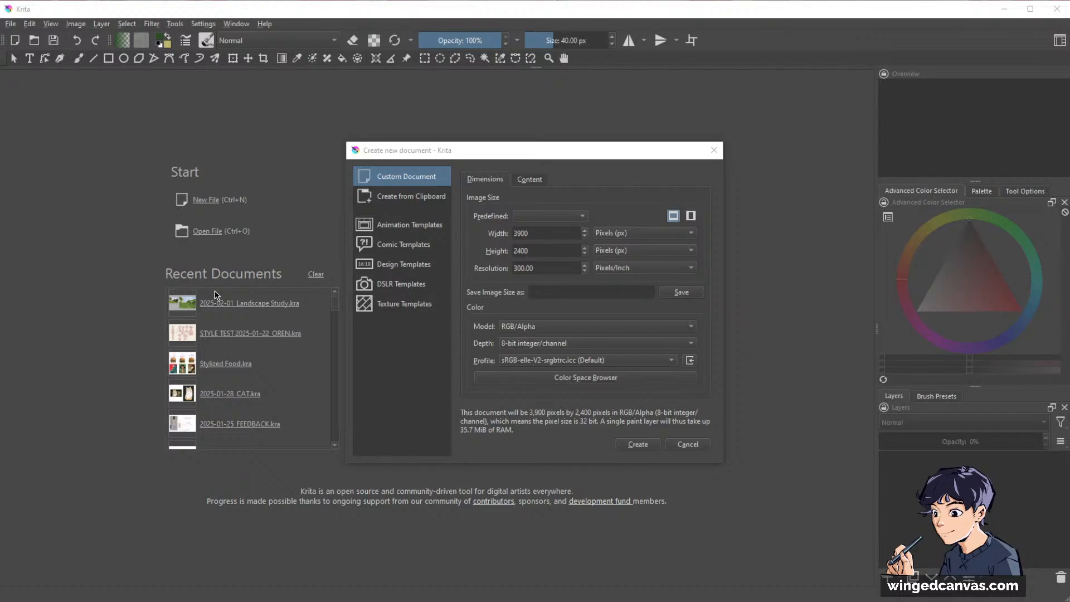
- Set the new document's width and height units to inches and its height to 9 inches
click(625, 232)
click(615, 184)
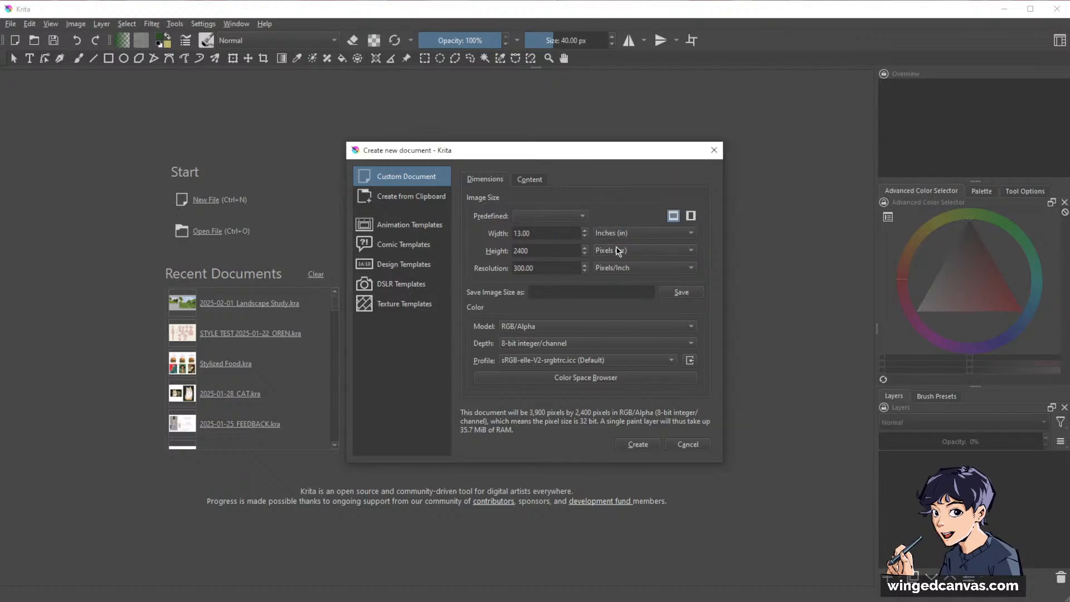
click(619, 251)
click(627, 197)
click(516, 251)
key(BackSpace)
text(9.)
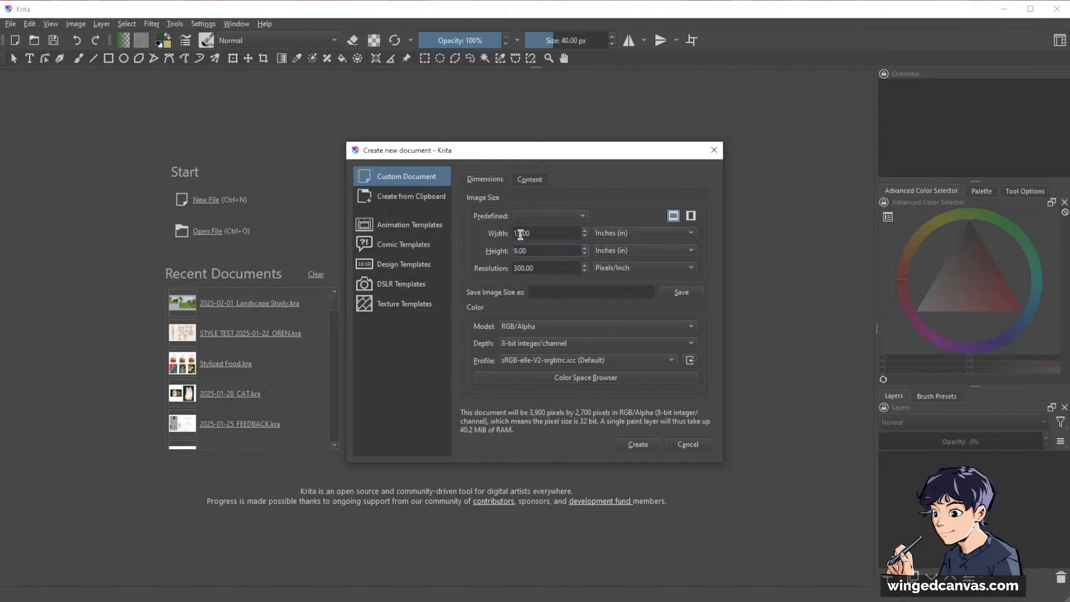
- Set the document width to 17 inches and create the document
click(520, 234)
key(BackSpace)
text(7)
click(646, 446)
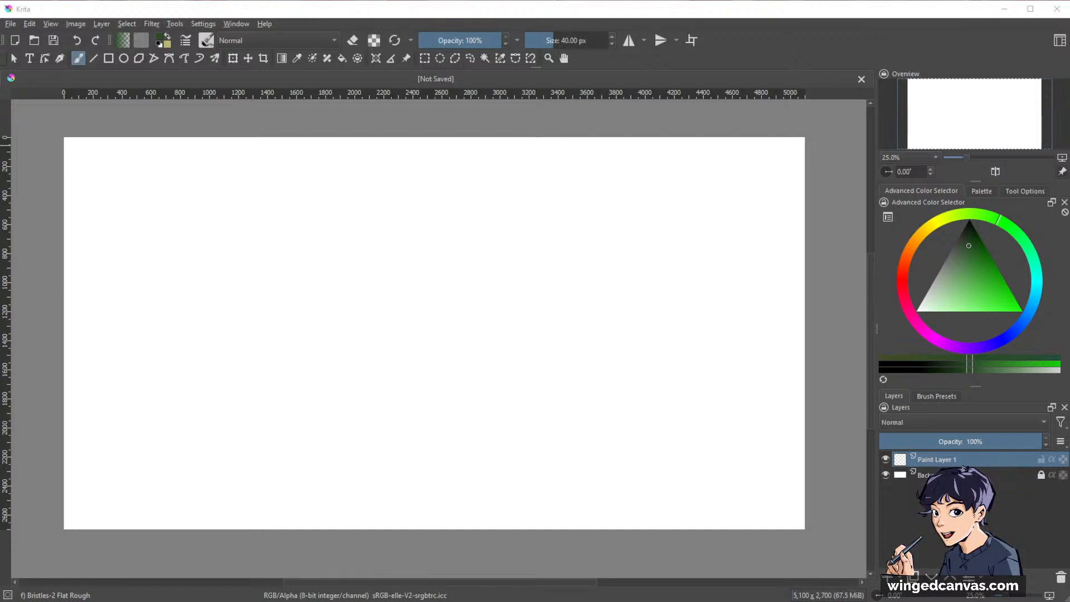
- Handwrite "welcome to" in dark green across the upper part of the canvas
mouse_move(201, 210)
mouse_down()
mouse_move(303, 189)
mouse_move(314, 230)
mouse_up()
drag(330, 170, 333, 234)
drag(371, 192, 369, 232)
mouse_move(390, 200)
mouse_down()
mouse_move(385, 223)
mouse_move(395, 194)
mouse_move(463, 212)
mouse_up()
drag(477, 204, 520, 207)
mouse_move(591, 190)
mouse_down()
mouse_move(627, 167)
mouse_move(603, 213)
mouse_up()
drag(617, 212, 642, 203)
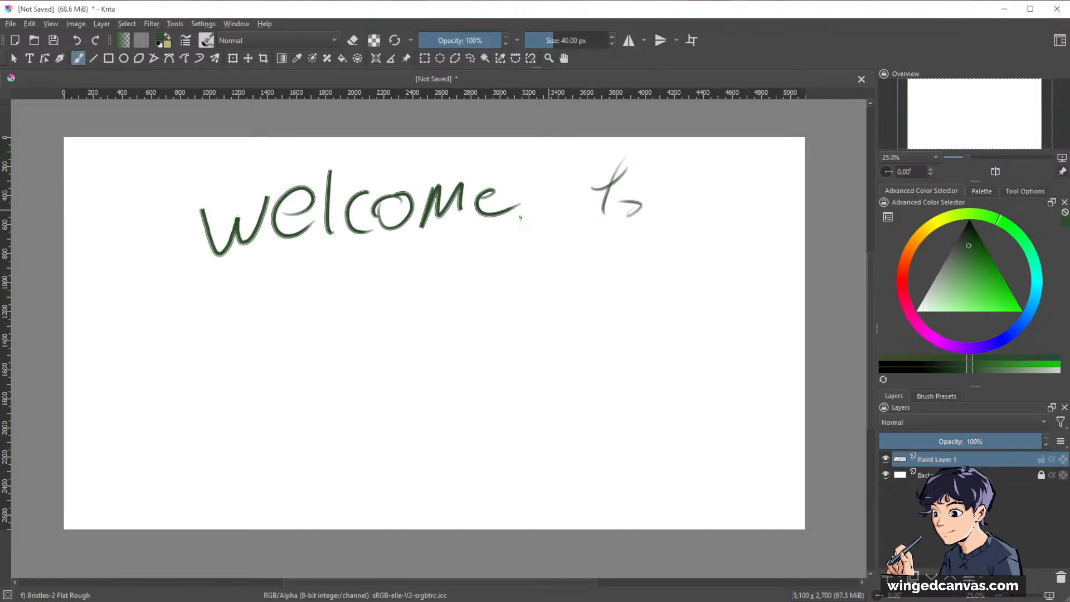
- Handwrite "stream!!!" in large letters on a second line below the greeting
mouse_move(342, 269)
mouse_down()
mouse_move(322, 328)
mouse_move(388, 283)
mouse_up()
mouse_move(381, 262)
mouse_down()
mouse_move(400, 300)
mouse_move(408, 280)
mouse_up()
drag(418, 295, 457, 304)
mouse_move(497, 265)
mouse_down()
mouse_move(495, 304)
mouse_move(549, 300)
mouse_up()
drag(589, 224, 581, 298)
drag(582, 314, 581, 323)
mouse_move(617, 231)
mouse_down()
mouse_move(609, 295)
mouse_move(639, 322)
mouse_up()
drag(639, 335, 639, 339)
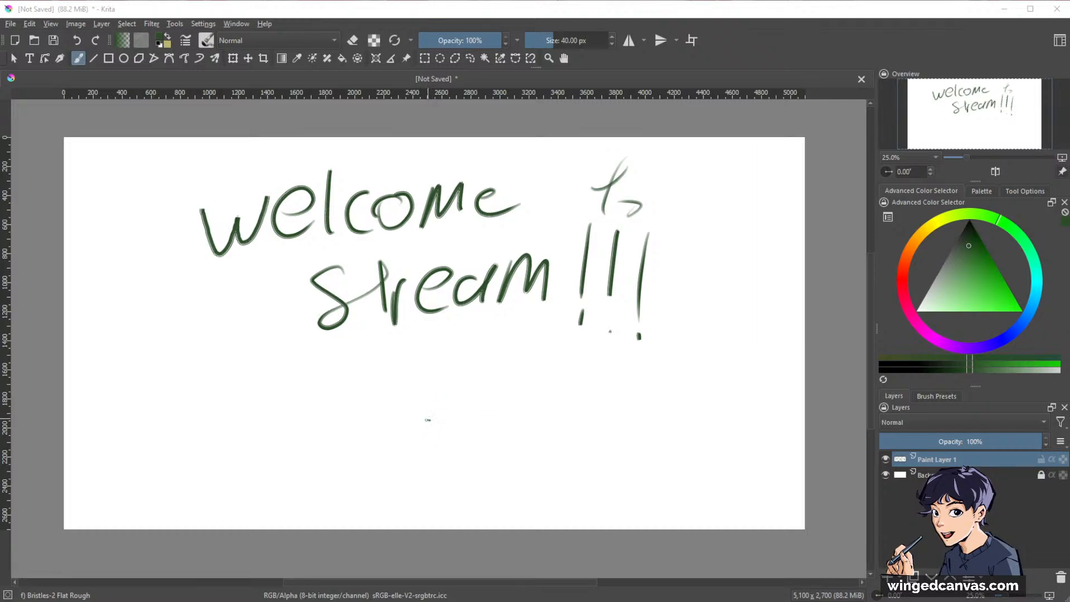
drag(452, 398, 606, 359)
drag(452, 393, 415, 405)
drag(441, 404, 419, 430)
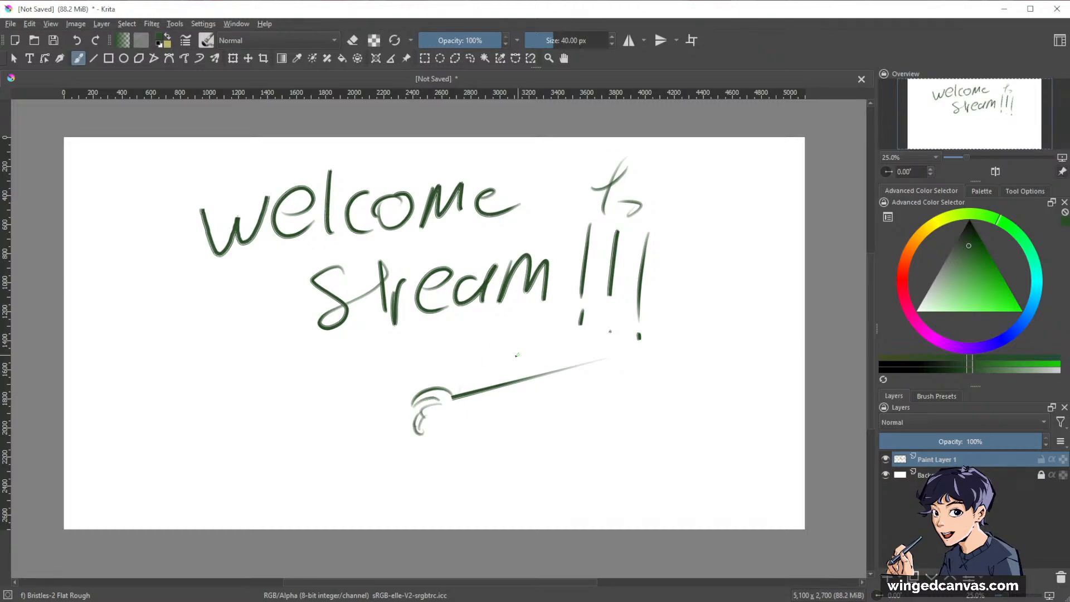
key(ctrl+z)
key(ctrl+z)
key(ctrl+z)
key(ctrl+z)
key(ctrl+z)
key(ctrl+z)
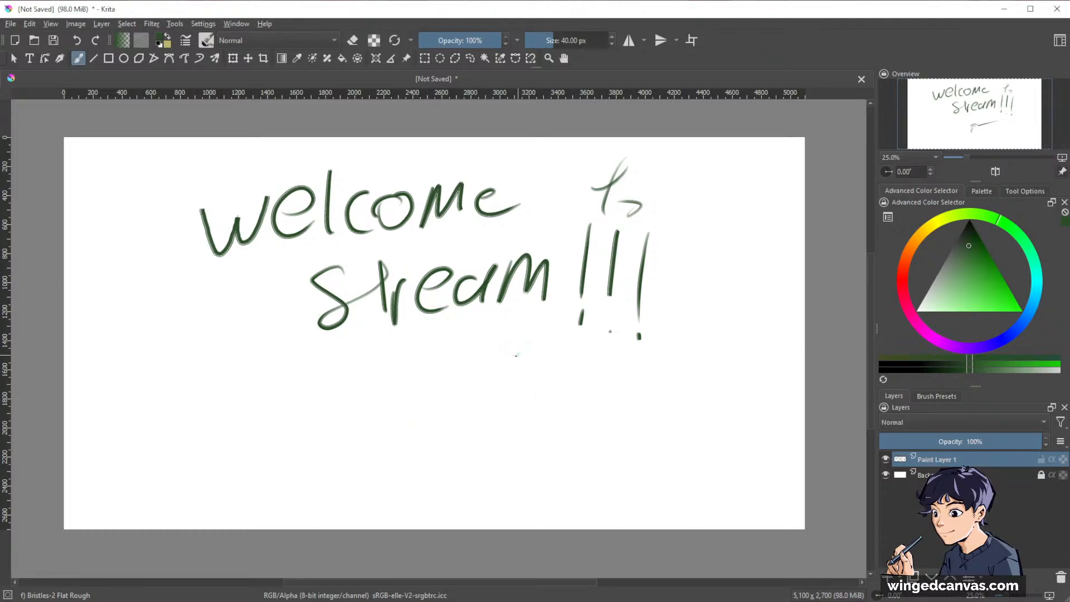
- Sketch a small cartoon head with short tufted hair, ears, jaw and a dot nose below the lettering
mouse_move(407, 385)
mouse_down()
mouse_move(429, 382)
mouse_move(411, 390)
mouse_move(421, 436)
mouse_up()
mouse_move(454, 372)
mouse_down()
mouse_move(439, 380)
mouse_move(458, 380)
mouse_move(467, 403)
mouse_move(481, 406)
mouse_up()
mouse_move(464, 382)
mouse_down()
mouse_move(492, 403)
mouse_move(484, 365)
mouse_move(491, 385)
mouse_move(498, 409)
mouse_move(480, 446)
mouse_up()
drag(496, 407, 484, 438)
drag(479, 379, 499, 412)
mouse_move(471, 392)
mouse_down()
mouse_move(488, 406)
mouse_move(430, 395)
mouse_move(455, 401)
mouse_up()
drag(435, 384, 445, 392)
mouse_move(424, 370)
mouse_down()
mouse_move(451, 382)
mouse_move(439, 381)
mouse_up()
mouse_move(439, 381)
mouse_down()
mouse_move(423, 388)
mouse_move(415, 415)
mouse_move(424, 456)
mouse_move(476, 456)
mouse_up()
mouse_move(489, 422)
mouse_down()
mouse_move(476, 457)
mouse_move(449, 460)
mouse_up()
click(453, 432)
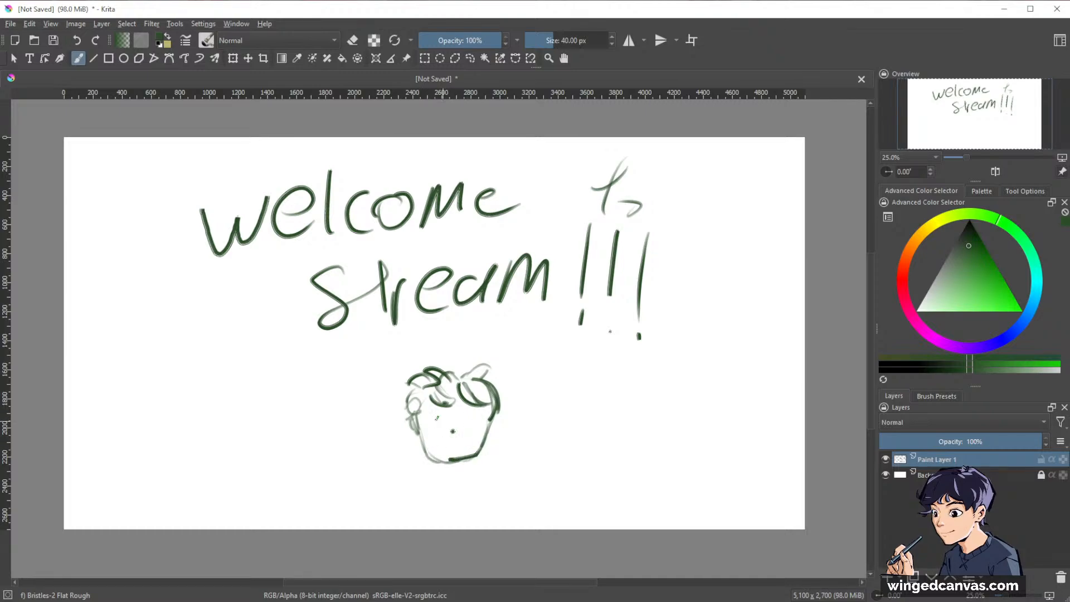
- Add dash-shaped eyes and mouth to the face and draw a waving hand with motion lines beside it
click(437, 418)
mouse_move(430, 419)
mouse_down()
mouse_move(522, 438)
mouse_move(545, 400)
mouse_move(548, 420)
mouse_move(561, 408)
mouse_move(552, 429)
mouse_move(566, 425)
mouse_move(568, 437)
mouse_move(555, 453)
mouse_move(520, 443)
mouse_up()
drag(549, 404, 571, 452)
drag(512, 385, 505, 402)
drag(521, 386, 514, 394)
drag(579, 429, 585, 461)
- Draw the character's neck, collar, shoulders and the raised arm joining the waving hand
drag(446, 463, 462, 475)
mouse_move(425, 478)
mouse_down()
mouse_move(446, 469)
mouse_move(392, 489)
mouse_move(429, 457)
mouse_move(504, 501)
mouse_up()
mouse_move(519, 446)
mouse_down()
mouse_move(504, 484)
mouse_move(514, 500)
mouse_up()
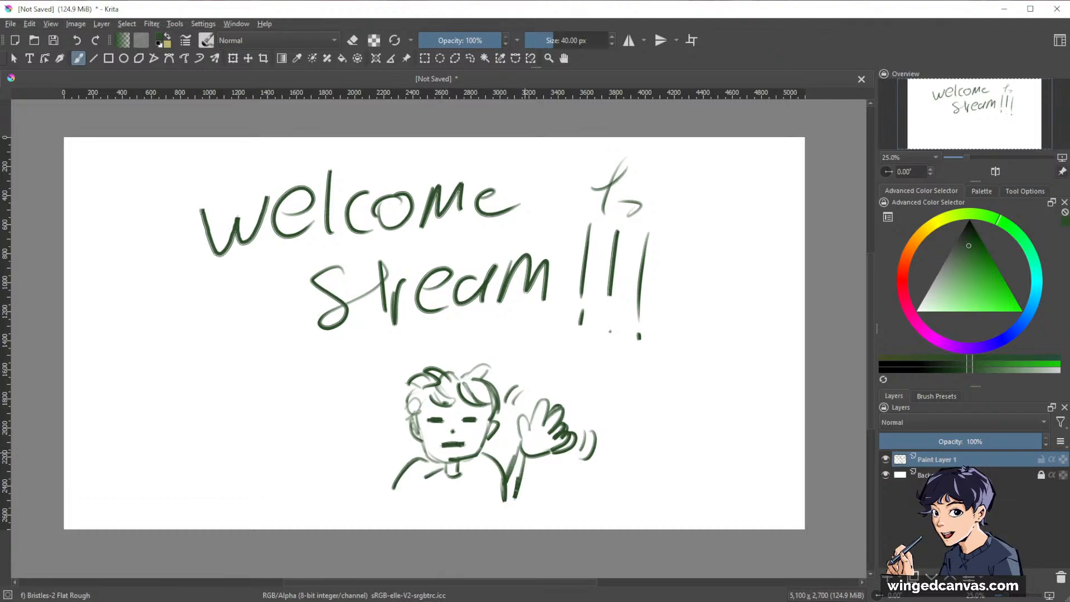
mouse_move(531, 452)
mouse_down()
mouse_move(517, 506)
mouse_move(501, 497)
mouse_up()
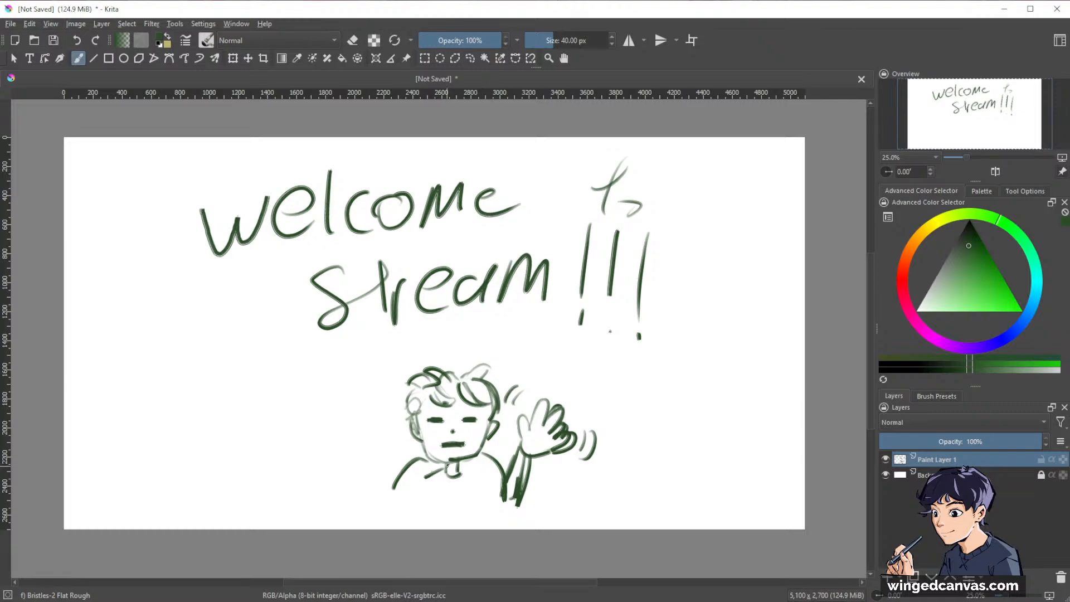
drag(428, 457, 397, 497)
drag(484, 450, 500, 479)
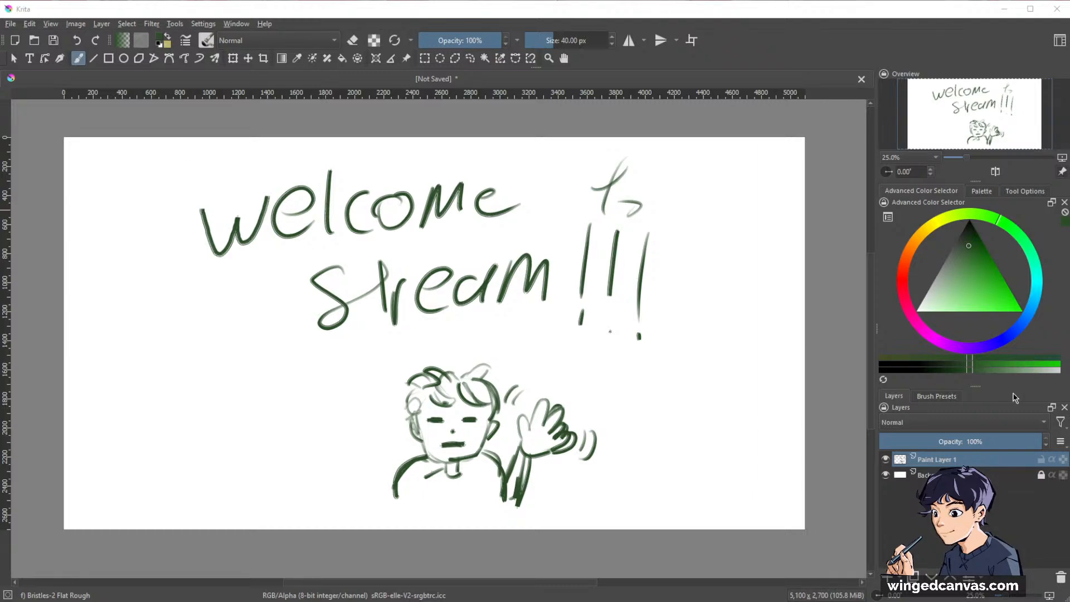
- Hide the welcome sketch layer, add a new paint layer and paste the TECH HELP painting from the clipboard
click(886, 462)
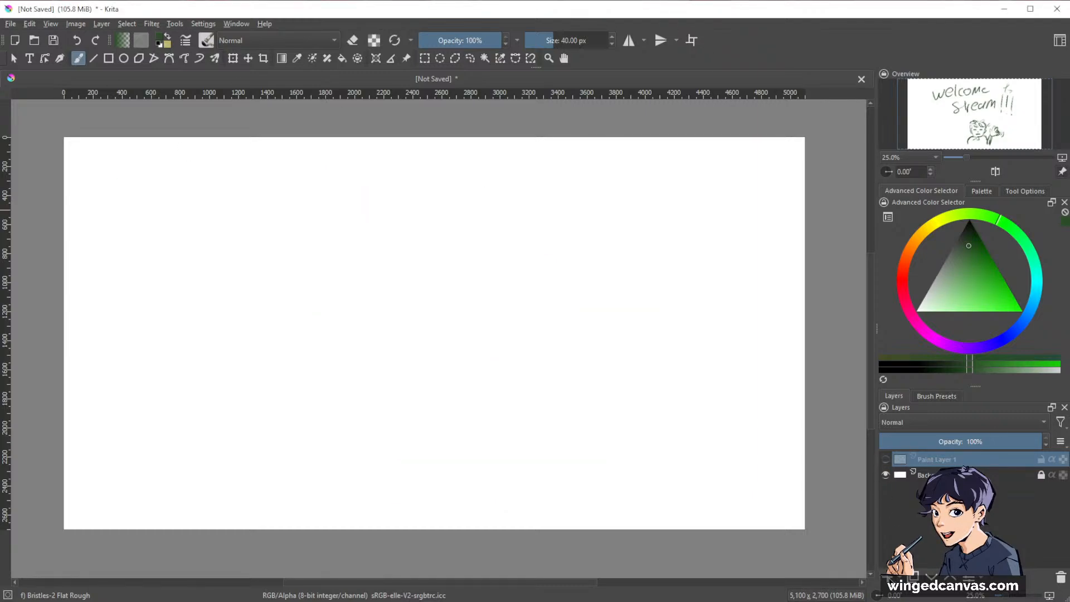
click(890, 578)
key(ctrl+v)
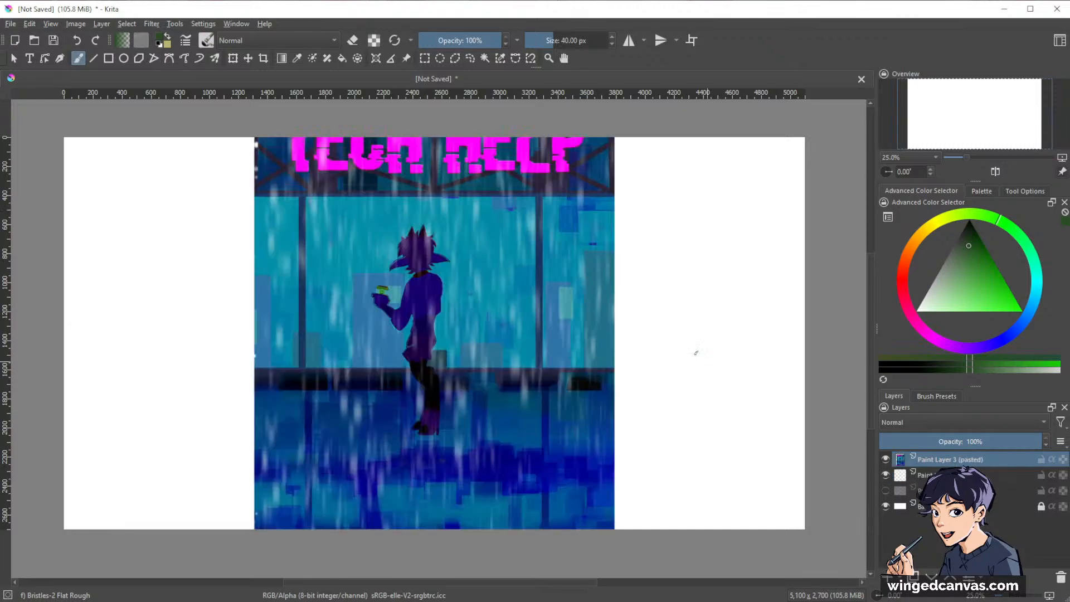
- Scale the pasted TECH HELP painting down proportionally and move it slightly up so it fits within the canvas
key(ctrl+t)
scroll(525, 244, down, 1)
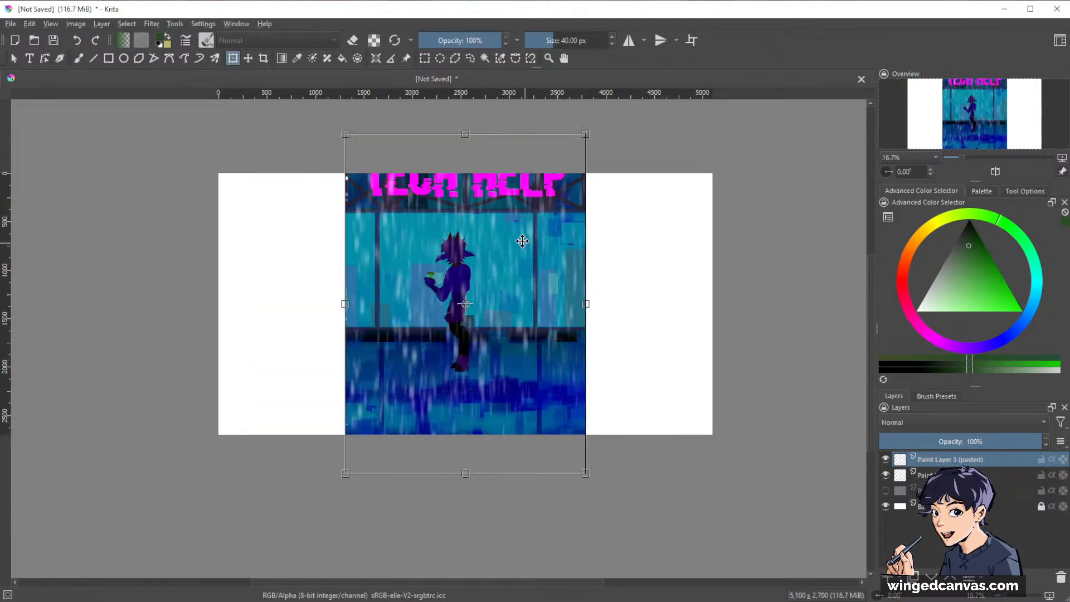
drag(467, 133, 452, 213)
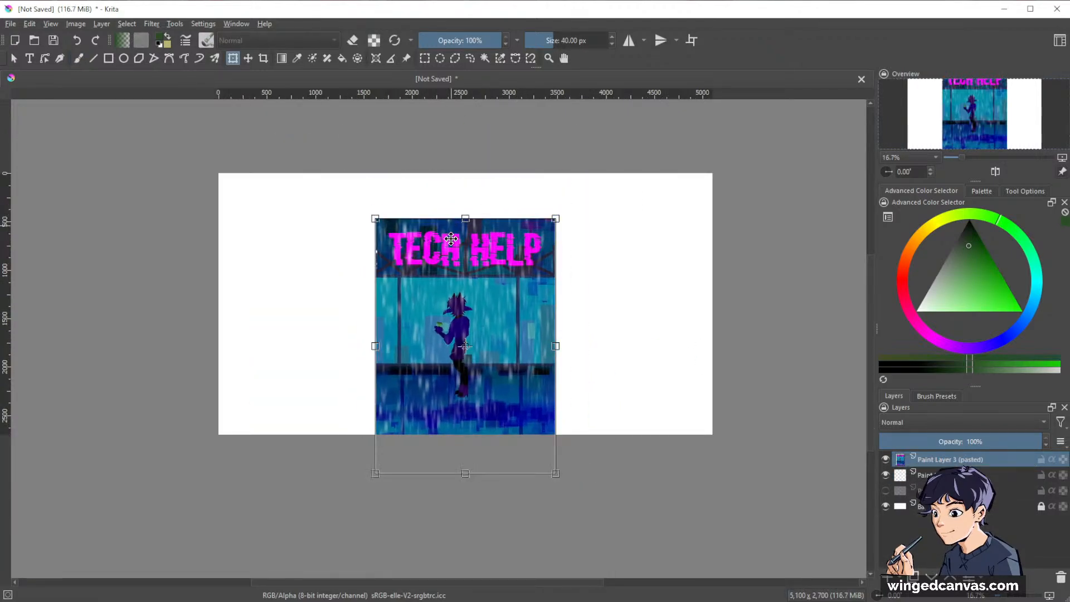
drag(468, 471, 451, 401)
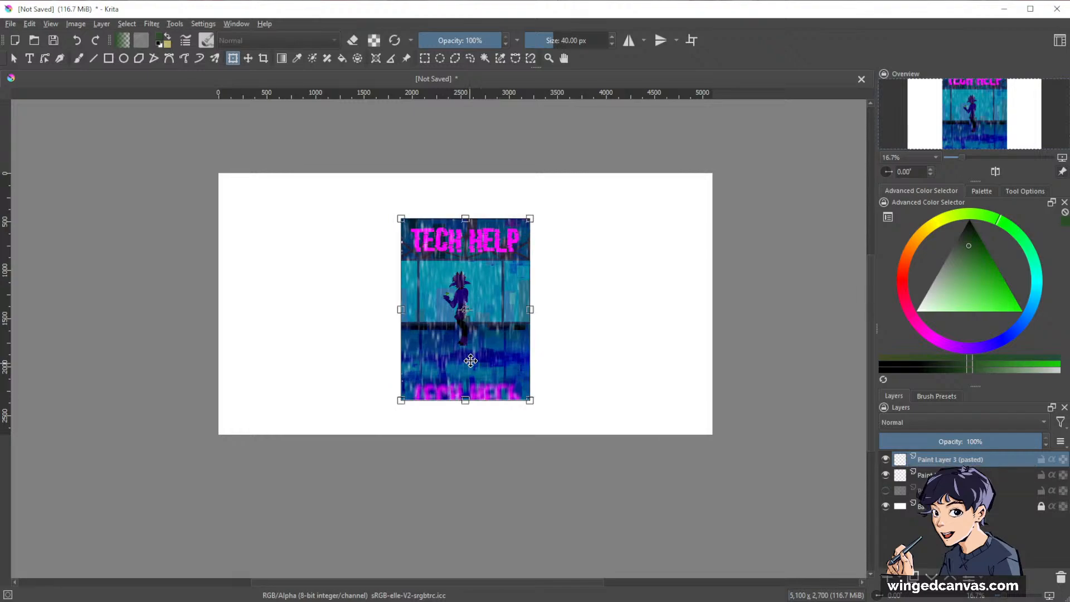
drag(479, 348, 478, 340)
key(Return)
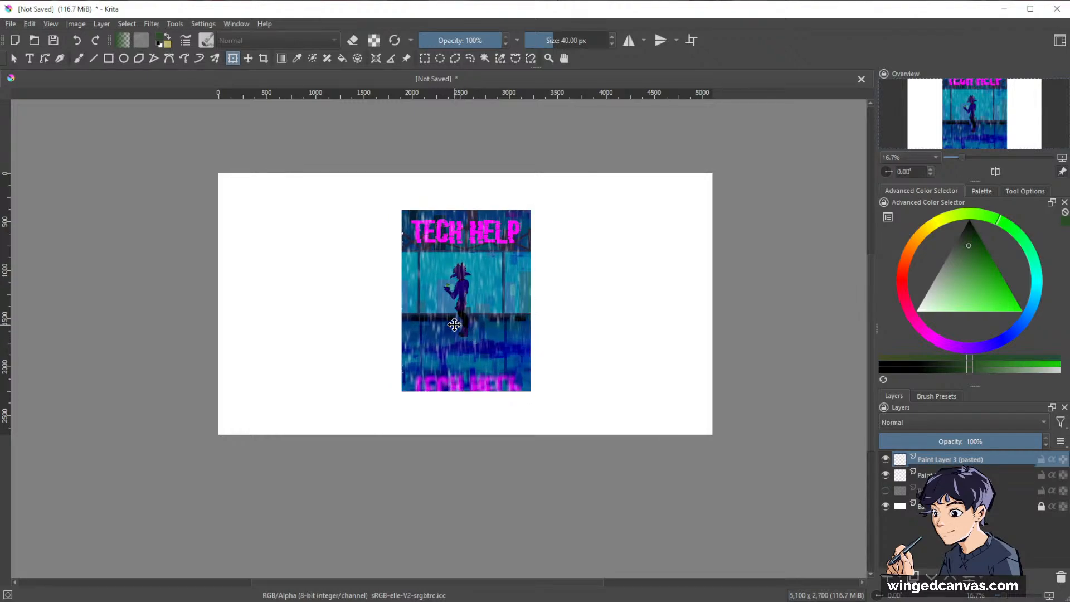
- Examine the TECH HELP painting up close, from the sign and central figure down to the wet-ground reflection
scroll(495, 296, up, 1)
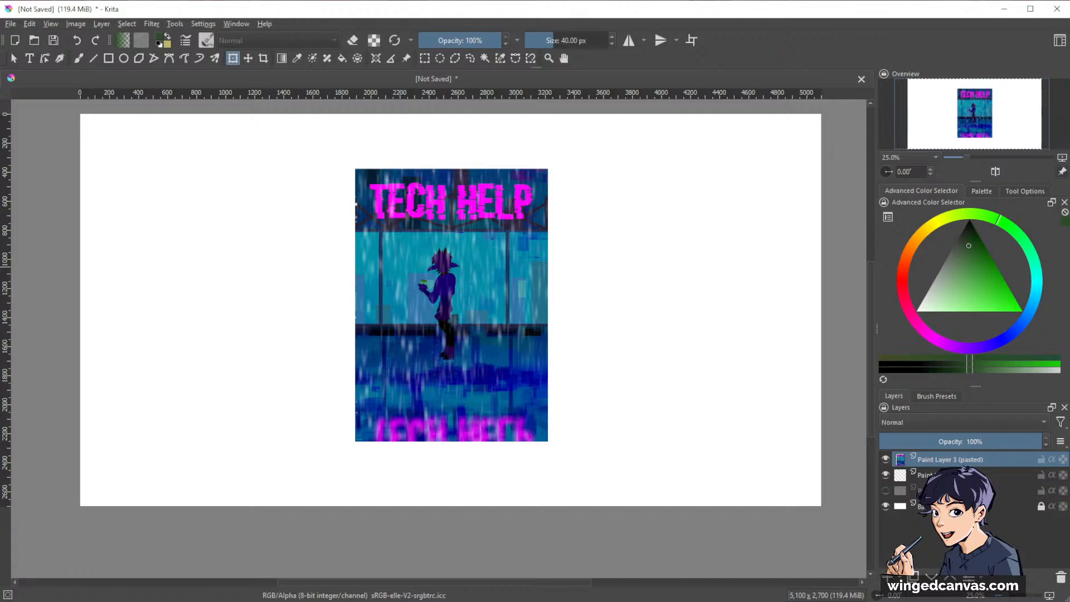
scroll(441, 287, up, 3)
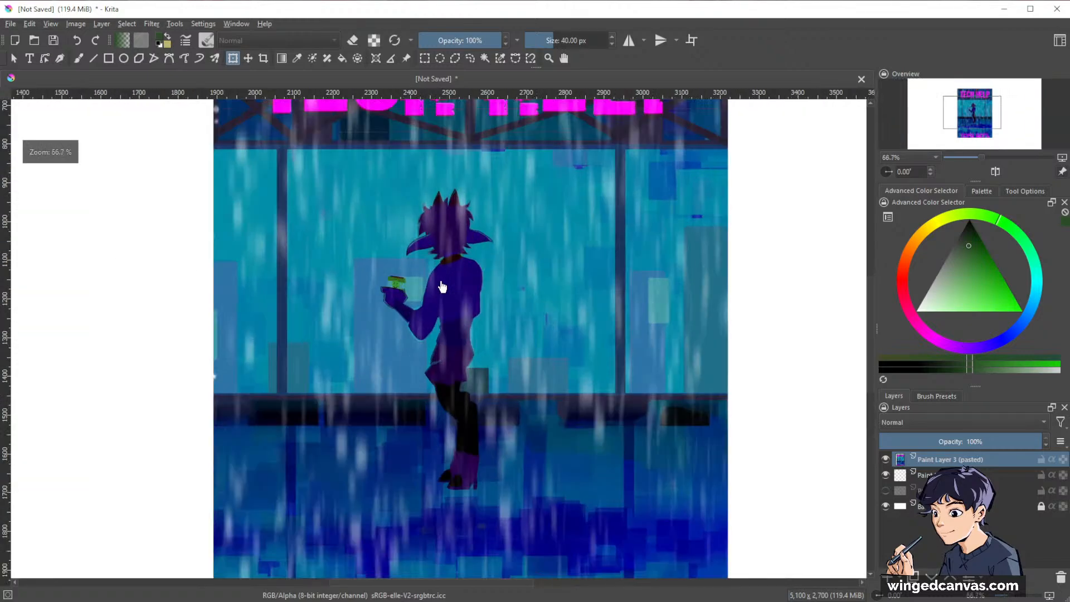
scroll(441, 287, down, 1)
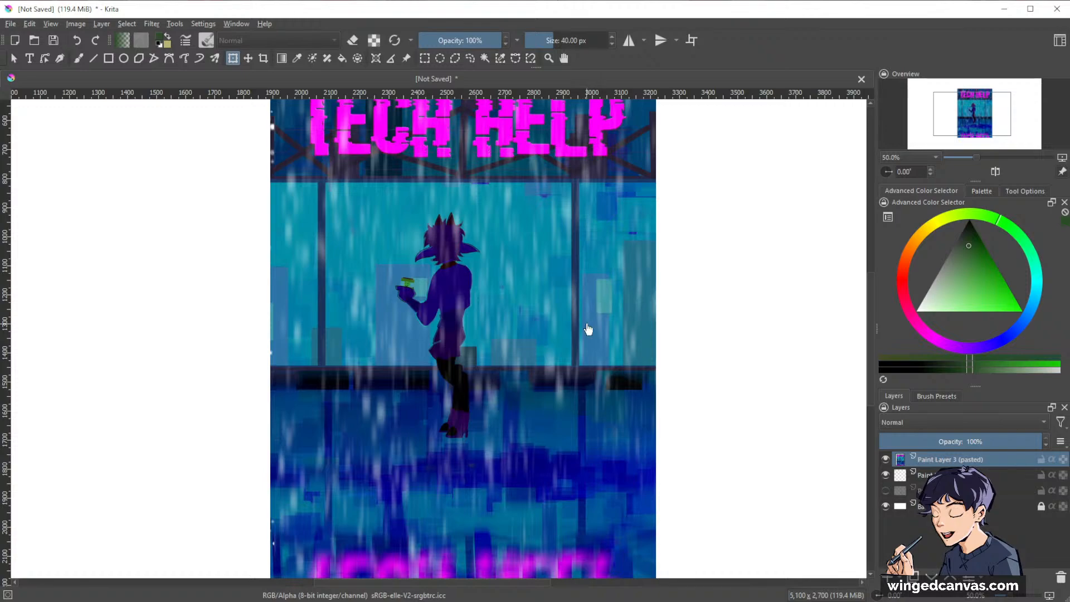
drag(588, 329, 614, 270)
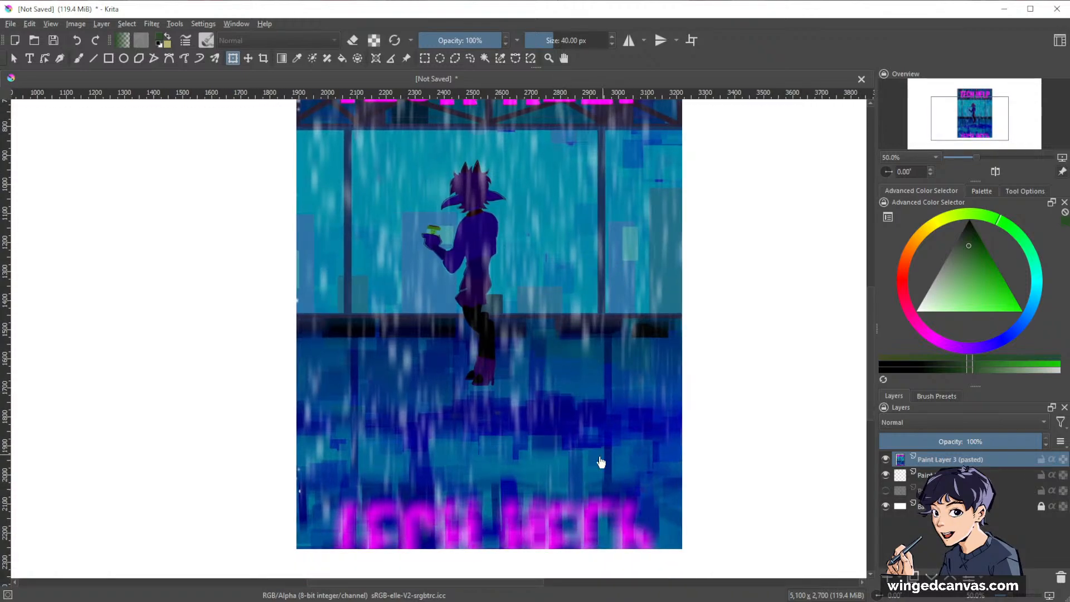
drag(590, 330, 626, 444)
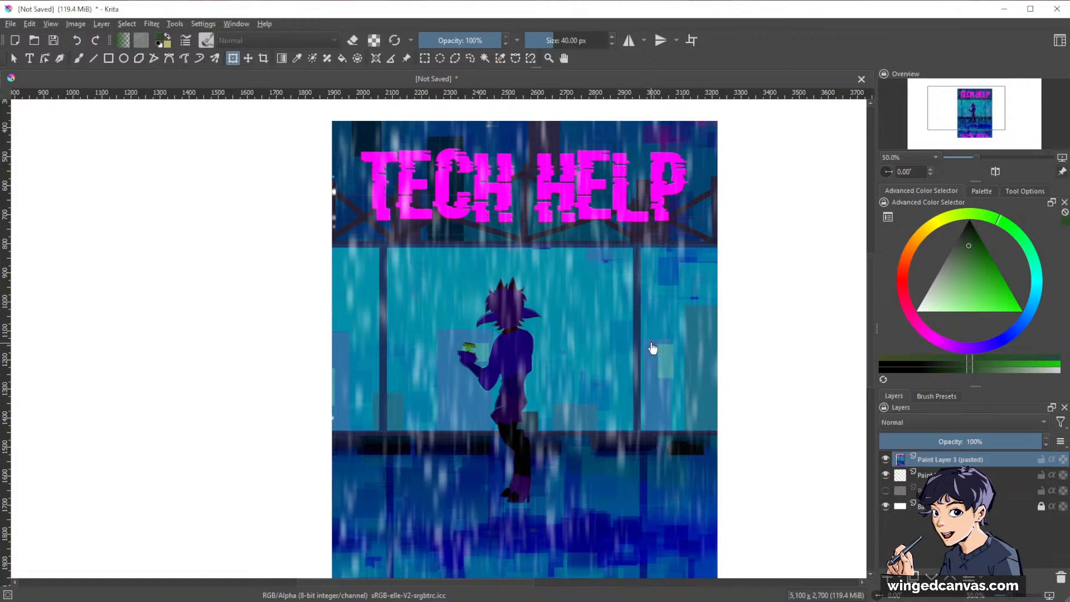
scroll(651, 351, down, 1)
drag(695, 406, 635, 346)
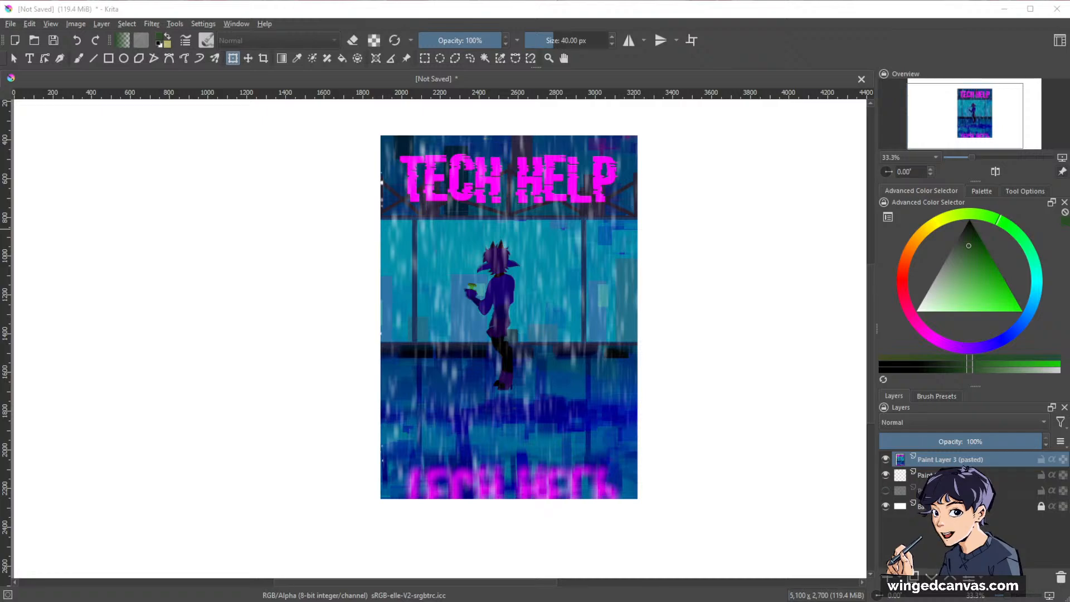
- Hide the TECH HELP layer, paste the flaming armoured horse painting and scale it down to fit the canvas height
click(885, 459)
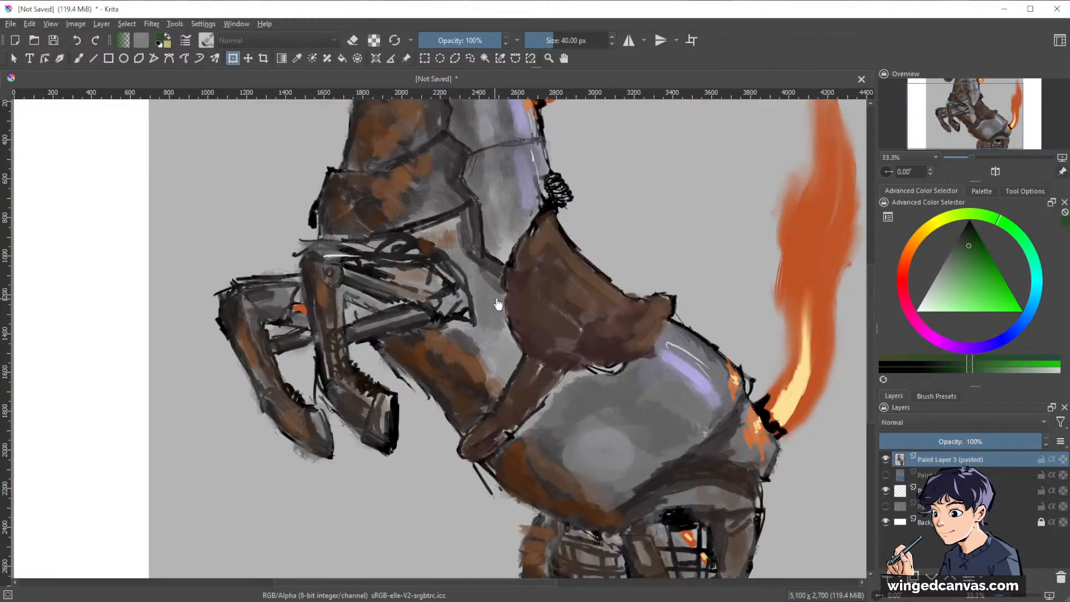
scroll(498, 304, down, 3)
click(525, 299)
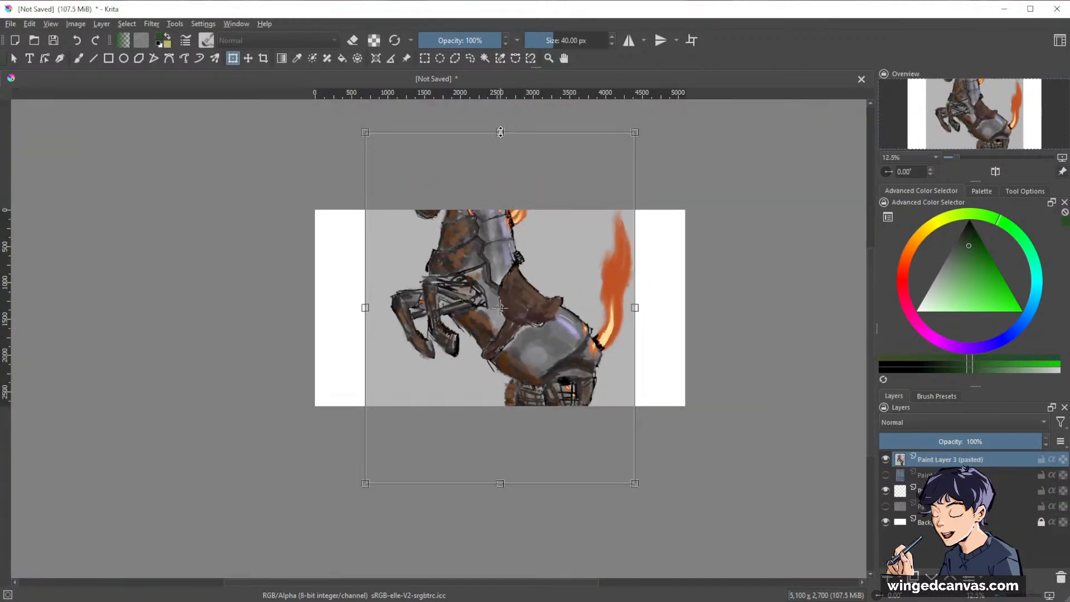
drag(500, 132, 500, 231)
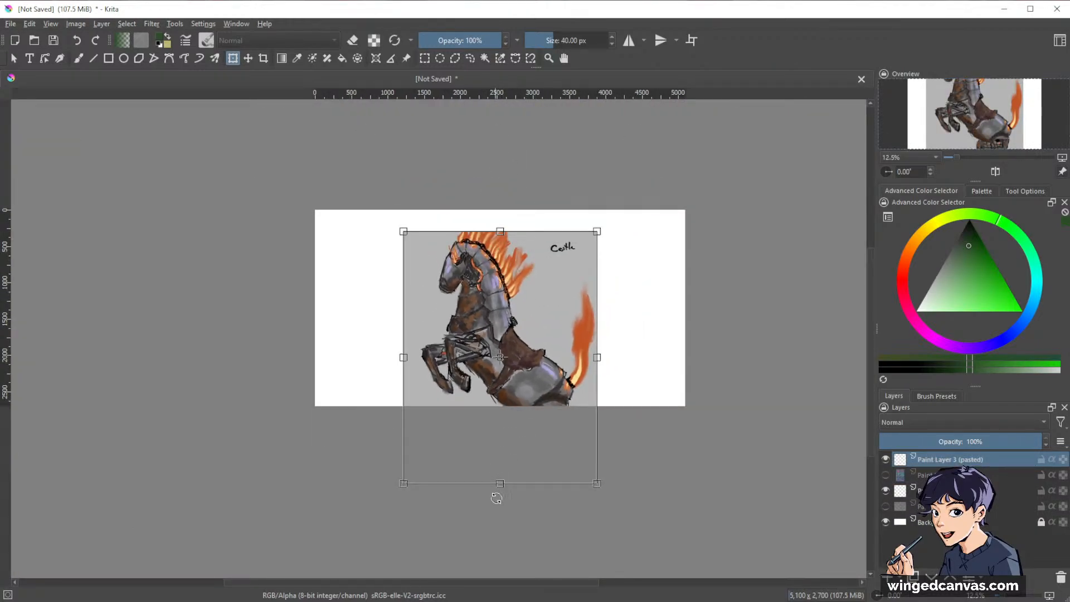
drag(502, 484, 501, 397)
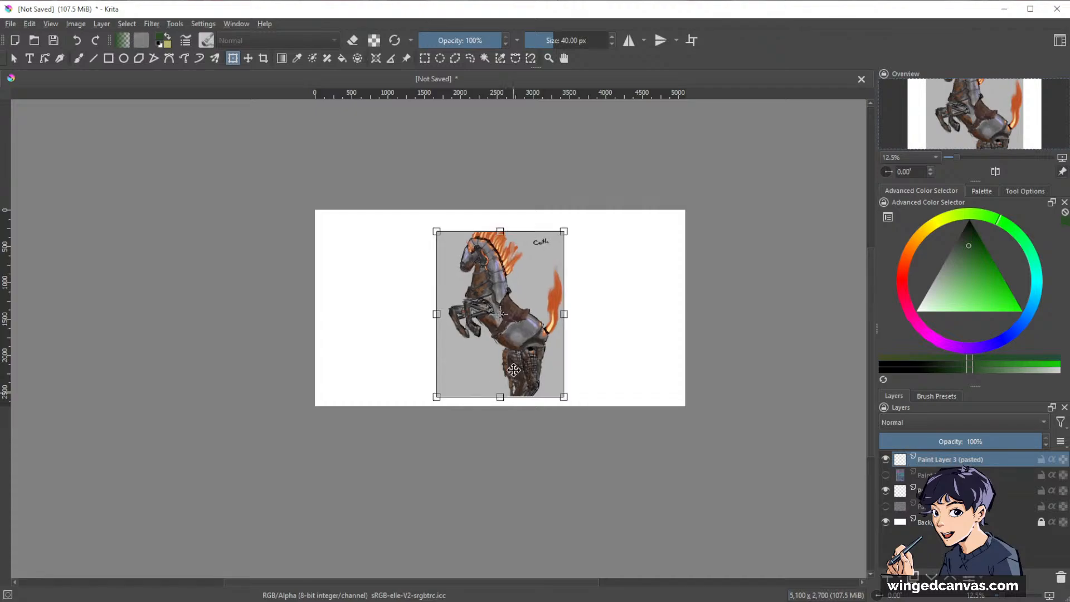
drag(502, 230, 501, 221)
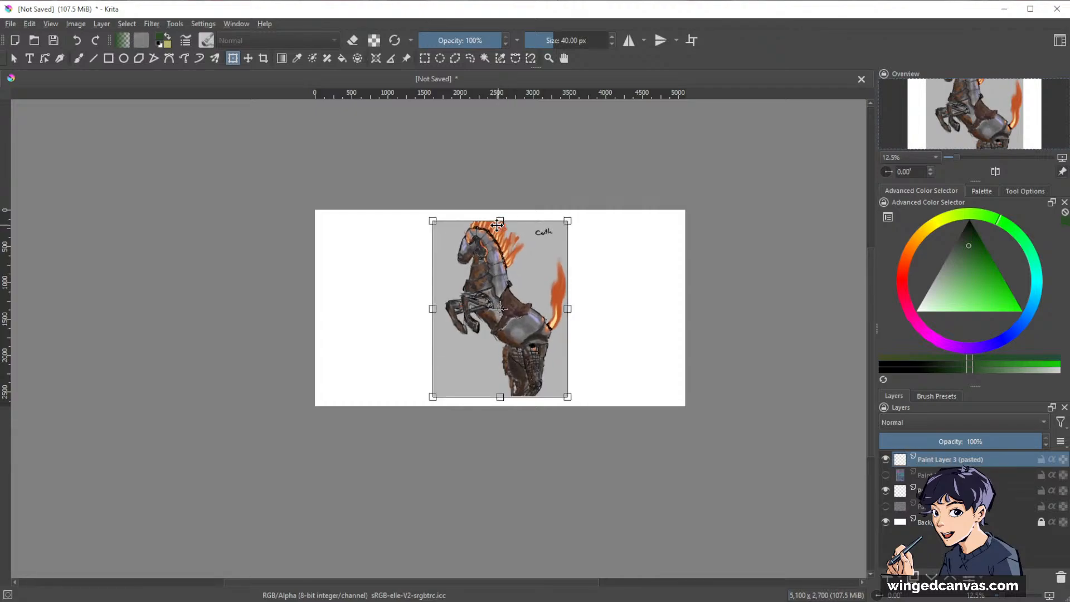
key(Return)
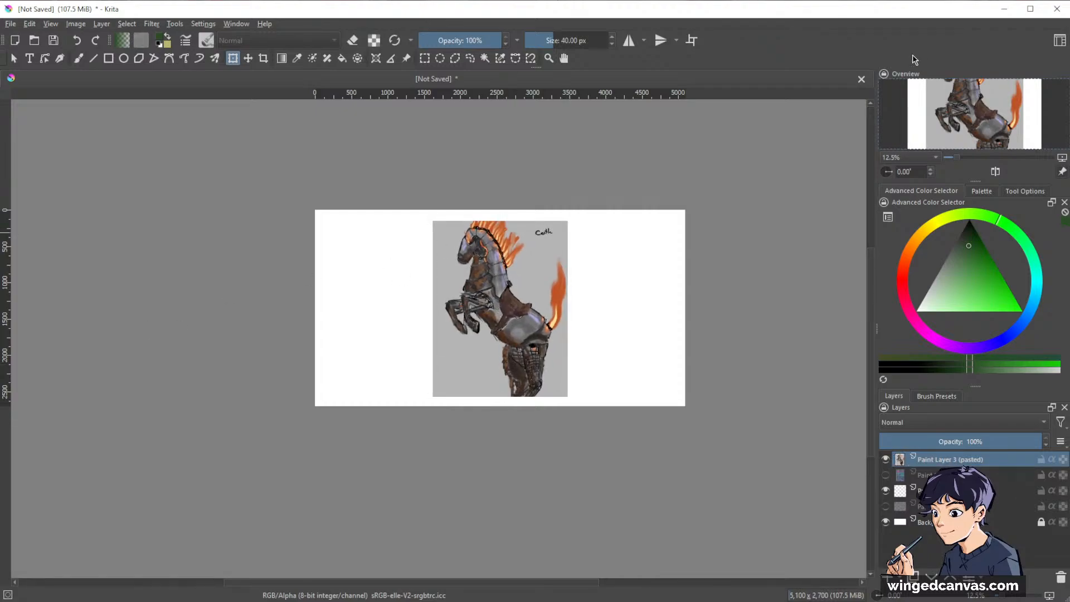
- Show the TECH HELP layer and switch the horse layer off and on to compare the two paintings
scroll(559, 262, up, 2)
drag(540, 268, 575, 267)
drag(541, 328, 542, 307)
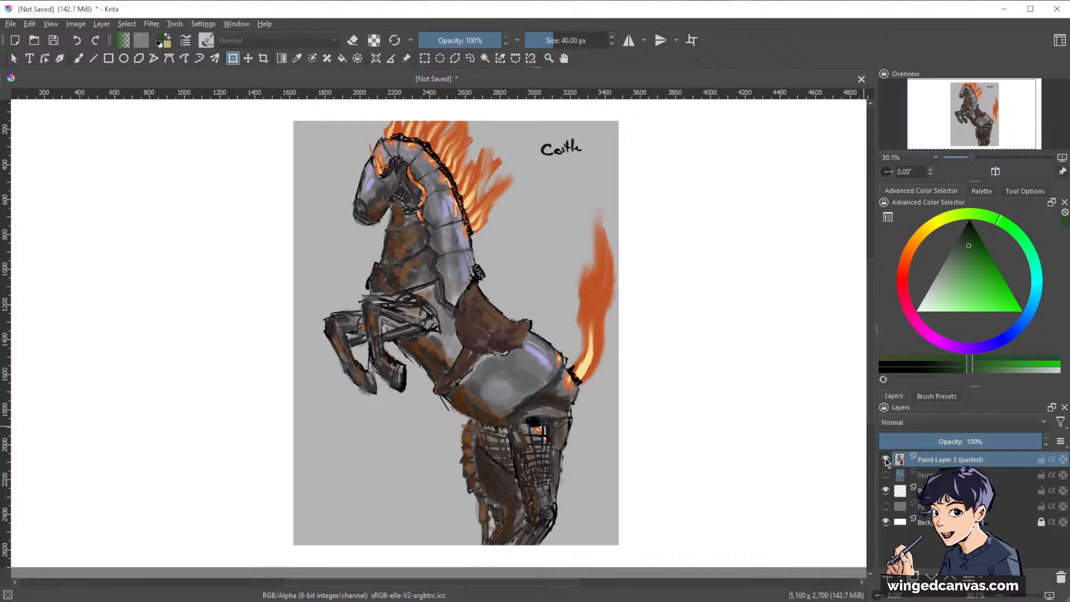
click(885, 475)
click(885, 459)
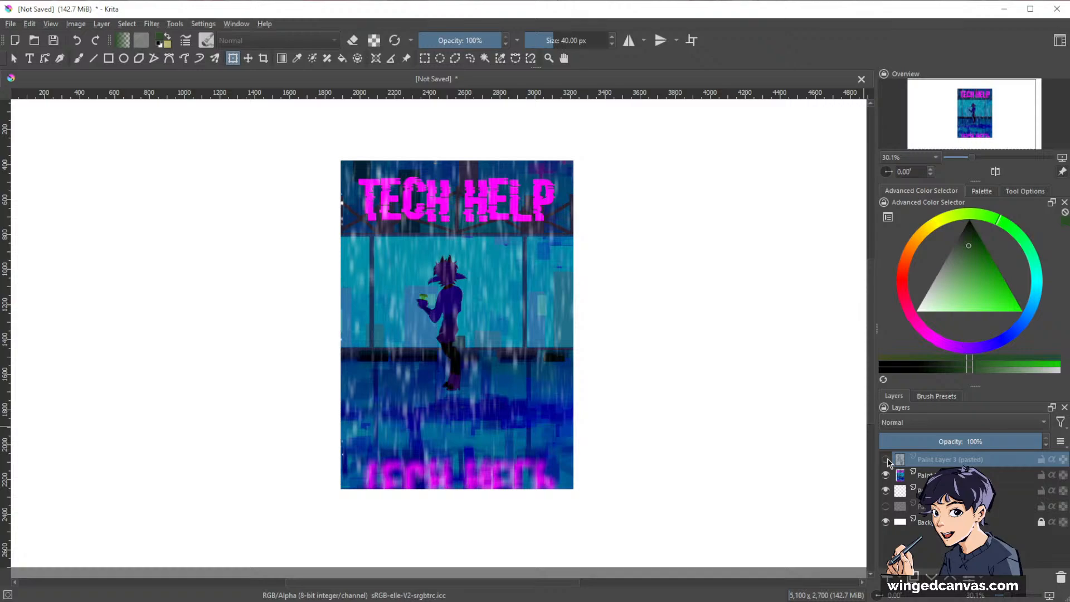
click(886, 461)
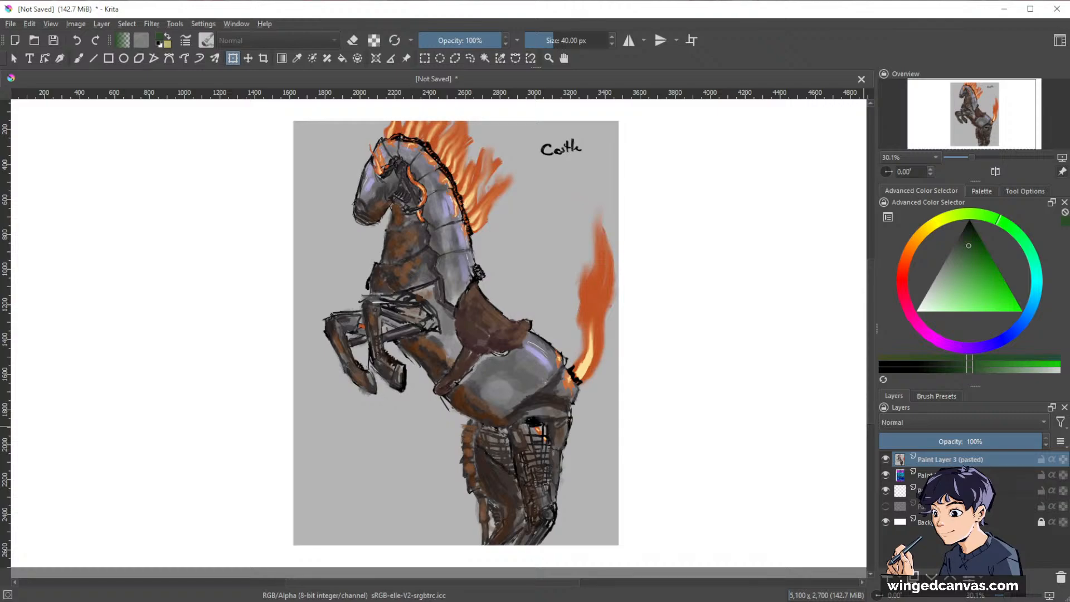
- Select both pasted painting layers and hide the horse to examine the TECH HELP painting
mouse_move(969, 475)
click(885, 459)
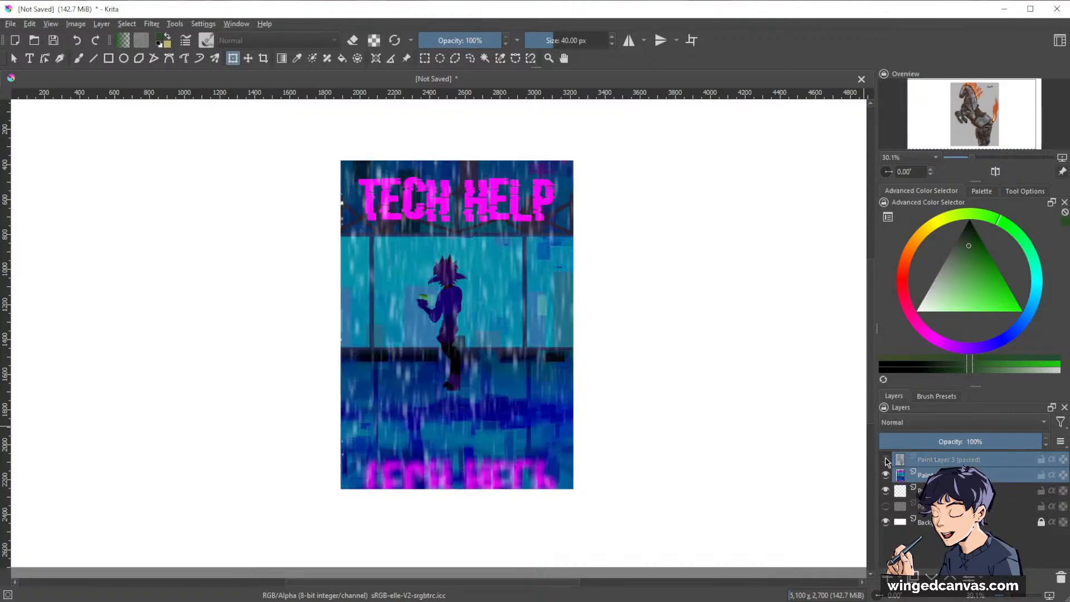
scroll(470, 308, up, 3)
scroll(488, 313, down, 1)
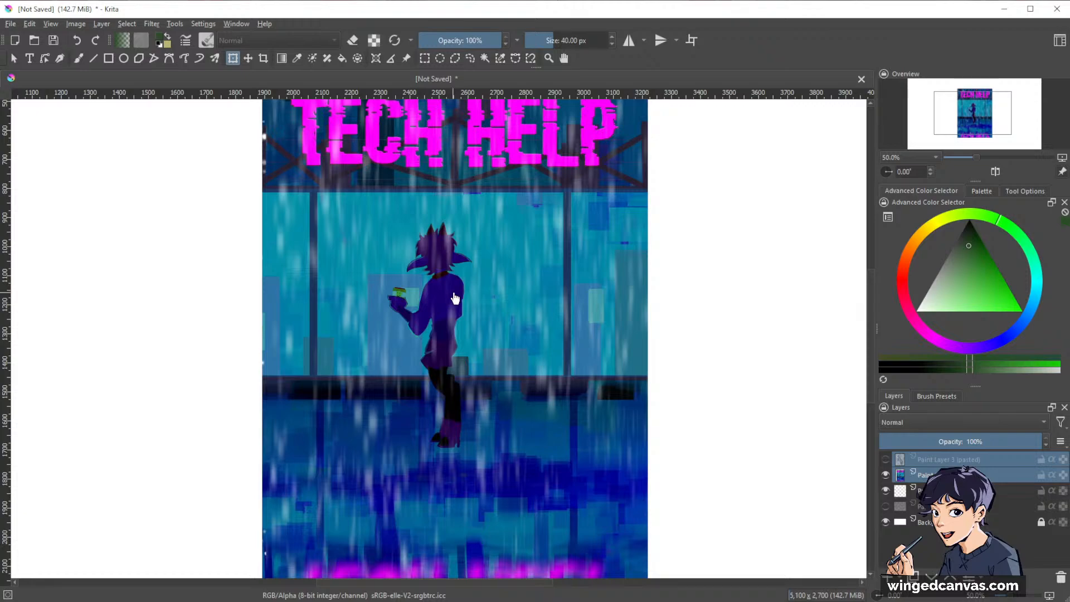
scroll(462, 296, down, 1)
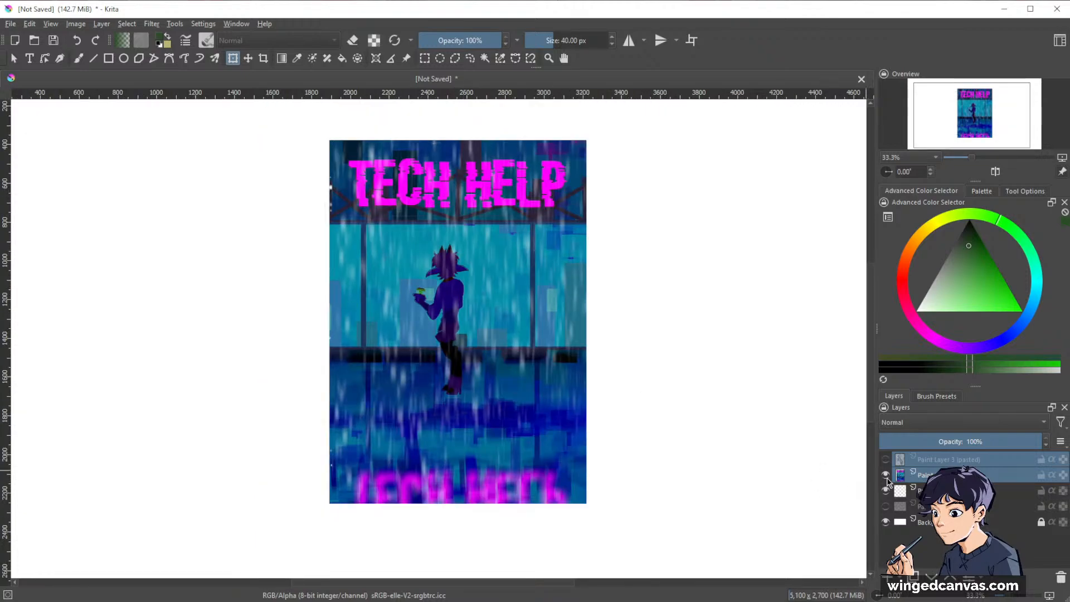
- Delete both pasted painting layers and save the document as 2025-02-02_CREATURE DESIGN.kra
click(1062, 580)
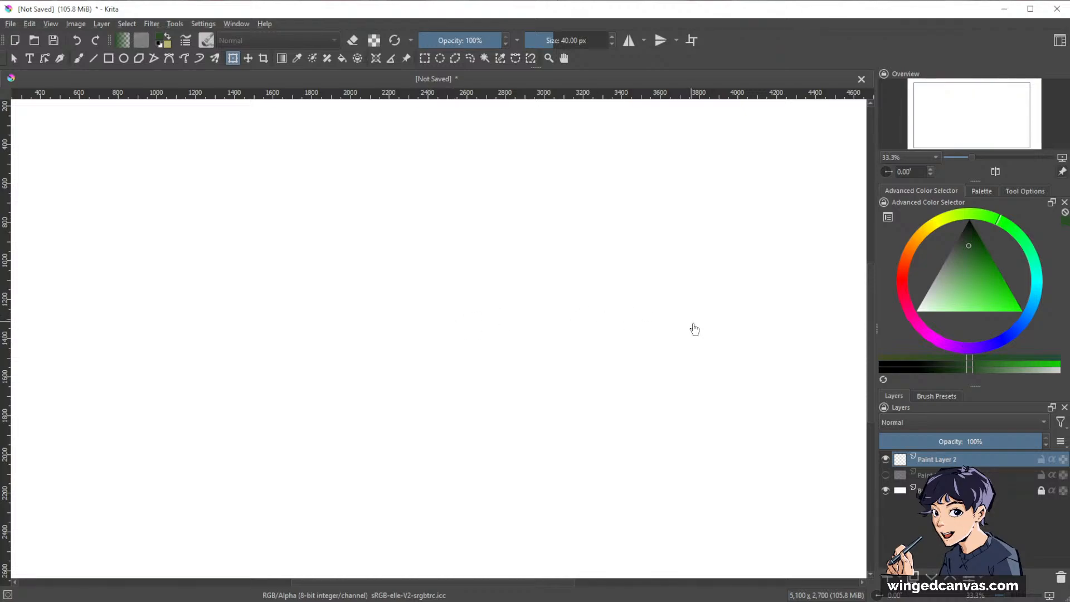
scroll(678, 251, down, 1)
drag(680, 252, 626, 273)
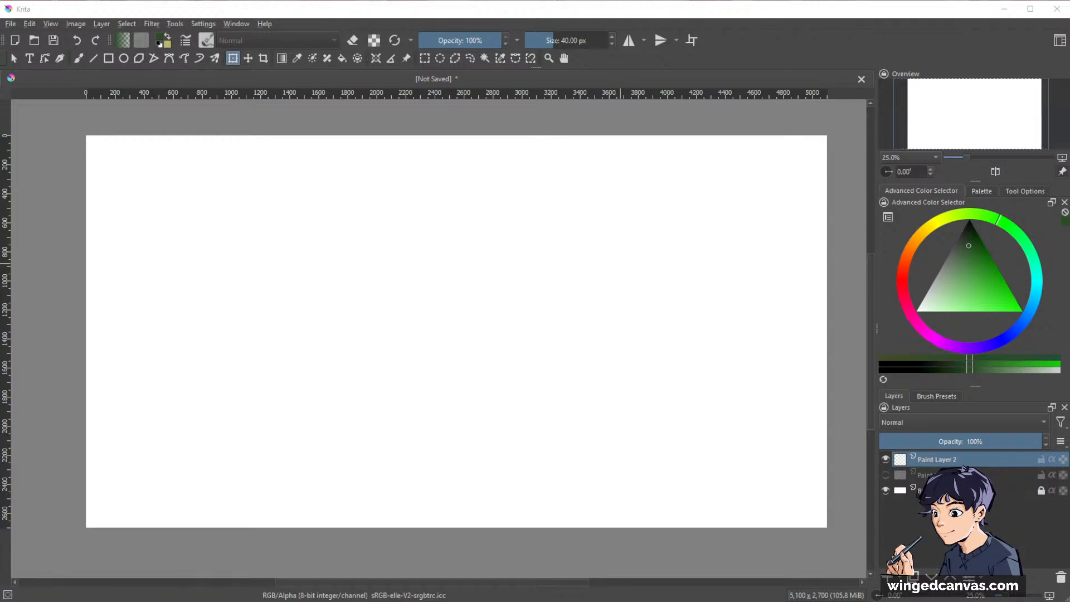
key(ctrl+s)
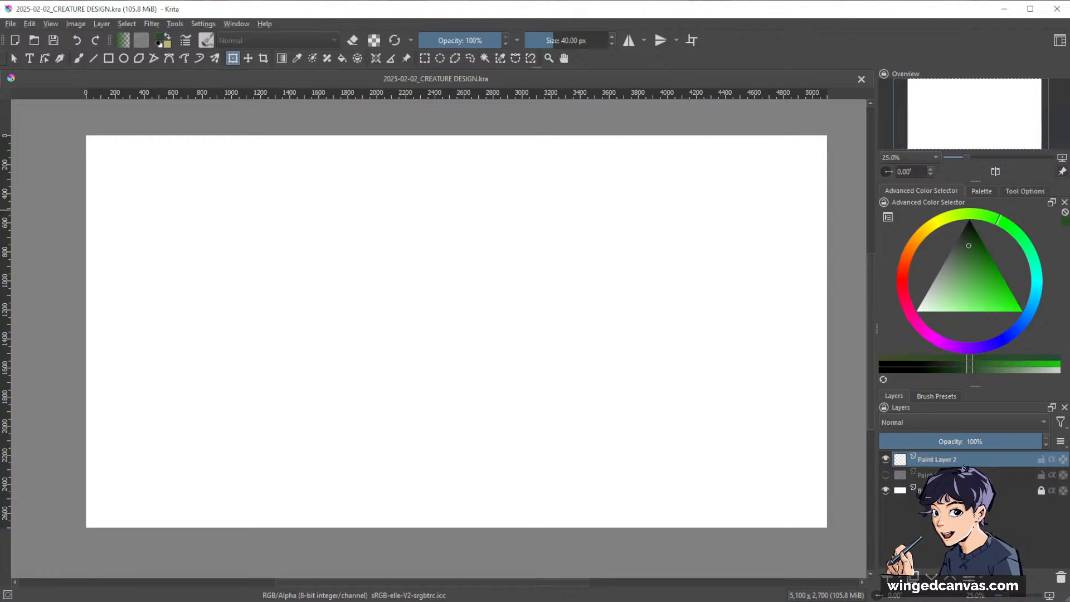
- Choose the Charcoal Pencil Medium THIN brush and make Paint Layer 2 the active layer for freehand drawing
click(957, 475)
click(949, 397)
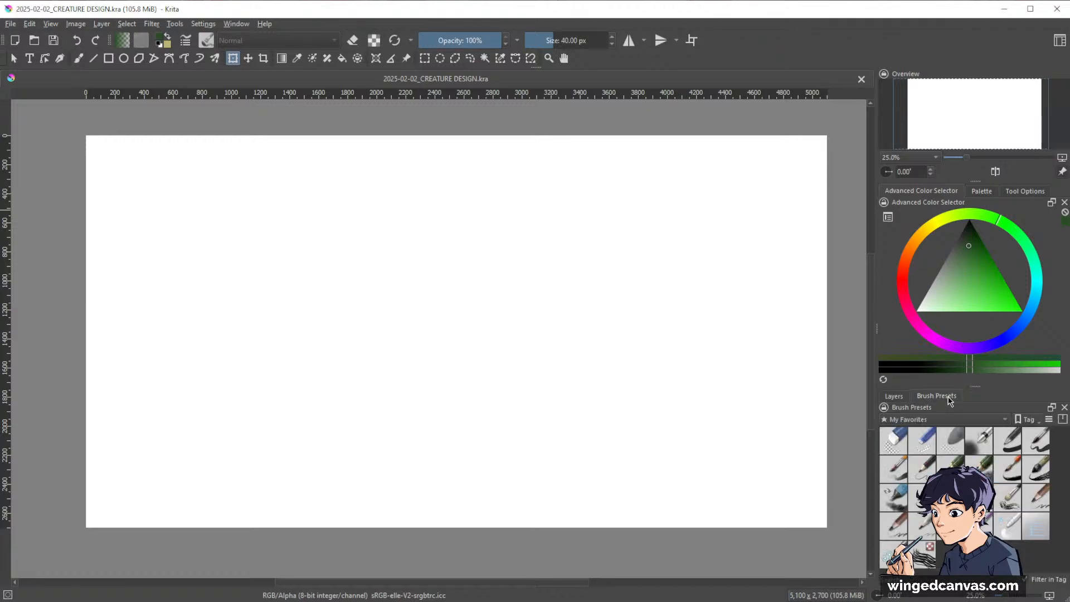
click(897, 527)
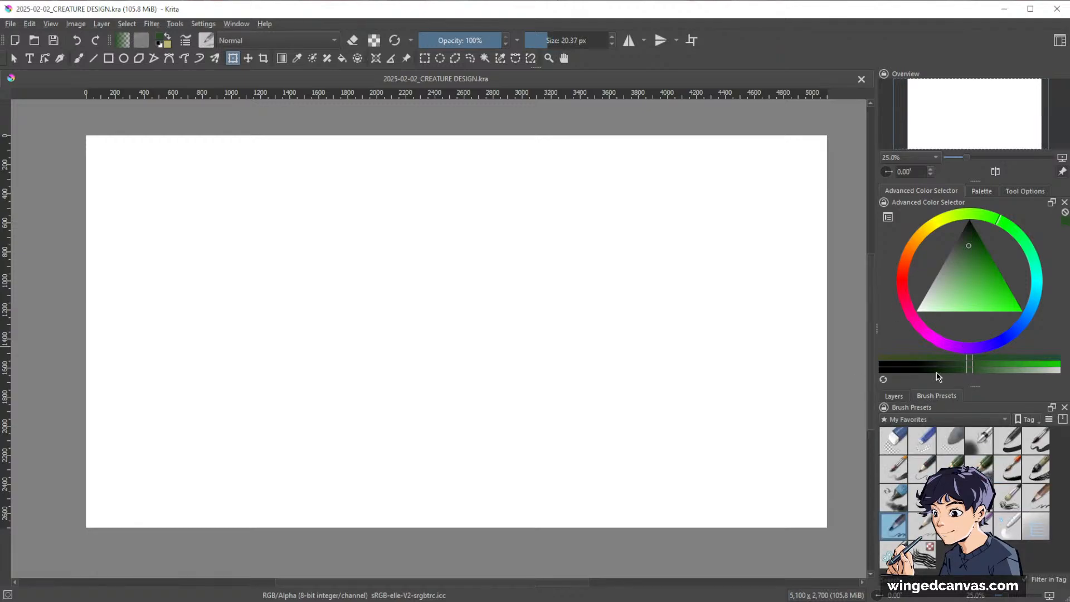
click(894, 396)
click(926, 456)
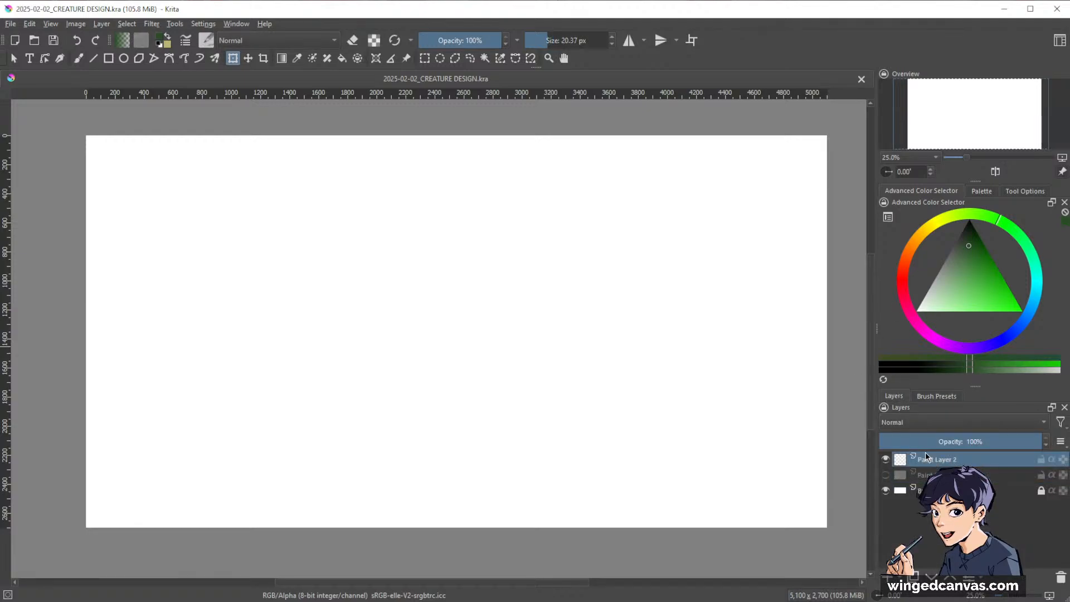
key(b)
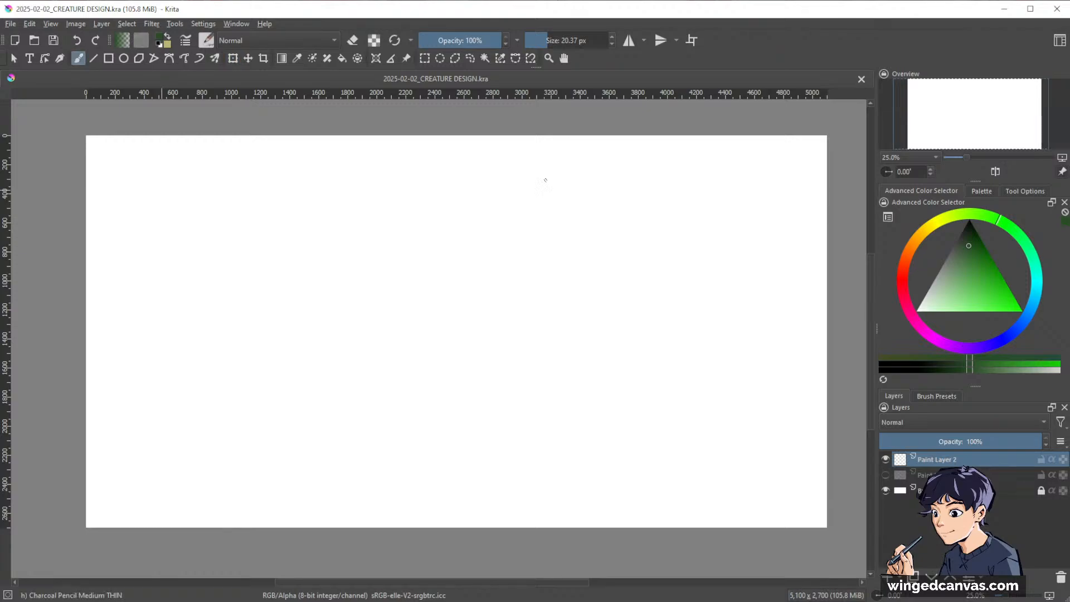
- Handwrite the heading "CREATURE DESIGN" along the upper left edge of the canvas
mouse_move(129, 149)
mouse_down()
mouse_move(112, 159)
mouse_move(129, 184)
mouse_up()
mouse_move(133, 156)
mouse_down()
mouse_move(136, 179)
mouse_move(138, 155)
mouse_move(177, 149)
mouse_up()
mouse_move(178, 149)
mouse_down()
mouse_move(185, 176)
mouse_move(186, 162)
mouse_up()
mouse_move(189, 152)
mouse_down()
mouse_move(205, 146)
mouse_move(197, 167)
mouse_up()
mouse_move(213, 145)
mouse_down()
mouse_move(211, 170)
mouse_move(225, 148)
mouse_up()
mouse_move(230, 146)
mouse_down()
mouse_move(233, 167)
mouse_move(271, 168)
mouse_up()
mouse_move(252, 149)
mouse_down()
mouse_move(277, 146)
mouse_move(330, 170)
mouse_up()
mouse_move(328, 140)
mouse_down()
mouse_move(329, 169)
mouse_move(352, 171)
mouse_up()
drag(354, 159, 371, 167)
mouse_move(361, 146)
mouse_down()
mouse_move(371, 143)
mouse_move(377, 165)
mouse_move(416, 144)
mouse_up()
drag(408, 146, 407, 168)
drag(398, 168, 442, 157)
mouse_move(445, 167)
mouse_down()
mouse_move(446, 146)
mouse_move(464, 143)
mouse_up()
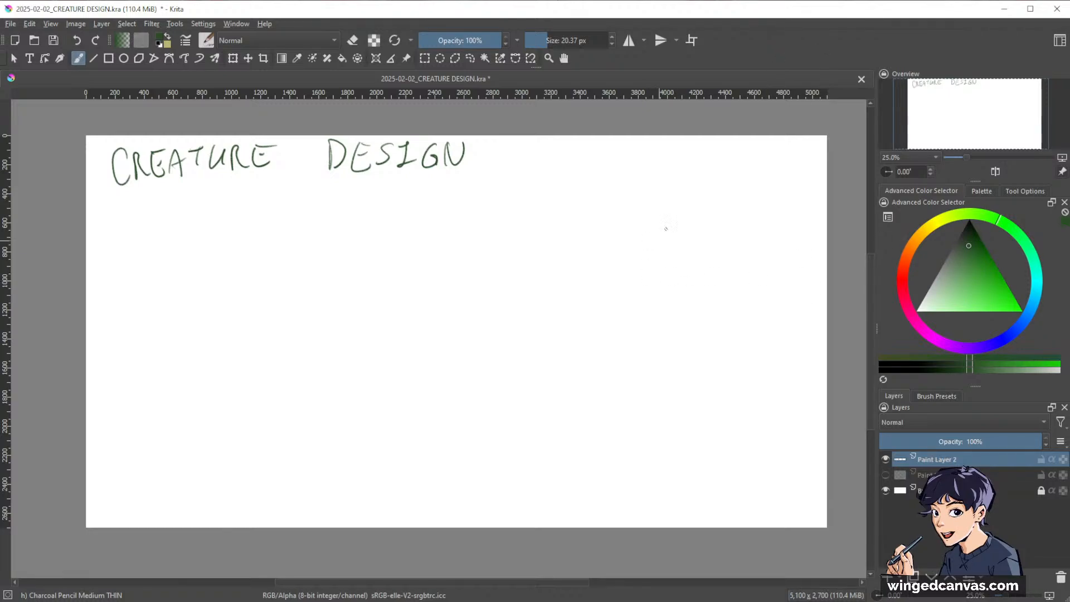
- Handwrite a circled 1 followed by "Design/Conceptualization" beneath the heading
click(932, 396)
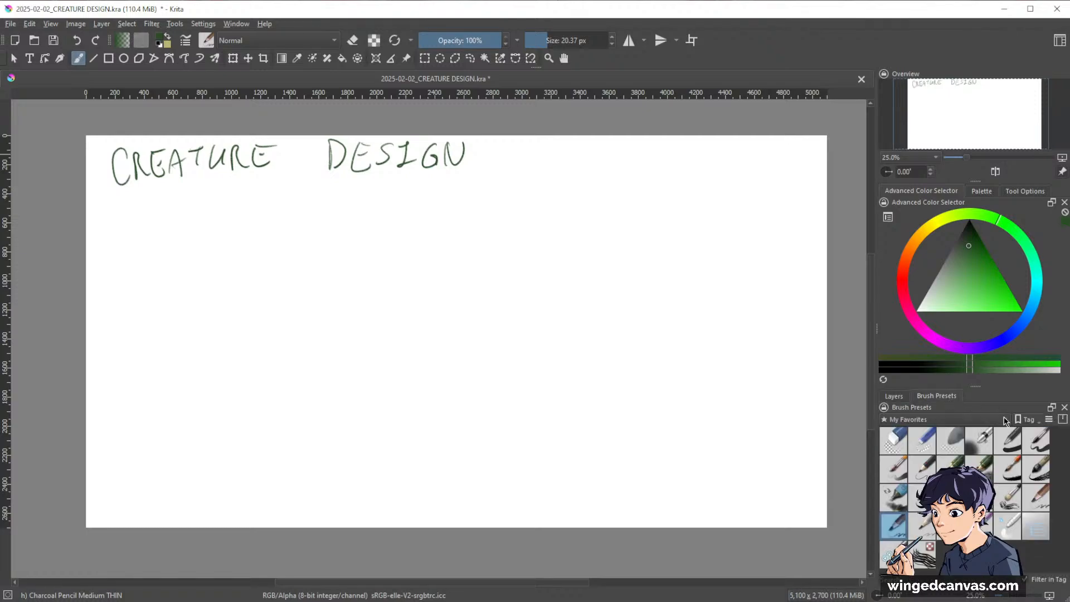
click(894, 396)
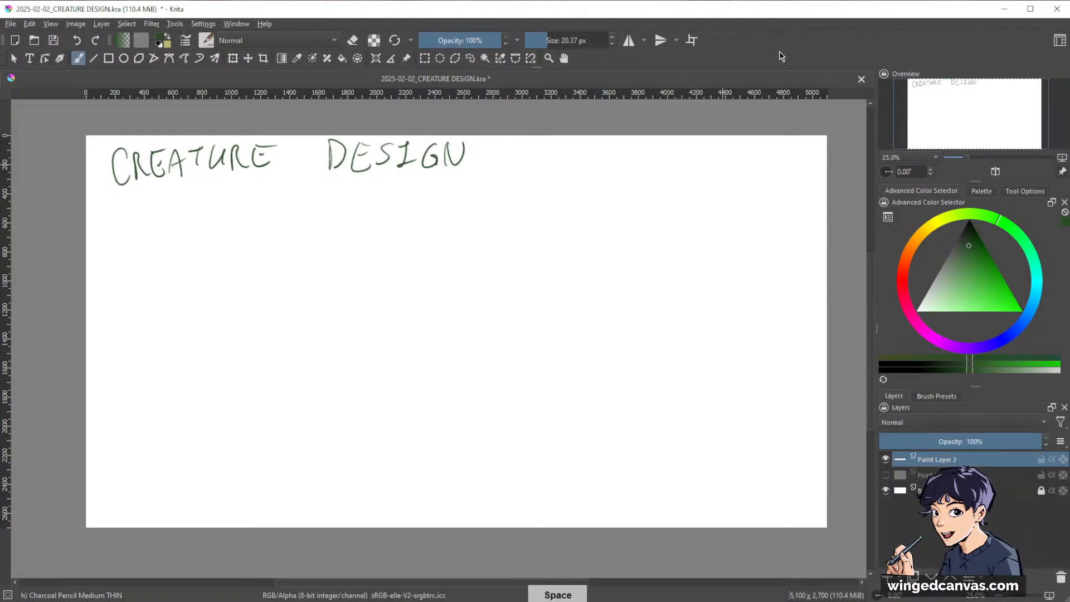
drag(137, 199, 135, 234)
mouse_move(139, 195)
mouse_down()
mouse_move(155, 220)
mouse_move(146, 193)
mouse_move(176, 228)
mouse_move(179, 215)
mouse_up()
drag(186, 211, 218, 216)
drag(217, 195, 229, 224)
drag(235, 215, 286, 205)
drag(289, 202, 313, 211)
mouse_move(315, 207)
mouse_down()
mouse_move(336, 210)
mouse_move(333, 225)
mouse_up()
drag(335, 202, 347, 211)
drag(353, 196, 382, 209)
mouse_move(393, 178)
mouse_down()
mouse_move(392, 206)
mouse_move(430, 205)
mouse_up()
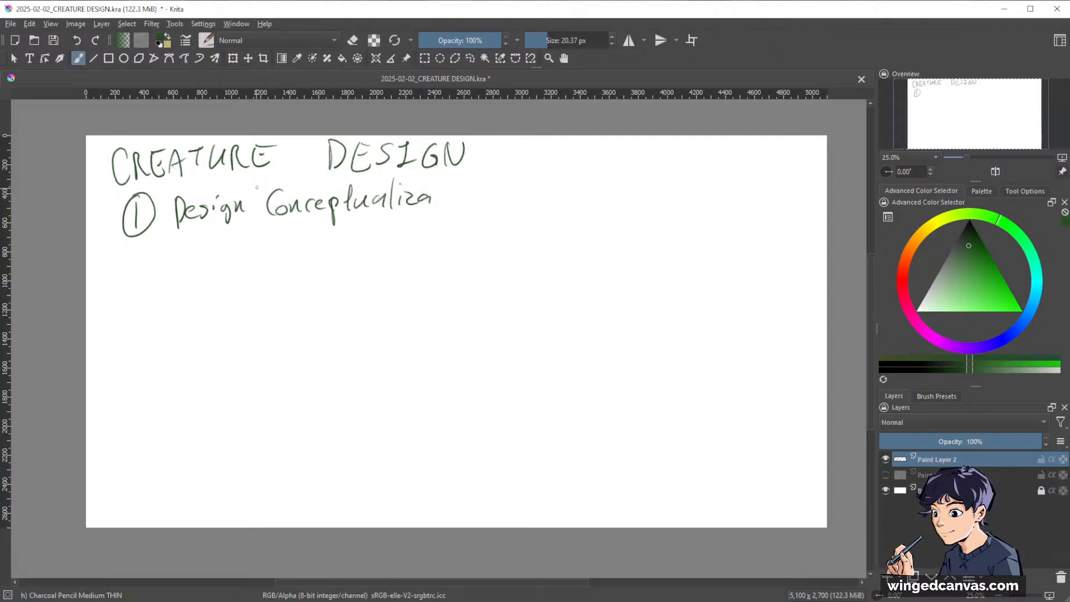
drag(270, 179, 254, 207)
click(402, 177)
drag(440, 182, 438, 208)
drag(434, 192, 459, 202)
drag(467, 196, 474, 214)
- Handwrite two more list items below, a circled 2 with "ROUGHS" and a circled 3 with "Cleanups"
mouse_move(132, 274)
mouse_down()
mouse_move(143, 295)
mouse_move(139, 260)
mouse_move(173, 291)
mouse_up()
mouse_move(173, 260)
mouse_down()
mouse_move(190, 287)
mouse_move(194, 266)
mouse_up()
mouse_move(211, 264)
mouse_down()
mouse_move(217, 284)
mouse_move(231, 265)
mouse_up()
drag(248, 263, 254, 290)
drag(269, 247, 267, 285)
drag(260, 268, 275, 266)
mouse_move(291, 256)
mouse_down()
mouse_move(280, 285)
mouse_move(257, 300)
mouse_up()
mouse_move(134, 341)
mouse_down()
mouse_move(142, 343)
mouse_move(126, 373)
mouse_move(136, 330)
mouse_move(189, 369)
mouse_move(273, 352)
mouse_up()
drag(276, 341, 277, 384)
drag(277, 342, 298, 379)
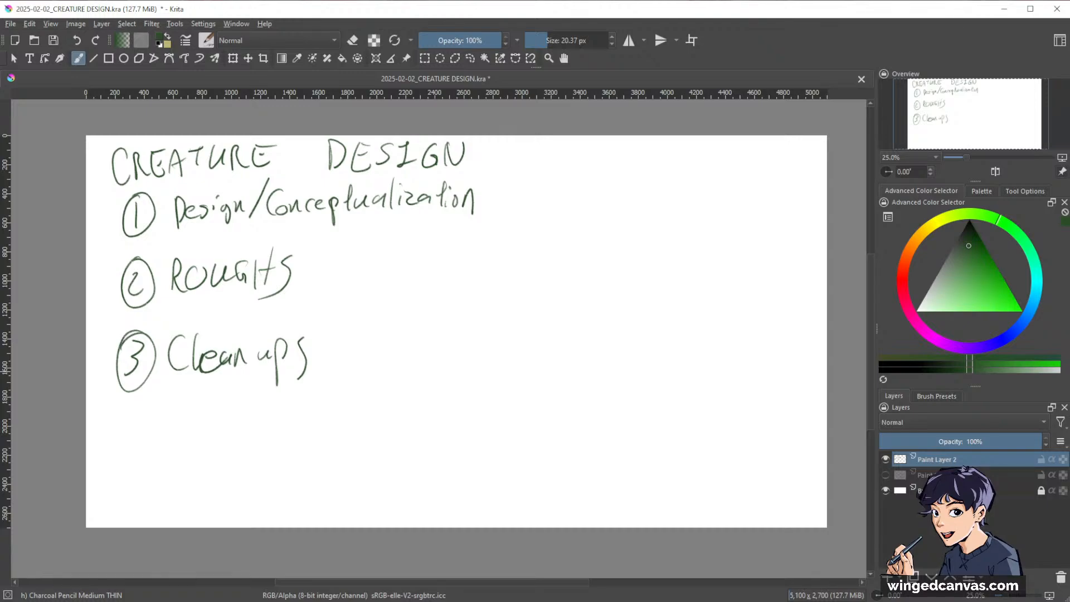
- Hide the handwritten notes layer and add a new empty paint layer on top, keeping the older sketch layer hidden
click(886, 458)
click(886, 476)
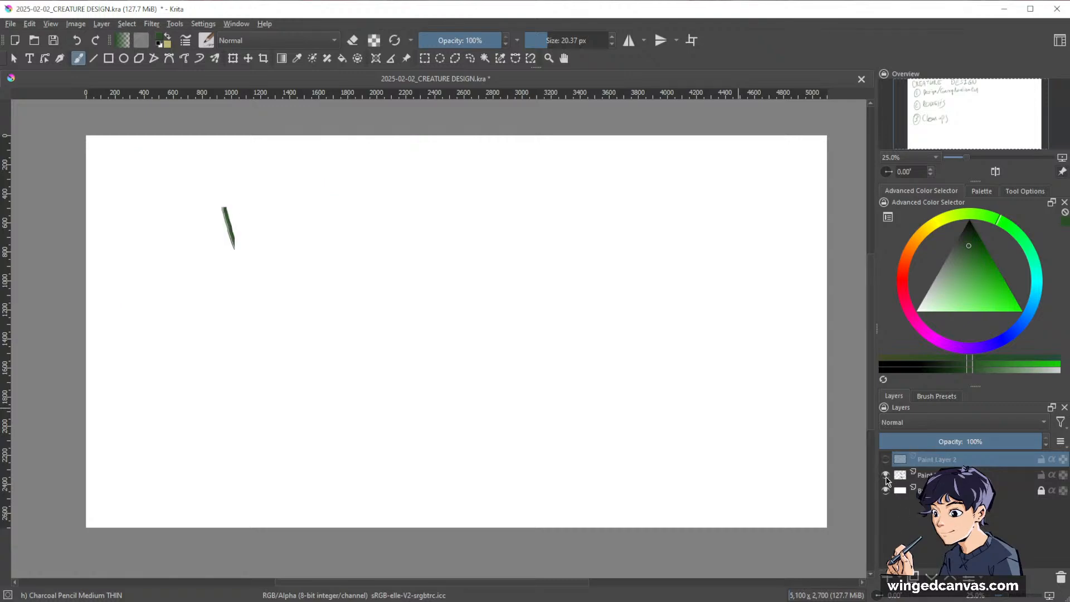
click(885, 475)
click(888, 579)
- Set the brush size to 24 px and sketch a round cranium tapering to a pointed jaw in the canvas's upper left area
key(space)
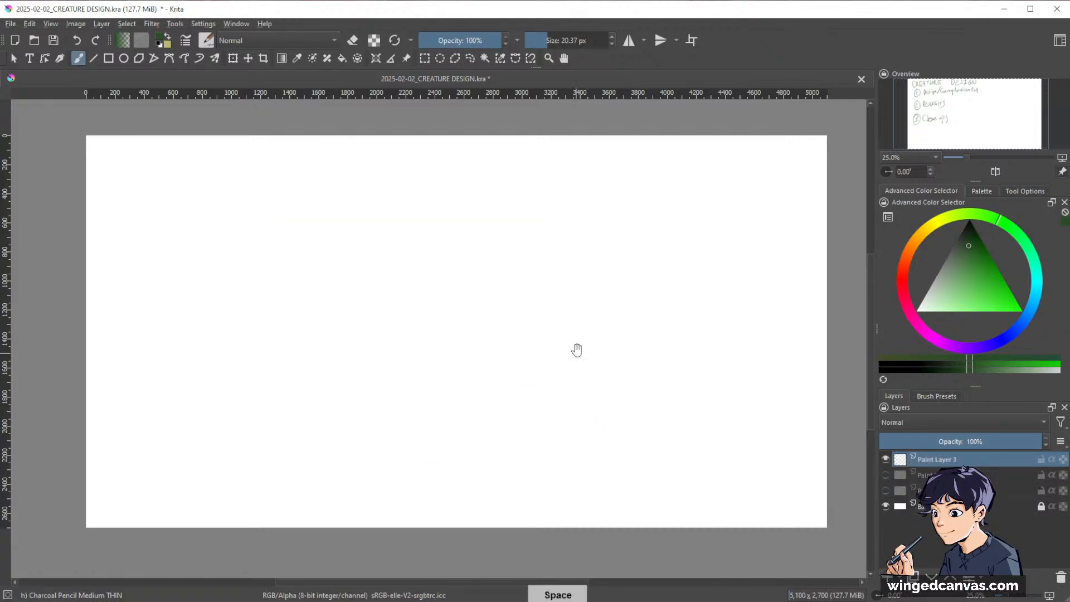
drag(615, 366, 658, 378)
key(])
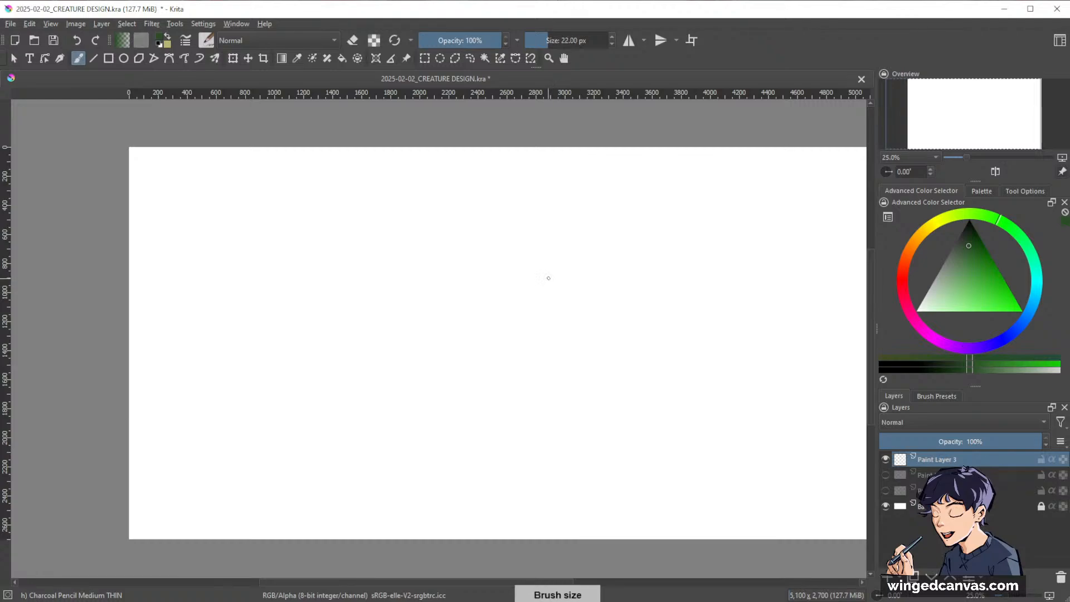
key(])
key(space)
mouse_move(688, 299)
mouse_down()
mouse_move(641, 299)
mouse_move(652, 299)
mouse_up()
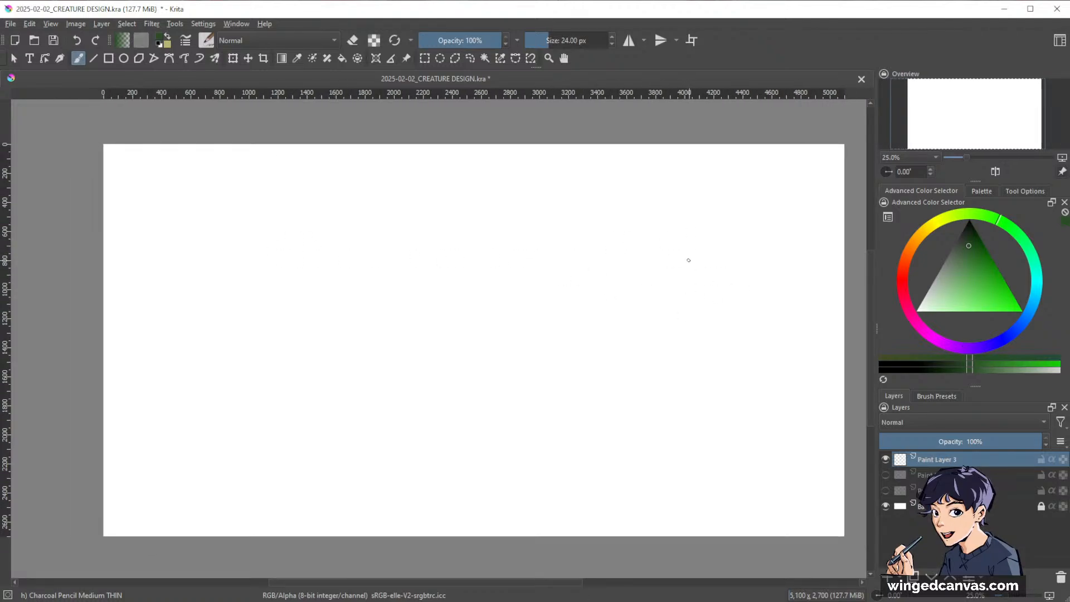
key(space)
mouse_move(435, 303)
mouse_down()
mouse_move(578, 291)
mouse_move(600, 279)
mouse_move(571, 290)
mouse_move(710, 280)
mouse_move(701, 283)
mouse_up()
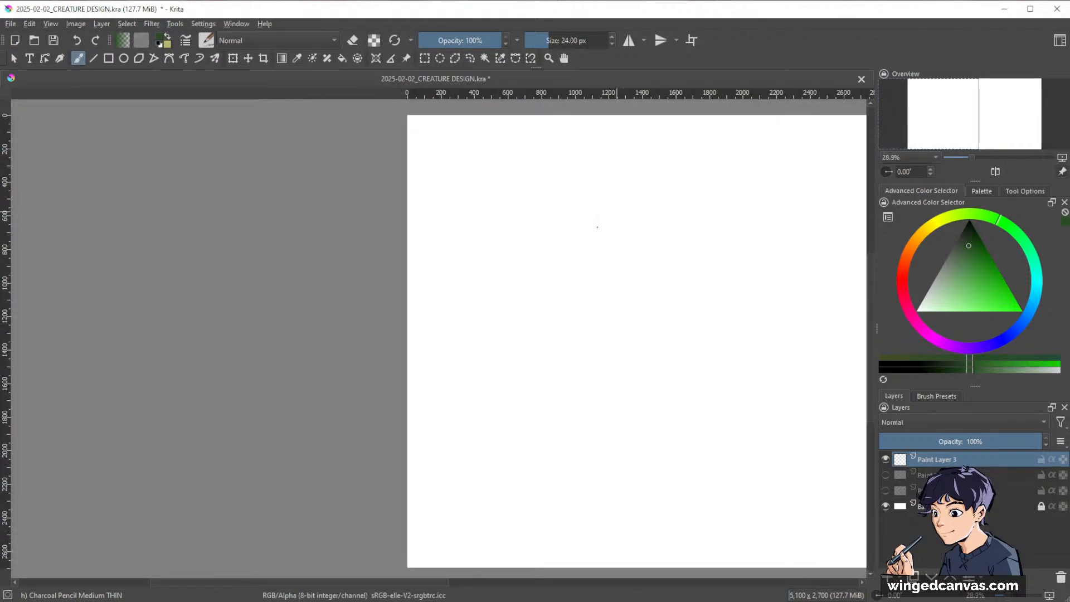
mouse_move(597, 227)
mouse_down()
mouse_move(606, 204)
mouse_move(599, 262)
mouse_up()
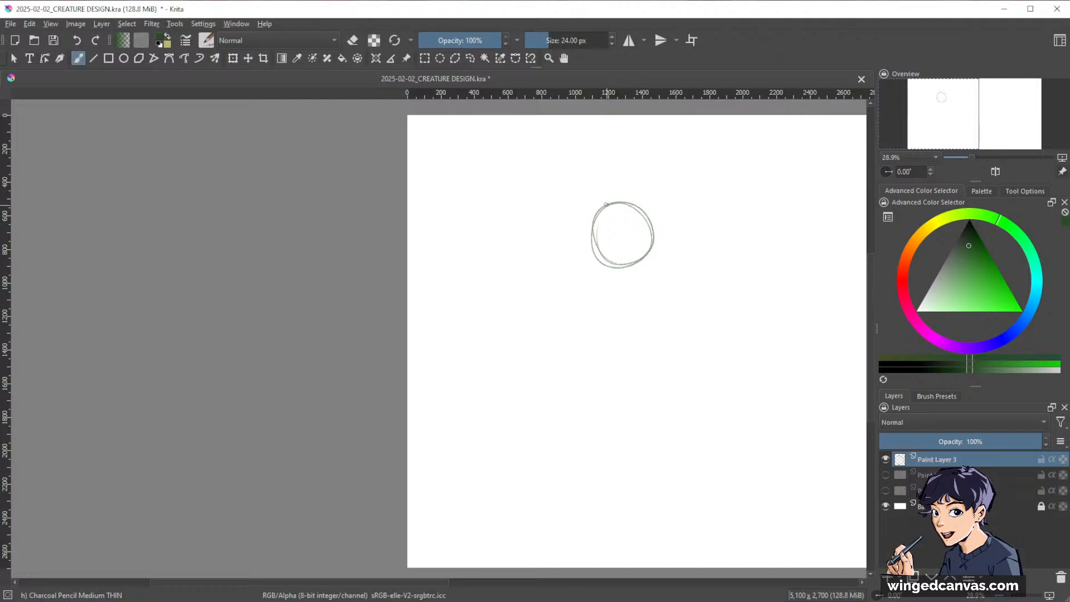
mouse_move(606, 204)
mouse_down()
mouse_move(606, 242)
mouse_move(593, 247)
mouse_move(598, 230)
mouse_move(607, 286)
mouse_move(608, 262)
mouse_up()
mouse_move(632, 202)
mouse_down()
mouse_move(657, 222)
mouse_move(620, 288)
mouse_move(600, 273)
mouse_move(613, 297)
mouse_move(620, 289)
mouse_up()
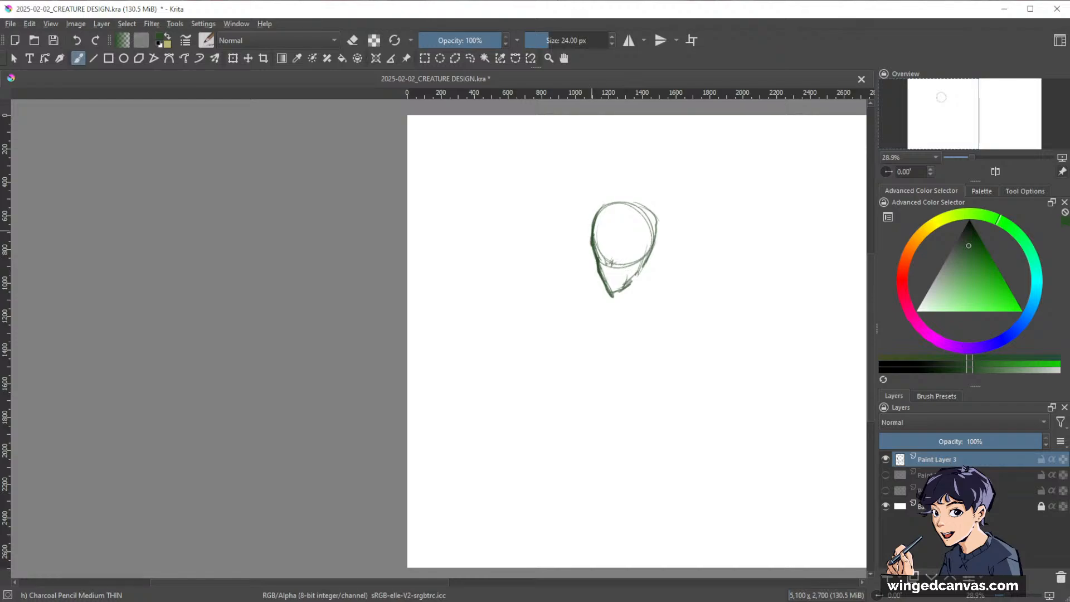
- Reinforce the skull's left contour and draw curved brow and face construction lines inside the head
drag(595, 234, 600, 262)
mouse_move(659, 221)
mouse_down()
mouse_move(633, 233)
mouse_move(623, 255)
mouse_up()
drag(645, 209, 620, 237)
mouse_move(619, 241)
mouse_down()
mouse_move(650, 247)
mouse_move(614, 288)
mouse_up()
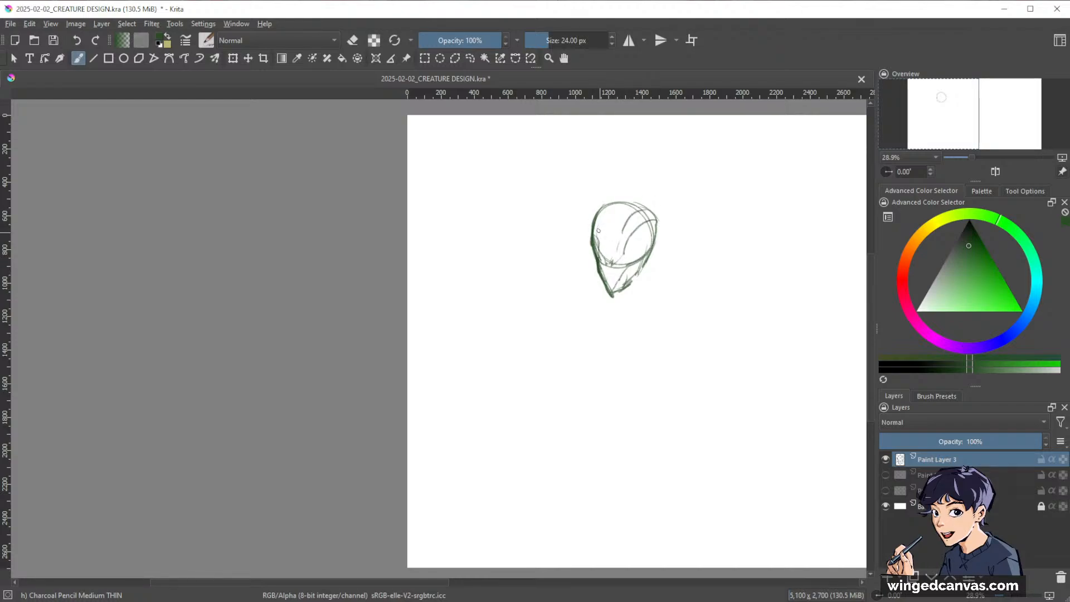
drag(597, 251, 602, 272)
- Rough in the antler on the skull's right side and darken the eye sockets
mouse_move(647, 241)
mouse_down()
mouse_move(674, 214)
mouse_move(685, 190)
mouse_move(678, 212)
mouse_up()
mouse_move(685, 173)
mouse_down()
mouse_move(693, 206)
mouse_move(713, 208)
mouse_move(719, 180)
mouse_up()
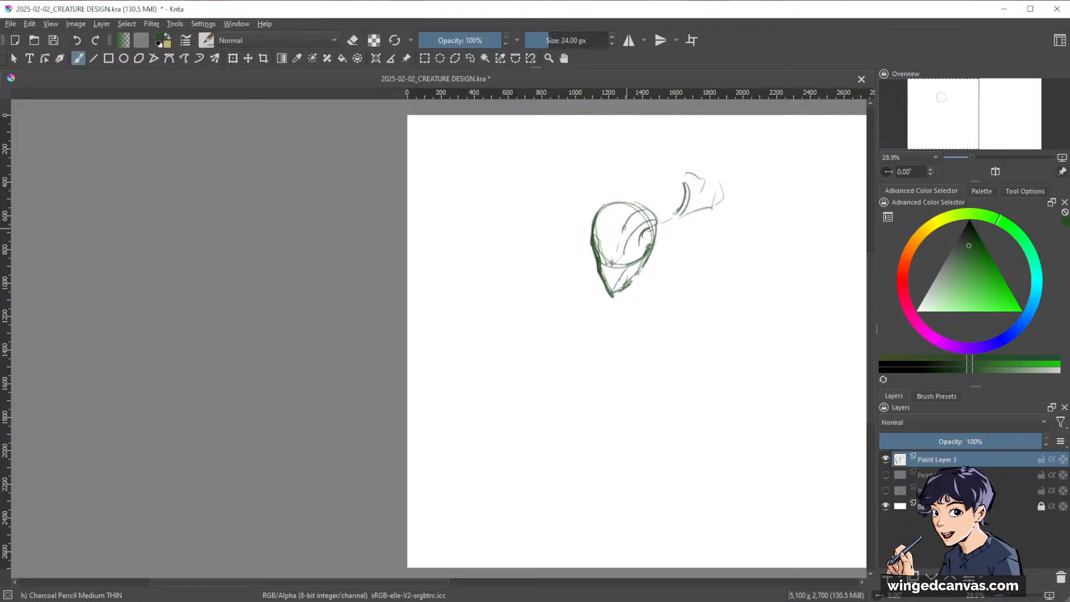
drag(623, 251, 634, 250)
drag(622, 249, 617, 256)
- Sketch the antler on the skull's left side with several curved, upward-pointing prongs
drag(572, 182, 583, 228)
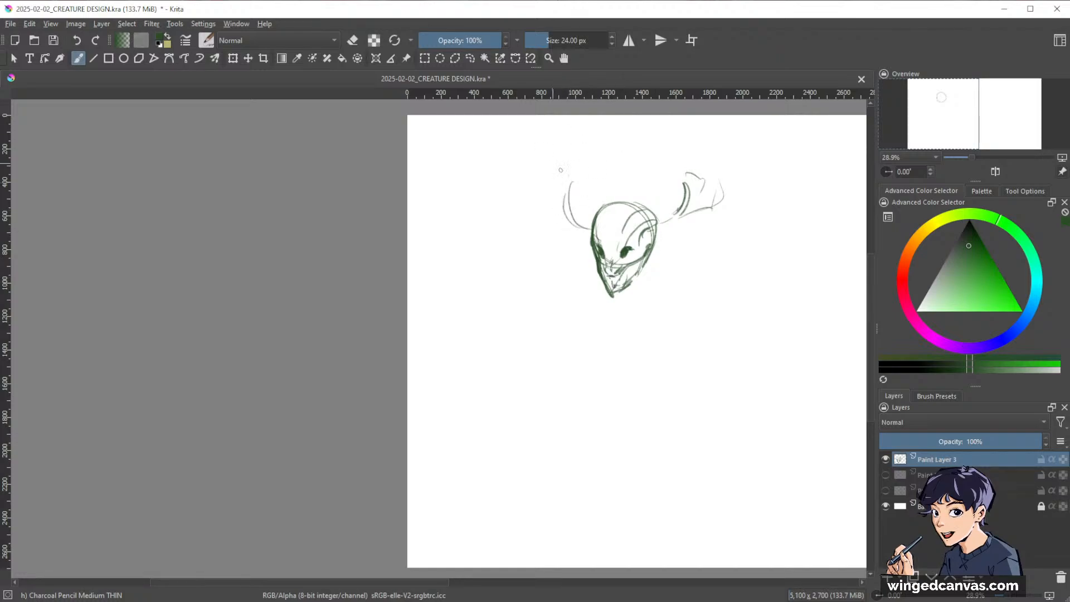
drag(583, 187, 592, 226)
mouse_move(553, 185)
mouse_down()
mouse_move(567, 210)
mouse_move(537, 203)
mouse_move(577, 198)
mouse_move(559, 202)
mouse_move(574, 190)
mouse_move(573, 218)
mouse_up()
drag(570, 185, 584, 218)
drag(562, 205, 582, 226)
drag(557, 204, 581, 227)
- Build up both antlers with extra outer prongs and continuous lower edges joining the skull
mouse_move(577, 222)
mouse_down()
mouse_move(672, 239)
mouse_move(701, 218)
mouse_move(681, 226)
mouse_up()
drag(710, 188, 701, 218)
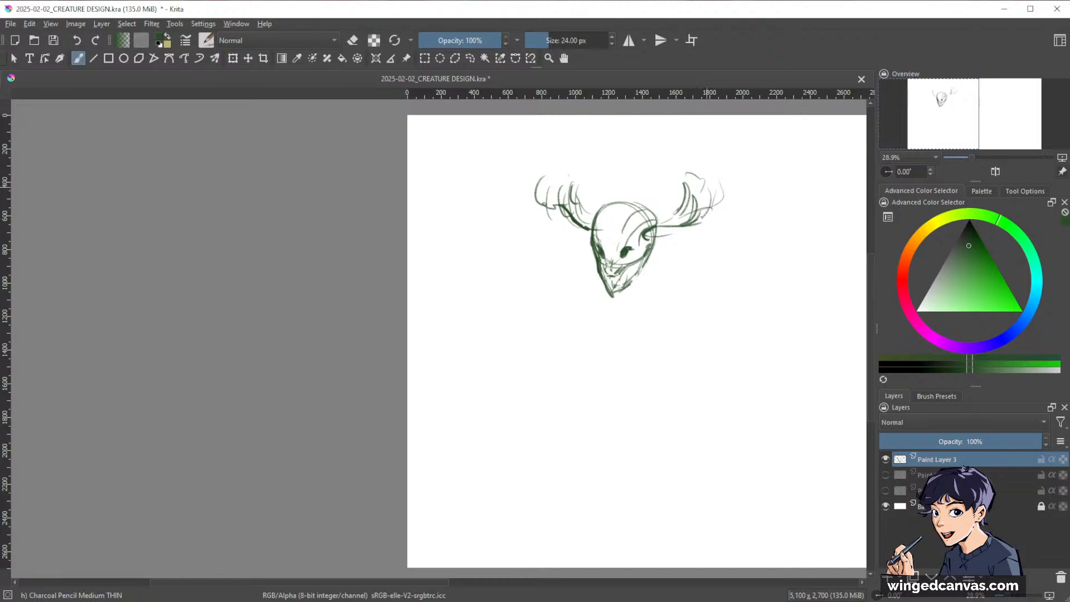
drag(537, 190, 531, 215)
drag(531, 205, 571, 223)
mouse_move(656, 230)
mouse_down()
mouse_move(702, 230)
mouse_move(724, 191)
mouse_up()
drag(708, 226, 731, 211)
mouse_move(730, 193)
mouse_down()
mouse_move(727, 221)
mouse_move(710, 230)
mouse_up()
- Strengthen the outline along the top and sides of the skull with heavier strokes
mouse_move(575, 201)
mouse_down()
mouse_move(600, 225)
mouse_move(625, 197)
mouse_move(651, 200)
mouse_move(662, 229)
mouse_move(645, 269)
mouse_up()
drag(663, 230, 655, 257)
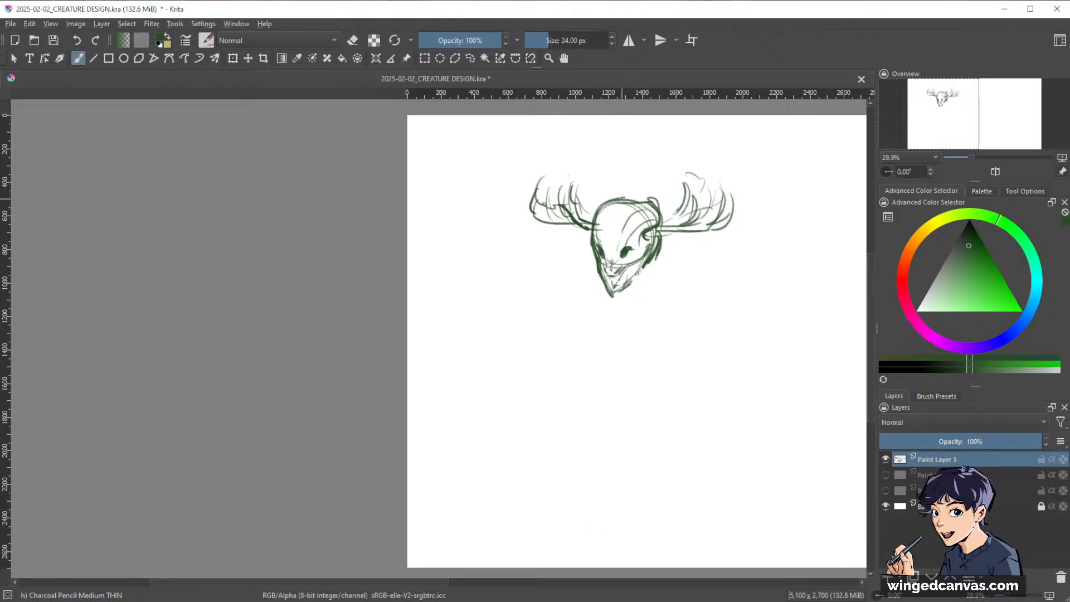
mouse_move(655, 204)
mouse_down()
mouse_move(647, 242)
mouse_move(651, 220)
mouse_move(588, 243)
mouse_up()
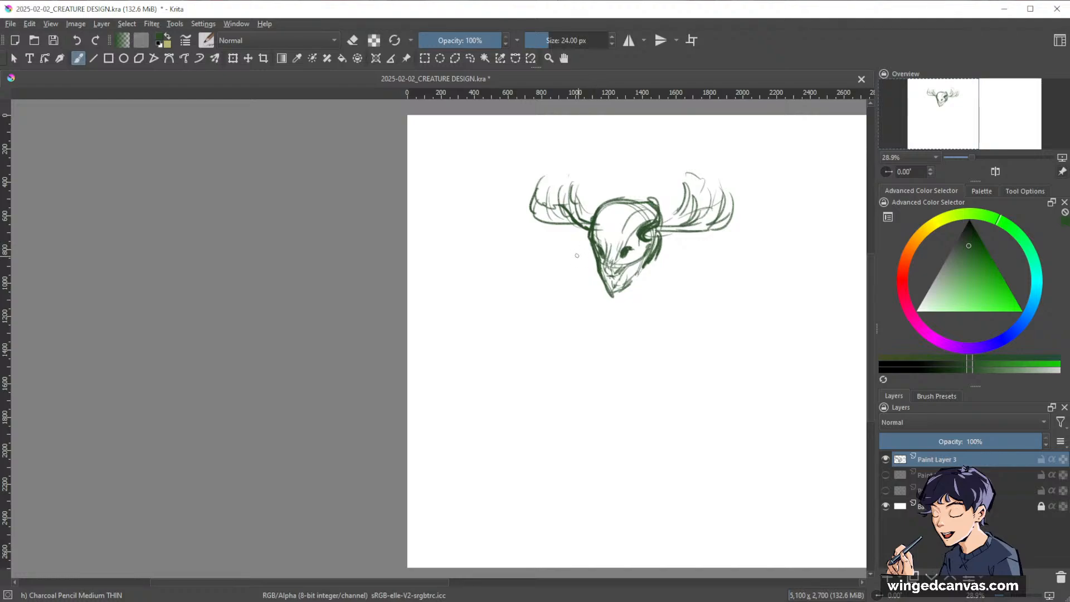
- Refine the jaw by alternating eraser and brush, extending the chin into a sharper point and darkening the cheek
key(e)
key(e)
mouse_move(596, 257)
mouse_down()
mouse_move(610, 292)
mouse_move(620, 291)
mouse_move(612, 308)
mouse_move(641, 250)
mouse_move(656, 260)
mouse_move(643, 265)
mouse_up()
key(e)
key(e)
key(e)
key(e)
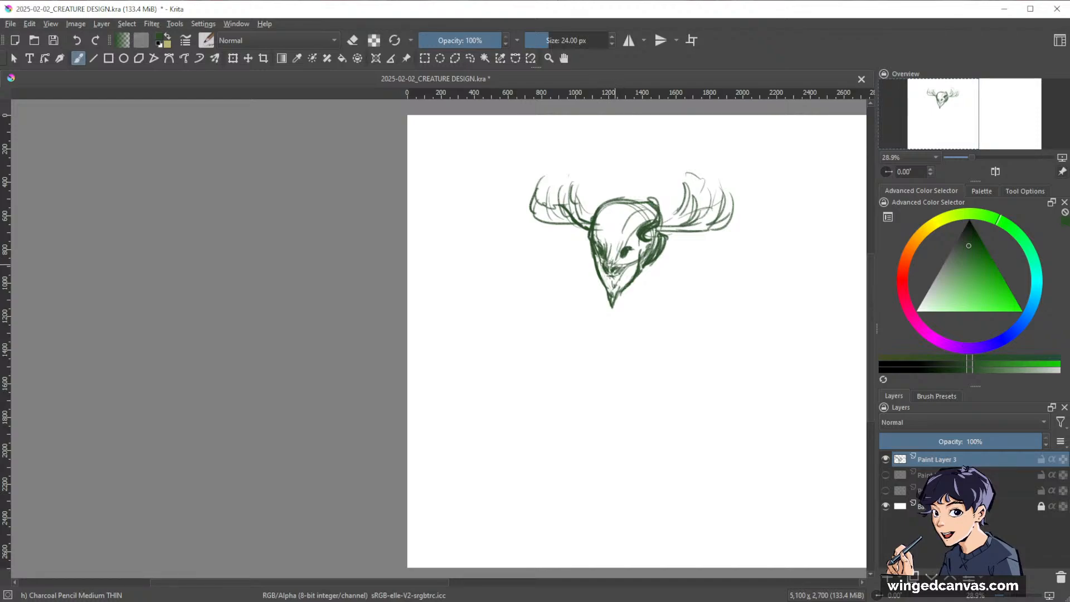
- Scale the antlered skull sketch down proportionally and apply the transformation
key(space)
drag(757, 351, 751, 336)
mouse_move(725, 301)
mouse_down()
mouse_move(756, 333)
mouse_move(677, 391)
mouse_up()
key(ctrl+t)
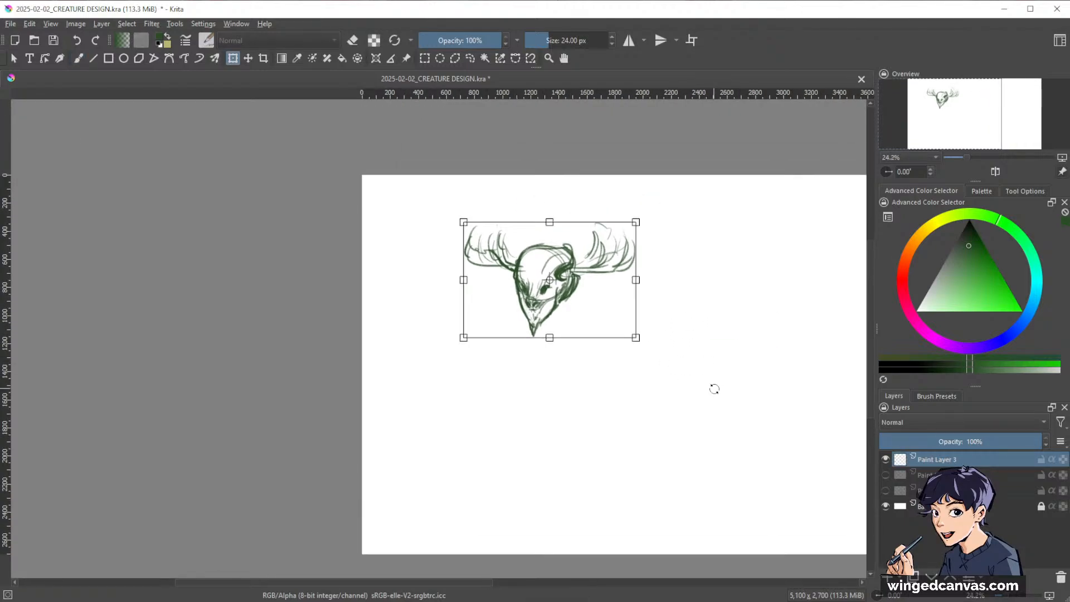
key(shift)
drag(550, 338, 554, 316)
key(Return)
- Choose the Bristles-2 Flat Rough brush at 40 px and sketch loose neck strokes below the skull's jaw
click(936, 396)
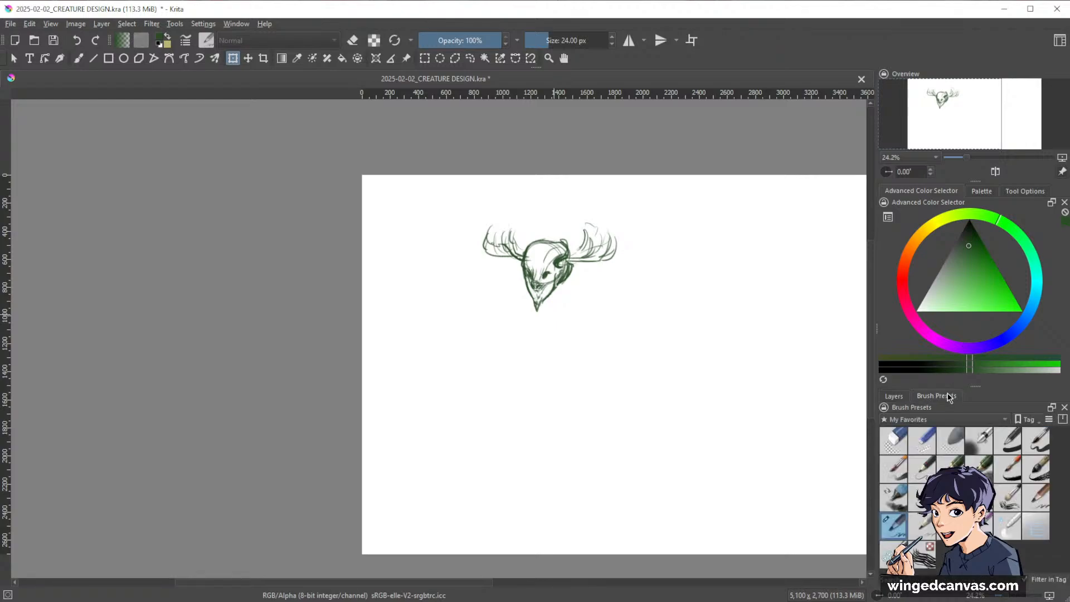
click(893, 525)
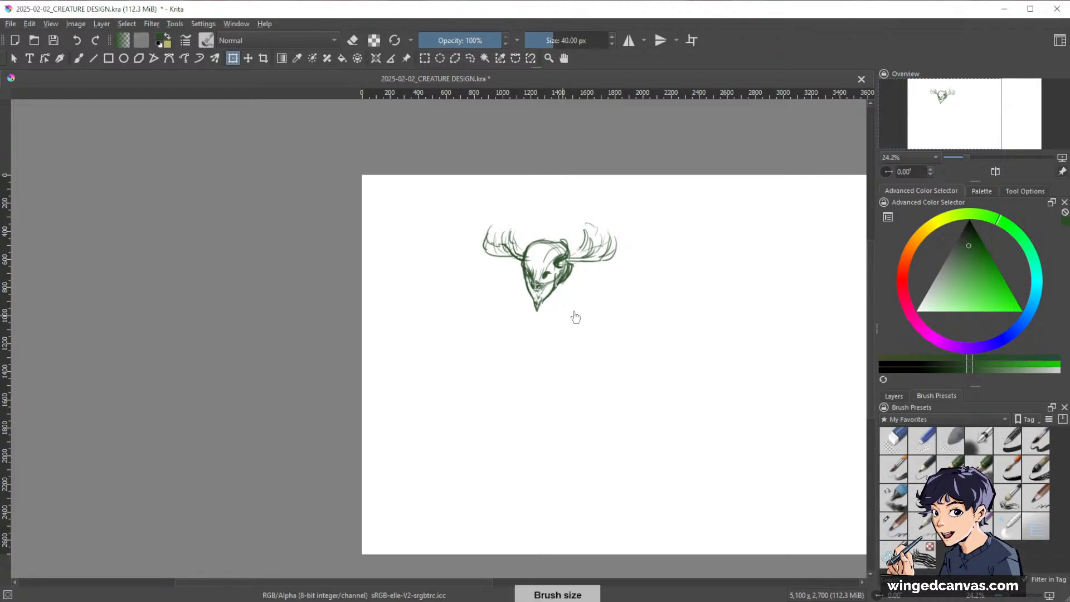
key(b)
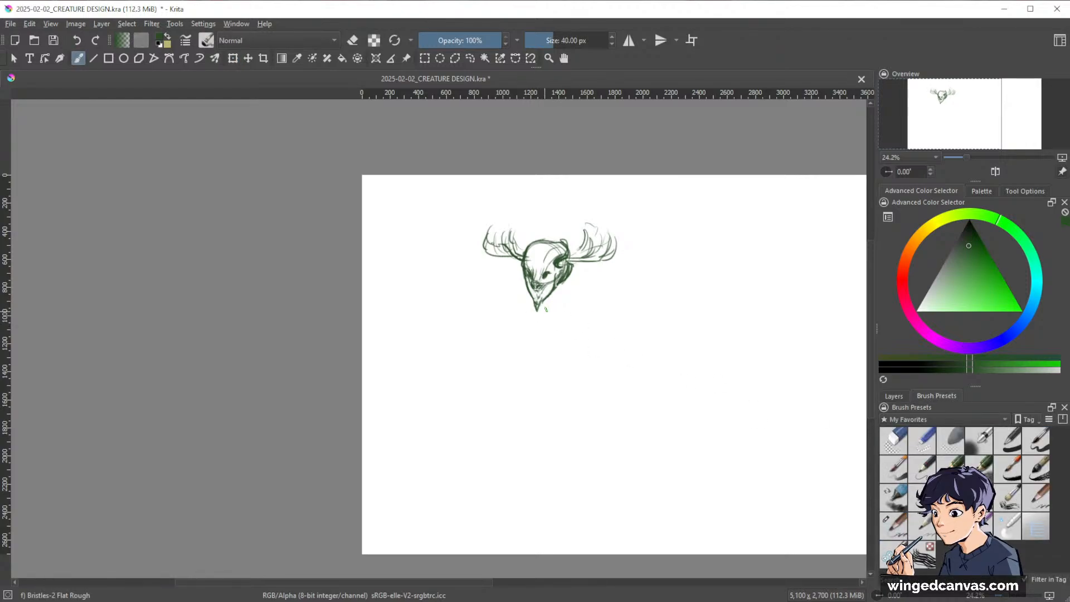
mouse_move(551, 304)
mouse_down()
mouse_move(557, 318)
mouse_move(573, 307)
mouse_move(566, 285)
mouse_up()
- Shrink the creature sketch further, move it up near the canvas's top edge, and return to the freehand brush
key(ctrl+t)
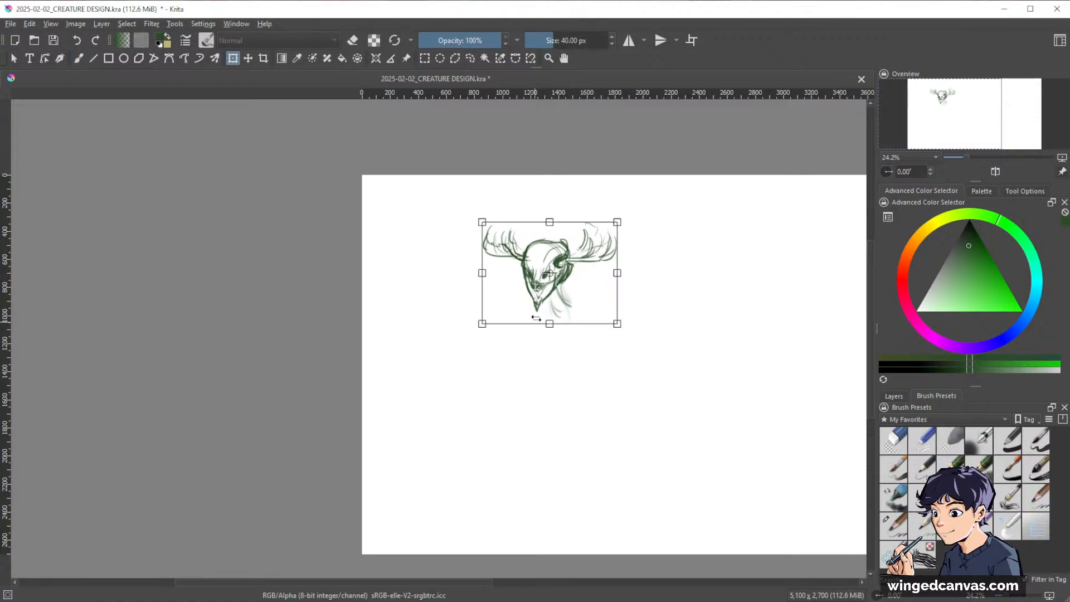
drag(552, 311, 554, 251)
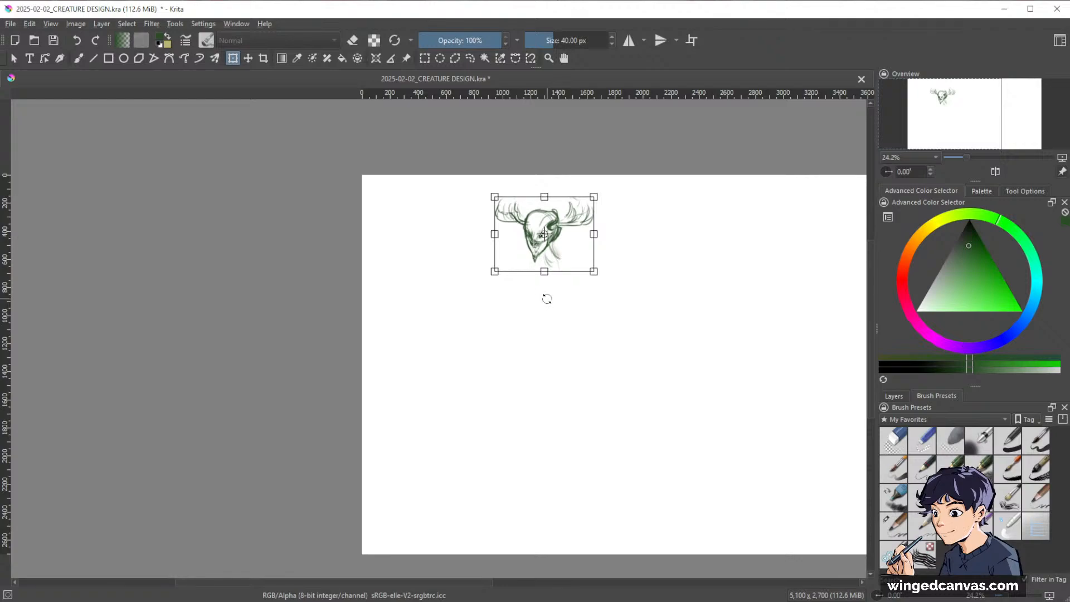
key(Return)
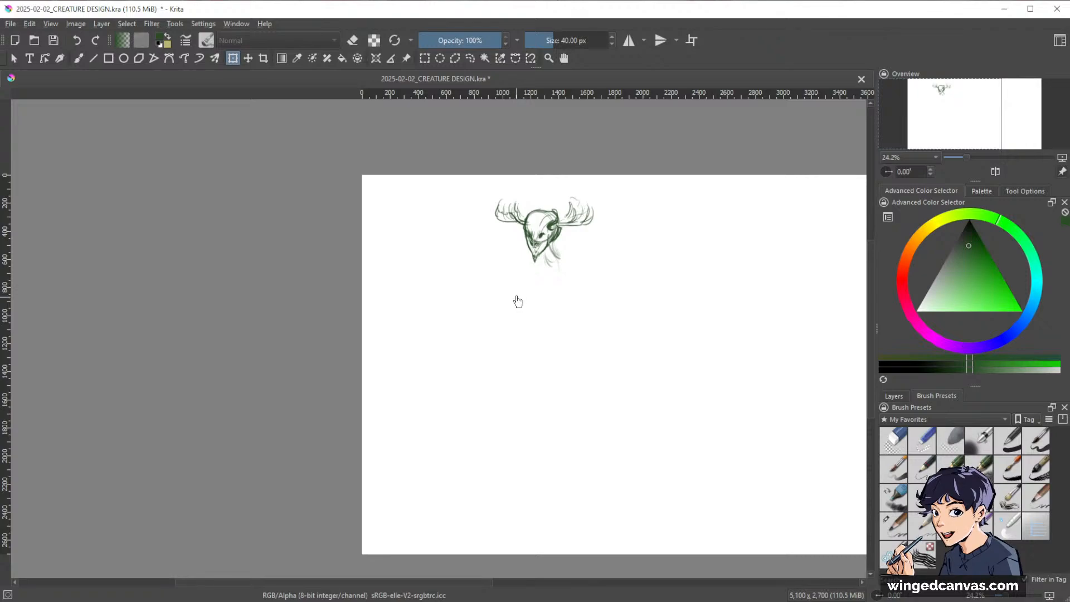
click(543, 257)
key(space)
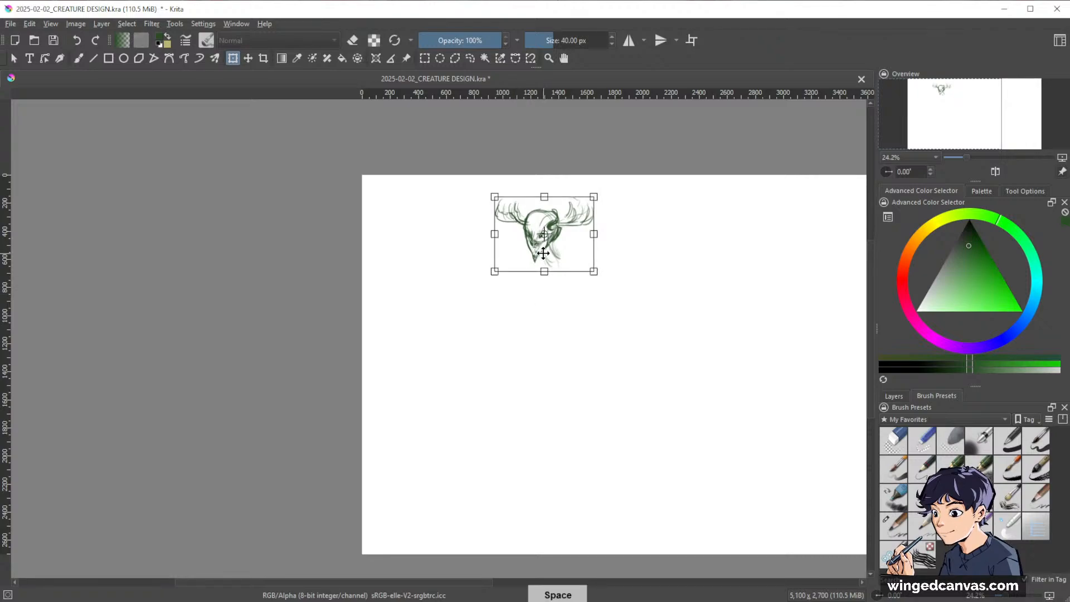
key(b)
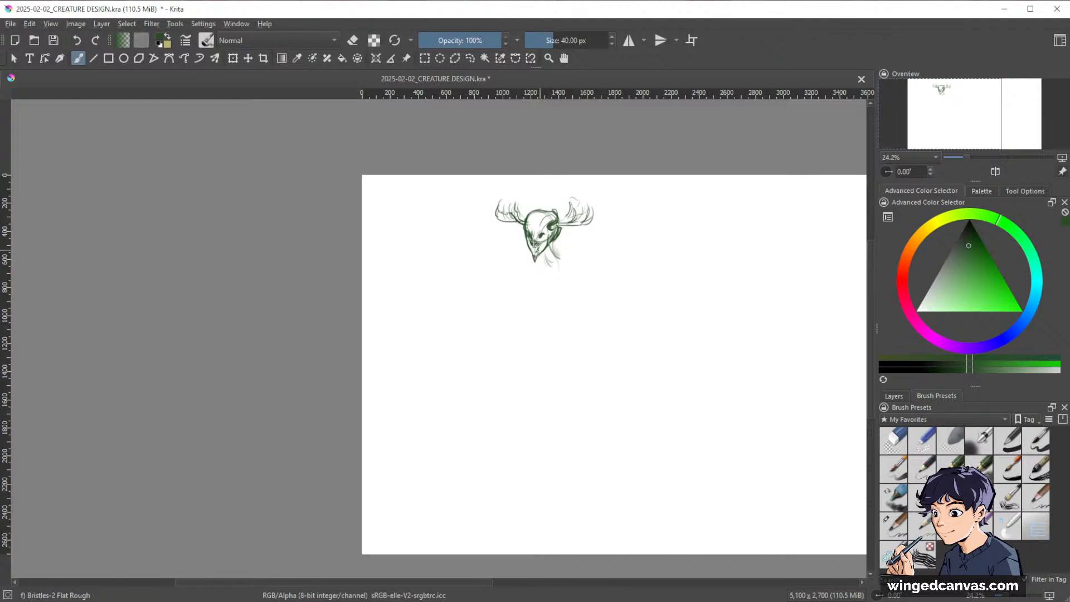
- Sketch a shaggy, rounded neck and chest mass below the antlered skull with loose fur strokes
mouse_move(548, 242)
mouse_down()
mouse_move(546, 280)
mouse_move(572, 276)
mouse_move(560, 236)
mouse_move(584, 277)
mouse_move(541, 285)
mouse_up()
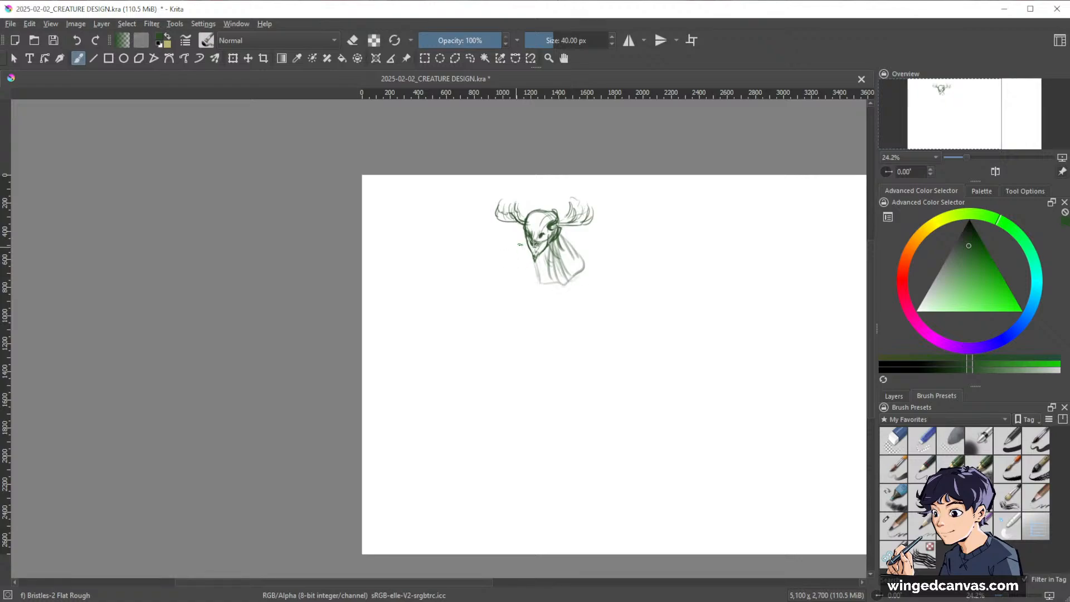
mouse_move(520, 244)
mouse_down()
mouse_move(539, 289)
mouse_move(538, 272)
mouse_move(580, 261)
mouse_up()
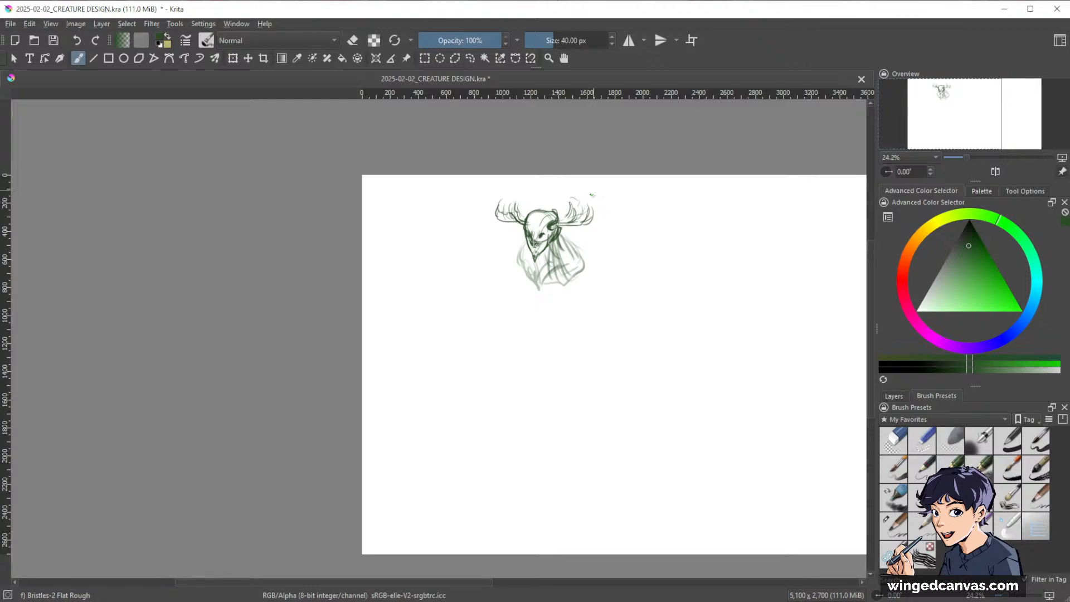
drag(576, 235, 581, 247)
drag(573, 264, 586, 248)
drag(524, 231, 518, 256)
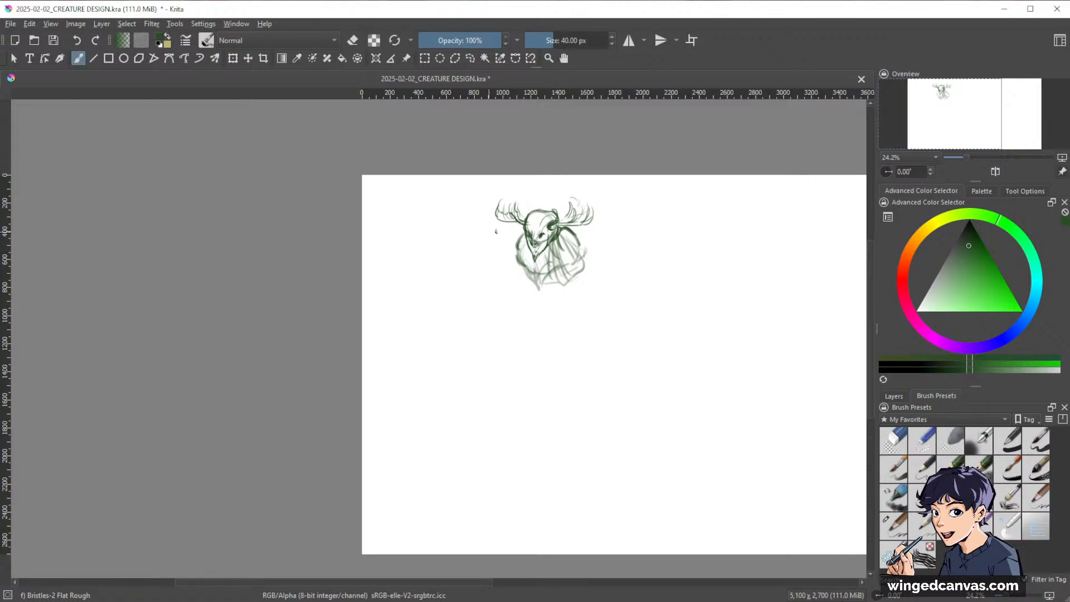
- Sketch long, angular limbs spreading from the antlered creature's shoulders, with a clawed foot and a dark stroke under the chest
mouse_move(539, 281)
mouse_down()
mouse_move(587, 241)
mouse_move(612, 237)
mouse_move(646, 290)
mouse_move(654, 346)
mouse_up()
mouse_move(518, 234)
mouse_down()
mouse_move(481, 226)
mouse_move(464, 378)
mouse_up()
mouse_move(567, 255)
mouse_down()
mouse_move(610, 286)
mouse_move(640, 316)
mouse_move(657, 346)
mouse_move(637, 382)
mouse_move(661, 376)
mouse_up()
drag(480, 337, 461, 364)
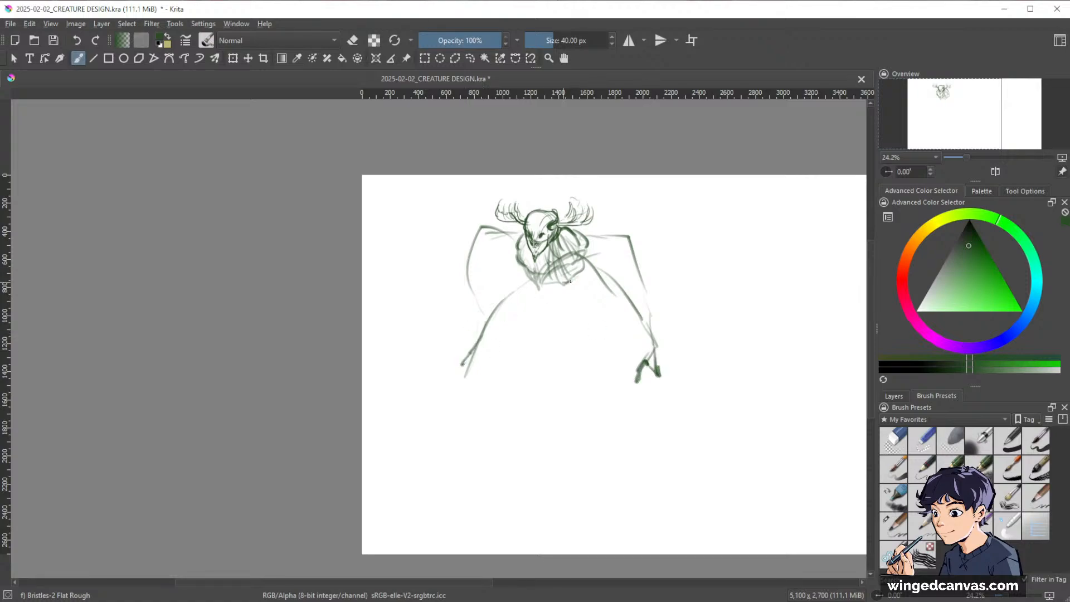
mouse_move(569, 282)
mouse_down()
mouse_move(590, 266)
mouse_move(579, 282)
mouse_up()
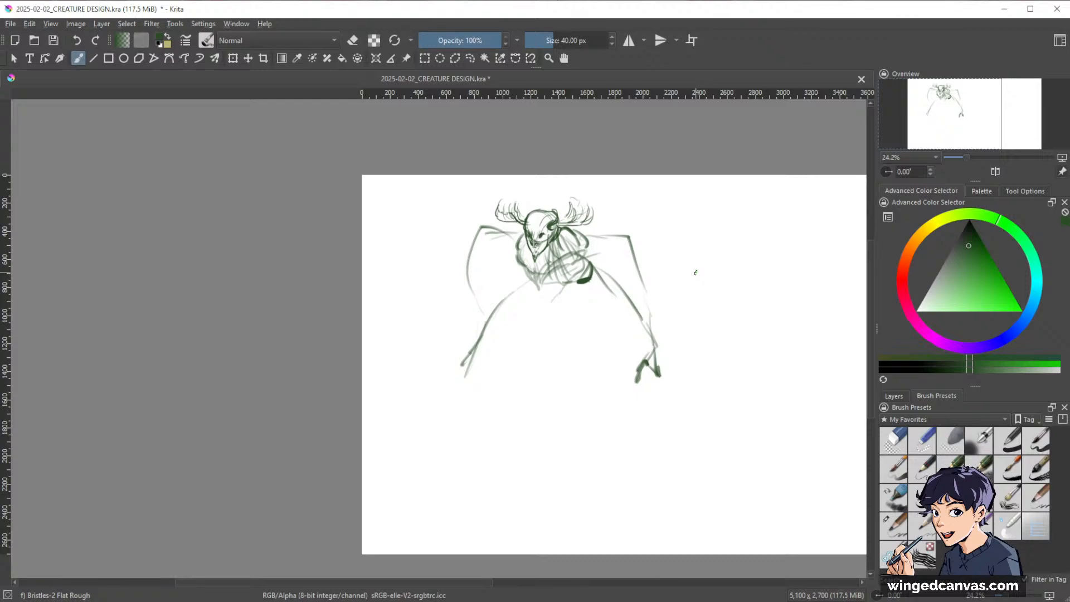
- Move the whole antlered creature sketch toward the canvas's upper-left corner and apply the transformation
key(ctrl+t)
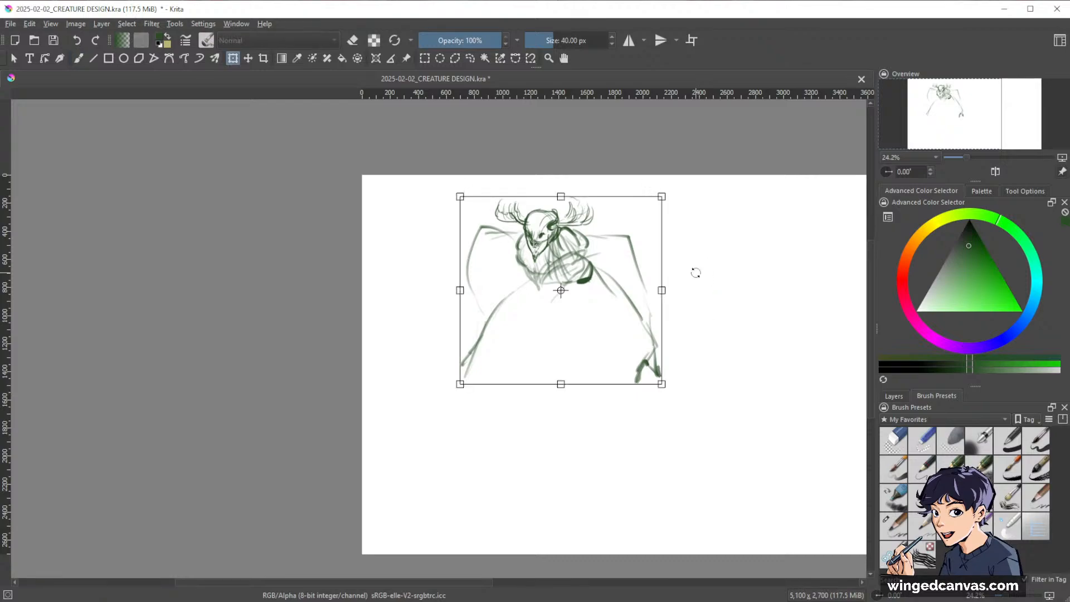
drag(604, 279, 540, 264)
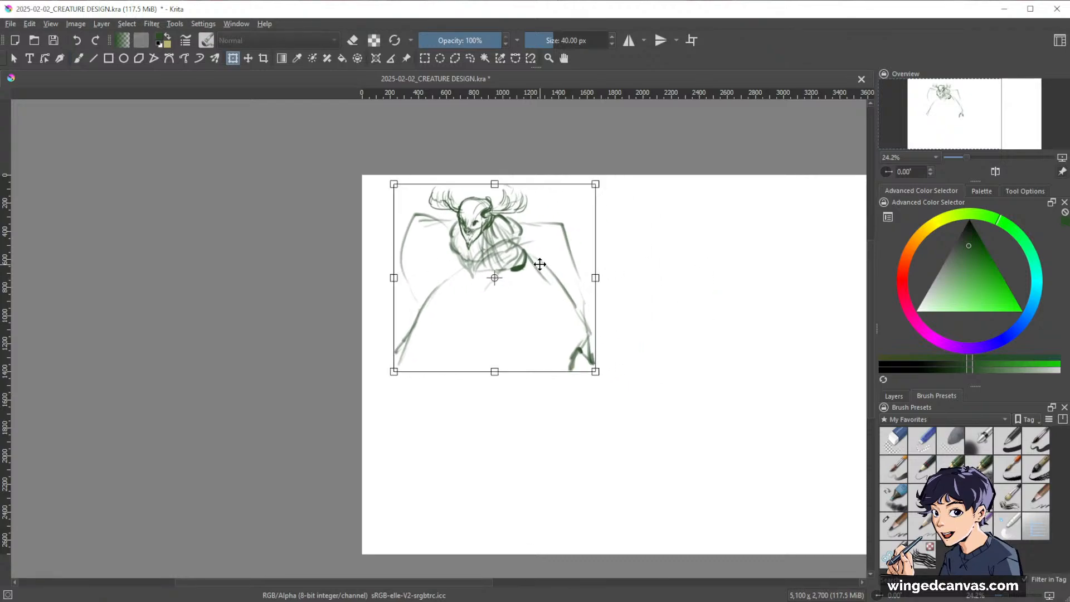
key(Return)
- With the freehand brush at 38 px, sketch a second creature's small round head with two wide pointed ears beside the antlered one
drag(711, 365, 642, 344)
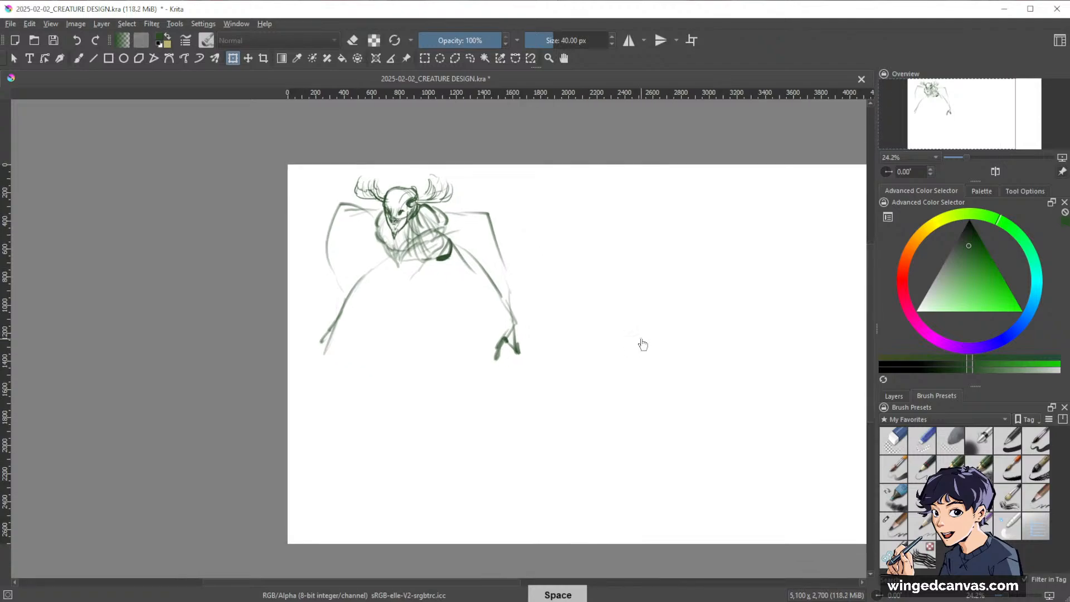
key(b)
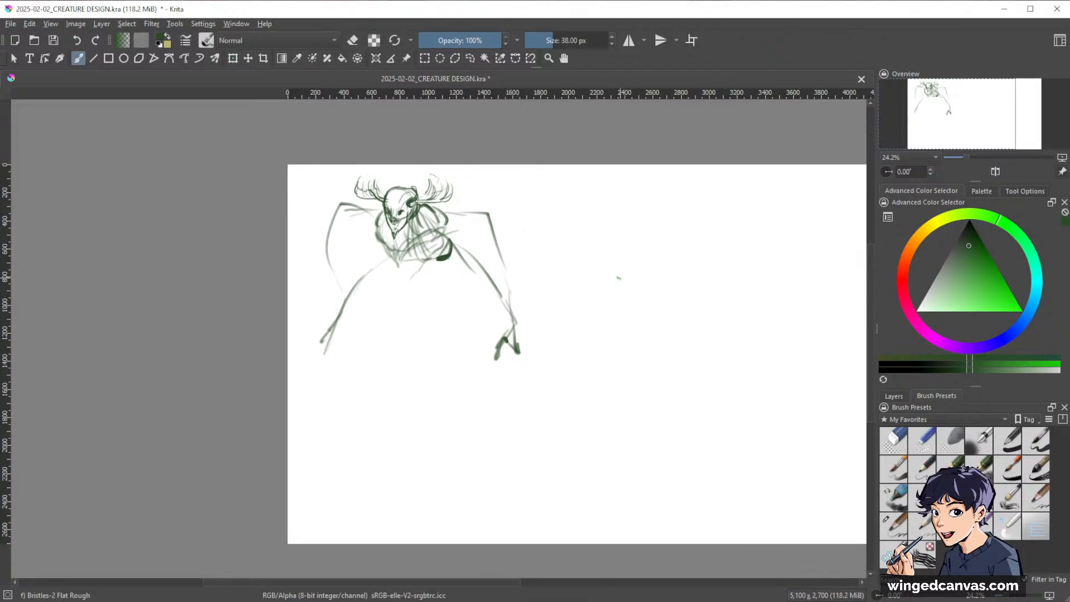
drag(646, 305, 673, 291)
drag(736, 399, 633, 410)
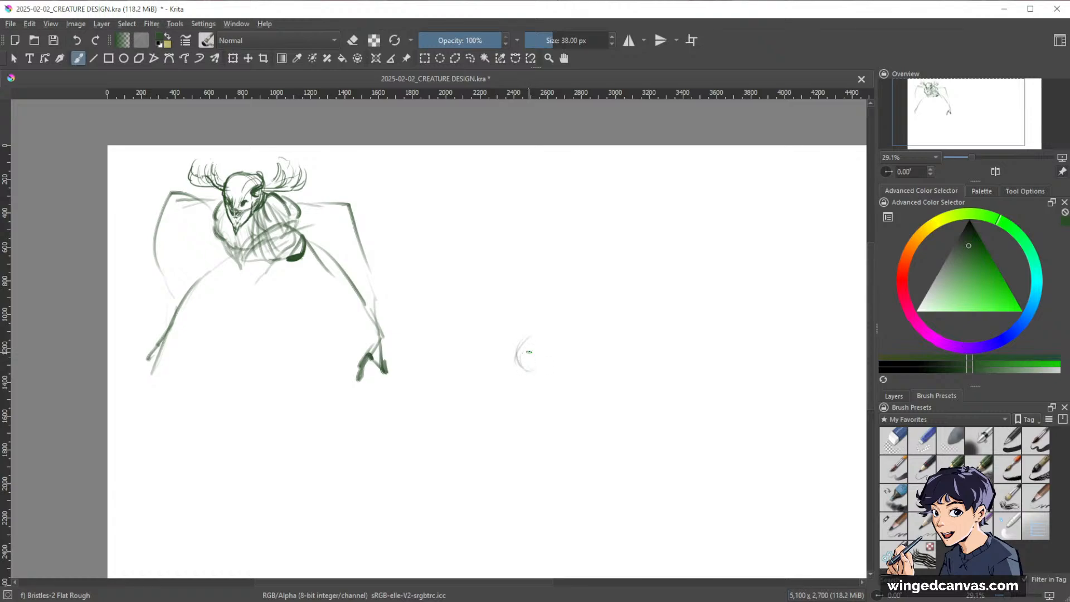
drag(493, 322, 533, 370)
mouse_move(531, 335)
mouse_down()
mouse_move(569, 342)
mouse_move(540, 364)
mouse_move(545, 340)
mouse_move(551, 358)
mouse_move(582, 319)
mouse_up()
mouse_move(536, 348)
mouse_down()
mouse_move(585, 326)
mouse_move(552, 359)
mouse_up()
mouse_move(489, 319)
mouse_down()
mouse_move(516, 348)
mouse_move(526, 334)
mouse_move(514, 366)
mouse_up()
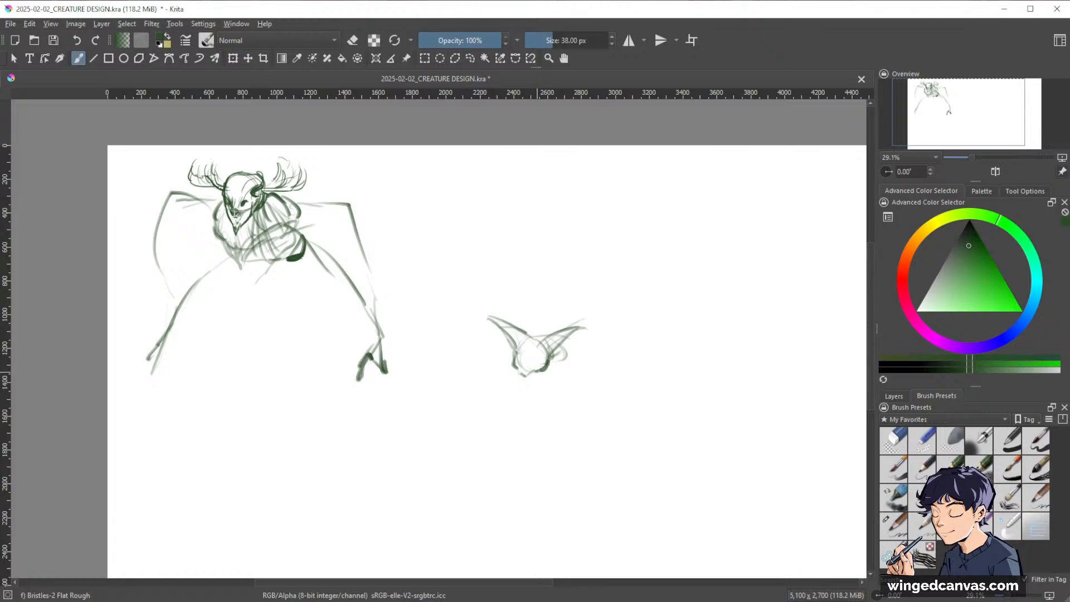
- Darken the second creature's muzzle and ear lines and outline a rounded body behind the head
mouse_move(549, 361)
mouse_down()
mouse_move(525, 376)
mouse_move(579, 334)
mouse_move(545, 362)
mouse_up()
mouse_move(497, 321)
mouse_down()
mouse_move(550, 327)
mouse_move(529, 334)
mouse_move(585, 336)
mouse_move(553, 373)
mouse_up()
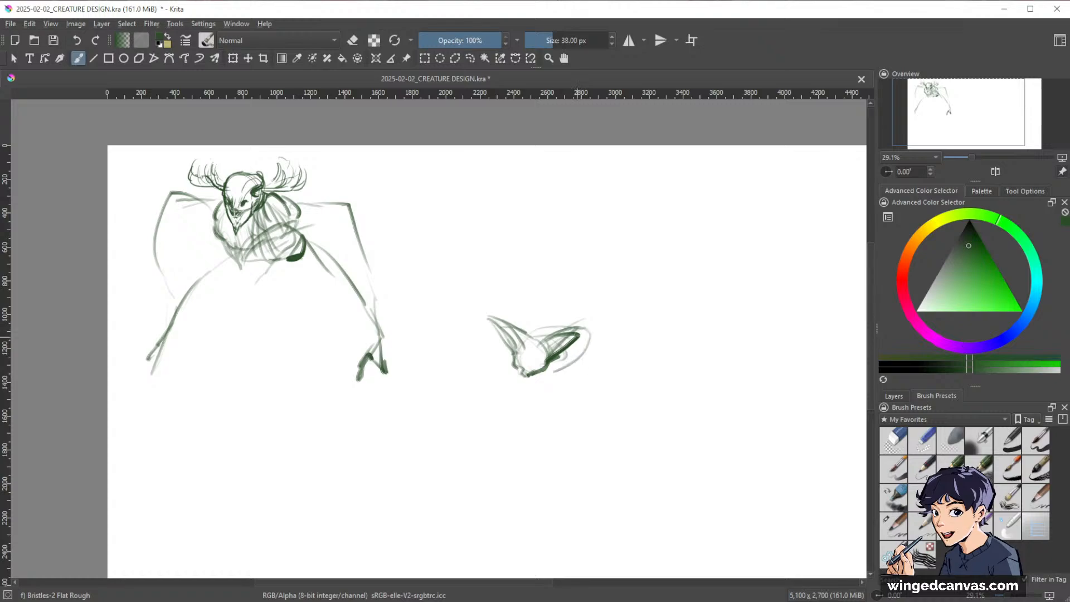
drag(590, 333, 537, 375)
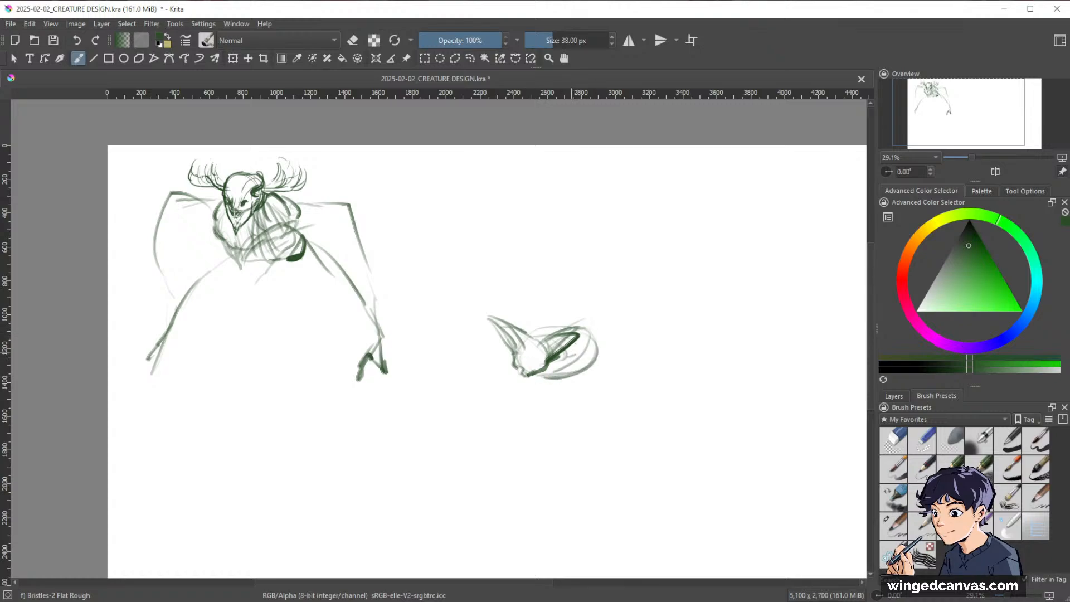
- Rough in the second creature's tall, spider-like bent legs on both sides of the low head and darken its face
mouse_move(591, 333)
mouse_down()
mouse_move(627, 329)
mouse_move(657, 435)
mouse_up()
drag(442, 350, 438, 417)
mouse_move(448, 294)
mouse_down()
mouse_move(522, 322)
mouse_move(444, 397)
mouse_move(471, 340)
mouse_move(508, 344)
mouse_up()
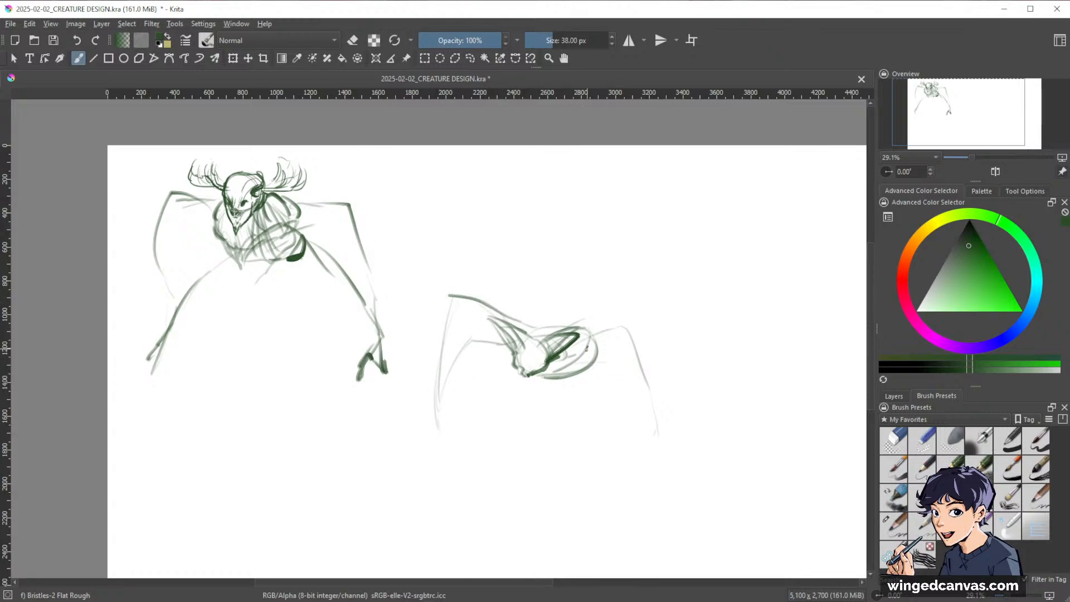
mouse_move(576, 334)
mouse_down()
mouse_move(641, 309)
mouse_move(664, 357)
mouse_move(663, 443)
mouse_up()
mouse_move(583, 362)
mouse_down()
mouse_move(620, 345)
mouse_move(652, 414)
mouse_up()
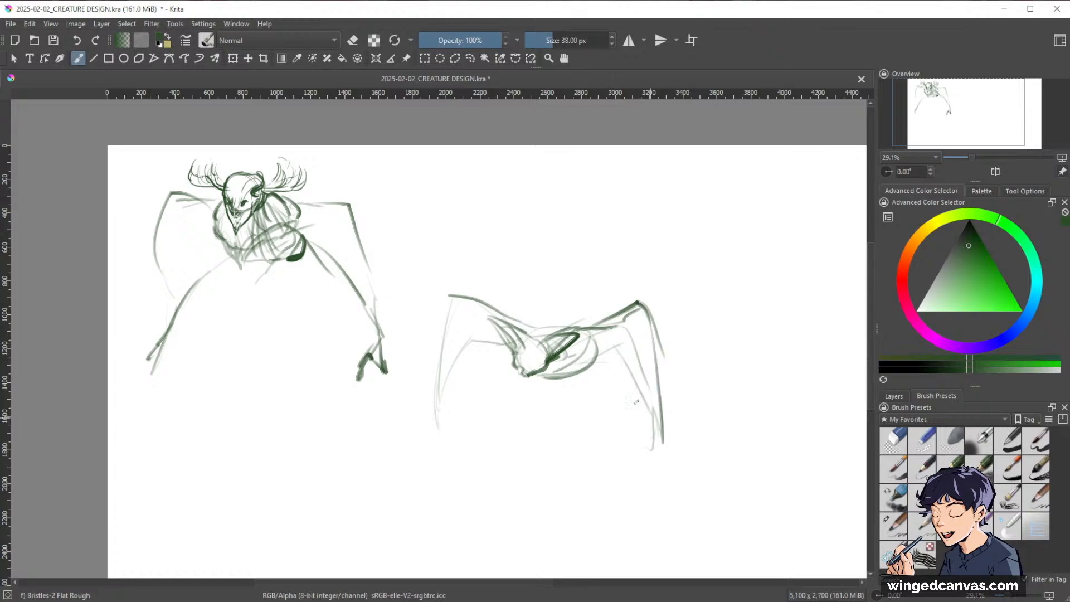
drag(614, 368, 670, 453)
drag(629, 351, 529, 370)
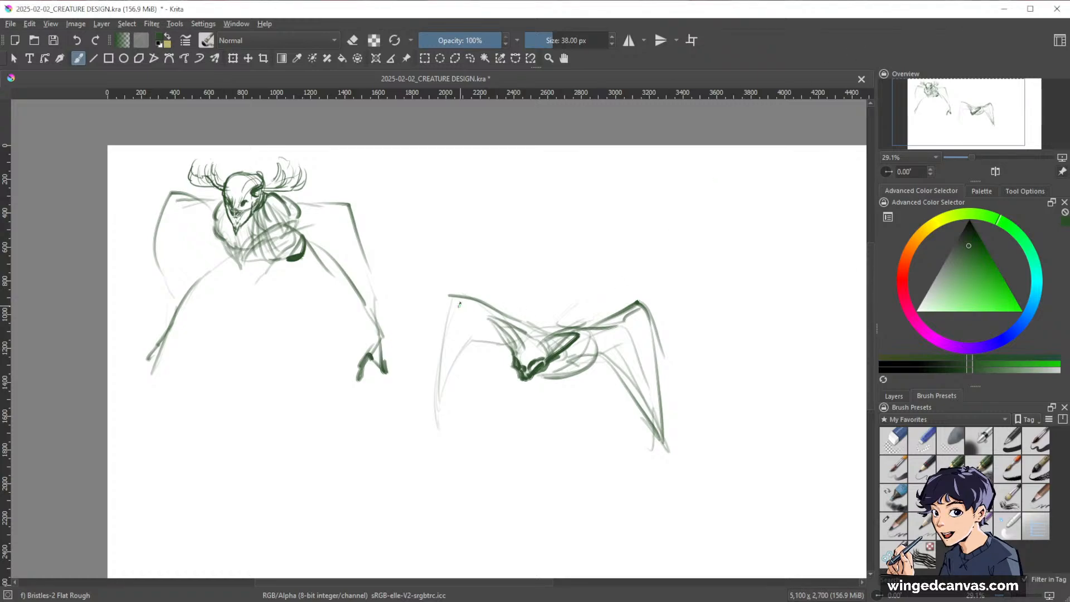
- Strengthen the second creature's back line and both front legs with darker contours, adding a curved foot
mouse_move(449, 294)
mouse_down()
mouse_move(489, 296)
mouse_move(567, 325)
mouse_up()
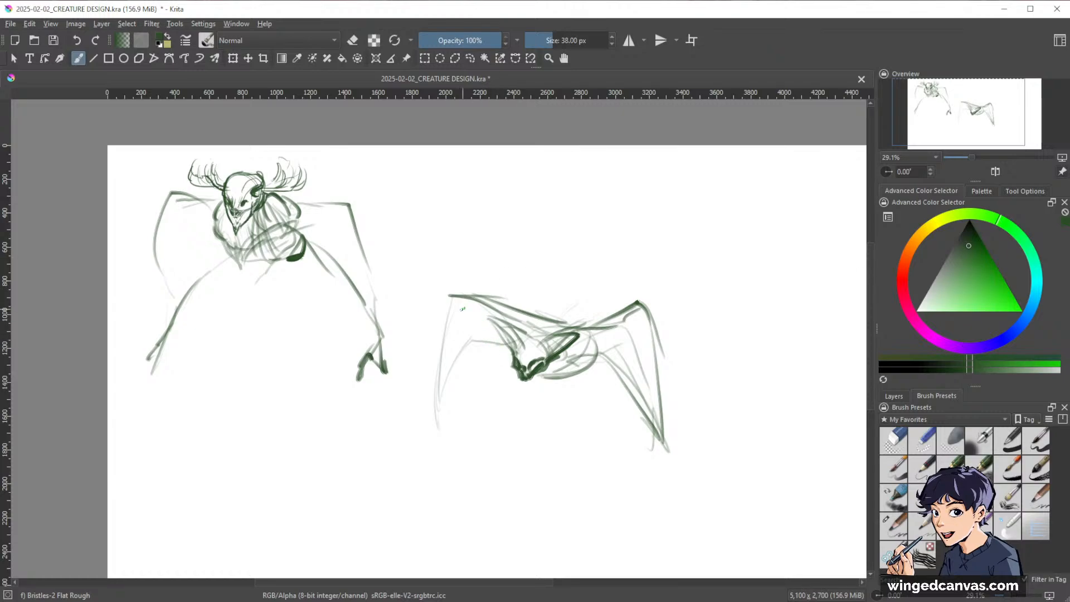
mouse_move(456, 296)
mouse_down()
mouse_move(436, 355)
mouse_move(440, 344)
mouse_move(443, 418)
mouse_up()
drag(471, 328, 506, 342)
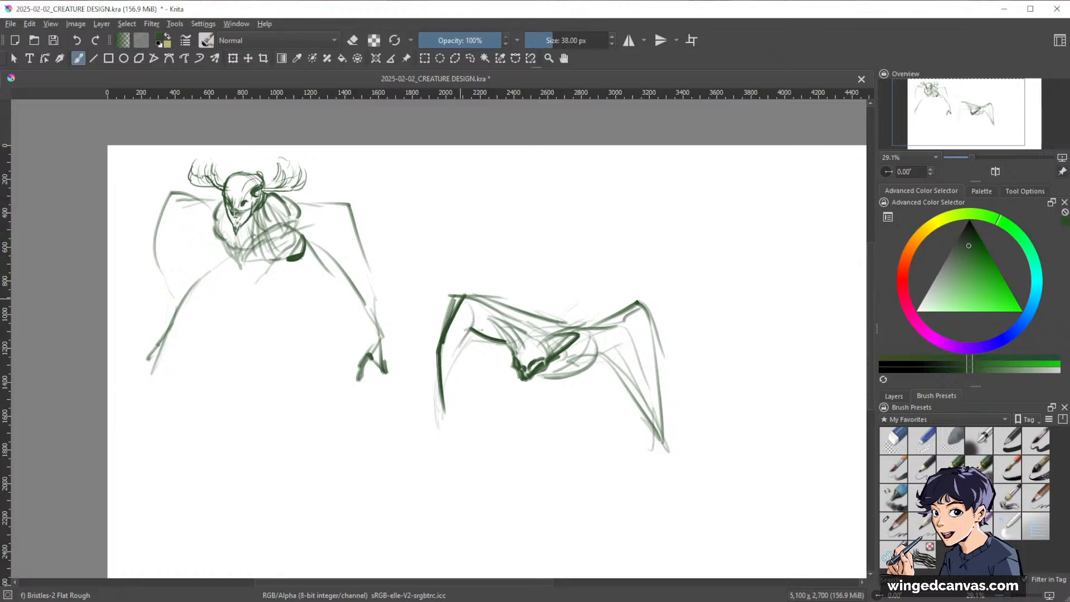
mouse_move(644, 312)
mouse_down()
mouse_move(624, 329)
mouse_move(657, 439)
mouse_up()
mouse_move(459, 344)
mouse_down()
mouse_move(452, 406)
mouse_move(470, 431)
mouse_up()
mouse_move(443, 415)
mouse_down()
mouse_move(439, 429)
mouse_move(456, 438)
mouse_up()
drag(625, 330, 674, 449)
drag(632, 353, 663, 440)
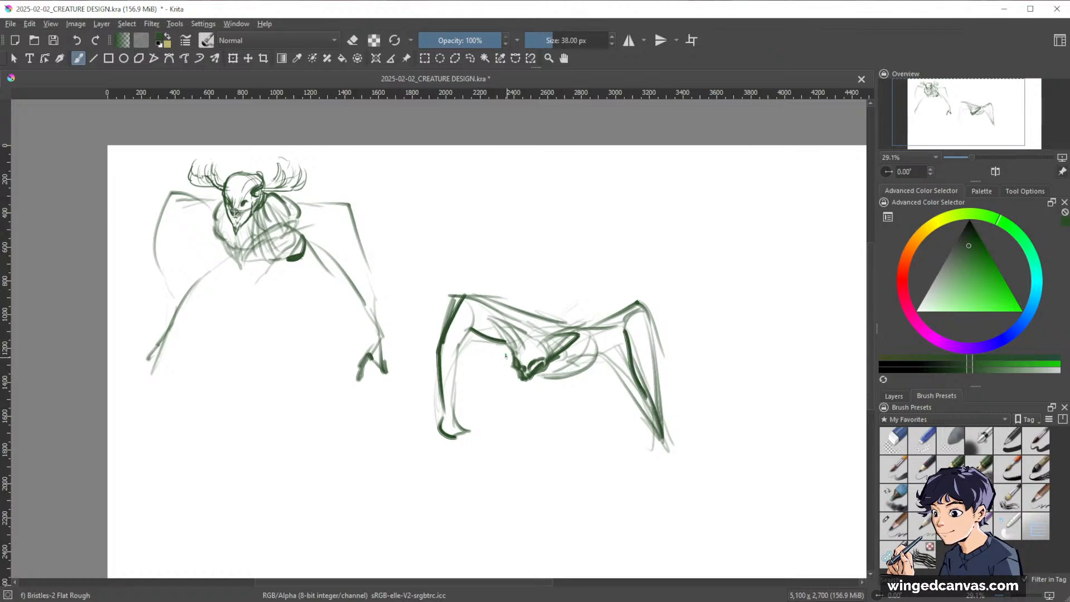
- Outline the second creature's chest under its head and draw the foot on the other front leg
mouse_move(508, 344)
mouse_down()
mouse_move(511, 377)
mouse_move(573, 387)
mouse_move(581, 363)
mouse_move(615, 347)
mouse_move(649, 417)
mouse_up()
mouse_move(591, 355)
mouse_down()
mouse_move(617, 362)
mouse_move(662, 437)
mouse_move(651, 441)
mouse_move(676, 440)
mouse_up()
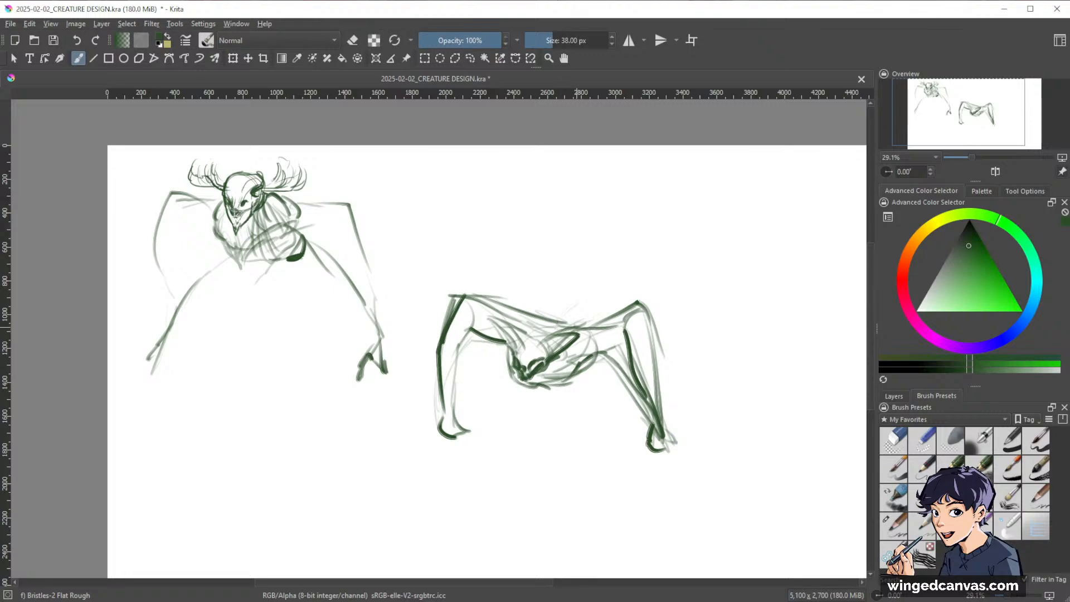
mouse_move(744, 378)
mouse_down()
mouse_move(625, 403)
mouse_move(664, 313)
mouse_move(626, 377)
mouse_up()
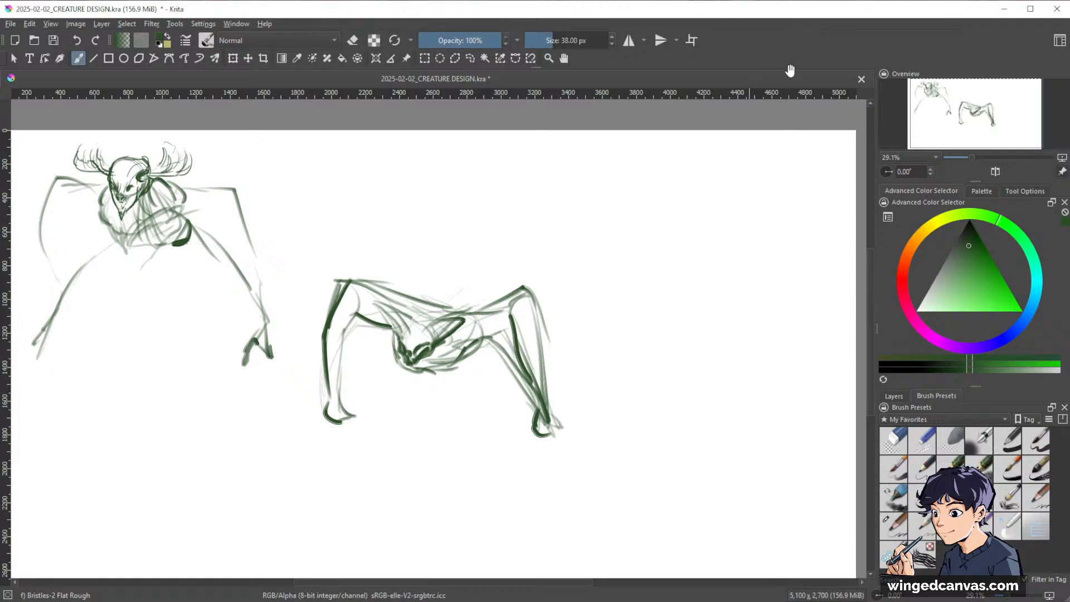
key(space)
- Add the second creature's belly line and hind legs, one trailing behind the body and one angled beneath the head
drag(463, 370, 498, 353)
drag(546, 310, 599, 390)
drag(538, 307, 582, 361)
drag(584, 362, 598, 415)
mouse_move(483, 368)
mouse_down()
mouse_move(557, 359)
mouse_move(599, 413)
mouse_up()
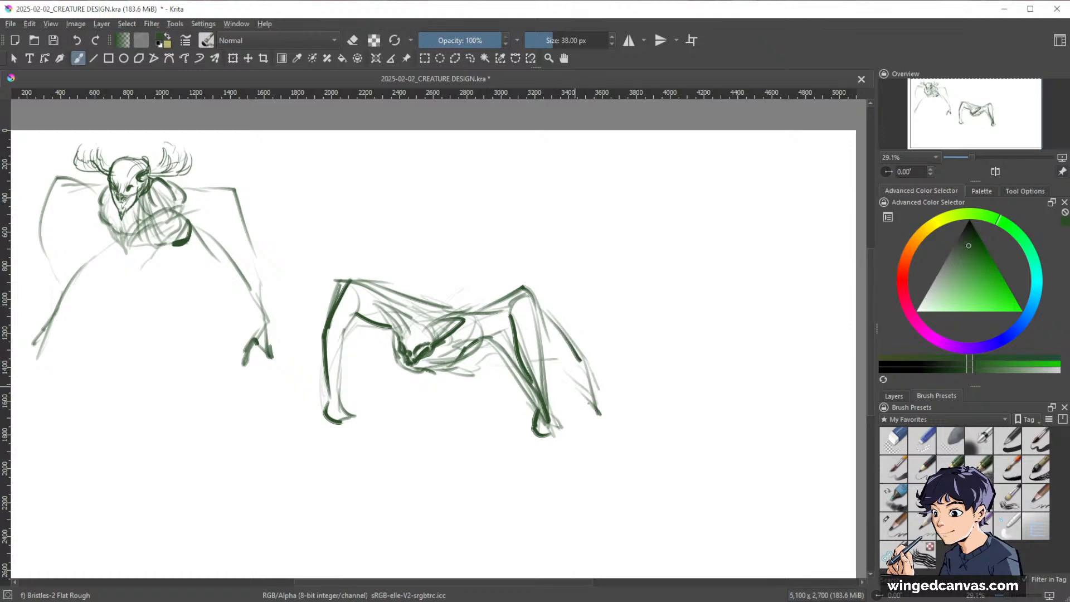
mouse_move(555, 358)
mouse_down()
mouse_move(600, 404)
mouse_move(593, 393)
mouse_up()
drag(419, 375, 387, 409)
mouse_move(409, 373)
mouse_down()
mouse_move(392, 405)
mouse_move(407, 394)
mouse_move(386, 410)
mouse_up()
- Rough in a tapered oval torso for a third creature in the empty space beside the second sketch
drag(731, 422, 687, 413)
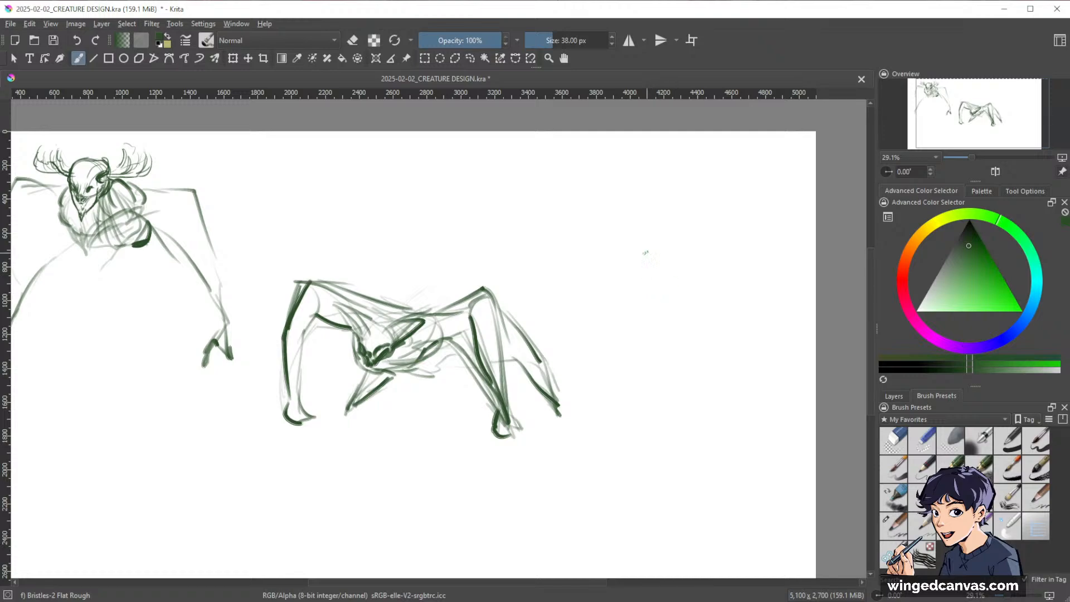
mouse_move(641, 252)
mouse_down()
mouse_move(671, 250)
mouse_move(675, 308)
mouse_move(686, 261)
mouse_move(699, 275)
mouse_move(656, 342)
mouse_up()
drag(698, 294, 678, 332)
mouse_move(679, 259)
mouse_down()
mouse_move(625, 257)
mouse_move(640, 328)
mouse_up()
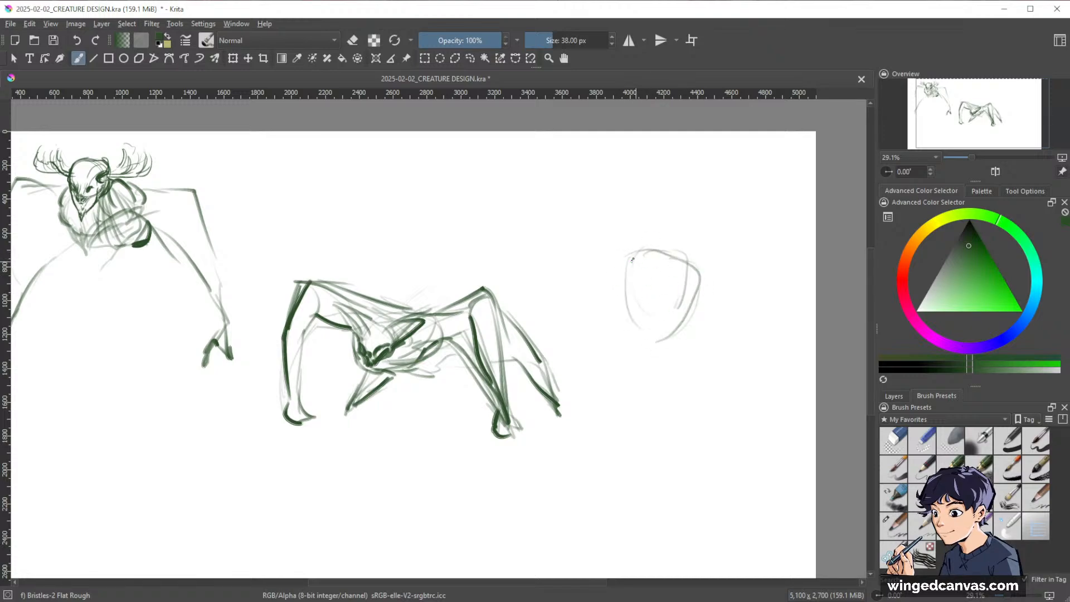
drag(621, 270, 673, 355)
drag(647, 329, 615, 269)
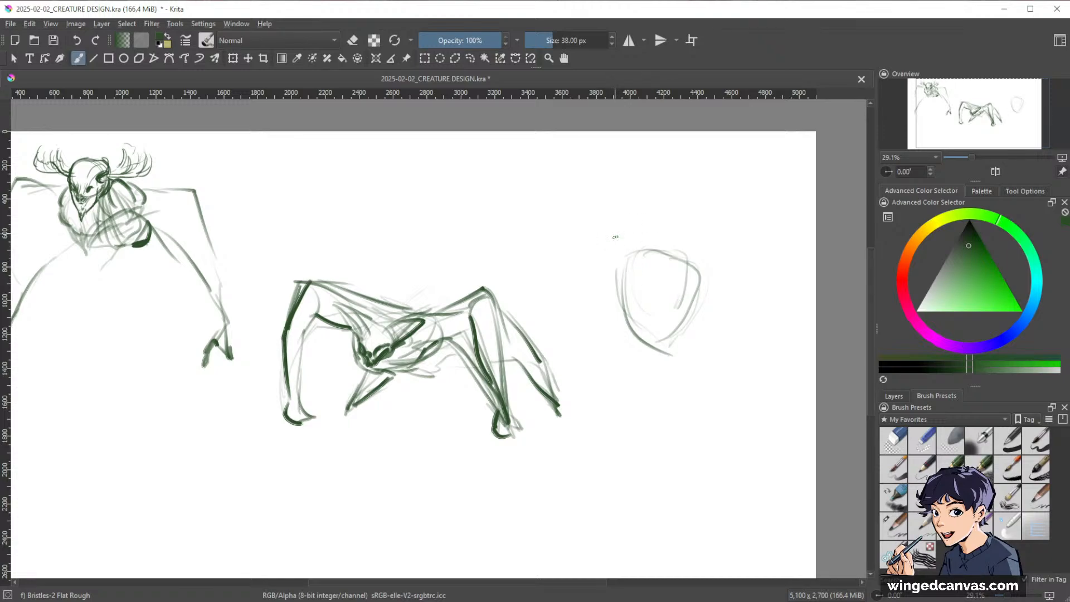
- Sketch the third creature's head over the torso's upper end, with pointed ears and a skull-like face with dark eye sockets
mouse_move(621, 289)
mouse_down()
mouse_move(627, 252)
mouse_move(634, 238)
mouse_move(675, 241)
mouse_move(644, 238)
mouse_move(671, 241)
mouse_move(651, 274)
mouse_up()
mouse_move(642, 234)
mouse_down()
mouse_move(608, 217)
mouse_move(628, 259)
mouse_up()
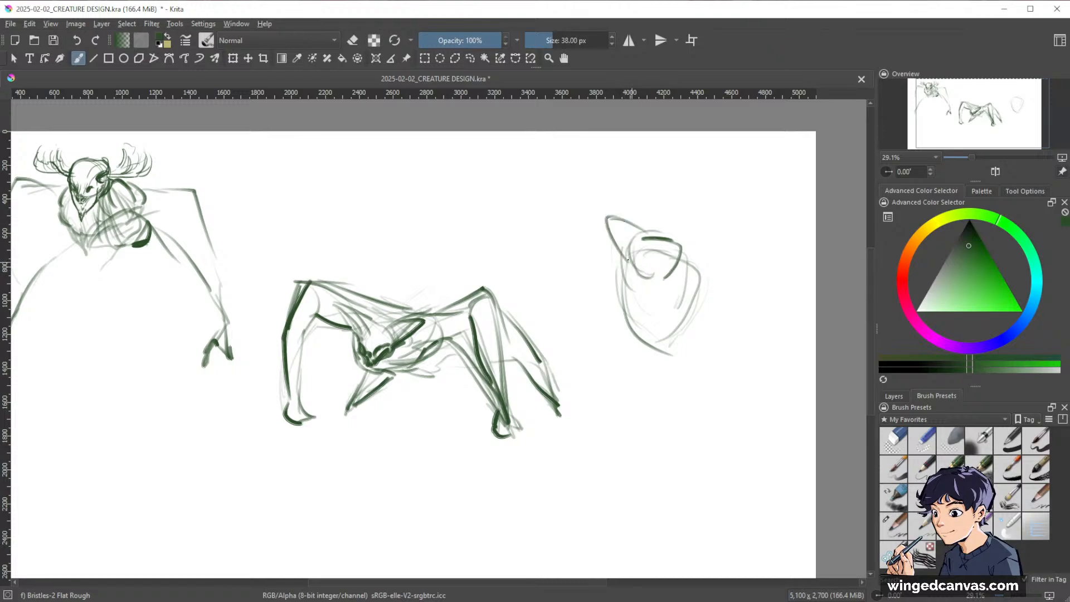
drag(662, 228, 684, 248)
mouse_move(614, 220)
mouse_down()
mouse_move(636, 252)
mouse_move(655, 240)
mouse_move(635, 255)
mouse_move(662, 277)
mouse_up()
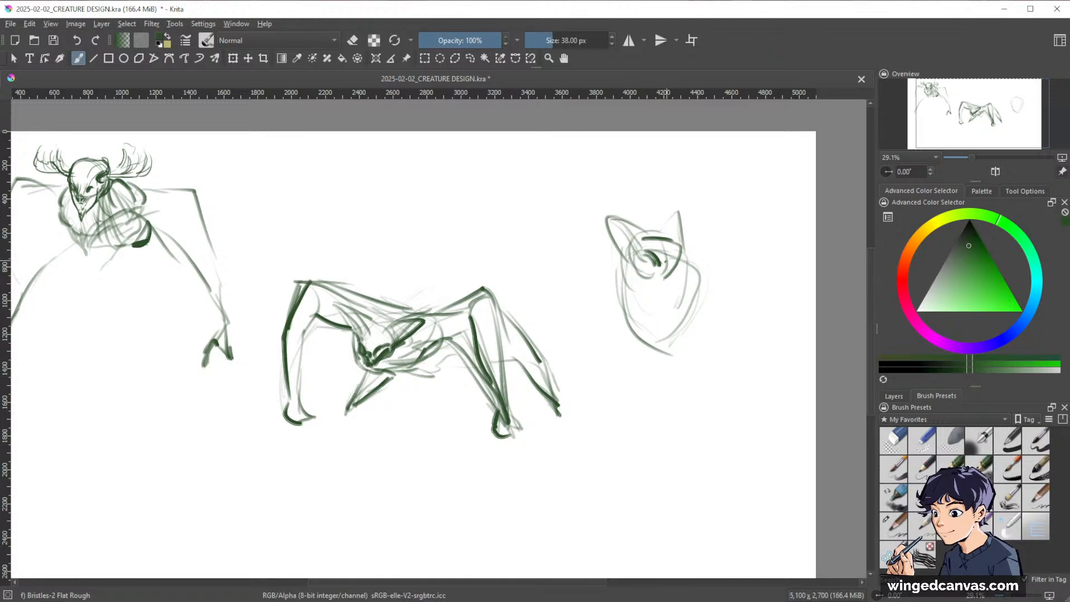
mouse_move(681, 250)
mouse_down()
mouse_move(671, 275)
mouse_move(654, 272)
mouse_move(662, 282)
mouse_up()
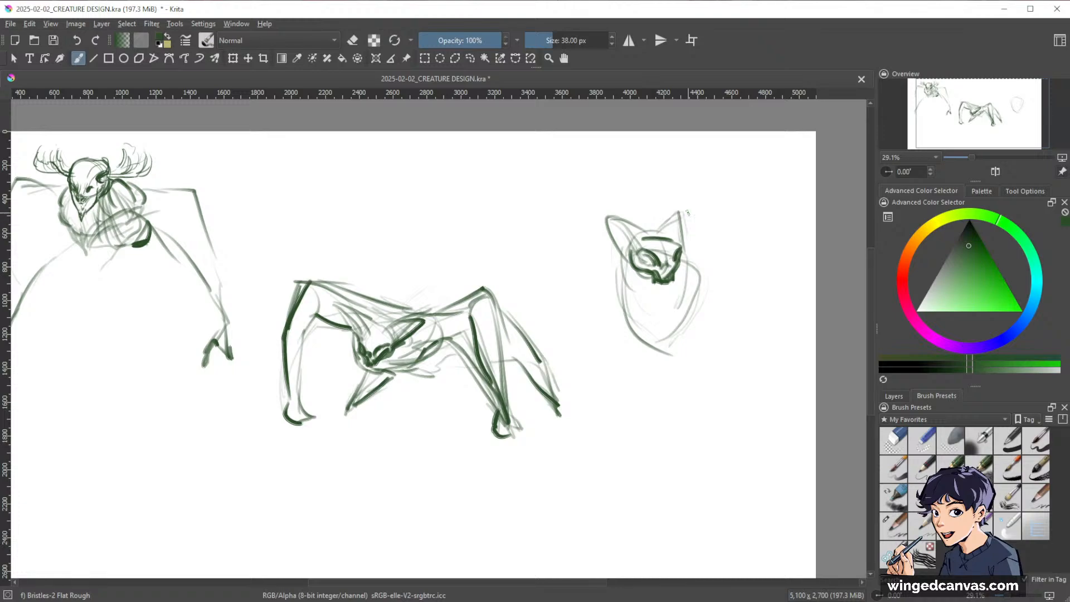
- Redraw the third creature's ears taller and sharper and define the top of its head
drag(662, 228, 687, 246)
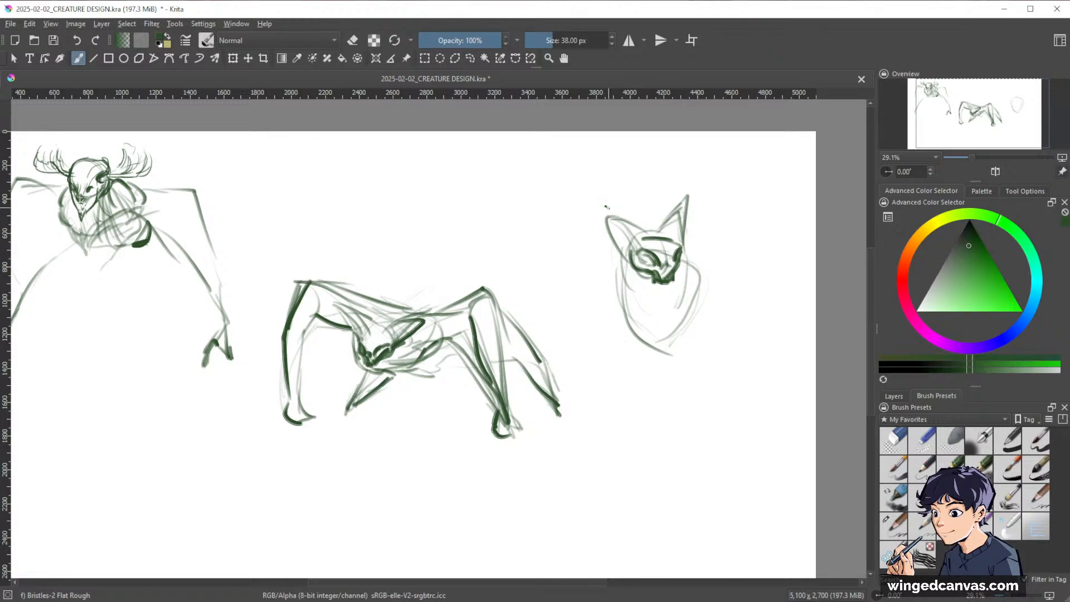
mouse_move(602, 201)
mouse_down()
mouse_move(650, 231)
mouse_move(597, 199)
mouse_move(628, 262)
mouse_move(642, 227)
mouse_move(623, 245)
mouse_move(624, 228)
mouse_up()
drag(685, 198, 663, 231)
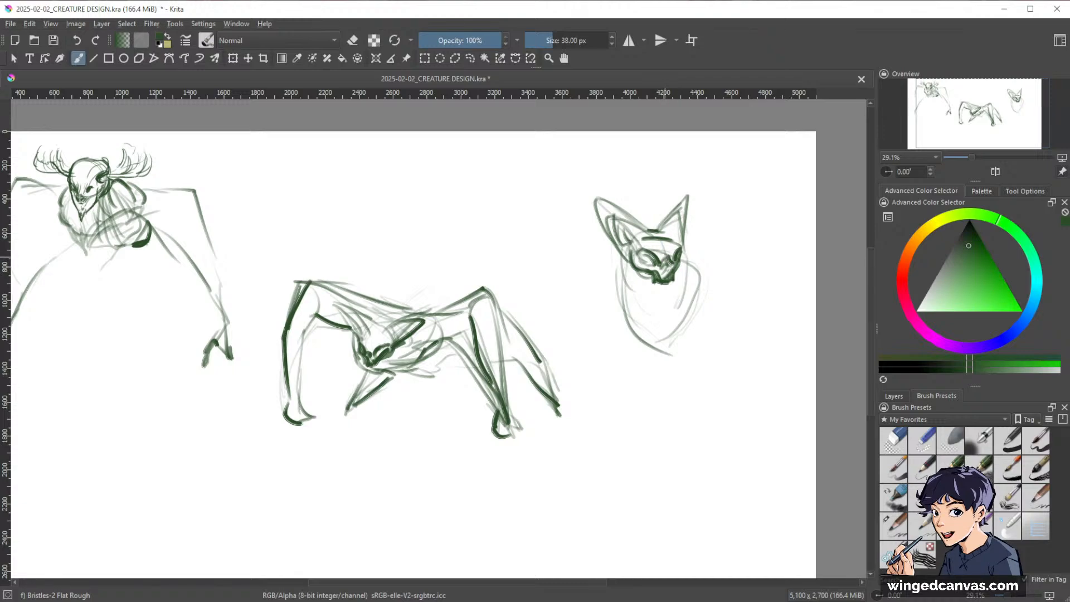
- Sketch light shoulder curves on both sides of the third creature's torso and extend one down as a leg guide
drag(623, 263, 575, 303)
mouse_move(613, 257)
mouse_down()
mouse_move(580, 331)
mouse_move(603, 366)
mouse_up()
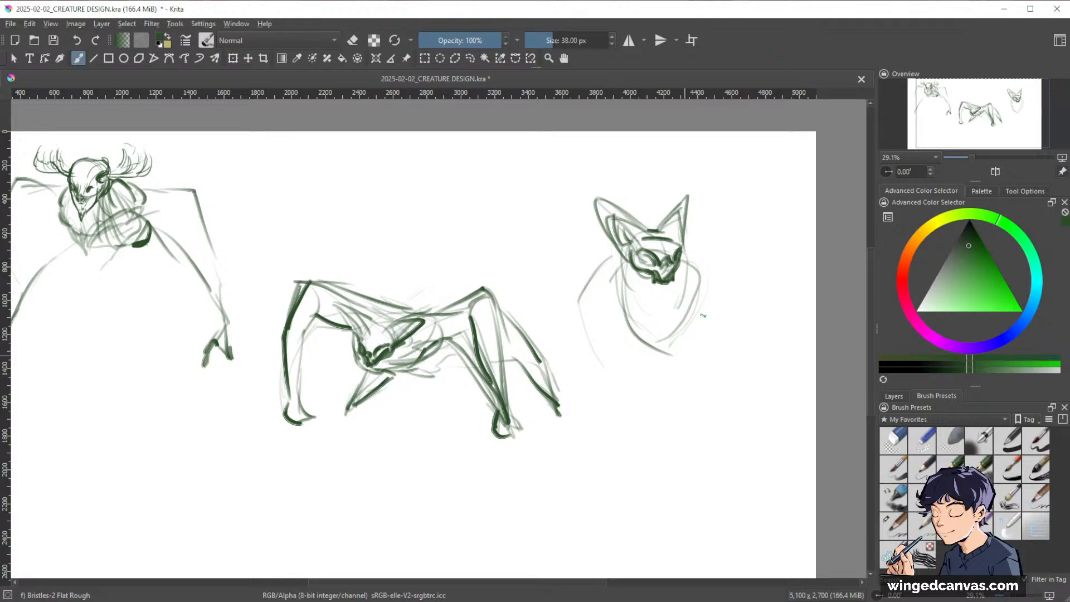
mouse_move(690, 248)
mouse_down()
mouse_move(714, 287)
mouse_move(674, 426)
mouse_up()
drag(713, 320, 682, 450)
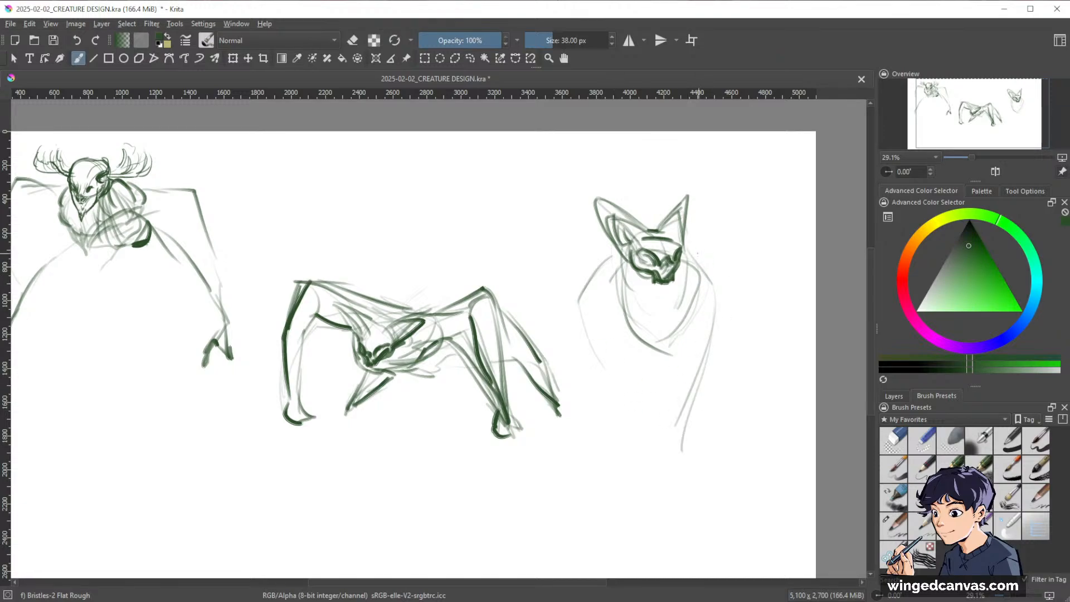
- Build up the third creature's near front leg with darker outer and inner contours, ending in a small paw
mouse_move(698, 257)
mouse_down()
mouse_move(723, 288)
mouse_move(715, 368)
mouse_up()
drag(695, 253, 724, 297)
drag(725, 291, 693, 418)
drag(705, 370, 685, 427)
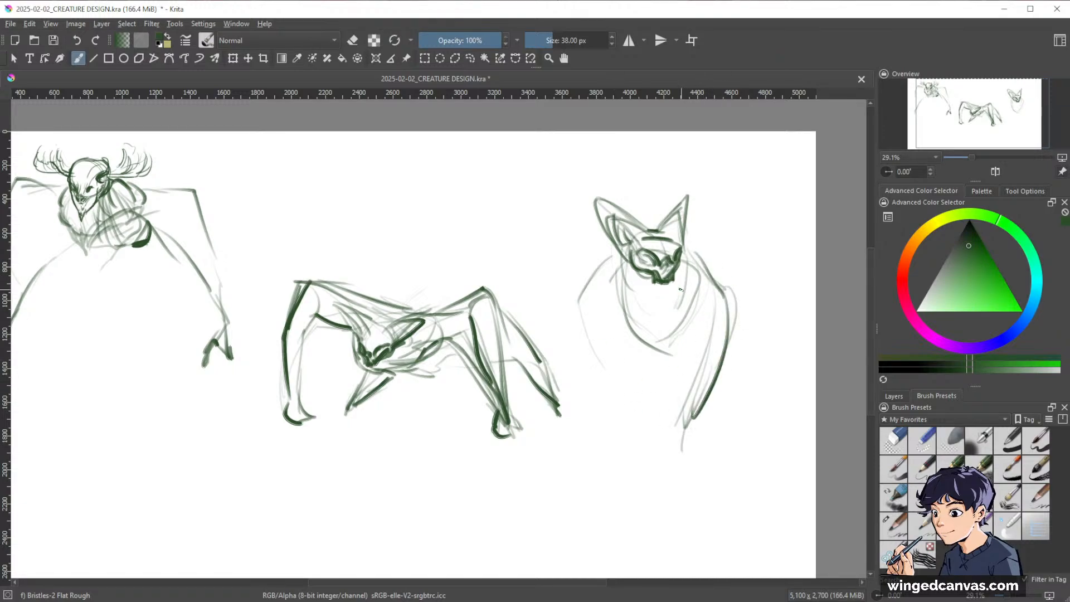
mouse_move(688, 276)
mouse_down()
mouse_move(685, 302)
mouse_move(720, 296)
mouse_move(694, 316)
mouse_move(671, 463)
mouse_move(693, 473)
mouse_up()
drag(684, 422, 711, 477)
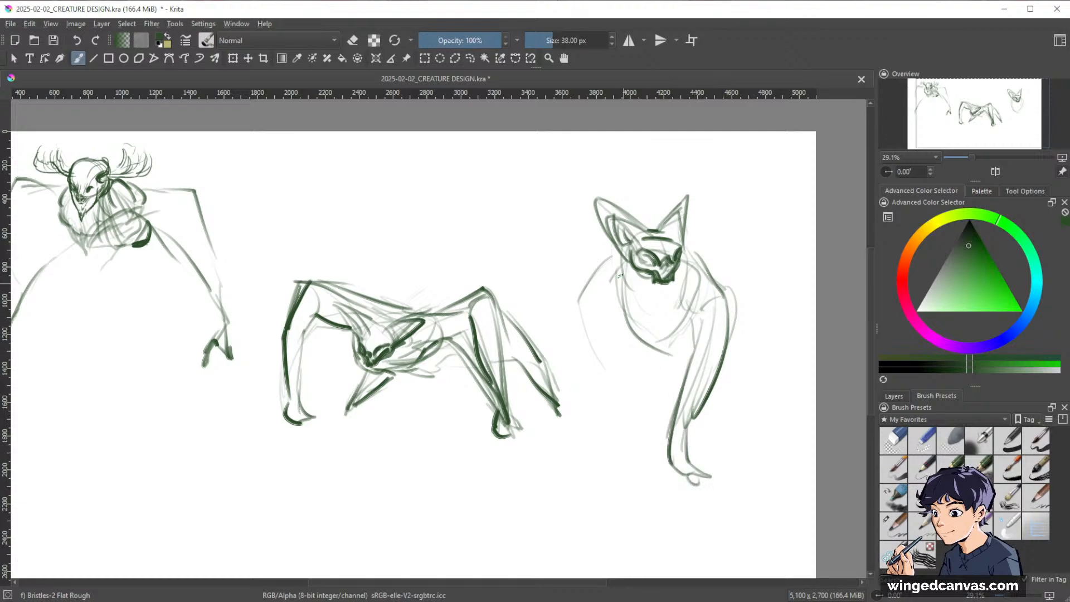
- Darken the third creature's far shoulder and extend the outer contour of its far front leg downward
drag(616, 265, 603, 367)
mouse_move(620, 255)
mouse_down()
mouse_move(600, 294)
mouse_move(604, 368)
mouse_up()
mouse_move(609, 289)
mouse_down()
mouse_move(597, 373)
mouse_move(633, 439)
mouse_up()
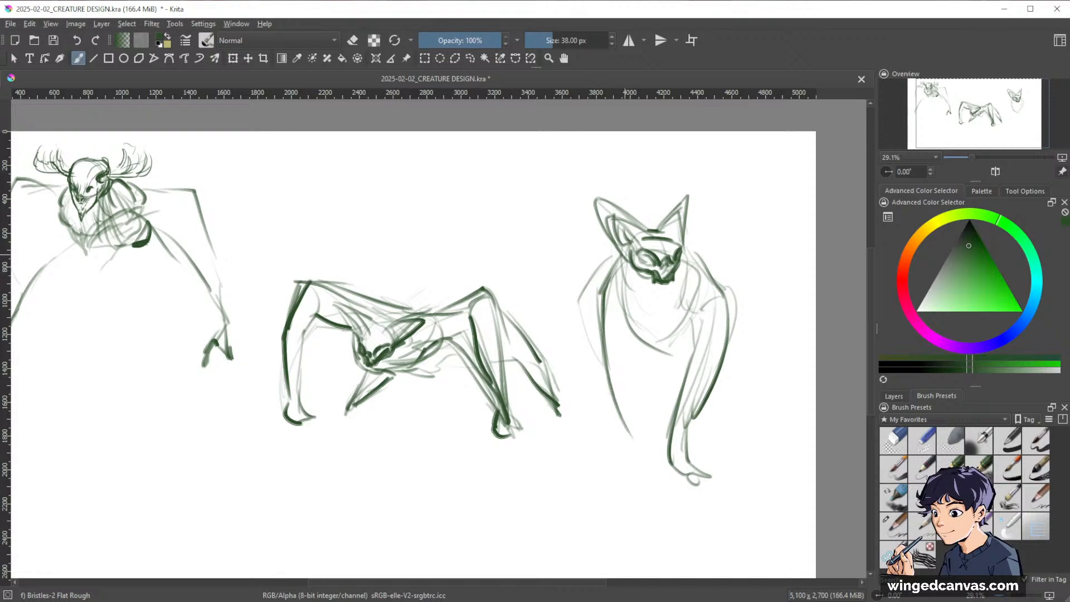
drag(618, 258, 612, 407)
- Add jagged fur around the third creature's cheeks, chin and chest, and darken the sides and crown of its head
mouse_move(618, 289)
mouse_down()
mouse_move(653, 333)
mouse_move(656, 318)
mouse_move(653, 337)
mouse_move(678, 310)
mouse_up()
mouse_move(635, 269)
mouse_down()
mouse_move(627, 288)
mouse_move(614, 262)
mouse_move(612, 276)
mouse_up()
mouse_move(685, 239)
mouse_down()
mouse_move(697, 257)
mouse_move(681, 293)
mouse_up()
mouse_move(656, 221)
mouse_down()
mouse_move(607, 258)
mouse_move(611, 271)
mouse_up()
mouse_move(616, 249)
mouse_down()
mouse_move(626, 283)
mouse_move(661, 302)
mouse_move(678, 290)
mouse_up()
drag(677, 290, 685, 278)
drag(686, 226, 695, 239)
drag(687, 236, 695, 264)
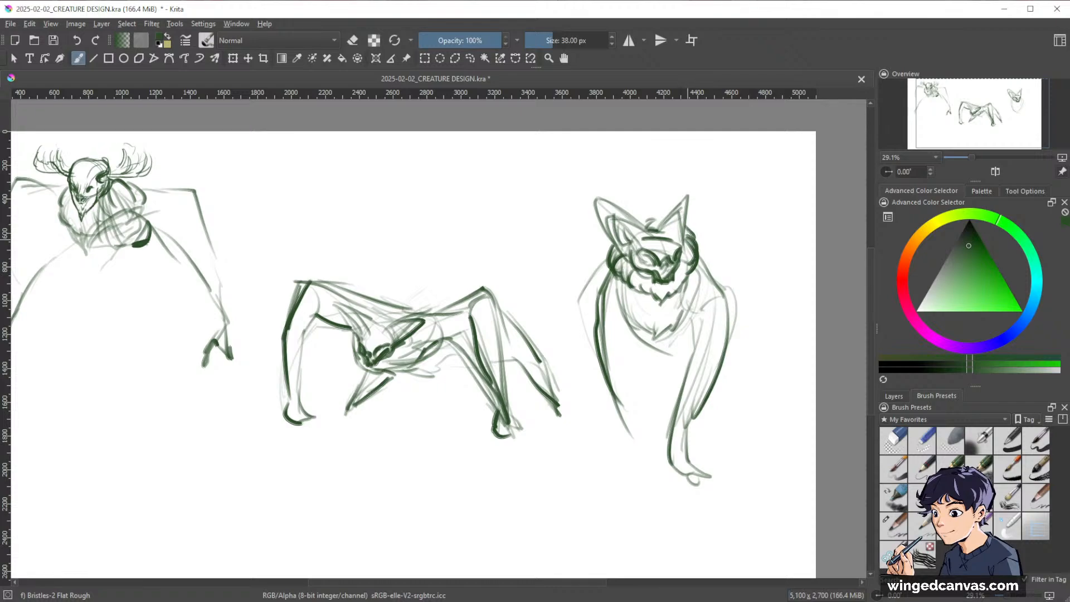
drag(649, 226, 658, 222)
mouse_move(691, 254)
mouse_down()
mouse_move(677, 281)
mouse_move(650, 291)
mouse_up()
mouse_move(611, 274)
mouse_down()
mouse_move(610, 296)
mouse_move(653, 334)
mouse_move(683, 308)
mouse_up()
mouse_move(655, 365)
mouse_down()
mouse_move(681, 341)
mouse_move(691, 348)
mouse_up()
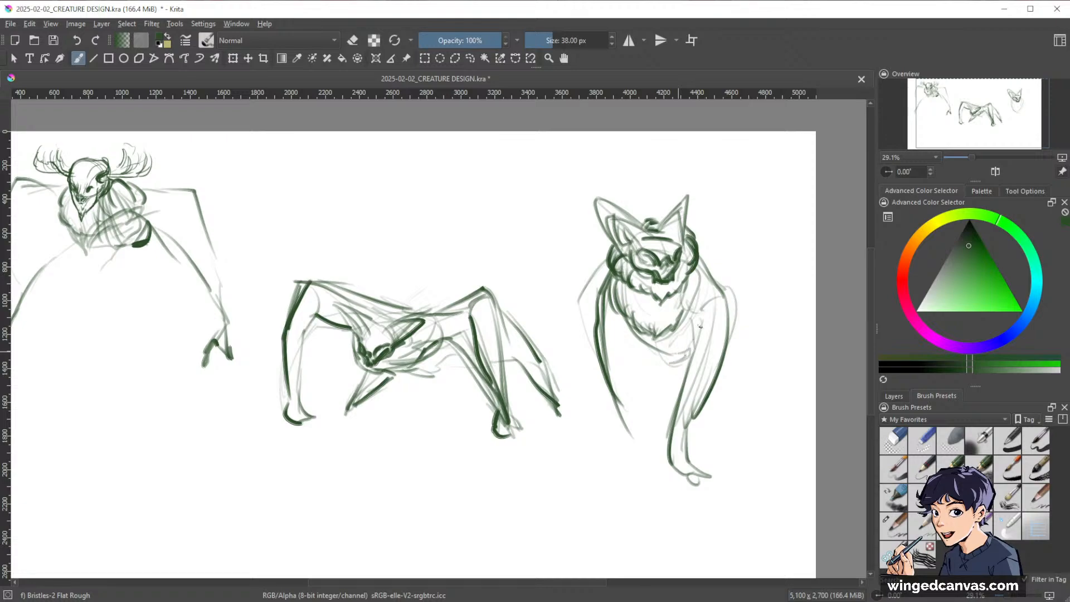
- Sketch the inner contour of the third creature's far front leg and finish it with a small paw
drag(630, 329, 631, 411)
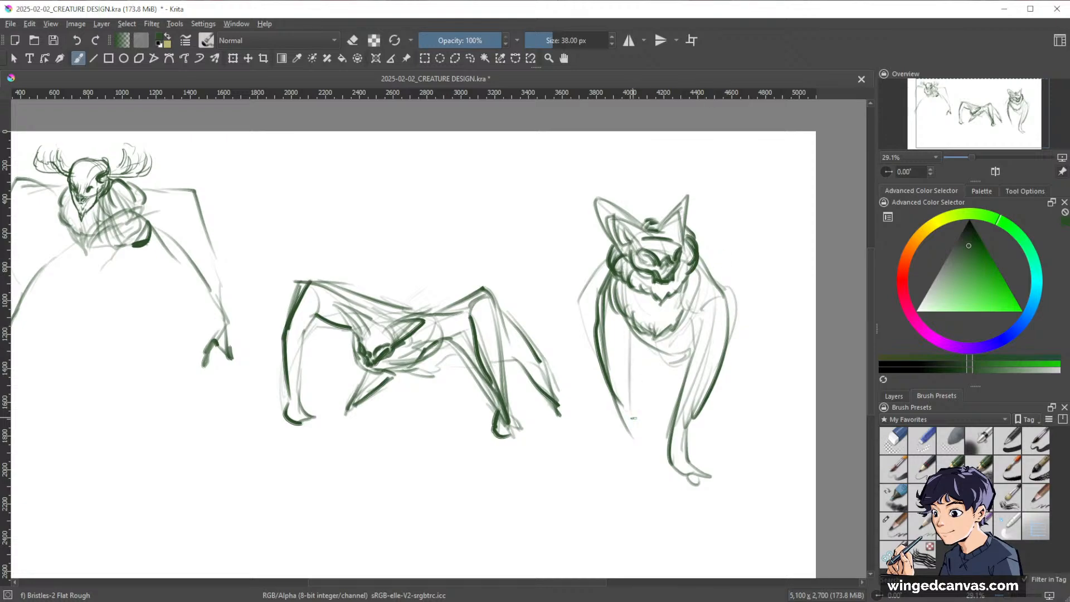
drag(609, 360, 628, 471)
drag(620, 420, 649, 462)
mouse_move(634, 398)
mouse_down()
mouse_move(645, 465)
mouse_move(668, 462)
mouse_up()
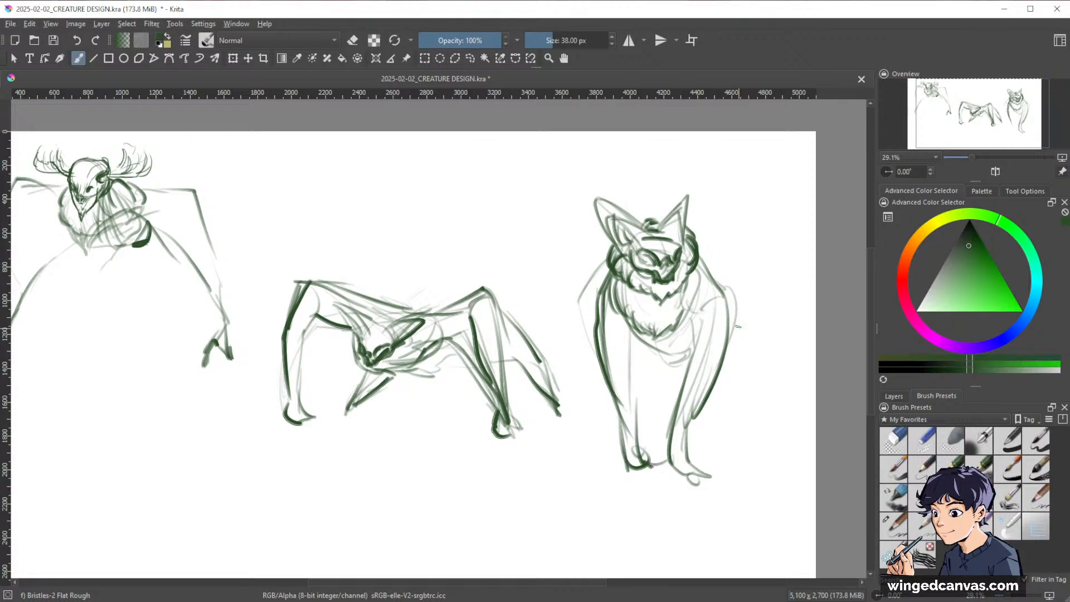
- Darken the third creature's lower chest contour and redraw both ears taller and more pointed
mouse_move(611, 301)
mouse_down()
mouse_move(638, 354)
mouse_move(666, 358)
mouse_move(673, 372)
mouse_up()
mouse_move(661, 223)
mouse_down()
mouse_move(687, 186)
mouse_move(689, 210)
mouse_up()
mouse_move(599, 190)
mouse_down()
mouse_move(645, 229)
mouse_move(605, 227)
mouse_move(621, 248)
mouse_move(692, 177)
mouse_move(691, 239)
mouse_up()
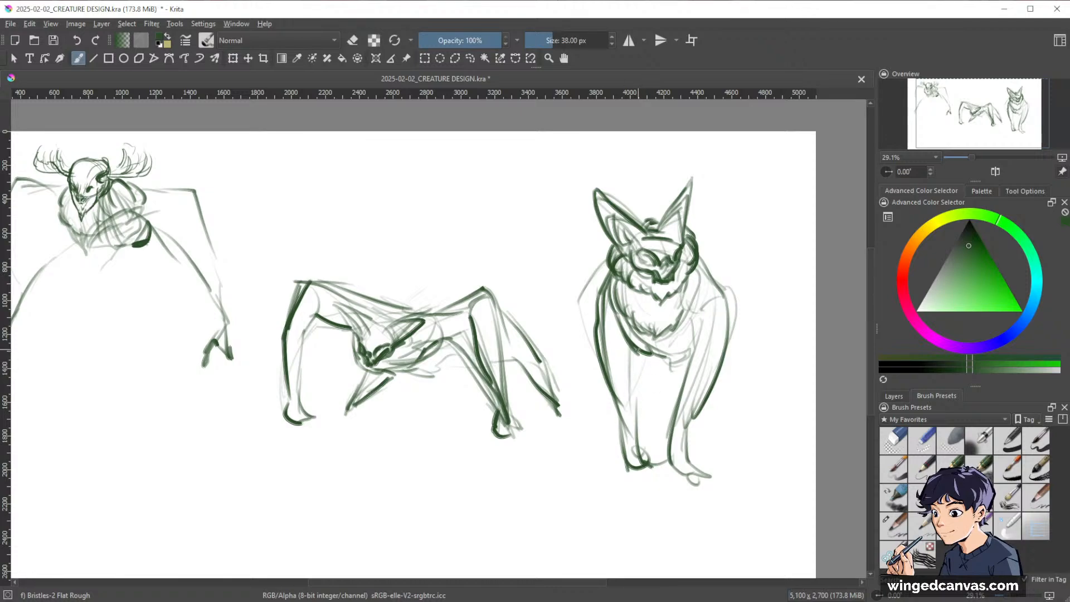
- Sketch the third creature's underbelly between the front legs and build up its near shoulder with a dark angular contour
drag(650, 353, 647, 377)
mouse_move(634, 337)
mouse_down()
mouse_move(664, 356)
mouse_move(694, 332)
mouse_up()
drag(703, 250, 722, 285)
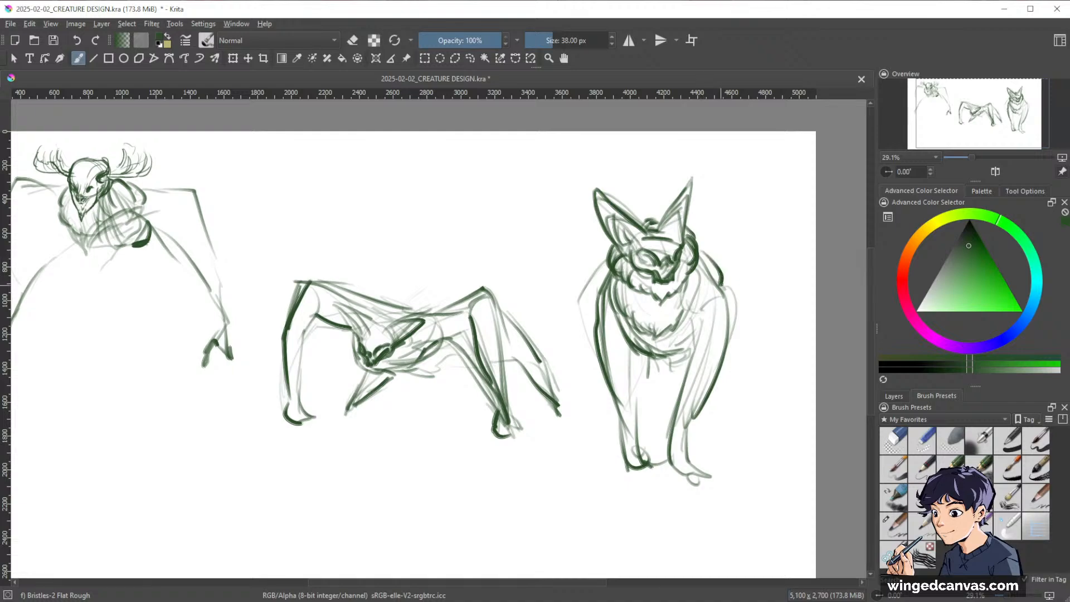
drag(650, 355, 663, 386)
mouse_move(714, 255)
mouse_down()
mouse_move(735, 300)
mouse_move(726, 322)
mouse_up()
mouse_move(642, 352)
mouse_down()
mouse_move(653, 377)
mouse_move(677, 380)
mouse_up()
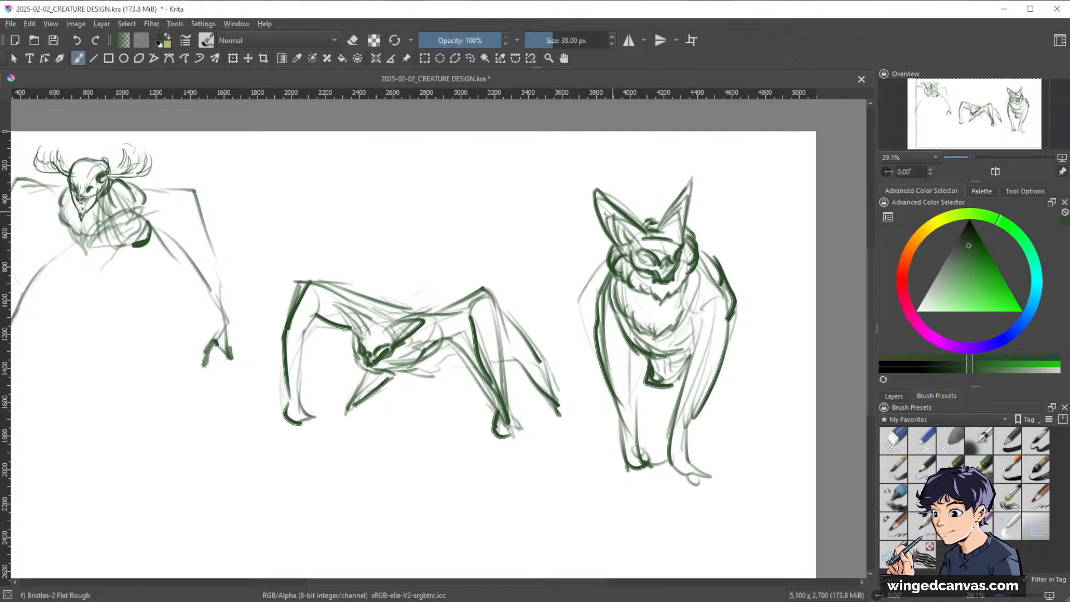
- Strengthen both angular shoulders of the third creature and redraw its near front leg in dark lines with a curled paw
mouse_move(612, 263)
mouse_down()
mouse_move(591, 311)
mouse_move(598, 334)
mouse_up()
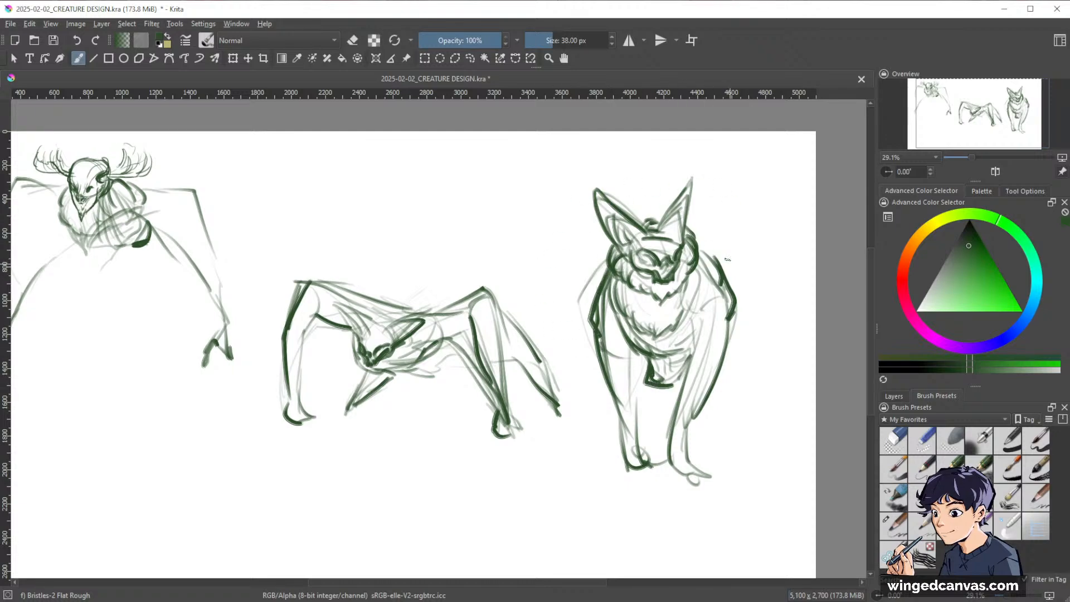
mouse_move(701, 253)
mouse_down()
mouse_move(729, 304)
mouse_move(703, 313)
mouse_up()
mouse_move(608, 258)
mouse_down()
mouse_move(583, 303)
mouse_move(613, 325)
mouse_up()
drag(724, 263, 739, 301)
drag(732, 306, 705, 409)
mouse_move(733, 310)
mouse_down()
mouse_move(688, 439)
mouse_move(689, 470)
mouse_up()
mouse_move(693, 313)
mouse_down()
mouse_move(670, 411)
mouse_move(676, 478)
mouse_move(713, 475)
mouse_move(676, 472)
mouse_up()
drag(594, 324, 603, 407)
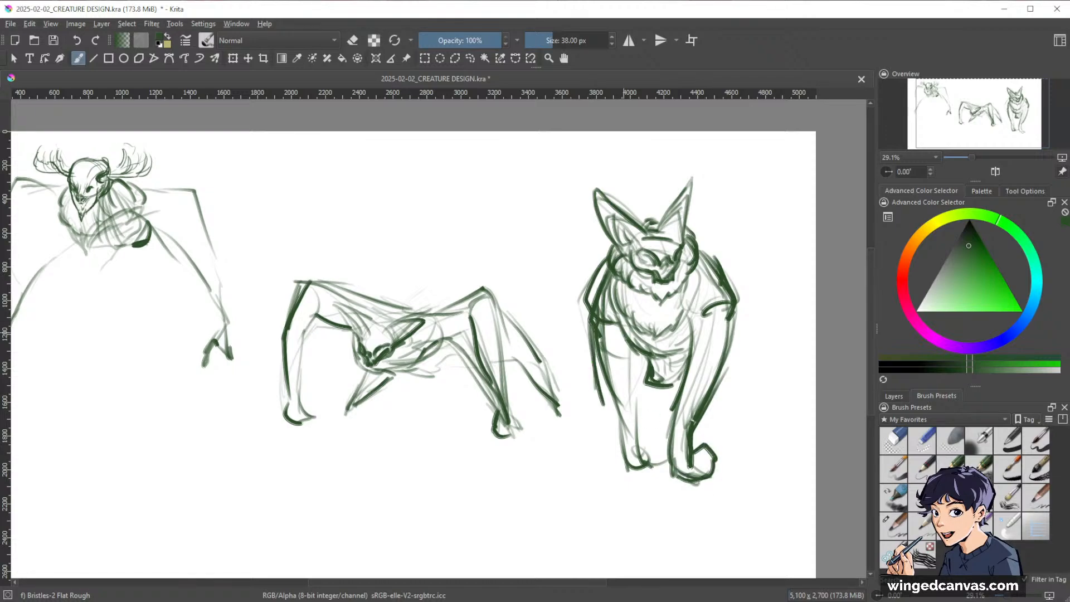
- Darken the inner and outer contours of the third creature's far front leg and define its paw
drag(634, 347, 630, 468)
drag(604, 393, 624, 467)
drag(630, 422, 645, 466)
drag(612, 439, 622, 467)
drag(632, 437, 646, 461)
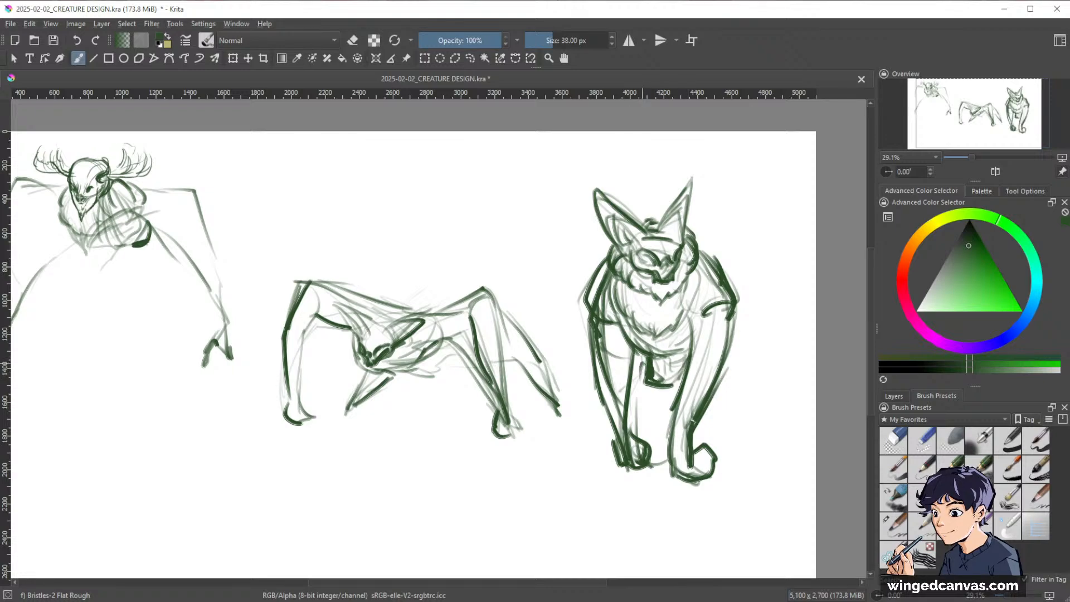
- Sketch a bent near hind leg beside the third creature's near front leg, with the start of a foot
drag(733, 338, 737, 392)
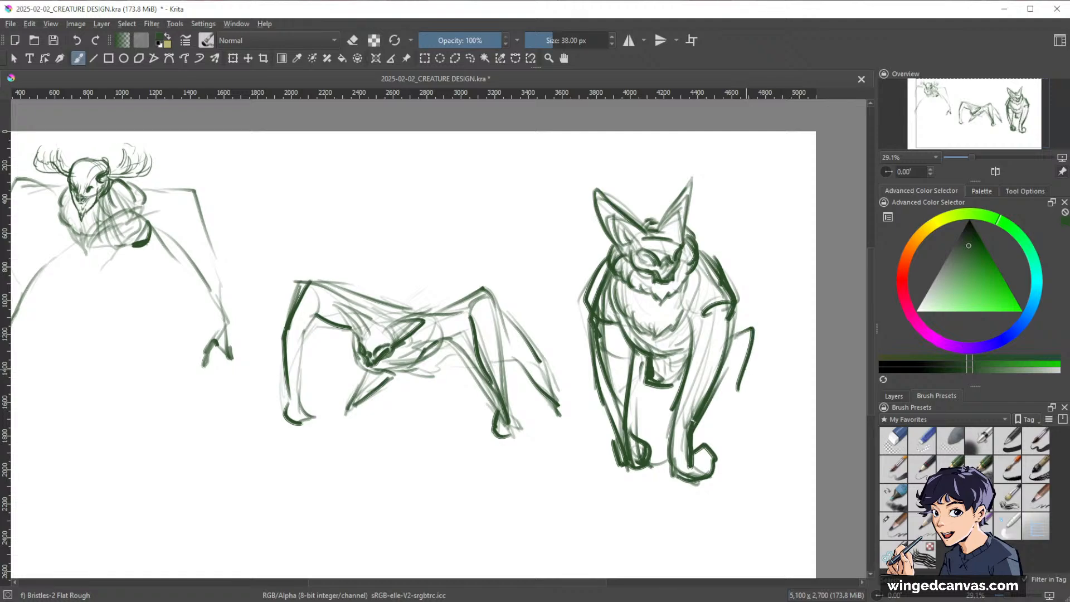
mouse_move(728, 338)
mouse_down()
mouse_move(718, 417)
mouse_move(743, 441)
mouse_up()
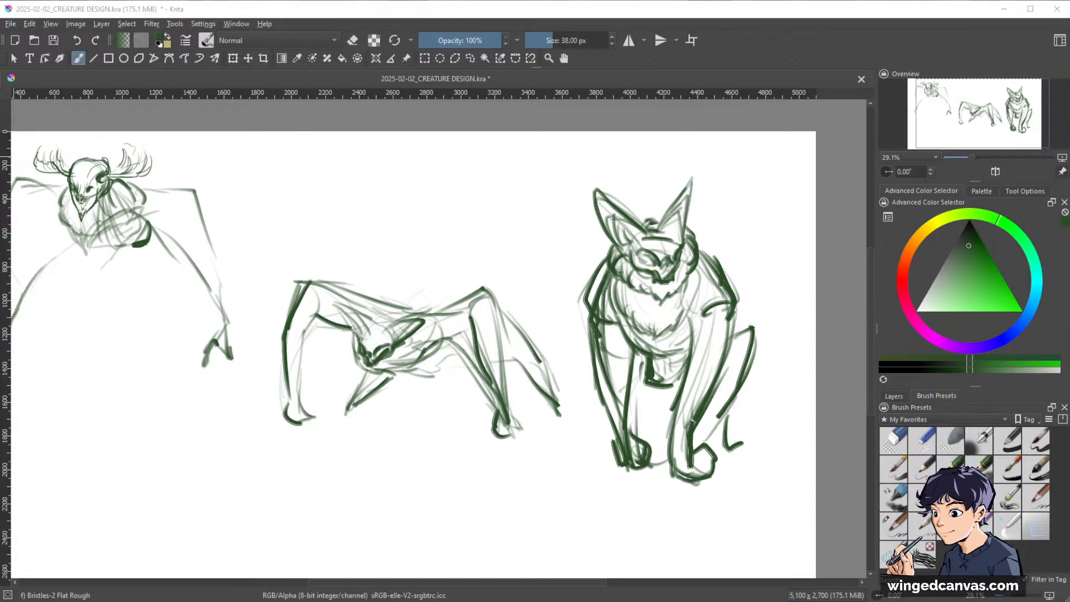
- Switch to the browser's vampire bats image search and examine several photos of walking bats for limb reference
drag(0, 106, 294, 28)
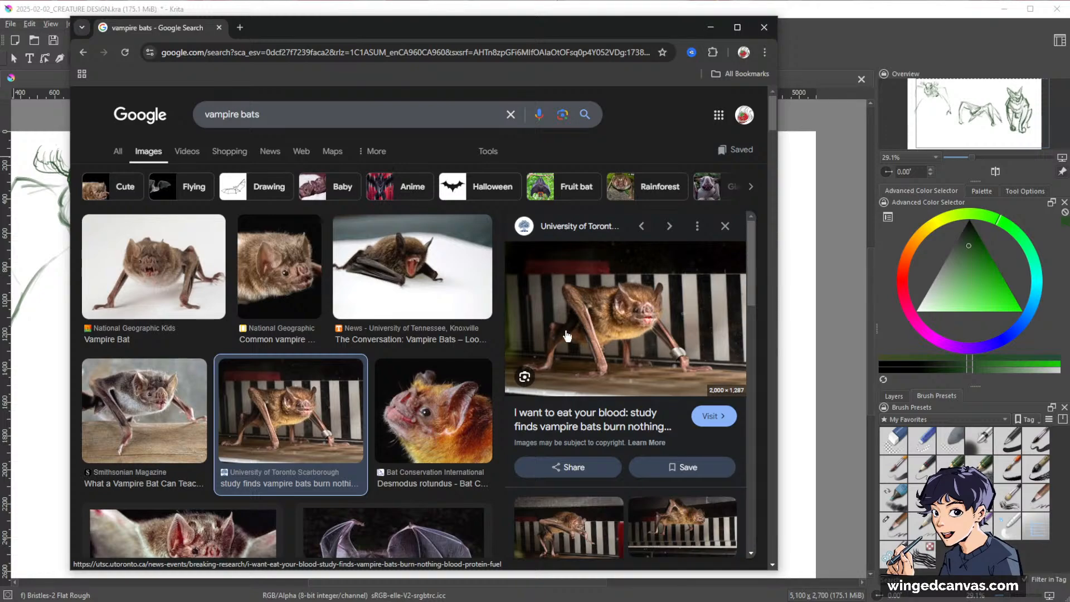
click(589, 527)
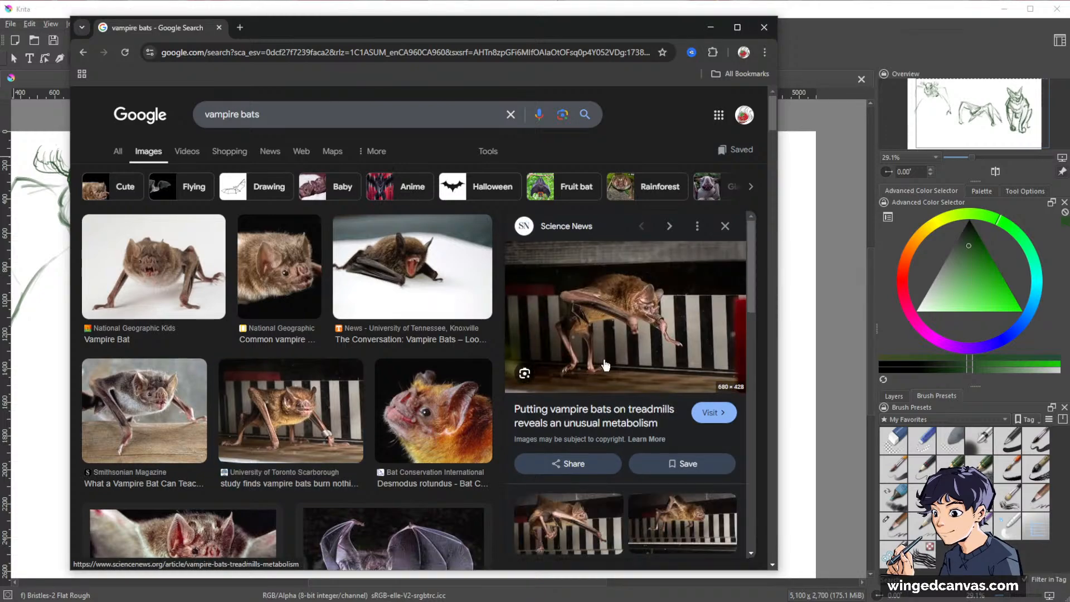
scroll(650, 357, down, 2)
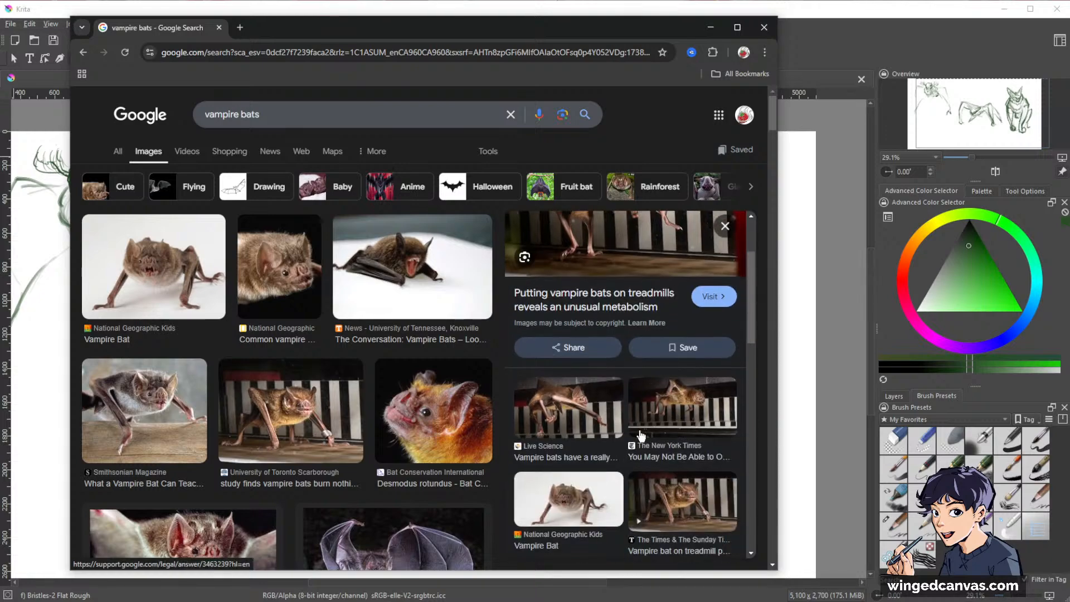
click(593, 414)
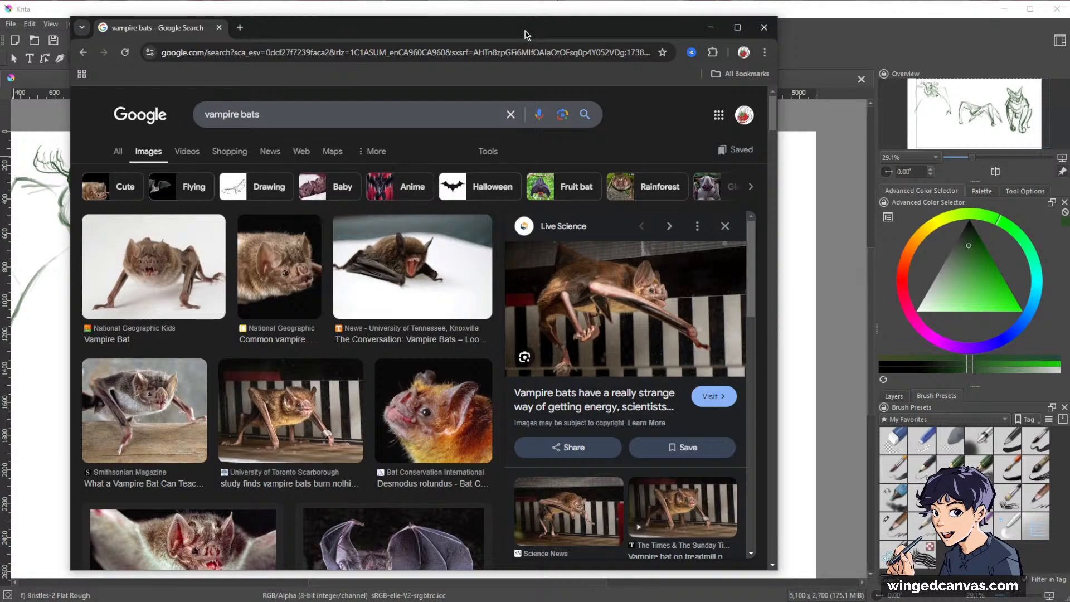
mouse_move(527, 35)
mouse_down()
mouse_move(318, 66)
mouse_move(271, 49)
mouse_move(338, 52)
mouse_move(0, 52)
mouse_up()
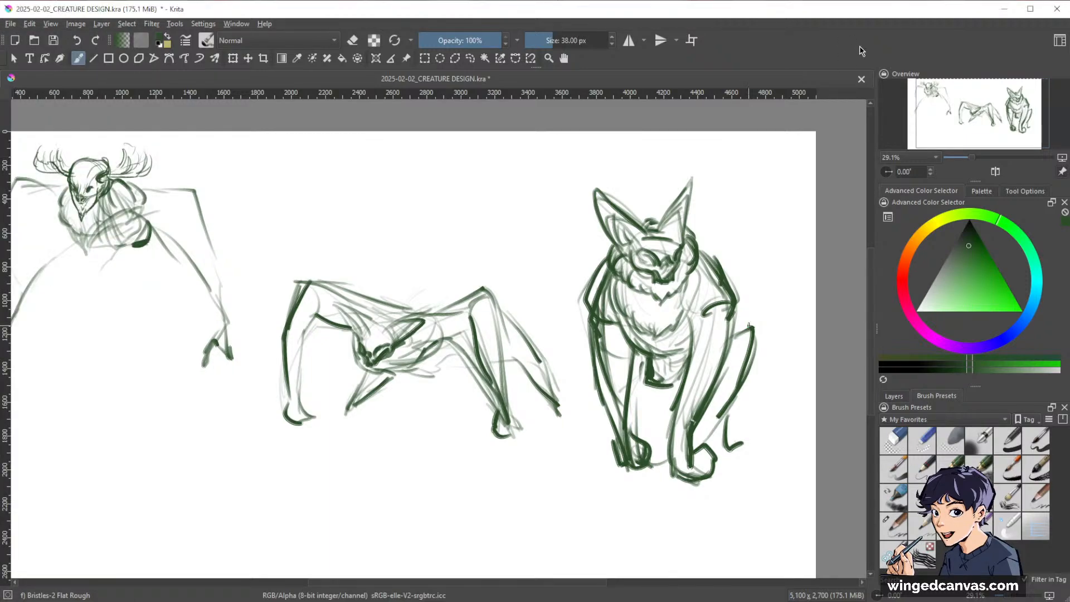
- Return to Krita and thicken the third creature's near hind leg with a rounded raised knee and rough toes
key(space)
drag(764, 410, 731, 429)
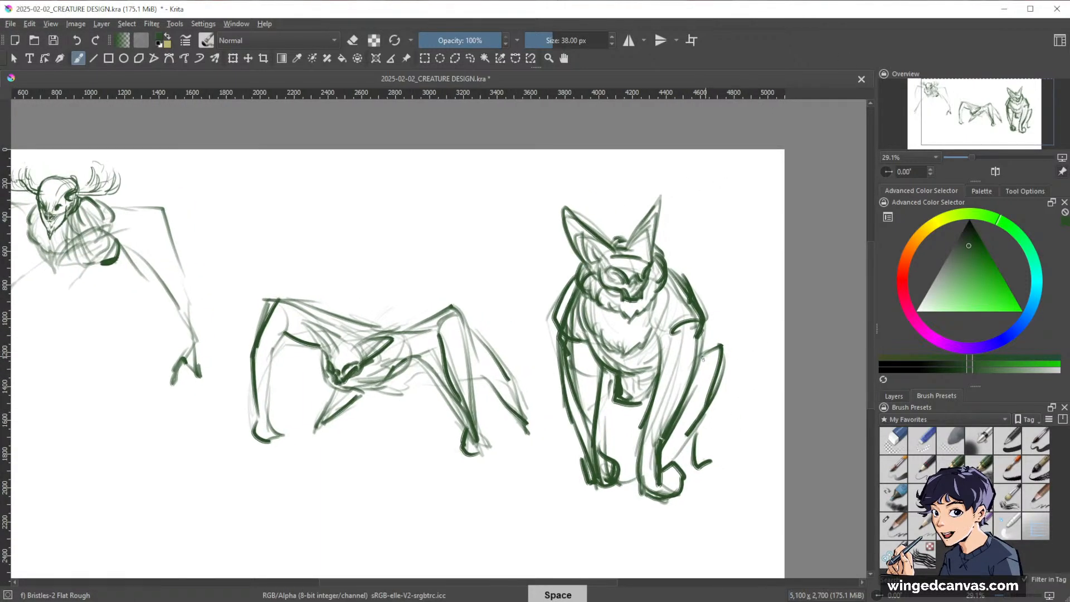
mouse_move(699, 359)
mouse_down()
mouse_move(719, 341)
mouse_move(725, 381)
mouse_up()
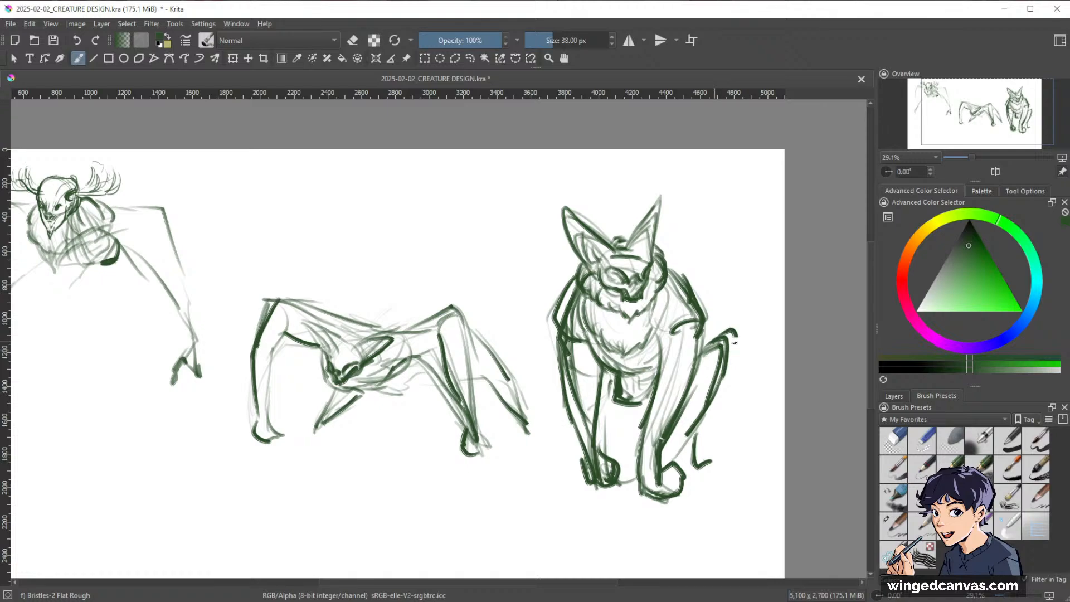
mouse_move(735, 343)
mouse_down()
mouse_move(700, 444)
mouse_move(670, 471)
mouse_move(724, 467)
mouse_up()
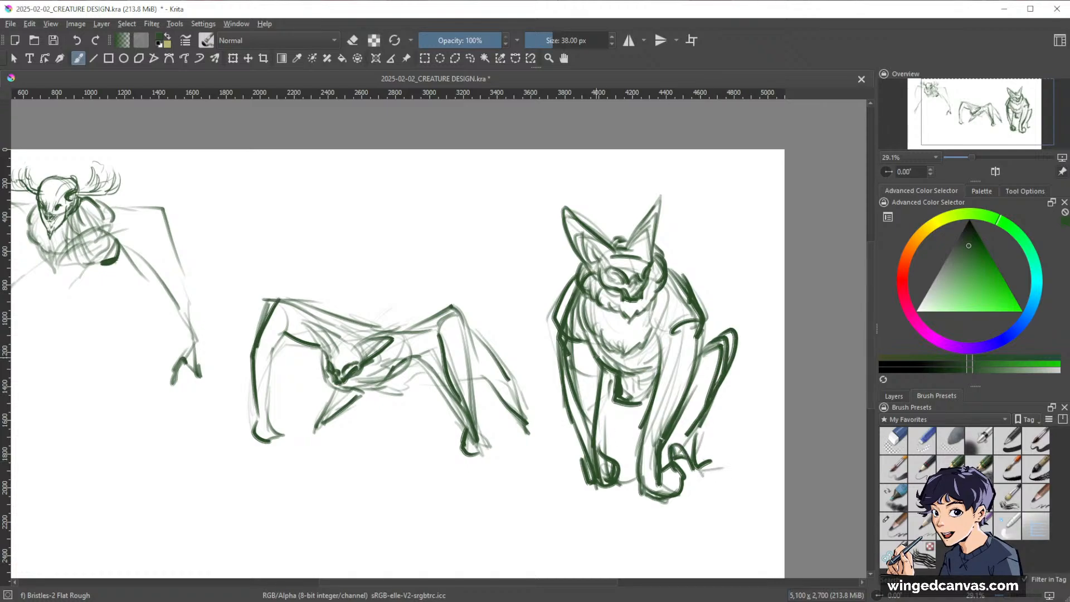
- Sketch the third creature's far hind leg with a raised knee behind the front leg, and add light lines between the legs
drag(562, 390, 556, 329)
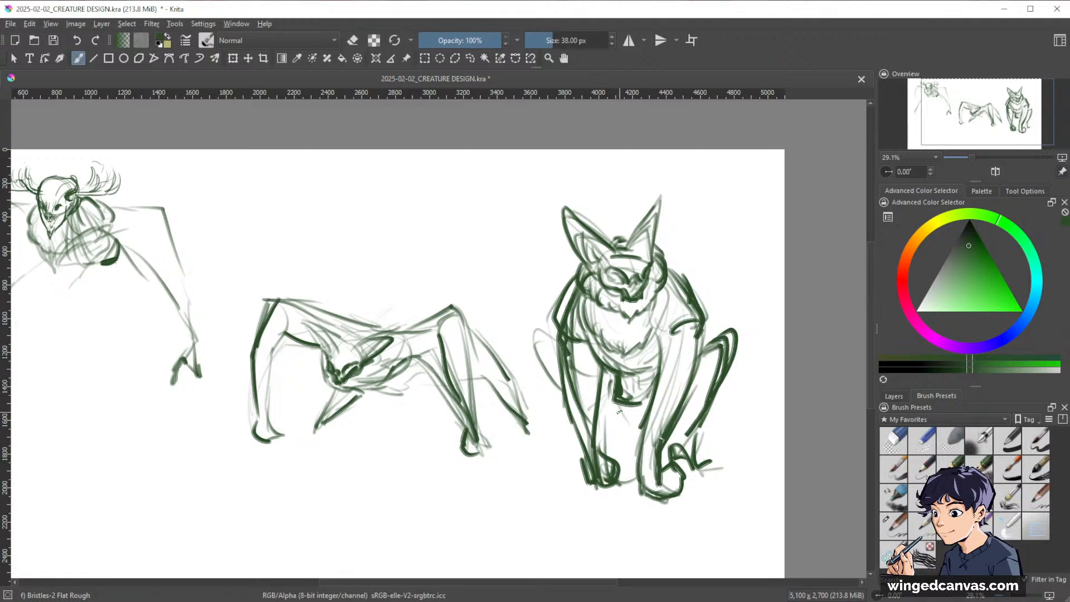
mouse_move(611, 402)
mouse_down()
mouse_move(627, 455)
mouse_move(558, 457)
mouse_up()
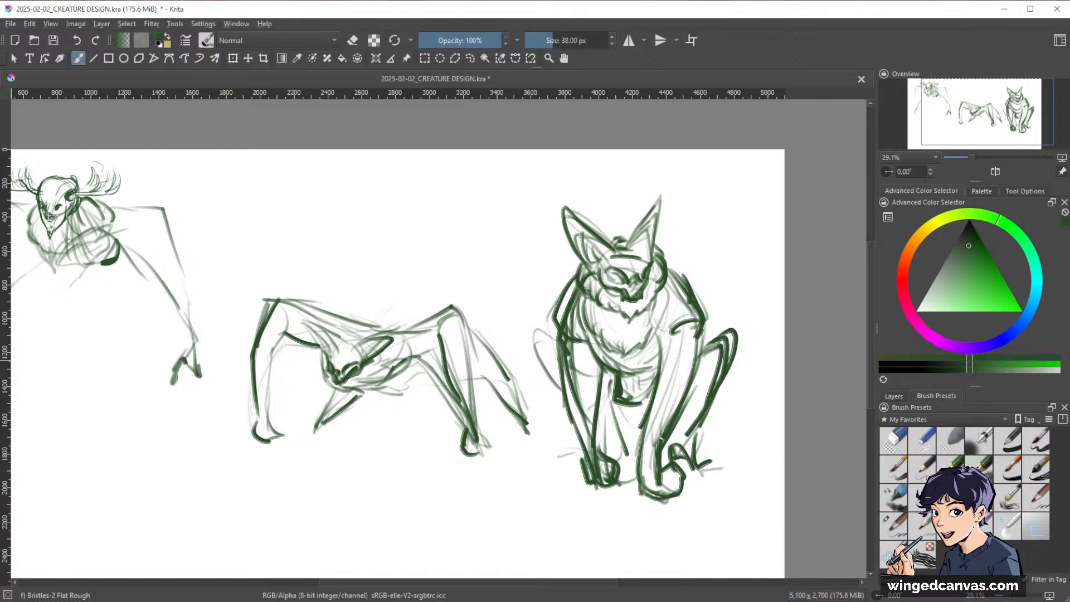
drag(701, 352, 729, 363)
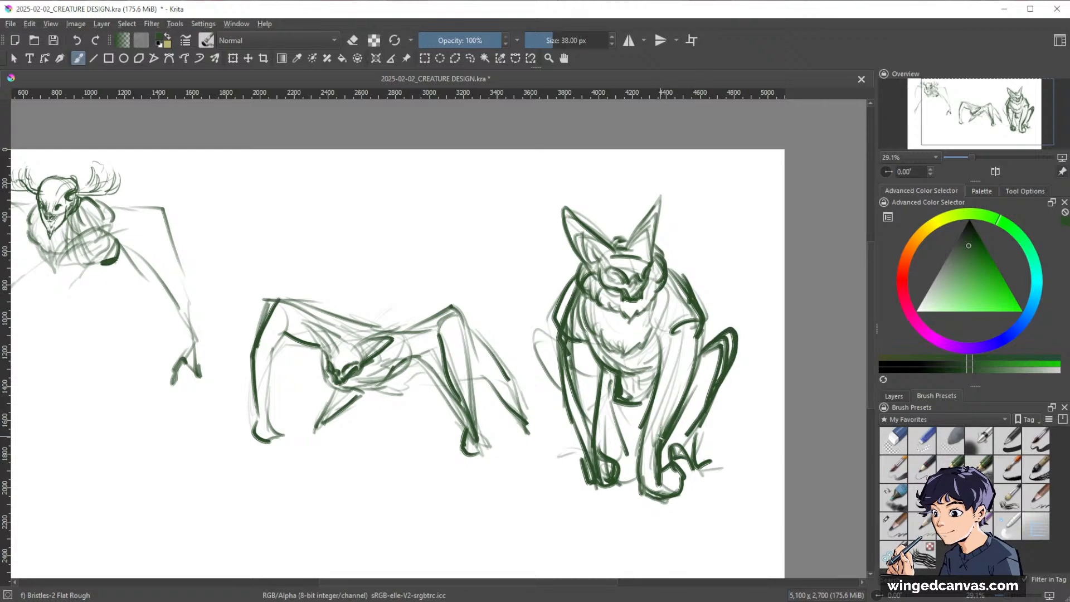
mouse_move(684, 409)
mouse_down()
mouse_move(718, 355)
mouse_move(682, 420)
mouse_up()
mouse_move(535, 330)
mouse_down()
mouse_move(560, 387)
mouse_move(558, 337)
mouse_up()
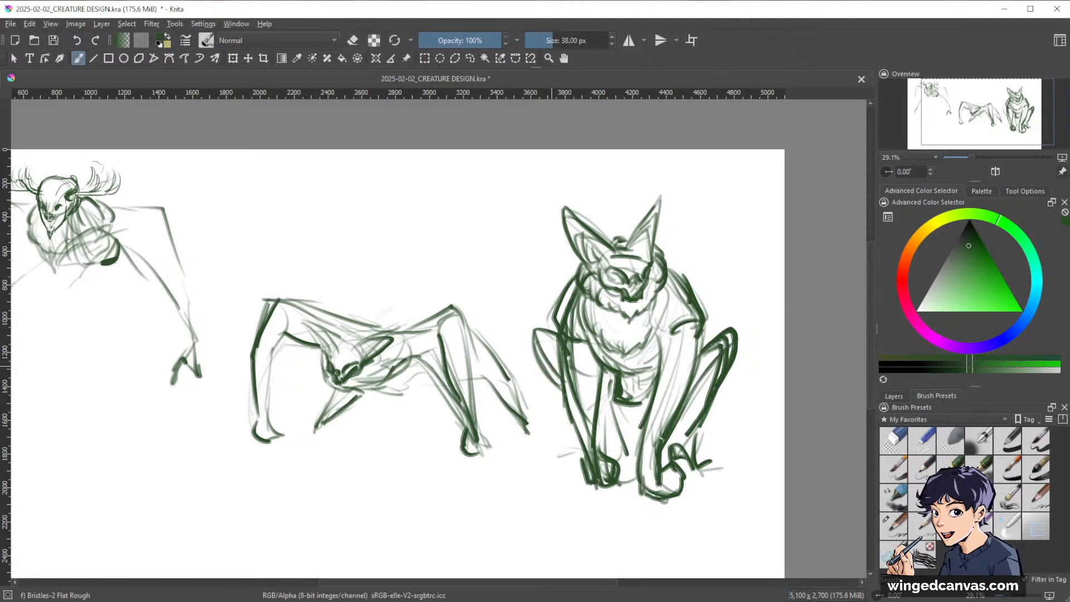
- Draw the third creature's far hind foot with curved toes and add clawed toes to its near hind foot
key(space)
drag(596, 414, 732, 312)
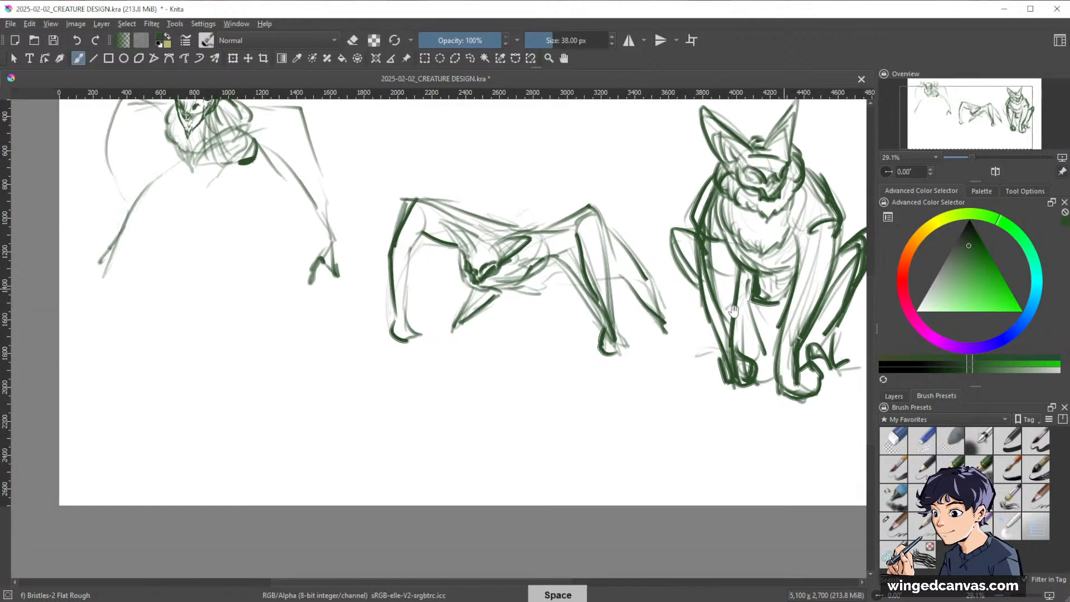
drag(661, 382, 505, 431)
mouse_move(592, 397)
mouse_down()
mouse_move(547, 382)
mouse_move(519, 405)
mouse_up()
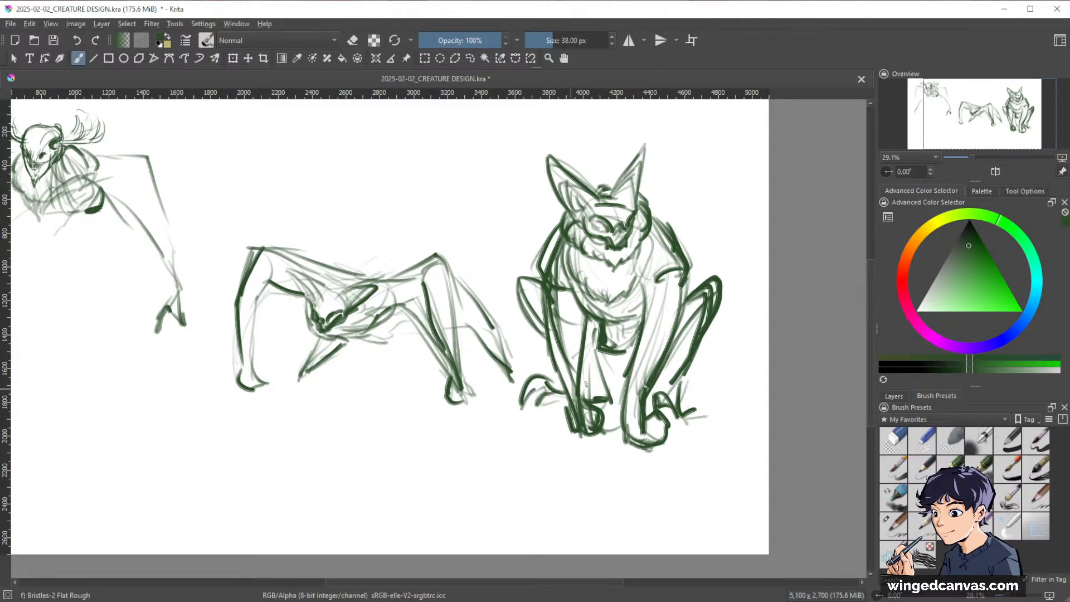
mouse_move(703, 396)
mouse_down()
mouse_move(723, 415)
mouse_move(706, 410)
mouse_up()
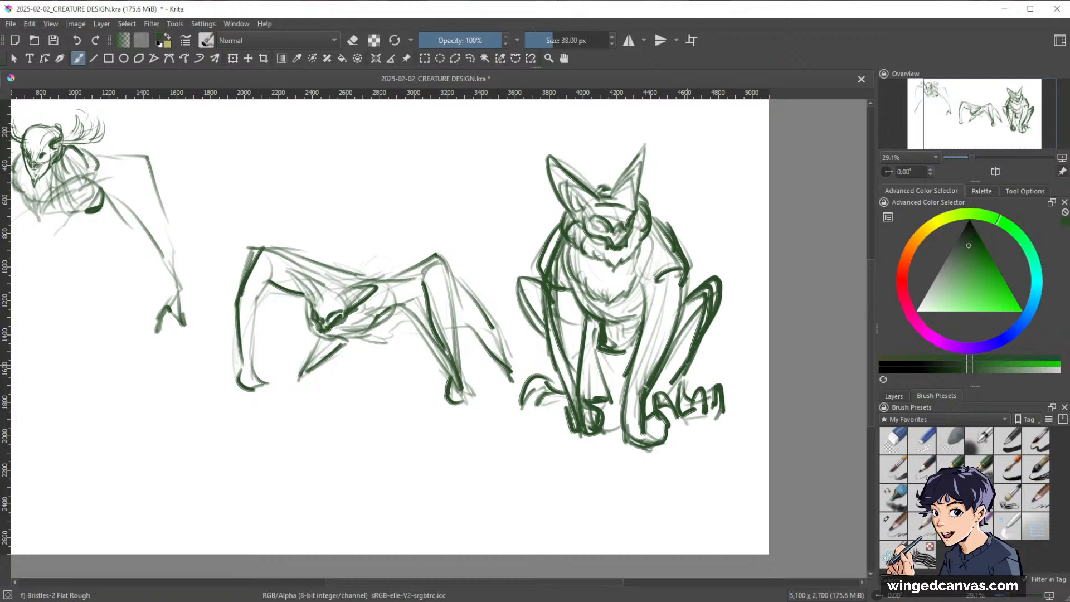
- Darken the third creature's near hind leg down to the ankle and reinforce the far hind knee
drag(686, 375, 681, 409)
drag(689, 351, 677, 385)
drag(702, 307, 661, 383)
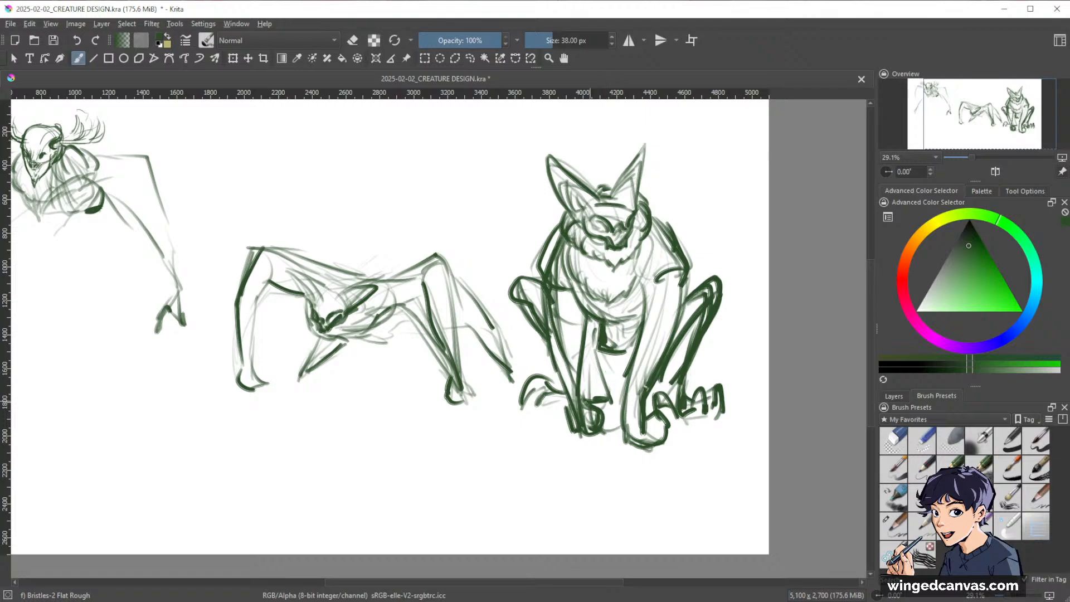
- Add shading strokes under the third creature's belly and darken its far hind leg and clawed foot
drag(599, 329, 613, 360)
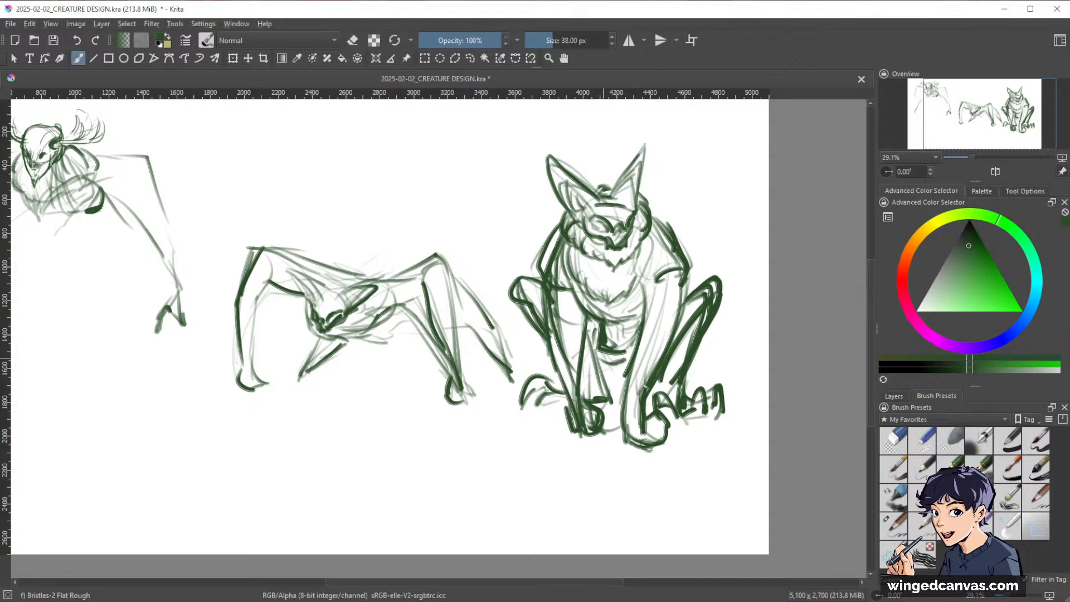
mouse_move(556, 356)
mouse_down()
mouse_move(573, 396)
mouse_move(527, 373)
mouse_move(525, 402)
mouse_up()
drag(544, 384, 532, 401)
drag(622, 340, 630, 334)
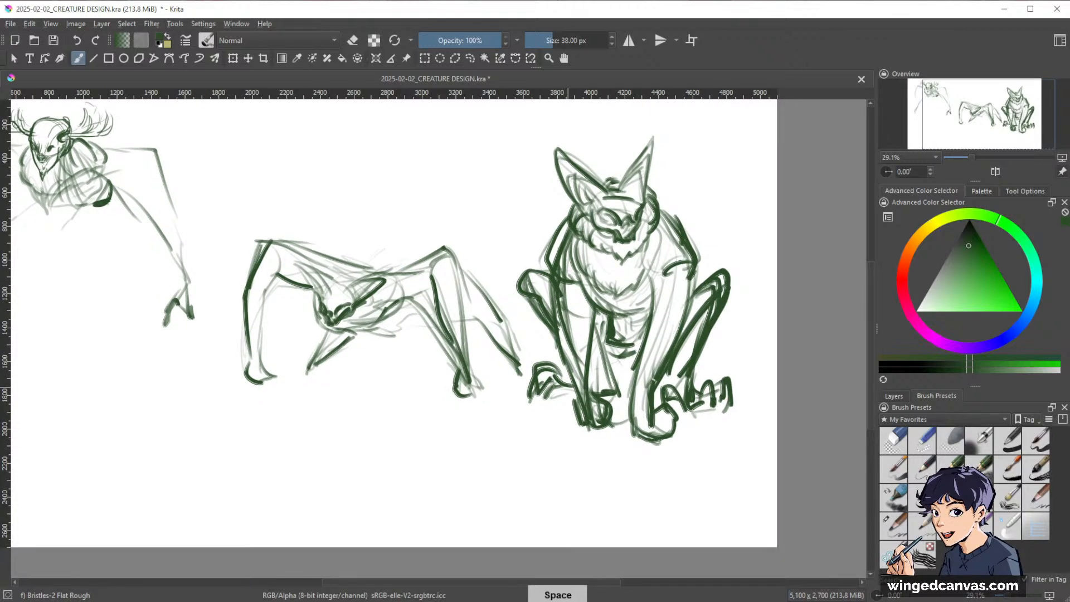
- Scale all three creature sketches down together to leave more free space on the canvas
drag(743, 408, 772, 365)
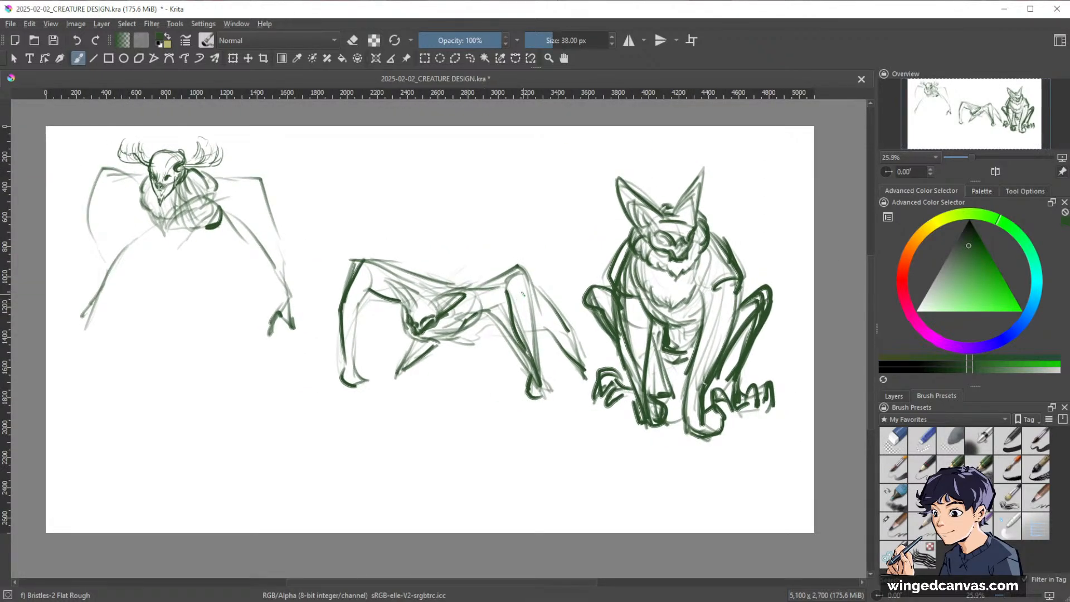
key(ctrl+t)
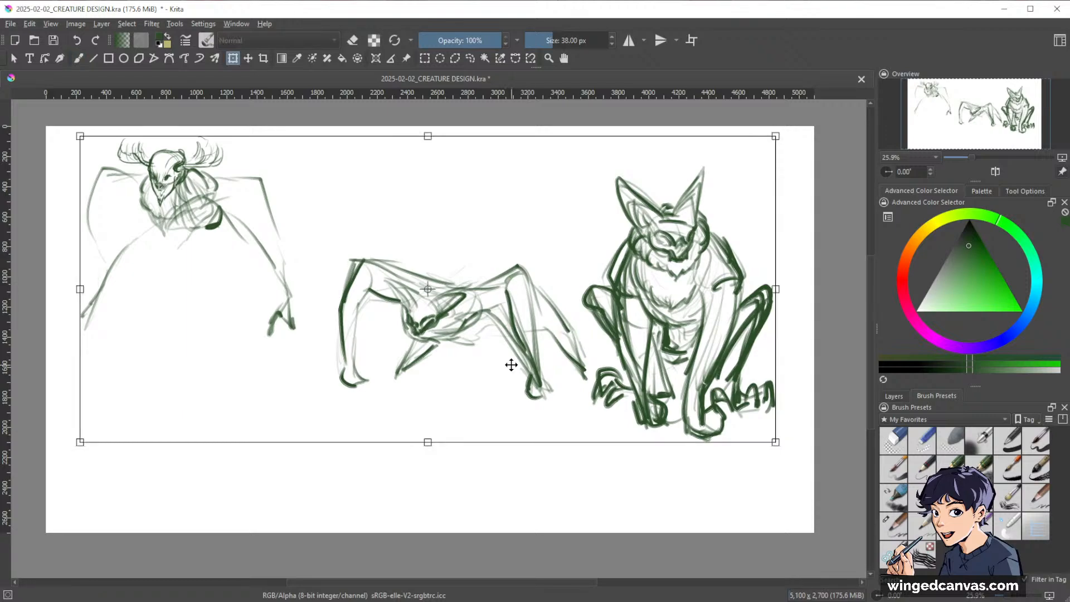
mouse_move(428, 443)
mouse_down()
mouse_move(437, 375)
mouse_move(438, 402)
mouse_up()
key(Return)
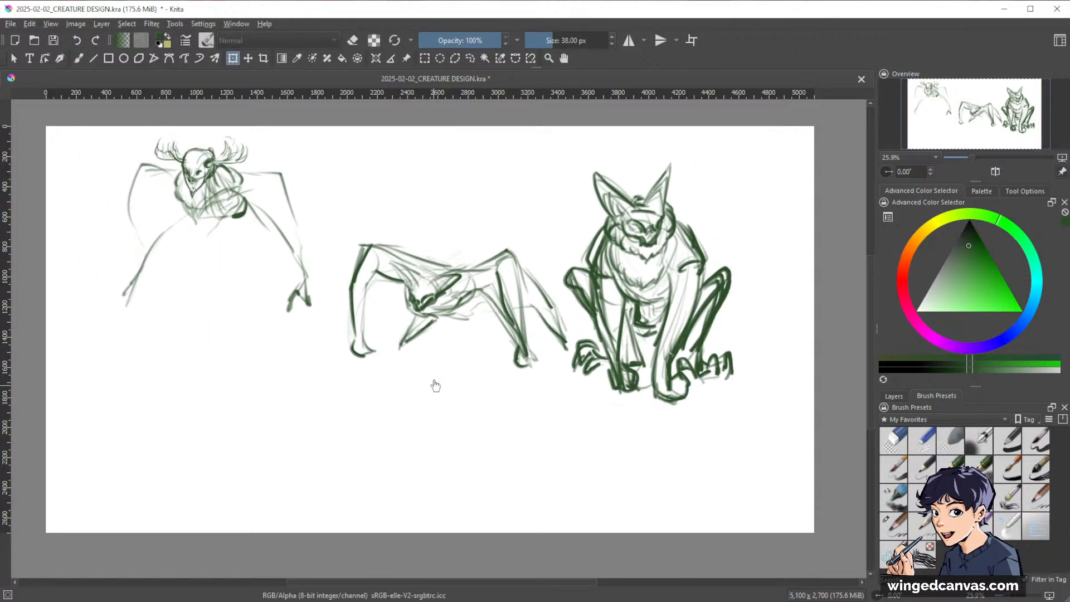
- Select the antlered first creature, shrink it slightly and move it into the canvas's upper left corner
mouse_move(326, 321)
mouse_down()
mouse_move(332, 287)
mouse_move(65, 267)
mouse_move(173, 384)
mouse_up()
key(ctrl+t)
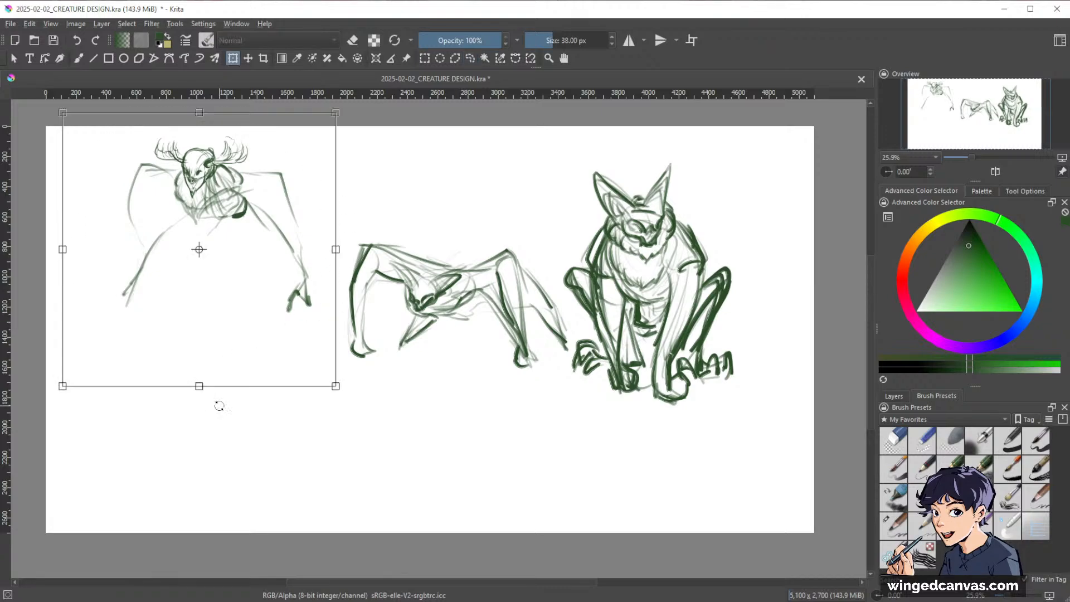
drag(337, 249, 216, 235)
key(Return)
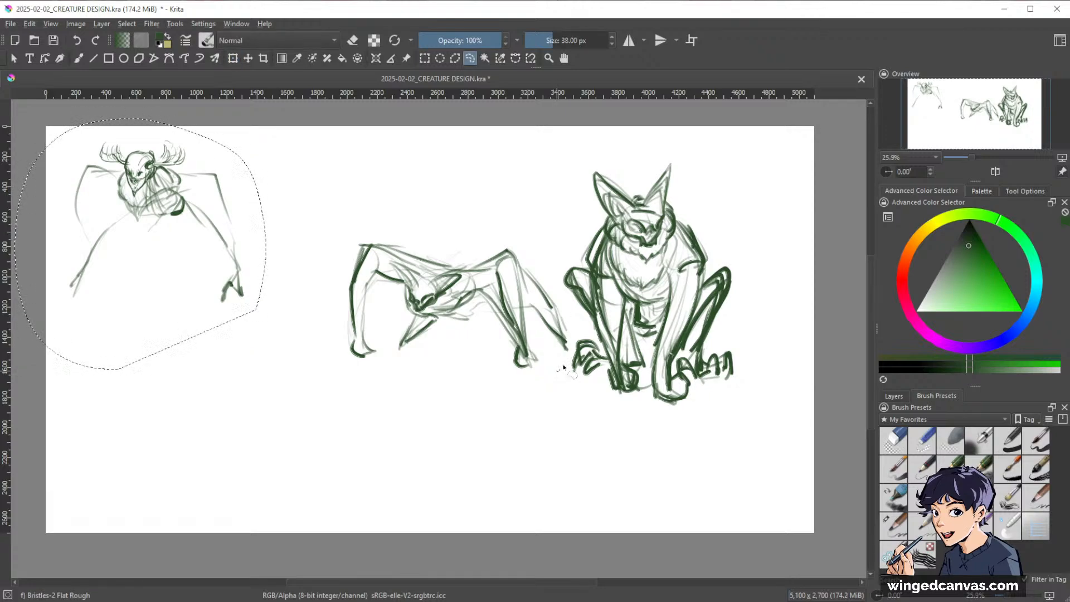
- Select the second, long-limbed creature sketch and move it up beside the first creature
mouse_move(560, 371)
mouse_down()
mouse_move(534, 268)
mouse_move(377, 194)
mouse_move(374, 435)
mouse_move(396, 443)
mouse_up()
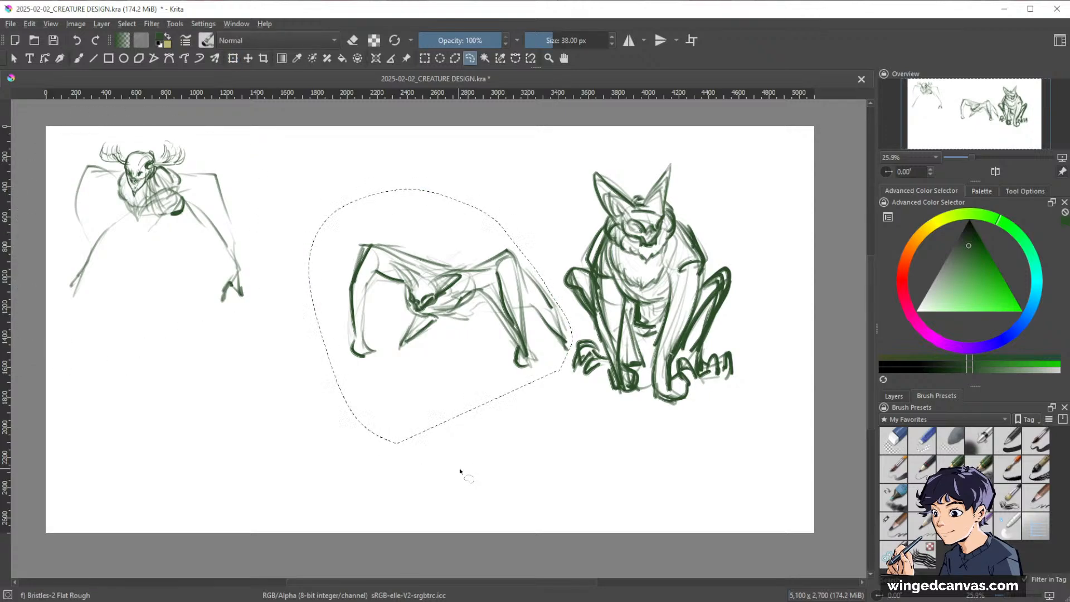
key(t)
drag(522, 338, 440, 241)
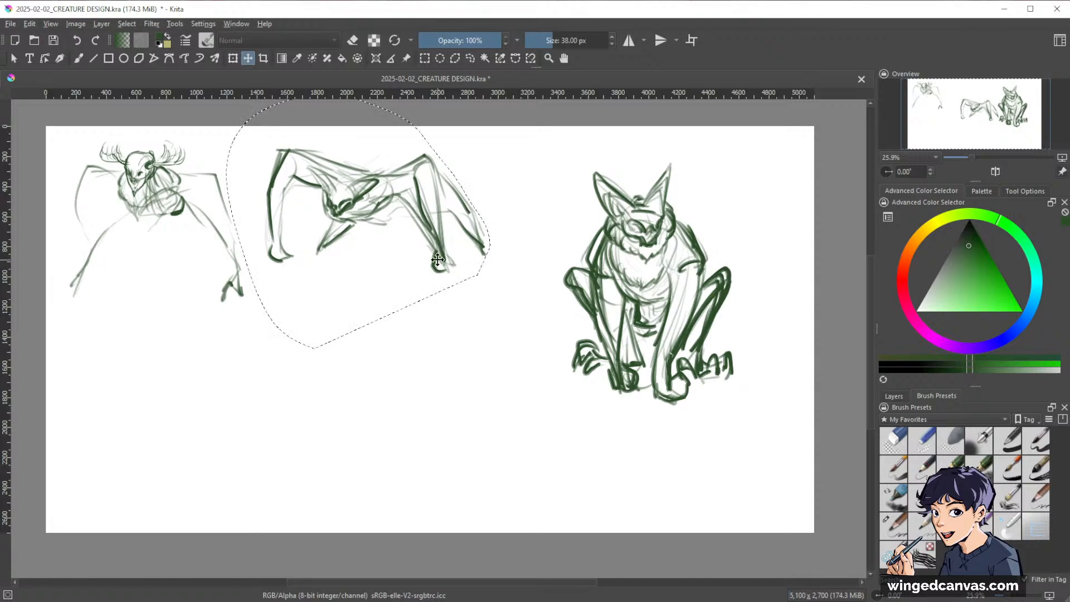
- Select the third, crouching creature, move it up beside the second one, scale it down and clear the selection
key(l)
mouse_move(721, 149)
mouse_down()
mouse_move(654, 129)
mouse_move(730, 468)
mouse_move(783, 264)
mouse_up()
key(t)
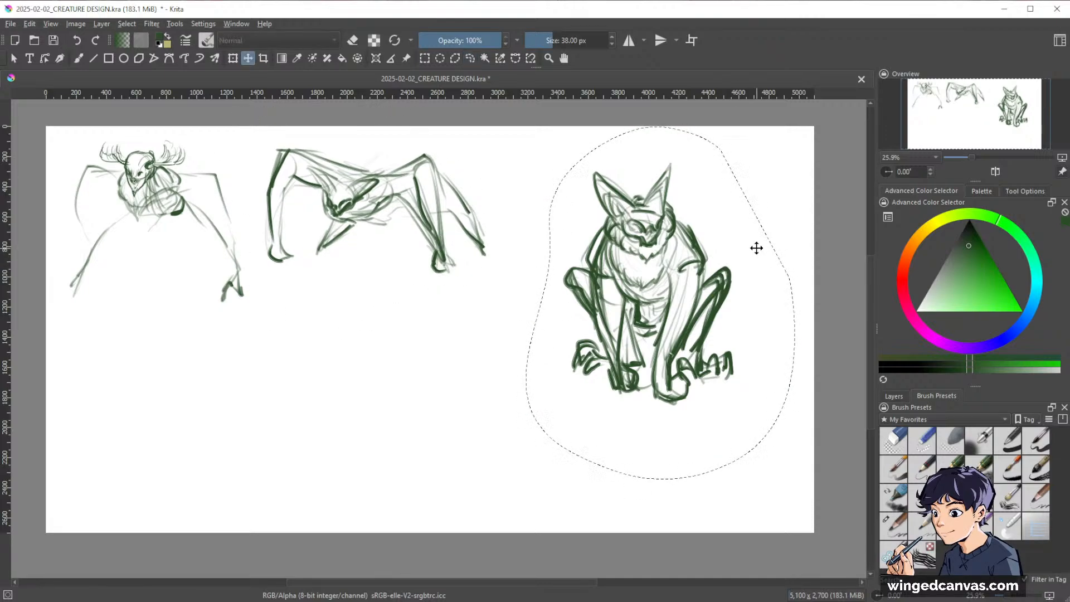
drag(694, 361, 654, 336)
key(ctrl+t)
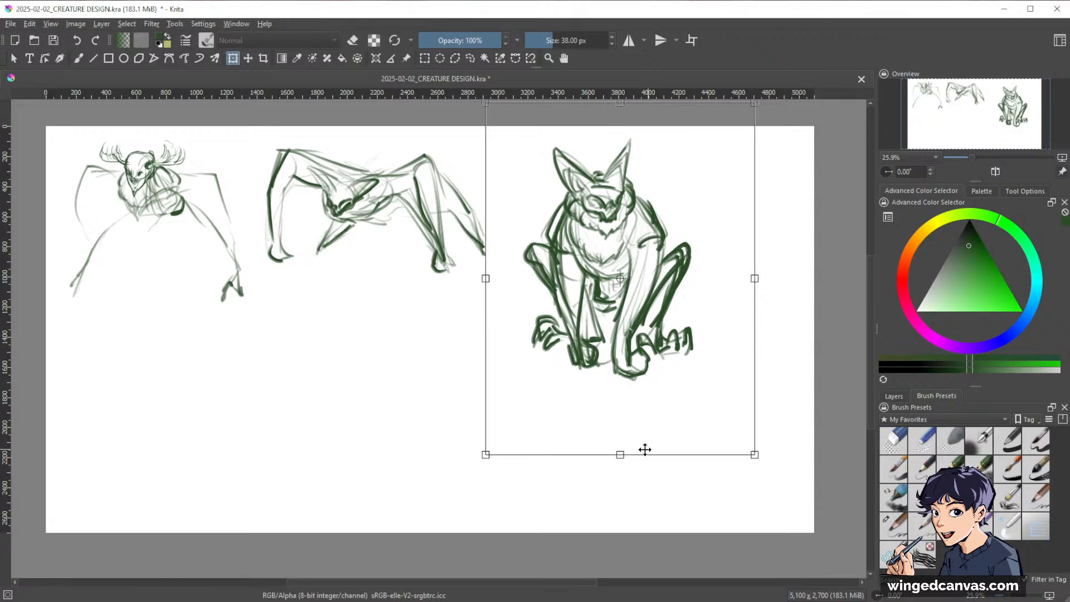
drag(644, 449, 630, 390)
drag(627, 292, 602, 297)
key(Return)
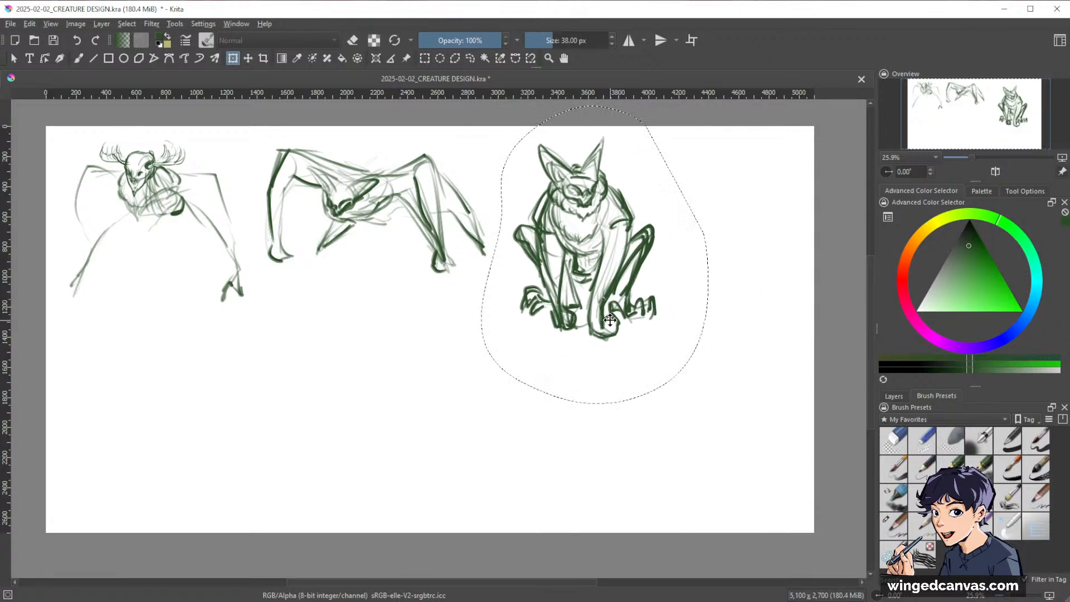
key(b)
key(ctrl+shift+a)
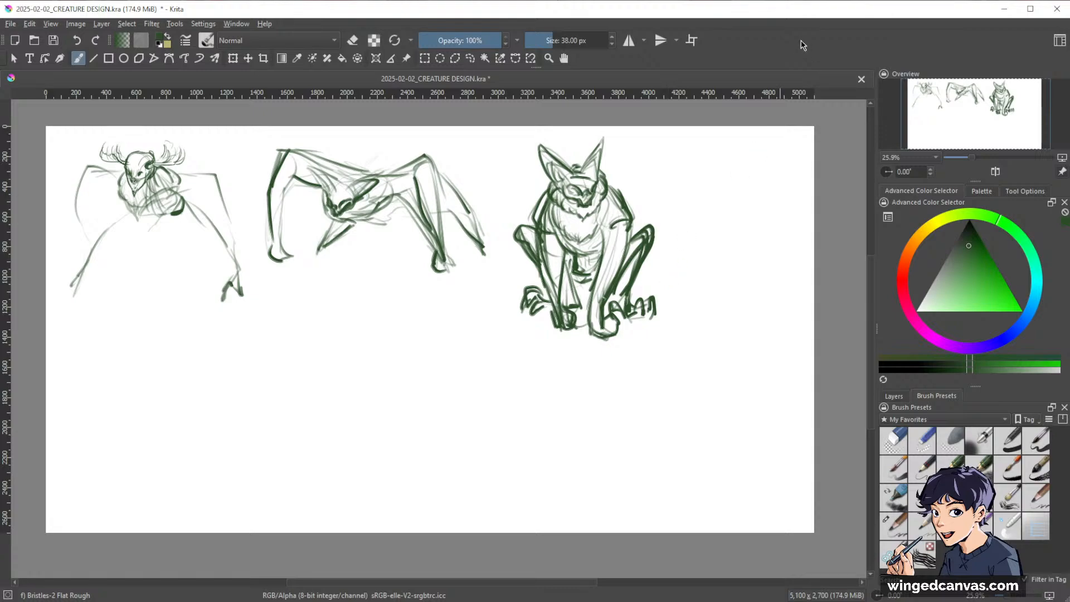
- Darken the third creature's skull face and extend its right ear to a taller, darker point
key(space)
drag(764, 302, 736, 283)
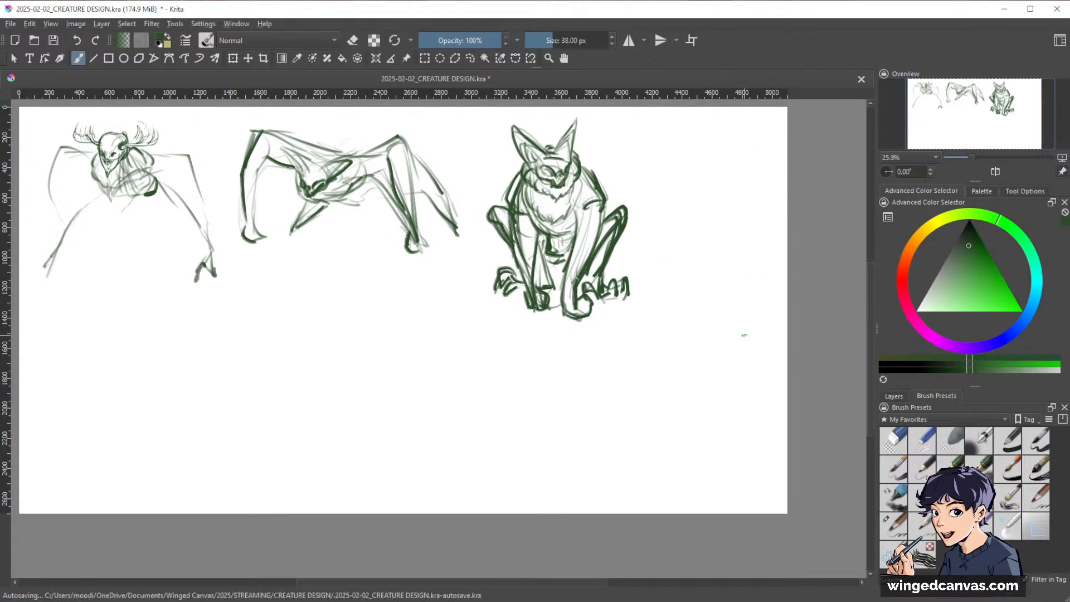
key(space)
drag(682, 229, 692, 273)
key(ctrl+space)
key(space)
drag(549, 189, 586, 291)
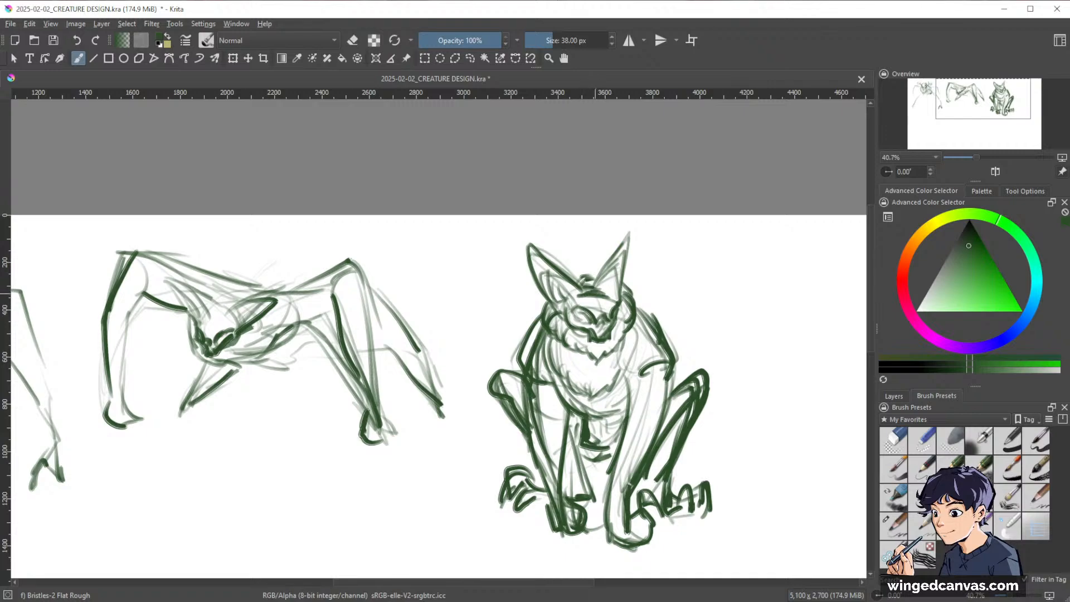
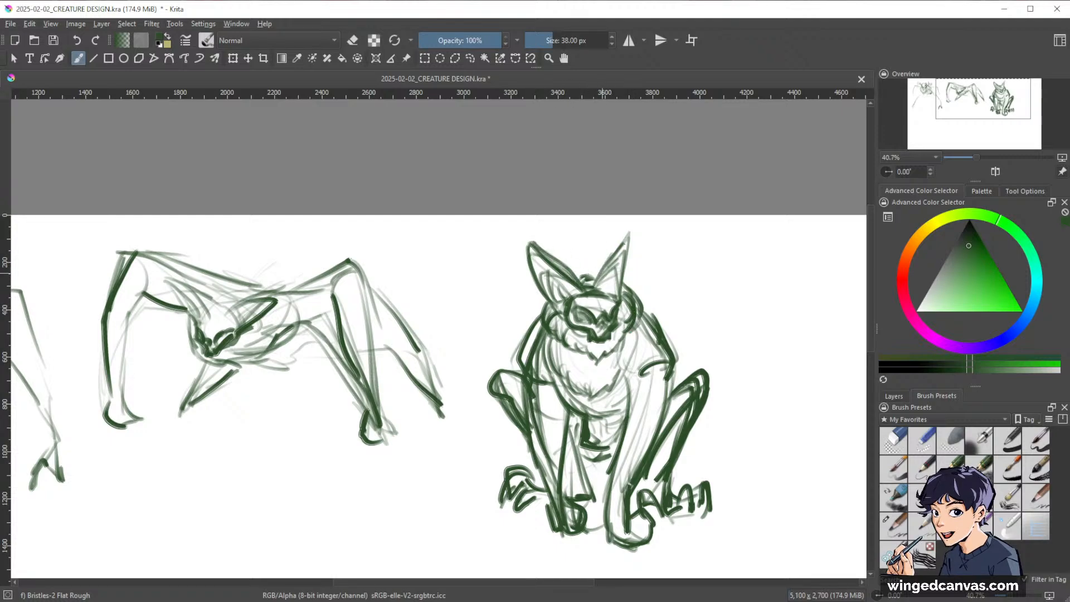
drag(634, 228, 624, 281)
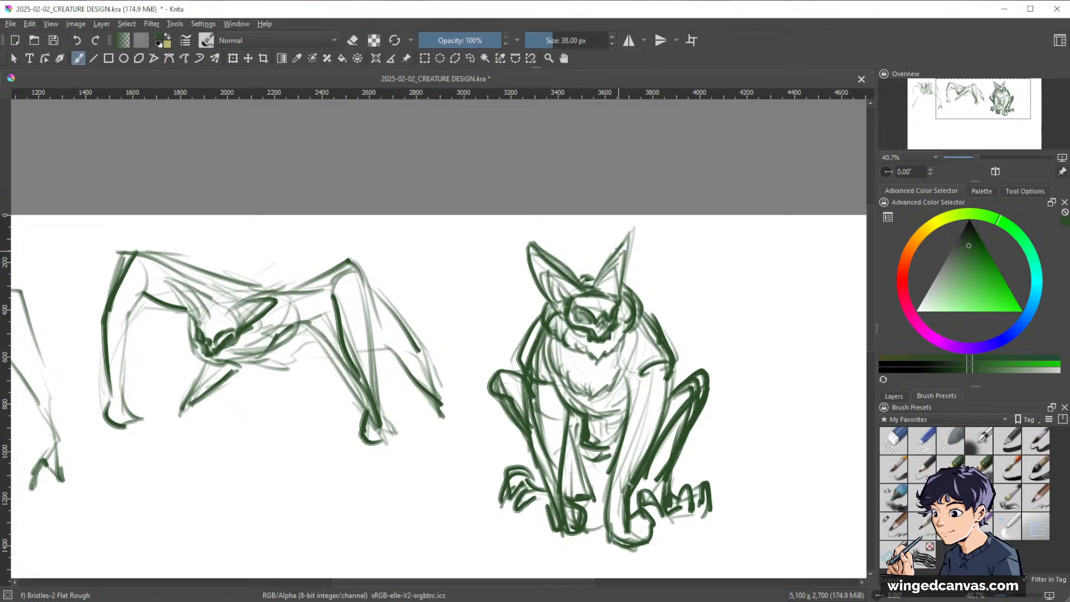
drag(634, 228, 594, 285)
drag(634, 230, 629, 262)
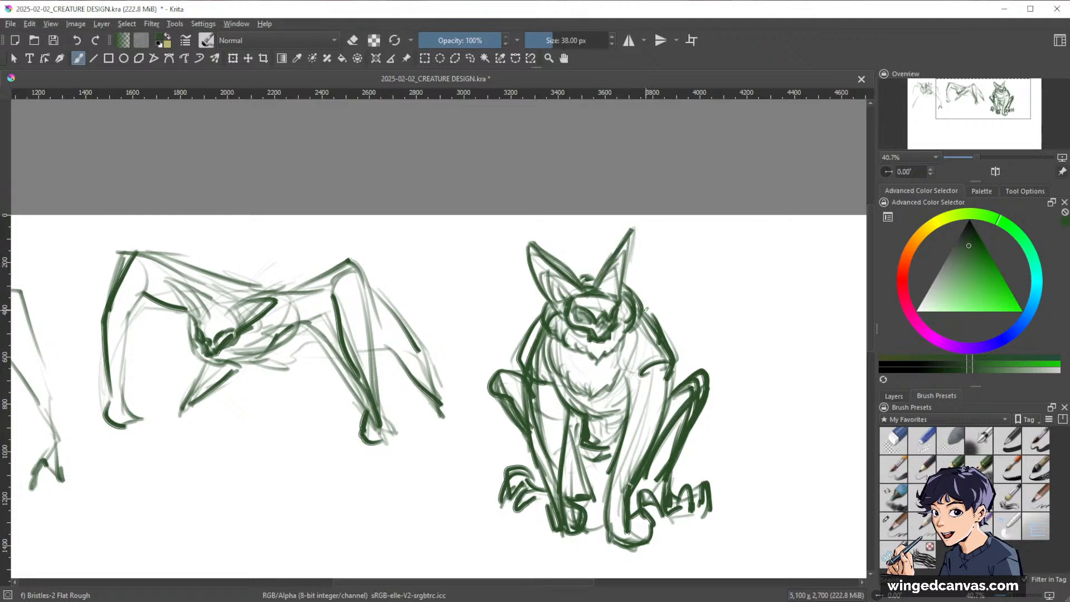
- Thicken the outlines of the third creature's shoulders and darken the curved edge above its right foreleg
mouse_move(645, 308)
mouse_down()
mouse_move(679, 365)
mouse_move(678, 355)
mouse_up()
drag(520, 359, 545, 315)
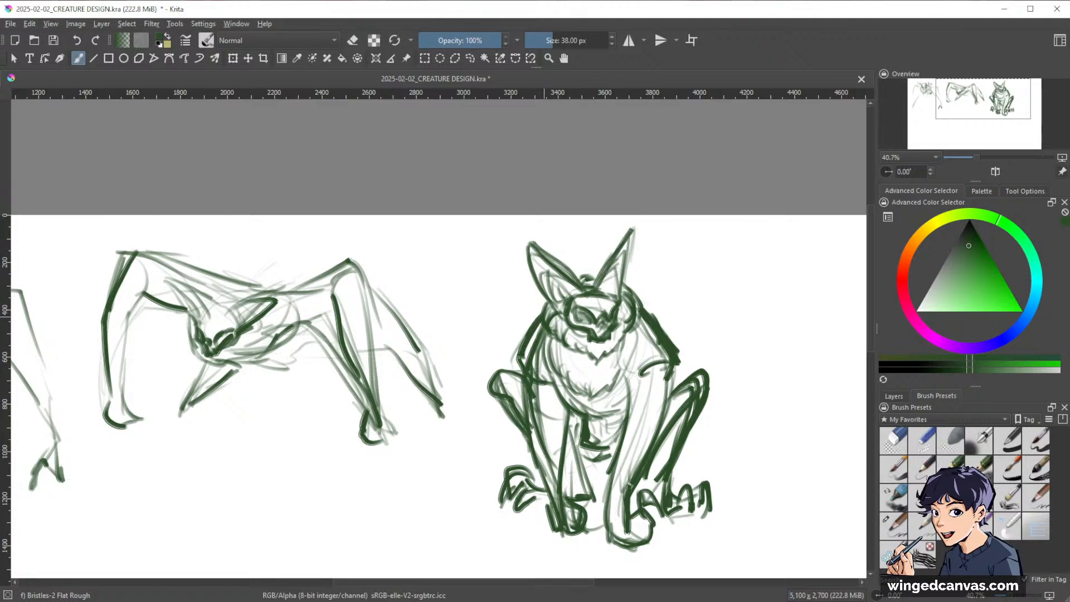
drag(676, 363, 628, 387)
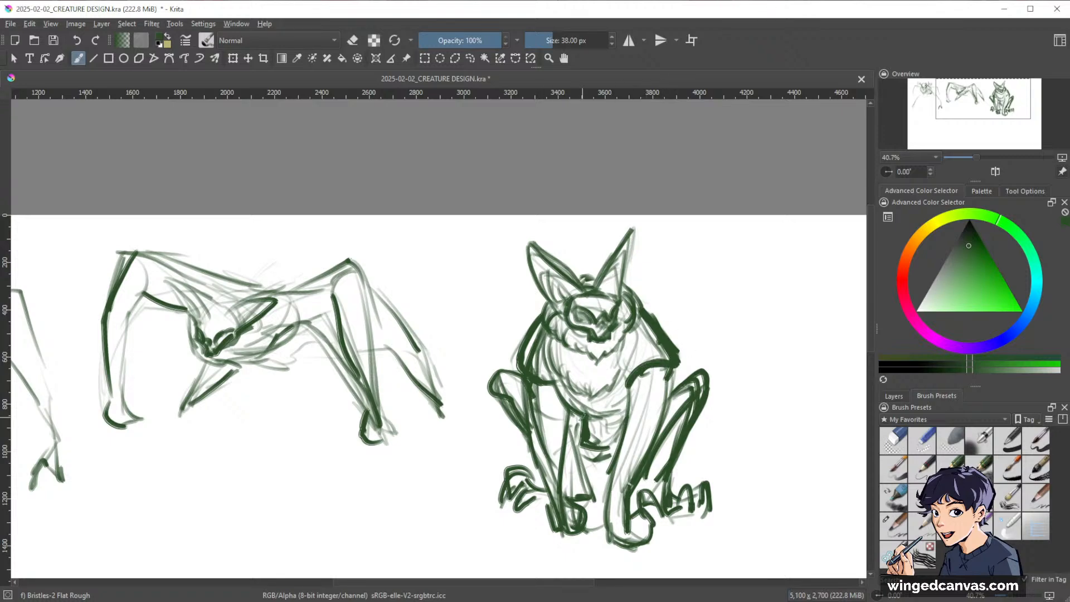
- Break up the third creature's shoulder outlines into shaggy fur tufts with alternating erasing and brush strokes
key(e)
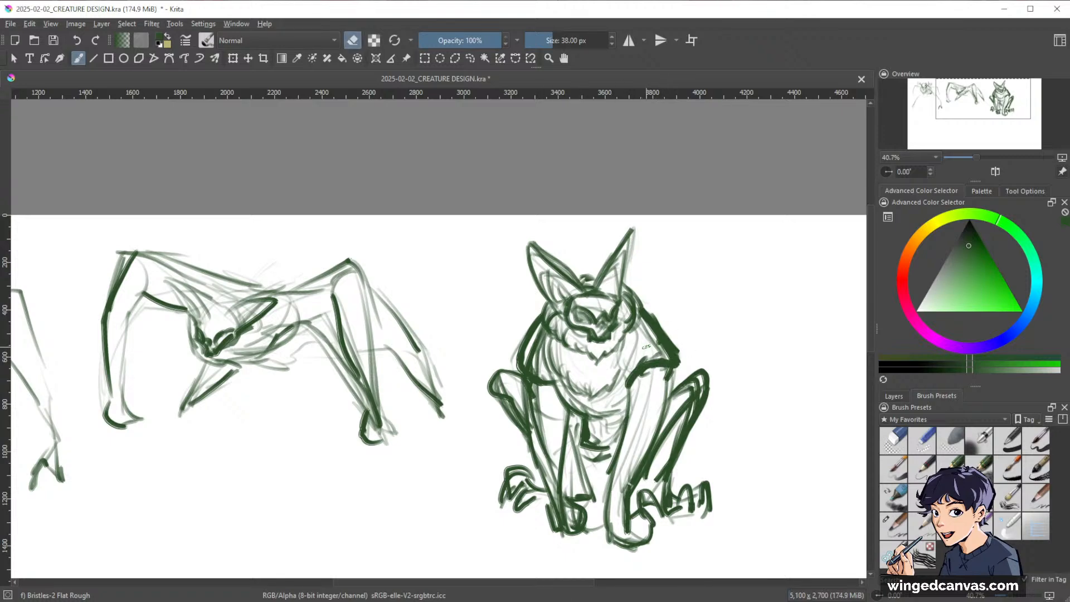
drag(649, 315, 663, 348)
key(e)
drag(642, 306, 671, 346)
key(e)
mouse_move(653, 326)
mouse_down()
mouse_move(667, 338)
mouse_move(667, 327)
mouse_up()
mouse_move(657, 341)
mouse_down()
mouse_move(676, 351)
mouse_move(676, 341)
mouse_up()
key(e)
key(e)
drag(538, 325, 519, 352)
drag(532, 344, 518, 359)
key(e)
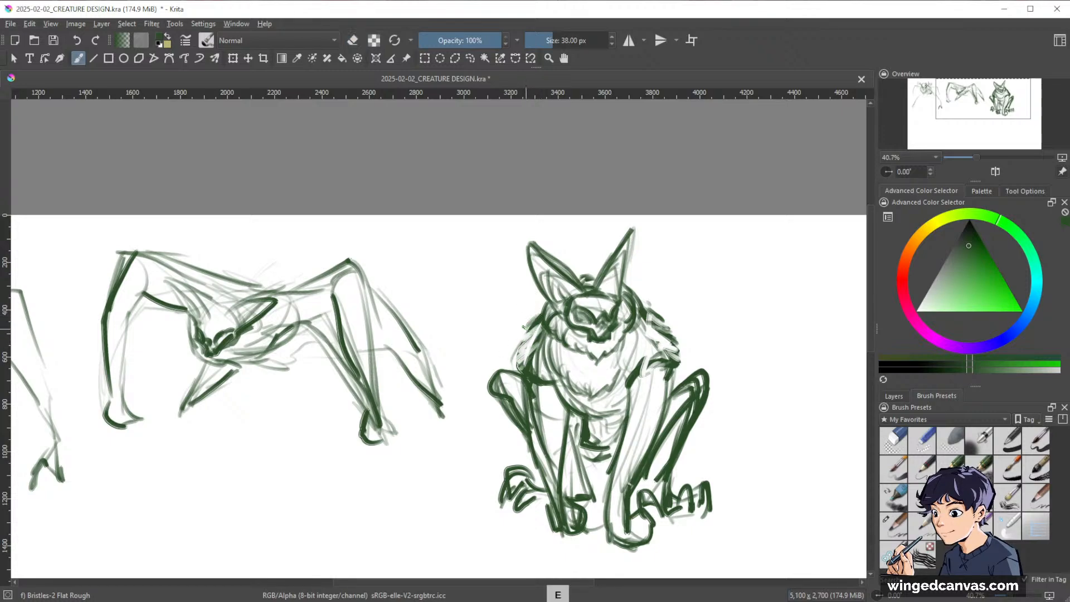
- Reduce the brush size to 32 px and refine the third creature's shaggy chest fur with brush and eraser strokes
key(bracketleft)
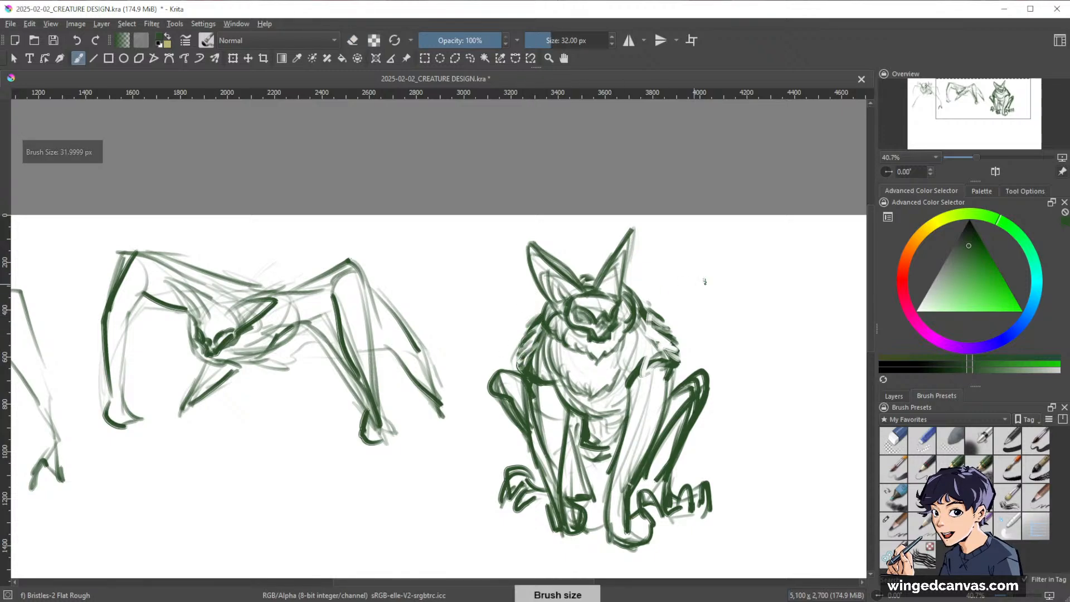
drag(540, 358, 543, 382)
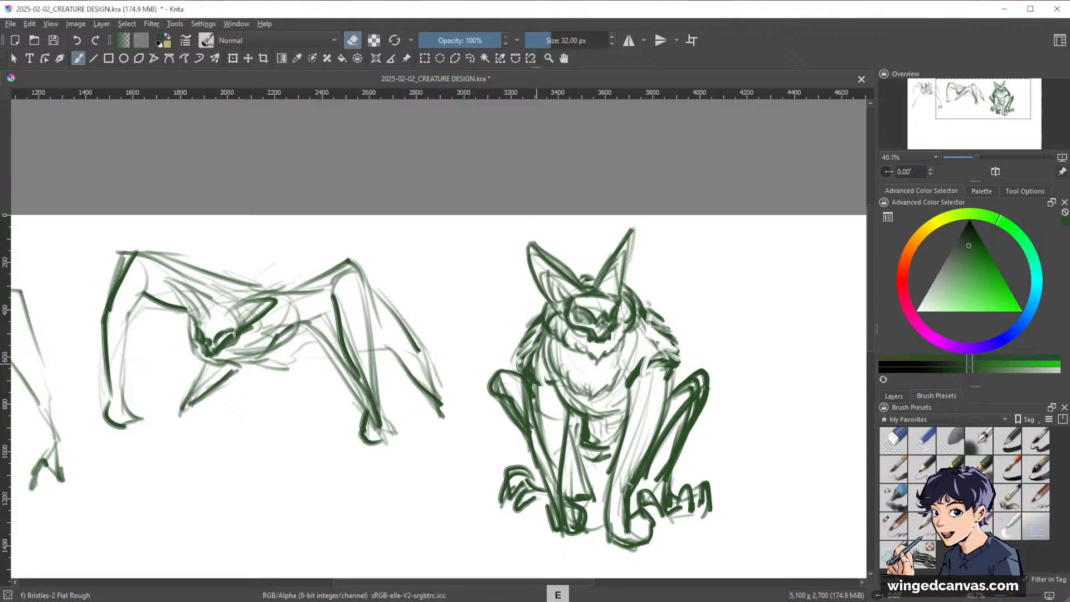
mouse_move(544, 338)
mouse_down()
mouse_move(556, 395)
mouse_move(599, 426)
mouse_move(620, 406)
mouse_up()
key(e)
key(e)
key(e)
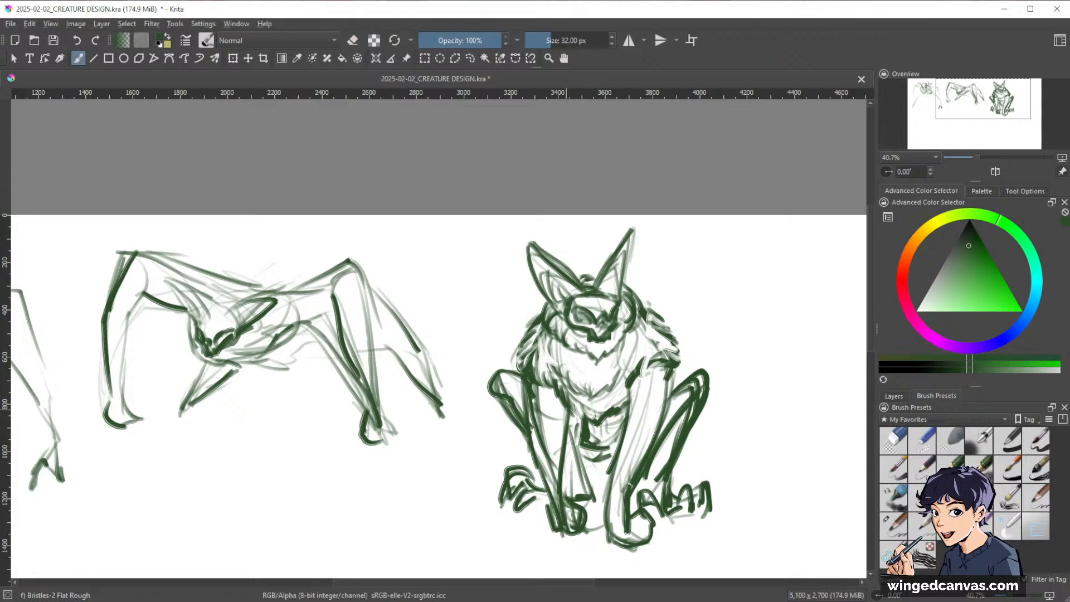
key(space)
drag(782, 339, 769, 288)
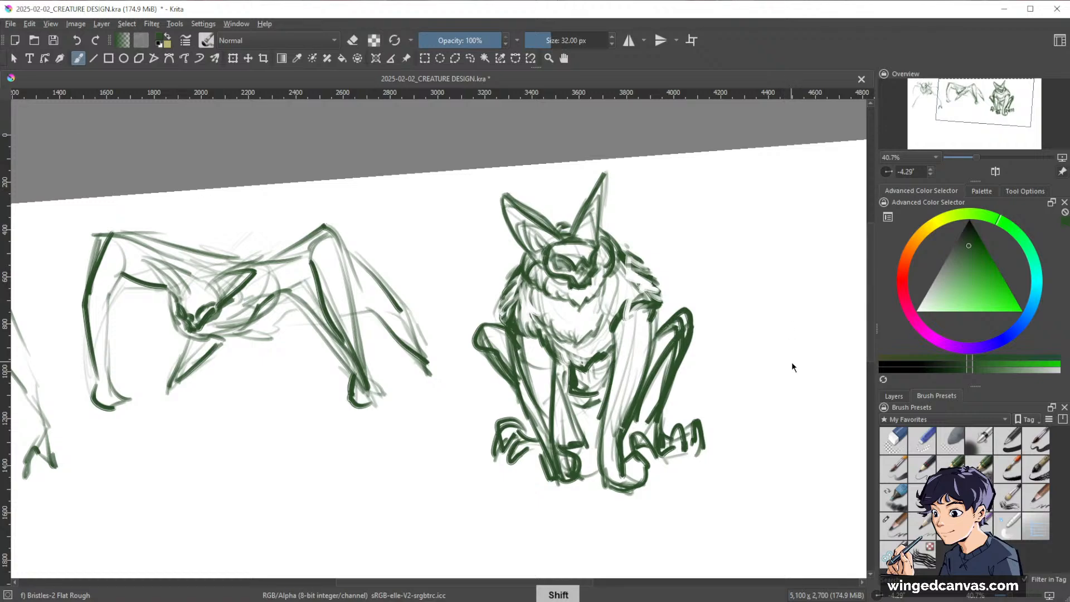
key(space)
key(5)
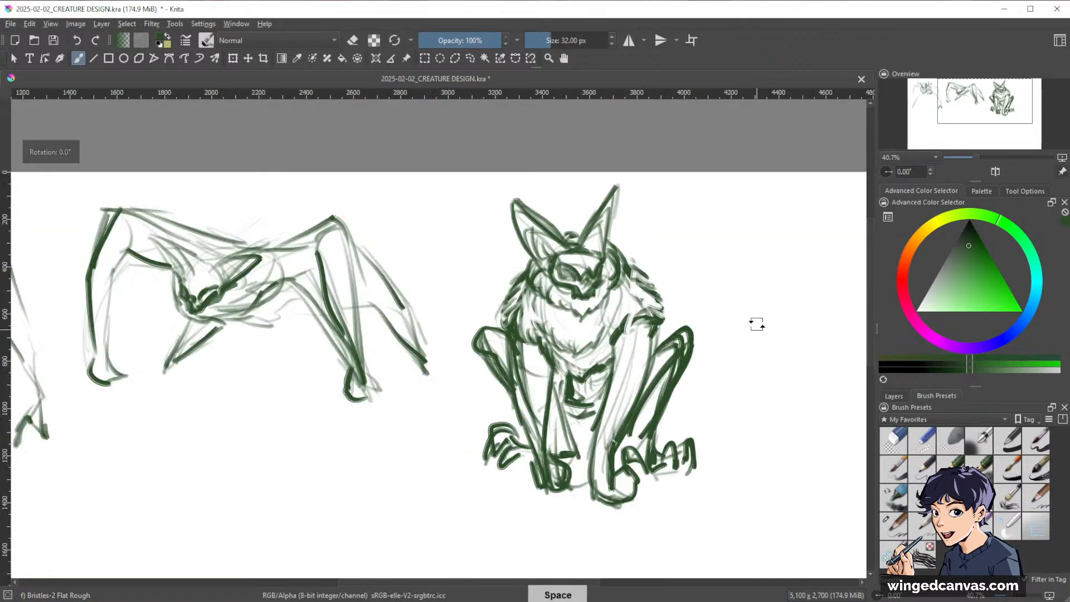
key(space)
drag(769, 341, 641, 275)
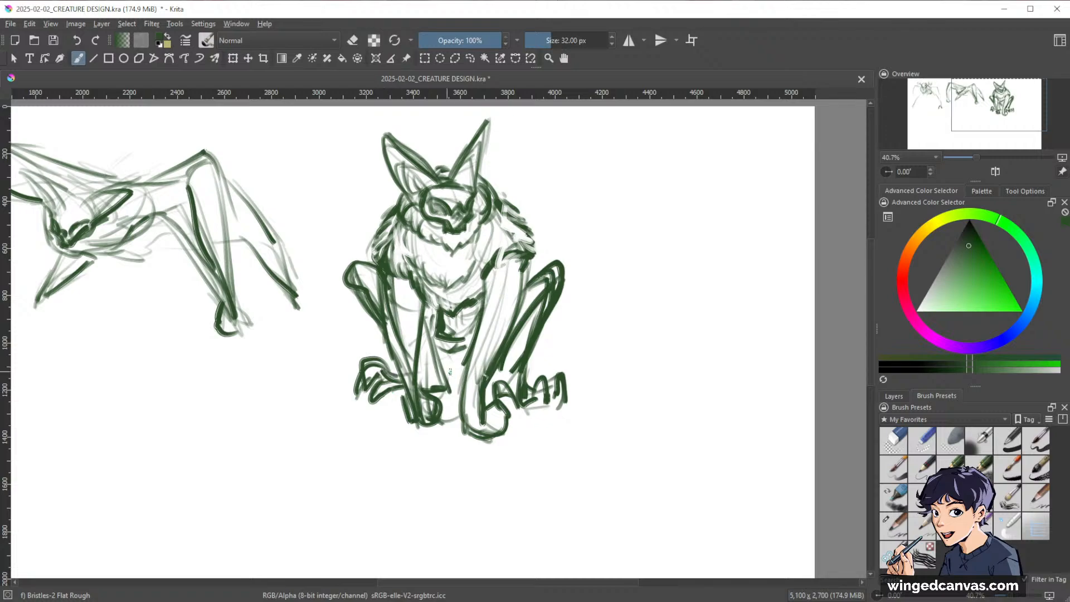
- Erase the overlapping lines inside the third creature's left foreleg and foot and rough in a cleaner leg shape
key(space)
drag(687, 389, 732, 375)
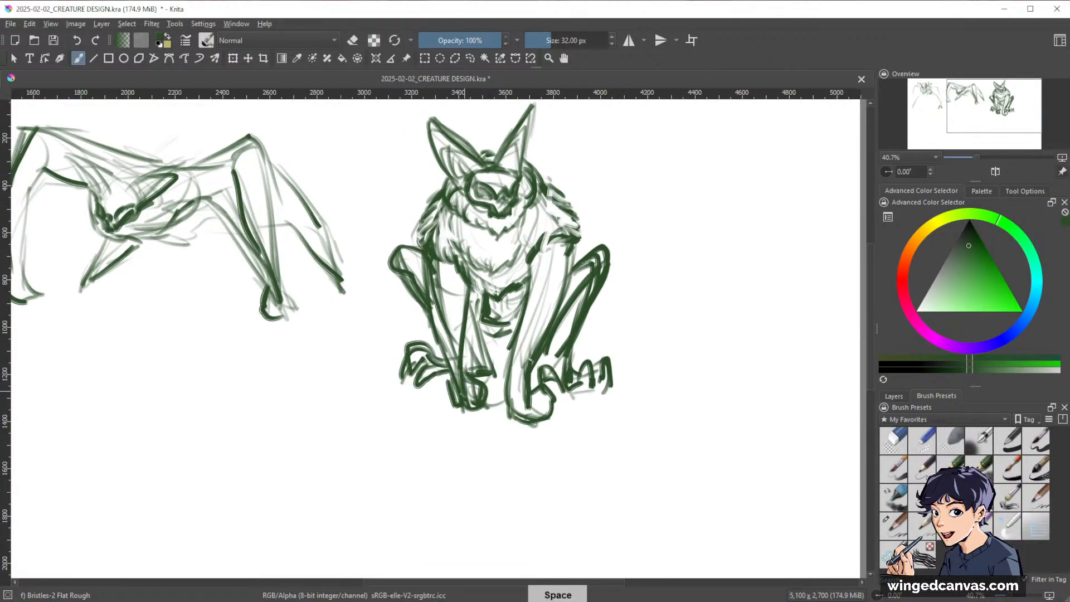
key(e)
mouse_move(437, 269)
mouse_down()
mouse_move(458, 370)
mouse_move(436, 312)
mouse_up()
key(e)
drag(424, 251, 449, 365)
mouse_move(426, 270)
mouse_down()
mouse_move(448, 415)
mouse_move(486, 414)
mouse_up()
key(e)
mouse_move(469, 375)
mouse_down()
mouse_move(487, 395)
mouse_move(475, 411)
mouse_move(446, 334)
mouse_up()
mouse_move(449, 393)
mouse_down()
mouse_move(434, 282)
mouse_move(441, 406)
mouse_up()
key(e)
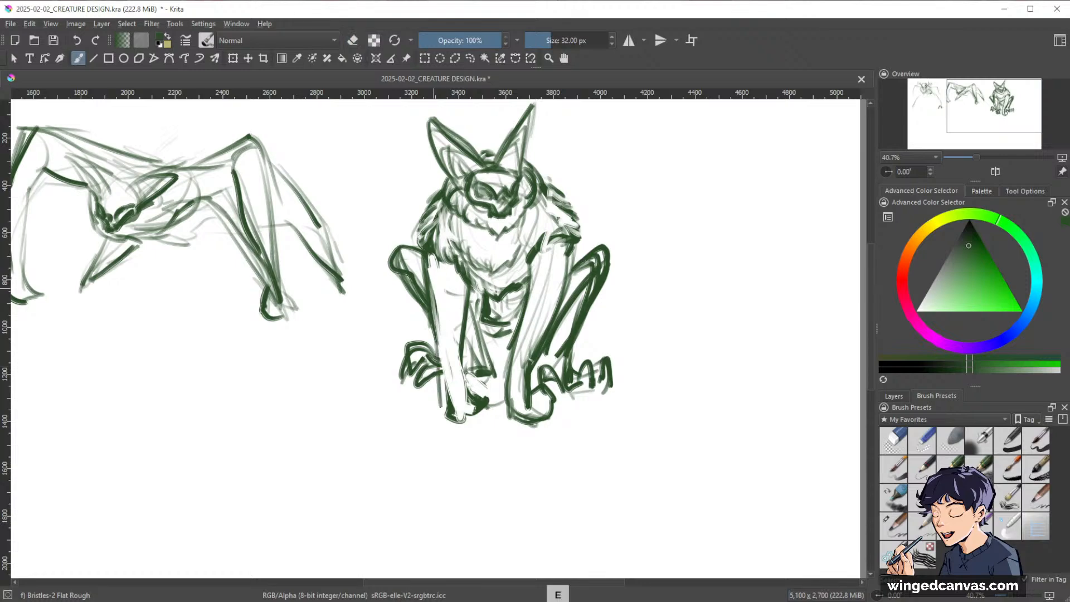
- Redraw the outline of the third creature's left foreleg from the shin down around the foot
drag(432, 329, 440, 371)
drag(440, 374, 449, 418)
drag(453, 415, 467, 419)
drag(462, 361, 463, 407)
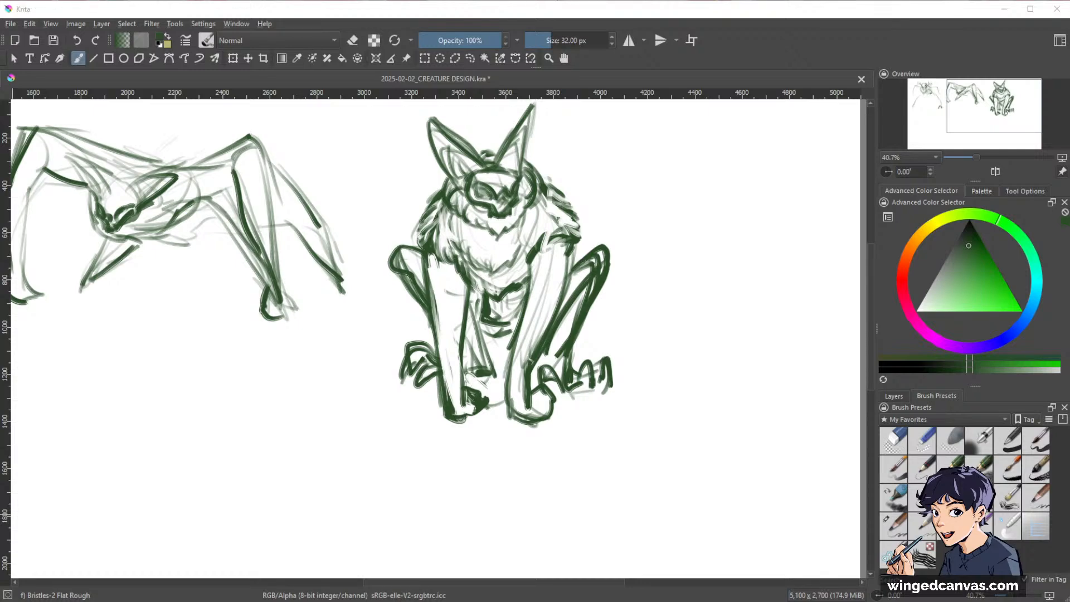
- Start a fourth creature in the empty space below the first with a light curved stroke and a small clawed foot
click(822, 61)
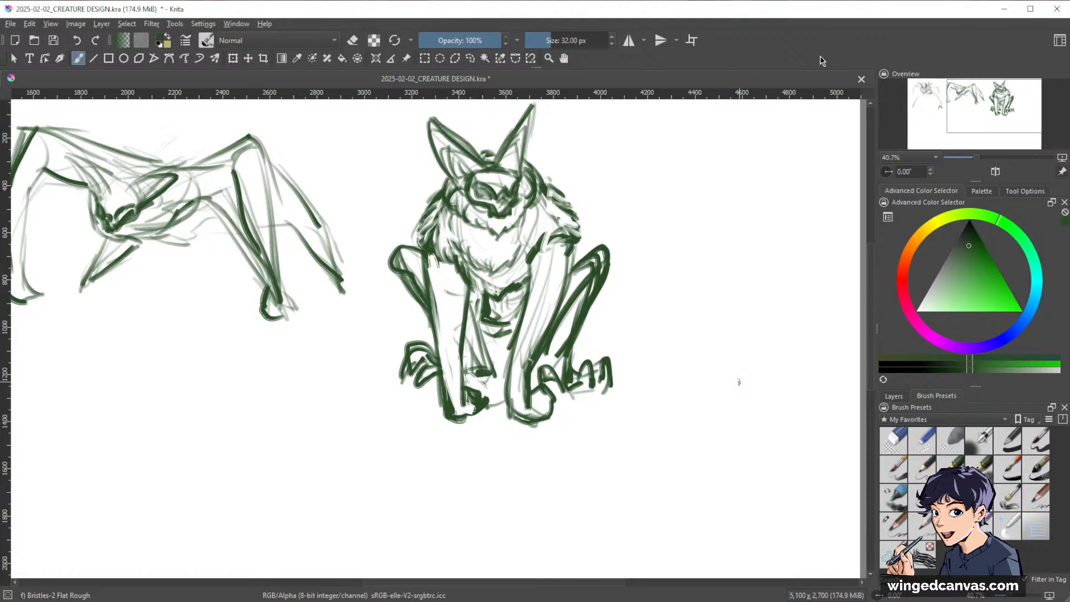
drag(753, 234, 736, 321)
drag(755, 353, 743, 372)
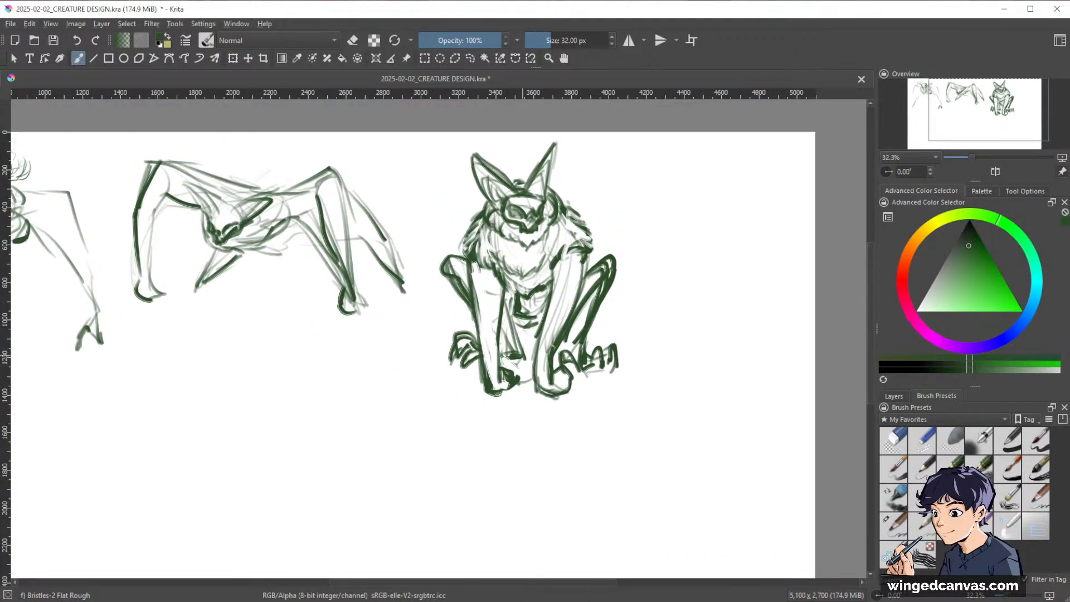
mouse_move(721, 413)
mouse_down()
mouse_move(788, 360)
mouse_move(764, 406)
mouse_move(719, 424)
mouse_move(504, 449)
mouse_up()
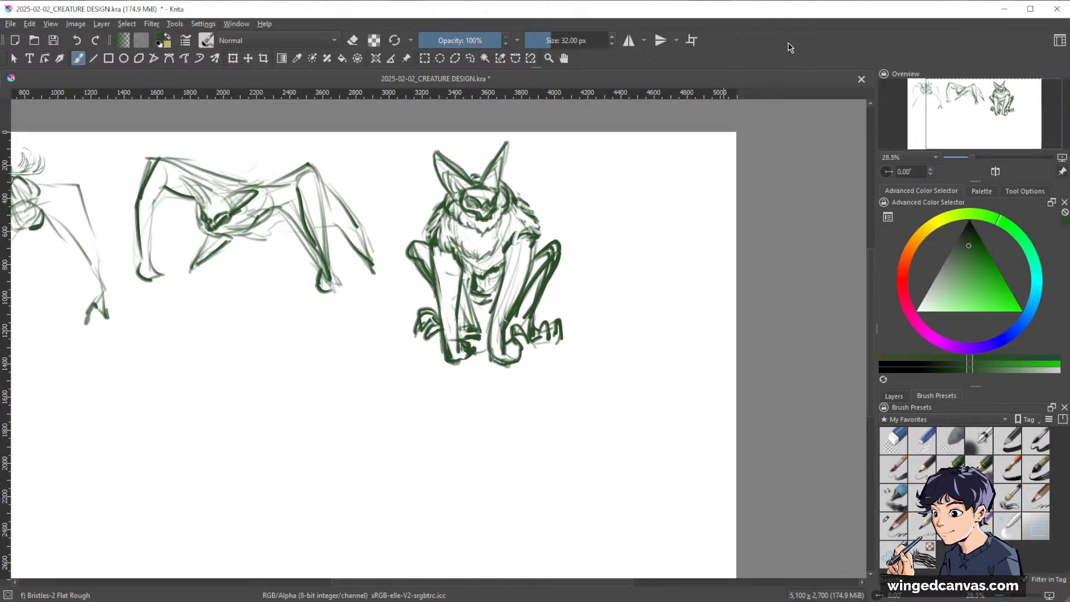
drag(492, 395, 733, 344)
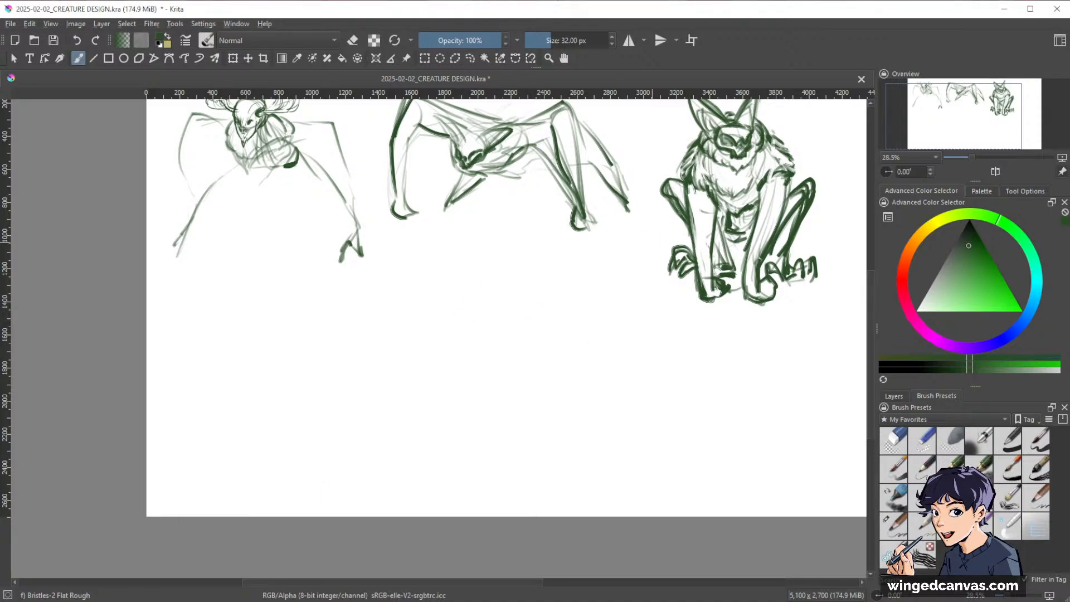
drag(658, 380, 711, 406)
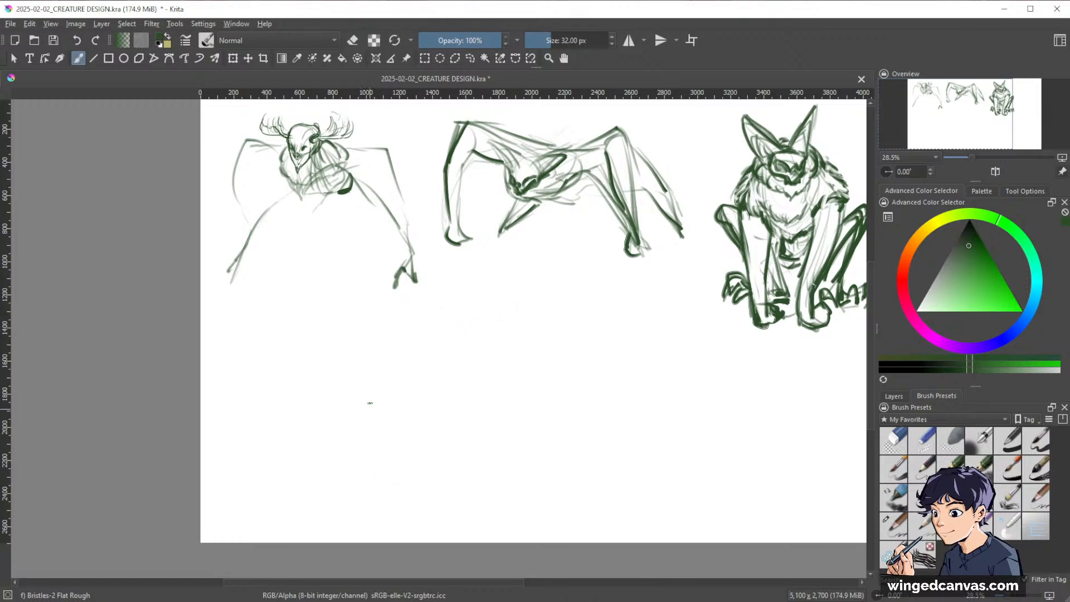
drag(350, 448, 328, 380)
mouse_move(341, 490)
mouse_down()
mouse_move(356, 474)
mouse_move(371, 478)
mouse_up()
key(space)
mouse_move(674, 367)
mouse_down()
mouse_move(526, 383)
mouse_move(523, 363)
mouse_move(683, 336)
mouse_up()
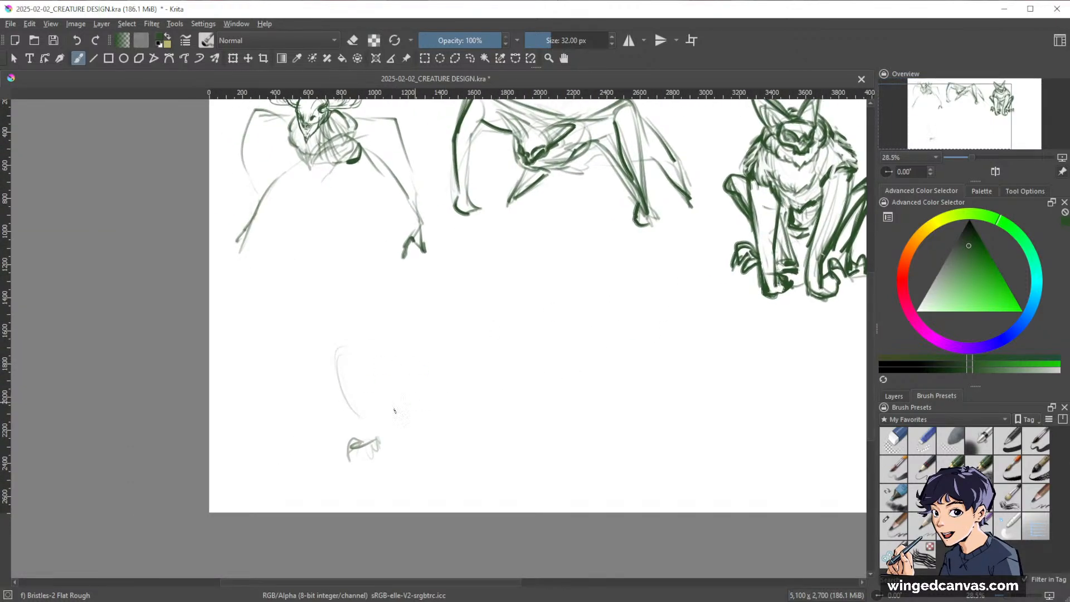
- Sketch the fourth creature's long arched body line, a loop above it, and an outstretched limb ending in a small bent foot
mouse_move(385, 374)
mouse_down()
mouse_move(486, 298)
mouse_move(357, 415)
mouse_up()
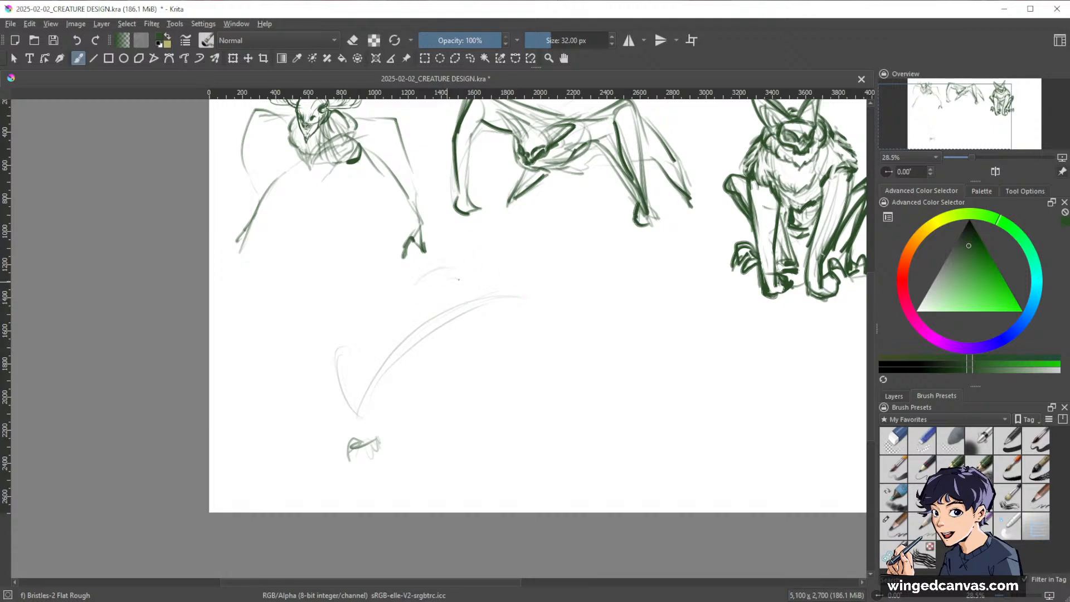
drag(431, 299, 444, 272)
mouse_move(485, 303)
mouse_down()
mouse_move(615, 382)
mouse_move(602, 375)
mouse_up()
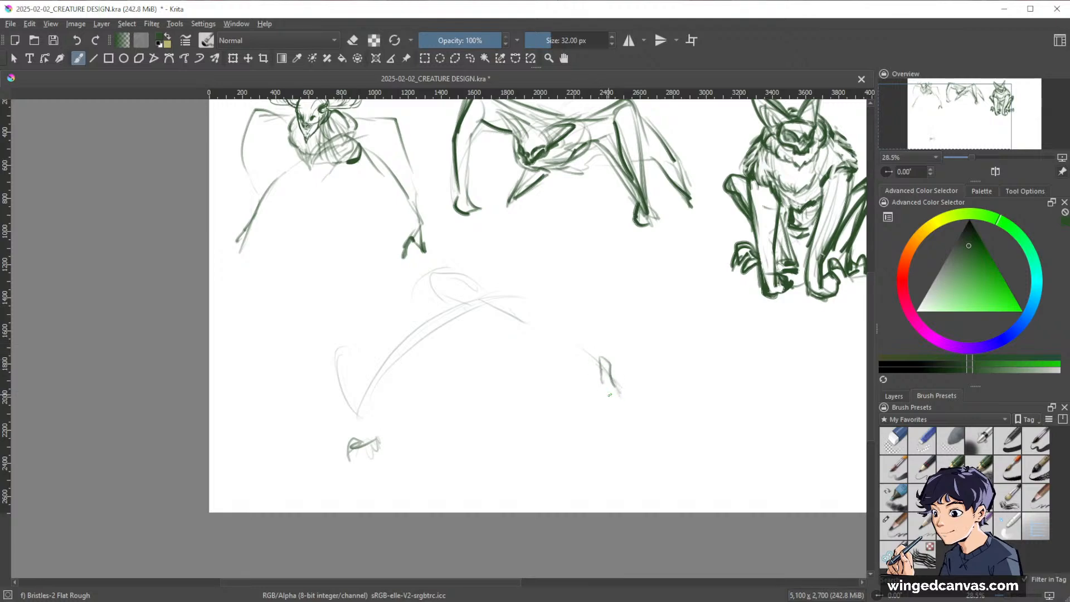
drag(541, 334, 614, 362)
drag(613, 362, 540, 324)
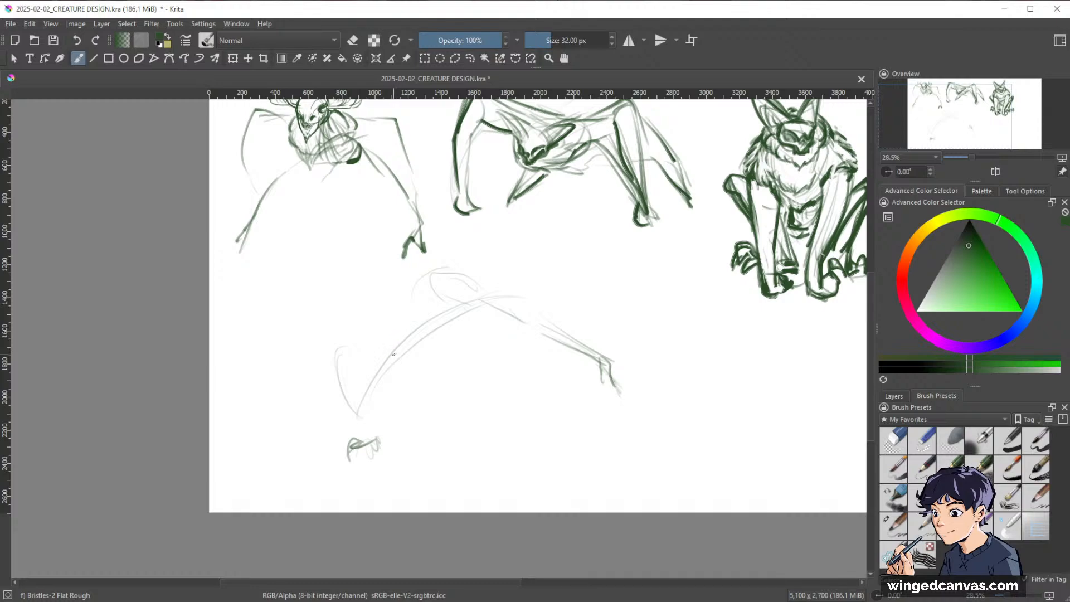
- Darken the fourth creature's bent hind leg from knee to clawed foot and rough in a clawed hand under its midsection
mouse_move(354, 355)
mouse_down()
mouse_move(354, 409)
mouse_move(380, 427)
mouse_up()
mouse_move(344, 386)
mouse_down()
mouse_move(372, 428)
mouse_move(355, 444)
mouse_up()
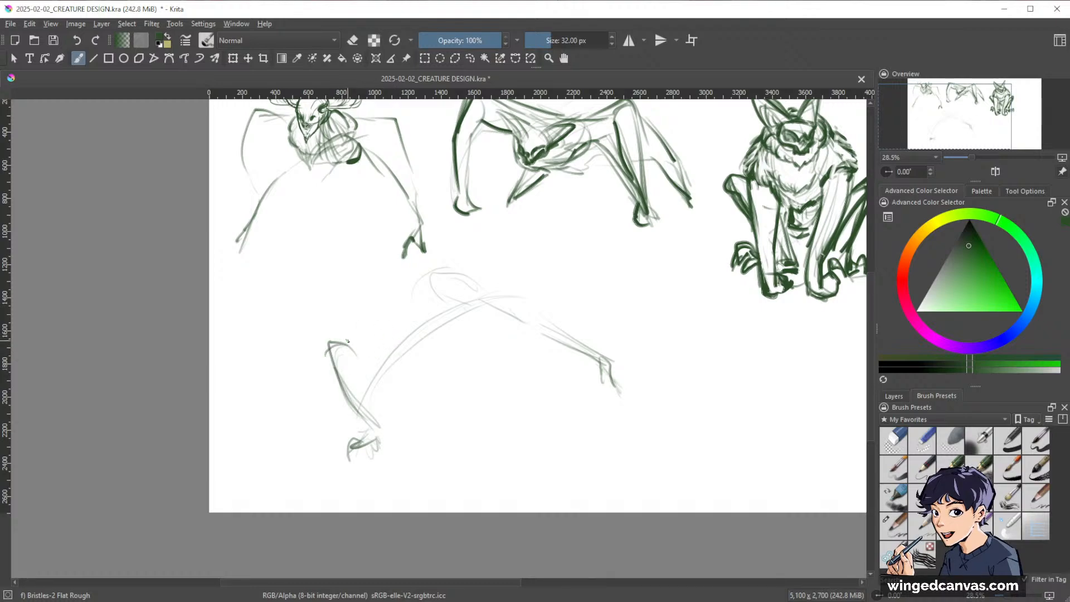
mouse_move(340, 340)
mouse_down()
mouse_move(334, 365)
mouse_move(375, 432)
mouse_up()
mouse_move(518, 321)
mouse_down()
mouse_move(526, 344)
mouse_move(516, 353)
mouse_move(539, 361)
mouse_move(524, 370)
mouse_move(501, 355)
mouse_move(552, 361)
mouse_up()
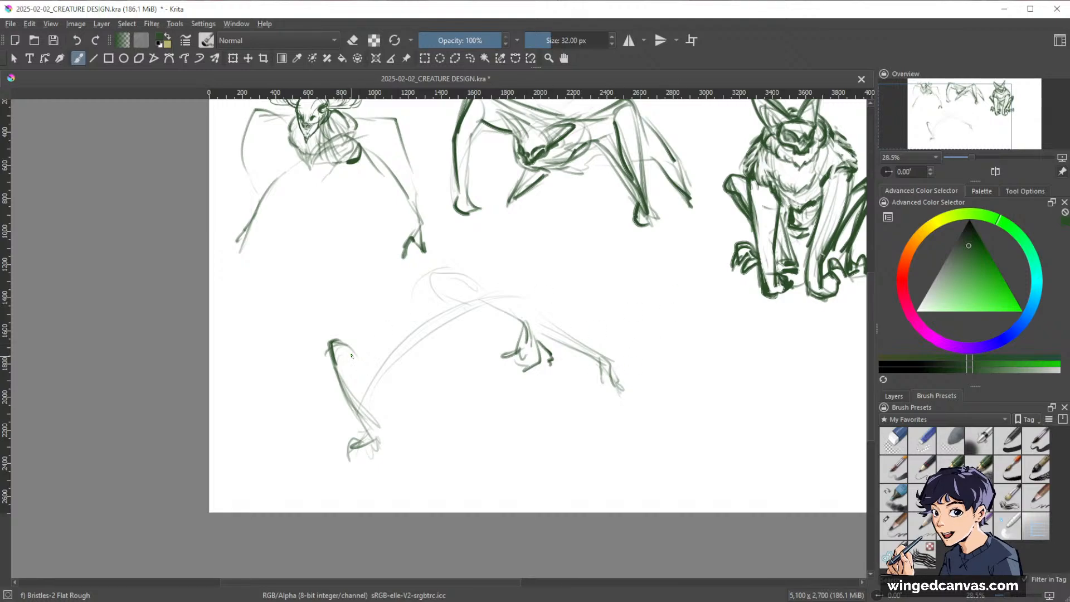
mouse_move(330, 341)
mouse_down()
mouse_move(365, 430)
mouse_move(360, 449)
mouse_up()
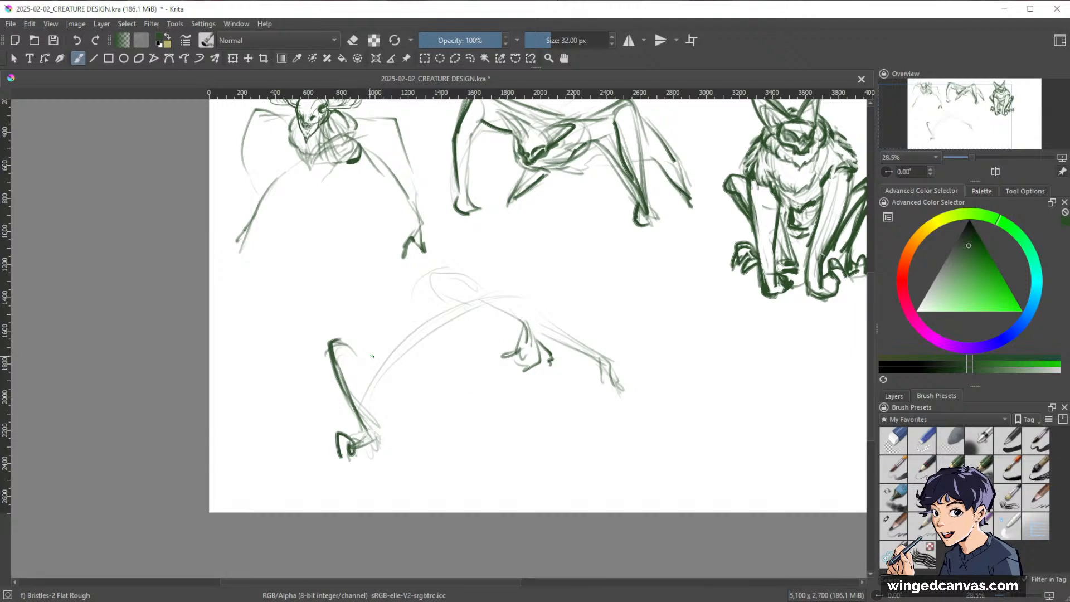
- Rough in the fourth creature's second hind leg with a light hip loop and short strokes running down the shin
mouse_move(361, 389)
mouse_down()
mouse_move(377, 353)
mouse_move(421, 414)
mouse_up()
drag(396, 366, 422, 406)
drag(405, 360, 418, 415)
drag(411, 388, 422, 439)
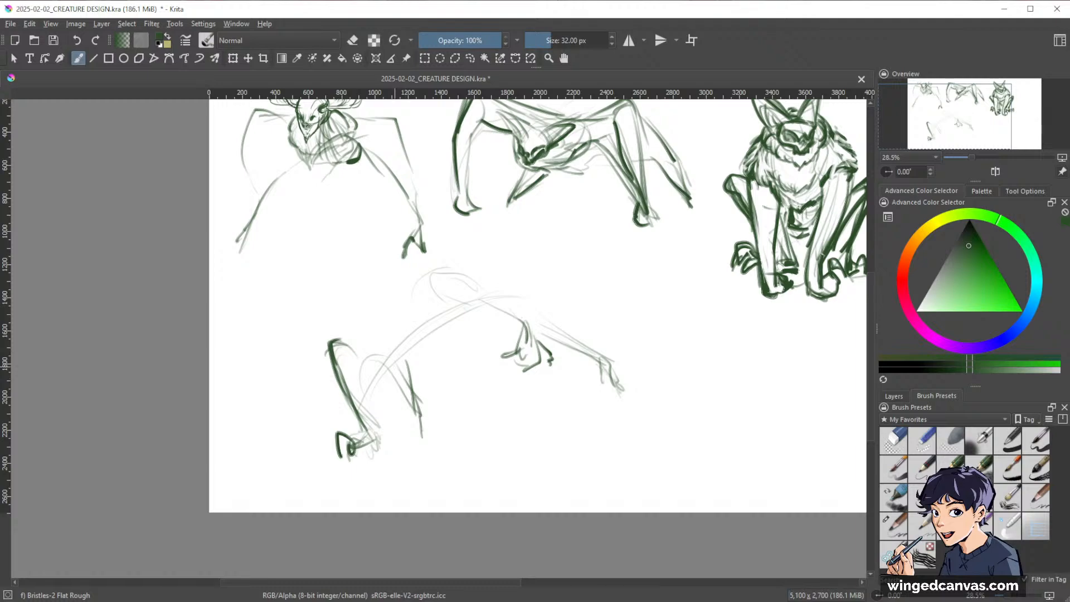
key(space)
drag(586, 403, 604, 400)
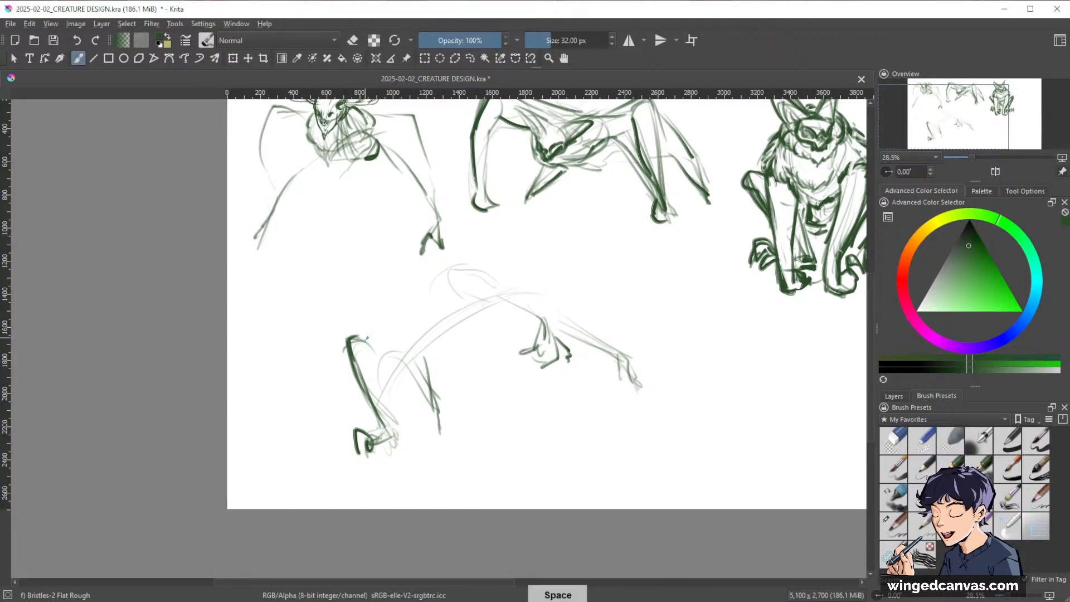
- Outline the thigh from the raised knee to a round hip and redraw the second hind leg at a wider slant
drag(355, 338, 394, 372)
mouse_move(356, 336)
mouse_down()
mouse_move(417, 389)
mouse_move(443, 370)
mouse_move(466, 421)
mouse_move(432, 386)
mouse_move(426, 402)
mouse_move(422, 364)
mouse_move(439, 367)
mouse_move(423, 391)
mouse_move(442, 431)
mouse_move(415, 361)
mouse_move(423, 369)
mouse_move(394, 377)
mouse_move(397, 355)
mouse_move(392, 369)
mouse_move(436, 376)
mouse_move(483, 448)
mouse_up()
key(e)
key(e)
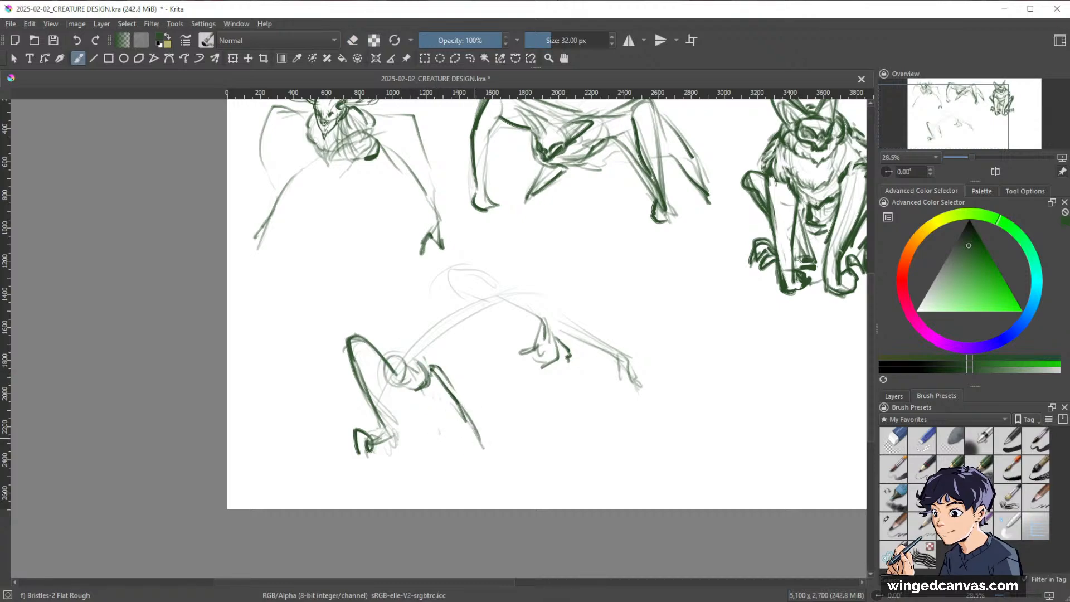
drag(439, 368, 481, 449)
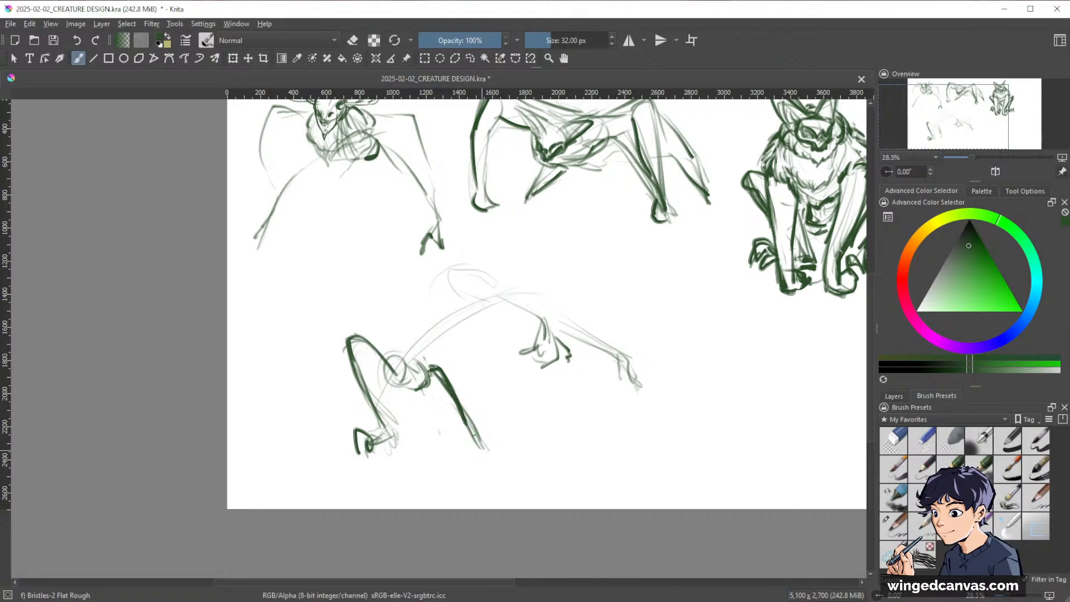
- Sketch the fourth creature's large oval ribcage, trim the end of the second hind leg and give it a flat foot
mouse_move(411, 333)
mouse_down()
mouse_move(396, 346)
mouse_move(461, 263)
mouse_up()
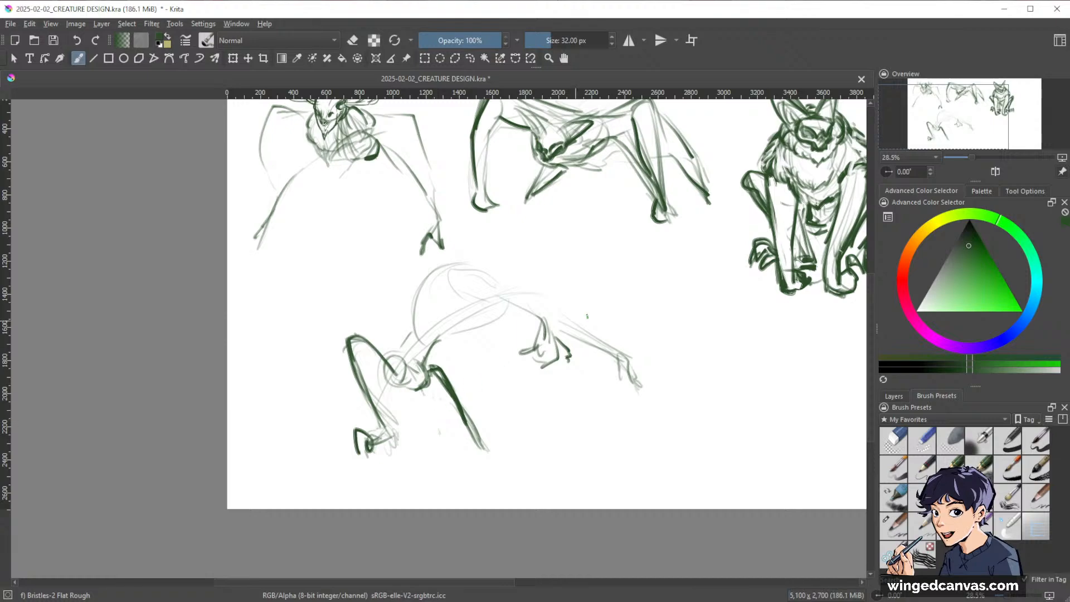
key(e)
mouse_move(487, 449)
mouse_down()
mouse_move(469, 429)
mouse_move(484, 424)
mouse_up()
key(e)
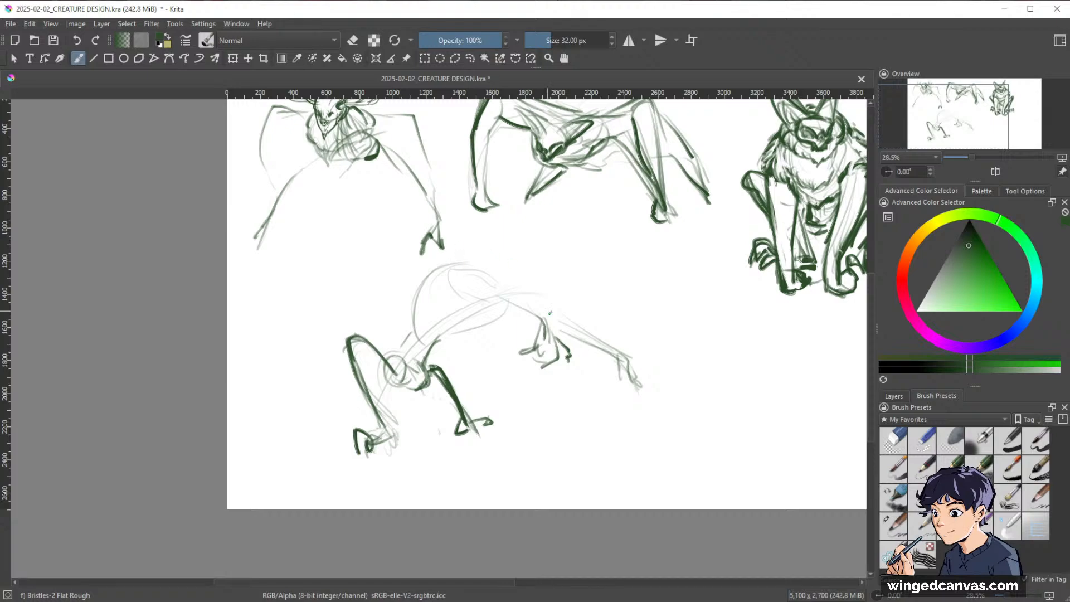
- Draw the fourth creature's bent near arm with its elbow raised above the back, erasing and reworking the hand below it
key(space)
drag(536, 264, 580, 282)
mouse_move(507, 279)
mouse_down()
mouse_move(463, 278)
mouse_move(449, 294)
mouse_move(471, 299)
mouse_up()
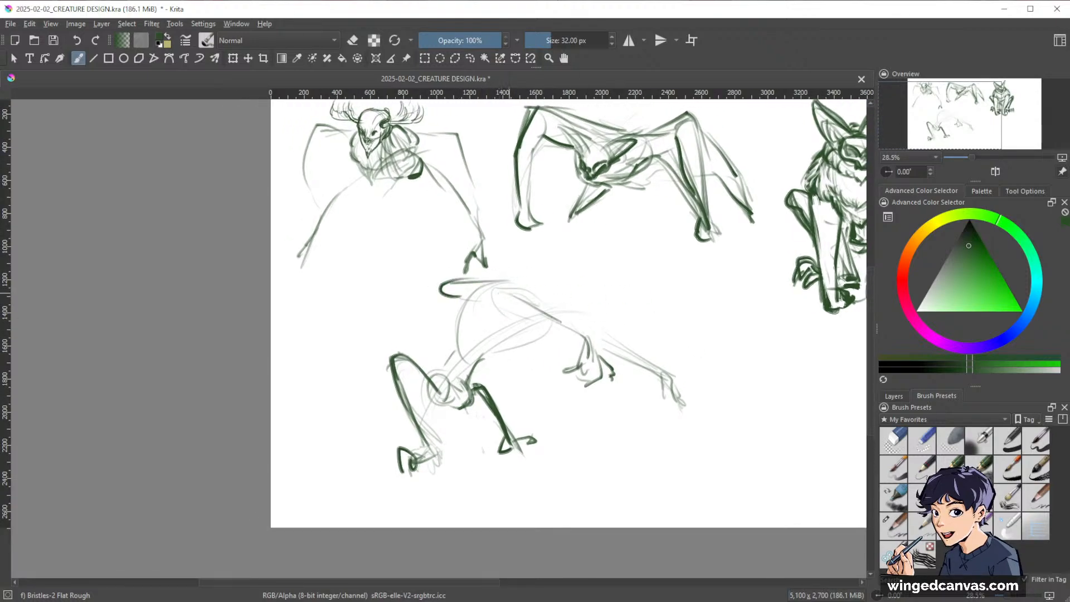
key(e)
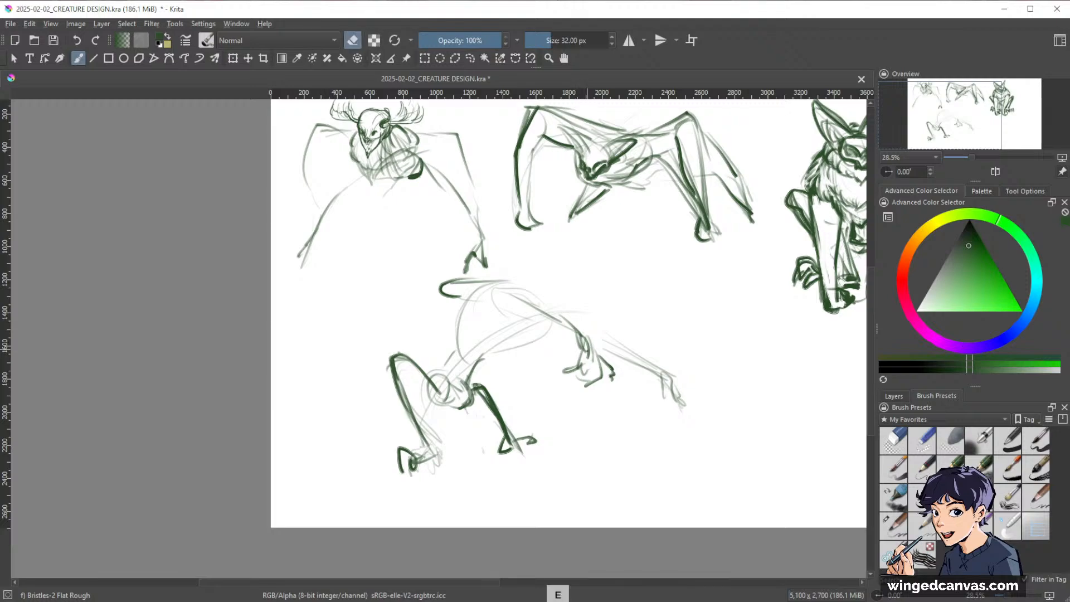
mouse_move(586, 341)
mouse_down()
mouse_move(610, 372)
mouse_move(600, 387)
mouse_move(584, 345)
mouse_move(580, 365)
mouse_move(566, 367)
mouse_up()
key(e)
drag(454, 300, 560, 332)
drag(672, 301, 657, 307)
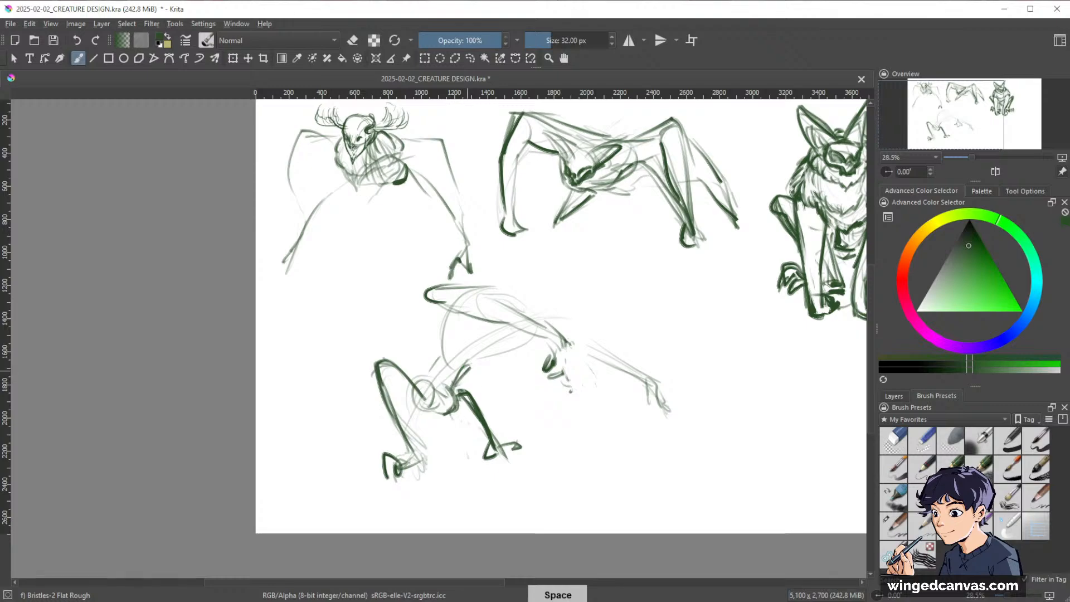
- Connect the back to the hips with a curved stroke and thicken the bent hind leg and pelvis contours
drag(439, 346, 422, 360)
drag(378, 390, 426, 386)
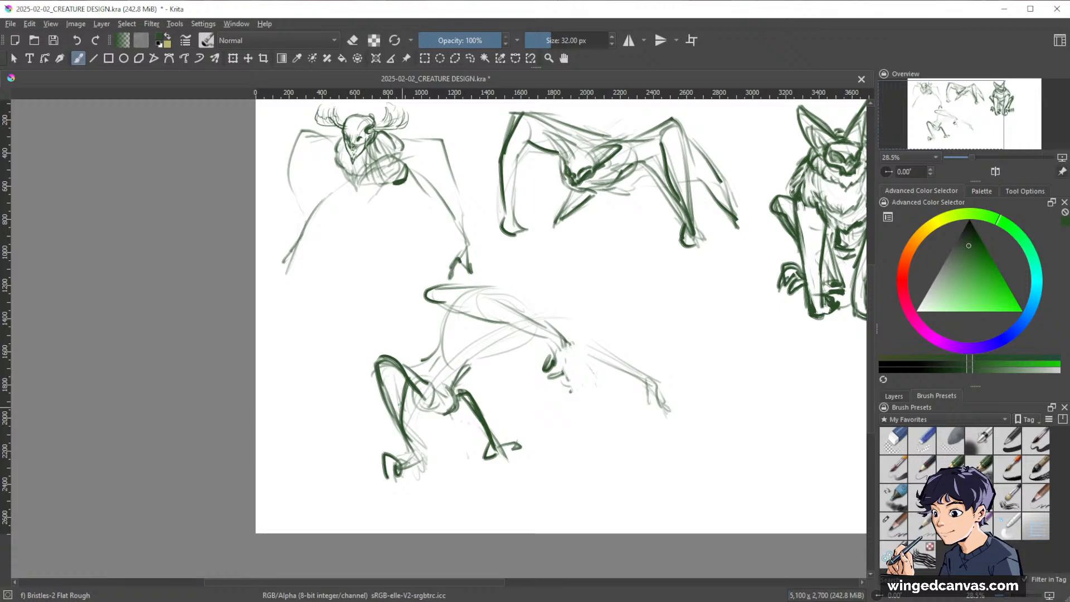
mouse_move(410, 398)
mouse_down()
mouse_move(431, 417)
mouse_move(458, 408)
mouse_move(433, 414)
mouse_up()
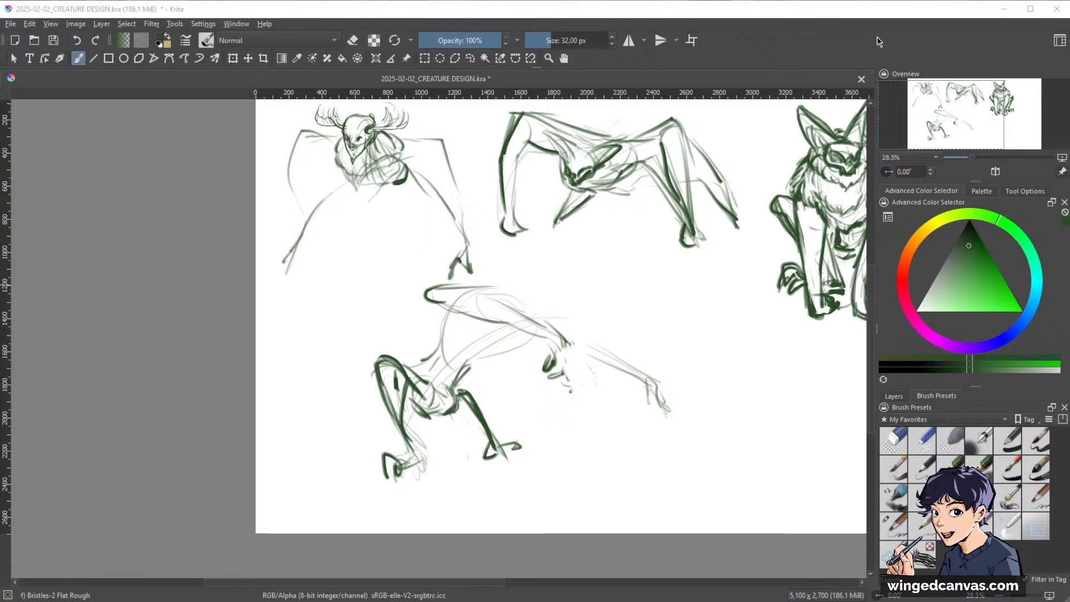
- Draw the fourth creature's back line from the hips up to the shoulders and a lighter belly line beneath it
key(space)
drag(628, 293, 630, 300)
mouse_move(437, 357)
mouse_down()
mouse_move(425, 368)
mouse_move(499, 297)
mouse_move(540, 292)
mouse_up()
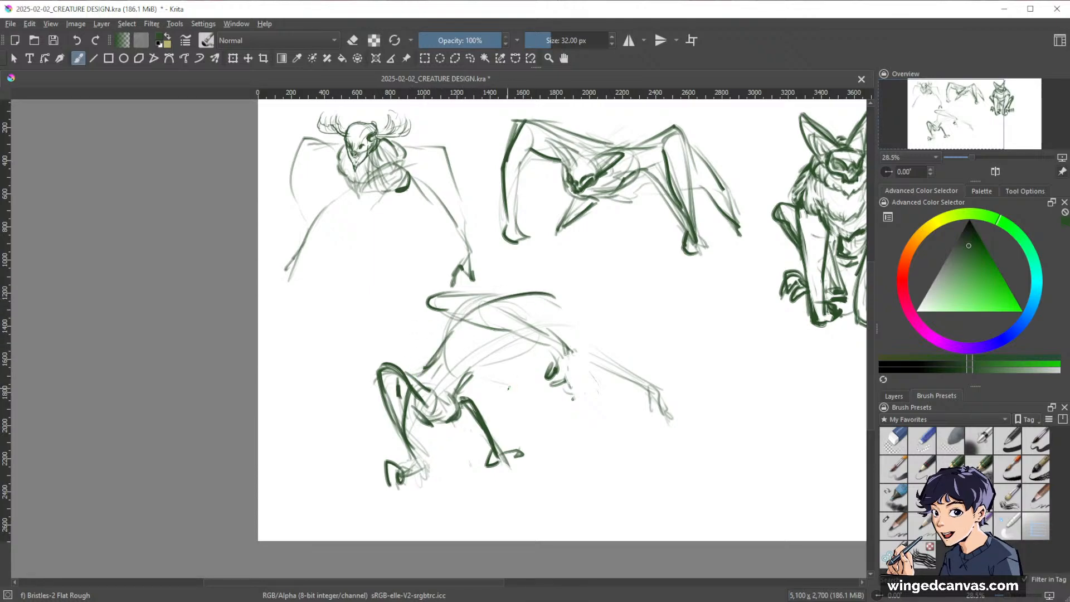
drag(471, 374, 535, 371)
drag(639, 310, 626, 316)
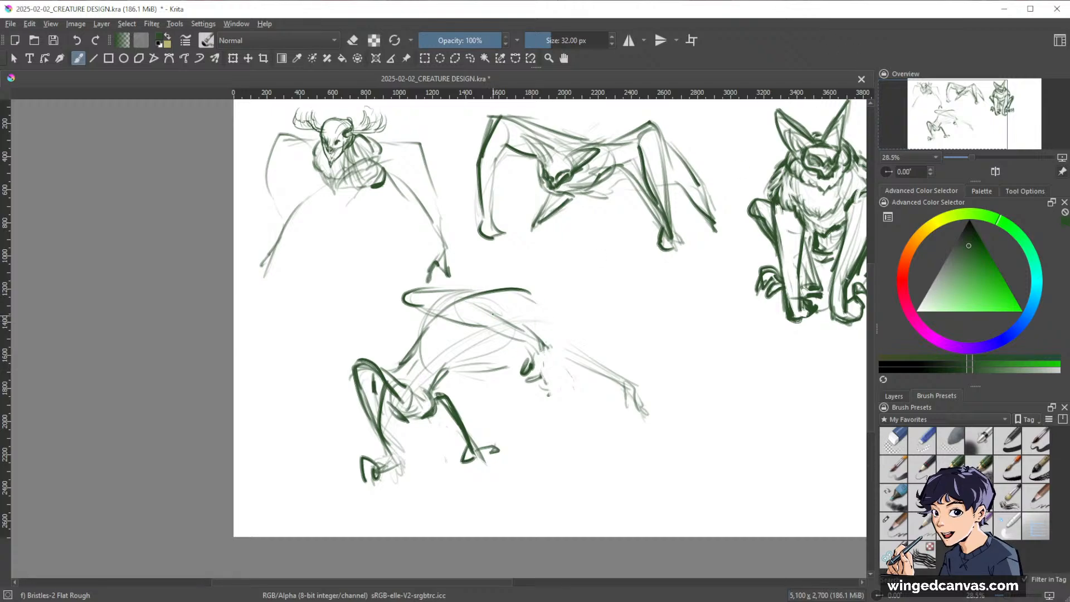
- Darken the underside of the bent near arm and outline the narrow waist from the elbow to the hips
drag(423, 308, 506, 336)
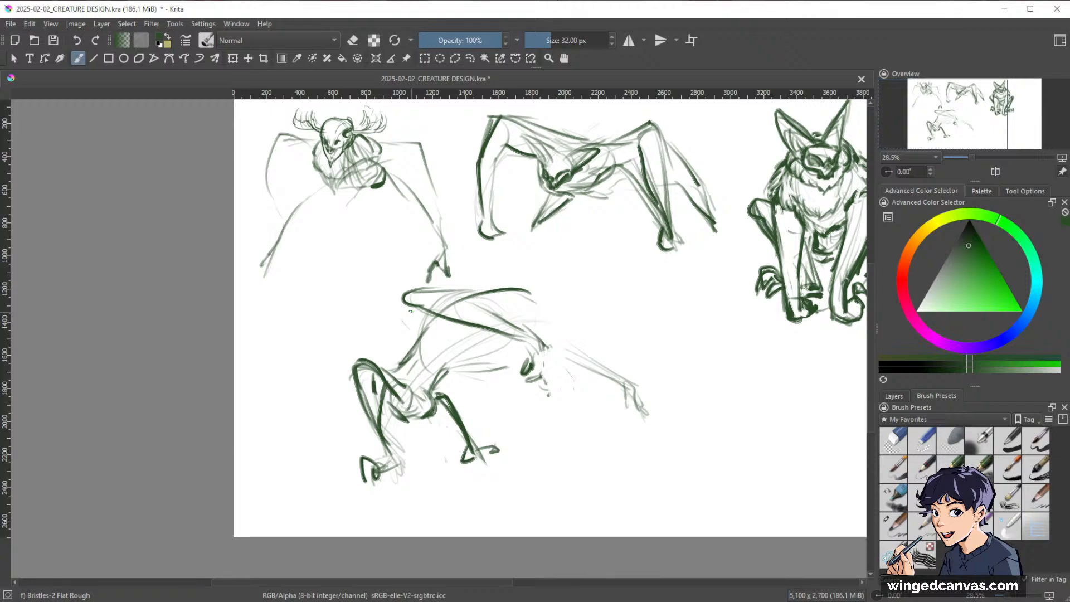
drag(411, 311, 436, 334)
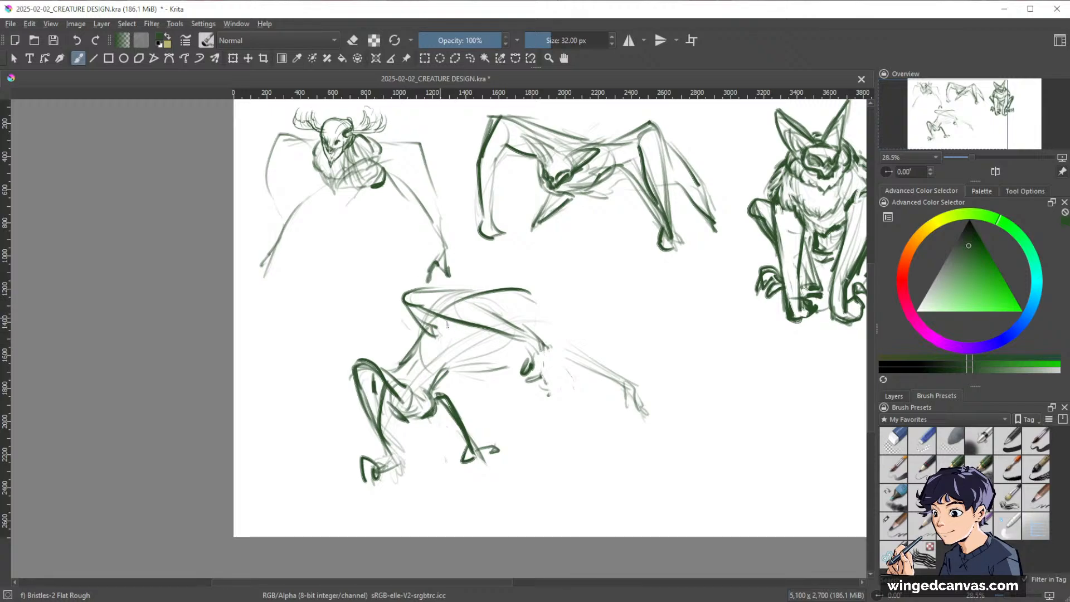
mouse_move(447, 322)
mouse_down()
mouse_move(386, 380)
mouse_move(409, 355)
mouse_up()
drag(400, 364, 385, 379)
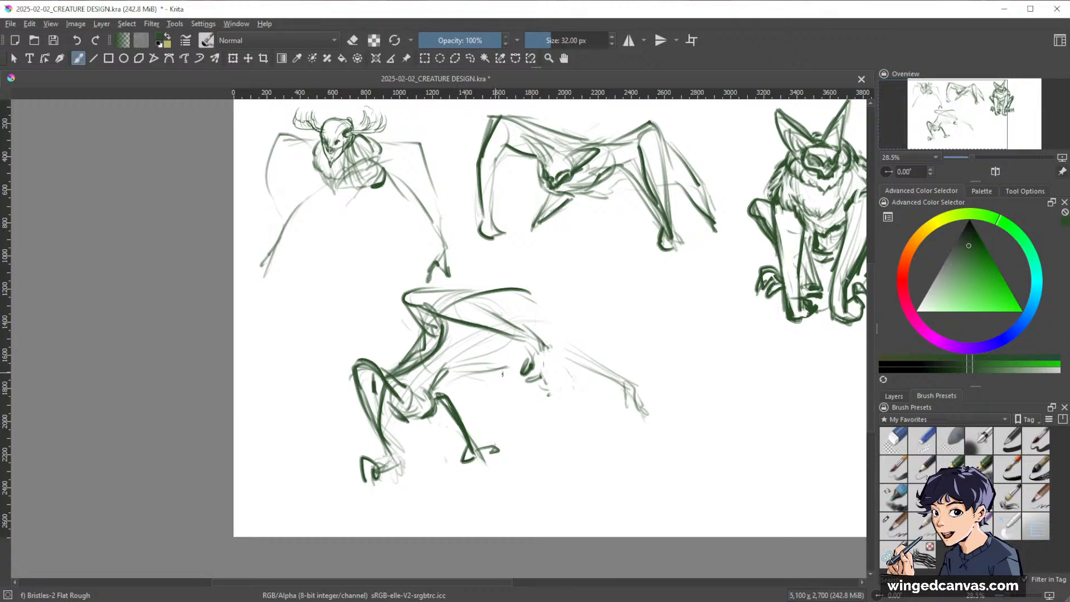
- Extend the belly line toward the outstretched arm and block in the rounded chest and head with broad curves
drag(527, 376, 598, 364)
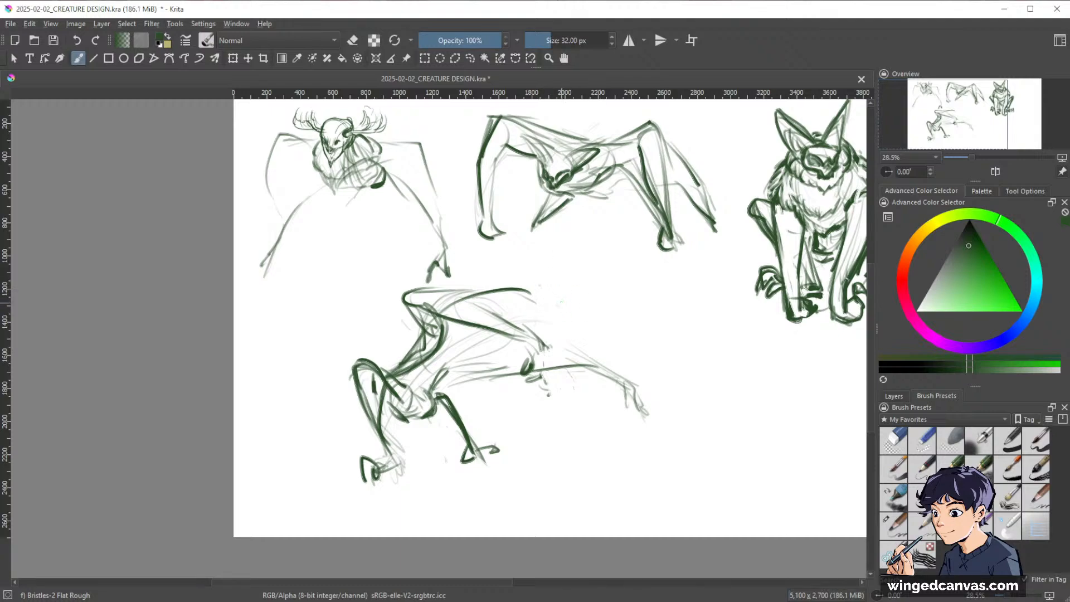
drag(561, 301, 519, 283)
drag(463, 365, 532, 377)
mouse_move(561, 310)
mouse_down()
mouse_move(555, 366)
mouse_move(522, 382)
mouse_up()
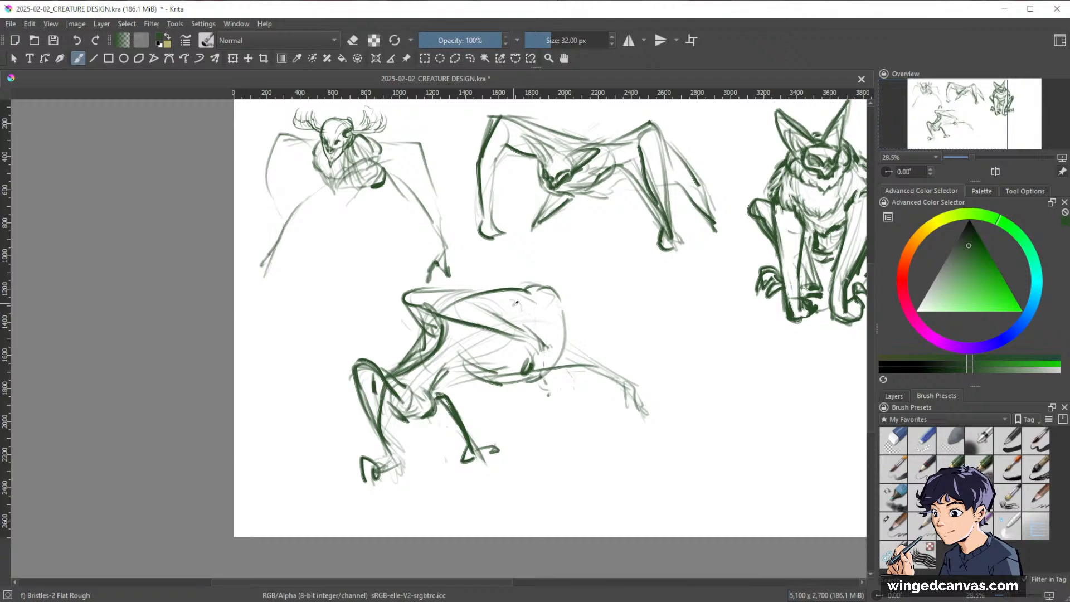
- Add the fourth creature's rounded shoulder, the front edge of its head and a dark pointed hand on the near arm
mouse_move(529, 285)
mouse_down()
mouse_move(496, 287)
mouse_move(504, 300)
mouse_move(494, 281)
mouse_up()
mouse_move(569, 301)
mouse_down()
mouse_move(589, 340)
mouse_move(581, 361)
mouse_move(535, 379)
mouse_move(549, 379)
mouse_move(558, 411)
mouse_move(534, 363)
mouse_move(554, 396)
mouse_up()
key(e)
key(e)
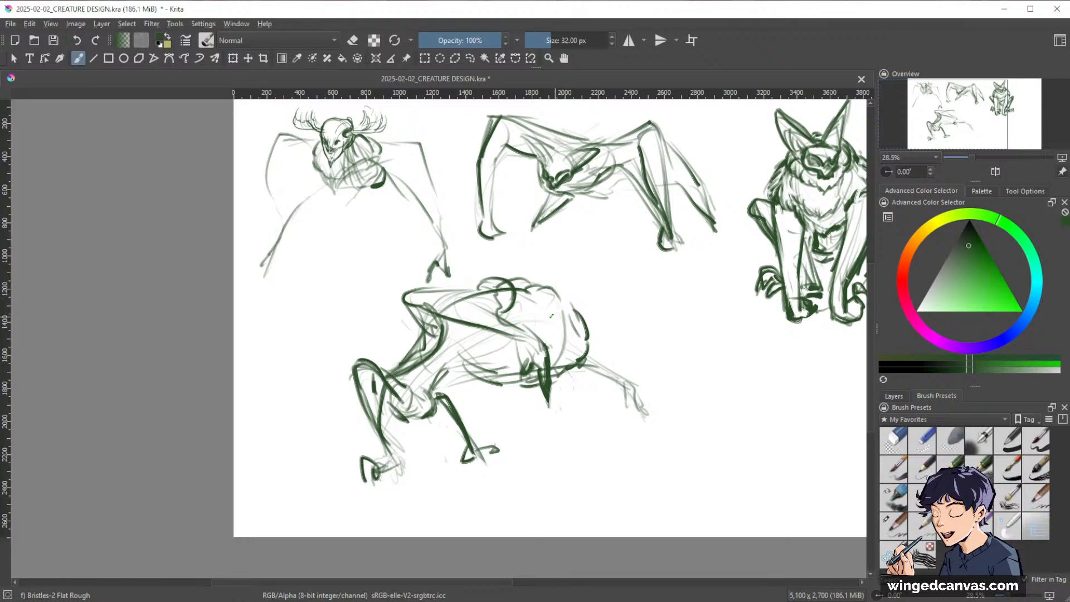
- Strengthen the fourth creature's lower belly, waist and hind leg lines with darker overlapping strokes
mouse_move(468, 366)
mouse_down()
mouse_move(513, 382)
mouse_move(433, 392)
mouse_move(466, 366)
mouse_up()
mouse_move(469, 365)
mouse_down()
mouse_move(473, 333)
mouse_move(463, 354)
mouse_move(392, 367)
mouse_up()
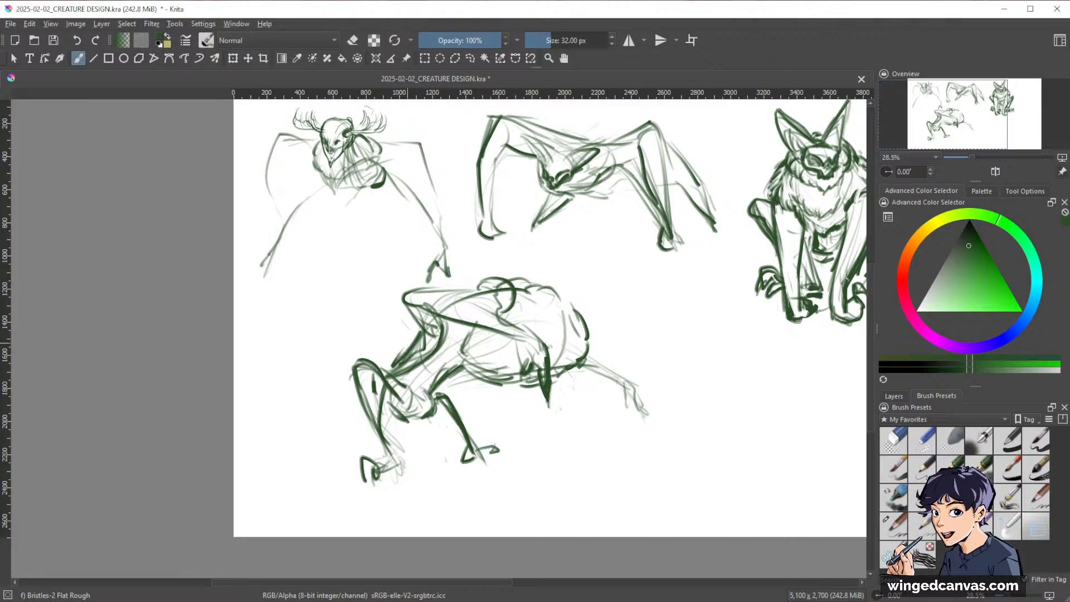
drag(420, 331, 387, 369)
drag(372, 357, 398, 381)
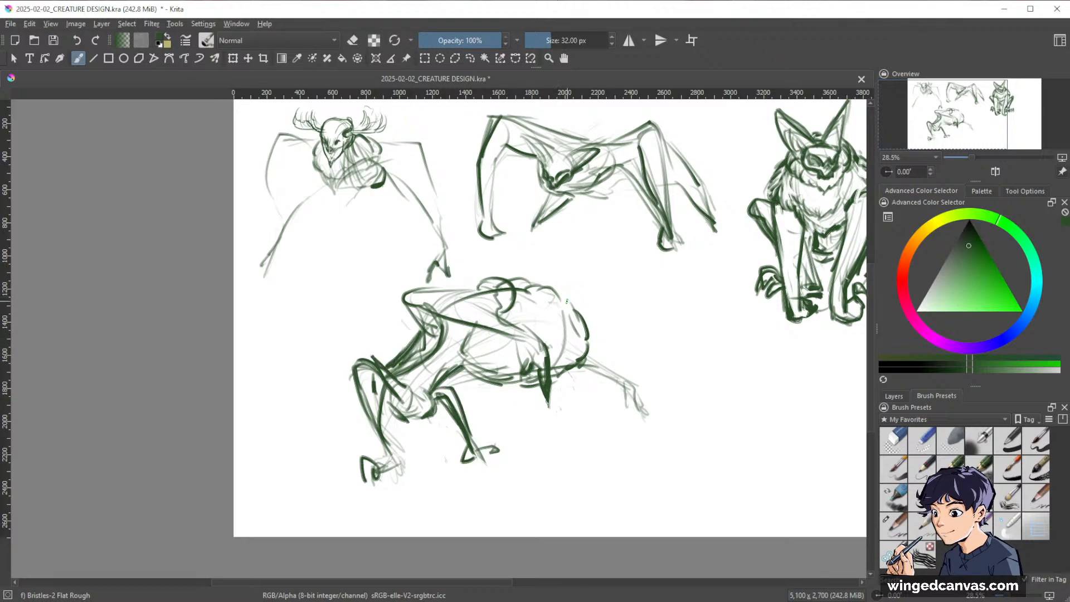
- Sketch a tall ear on the fourth creature's head, darken the jaw and mark the eye sockets
mouse_move(533, 306)
mouse_down()
mouse_move(532, 260)
mouse_move(573, 308)
mouse_move(589, 301)
mouse_move(589, 347)
mouse_move(567, 336)
mouse_move(591, 353)
mouse_move(578, 367)
mouse_up()
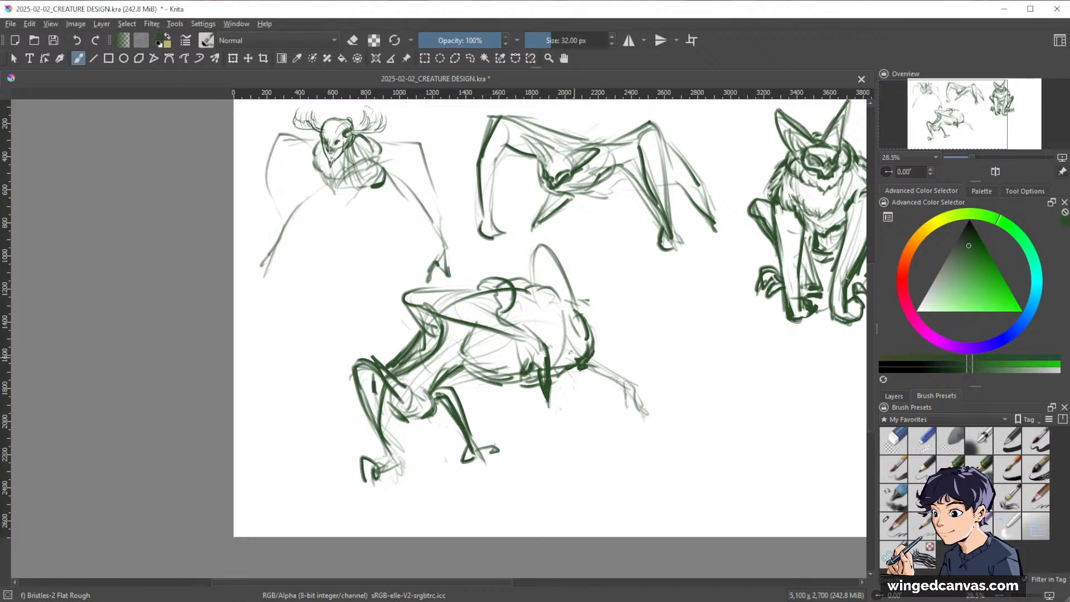
drag(562, 322, 577, 374)
drag(560, 346, 566, 359)
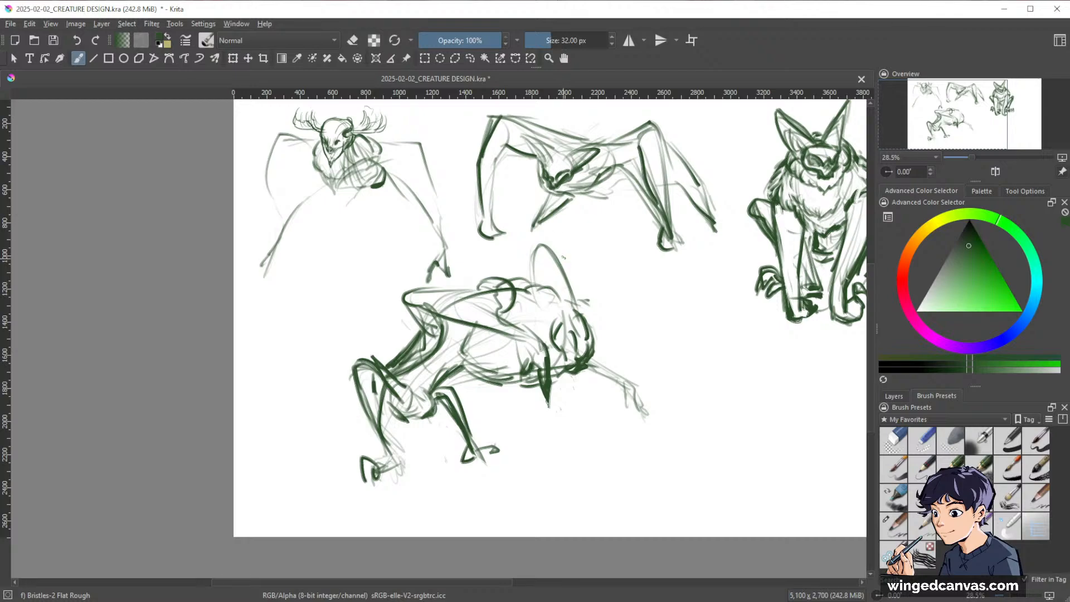
- Draw a pointed ear farther forward with an inner fold, erase the earlier ear, and darken the eye socket and nose
mouse_move(566, 250)
mouse_down()
mouse_move(547, 307)
mouse_move(586, 315)
mouse_up()
key(e)
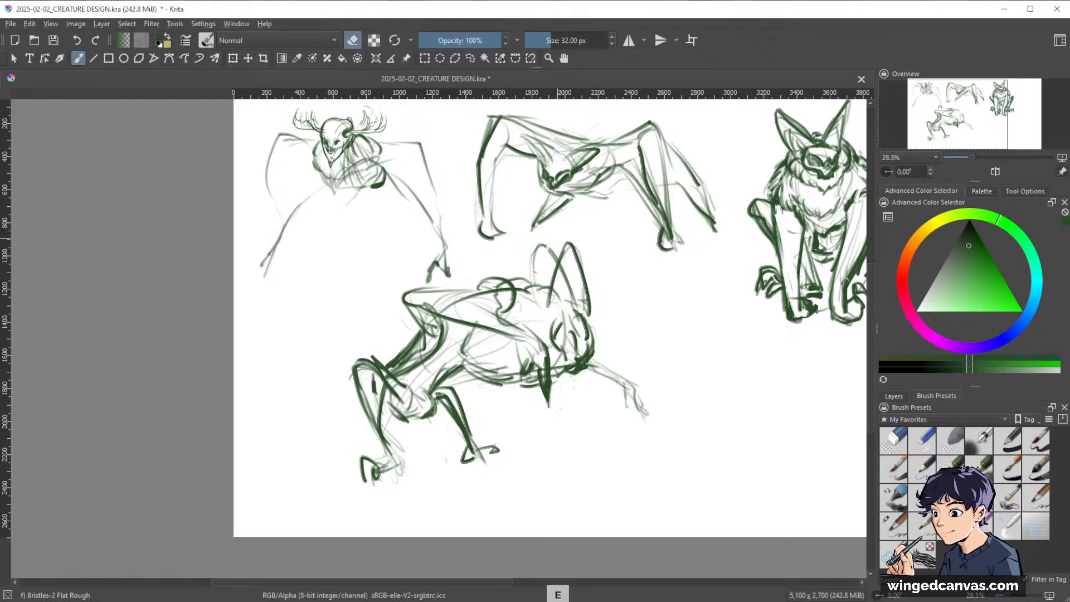
mouse_move(540, 245)
mouse_down()
mouse_move(533, 279)
mouse_move(554, 259)
mouse_move(574, 304)
mouse_up()
key(e)
drag(576, 264, 579, 313)
drag(573, 274, 559, 308)
mouse_move(571, 292)
mouse_down()
mouse_move(566, 306)
mouse_move(596, 350)
mouse_move(556, 351)
mouse_move(575, 335)
mouse_move(574, 355)
mouse_move(592, 359)
mouse_move(584, 355)
mouse_up()
key(space)
key(e)
key(e)
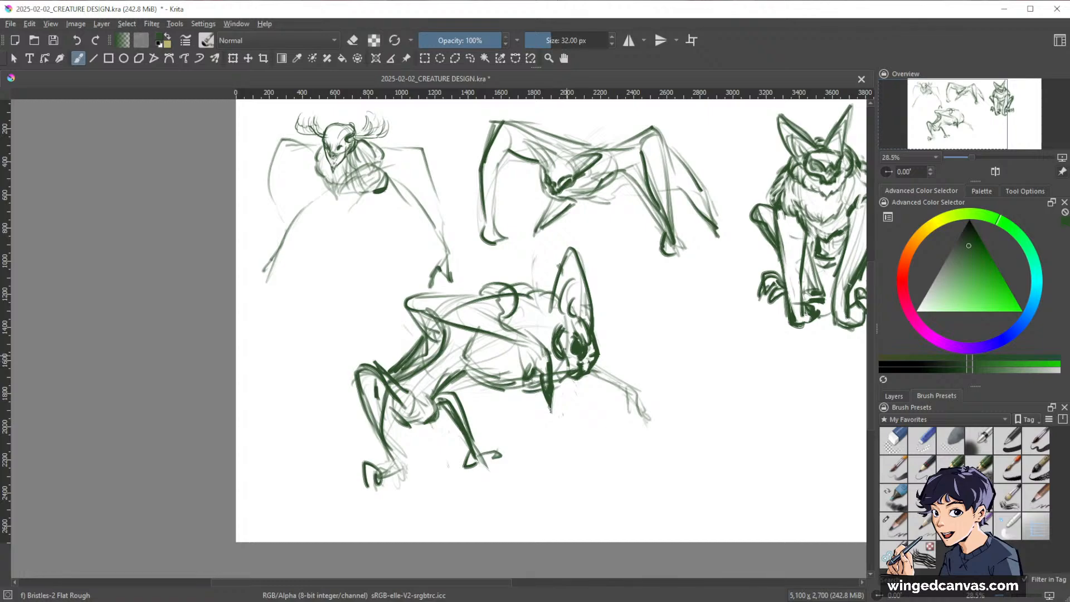
- Add tufted strokes behind the fourth creature's head and under its jaw, and sketch the far ear lightly
mouse_move(530, 323)
mouse_down()
mouse_move(543, 290)
mouse_move(547, 333)
mouse_up()
drag(540, 327, 548, 346)
drag(573, 381, 557, 391)
drag(573, 380, 553, 394)
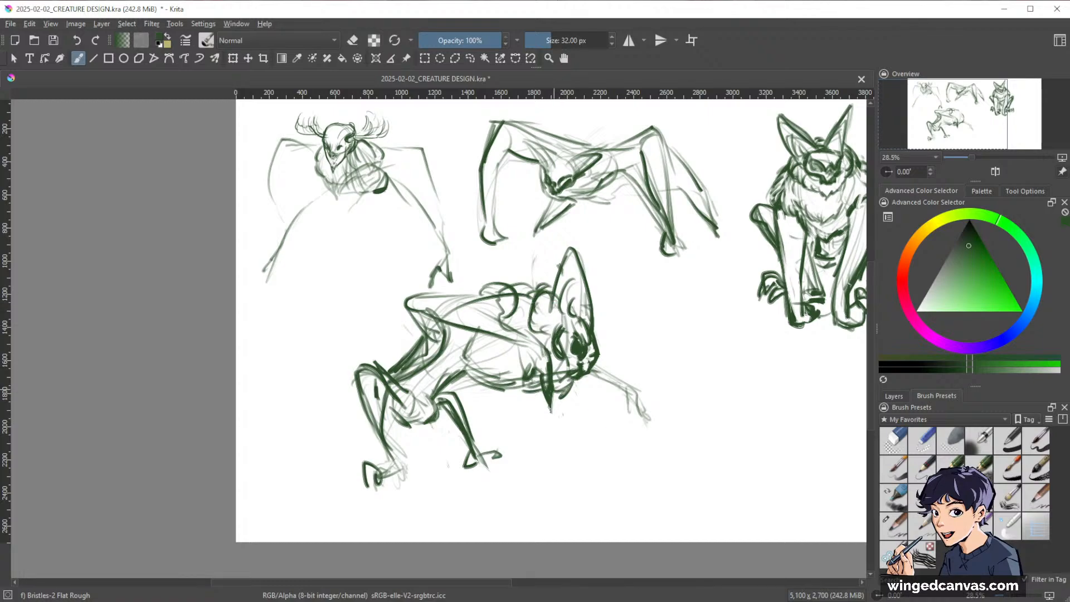
drag(604, 260, 597, 327)
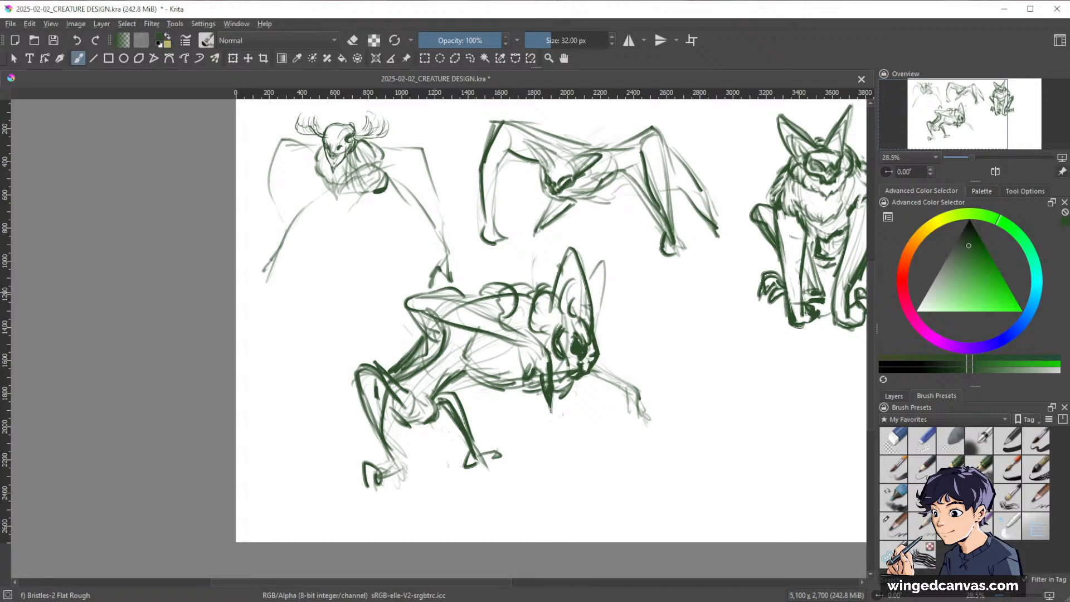
key(space)
drag(478, 294, 480, 242)
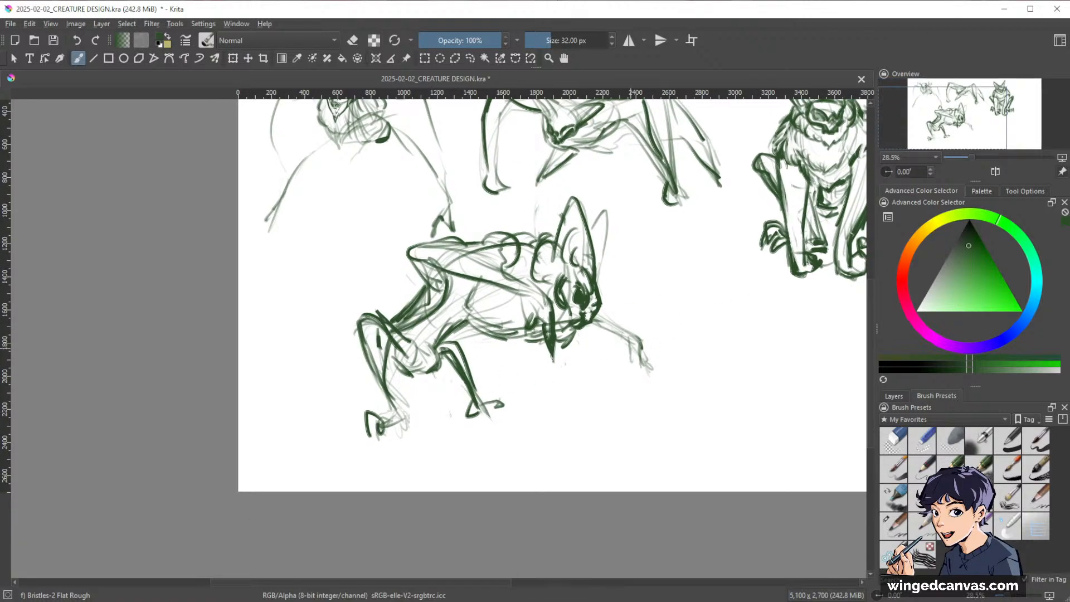
key(space)
drag(524, 379, 619, 416)
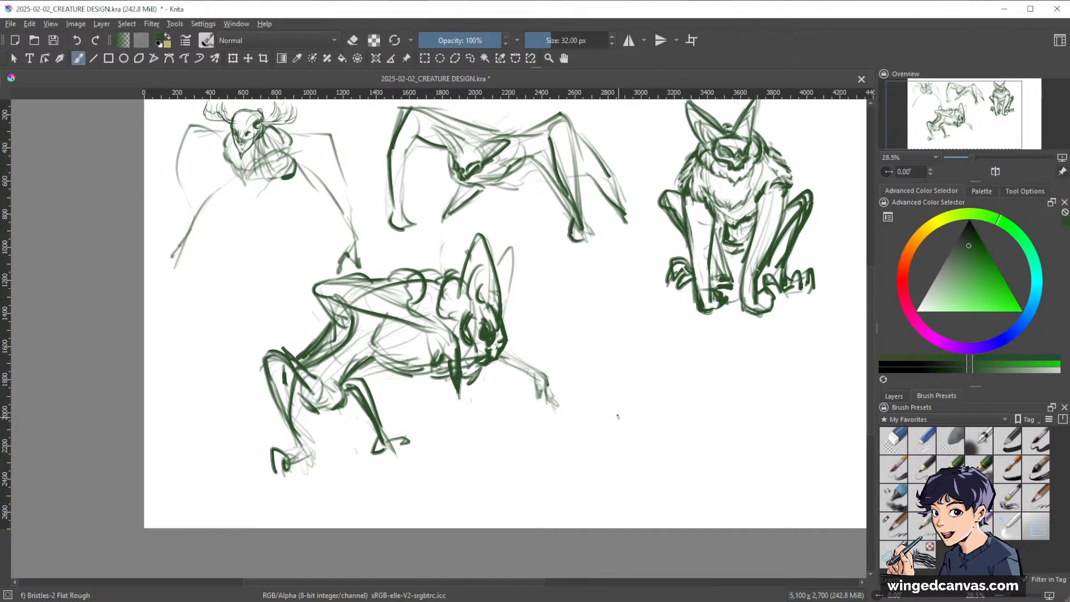
key(space)
drag(376, 418, 385, 423)
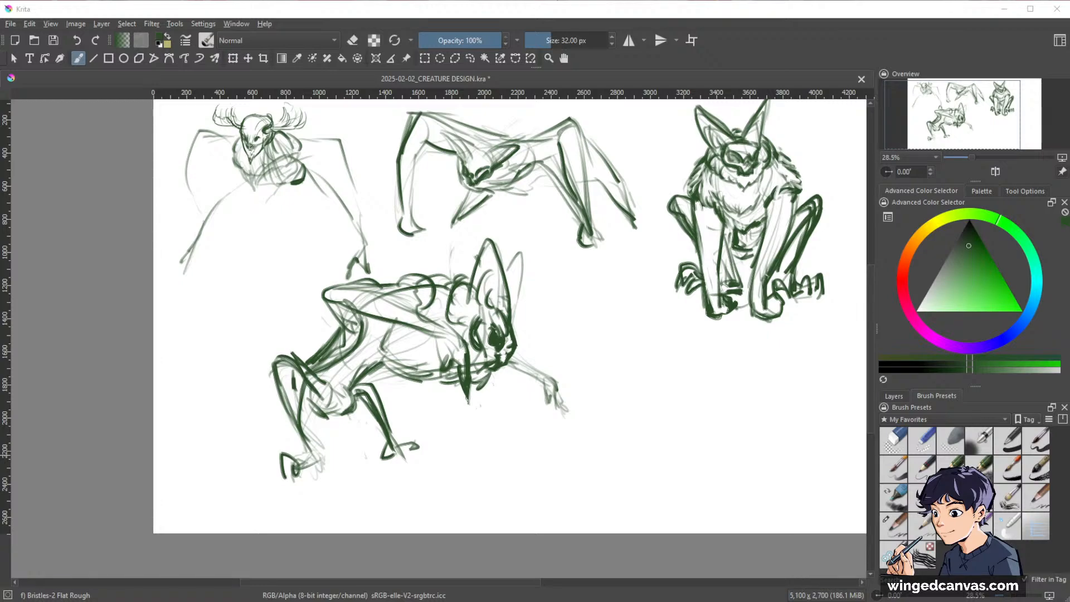
click(788, 45)
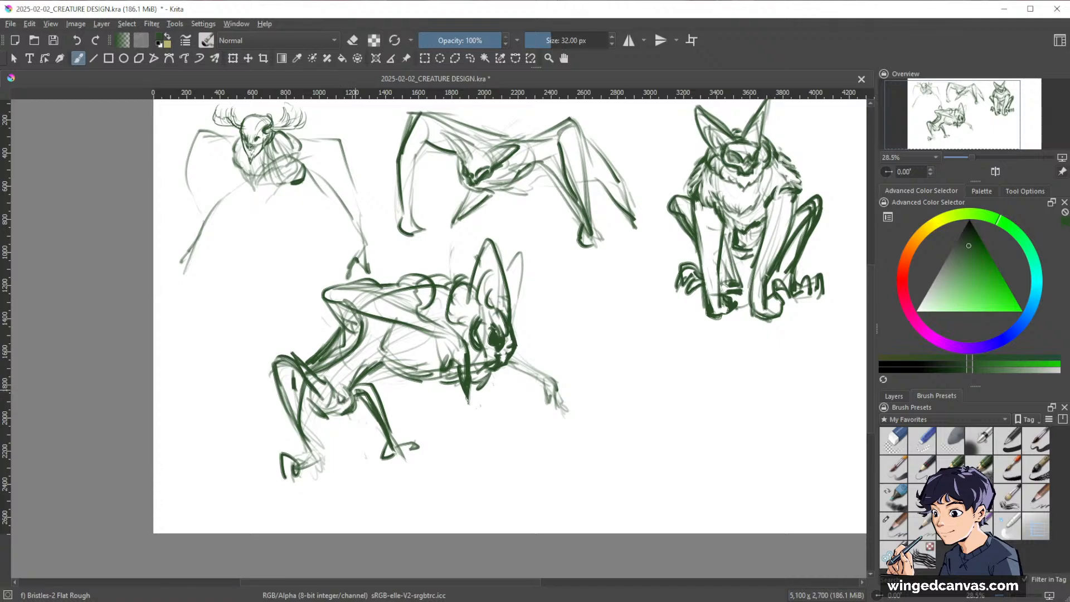
key(space)
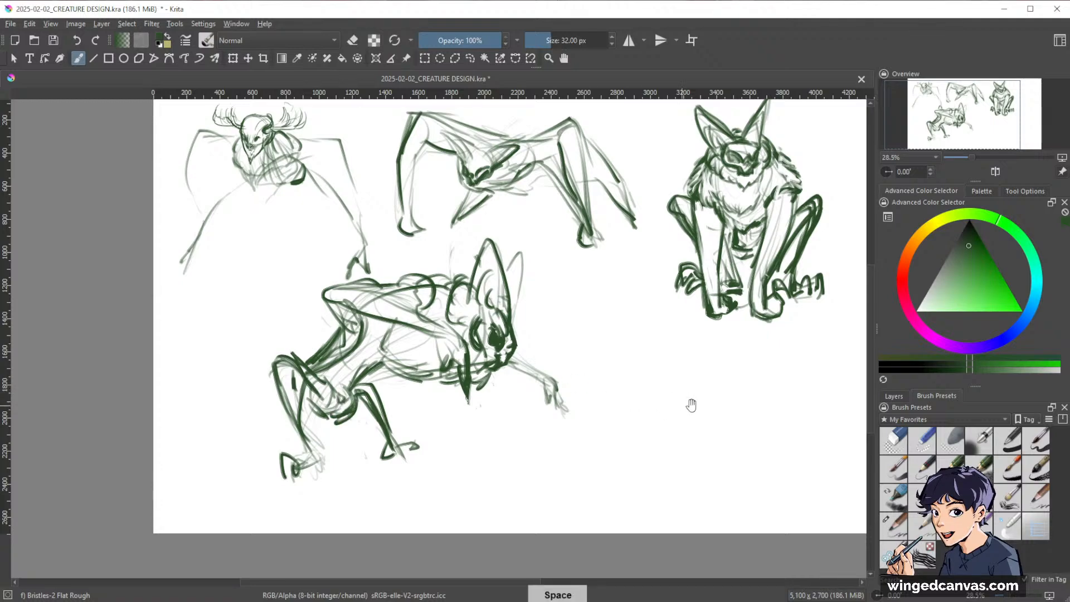
drag(691, 405, 662, 423)
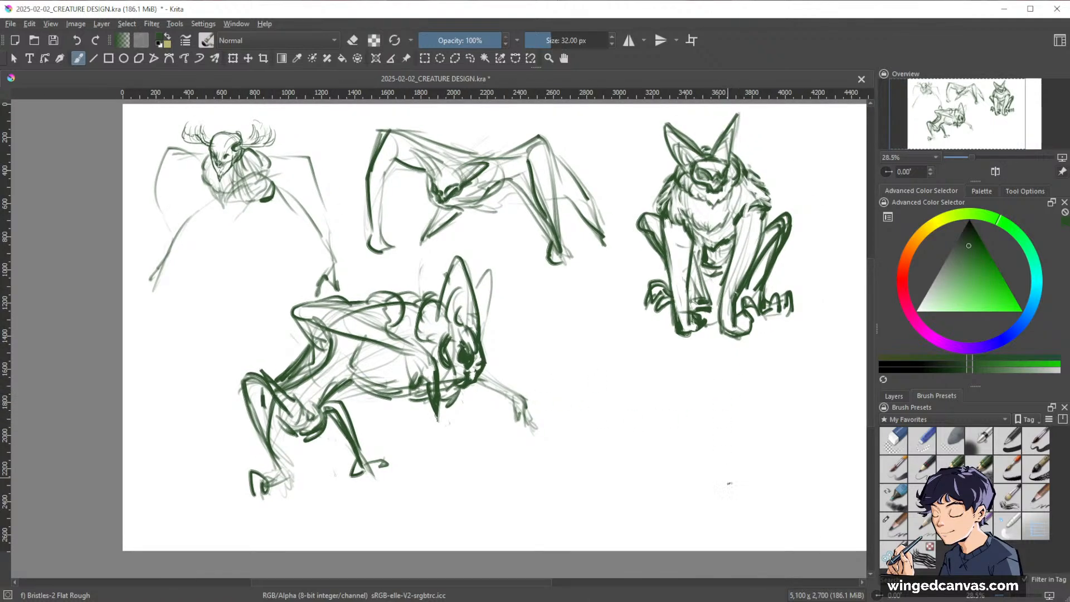
key(space)
drag(748, 408, 618, 428)
right_click(683, 386)
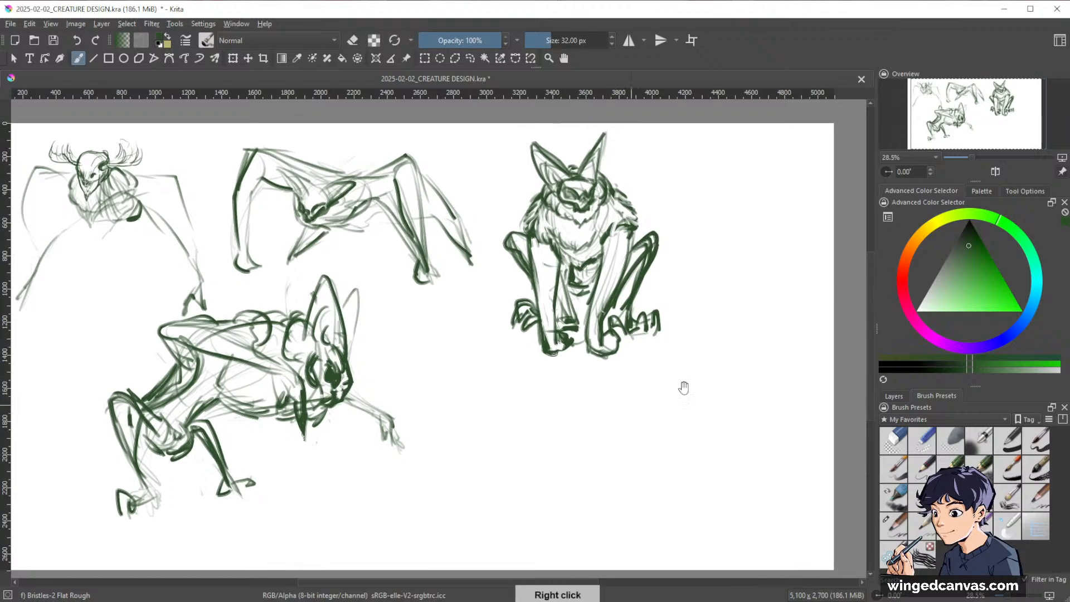
key(space)
drag(763, 348, 737, 330)
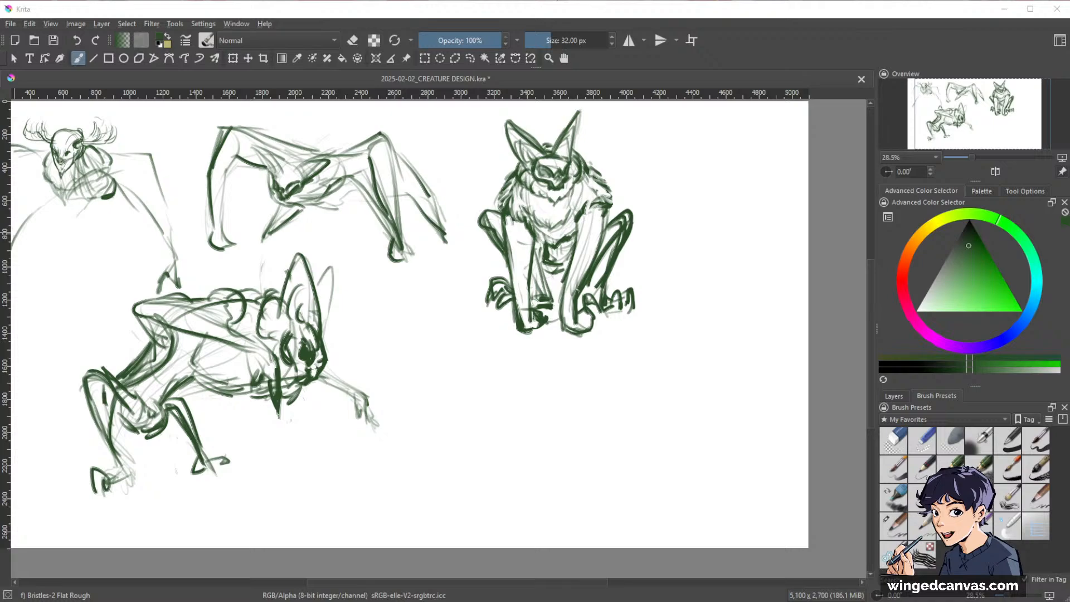
- Select the seated third creature, scale it down slightly, apply the transform and deselect
drag(615, 382, 682, 411)
key(l)
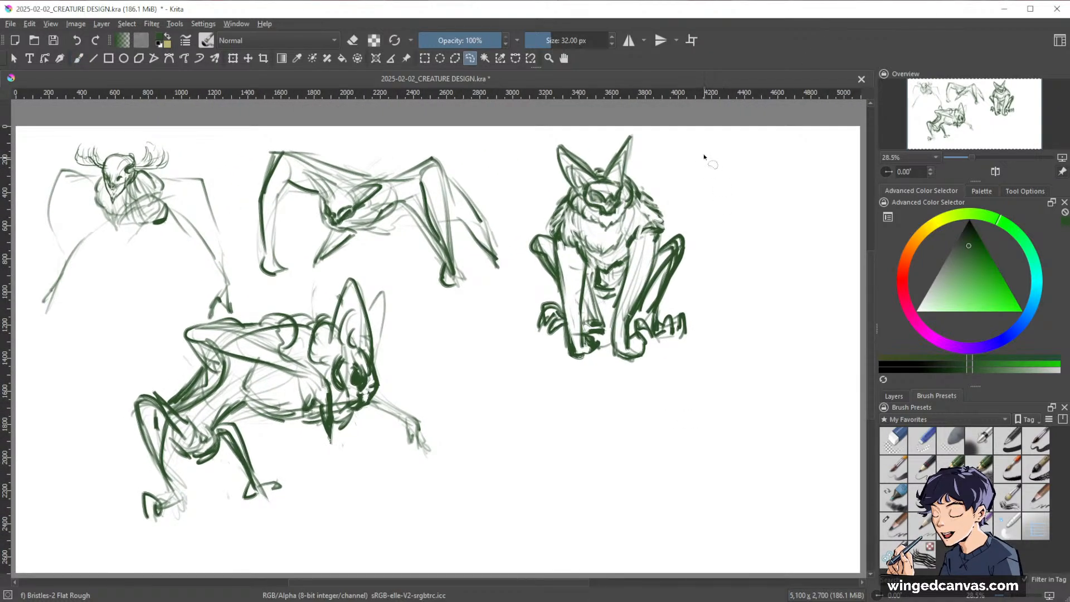
mouse_move(703, 157)
mouse_down()
mouse_move(523, 207)
mouse_move(756, 239)
mouse_move(734, 233)
mouse_up()
key(ctrl+t)
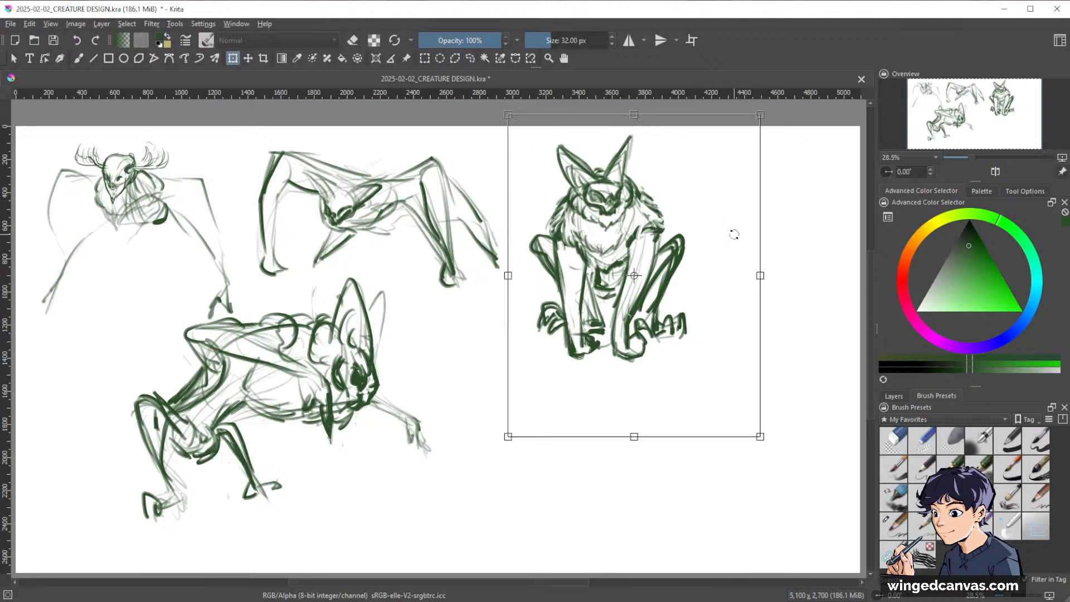
drag(634, 437, 635, 410)
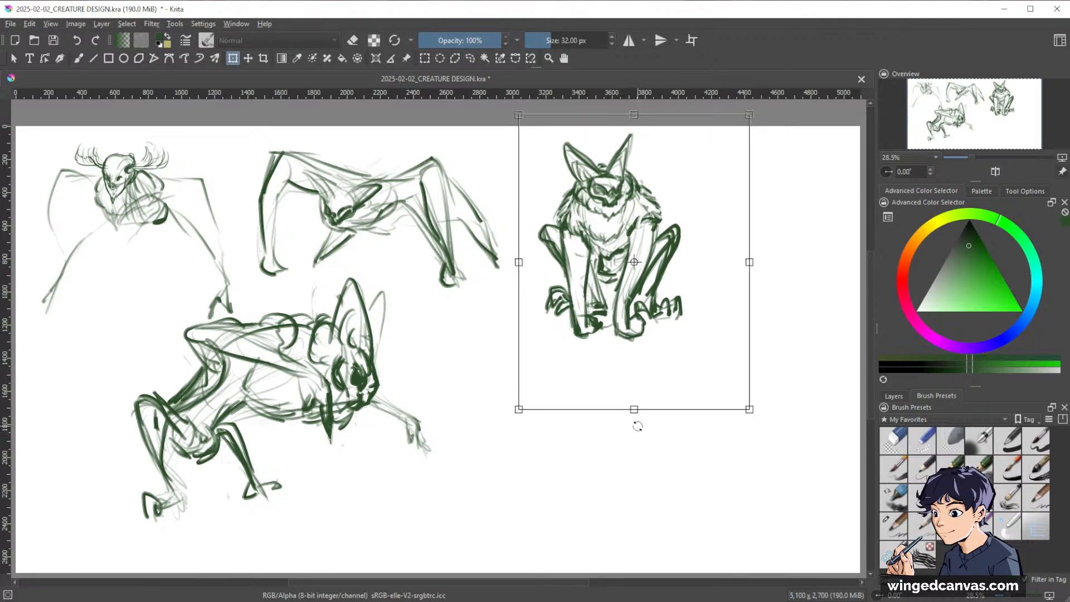
key(Return)
key(ctrl+shift+a)
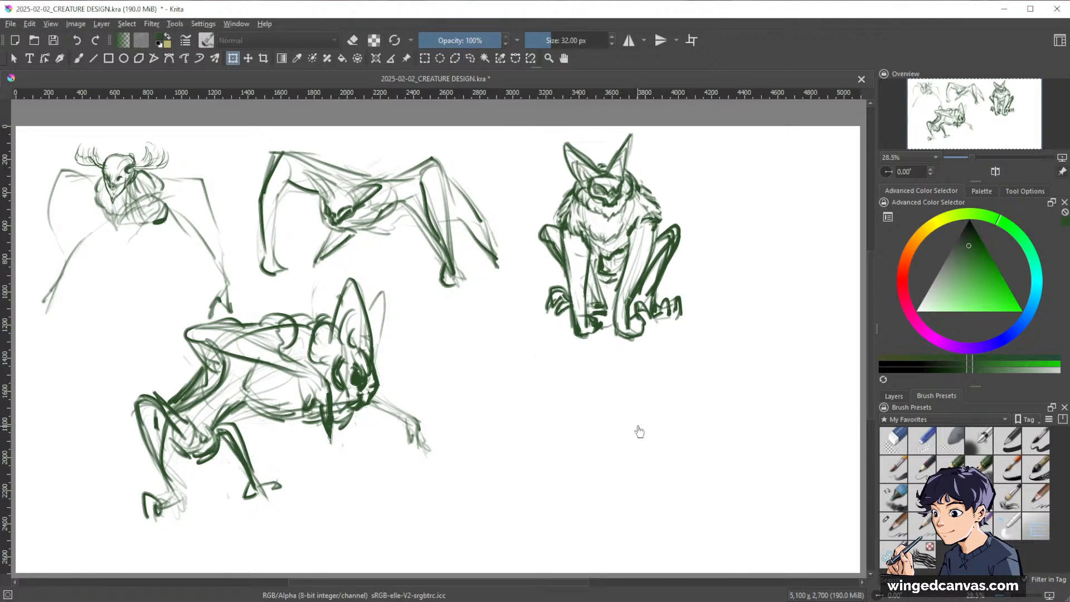
key(b)
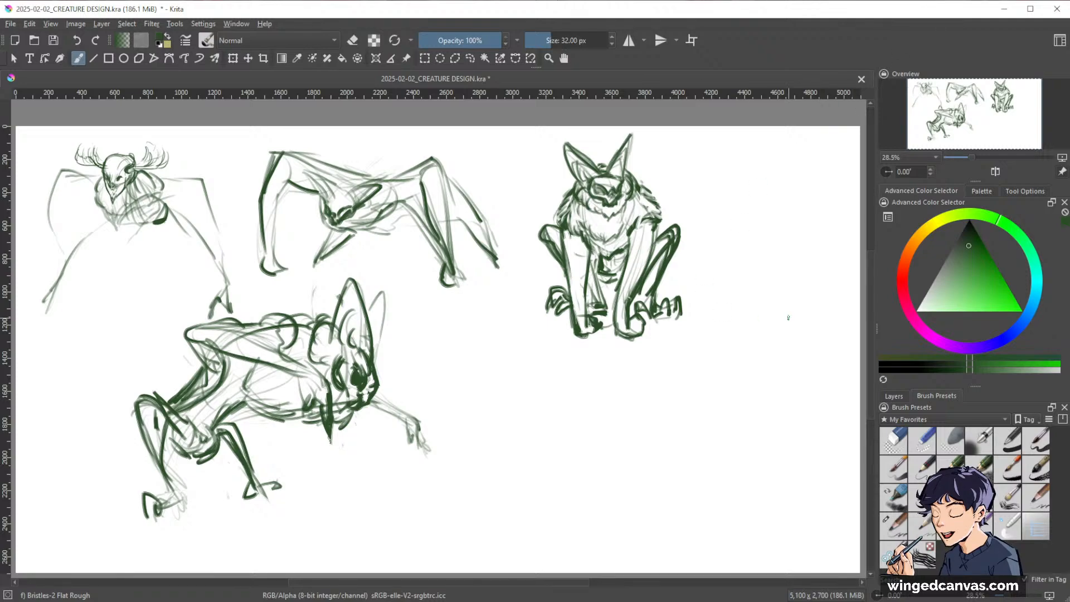
key(space)
mouse_move(753, 394)
mouse_down()
mouse_move(745, 349)
mouse_move(750, 374)
mouse_up()
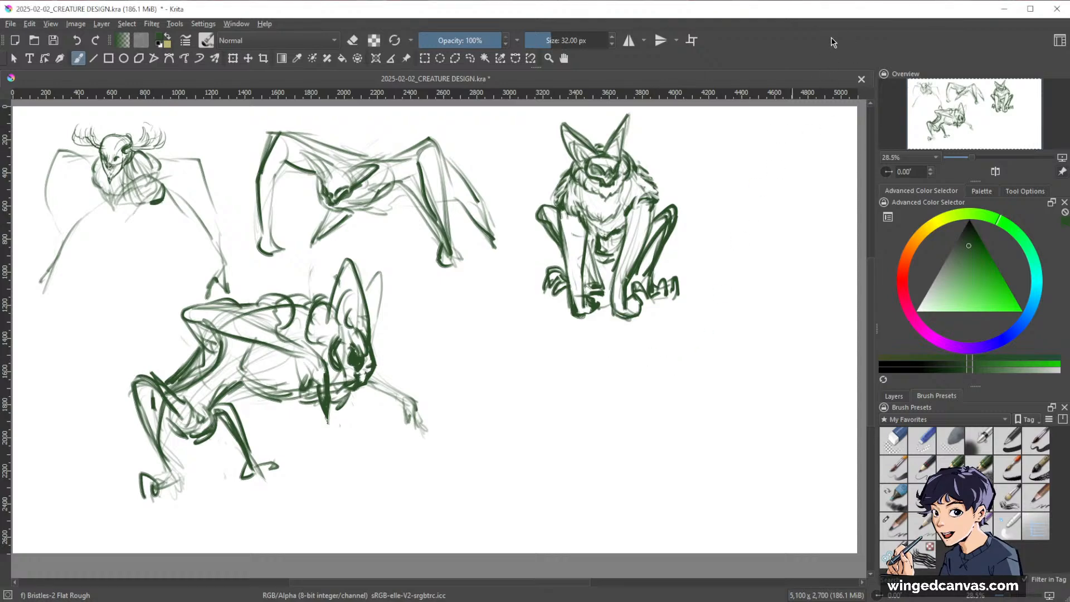
drag(677, 393, 657, 375)
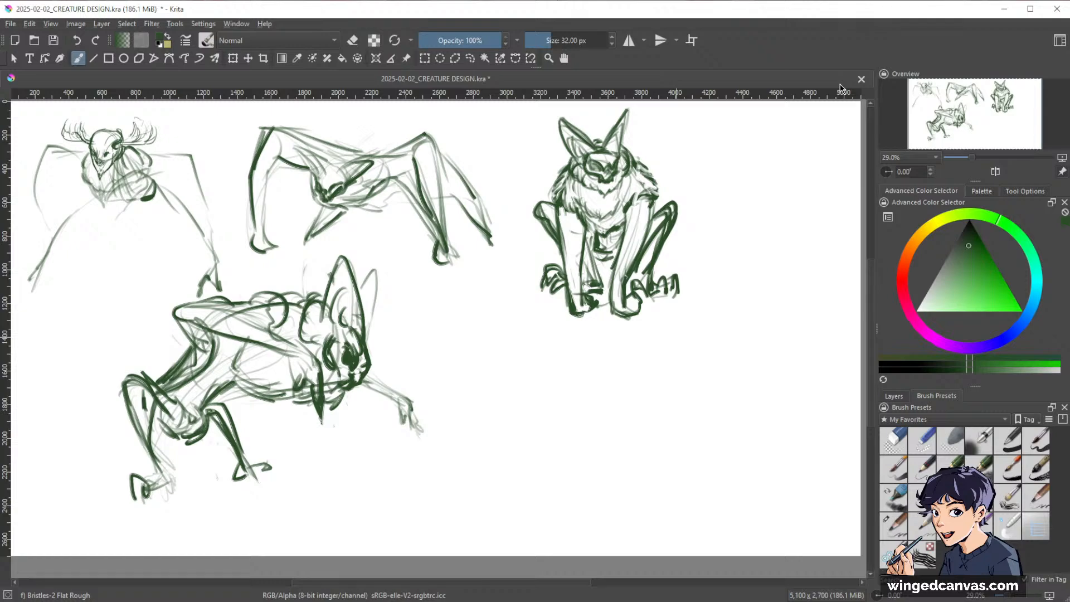
key(ctrl+space)
mouse_move(652, 363)
mouse_down()
mouse_move(747, 337)
mouse_move(737, 337)
mouse_up()
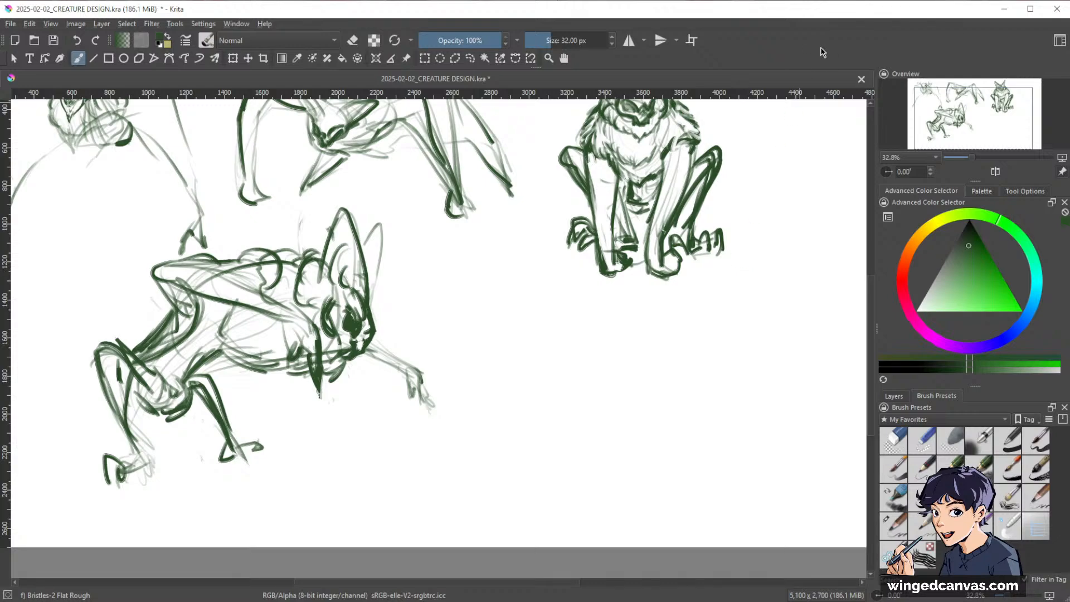
- Lightly sketch a round ribcage and sloping rear lines for a fifth creature in the blank area below the seated one
drag(683, 376, 627, 392)
drag(532, 333, 621, 471)
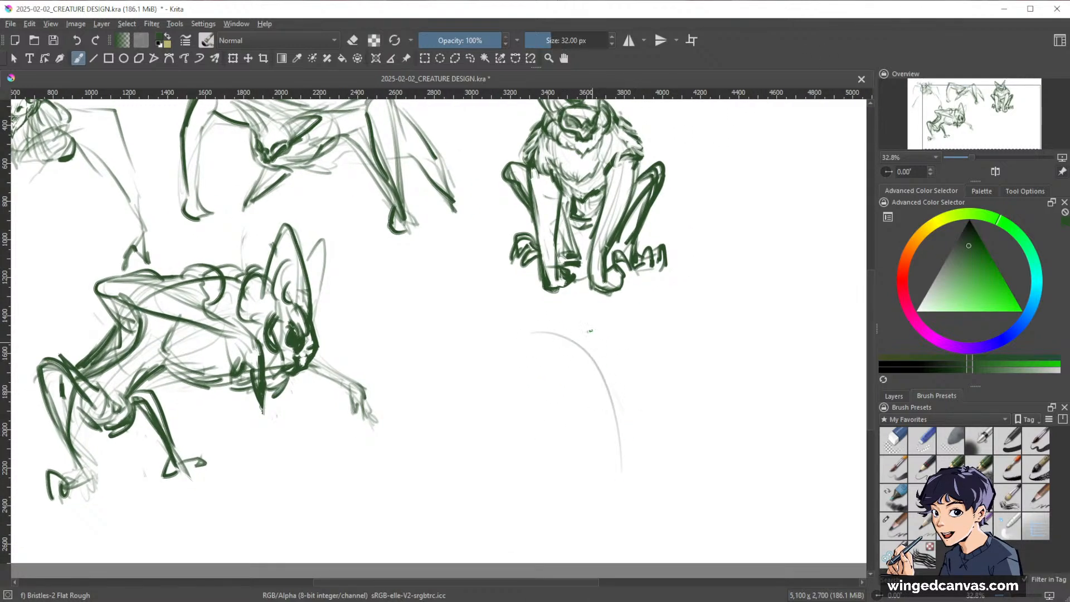
mouse_move(608, 359)
mouse_down()
mouse_move(670, 481)
mouse_move(641, 492)
mouse_up()
drag(647, 491, 622, 431)
drag(610, 392, 493, 370)
drag(515, 412, 583, 333)
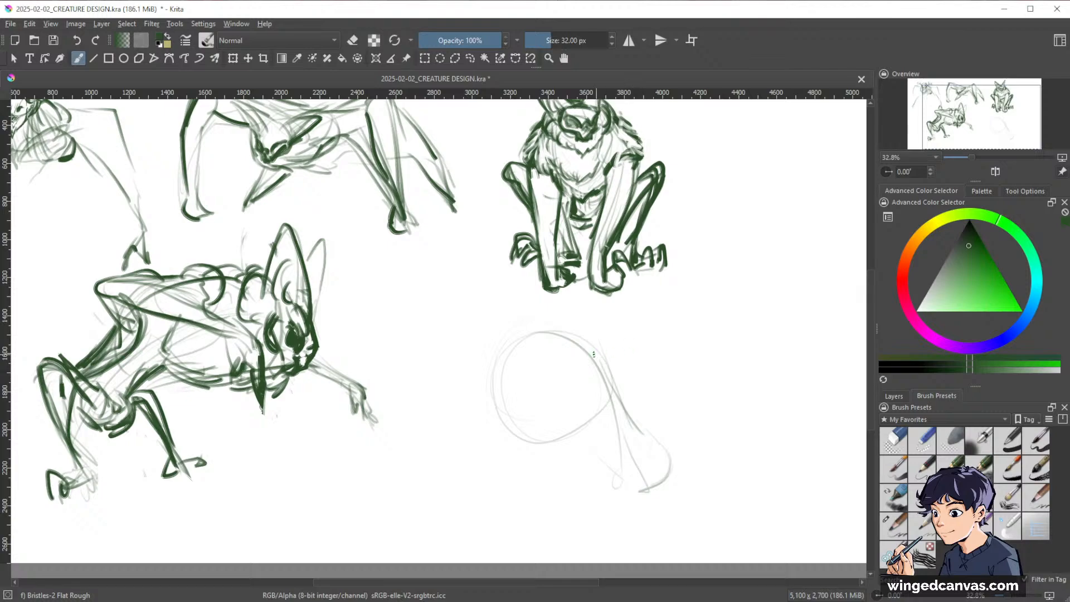
- Extend the fifth creature's body into a tapering hindquarter with overlapping light curves and add a smaller shoulder circle inside the ribcage
drag(599, 351, 689, 449)
drag(544, 447, 686, 457)
drag(664, 413, 683, 457)
drag(624, 380, 679, 437)
mouse_move(568, 344)
mouse_down()
mouse_move(501, 437)
mouse_move(620, 460)
mouse_move(532, 415)
mouse_up()
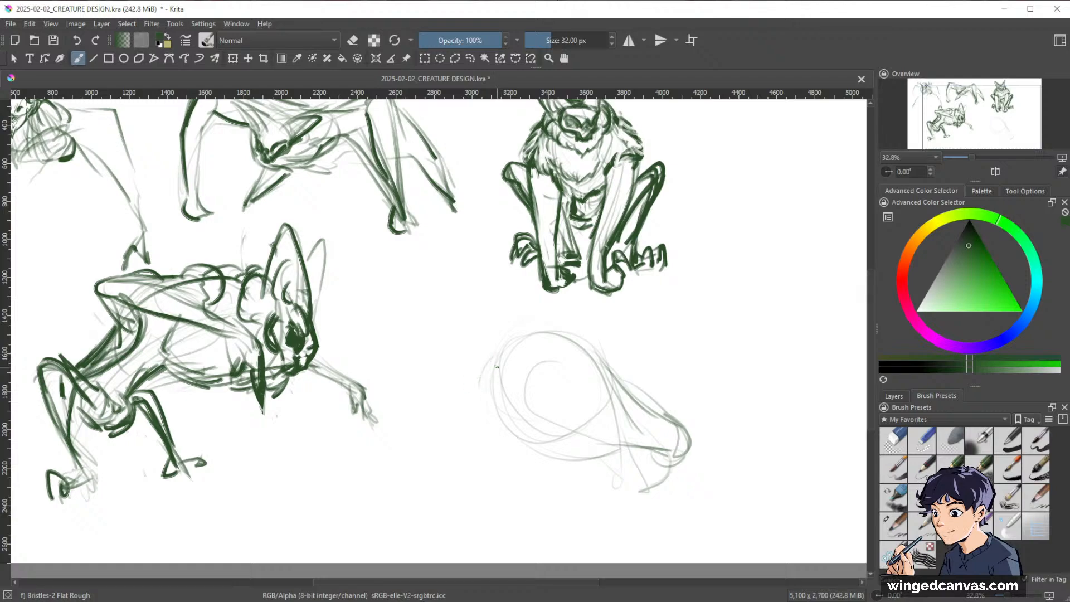
- Sketch the fifth creature's small skull-like head with an eye socket, a tall swept-back ear and jagged fur around the jaw
mouse_move(493, 360)
mouse_down()
mouse_move(463, 382)
mouse_move(485, 399)
mouse_move(493, 363)
mouse_up()
mouse_move(724, 324)
mouse_down()
mouse_move(748, 319)
mouse_move(746, 333)
mouse_up()
mouse_move(514, 358)
mouse_down()
mouse_move(501, 371)
mouse_move(505, 395)
mouse_move(530, 378)
mouse_move(505, 366)
mouse_move(517, 367)
mouse_move(500, 389)
mouse_move(528, 378)
mouse_move(525, 363)
mouse_move(517, 375)
mouse_move(559, 308)
mouse_move(544, 365)
mouse_up()
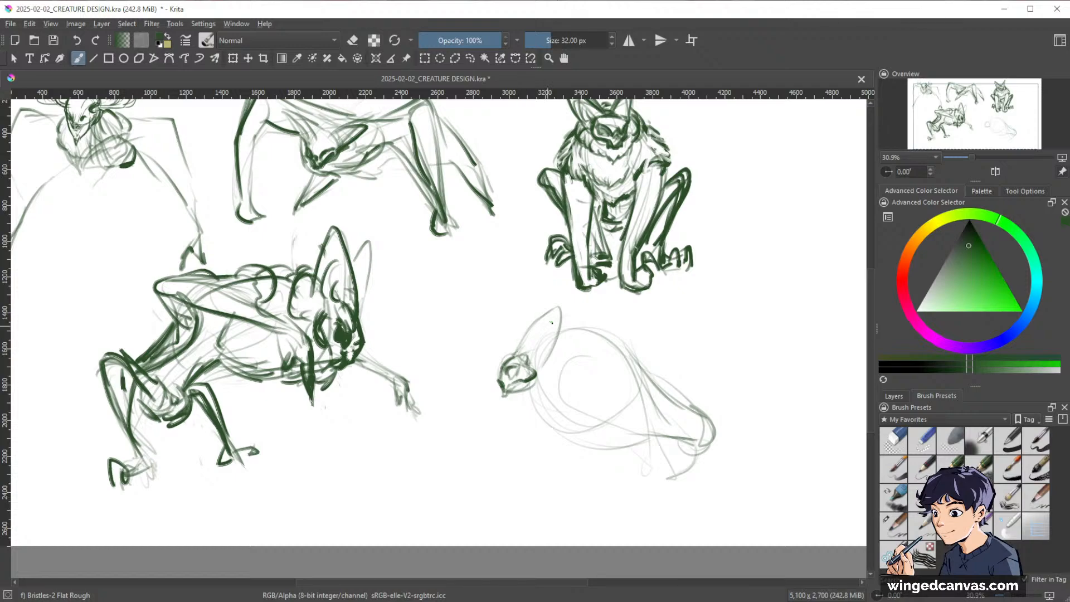
mouse_move(553, 321)
mouse_down()
mouse_move(530, 373)
mouse_move(533, 338)
mouse_move(558, 314)
mouse_move(533, 347)
mouse_move(544, 337)
mouse_move(529, 330)
mouse_move(557, 307)
mouse_move(560, 330)
mouse_up()
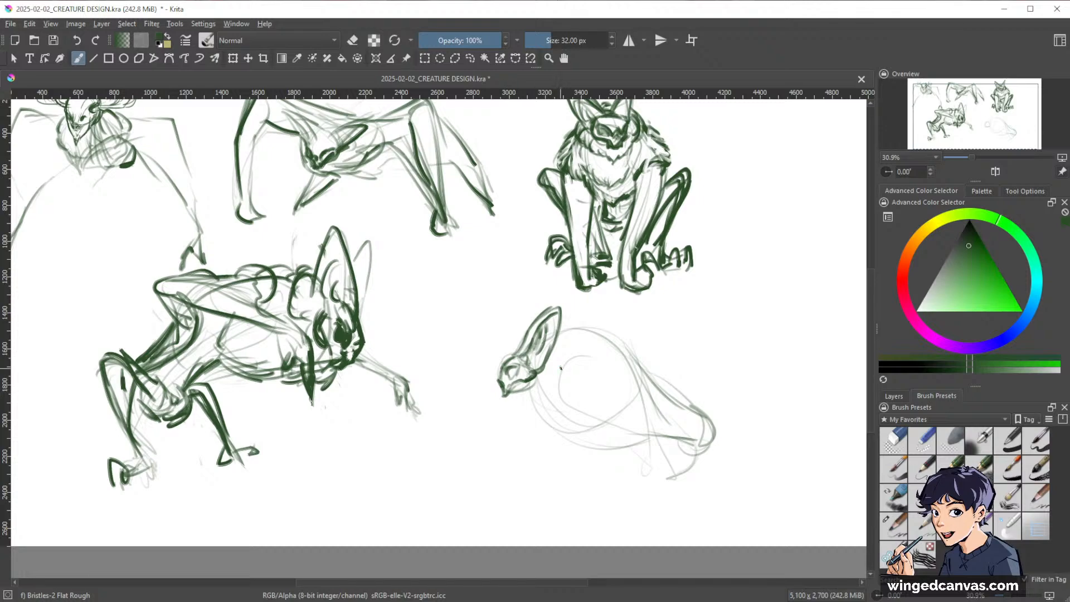
drag(539, 379, 499, 397)
drag(524, 381, 515, 386)
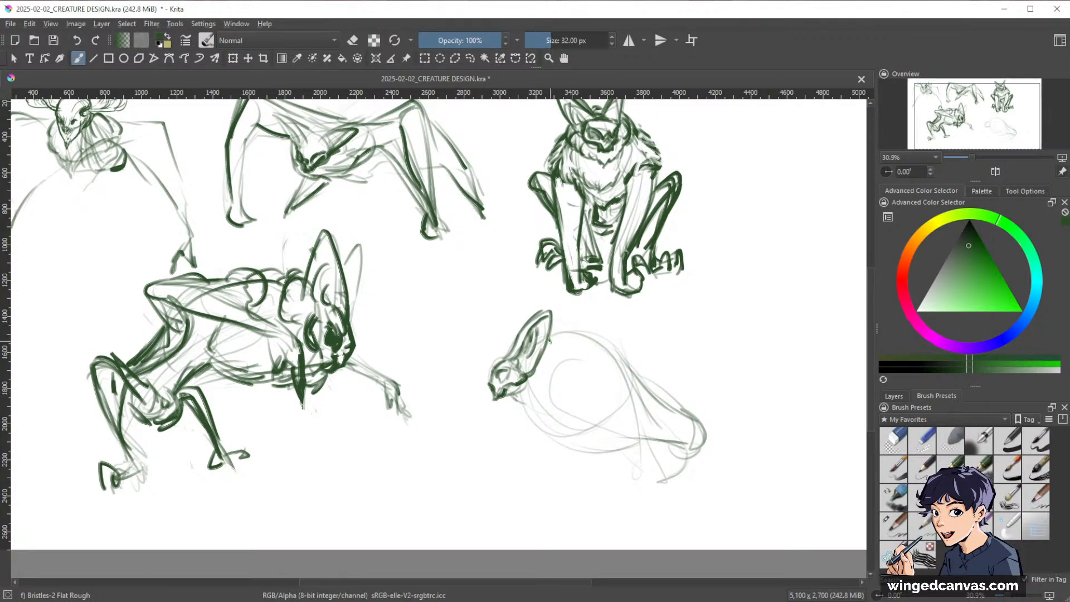
mouse_move(554, 335)
mouse_down()
mouse_move(546, 373)
mouse_move(516, 408)
mouse_move(544, 374)
mouse_up()
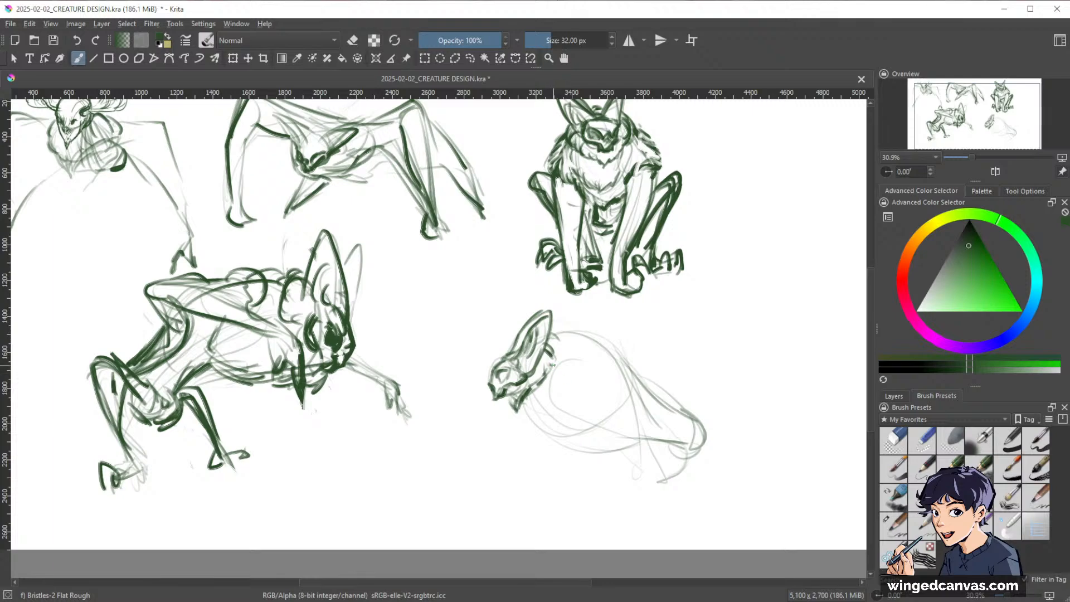
- Rough in the long reaching foreleg, and add tufted fur along the fifth creature's upper back, chest and shoulder
mouse_move(599, 349)
mouse_down()
mouse_move(579, 396)
mouse_move(460, 513)
mouse_move(553, 375)
mouse_move(559, 390)
mouse_up()
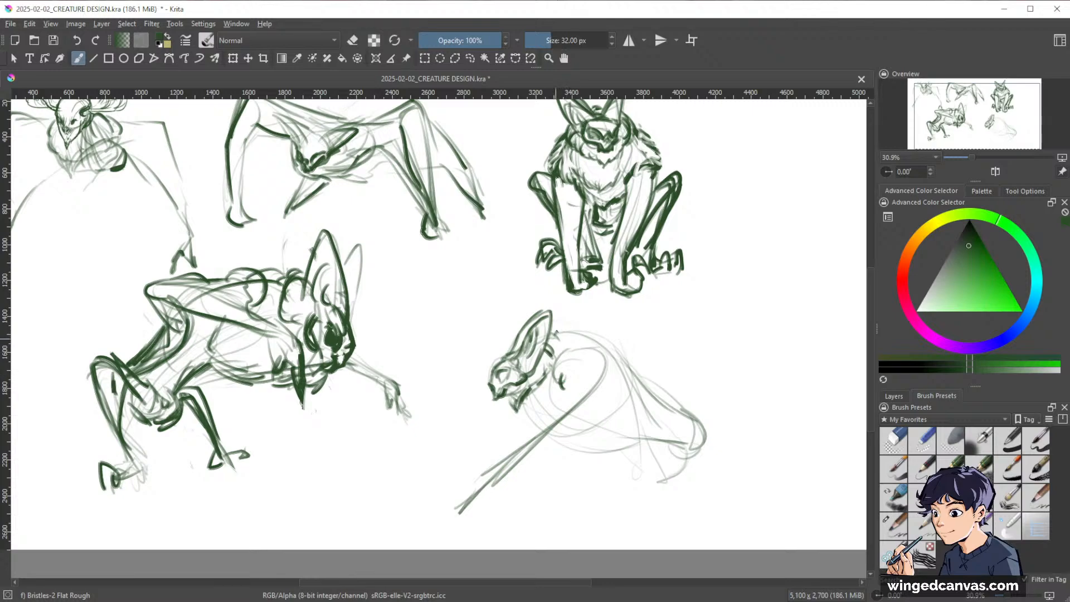
drag(558, 331, 608, 323)
drag(521, 399, 547, 427)
drag(579, 359, 570, 383)
mouse_move(572, 365)
mouse_down()
mouse_move(598, 360)
mouse_move(533, 399)
mouse_up()
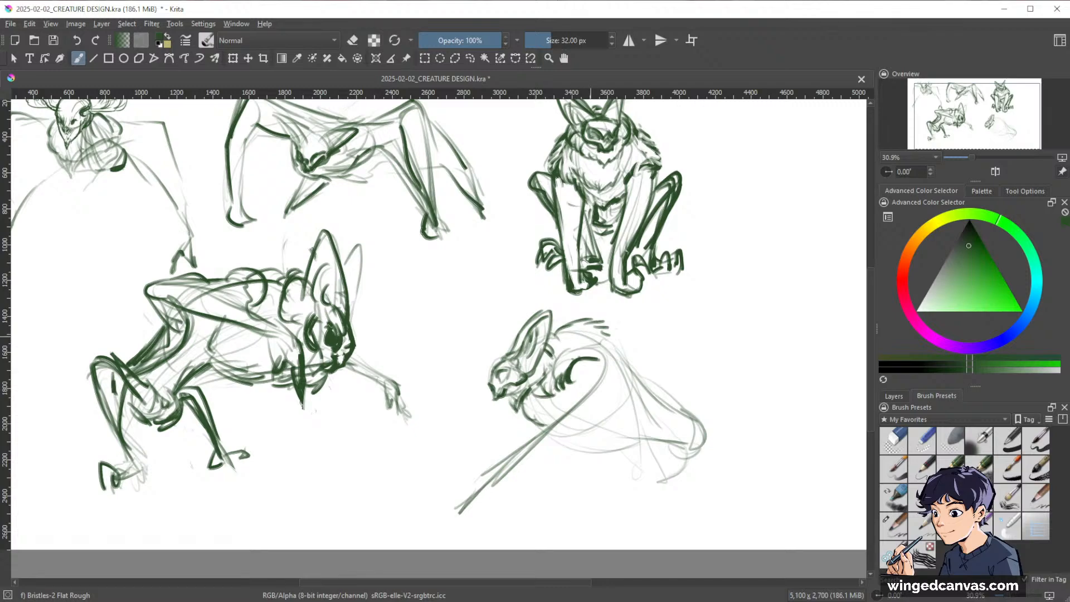
- Darken both edges of the fifth creature's foreleg from the shoulder down and block in a rough forepaw
drag(580, 372, 564, 400)
drag(580, 385, 439, 497)
mouse_move(444, 491)
mouse_down()
mouse_move(455, 513)
mouse_move(466, 489)
mouse_move(460, 511)
mouse_up()
mouse_move(465, 510)
mouse_down()
mouse_move(499, 495)
mouse_move(481, 511)
mouse_up()
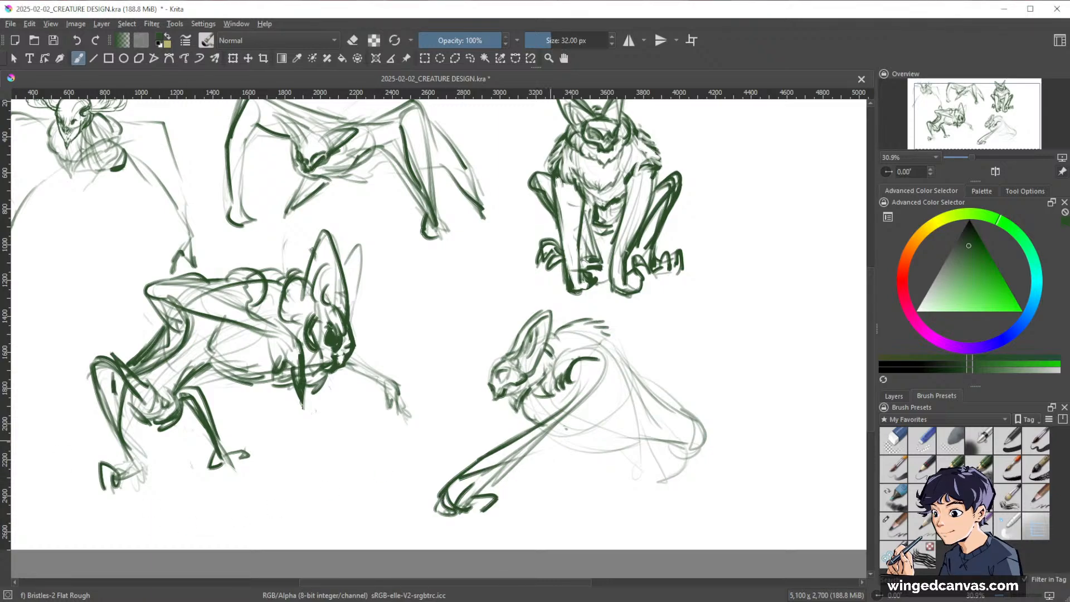
mouse_move(453, 478)
mouse_down()
mouse_move(454, 528)
mouse_move(549, 437)
mouse_move(598, 361)
mouse_move(605, 410)
mouse_up()
mouse_move(606, 368)
mouse_down()
mouse_move(592, 412)
mouse_move(574, 404)
mouse_move(545, 421)
mouse_move(604, 420)
mouse_up()
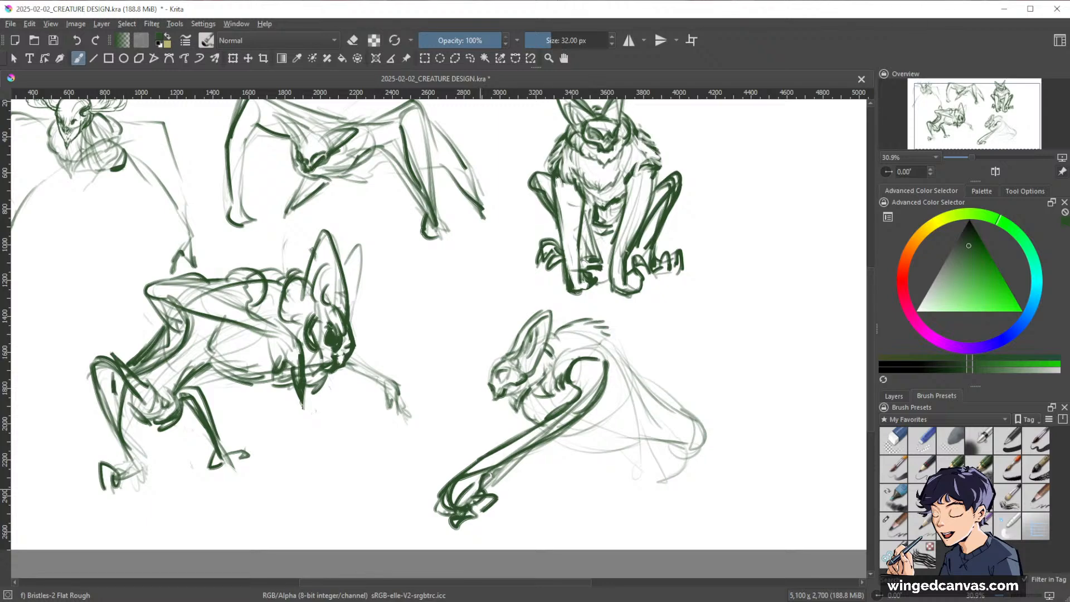
drag(519, 454, 570, 425)
drag(613, 383, 559, 433)
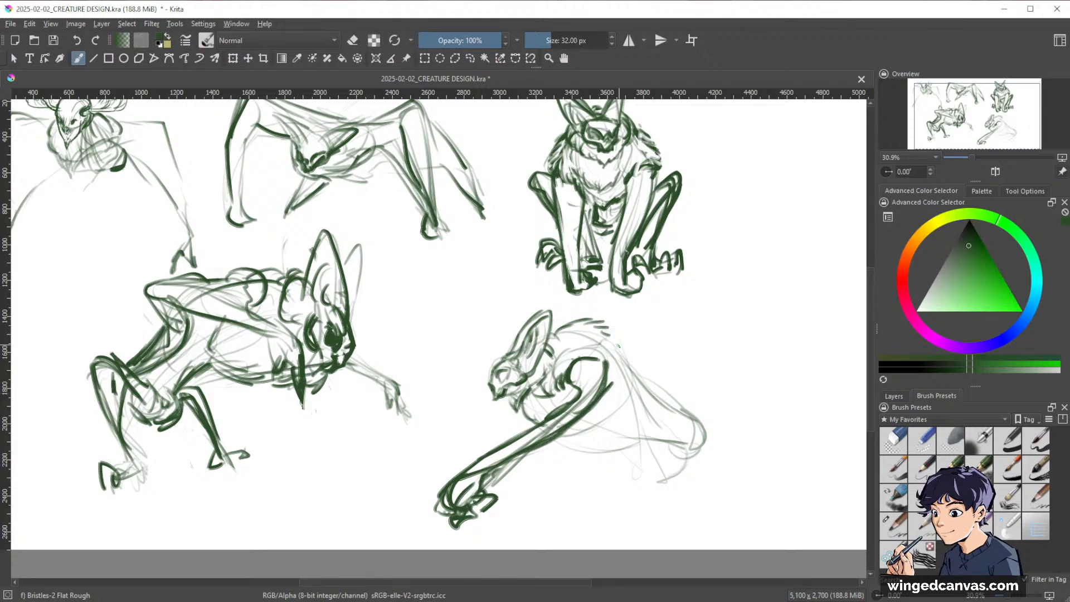
- Define the fifth creature's back contour with fur strokes and add belly tufts and a sloping line toward the haunch
drag(608, 329, 646, 368)
mouse_move(551, 438)
mouse_down()
mouse_move(560, 449)
mouse_move(594, 428)
mouse_move(625, 373)
mouse_move(594, 426)
mouse_up()
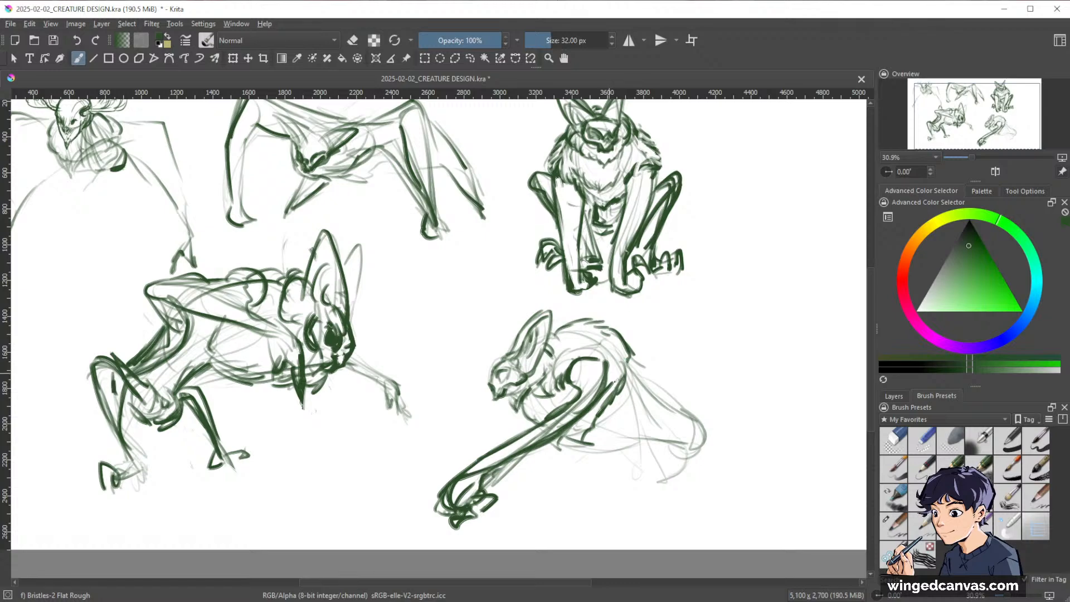
drag(630, 360, 663, 382)
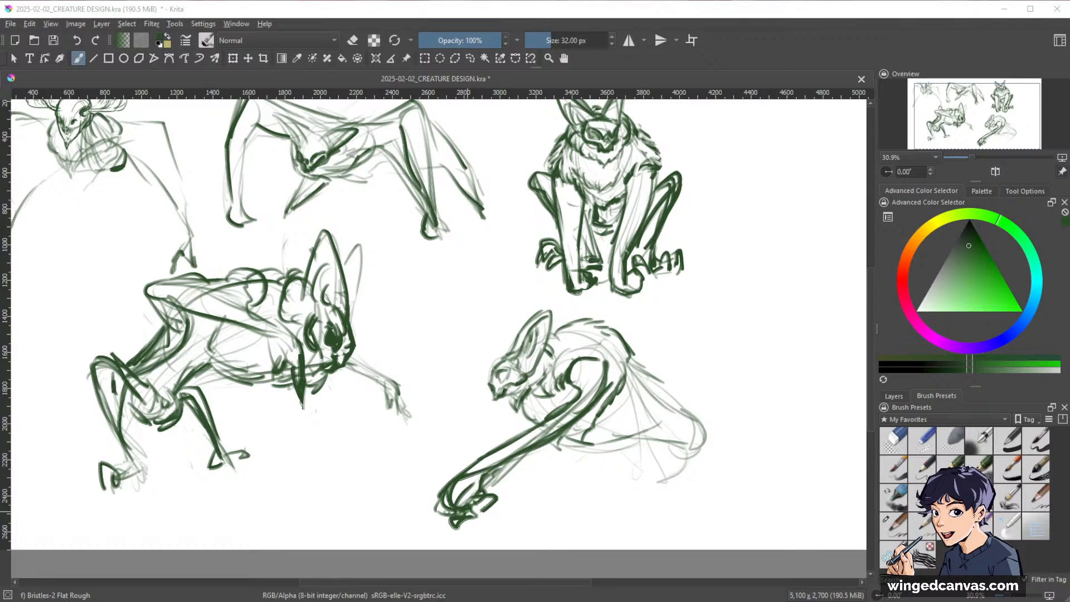
- Redraw the forepaw with a bent wrist and long forward-reaching fingers, erasing its old underside, and darken the foreleg's lower edge
drag(451, 509, 424, 517)
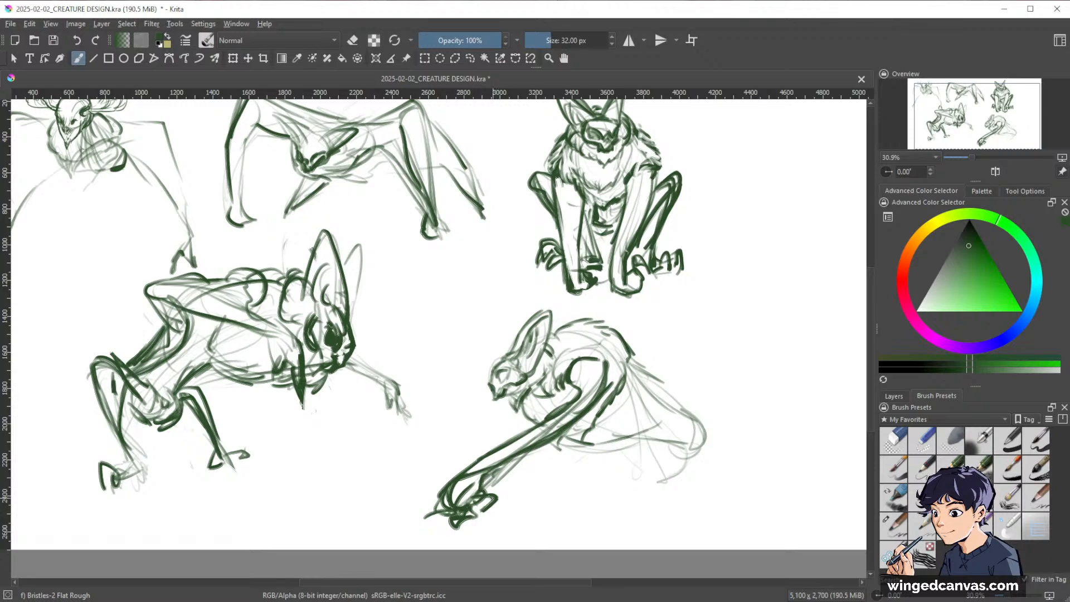
mouse_move(477, 460)
mouse_down()
mouse_move(448, 499)
mouse_move(462, 509)
mouse_move(449, 511)
mouse_move(446, 482)
mouse_move(456, 525)
mouse_up()
key(e)
drag(465, 521, 448, 527)
key(e)
mouse_move(478, 492)
mouse_down()
mouse_move(464, 509)
mouse_move(423, 509)
mouse_move(410, 522)
mouse_up()
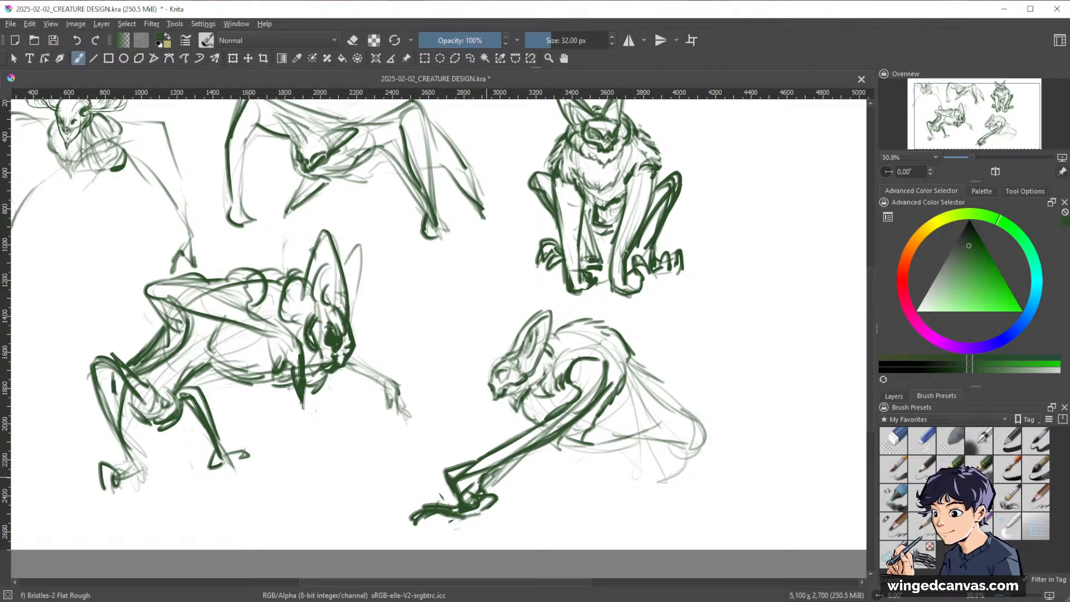
mouse_move(477, 496)
mouse_down()
mouse_move(499, 493)
mouse_move(486, 509)
mouse_up()
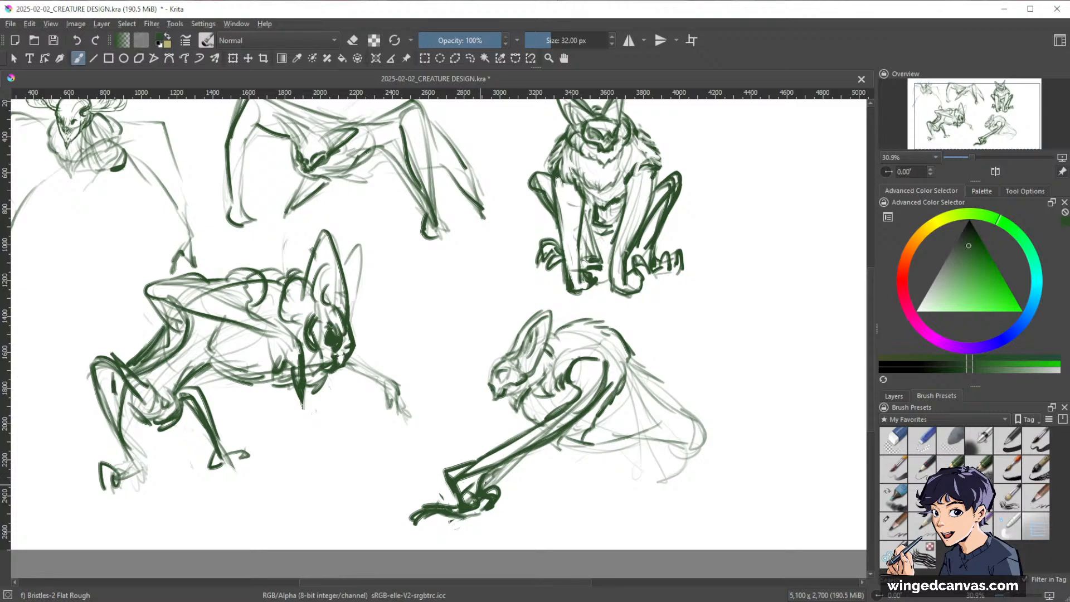
key(space)
mouse_move(608, 368)
mouse_down()
mouse_move(614, 381)
mouse_move(568, 407)
mouse_move(569, 422)
mouse_move(509, 465)
mouse_up()
- Outline the fifth creature's haunch with a bold rounded contour running from the lower back around to the belly
key(space)
drag(663, 418, 735, 413)
key(space)
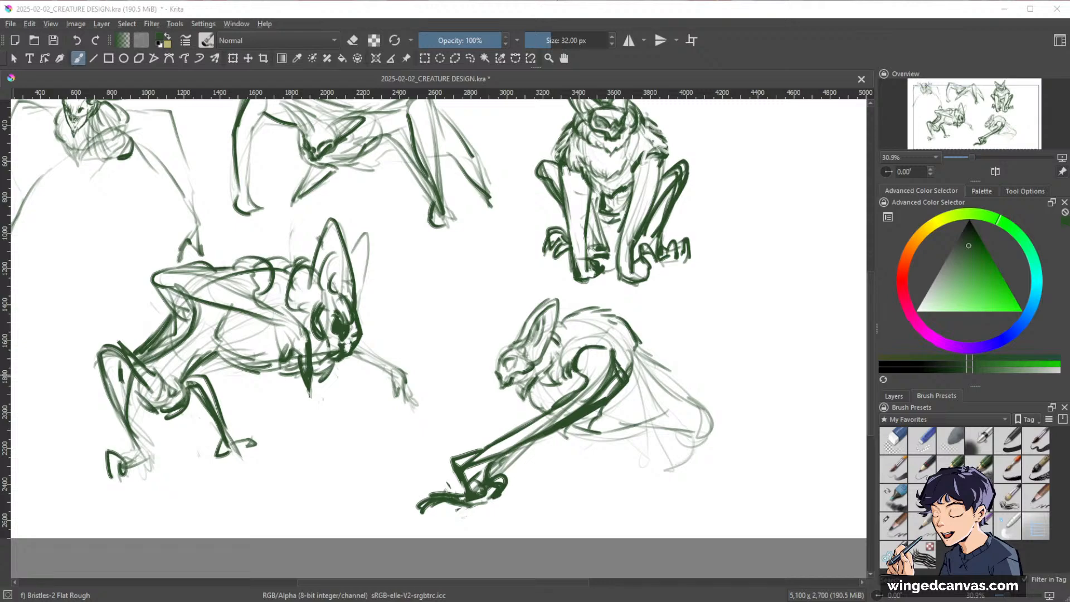
key(space)
drag(800, 390, 769, 374)
mouse_move(614, 333)
mouse_down()
mouse_move(659, 339)
mouse_move(689, 331)
mouse_move(693, 356)
mouse_move(671, 383)
mouse_move(570, 414)
mouse_up()
key(space)
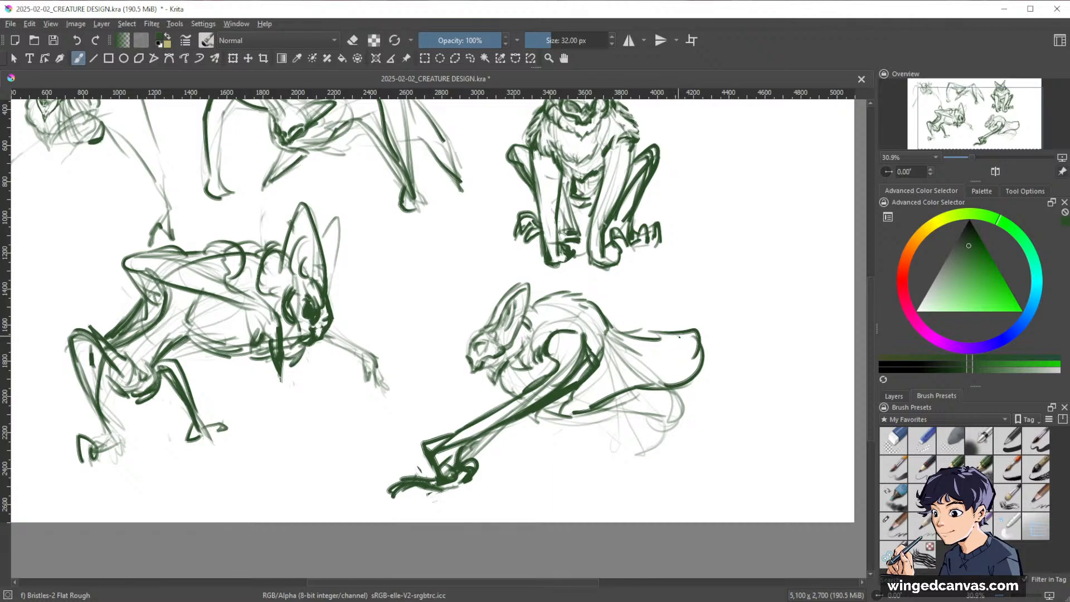
- Draw the near hind leg slanting down from the waist and thicken the rounded haunch with heavy overlapping strokes
mouse_move(653, 356)
mouse_down()
mouse_move(601, 370)
mouse_move(621, 410)
mouse_move(662, 429)
mouse_up()
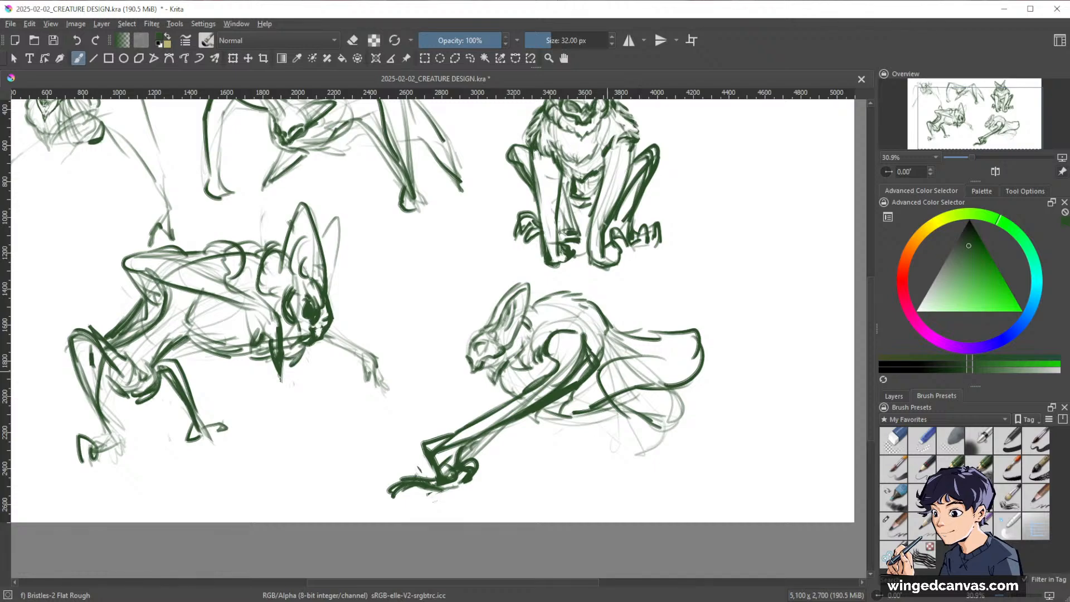
drag(597, 371, 664, 430)
mouse_move(630, 380)
mouse_down()
mouse_move(693, 371)
mouse_move(642, 380)
mouse_up()
mouse_move(624, 337)
mouse_down()
mouse_move(677, 329)
mouse_move(697, 345)
mouse_up()
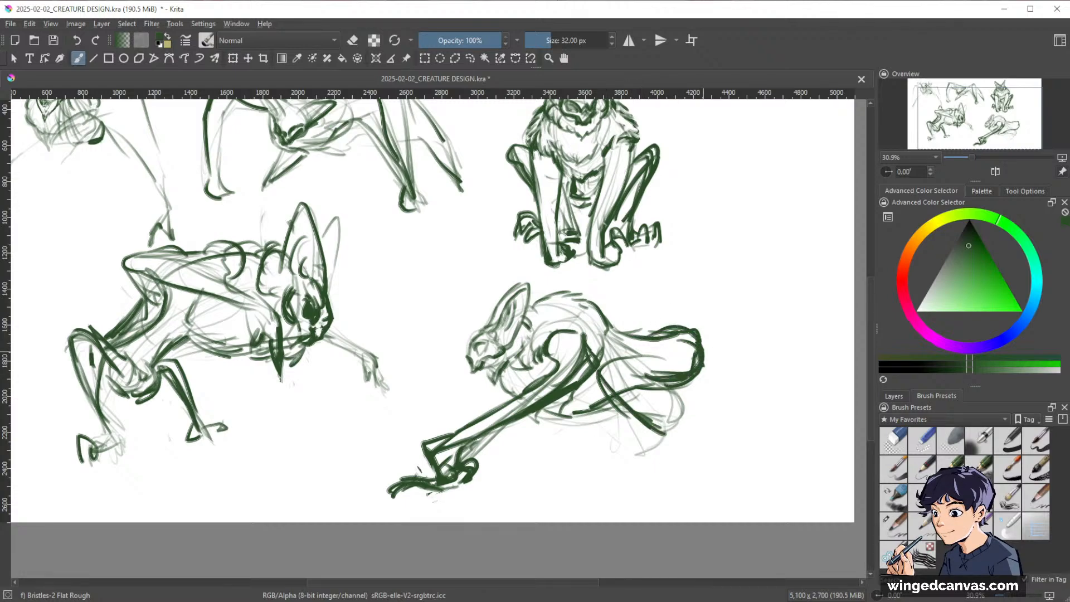
mouse_move(642, 370)
mouse_down()
mouse_move(684, 375)
mouse_move(682, 353)
mouse_up()
mouse_move(681, 350)
mouse_down()
mouse_move(616, 358)
mouse_move(598, 372)
mouse_move(696, 354)
mouse_up()
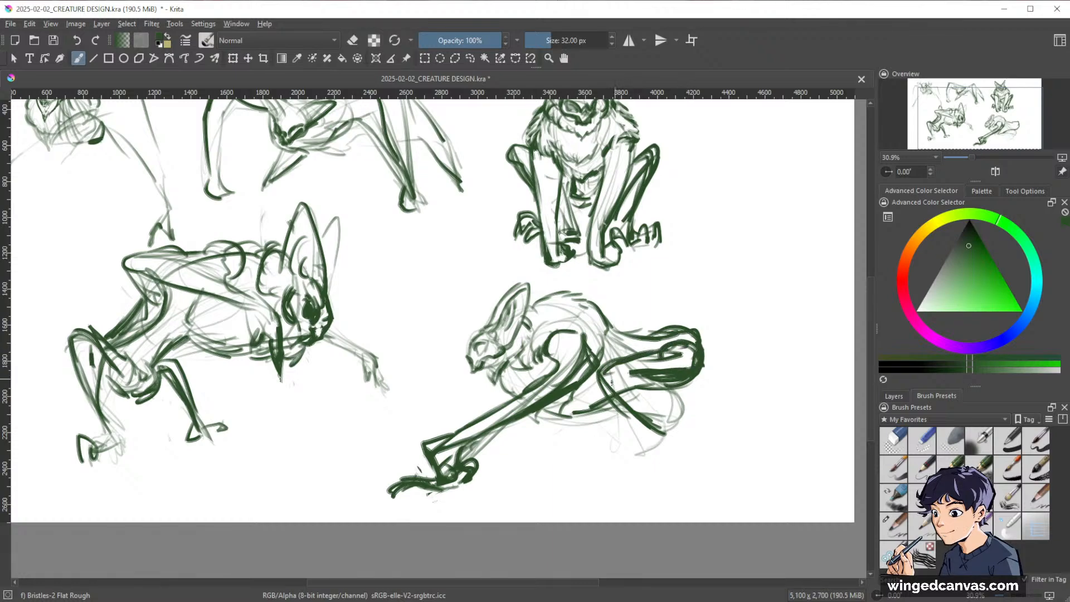
- Strengthen the near hind leg's edges and draw its hind foot with splayed, clawed toes
drag(623, 374, 674, 429)
mouse_move(634, 392)
mouse_down()
mouse_move(663, 419)
mouse_move(650, 412)
mouse_move(680, 473)
mouse_move(634, 453)
mouse_up()
mouse_move(644, 443)
mouse_down()
mouse_move(657, 459)
mouse_move(621, 466)
mouse_up()
mouse_move(631, 432)
mouse_down()
mouse_move(622, 467)
mouse_move(654, 459)
mouse_up()
mouse_move(625, 465)
mouse_down()
mouse_move(645, 446)
mouse_move(655, 466)
mouse_up()
mouse_move(660, 462)
mouse_down()
mouse_move(681, 463)
mouse_move(668, 454)
mouse_up()
mouse_move(669, 451)
mouse_down()
mouse_move(645, 436)
mouse_move(612, 467)
mouse_up()
drag(648, 438, 665, 453)
drag(658, 416, 697, 467)
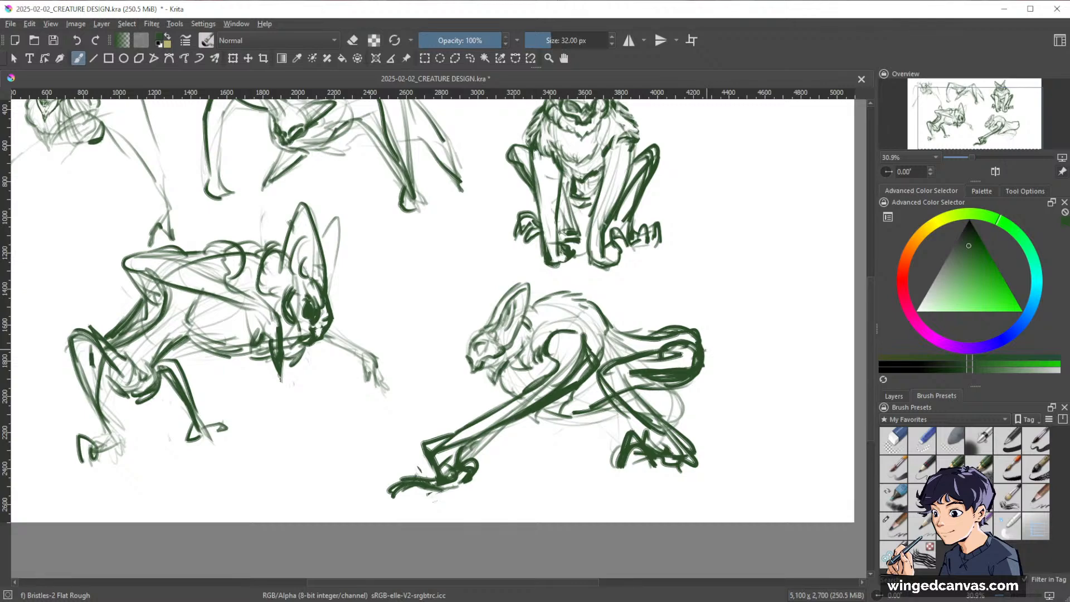
- Rough in a far limb rising from the stalking creature's back to a sharp bend, with long leg lines trailing behind the haunch
mouse_move(703, 362)
mouse_down()
mouse_move(723, 349)
mouse_move(713, 367)
mouse_move(731, 347)
mouse_move(807, 440)
mouse_move(739, 374)
mouse_move(813, 454)
mouse_up()
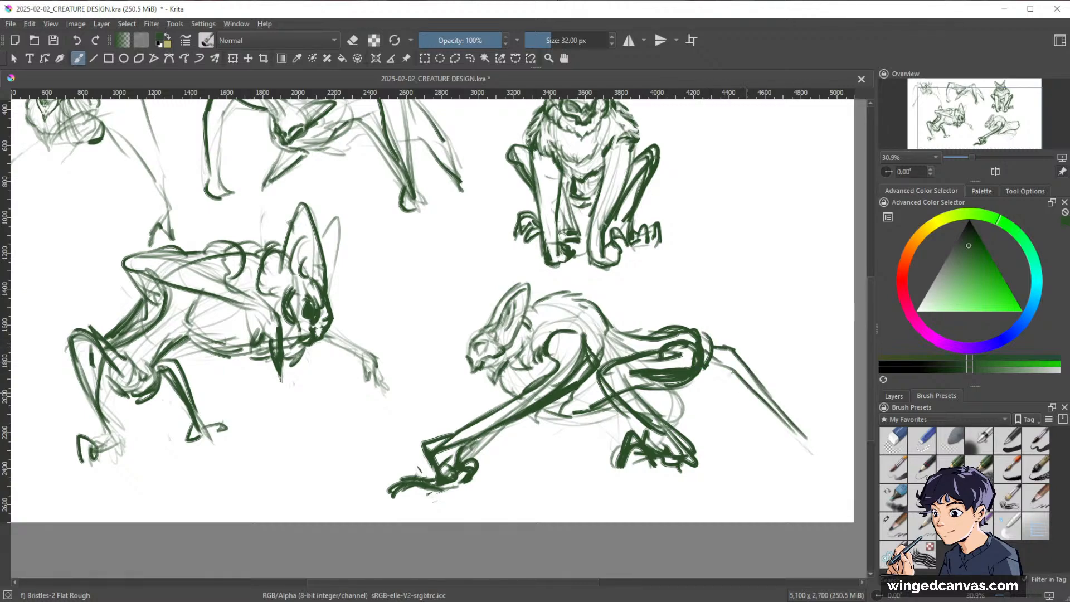
mouse_move(586, 294)
mouse_down()
mouse_move(688, 243)
mouse_move(715, 301)
mouse_up()
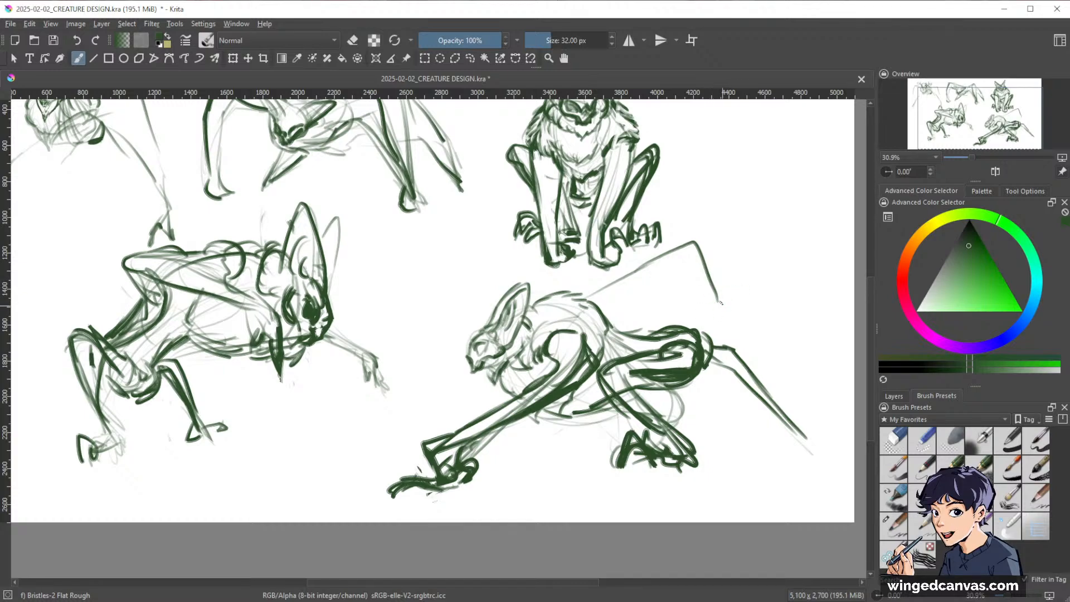
mouse_move(572, 294)
mouse_down()
mouse_move(616, 273)
mouse_move(665, 278)
mouse_move(701, 329)
mouse_up()
drag(751, 430, 707, 375)
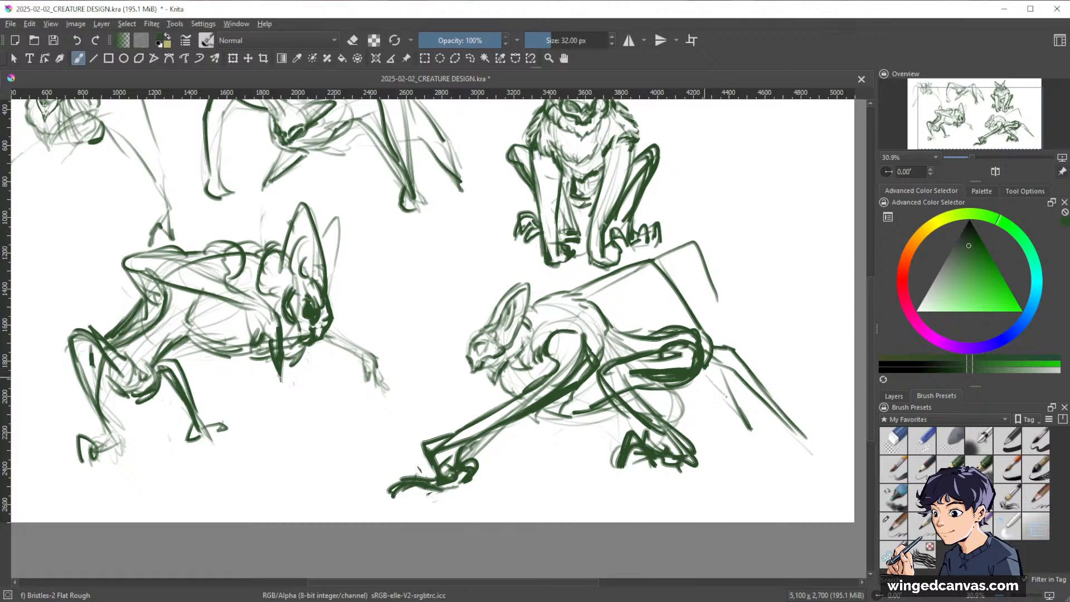
drag(601, 308, 641, 286)
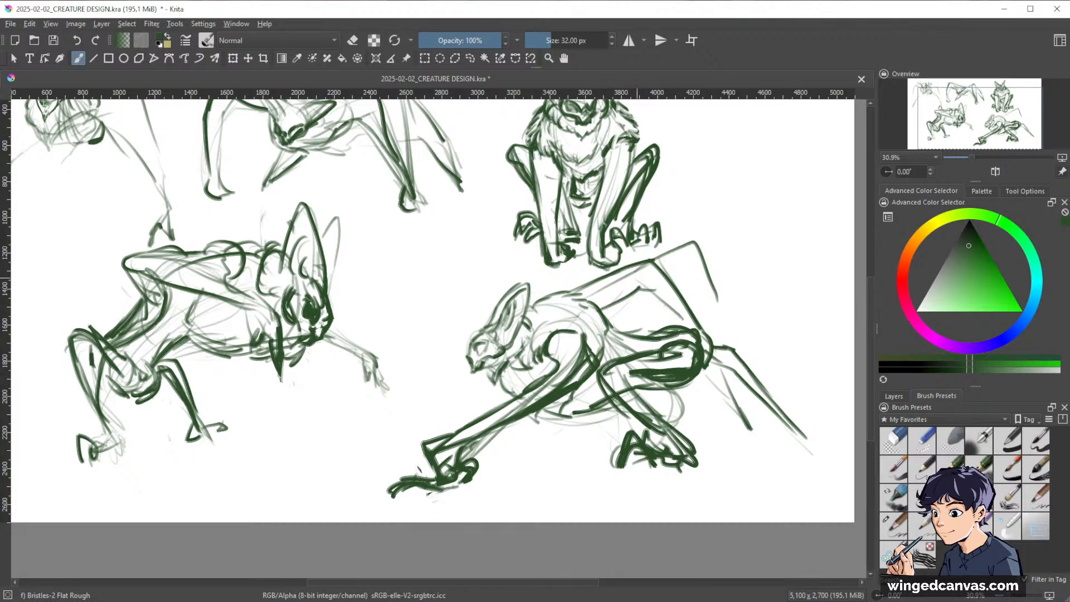
- Build up the two lower legs behind the haunch, drawing a foot on the inner one and thickening the outer one
drag(722, 374, 773, 432)
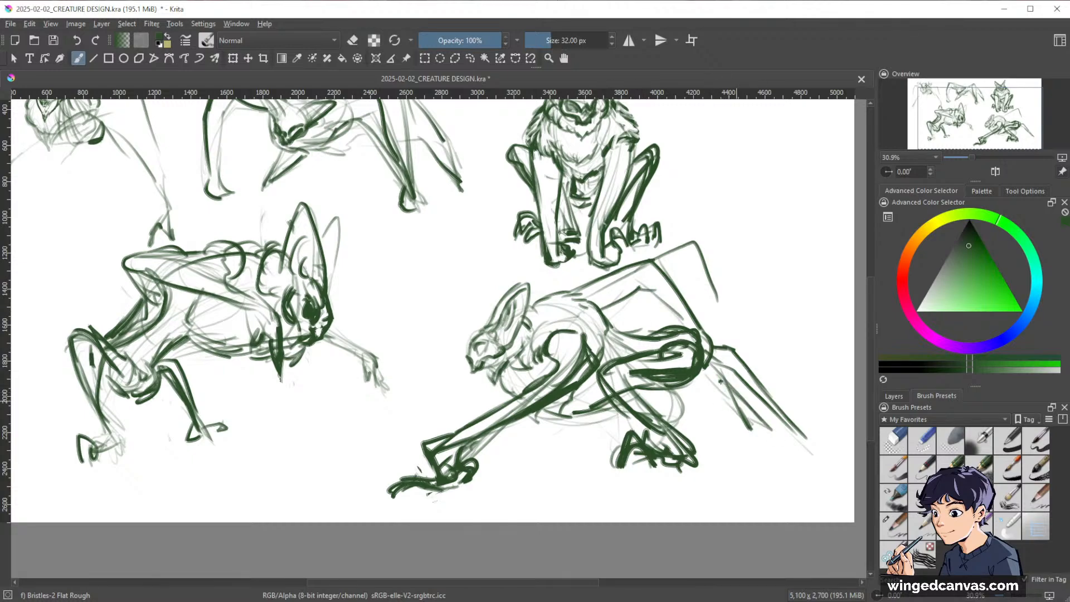
mouse_move(720, 381)
mouse_down()
mouse_move(725, 421)
mouse_move(757, 446)
mouse_move(749, 455)
mouse_up()
mouse_move(712, 343)
mouse_down()
mouse_move(768, 386)
mouse_move(809, 449)
mouse_up()
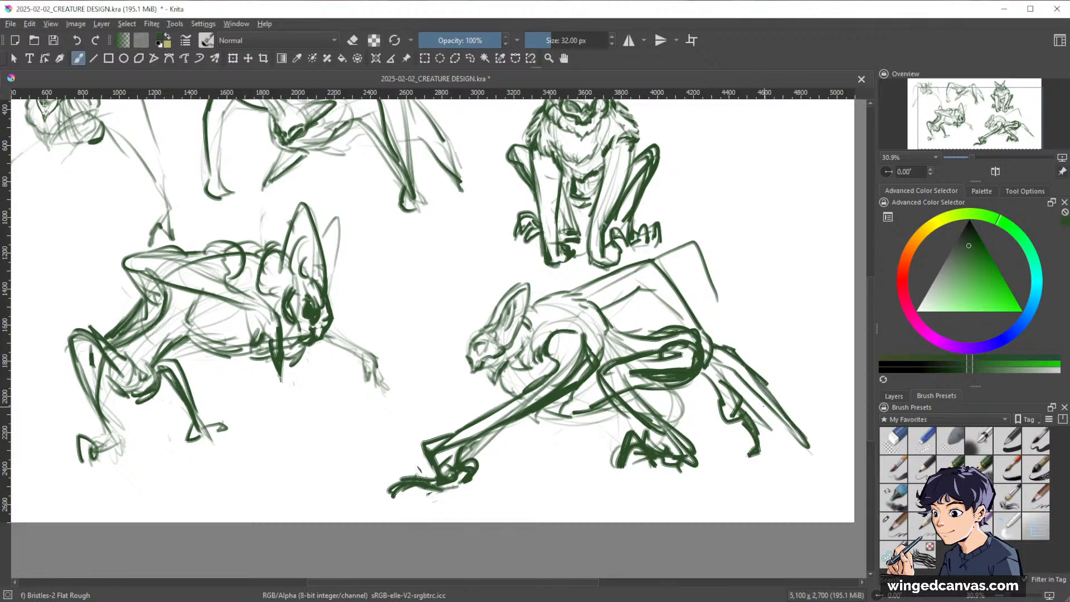
drag(763, 406, 806, 450)
mouse_move(746, 359)
mouse_down()
mouse_move(814, 412)
mouse_move(815, 456)
mouse_move(799, 414)
mouse_move(811, 428)
mouse_up()
- Erase the stray construction lines between the trailing legs and the outer peaked line above the creature's back
key(e)
drag(762, 401, 792, 429)
drag(725, 365, 794, 429)
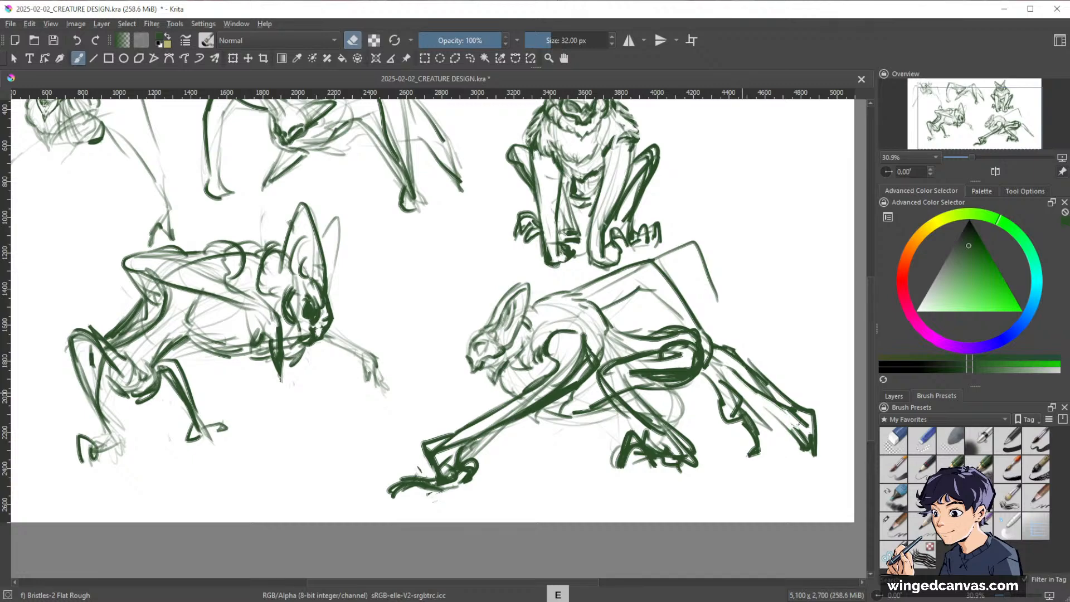
drag(757, 394, 802, 451)
mouse_move(739, 378)
mouse_down()
mouse_move(792, 434)
mouse_move(770, 429)
mouse_move(740, 379)
mouse_up()
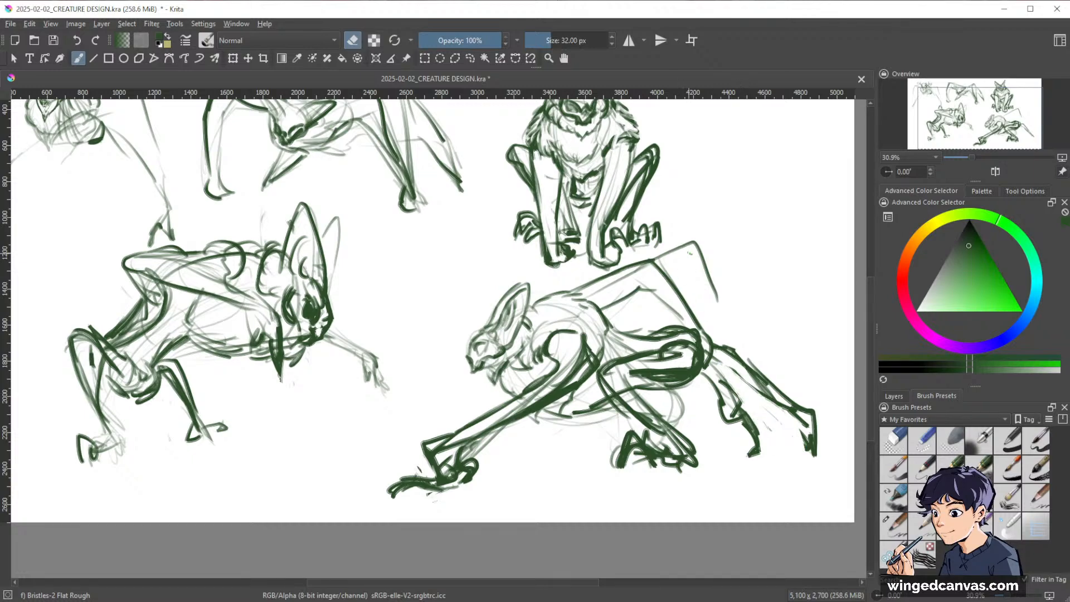
mouse_move(716, 301)
mouse_down()
mouse_move(694, 243)
mouse_move(656, 260)
mouse_up()
- Strengthen the outer trailing leg's contour and draw its hind foot with downward-pointing clawed toes
key(e)
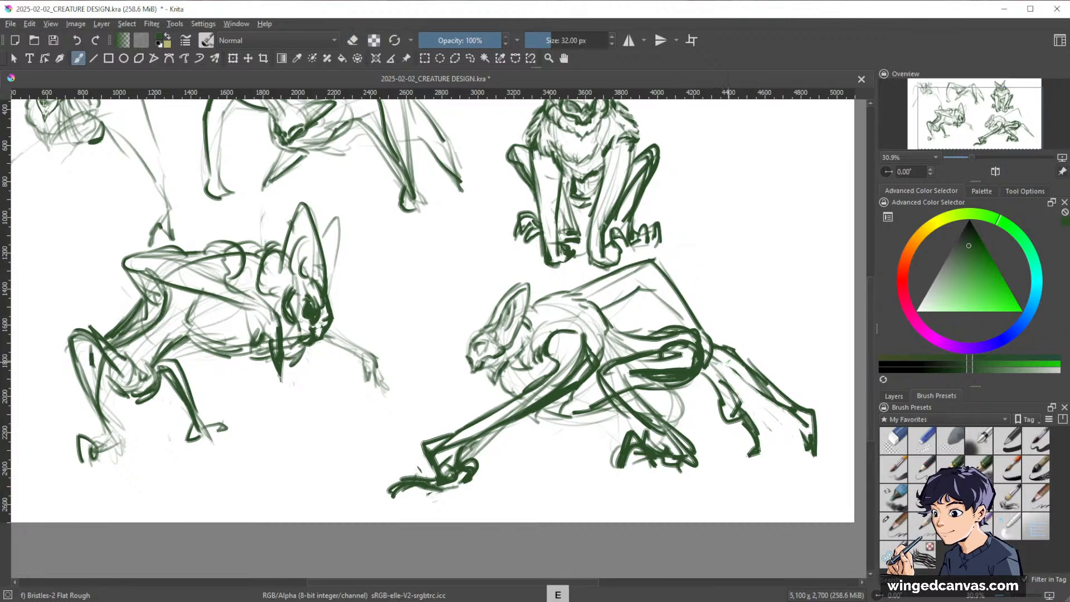
drag(714, 342, 780, 402)
mouse_move(778, 405)
mouse_down()
mouse_move(807, 432)
mouse_move(807, 450)
mouse_up()
drag(804, 453, 789, 427)
key(space)
drag(787, 438, 781, 456)
drag(779, 440, 785, 422)
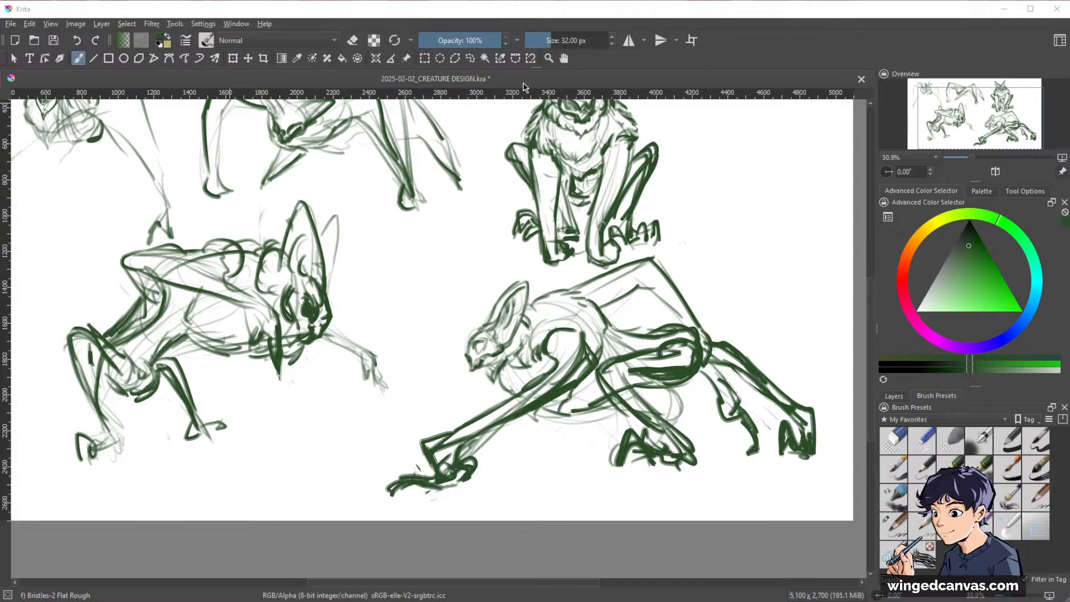
- Label the crouching front-view creature A with the note Front and the stalking one B, circling both letters and adding a short note under B
click(776, 58)
scroll(484, 264, down, 1)
mouse_move(445, 245)
mouse_down()
mouse_move(473, 317)
mouse_move(456, 311)
mouse_up()
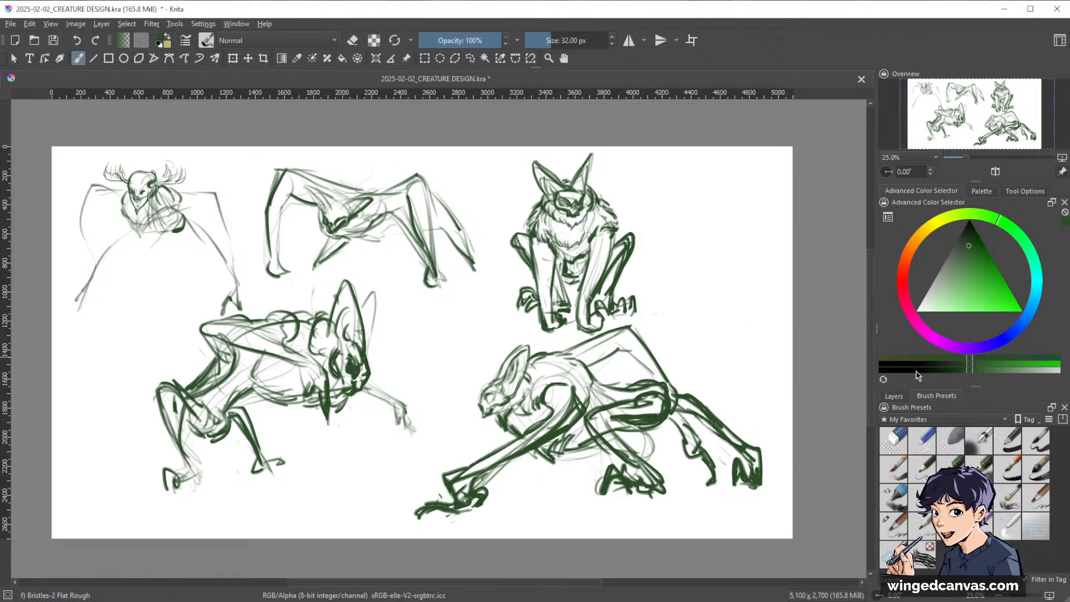
click(893, 396)
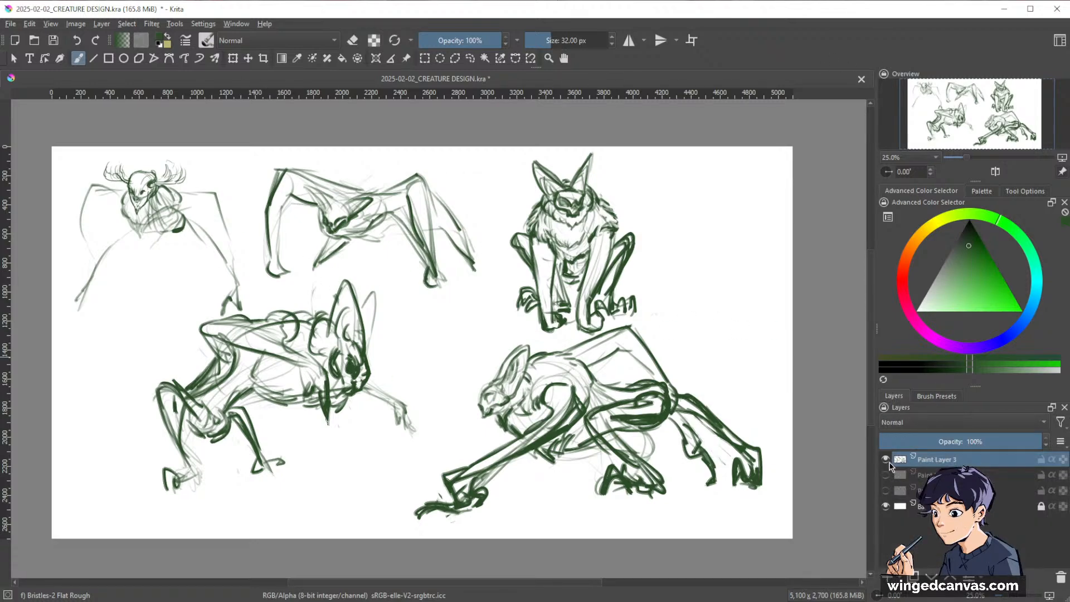
mouse_move(891, 462)
drag(502, 182, 511, 180)
mouse_move(632, 160)
mouse_down()
mouse_move(635, 170)
mouse_move(660, 167)
mouse_move(665, 187)
mouse_up()
drag(459, 357, 459, 374)
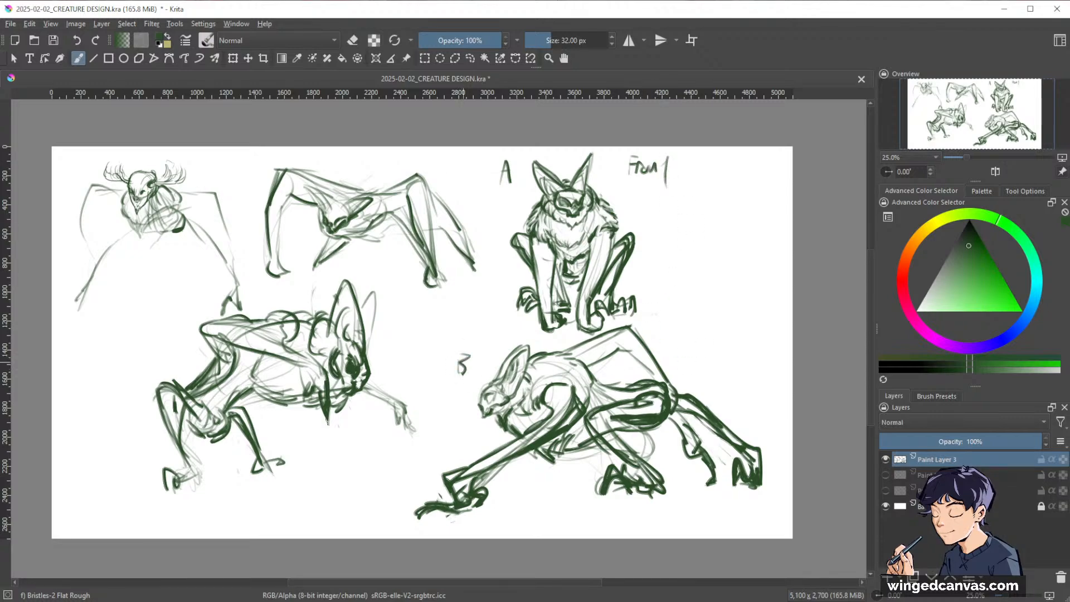
drag(468, 338, 460, 336)
drag(510, 147, 525, 152)
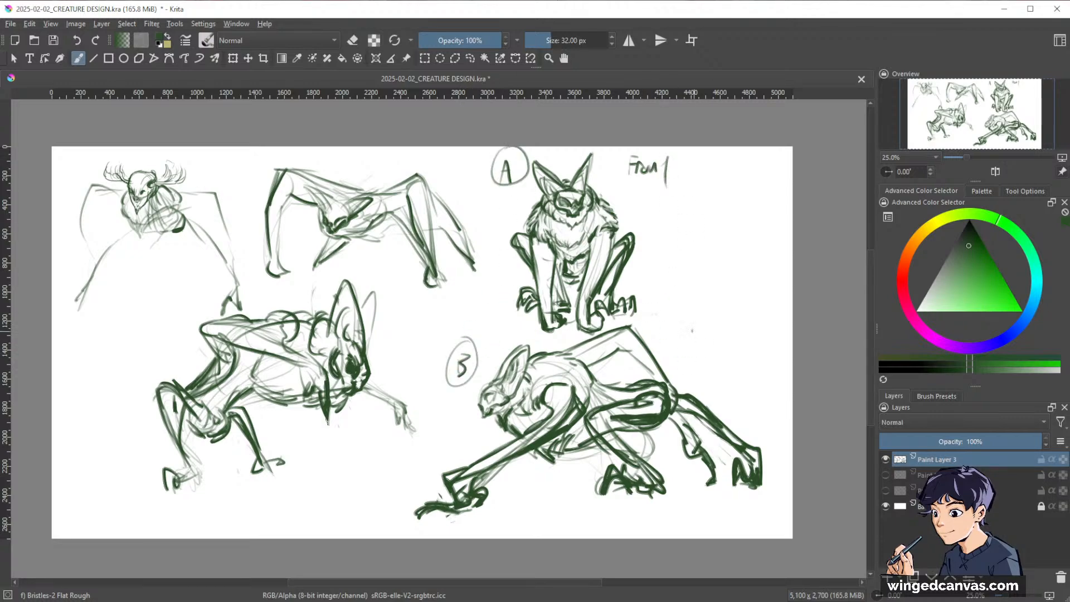
mouse_move(450, 397)
mouse_down()
mouse_move(443, 412)
mouse_move(463, 395)
mouse_move(465, 415)
mouse_up()
- Select creature A with its labels using a freehand outline, copy it to a new layer and clear the selection
key(l)
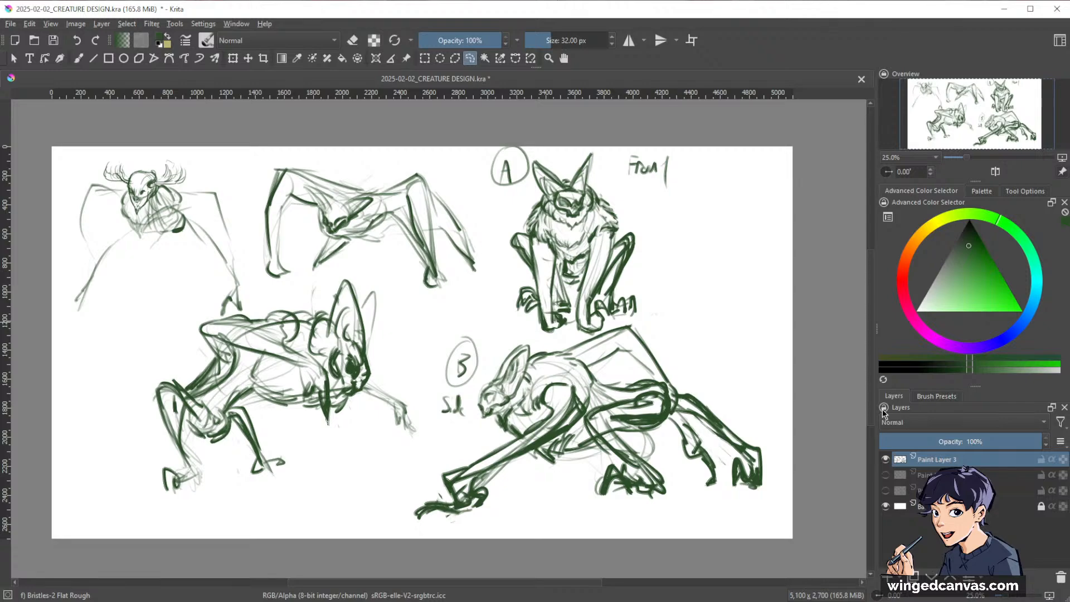
mouse_move(478, 149)
mouse_down()
mouse_move(515, 329)
mouse_move(574, 341)
mouse_move(630, 331)
mouse_move(481, 146)
mouse_up()
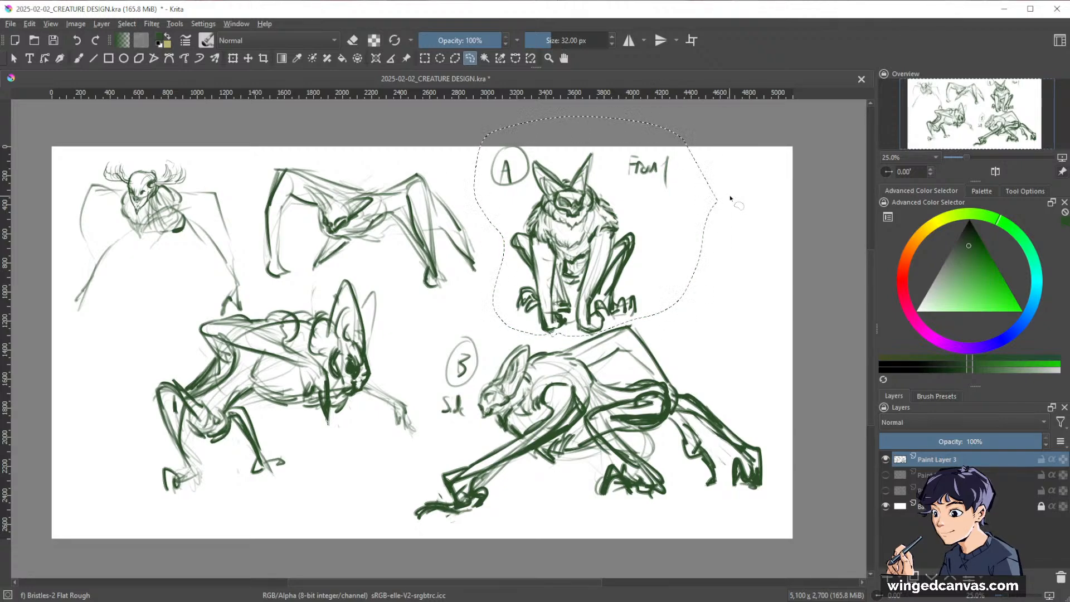
key(ctrl+alt+j)
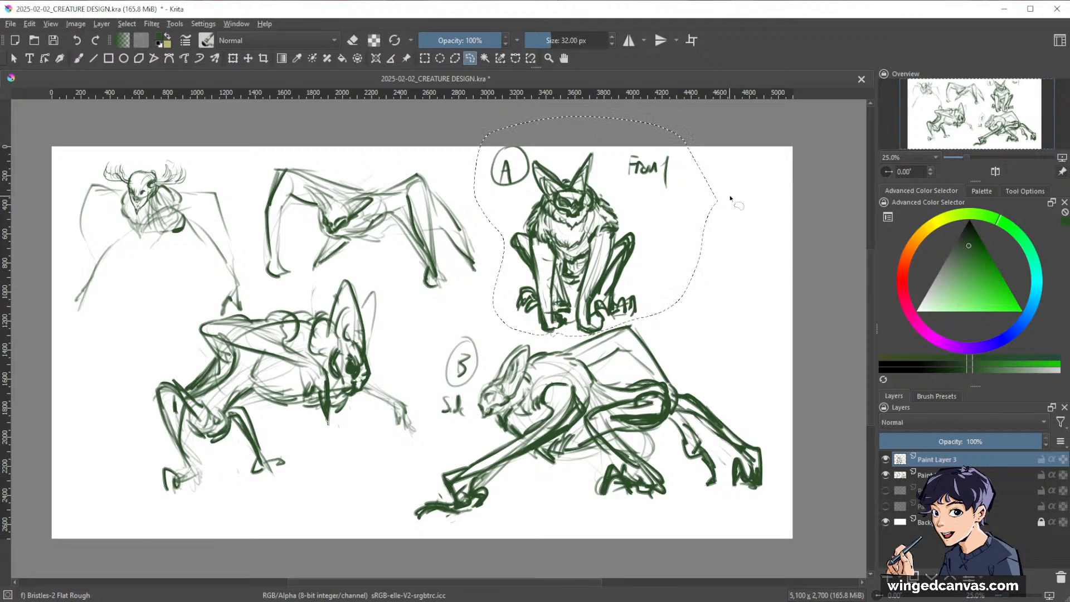
key(ctrl+shift+a)
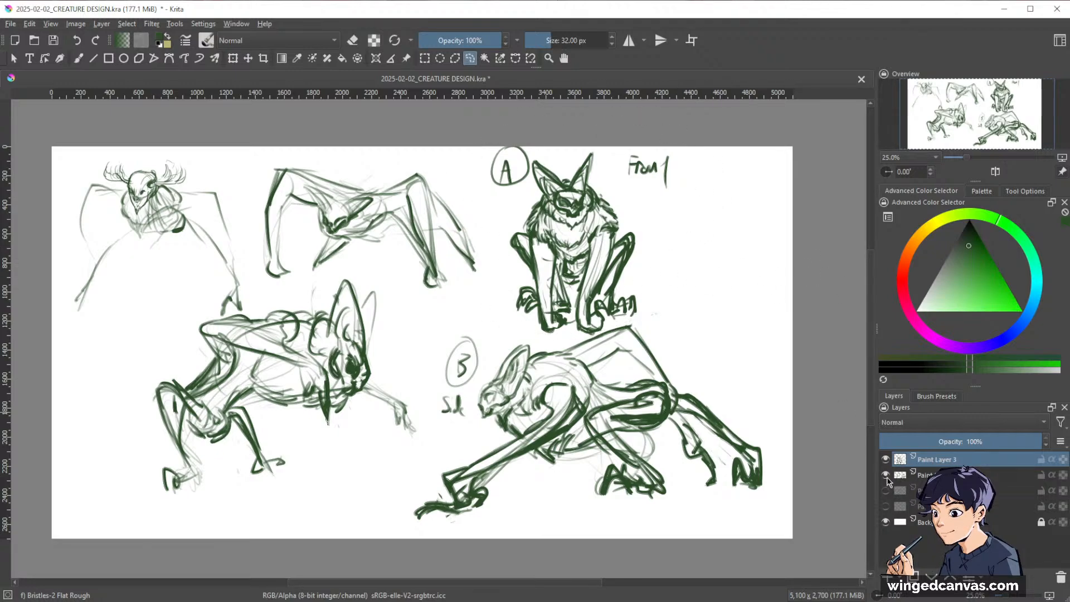
- Hide the layer with the other sketches, then enlarge creature A and move it to the canvas's lower-left area
click(886, 476)
key(ctrl+t)
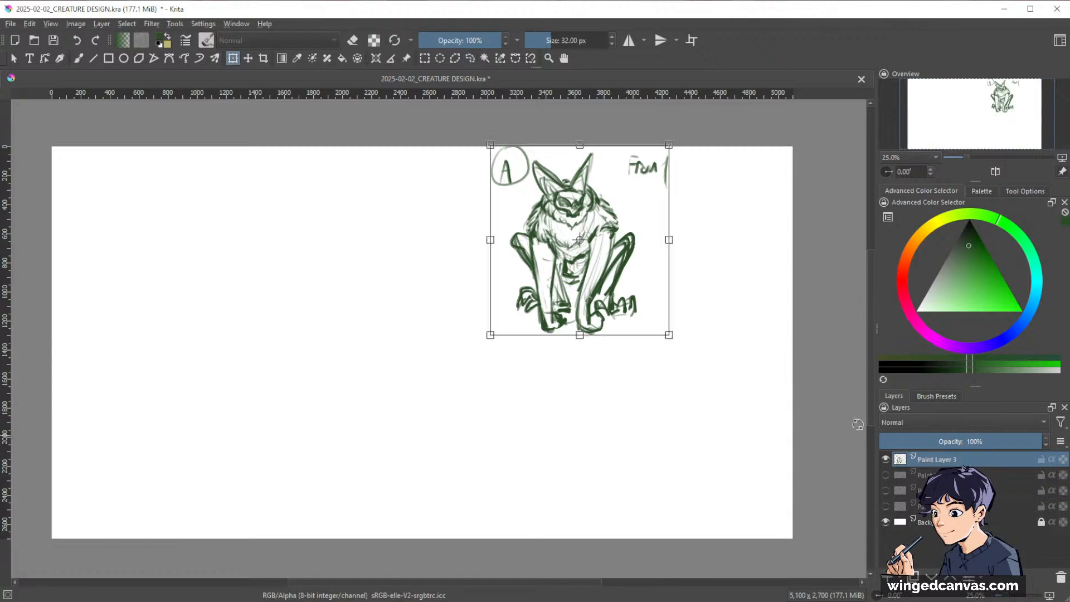
mouse_move(580, 335)
mouse_down()
mouse_move(582, 393)
mouse_move(596, 358)
mouse_move(205, 470)
mouse_up()
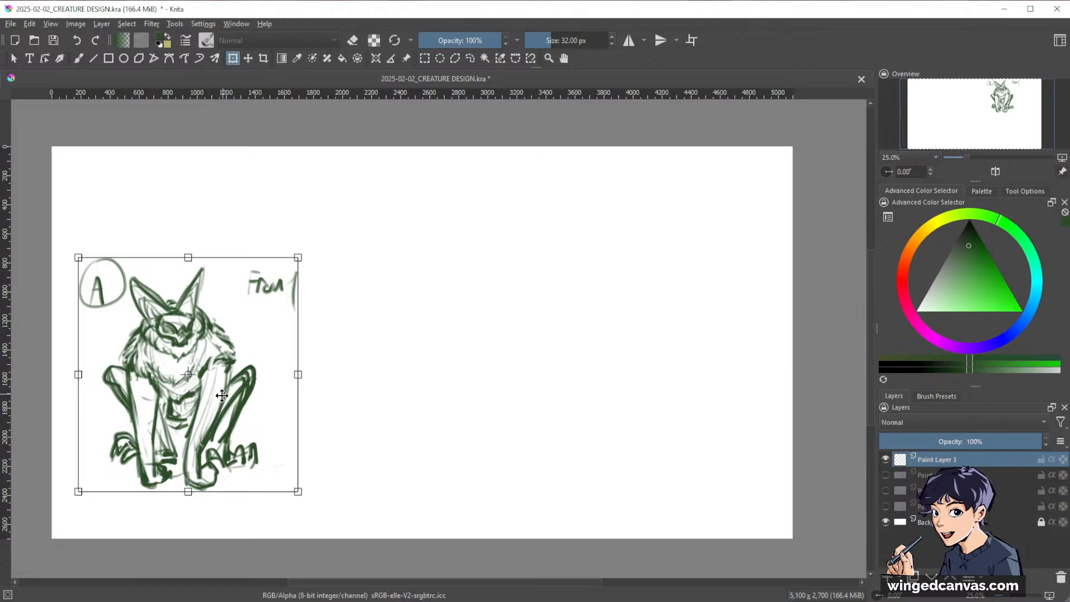
drag(222, 395, 220, 434)
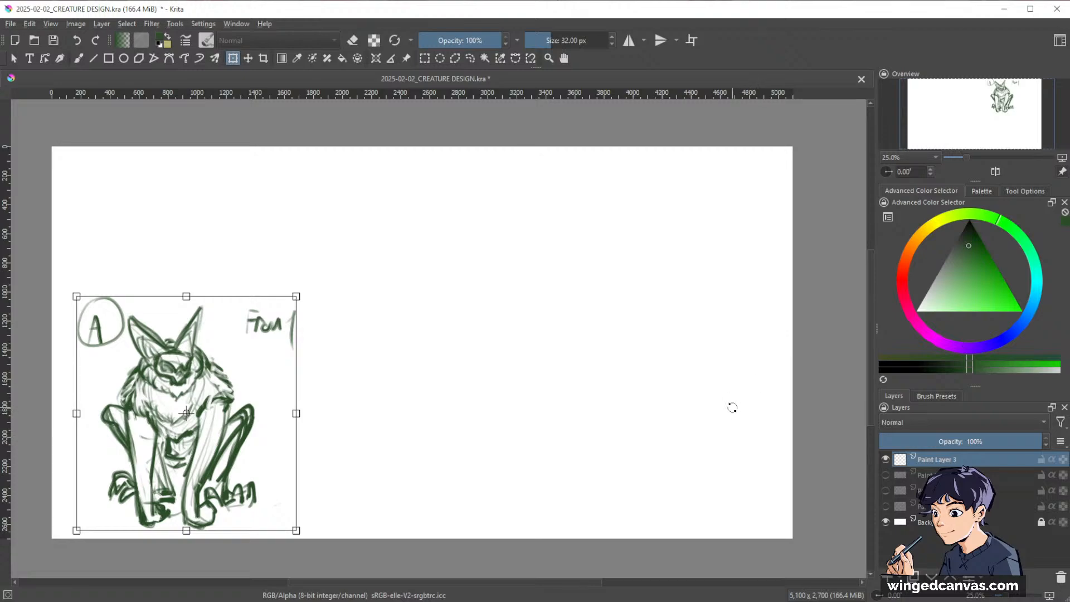
key(Return)
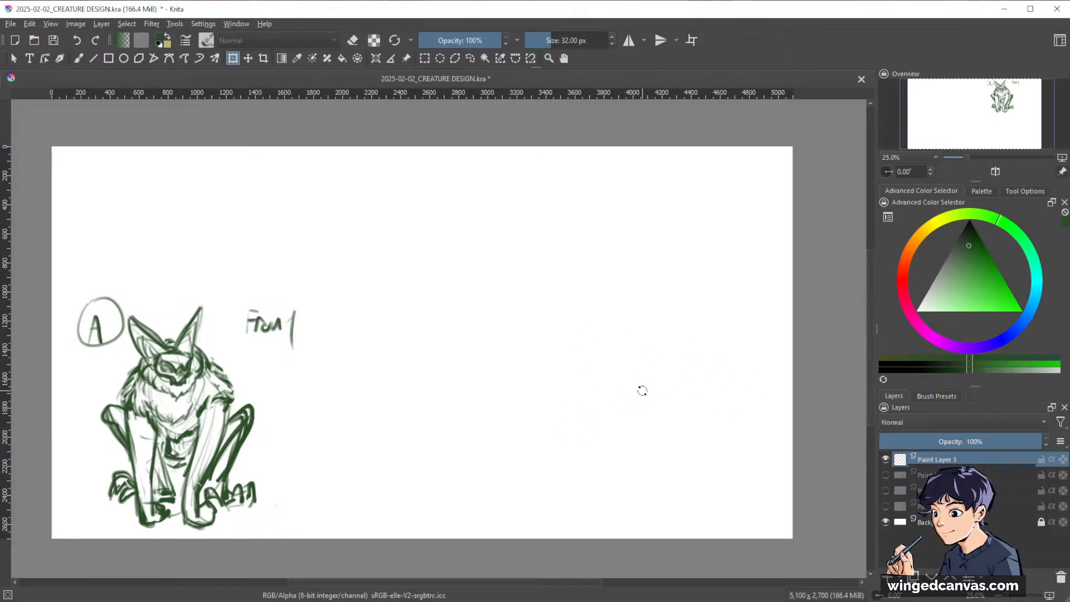
- Fade creature A's layer to 12% opacity, add a new paint layer above it and save the file
drag(946, 441, 905, 445)
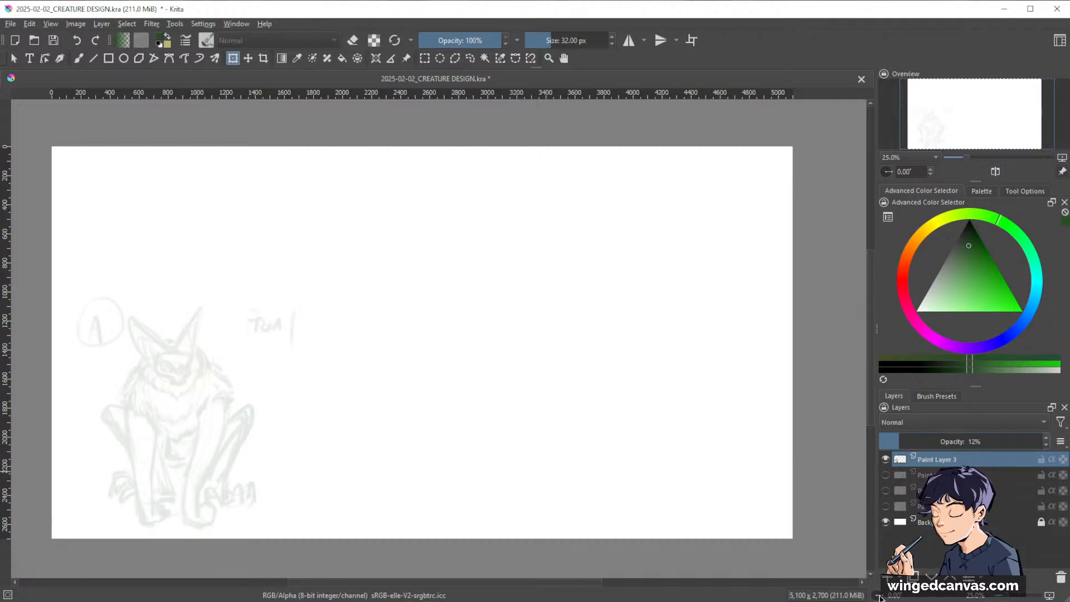
click(886, 577)
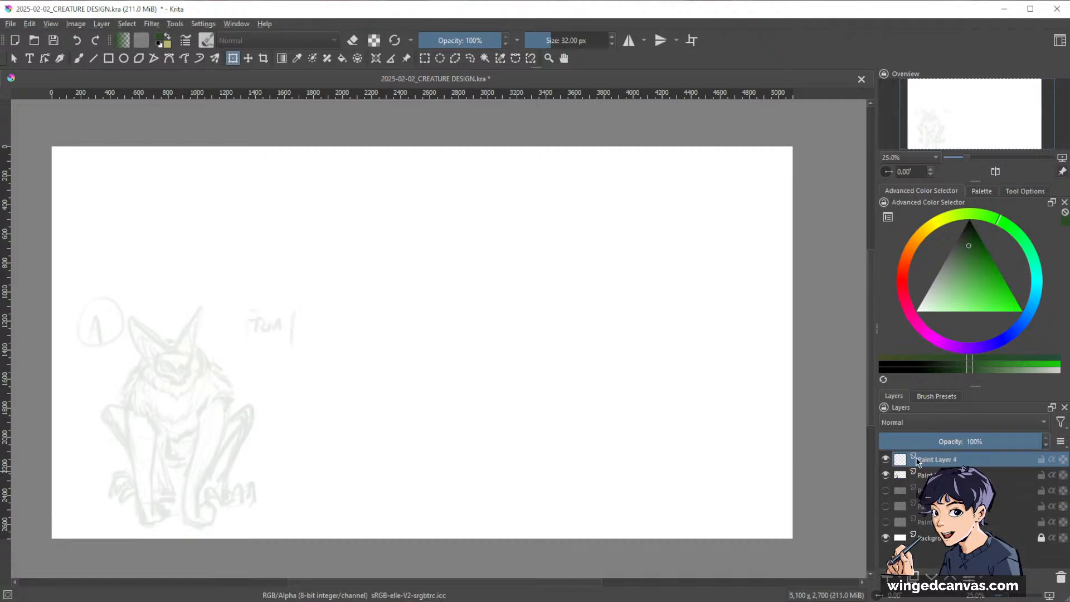
key(ctrl+s)
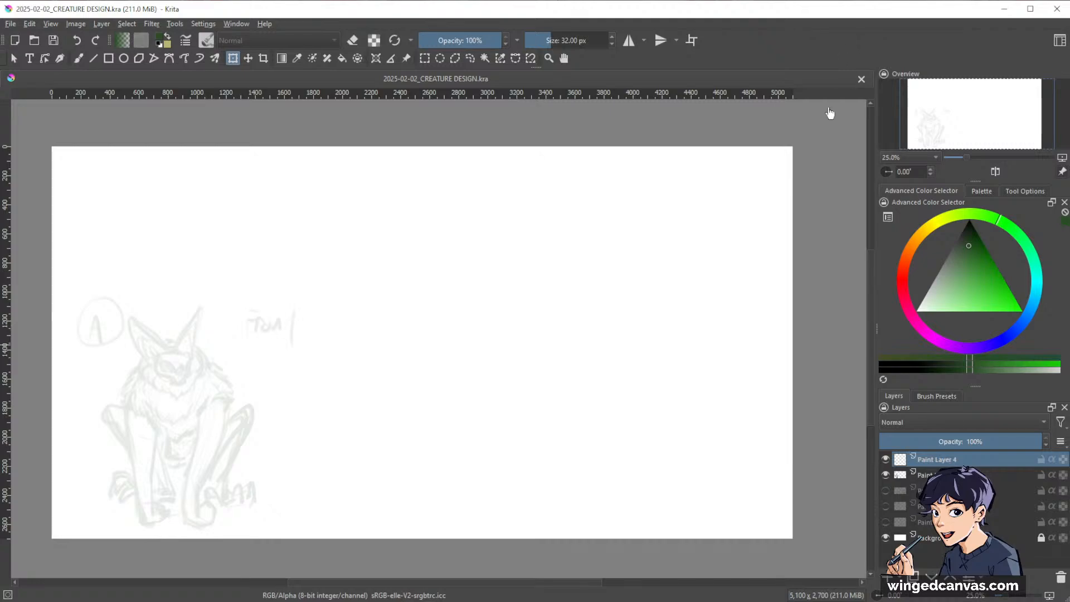
- Try a zigzag stroke beside the faded creature A's head with the bristle brush at 22 px
key(b)
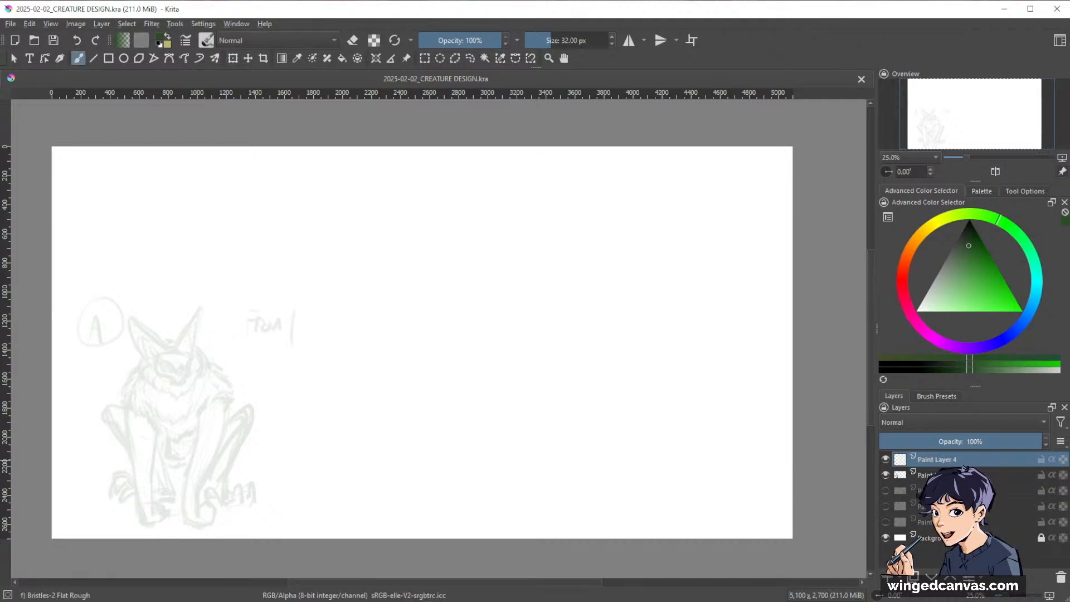
drag(670, 386, 769, 387)
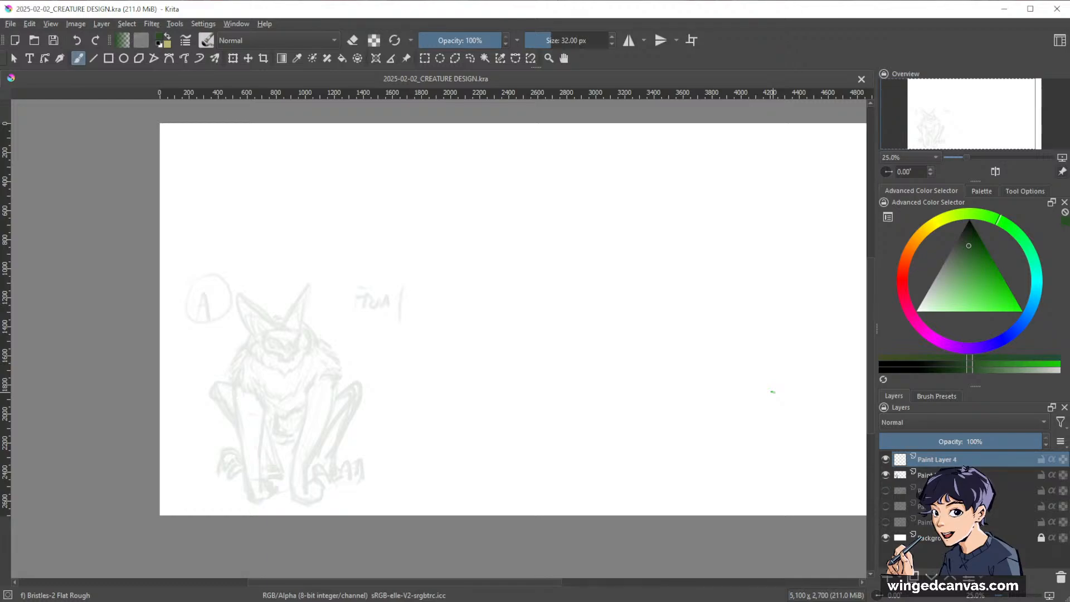
drag(601, 390, 732, 379)
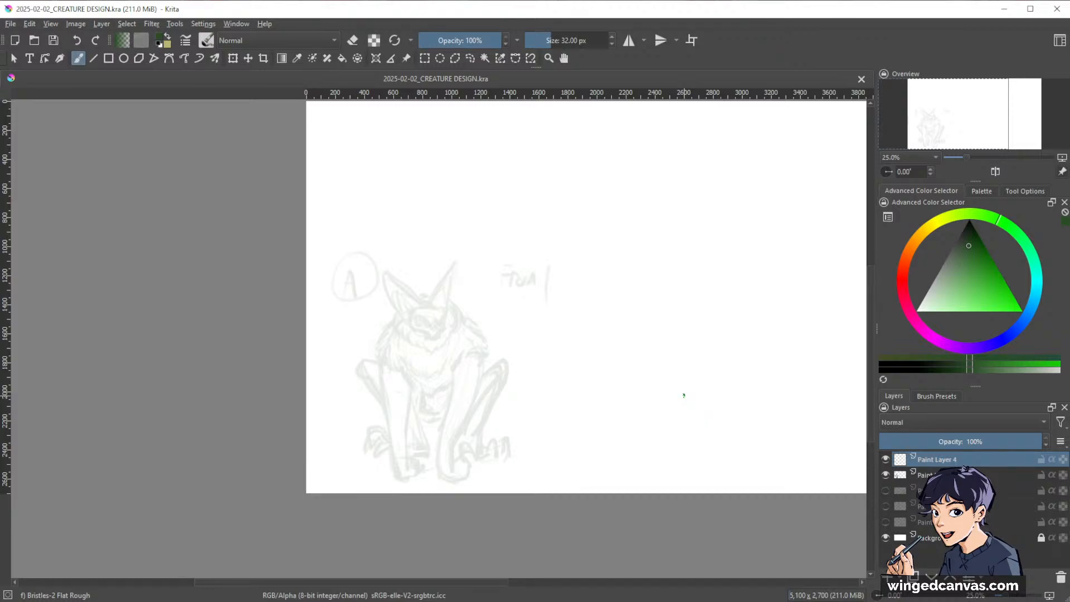
drag(683, 395, 624, 331)
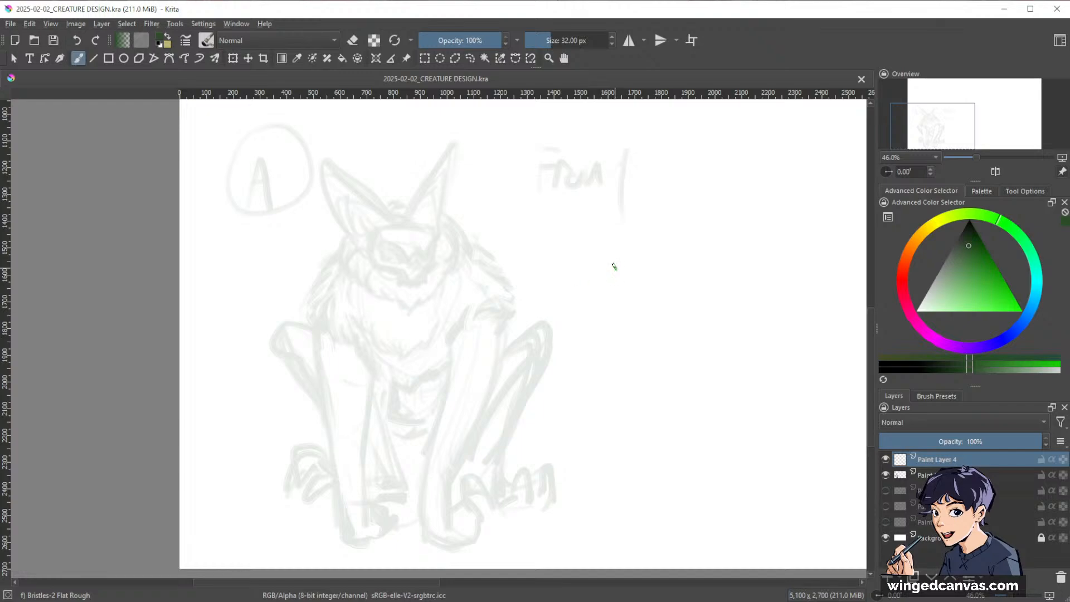
drag(672, 352, 795, 374)
key([)
key([)
key([)
key([)
key([)
drag(666, 324, 743, 385)
mouse_move(670, 340)
mouse_down()
mouse_move(671, 278)
mouse_move(701, 408)
mouse_move(691, 459)
mouse_up()
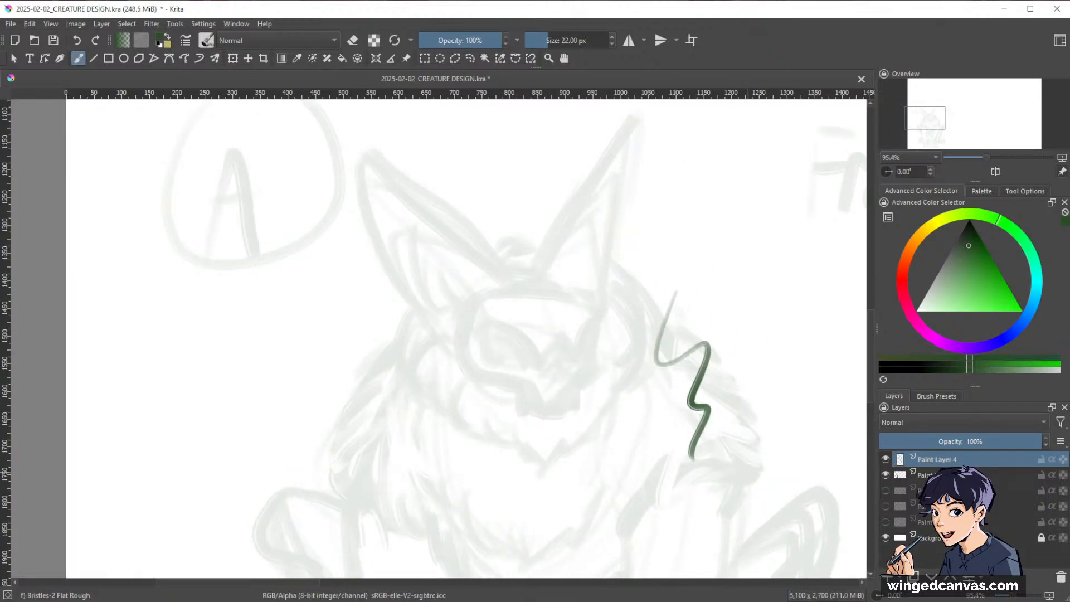
key(ctrl+z)
- Switch to the Charcoal Pencil Medium THIN brush at 13 px and draw a short mark on the faded skull's brow
click(936, 395)
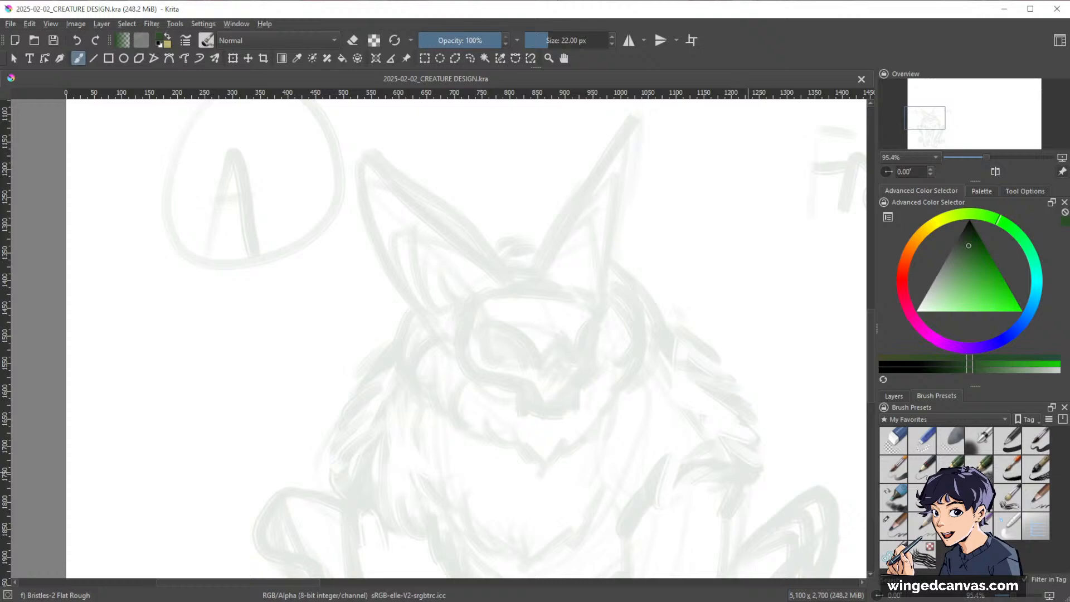
click(1030, 504)
click(894, 524)
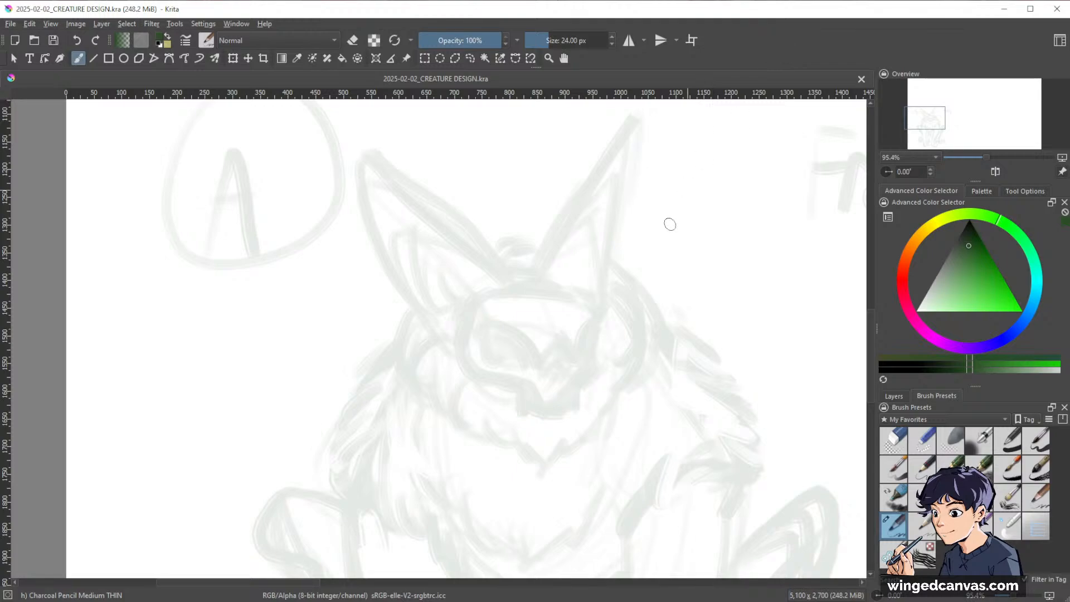
key(bracketleft)
key(bracketleft)
key(bracketleft)
key(bracketleft)
key(bracketleft)
key(bracketleft)
key(bracketleft)
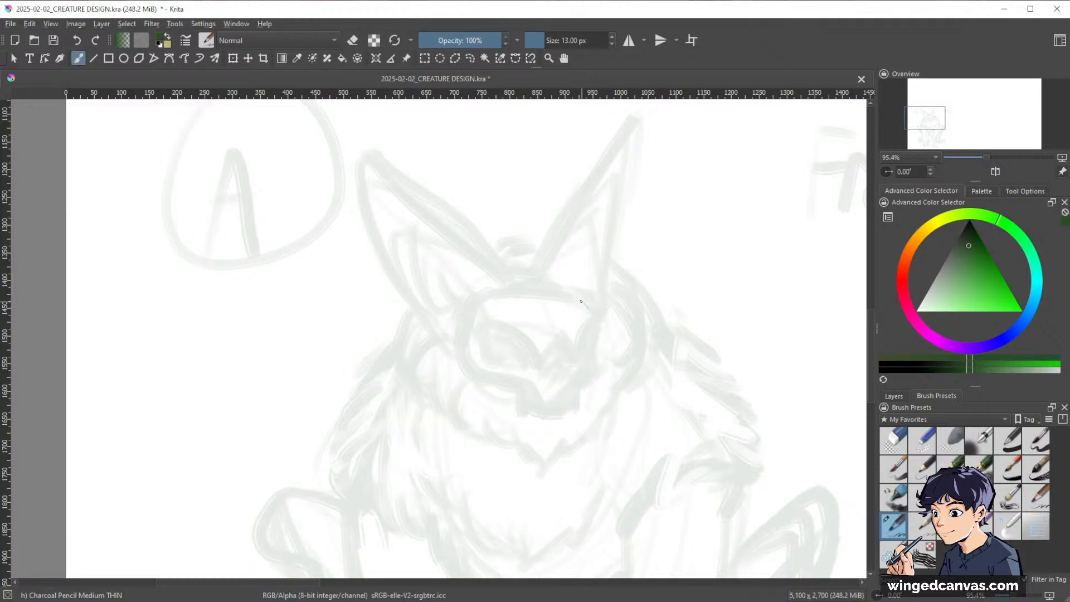
drag(581, 301, 598, 322)
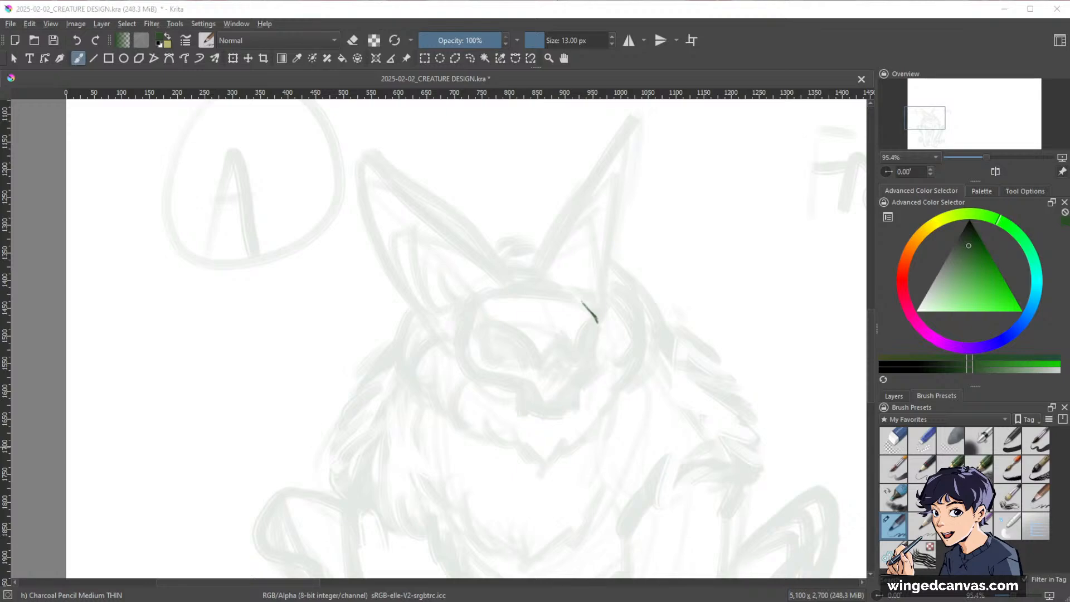
- Switch to the browser and study the line work in the Spider-Man: Into the Spider-Verse character art as style reference
drag(0, 160, 477, 42)
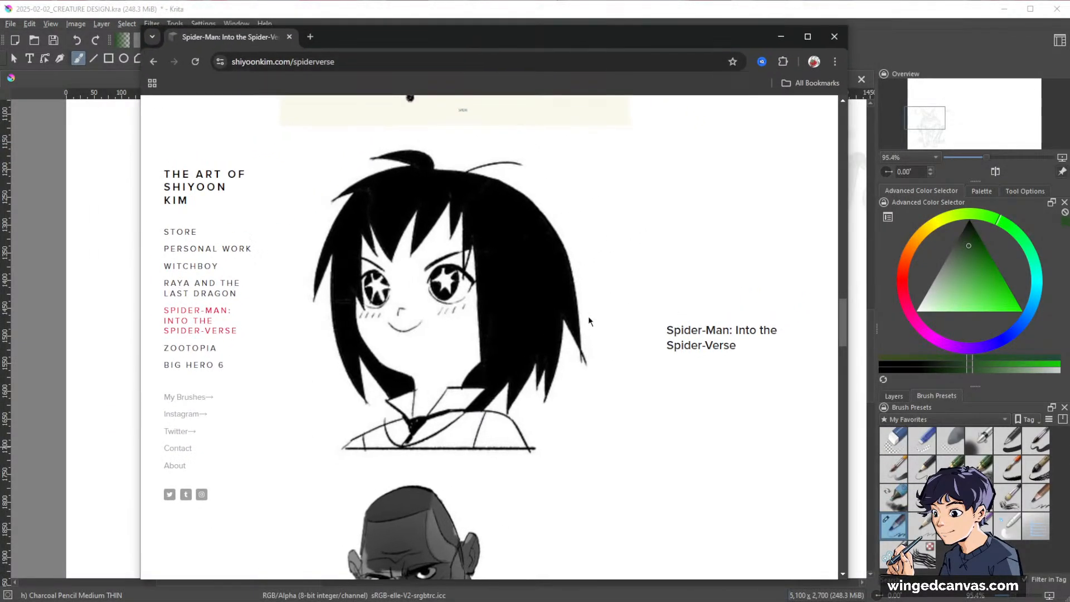
scroll(585, 312, down, 10)
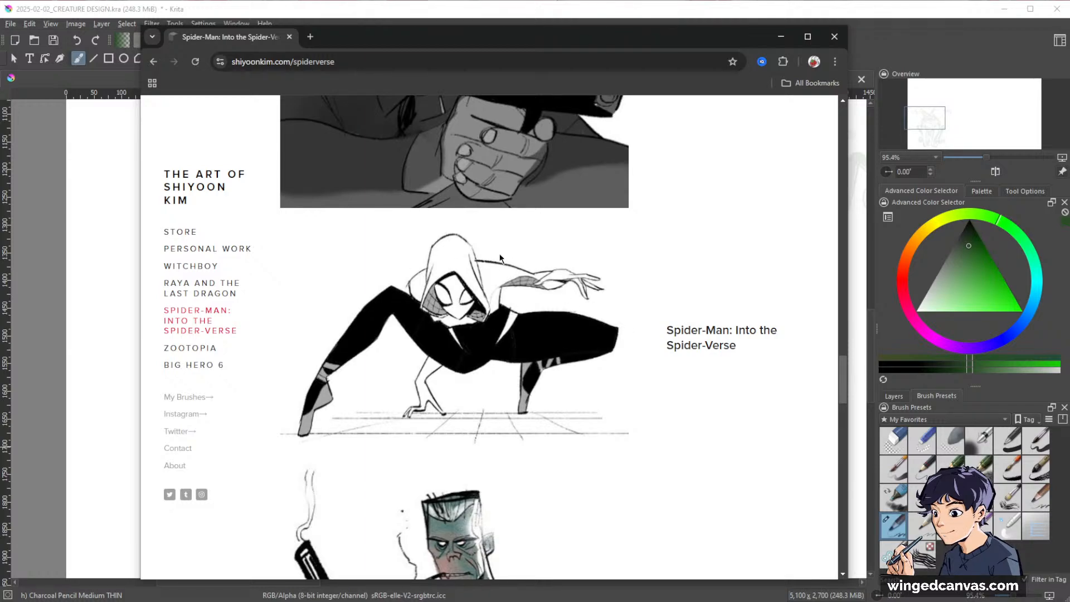
scroll(493, 335, down, 9)
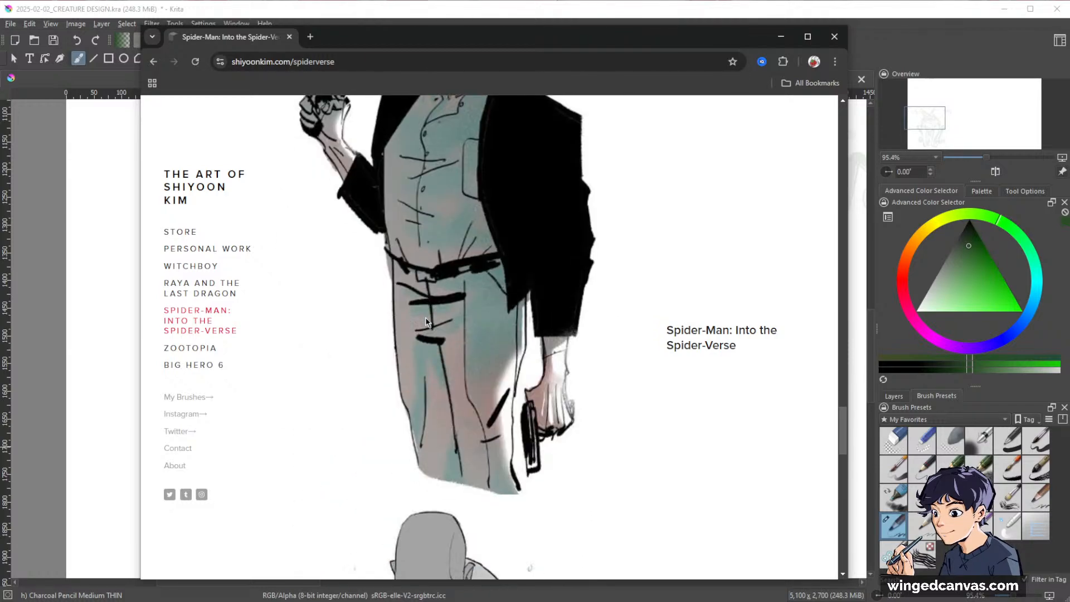
scroll(450, 322, up, 3)
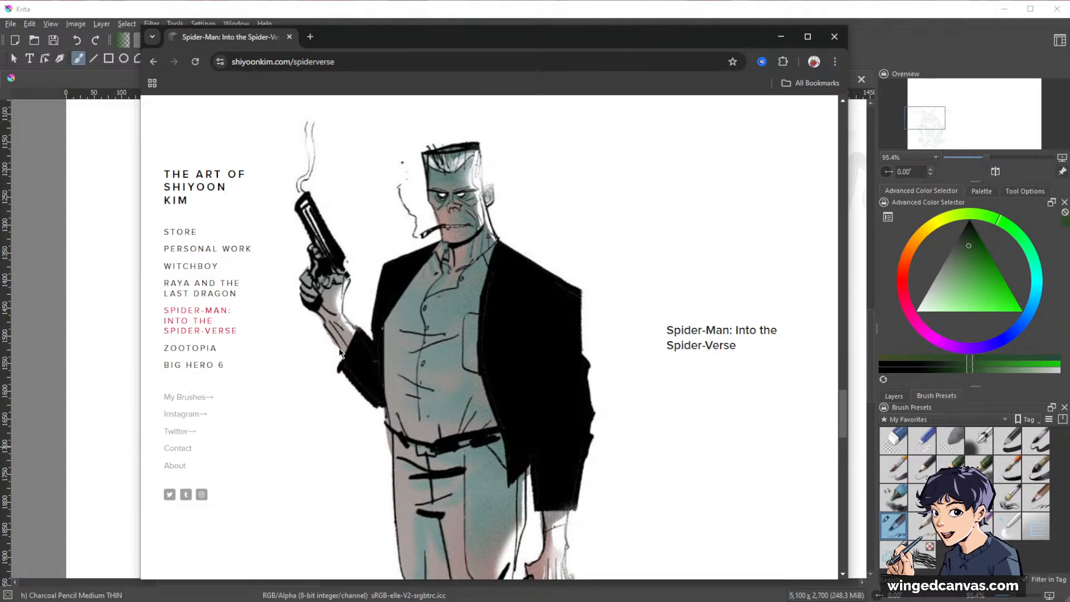
scroll(355, 341, down, 8)
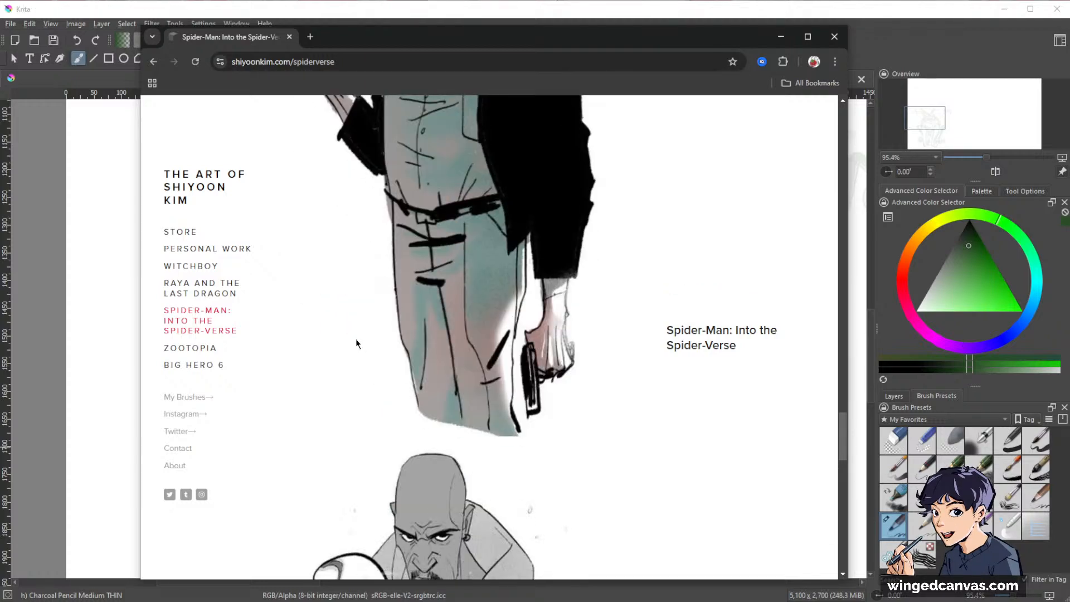
scroll(418, 354, up, 6)
scroll(419, 329, down, 10)
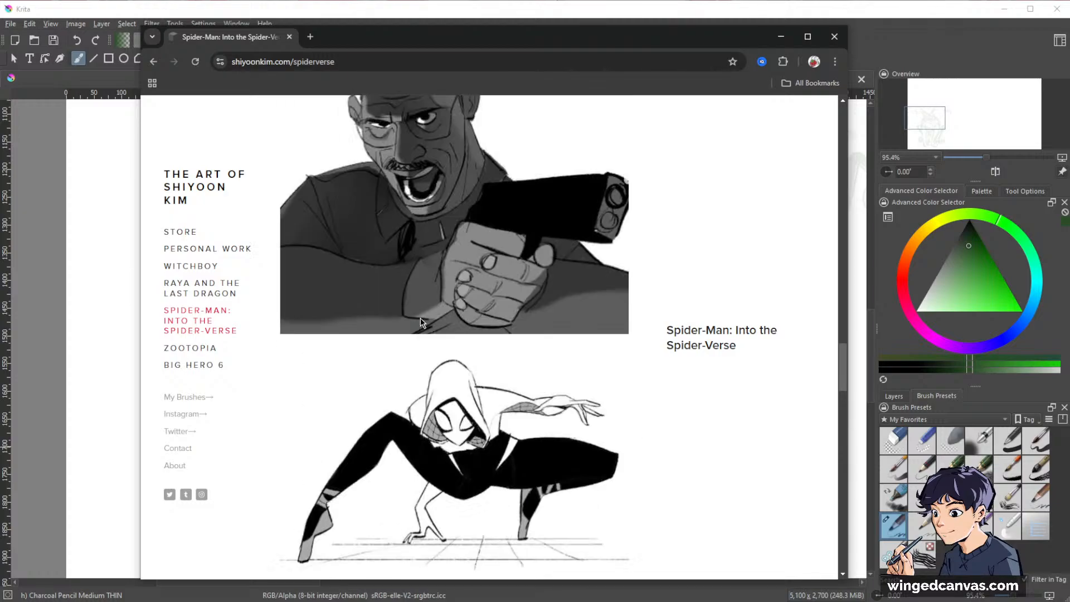
scroll(422, 314, up, 5)
scroll(421, 312, up, 10)
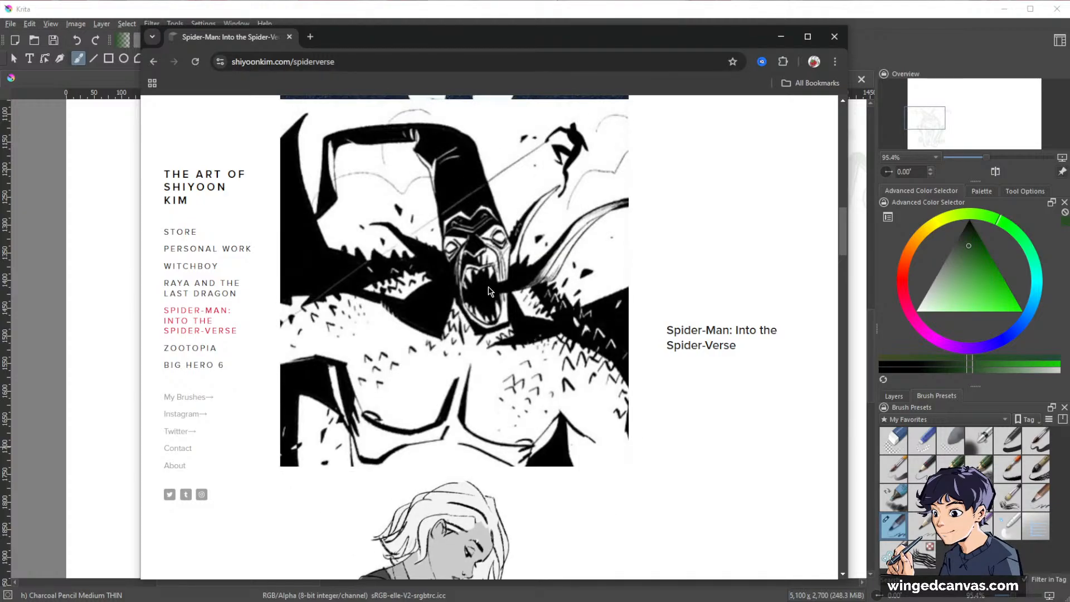
scroll(479, 301, up, 6)
scroll(504, 286, down, 4)
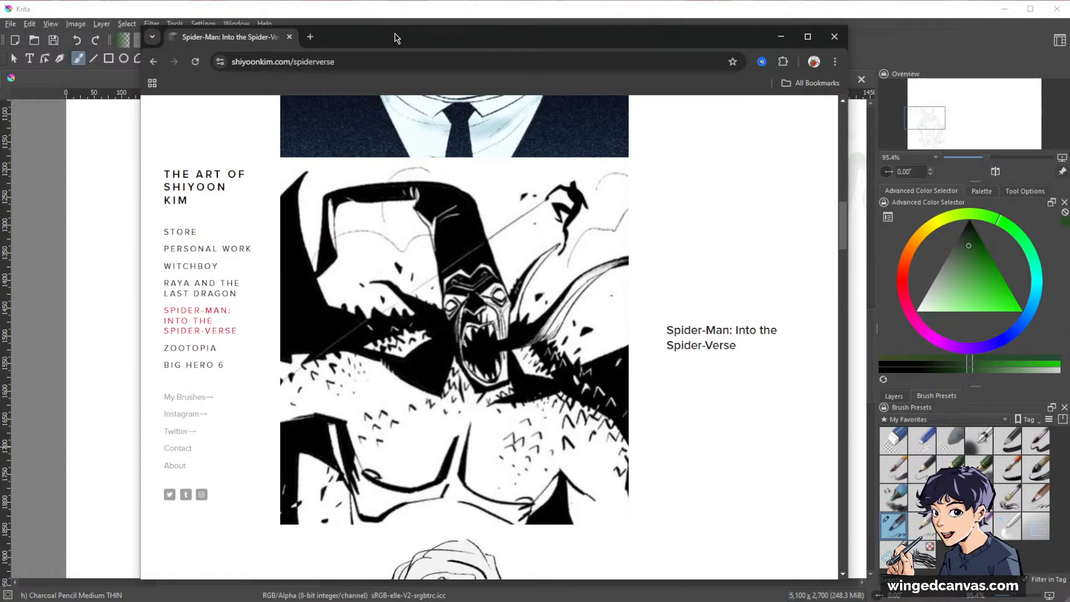
drag(393, 33, 0, 54)
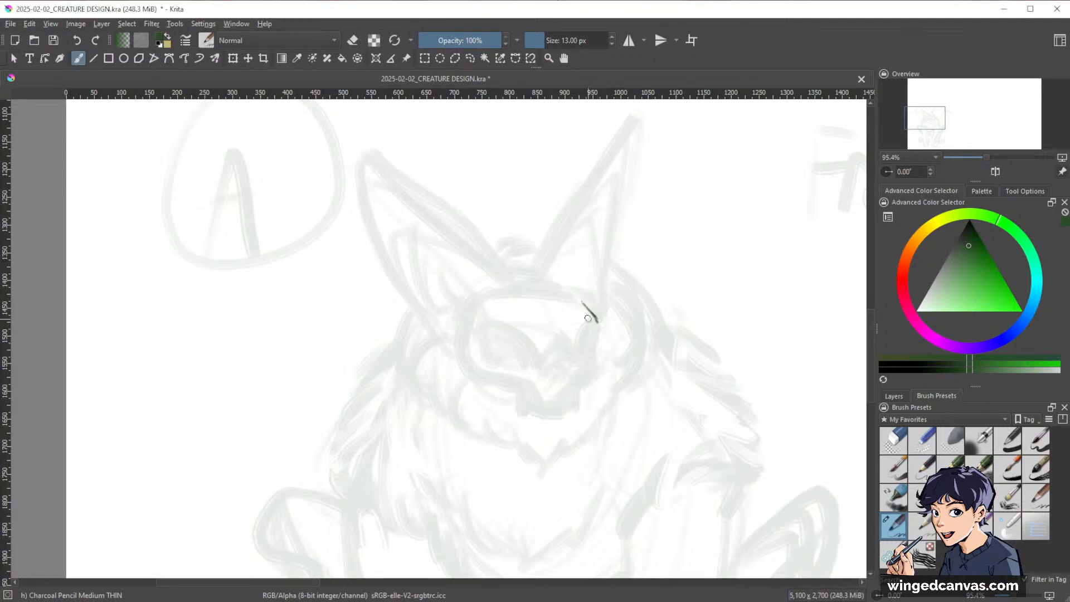
- Draw the skull's far cheek edge down to the jagged upper teeth and fill the far eye socket solid green
mouse_move(597, 320)
mouse_down()
mouse_move(592, 385)
mouse_move(593, 375)
mouse_move(576, 406)
mouse_move(547, 411)
mouse_move(575, 408)
mouse_move(539, 406)
mouse_move(554, 405)
mouse_up()
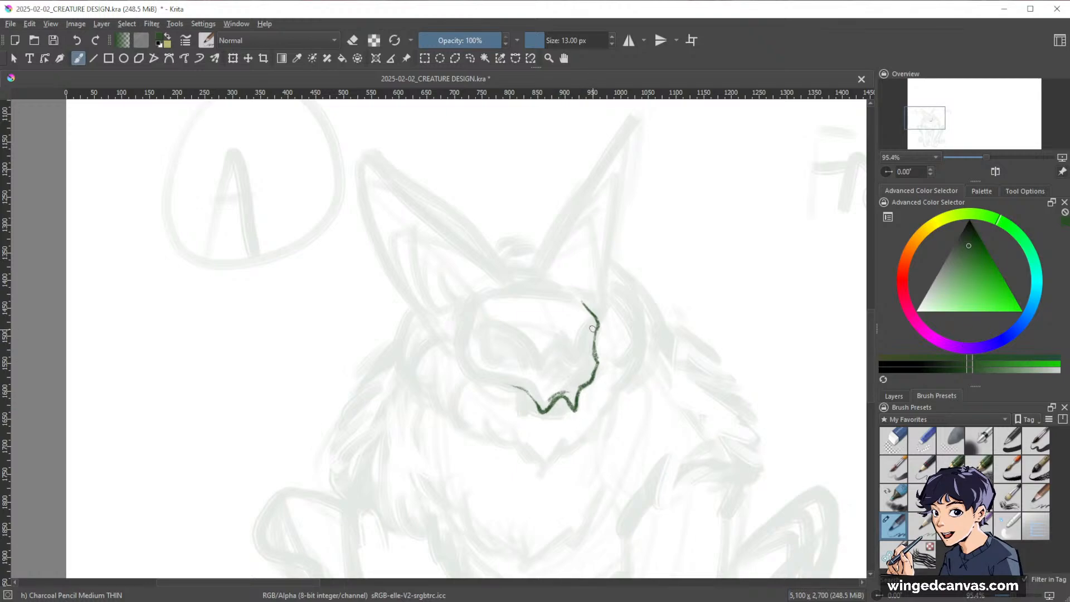
mouse_move(594, 328)
mouse_down()
mouse_move(580, 354)
mouse_move(589, 331)
mouse_move(582, 357)
mouse_move(592, 334)
mouse_up()
key(e)
key(e)
- Sketch the near eye socket's upper and outer edges with a short brow line above, and touch up the far socket's lower rim
mouse_move(491, 333)
mouse_down()
mouse_move(523, 338)
mouse_move(532, 357)
mouse_up()
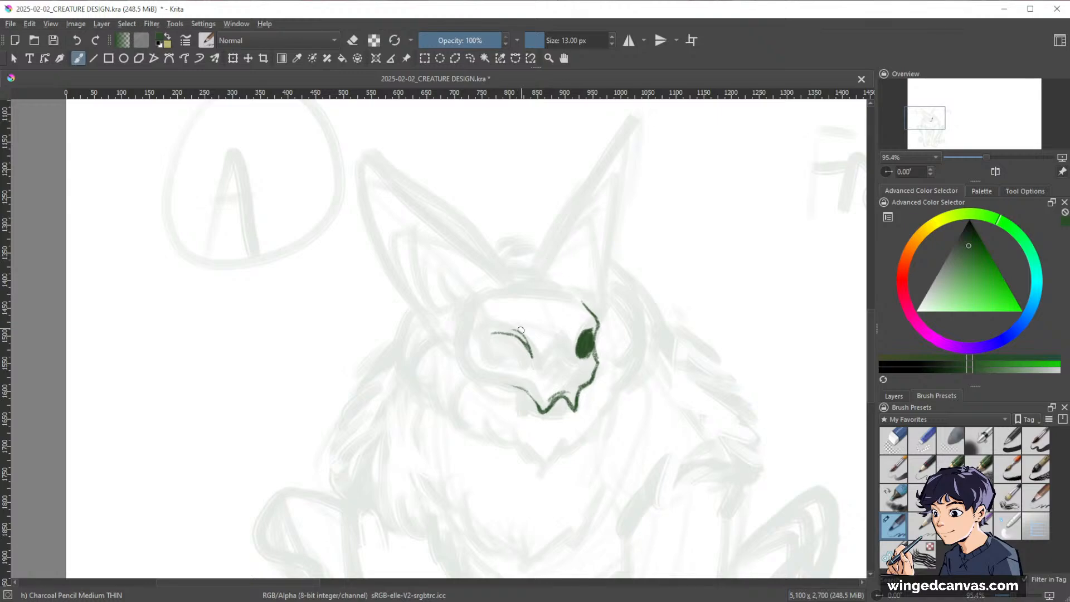
drag(488, 328, 524, 338)
drag(489, 334, 513, 359)
drag(585, 364, 592, 356)
key(e)
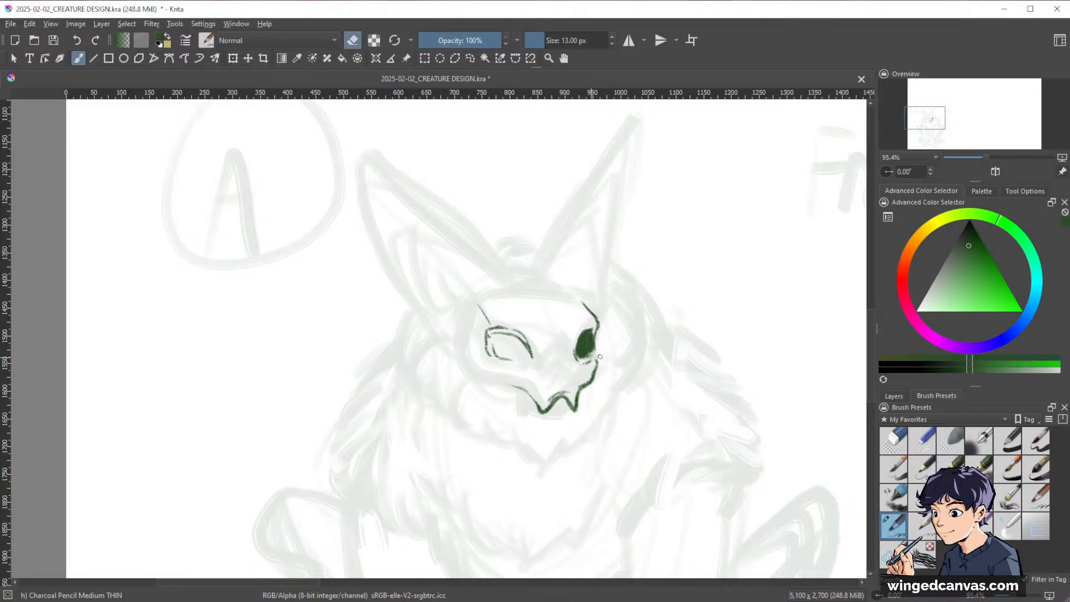
key(e)
- Close the near eye socket's outline with curved strokes along its inner and lower edges
drag(597, 360, 622, 354)
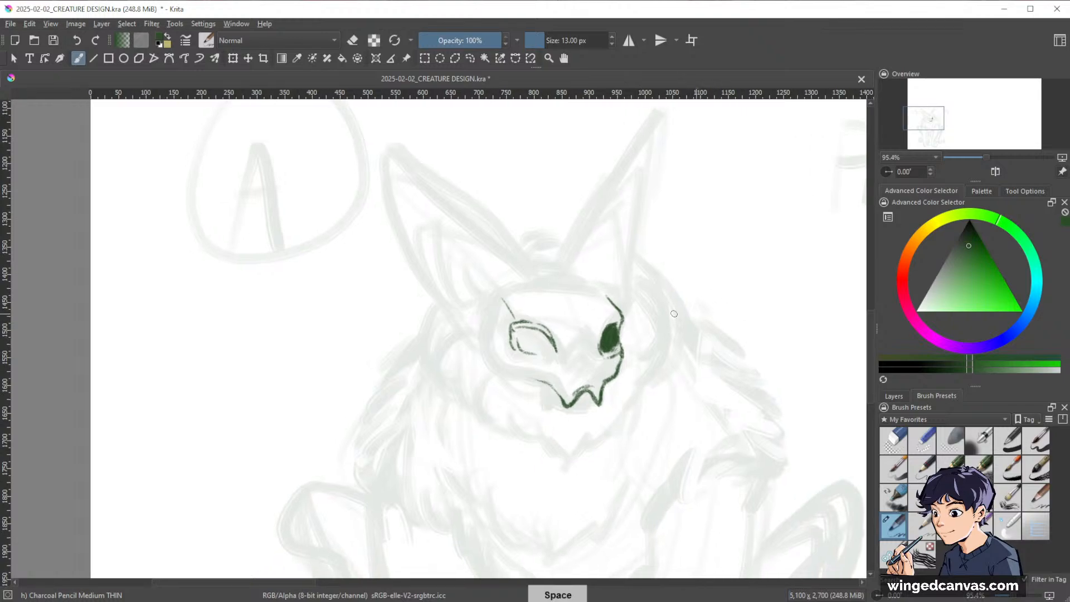
drag(565, 297, 589, 294)
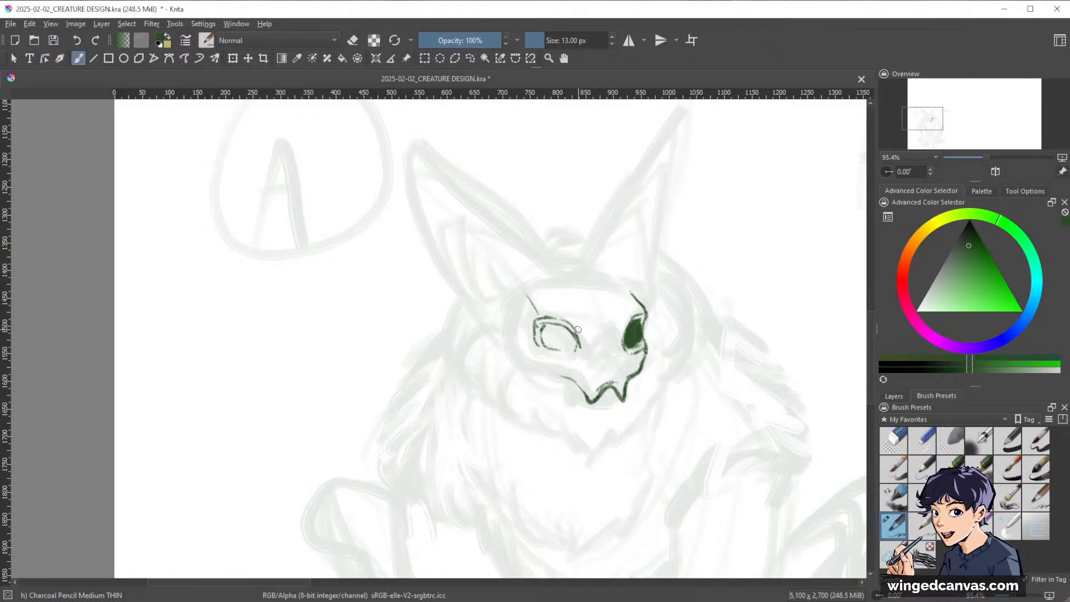
mouse_move(577, 328)
mouse_down()
mouse_move(585, 352)
mouse_move(564, 359)
mouse_move(642, 353)
mouse_up()
key(e)
key(e)
key(e)
key(e)
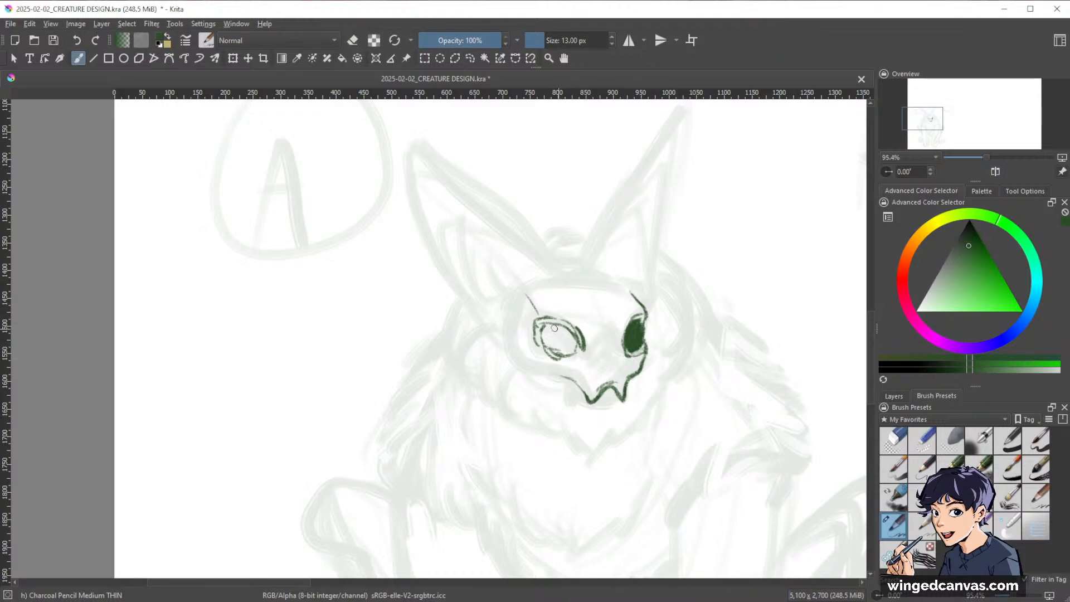
- Fill the near eye socket solid green and clean up its edges with the eraser
mouse_move(547, 330)
mouse_down()
mouse_move(579, 338)
mouse_move(575, 349)
mouse_move(559, 328)
mouse_move(564, 343)
mouse_move(553, 326)
mouse_move(548, 348)
mouse_up()
key(e)
key(e)
key(e)
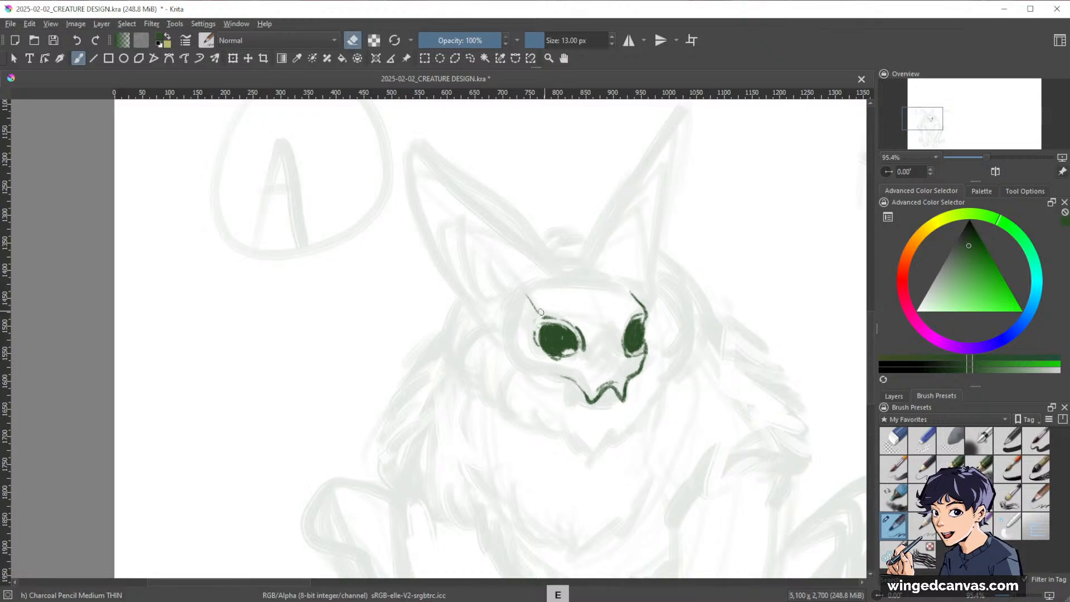
key(e)
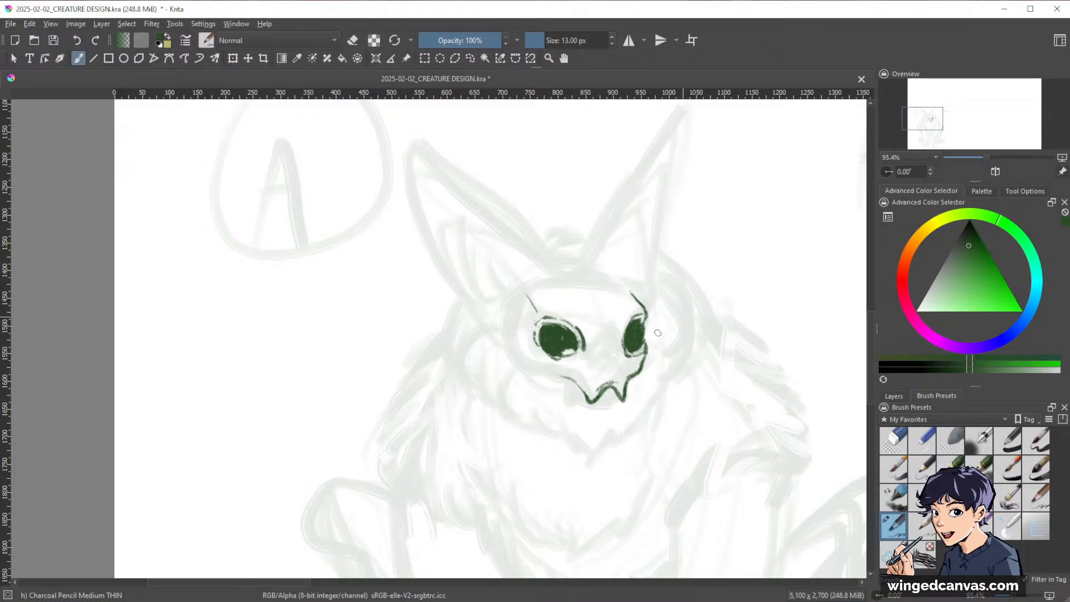
drag(576, 350, 571, 350)
key(e)
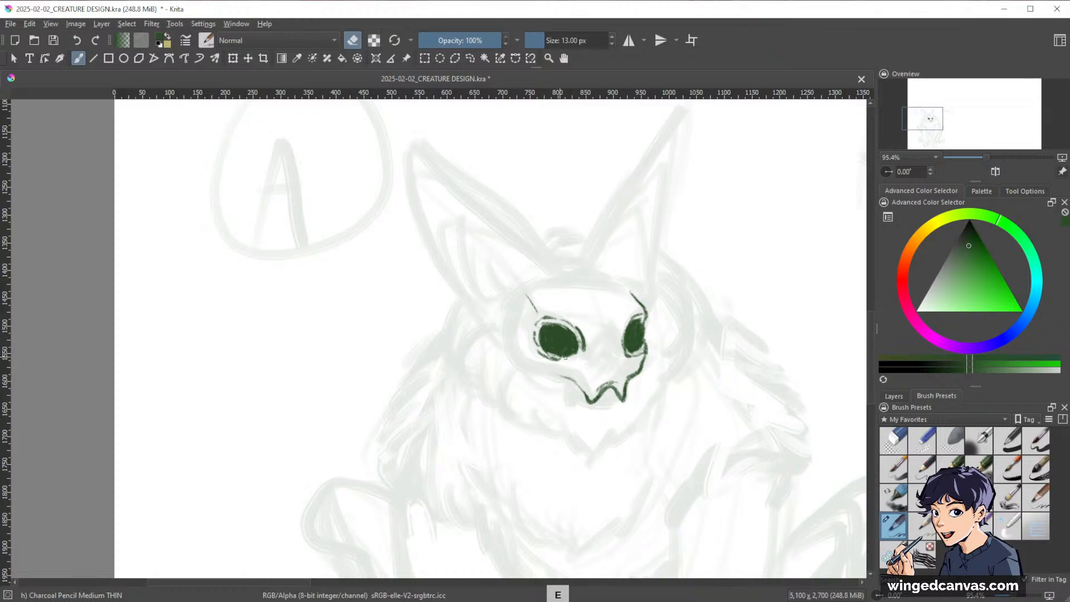
key(e)
- Draw the heart-shaped nose cavity between the eyes, add a cheekbone line beside the upper jaw and darken the far eye socket
key(space)
drag(770, 336, 770, 335)
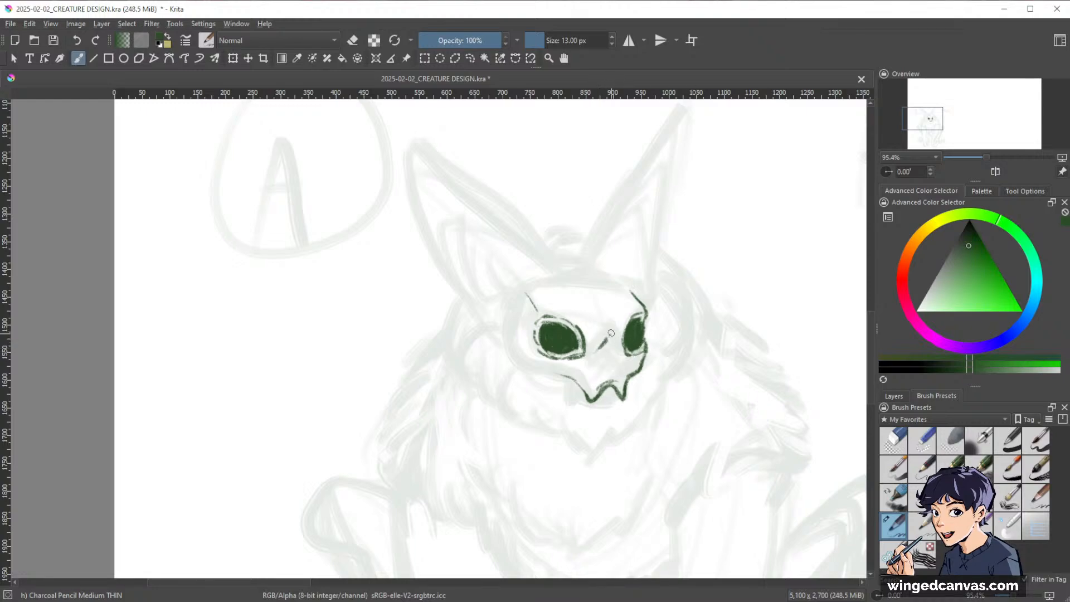
mouse_move(611, 333)
mouse_down()
mouse_move(619, 351)
mouse_move(608, 363)
mouse_move(621, 365)
mouse_up()
drag(560, 365, 574, 369)
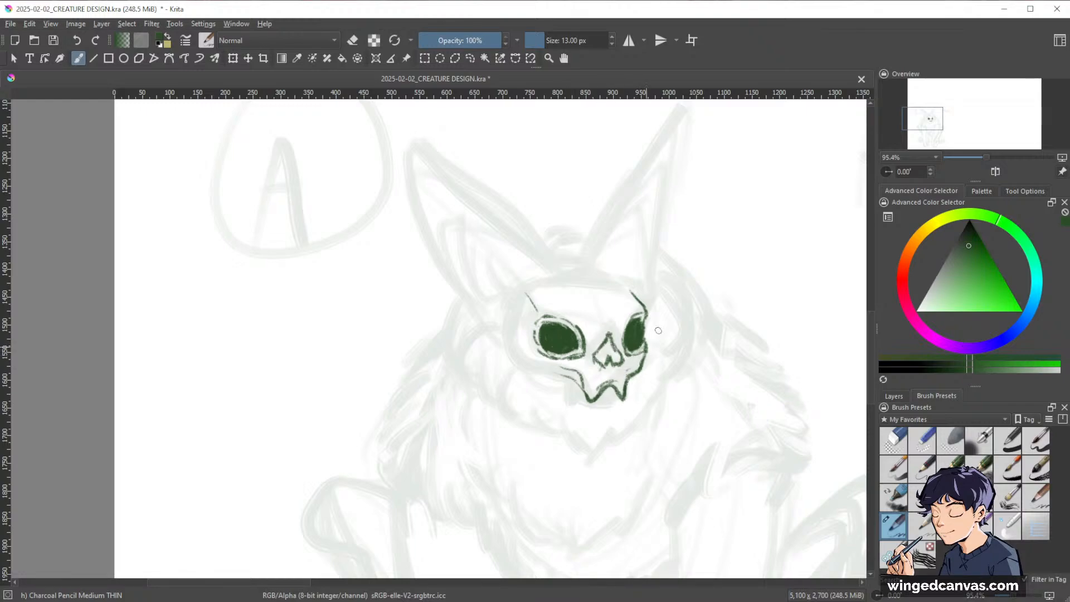
key(space)
drag(738, 316, 743, 273)
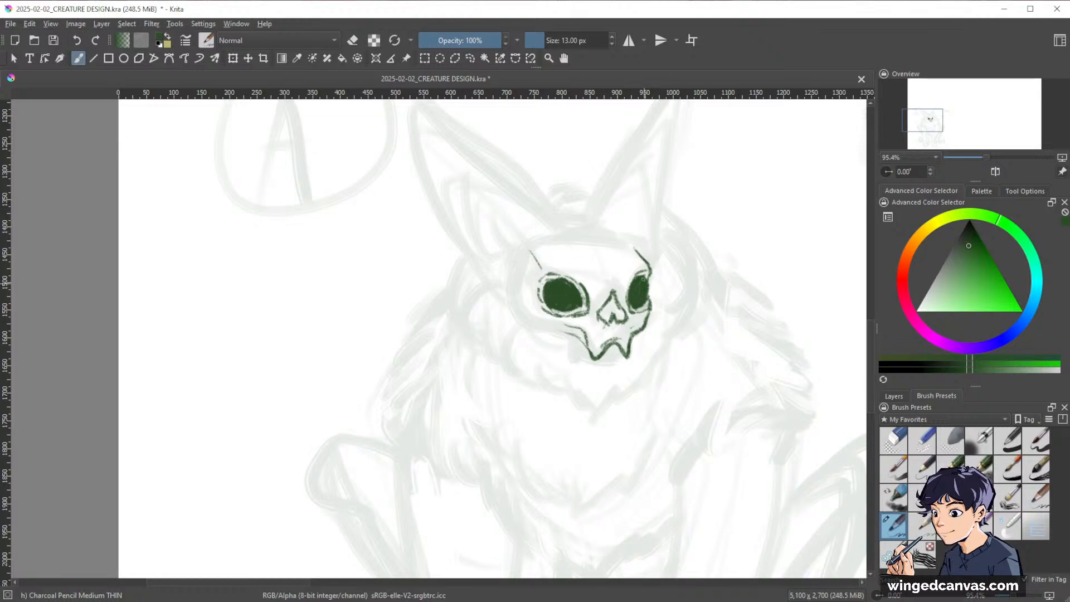
drag(647, 280, 643, 295)
- Outline the skull's cranium from the far brow over the top and down the near side, with a short crack on the forehead
drag(733, 244, 750, 225)
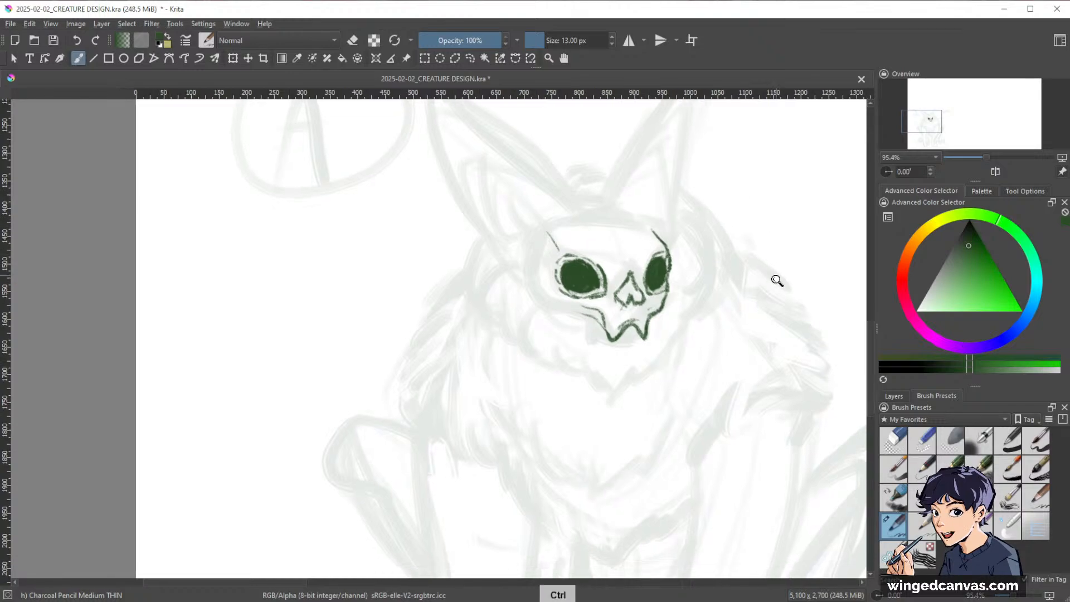
drag(782, 274, 772, 315)
mouse_move(733, 281)
mouse_down()
mouse_move(733, 230)
mouse_move(713, 280)
mouse_up()
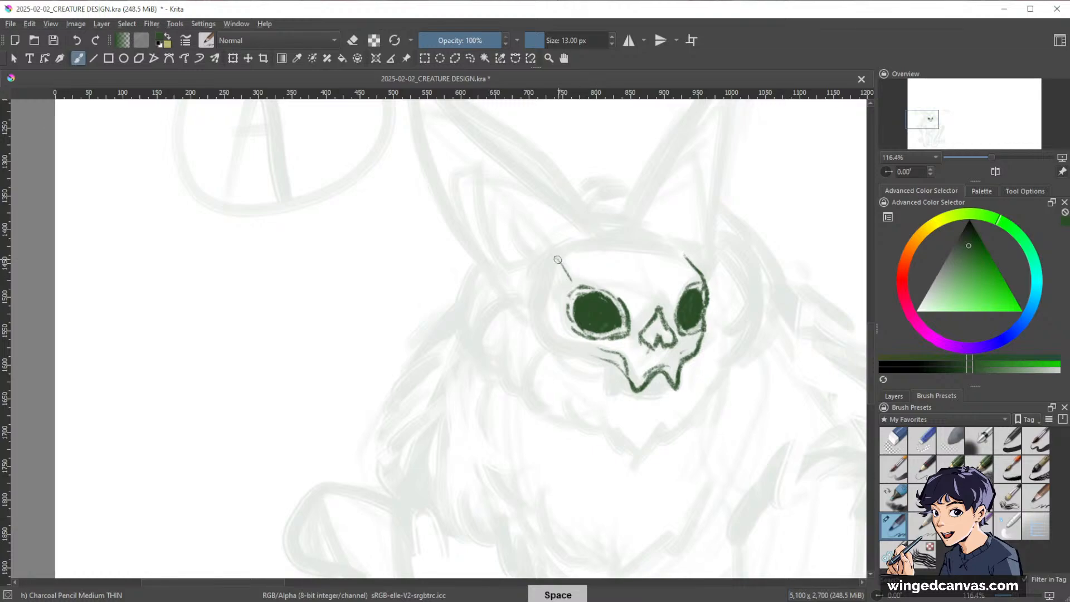
mouse_move(559, 247)
mouse_down()
mouse_move(540, 264)
mouse_move(546, 280)
mouse_move(588, 245)
mouse_move(652, 283)
mouse_up()
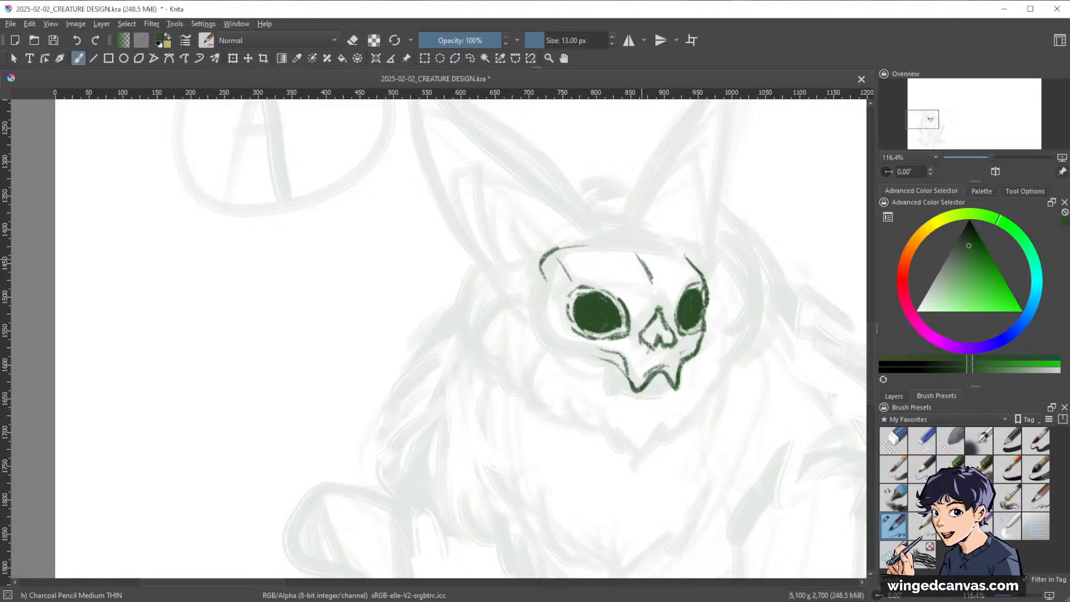
drag(684, 245, 691, 259)
mouse_move(560, 248)
mouse_down()
mouse_move(662, 241)
mouse_move(688, 253)
mouse_move(564, 246)
mouse_move(544, 259)
mouse_move(536, 334)
mouse_move(555, 351)
mouse_up()
key(e)
key(e)
key(e)
key(e)
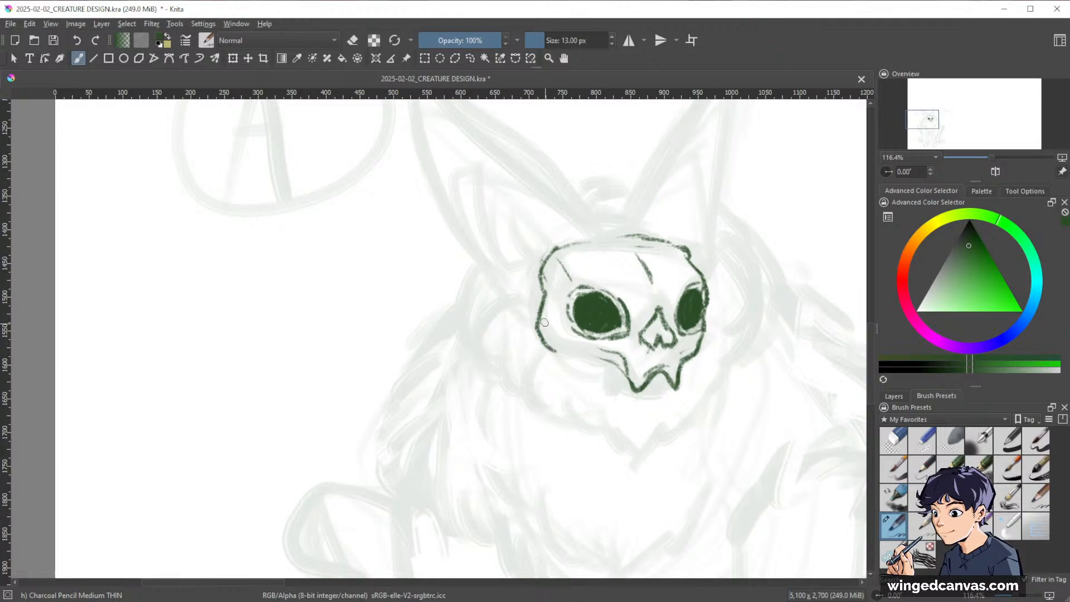
- Join the near cheekbone to the jaw, add the far cheek bulge, smooth the top contour and erase the excess at the far brow
mouse_move(548, 304)
mouse_down()
mouse_move(565, 340)
mouse_move(592, 352)
mouse_up()
drag(707, 310, 703, 347)
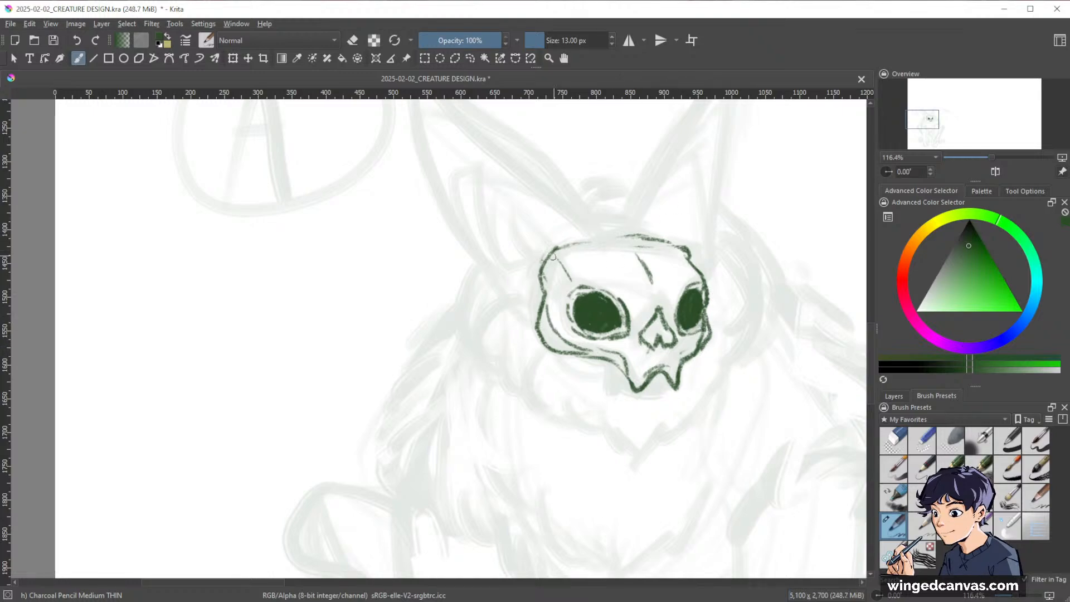
mouse_move(553, 246)
mouse_down()
mouse_move(618, 234)
mouse_move(691, 257)
mouse_up()
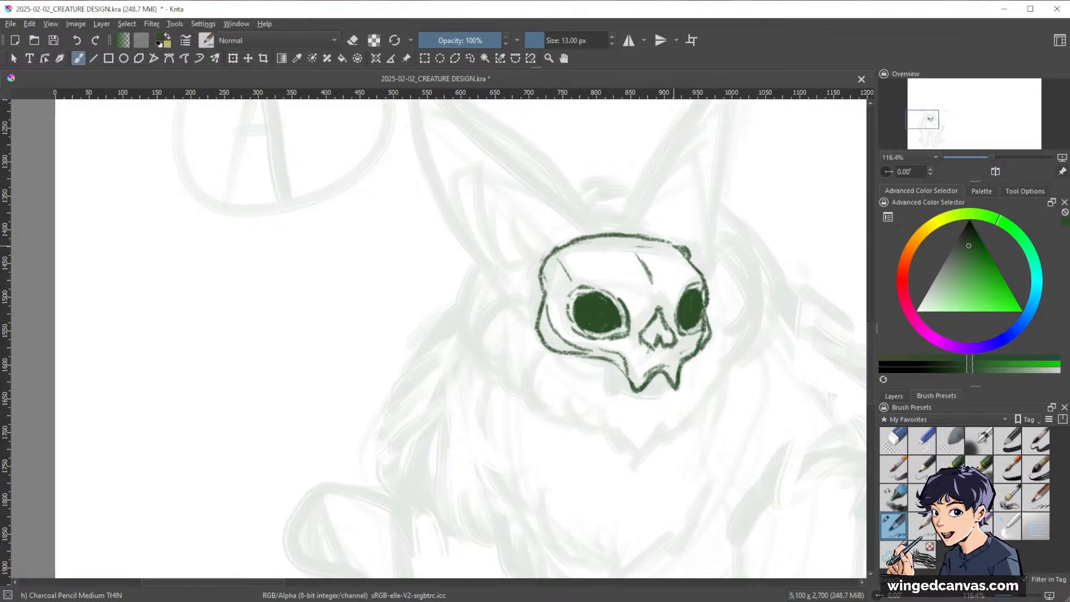
key(e)
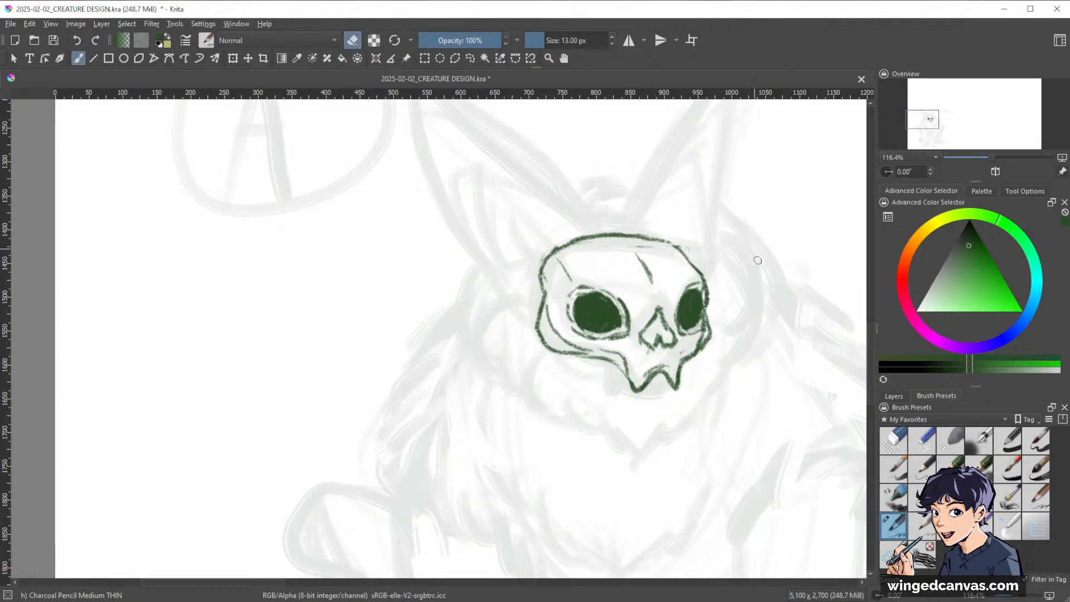
- Erase the skull's left outer contour from the temple down to the cheekbone
key(ctrl+space)
drag(802, 323, 685, 396)
drag(778, 420, 707, 420)
key(ctrl+space)
drag(657, 273, 657, 195)
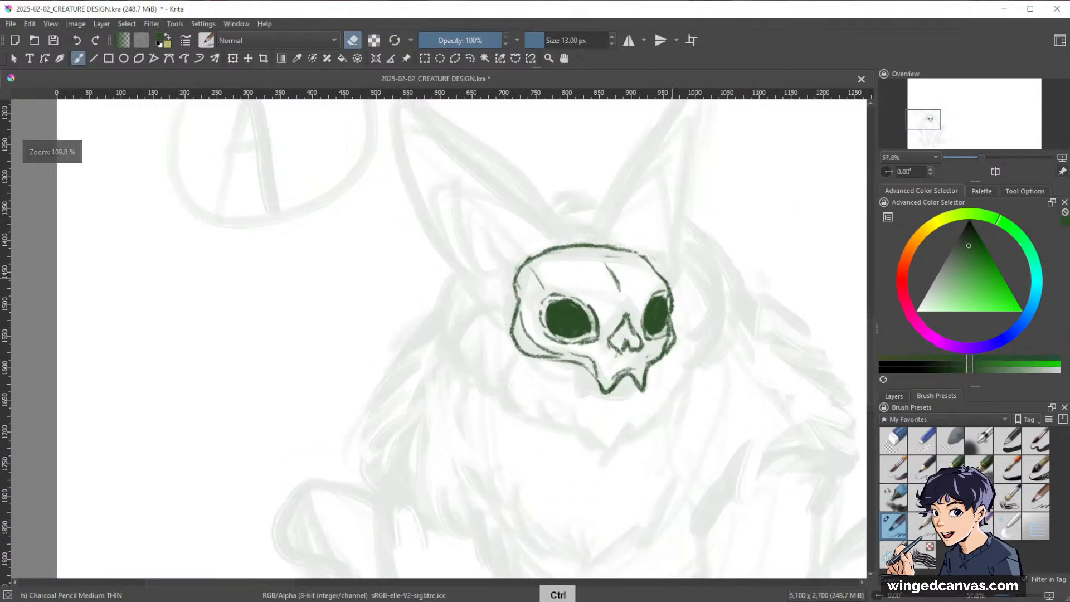
key(e)
mouse_move(514, 292)
mouse_down()
mouse_move(517, 264)
mouse_move(514, 281)
mouse_move(538, 251)
mouse_move(509, 308)
mouse_move(518, 343)
mouse_move(521, 314)
mouse_move(562, 358)
mouse_up()
key(e)
key(e)
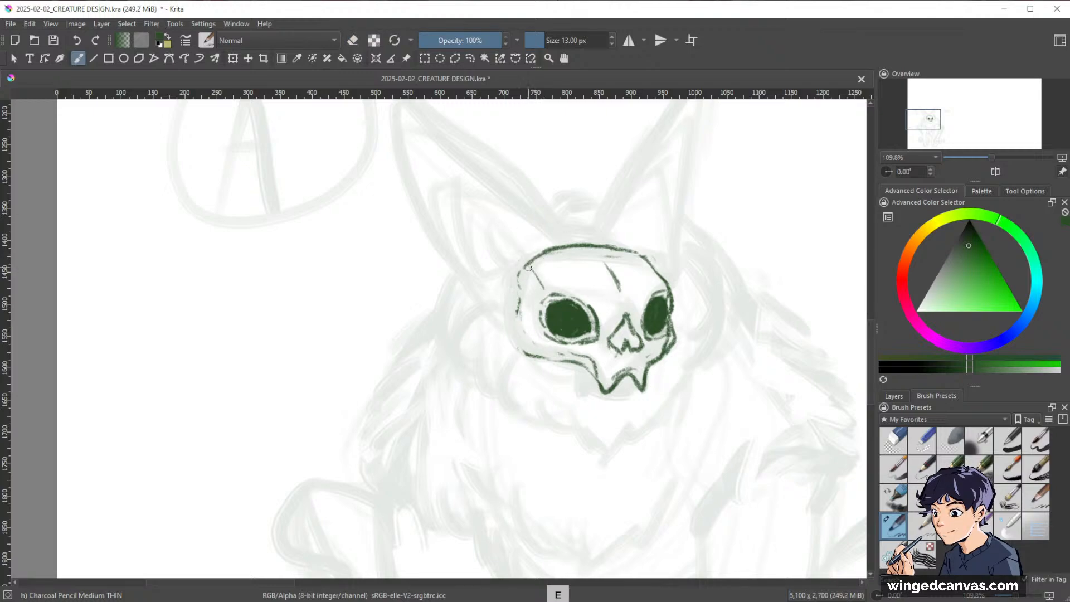
- Redraw the skull's left contour slimmer from temple to cheekbone and clean up its edge with the eraser
mouse_move(519, 271)
mouse_down()
mouse_move(514, 328)
mouse_move(553, 362)
mouse_up()
key(e)
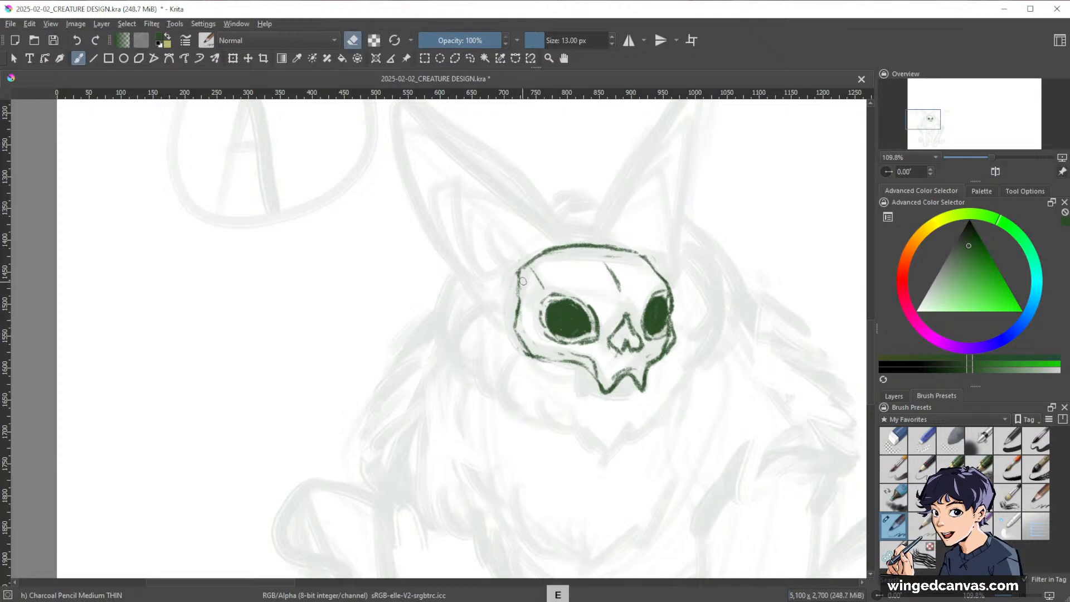
mouse_move(524, 281)
mouse_down()
mouse_move(530, 338)
mouse_move(575, 357)
mouse_up()
key(e)
key(e)
key(space)
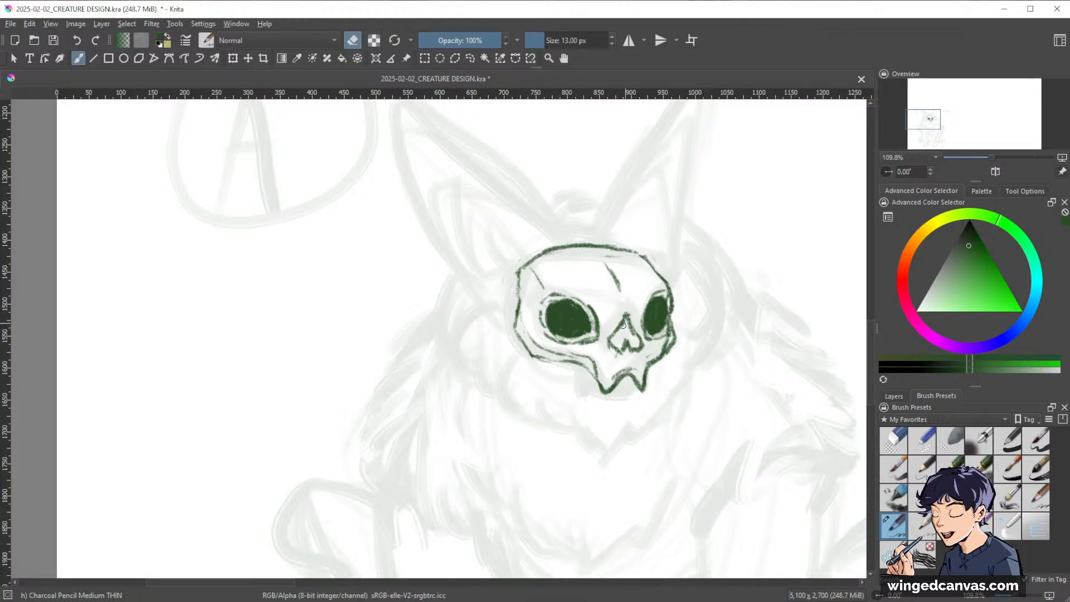
- Shade the skull's nose cavity in dark green and clean up its edges
mouse_move(629, 316)
mouse_down()
mouse_move(630, 313)
mouse_move(620, 327)
mouse_move(635, 343)
mouse_move(629, 333)
mouse_move(623, 344)
mouse_move(630, 322)
mouse_up()
key(e)
key(e)
key(e)
key(e)
key(e)
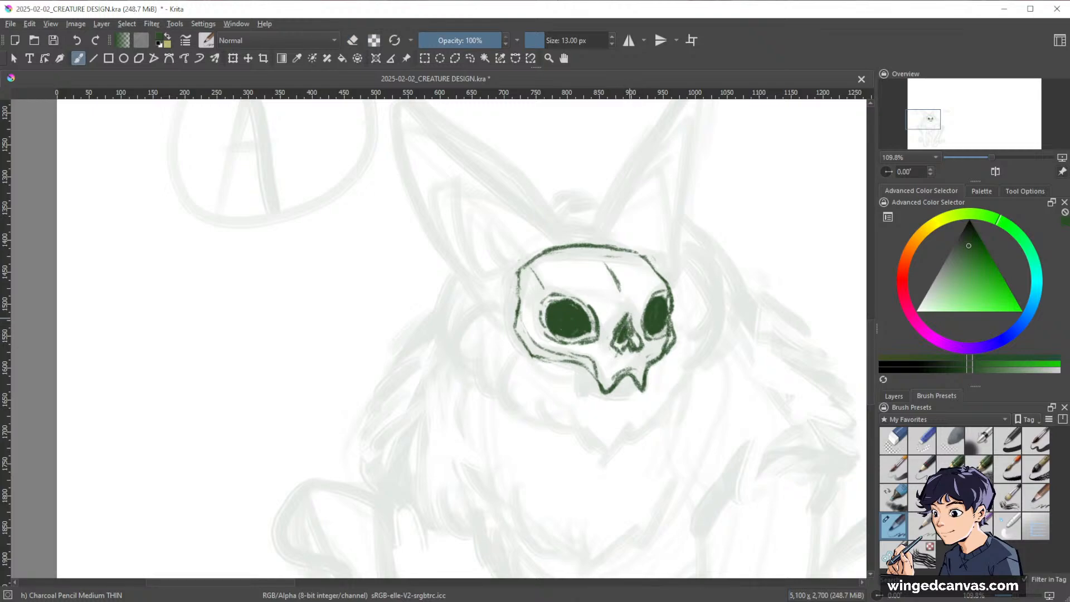
- Outline the creature's pointed right ear over the faint sketch, with a heavy inner edge and a thinner outer edge
drag(775, 330, 675, 247)
drag(755, 301, 691, 383)
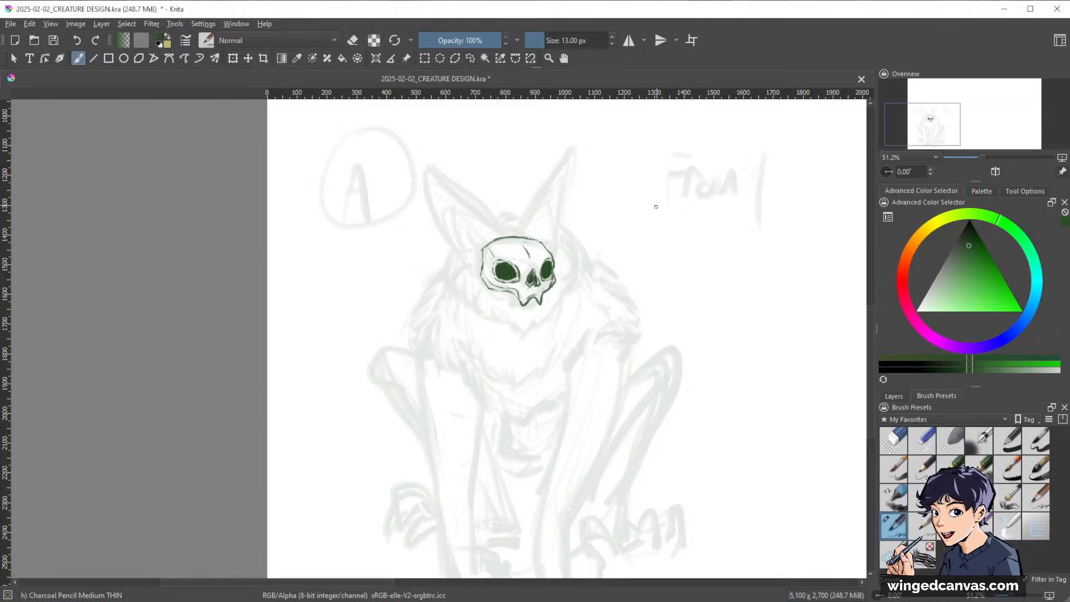
drag(641, 306, 764, 403)
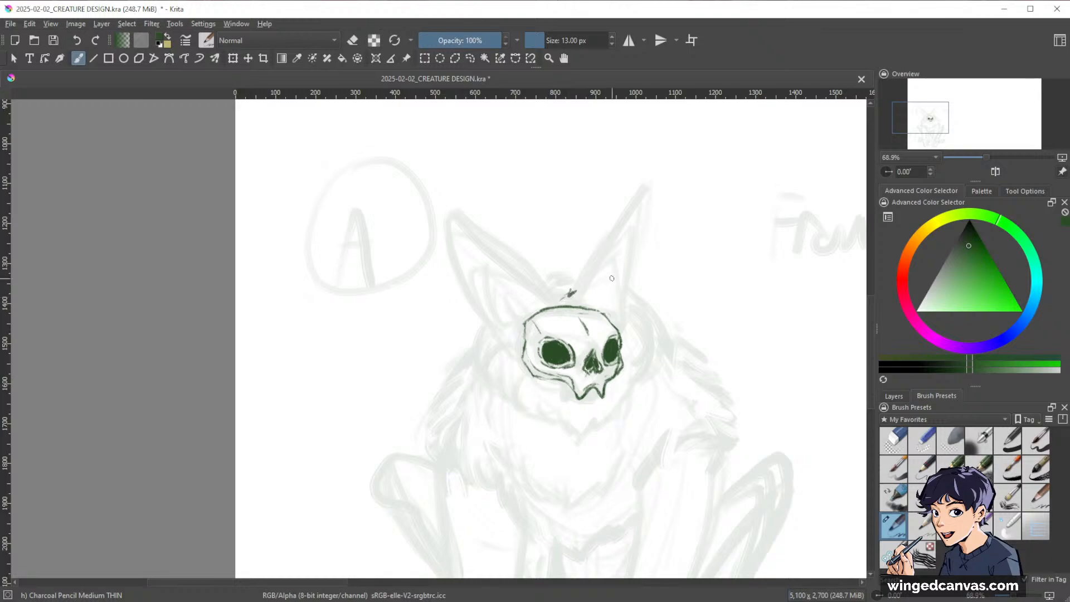
drag(573, 291, 636, 205)
mouse_move(606, 248)
mouse_down()
mouse_move(645, 191)
mouse_move(633, 211)
mouse_up()
drag(643, 192, 574, 294)
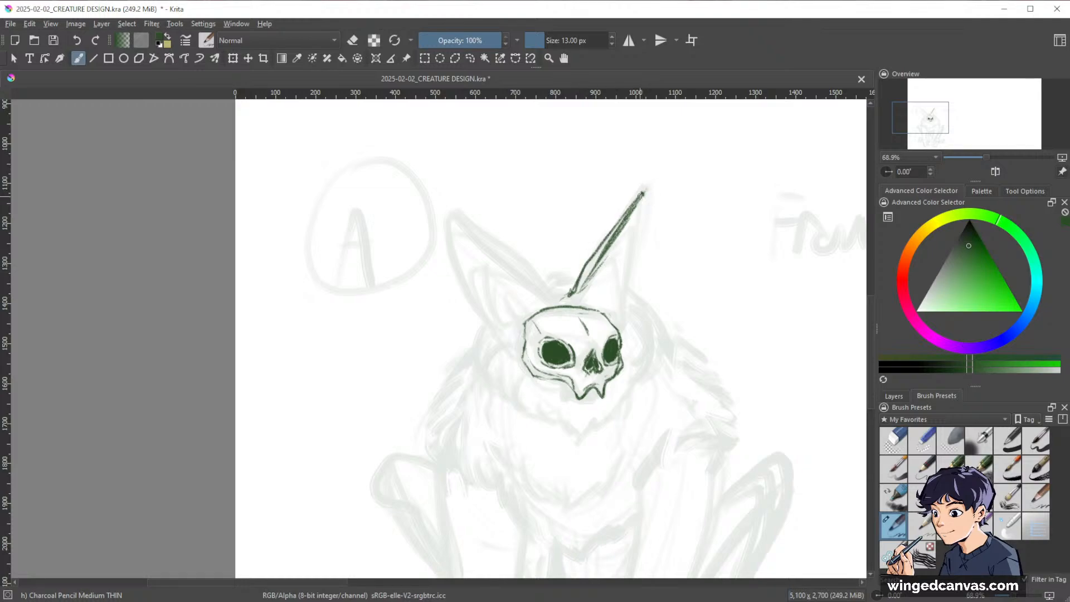
drag(642, 193, 633, 262)
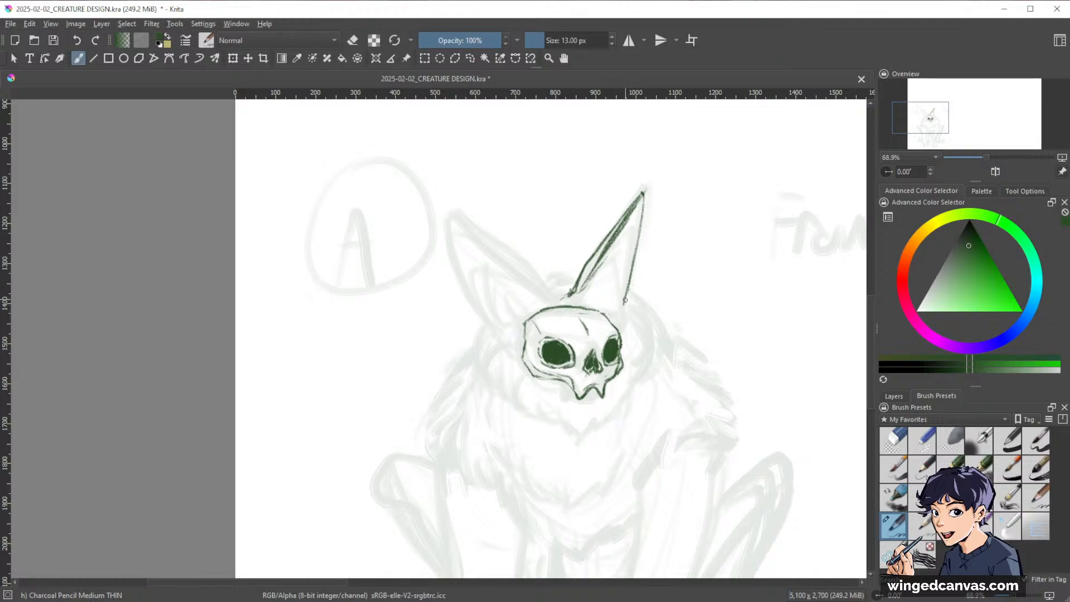
drag(625, 299, 613, 317)
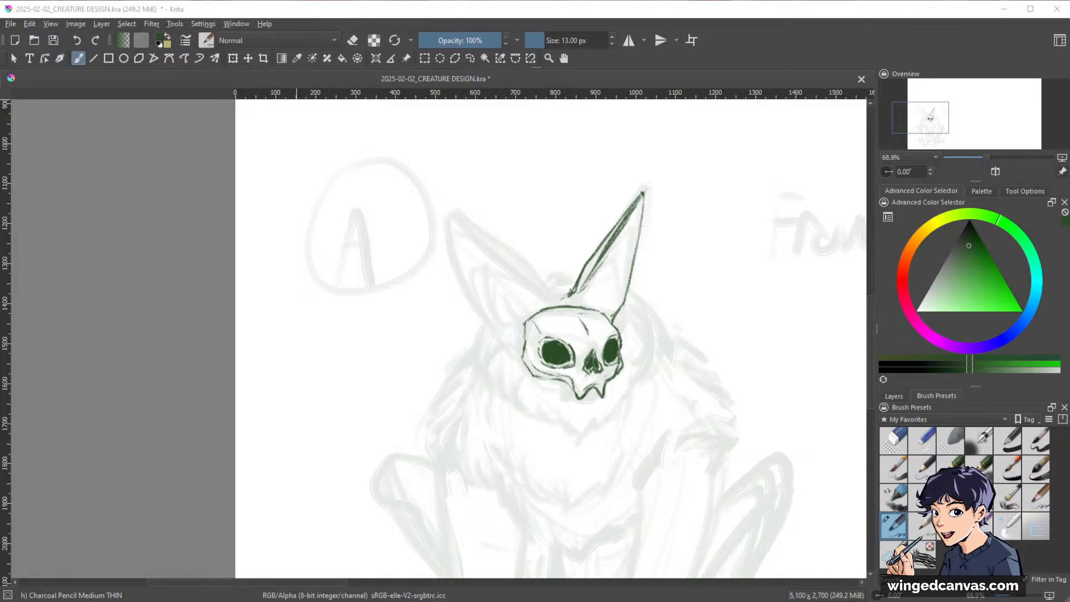
- Add fur strands and an inner fold inside the right ear, and roughen the outer edge near its tip
mouse_move(619, 235)
mouse_down()
mouse_move(588, 298)
mouse_move(607, 315)
mouse_up()
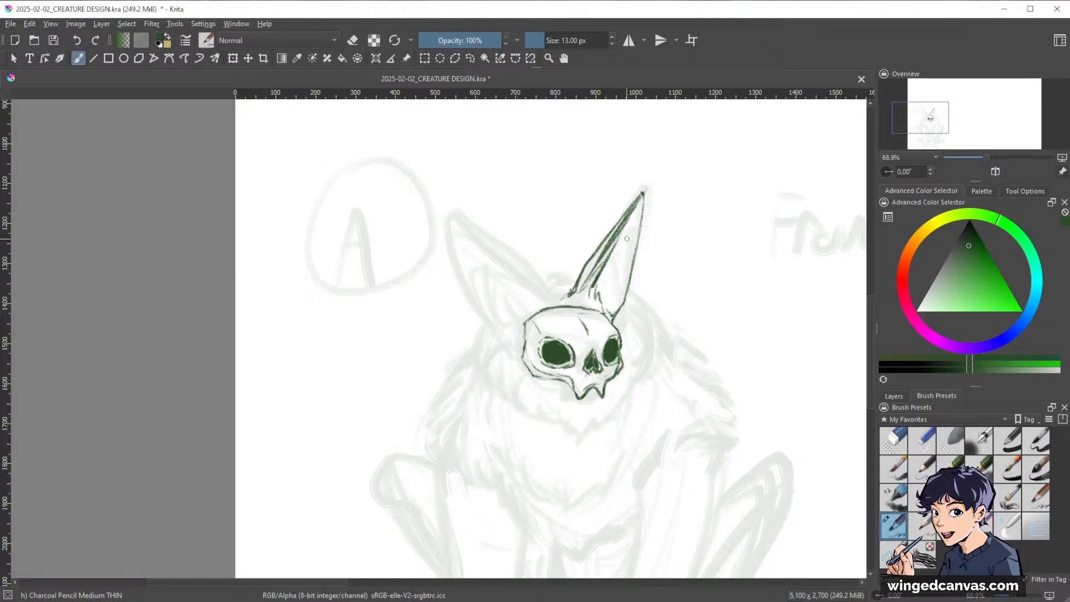
mouse_move(627, 227)
mouse_down()
mouse_move(602, 298)
mouse_move(618, 259)
mouse_move(600, 277)
mouse_move(607, 301)
mouse_up()
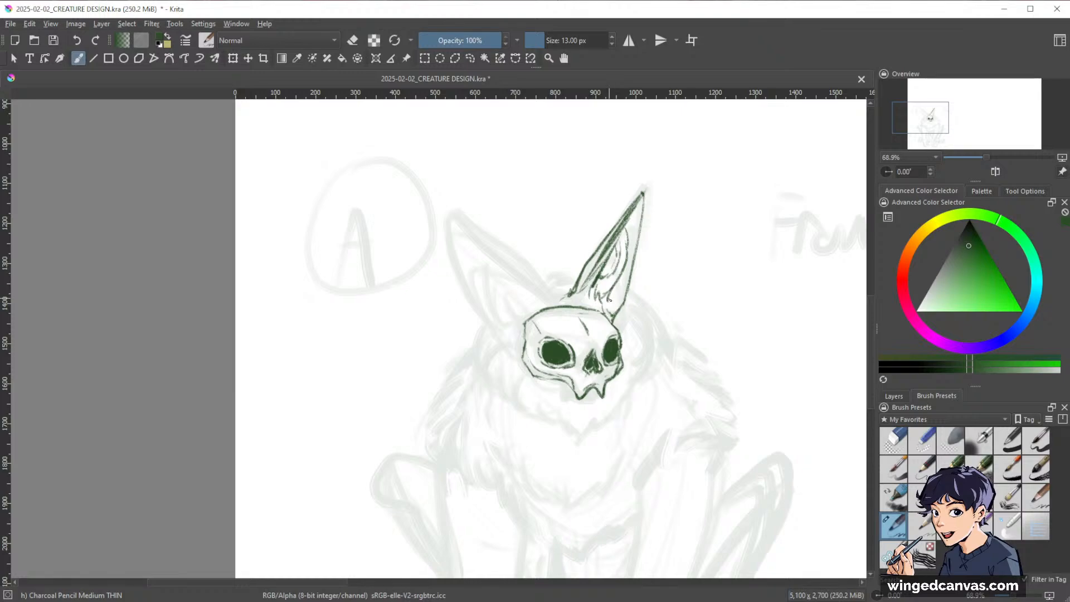
key(e)
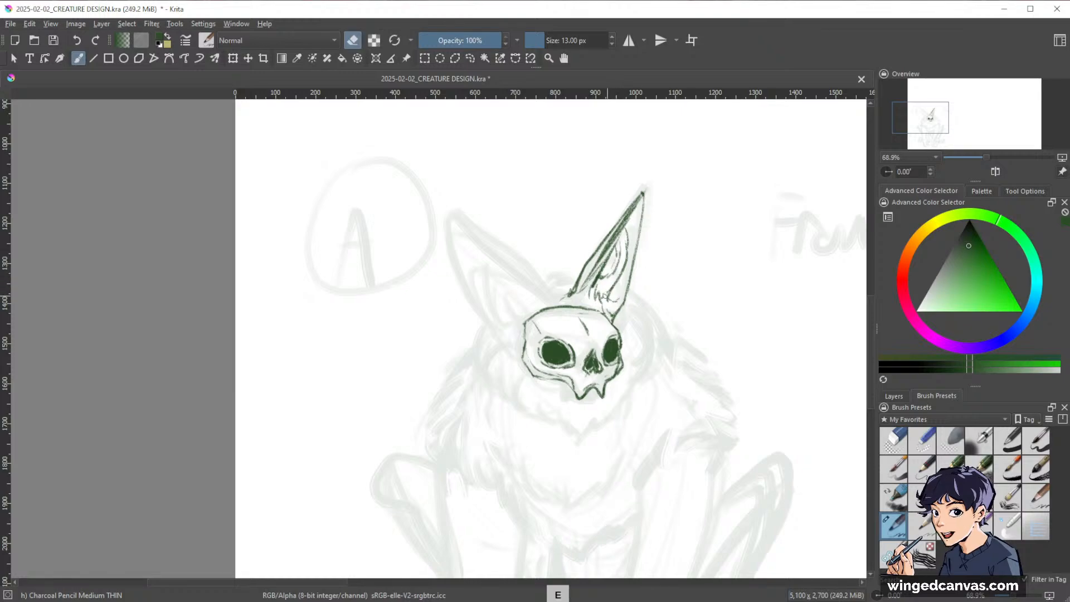
key(e)
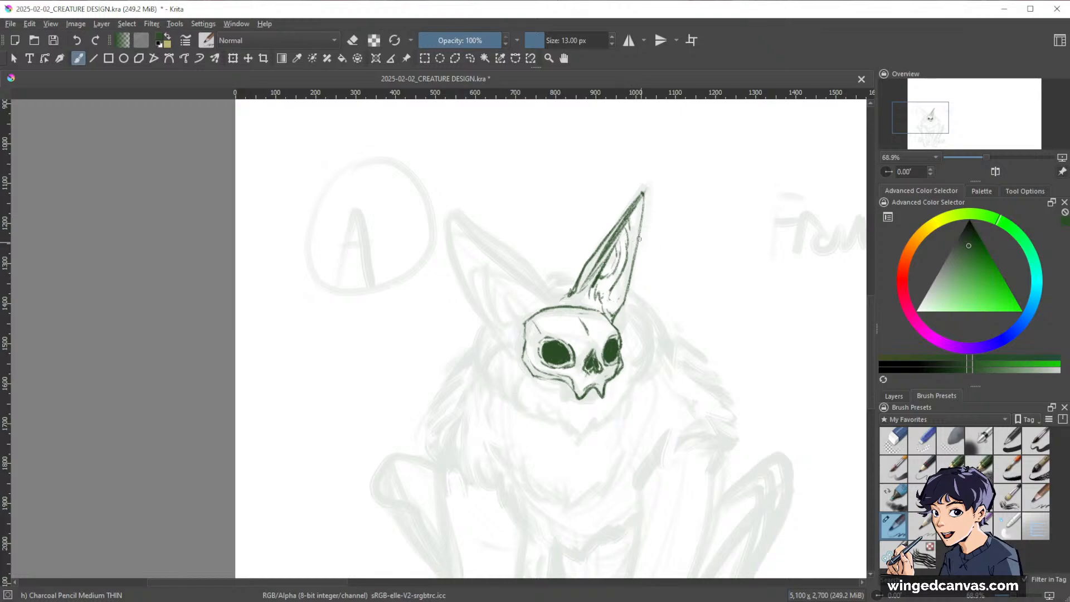
key(e)
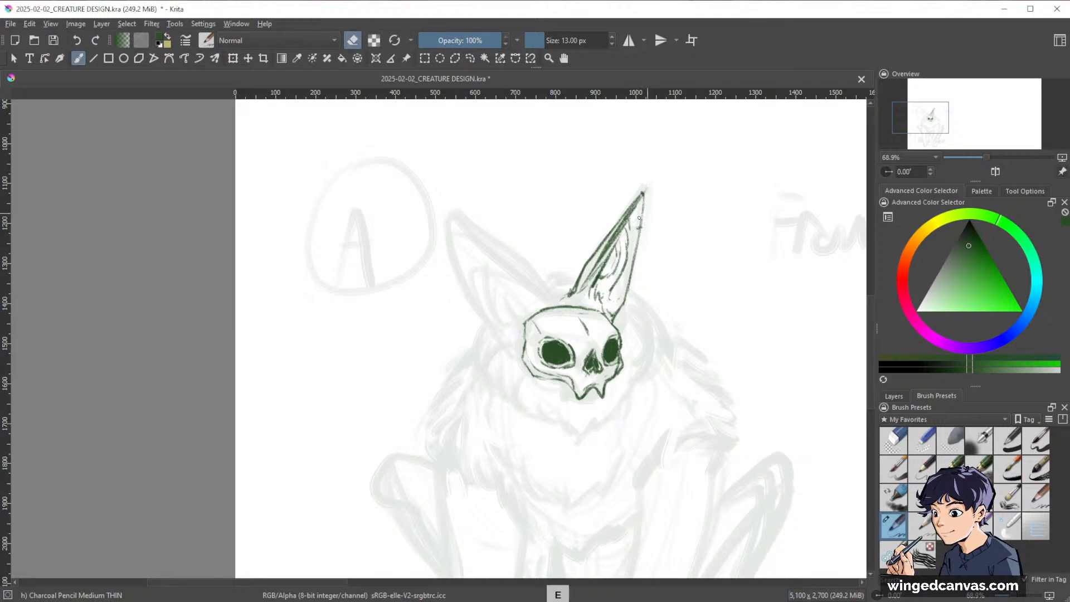
key(e)
- Sketch the top of the head between the ears and draw the left ear's upper edge down to it
key(space)
drag(742, 323, 752, 301)
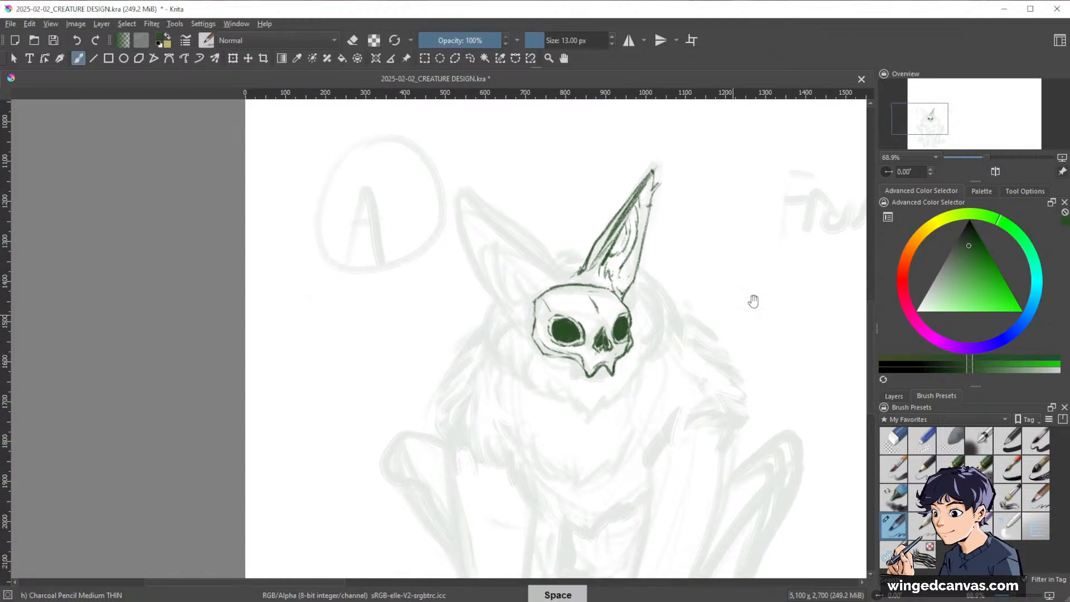
right_click(628, 250)
key(space)
drag(564, 275, 576, 271)
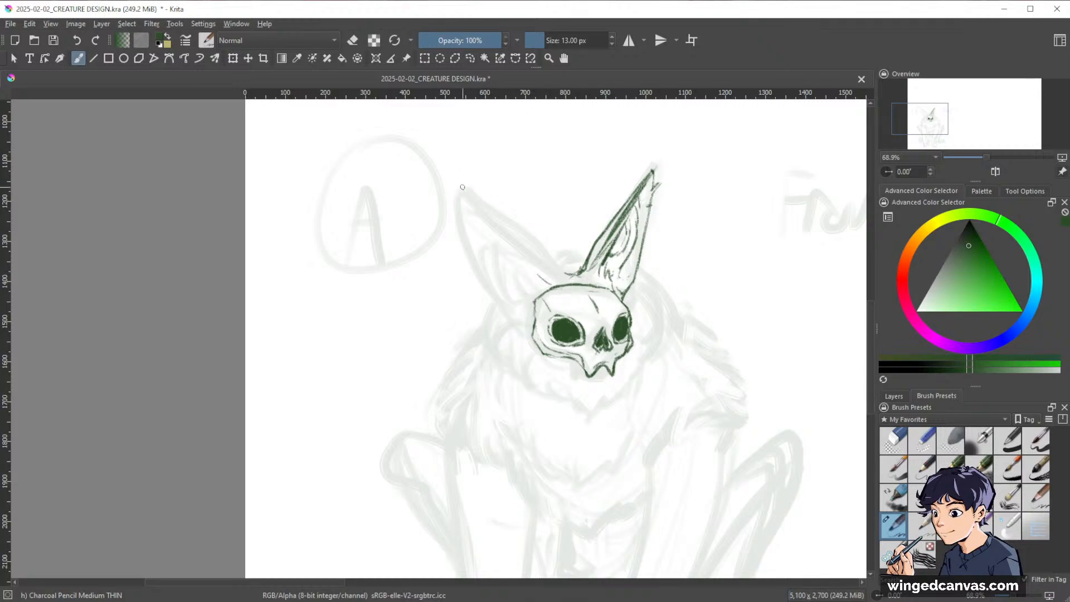
drag(454, 185, 541, 244)
drag(477, 202, 561, 272)
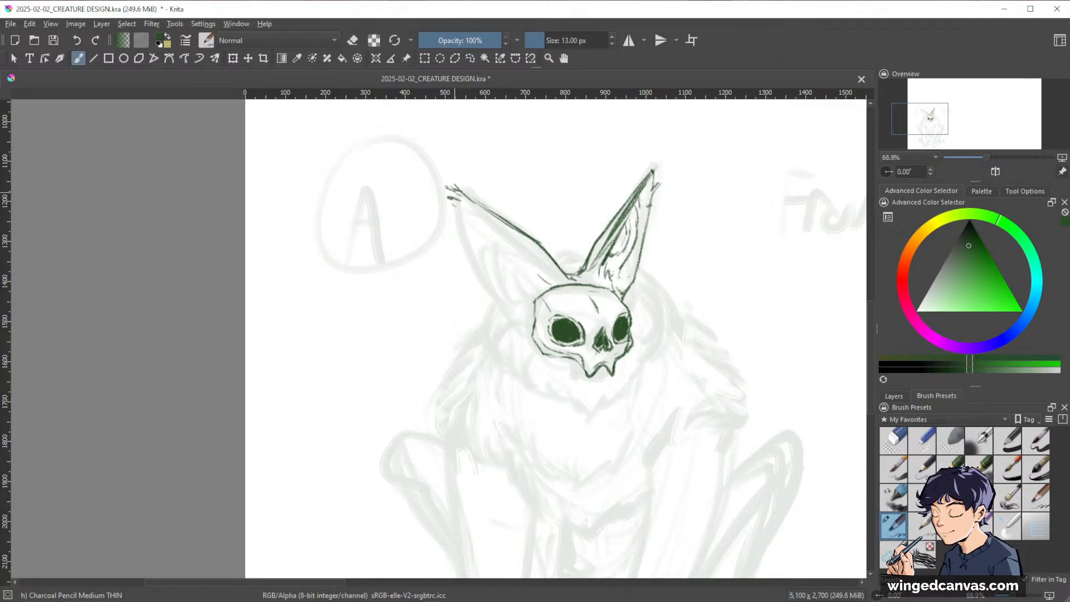
- Clean up the left ear's tip and draw its outer edge down toward the side of the skull
key(e)
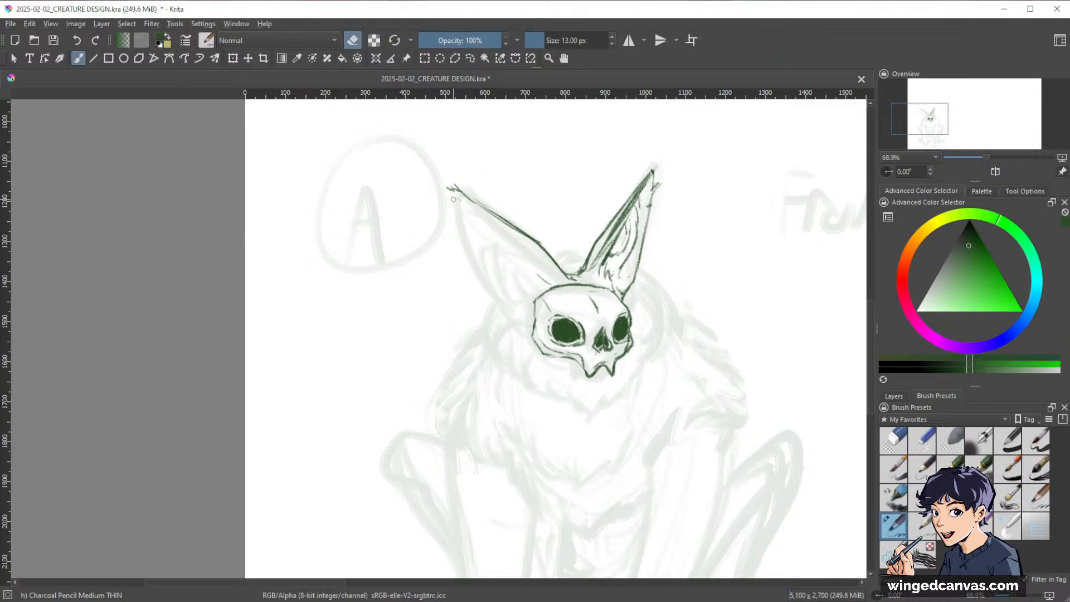
key(e)
mouse_move(452, 195)
mouse_down()
mouse_move(475, 273)
mouse_move(506, 304)
mouse_up()
drag(471, 269, 514, 313)
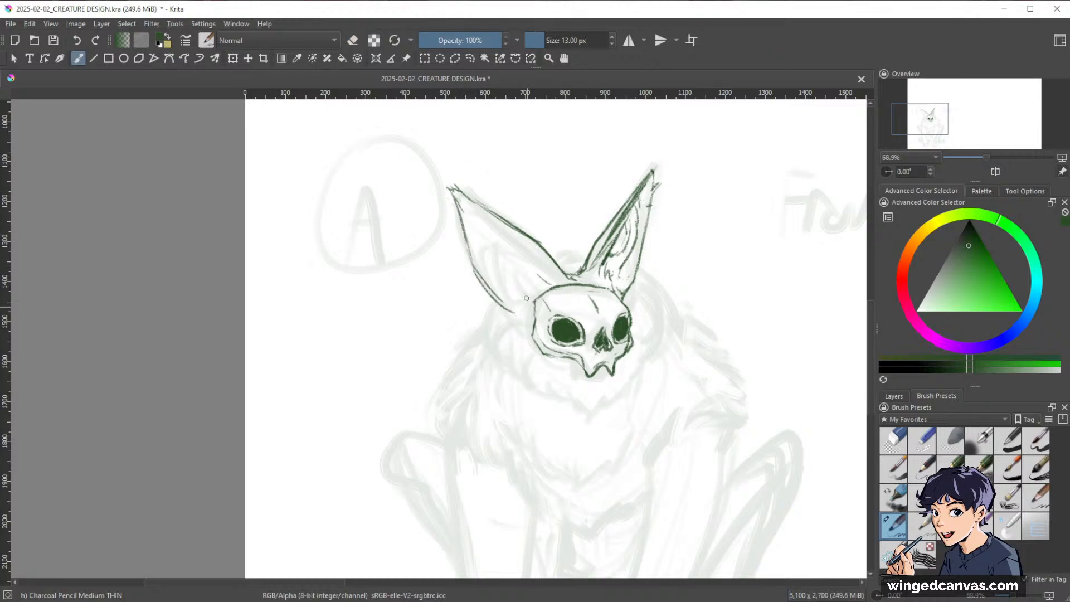
mouse_move(468, 239)
mouse_down()
mouse_move(499, 300)
mouse_move(525, 321)
mouse_up()
- Draw jagged fur tufts between the left ear's base and the skull's cheek, erasing stray lines
key(e)
mouse_move(515, 313)
mouse_down()
mouse_move(477, 267)
mouse_move(510, 301)
mouse_move(498, 290)
mouse_move(501, 224)
mouse_move(528, 274)
mouse_move(519, 304)
mouse_move(506, 304)
mouse_move(516, 332)
mouse_up()
key(e)
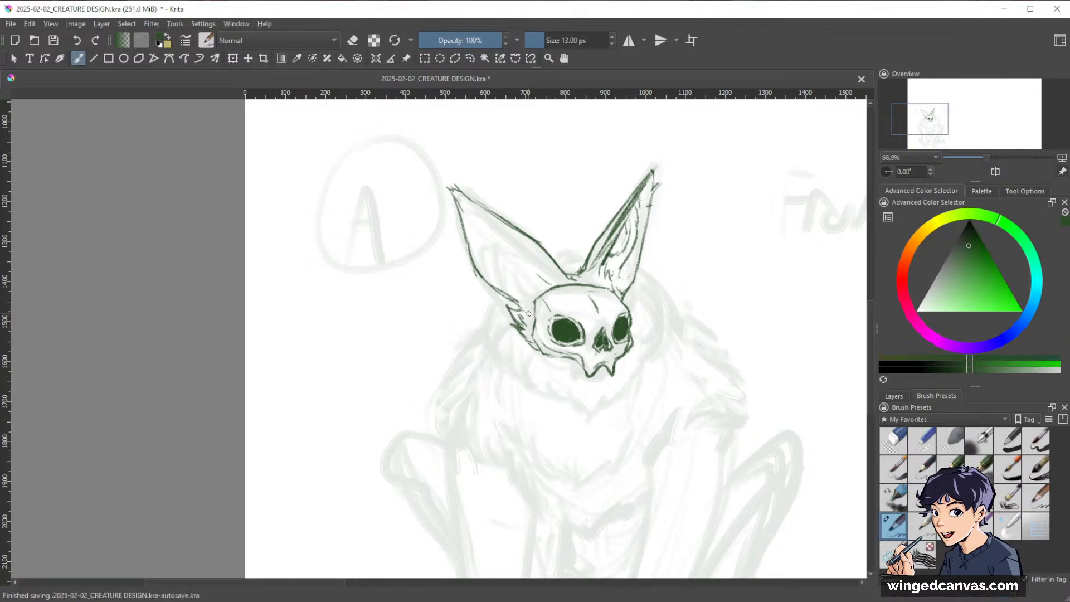
key(e)
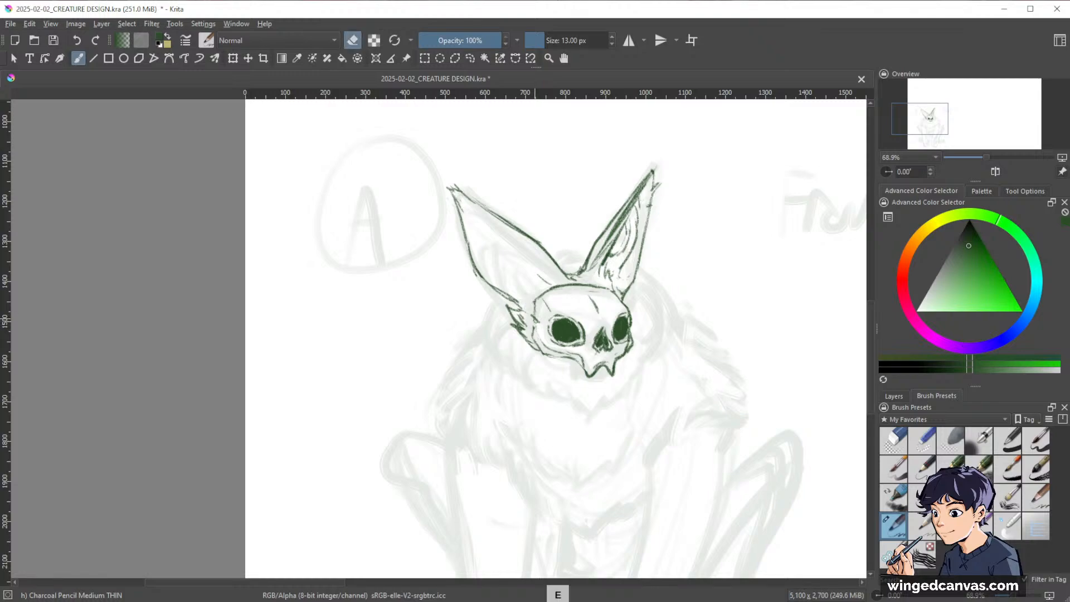
key(e)
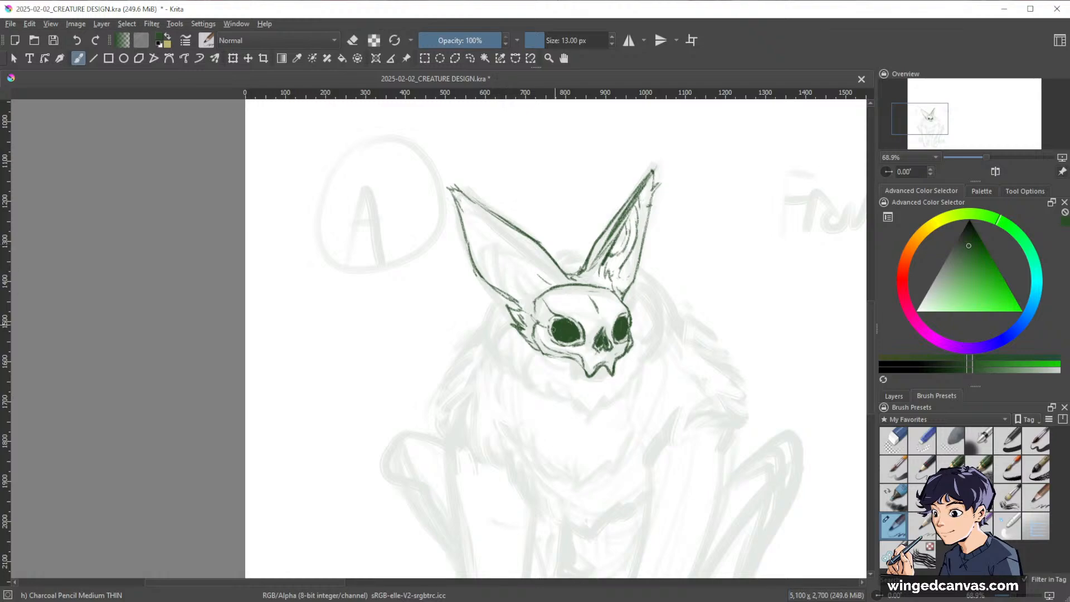
- Add light heart-shaped highlights inside both dark eyes by erasing and by painting with a sampled pale color
key(e)
drag(726, 246, 727, 218)
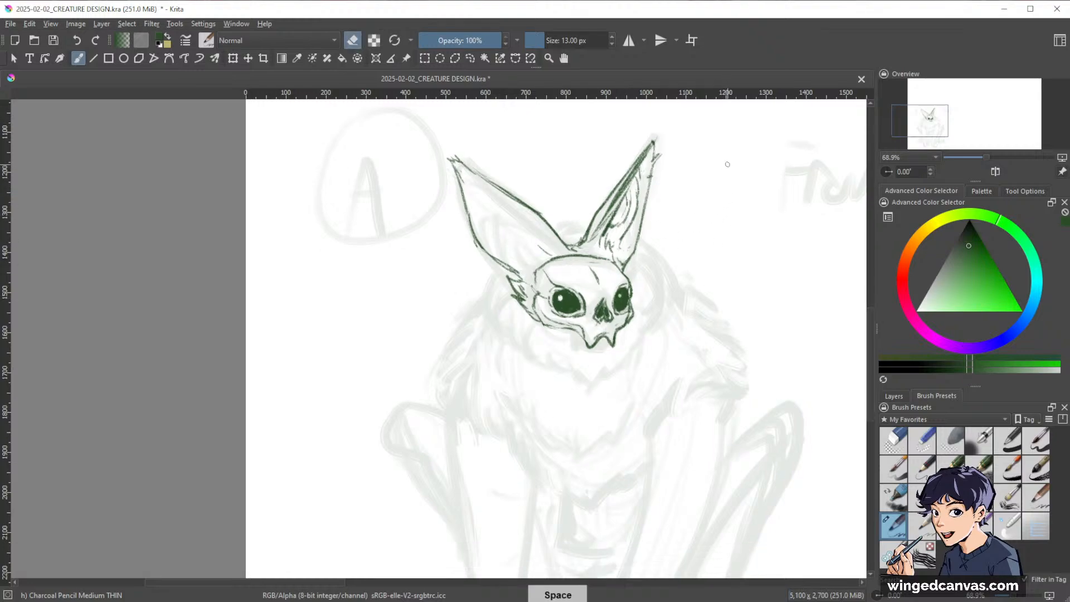
drag(769, 261, 734, 301)
drag(700, 268, 753, 252)
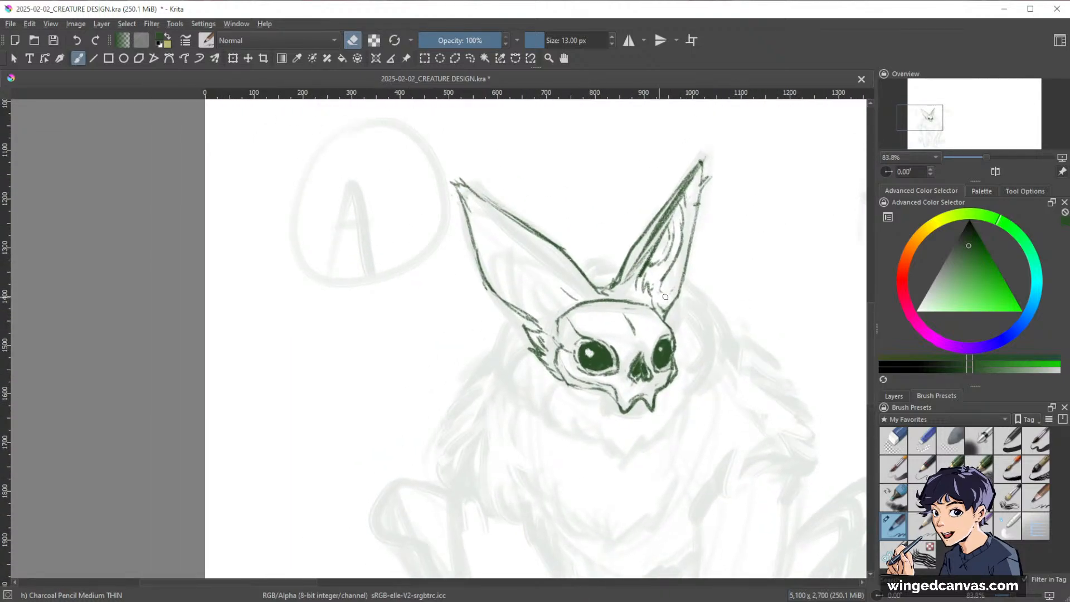
drag(585, 350, 590, 353)
key(e)
ctrl+click(664, 349)
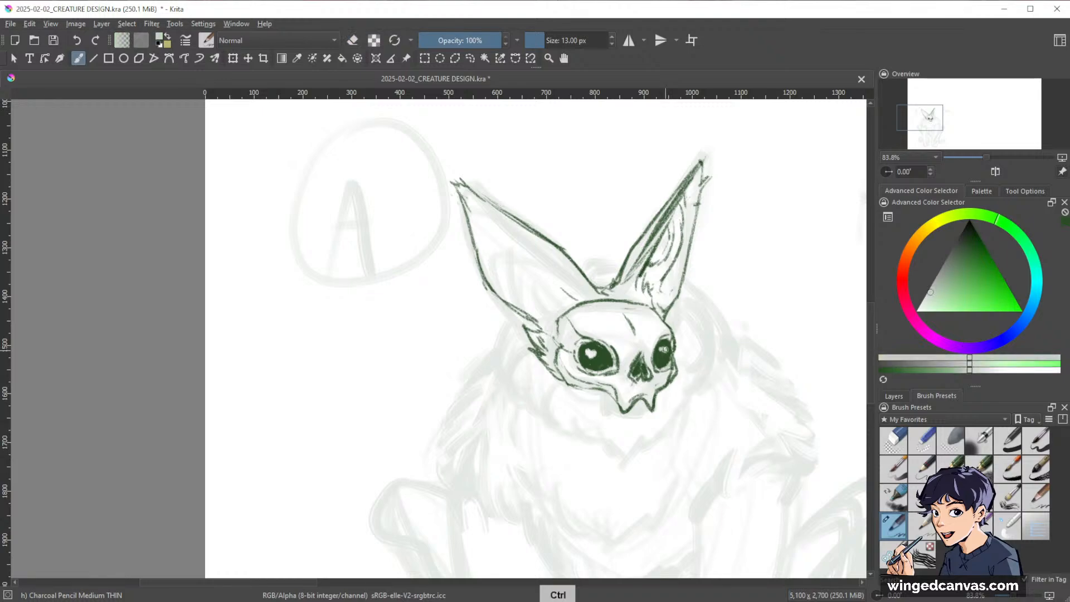
drag(665, 349, 663, 351)
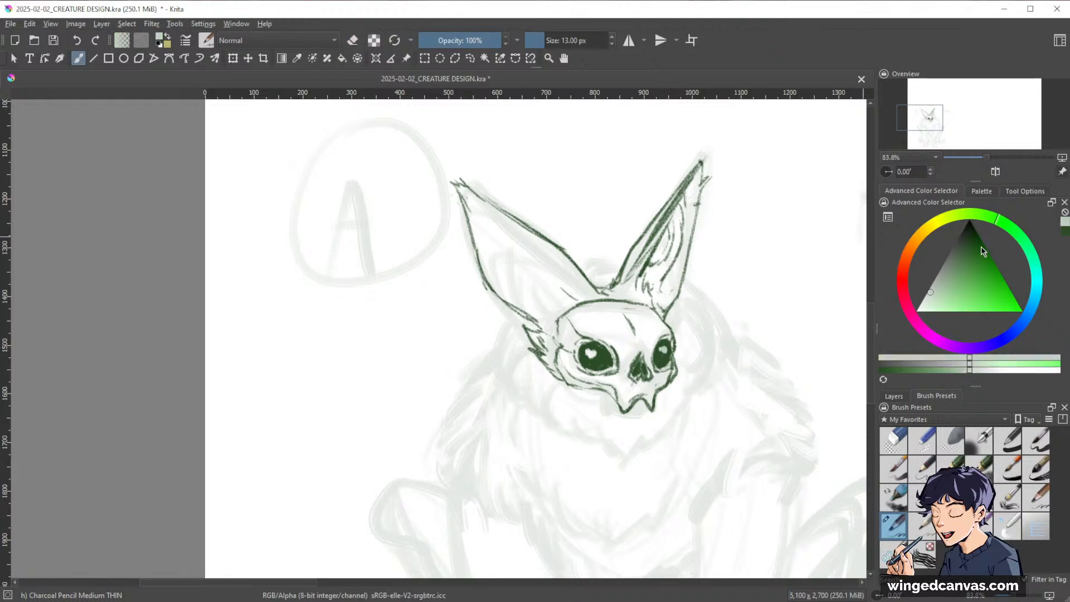
- Sample the dark green of the left eye and paint over most of the highlights in both eyes
click(979, 192)
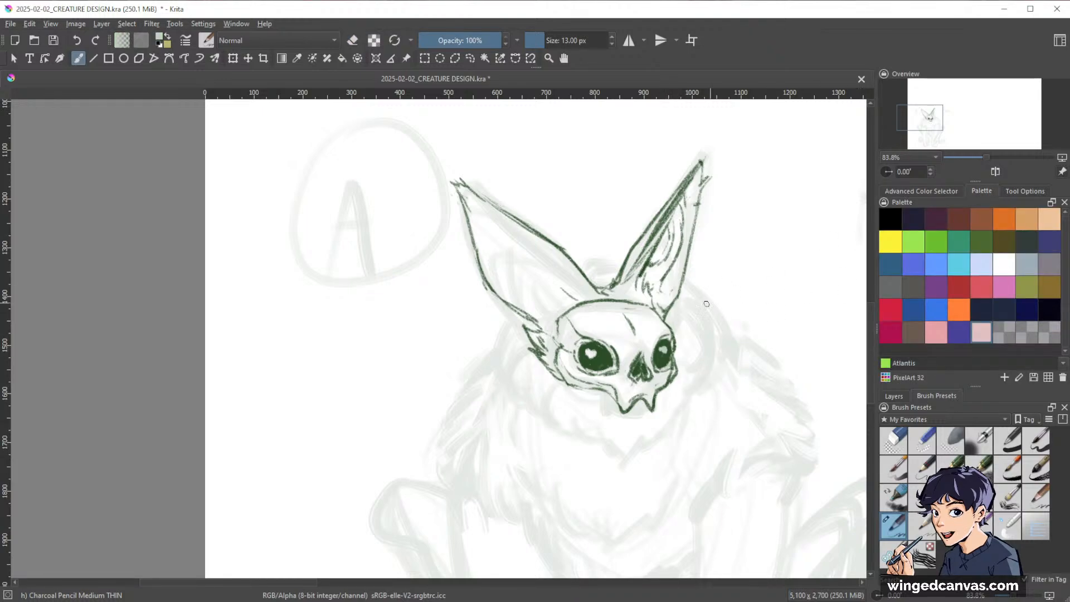
ctrl+click(605, 356)
ctrl+click(604, 357)
drag(668, 347, 663, 352)
drag(595, 352, 591, 363)
- Draw the inner rim and fur strands inside the left ear, from near the tip down to the base
drag(754, 338, 692, 239)
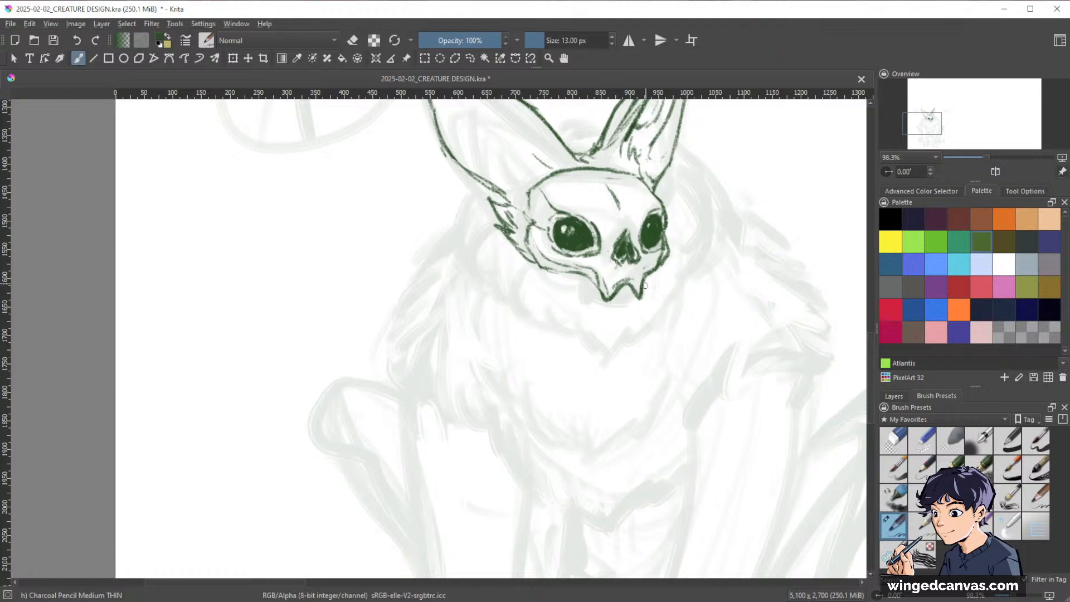
drag(643, 272, 696, 369)
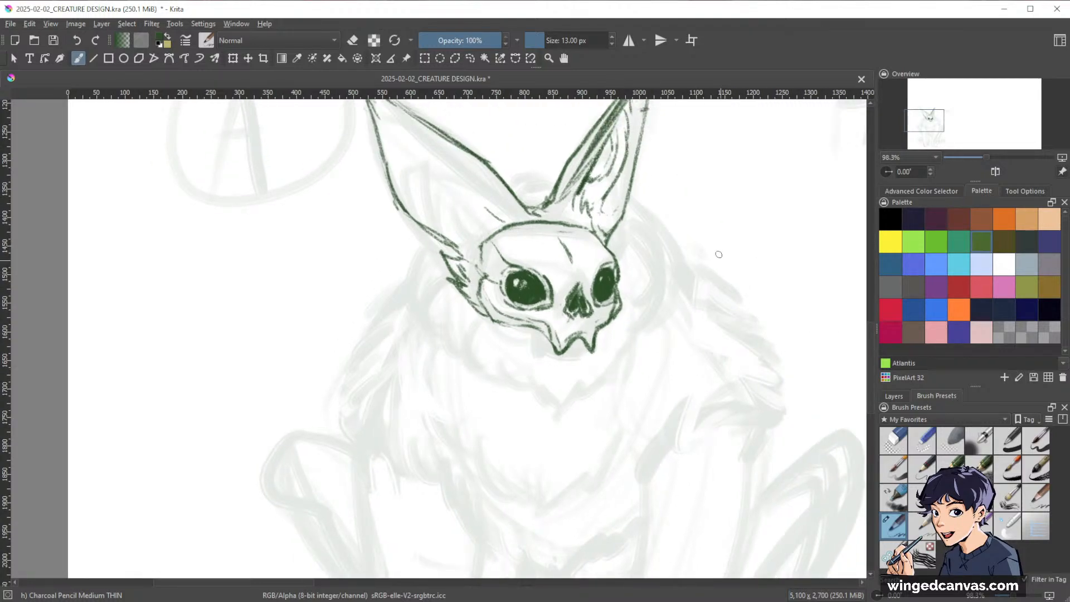
drag(745, 251, 743, 327)
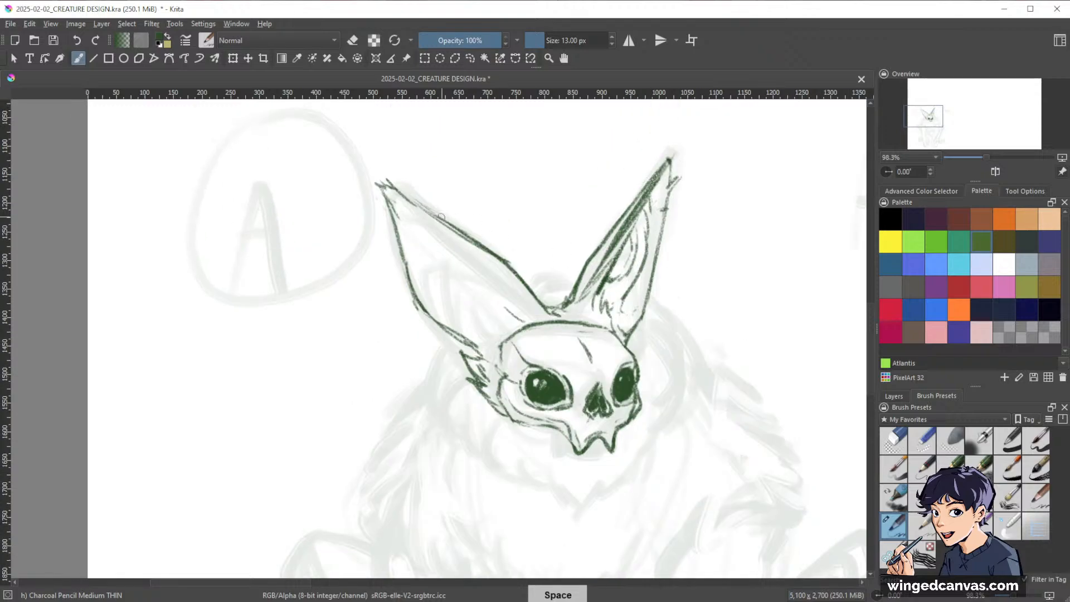
mouse_move(411, 223)
mouse_down()
mouse_move(492, 273)
mouse_move(495, 339)
mouse_move(474, 337)
mouse_move(473, 324)
mouse_up()
mouse_move(422, 221)
mouse_down()
mouse_move(426, 267)
mouse_move(443, 283)
mouse_up()
drag(436, 237, 448, 290)
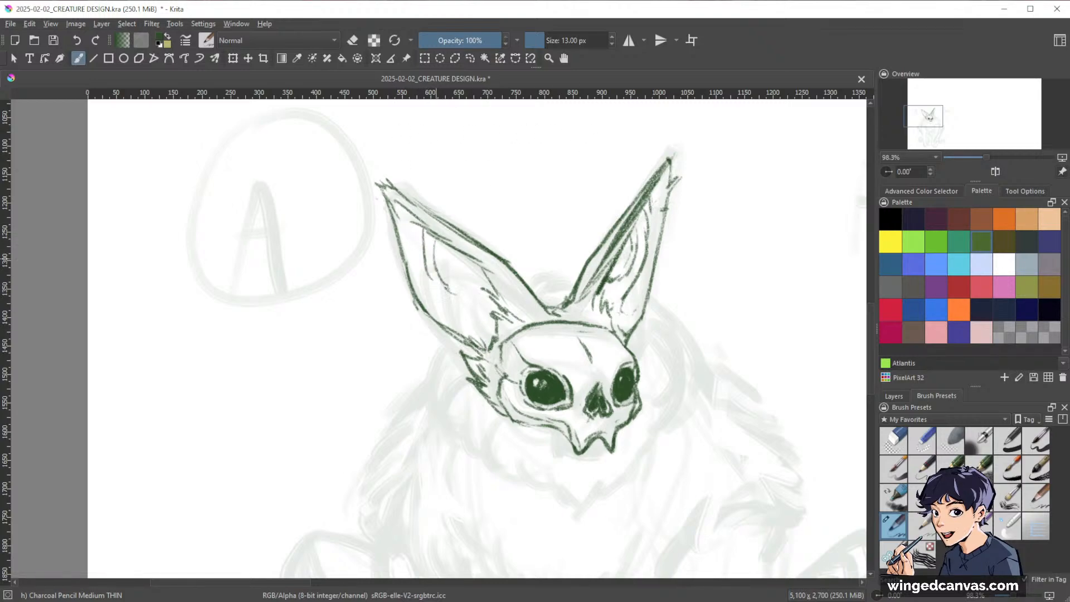
mouse_move(412, 226)
mouse_down()
mouse_move(428, 300)
mouse_move(477, 337)
mouse_up()
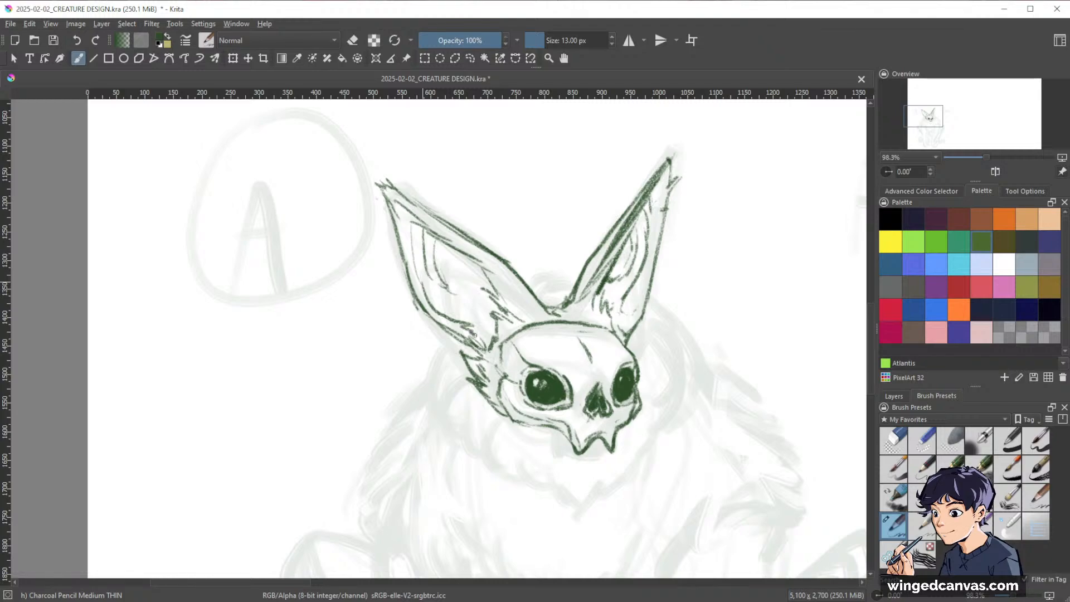
- Add a curved inner fold in the middle of the left ear and tidy it with the eraser
drag(457, 251, 472, 284)
key(e)
mouse_move(464, 261)
mouse_down()
mouse_move(462, 287)
mouse_move(455, 265)
mouse_move(470, 271)
mouse_move(453, 274)
mouse_move(496, 313)
mouse_up()
key(e)
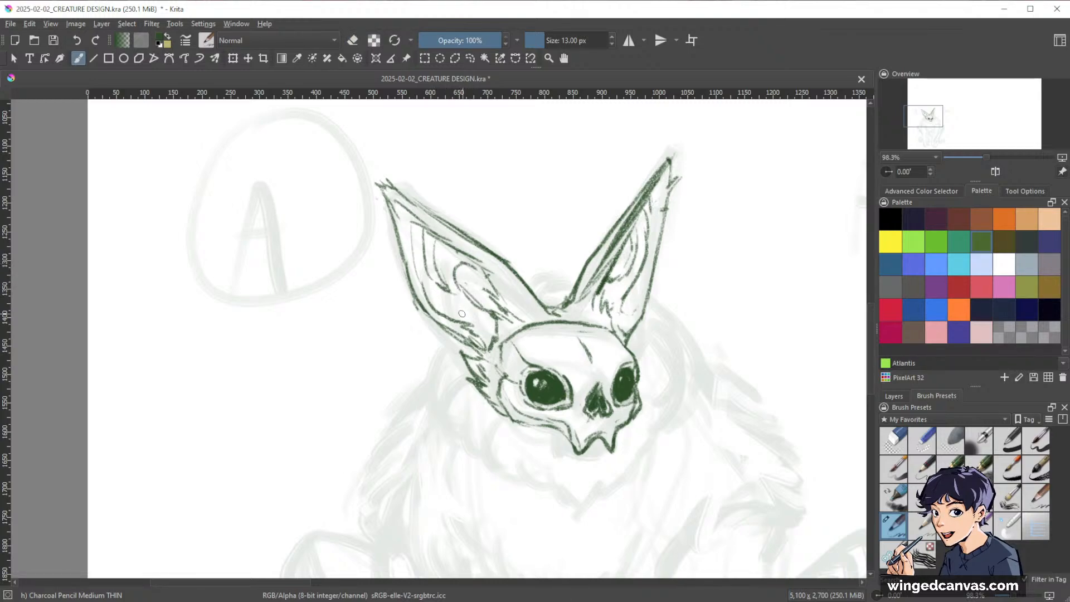
scroll(781, 390, down, 2)
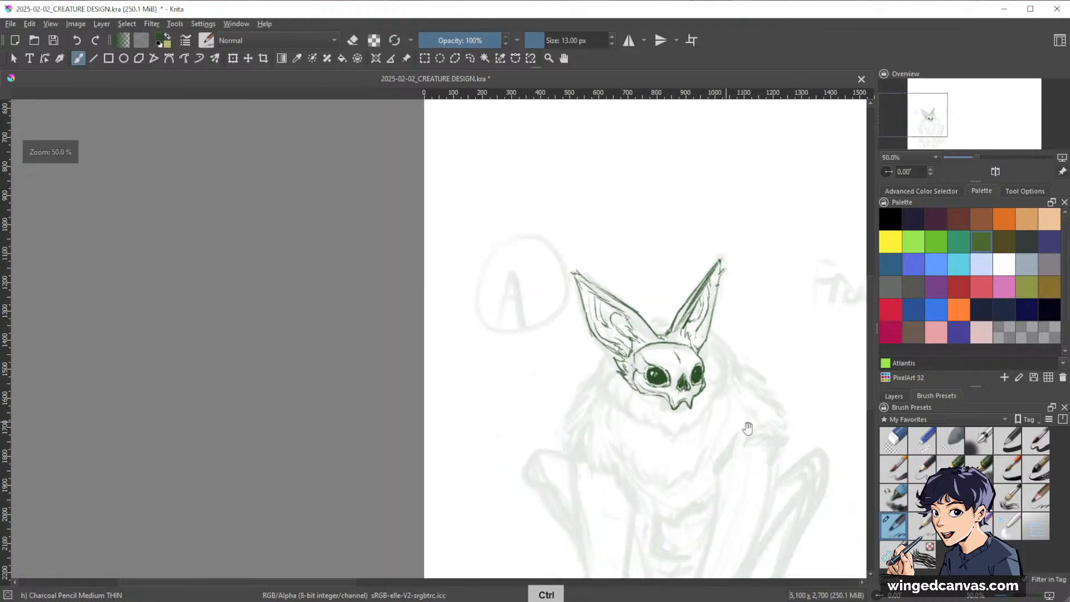
- Draw the furry shoulder line sloping down from the base of the creature's right ear
drag(747, 428, 690, 326)
drag(624, 248, 604, 215)
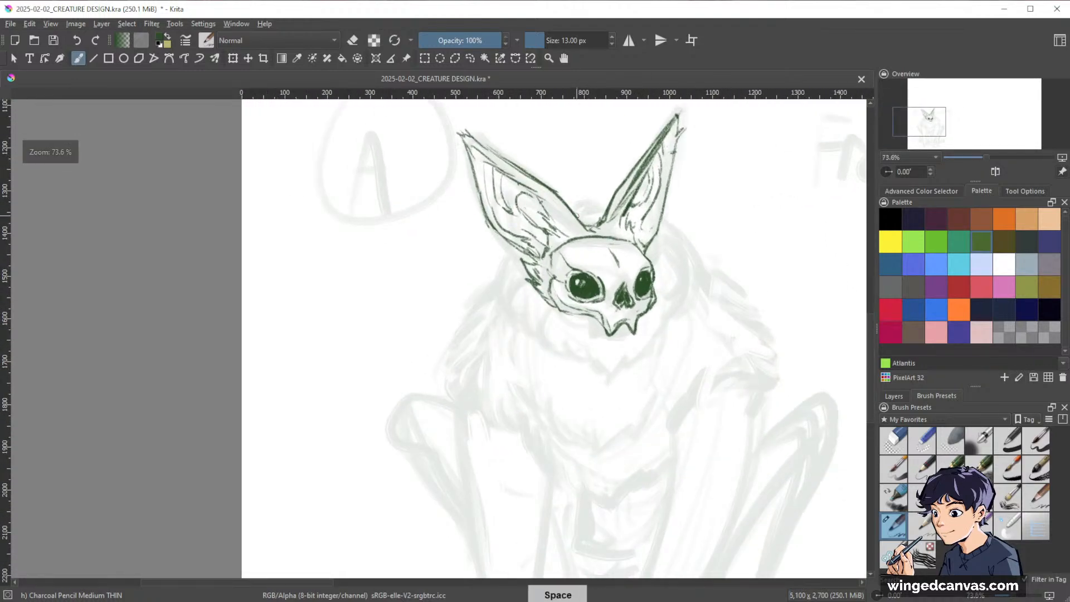
drag(741, 236, 728, 225)
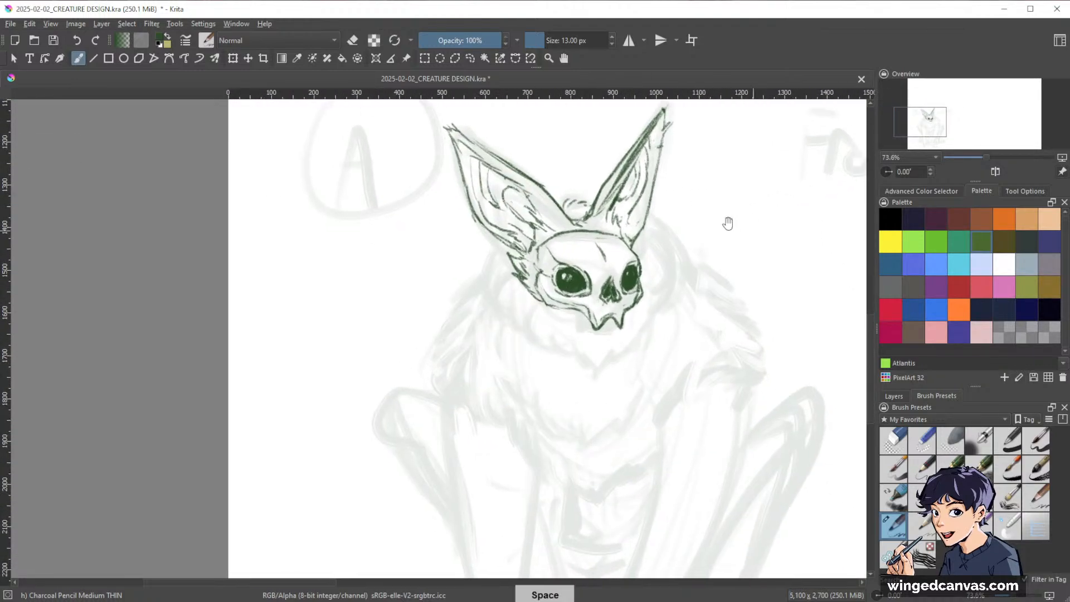
drag(648, 221, 707, 276)
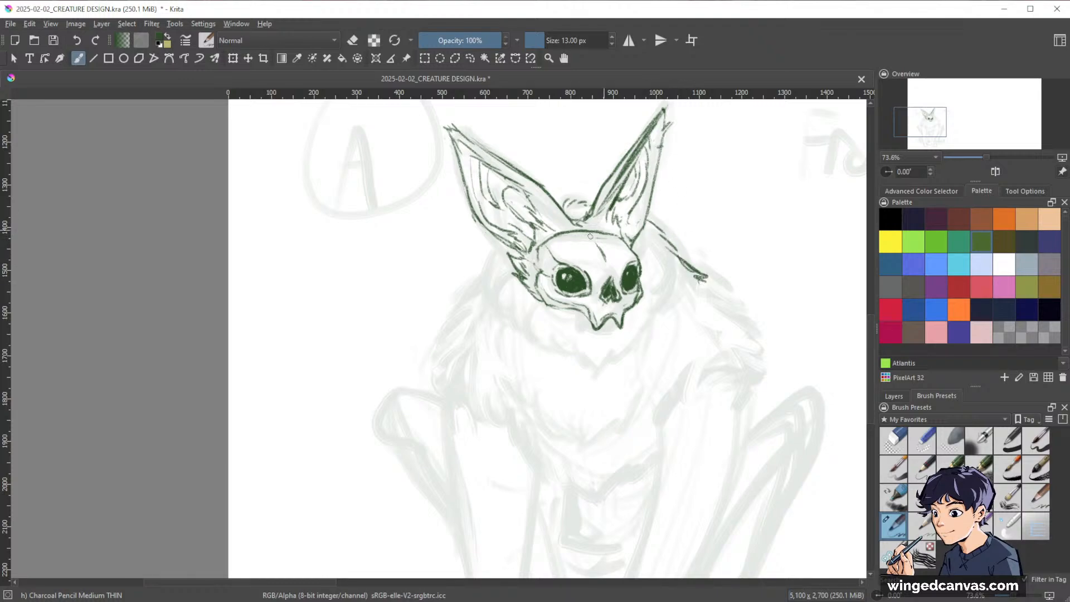
- Draw the jagged fur collar around the skull, from the left ear base through a point under the chin to the right cheek
drag(501, 240, 483, 298)
mouse_move(499, 299)
mouse_down()
mouse_move(512, 330)
mouse_move(556, 354)
mouse_up()
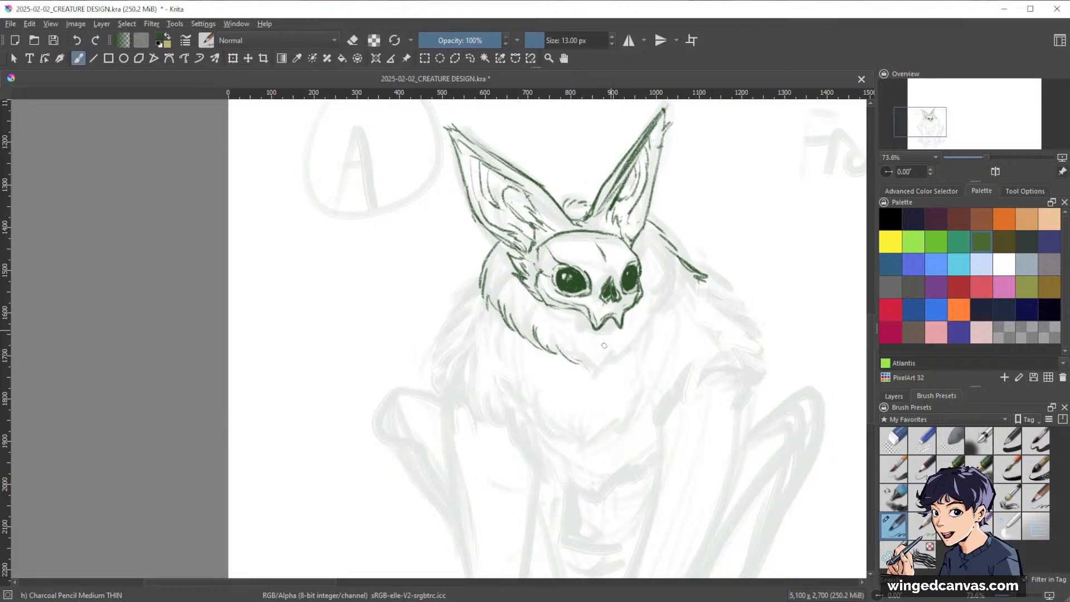
mouse_move(577, 357)
mouse_down()
mouse_move(595, 374)
mouse_move(653, 316)
mouse_move(677, 310)
mouse_move(643, 336)
mouse_move(676, 297)
mouse_up()
drag(496, 233, 484, 262)
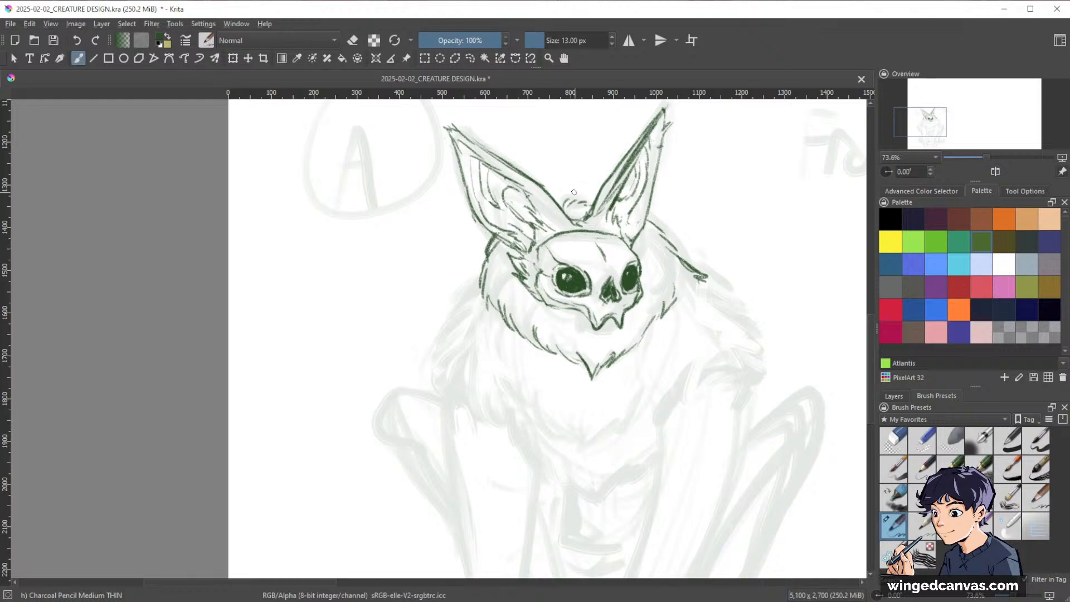
- Add a small fur tuft on top of the head between the ears and extend the right ear's pointed tip
drag(569, 192, 560, 202)
key(e)
key(space)
drag(771, 293, 754, 231)
mouse_move(783, 312)
mouse_down()
mouse_move(767, 330)
mouse_move(772, 357)
mouse_move(730, 307)
mouse_move(678, 277)
mouse_move(726, 295)
mouse_move(744, 270)
mouse_move(745, 341)
mouse_up()
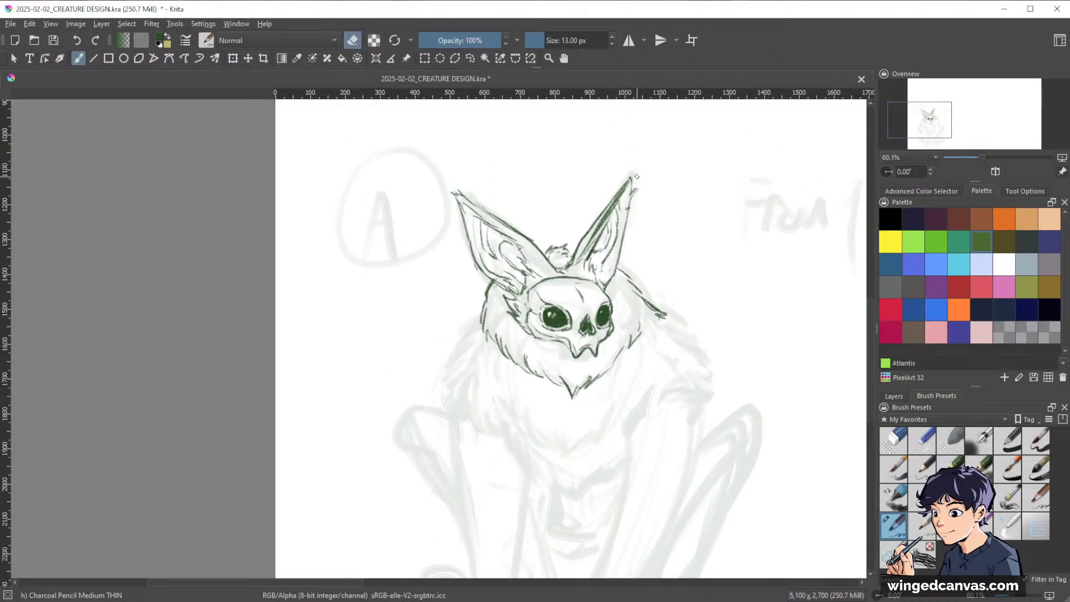
key(e)
drag(629, 180, 644, 167)
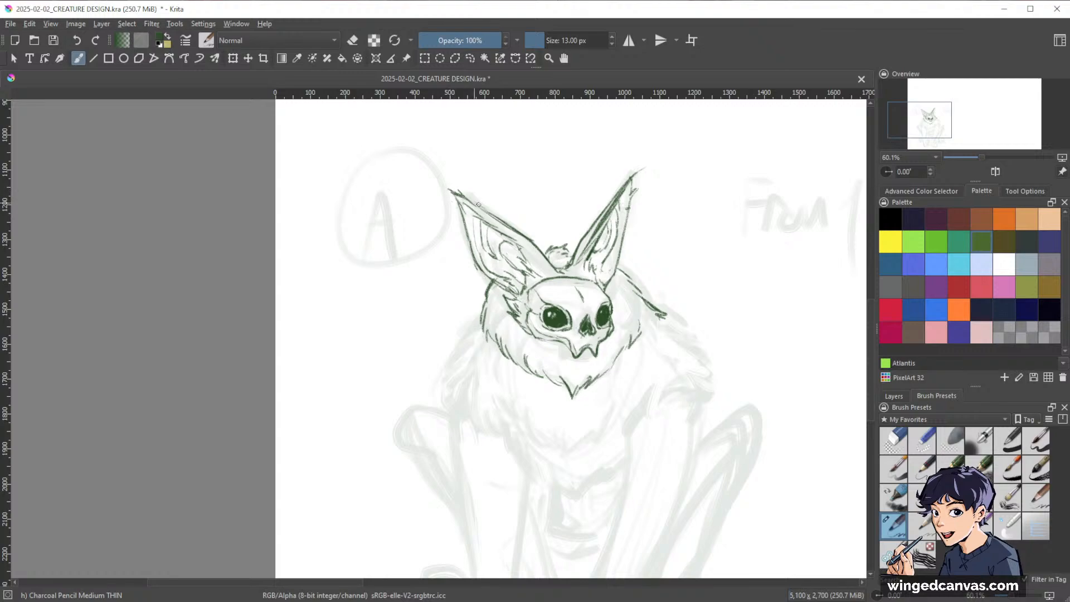
- Outline the fur mantle over both shoulders, ending in jagged tufts above the left and right arms
mouse_move(688, 324)
mouse_down()
mouse_move(674, 246)
mouse_move(669, 255)
mouse_move(698, 294)
mouse_up()
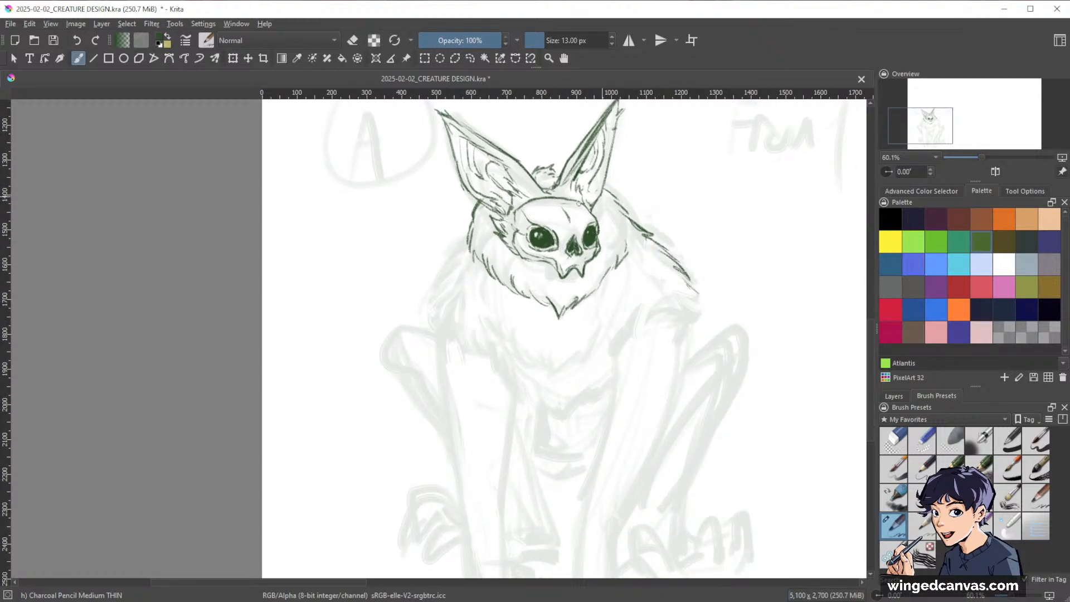
drag(465, 238, 433, 288)
mouse_move(439, 298)
mouse_down()
mouse_move(432, 332)
mouse_move(466, 345)
mouse_up()
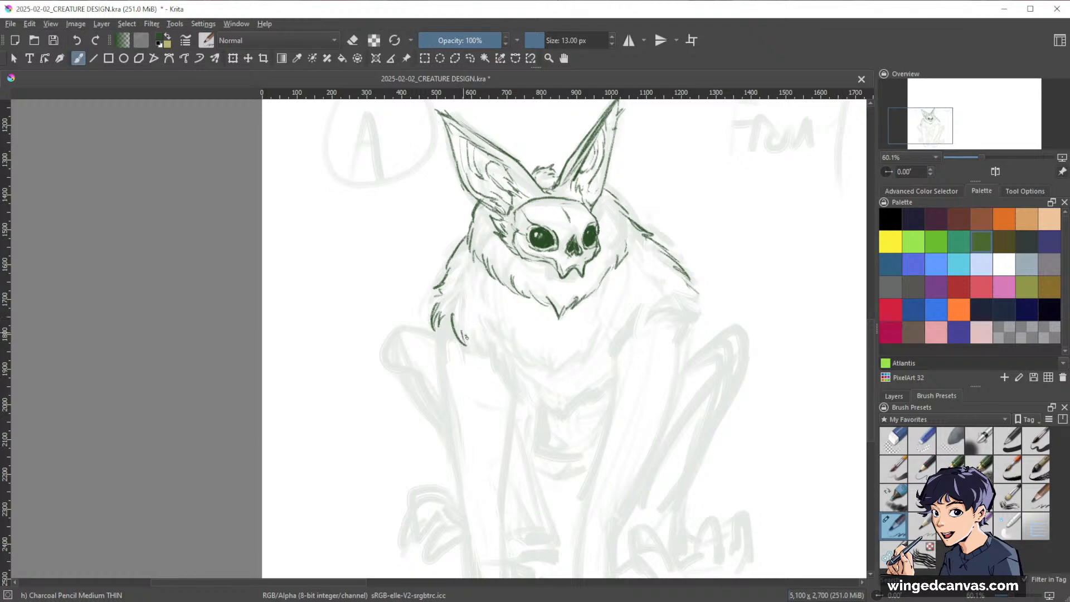
mouse_move(605, 363)
mouse_down()
mouse_move(642, 315)
mouse_move(637, 323)
mouse_move(704, 298)
mouse_move(701, 315)
mouse_up()
- Add short fur strands inside the mantle, at the left shoulder, beneath the right side of the collar and on the left chest
mouse_move(784, 293)
mouse_down()
mouse_move(773, 368)
mouse_move(672, 417)
mouse_move(604, 304)
mouse_up()
drag(399, 278, 406, 297)
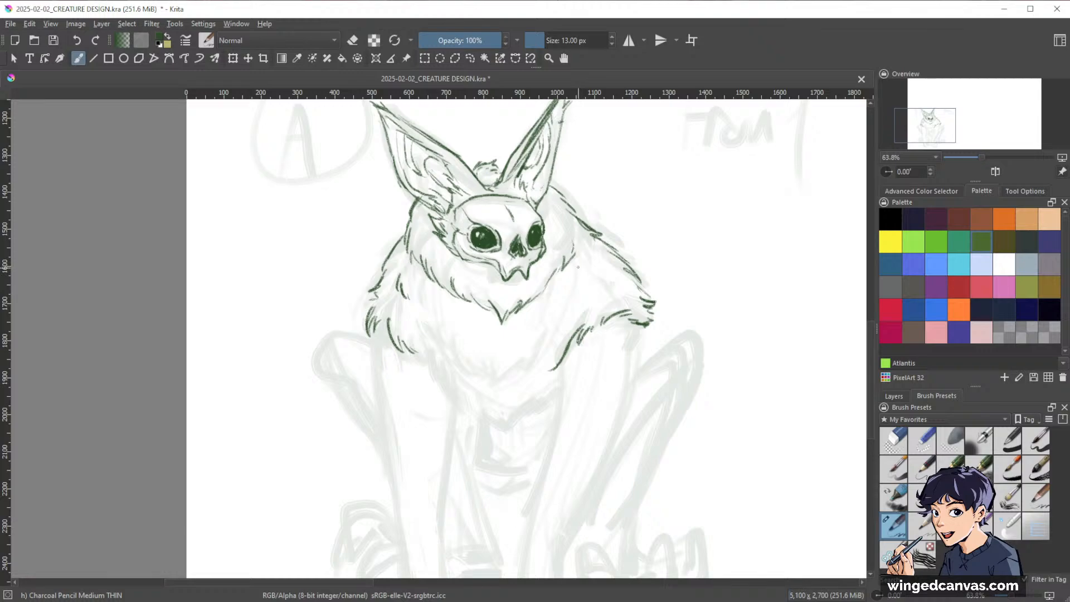
drag(579, 268, 574, 289)
drag(416, 322, 444, 341)
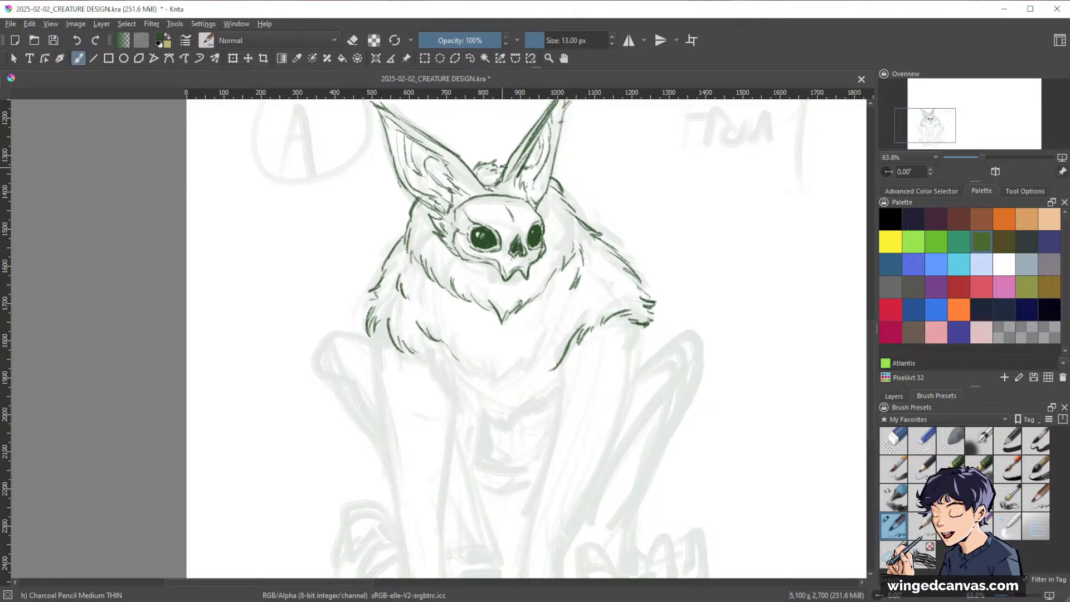
key(e)
key(e)
- Draw a small rounded tooth in the middle of the skull's mouth, between the two fangs
mouse_move(671, 249)
mouse_down()
mouse_move(687, 188)
mouse_move(695, 234)
mouse_up()
drag(622, 206, 618, 170)
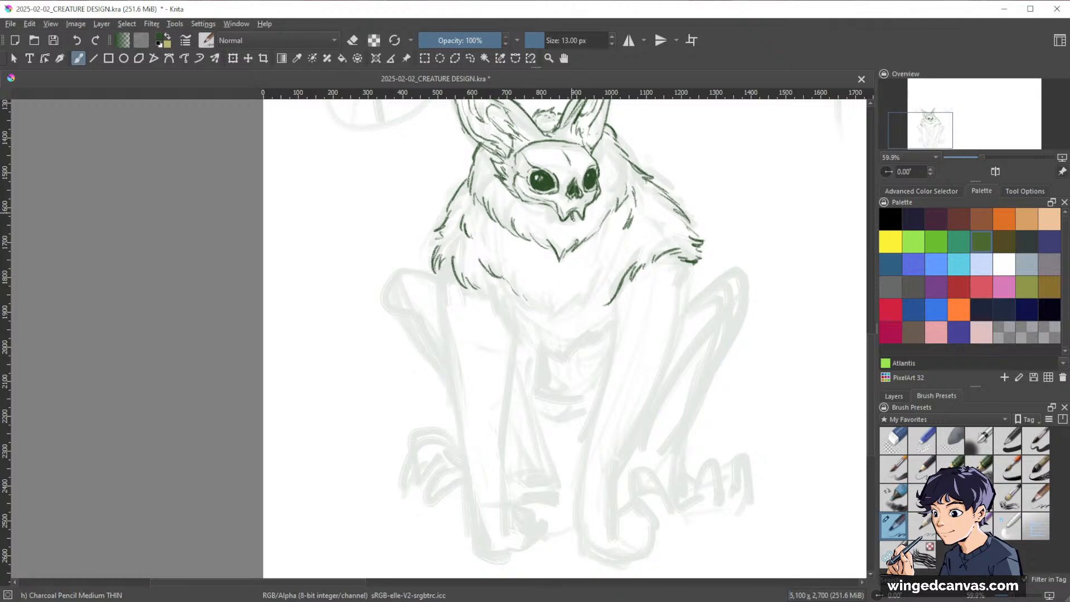
drag(564, 384, 558, 272)
key(e)
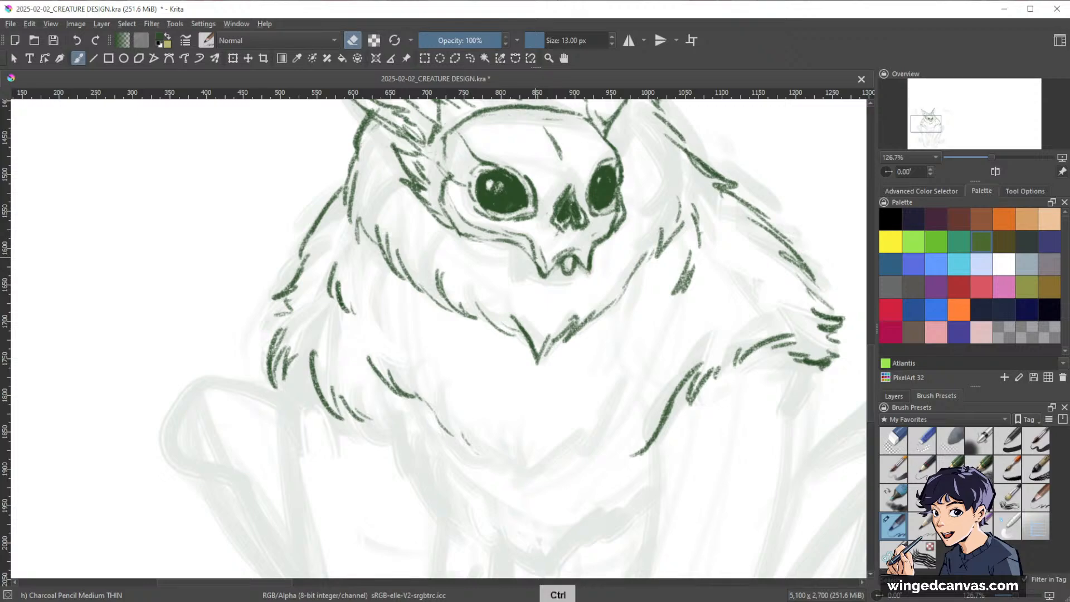
key(e)
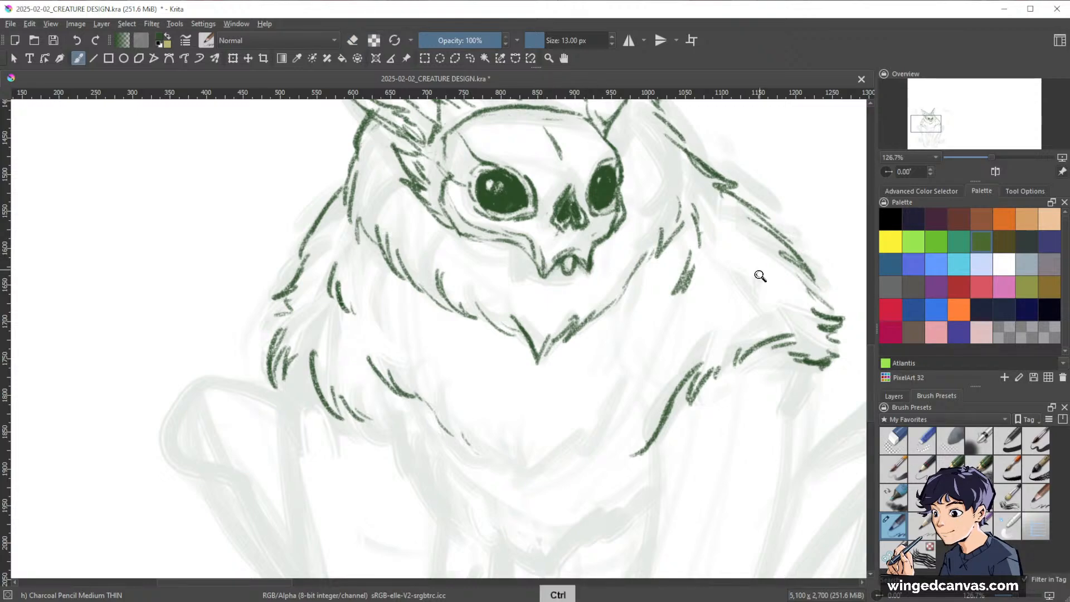
mouse_move(763, 277)
mouse_down()
mouse_move(762, 370)
mouse_move(675, 285)
mouse_up()
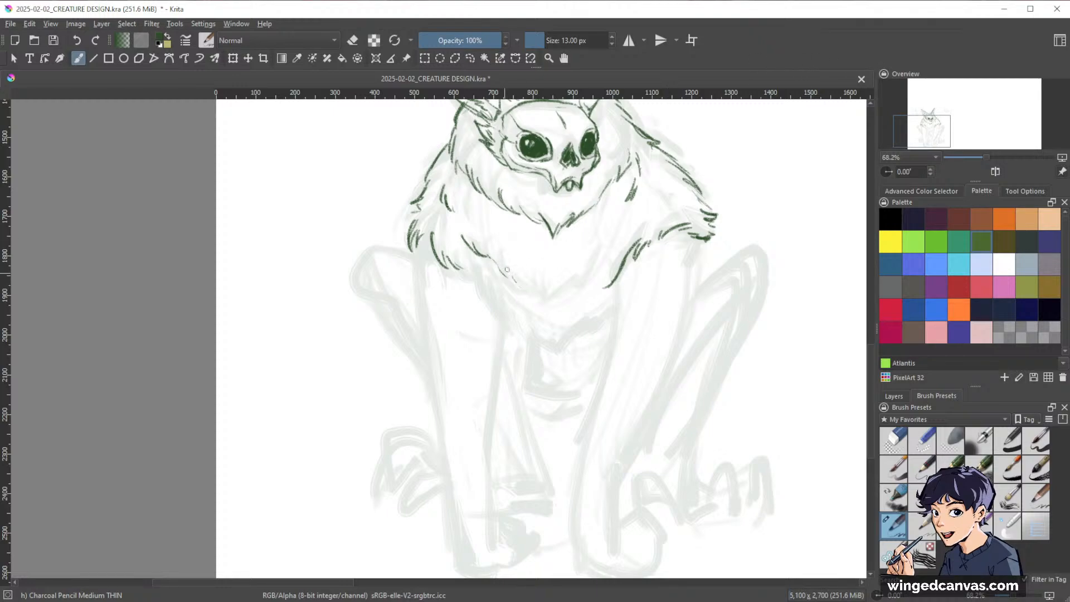
- Draw the second chest fur tier, running down from both sides to a point at the centre
drag(506, 275, 533, 292)
mouse_move(551, 299)
mouse_down()
mouse_move(643, 224)
mouse_move(605, 268)
mouse_up()
key(space)
drag(716, 263, 726, 273)
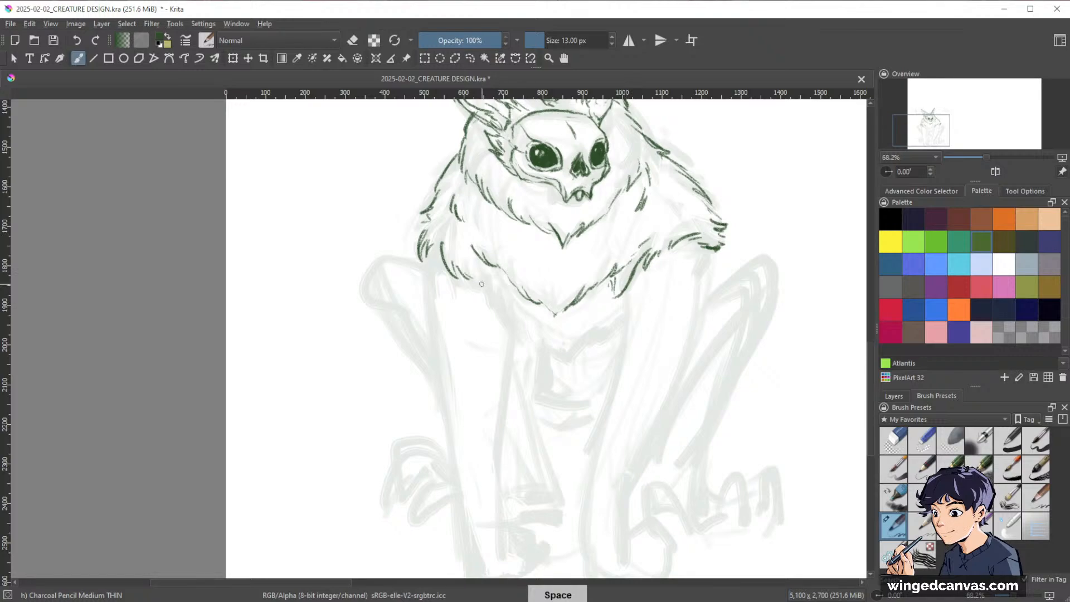
- Draw the lowest chest fur tier with jagged tufts from the left arm around the bottom edge to the right arm
mouse_move(476, 275)
mouse_down()
mouse_move(488, 304)
mouse_move(521, 331)
mouse_up()
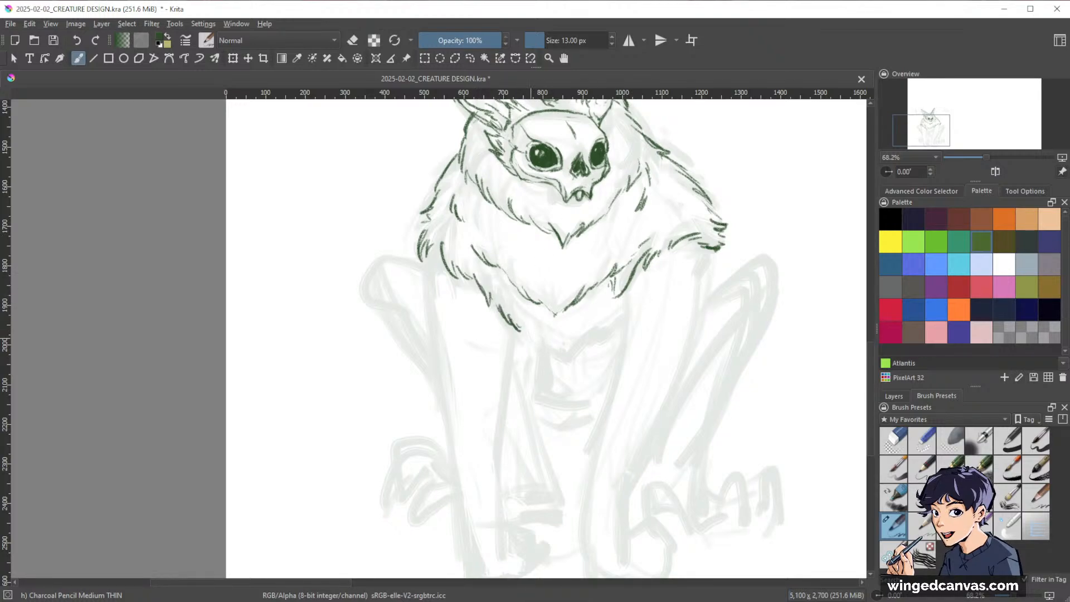
key(space)
ctrl+drag(717, 276, 692, 337)
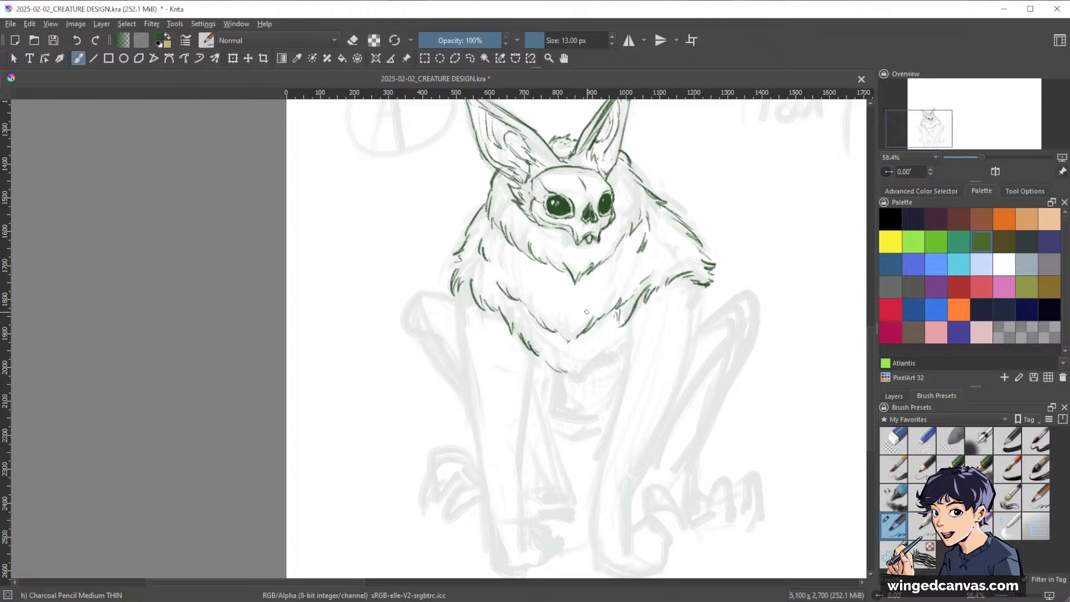
drag(570, 376, 624, 349)
- Outline the outer edge of the right upper arm from the mantle down to a pointed elbow
mouse_move(744, 279)
mouse_down()
mouse_move(719, 357)
mouse_move(741, 379)
mouse_move(332, 433)
mouse_move(671, 375)
mouse_move(590, 270)
mouse_up()
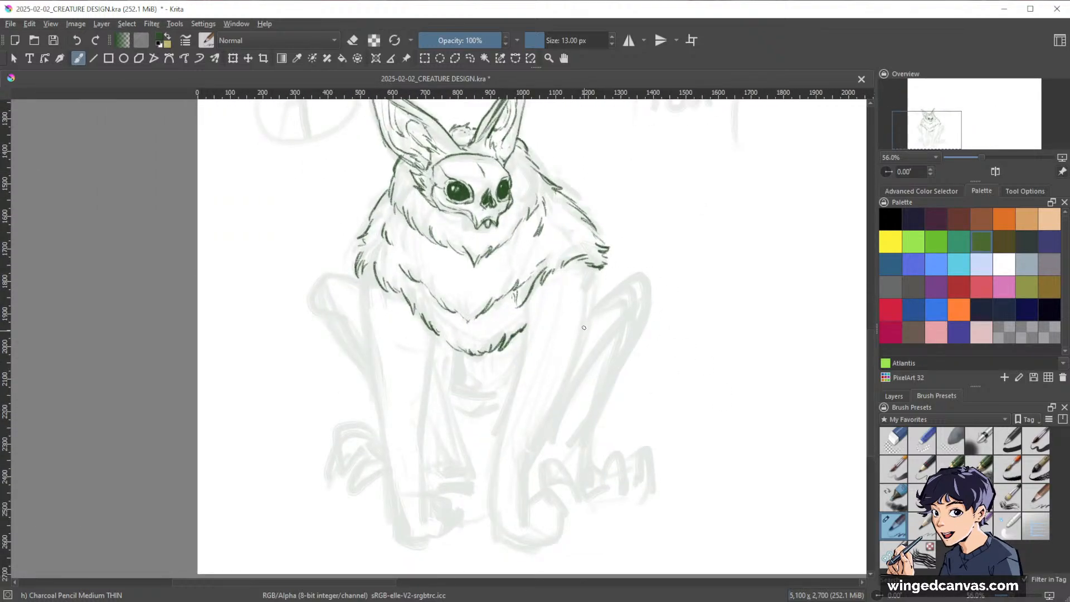
drag(585, 303, 588, 320)
drag(592, 268, 582, 324)
mouse_move(581, 320)
mouse_down()
mouse_move(581, 351)
mouse_move(570, 346)
mouse_up()
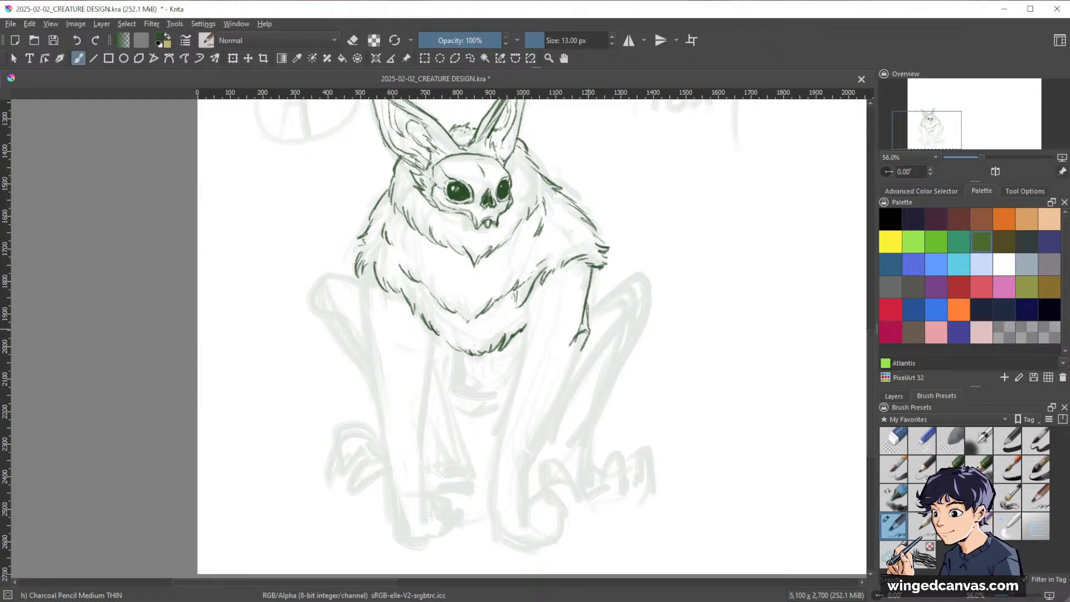
key(e)
key(e)
- Draw the right arm's inner edge and long muscle contours from under the fur down to the wrist
drag(529, 295, 532, 329)
drag(547, 278, 513, 401)
drag(578, 269, 526, 387)
drag(551, 332, 496, 457)
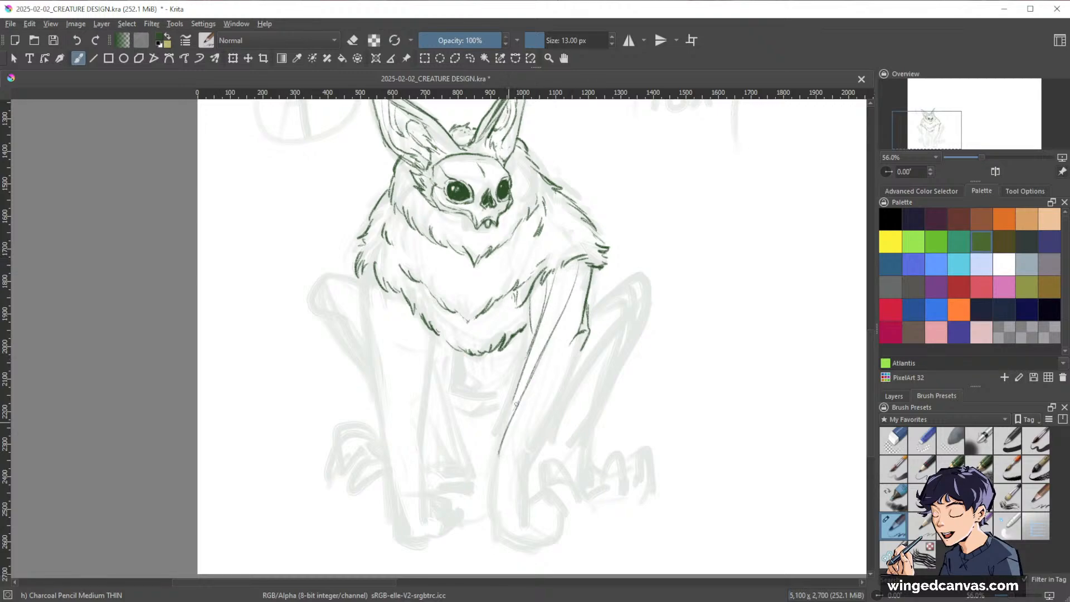
drag(530, 380, 493, 472)
drag(539, 331, 493, 502)
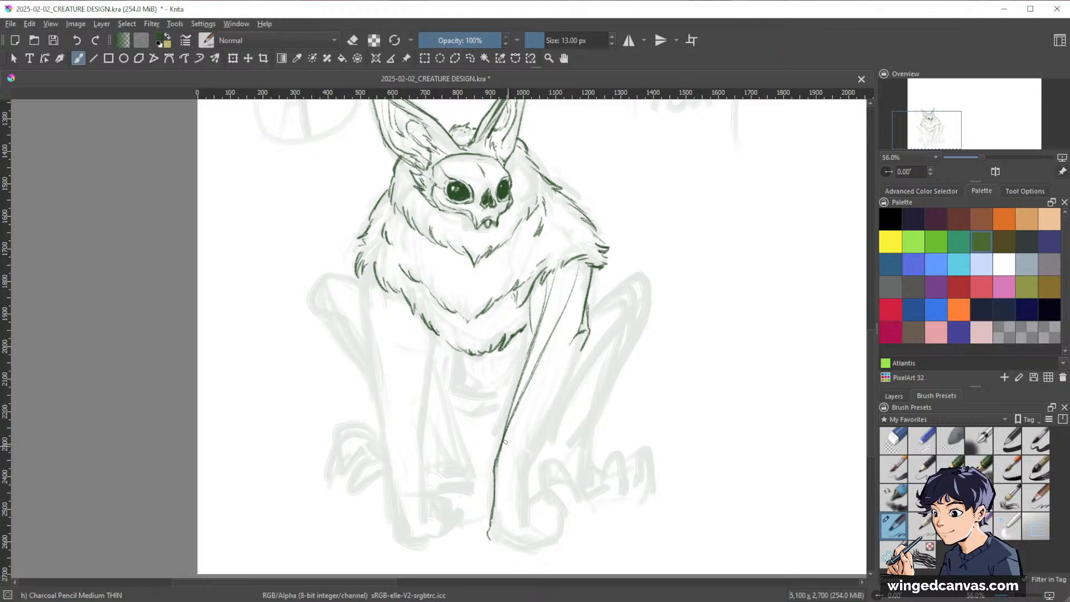
drag(498, 497, 506, 520)
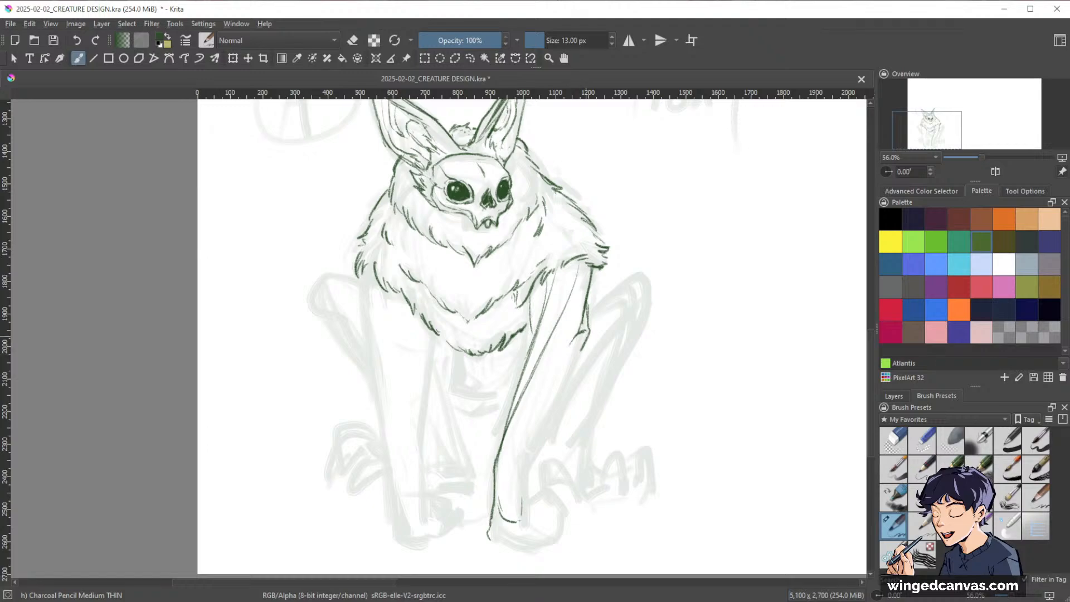
- Draw the outer edge of the right forearm from the elbow down to the wrist
drag(582, 343, 540, 427)
drag(579, 365, 525, 476)
drag(527, 463, 523, 486)
drag(523, 444, 520, 465)
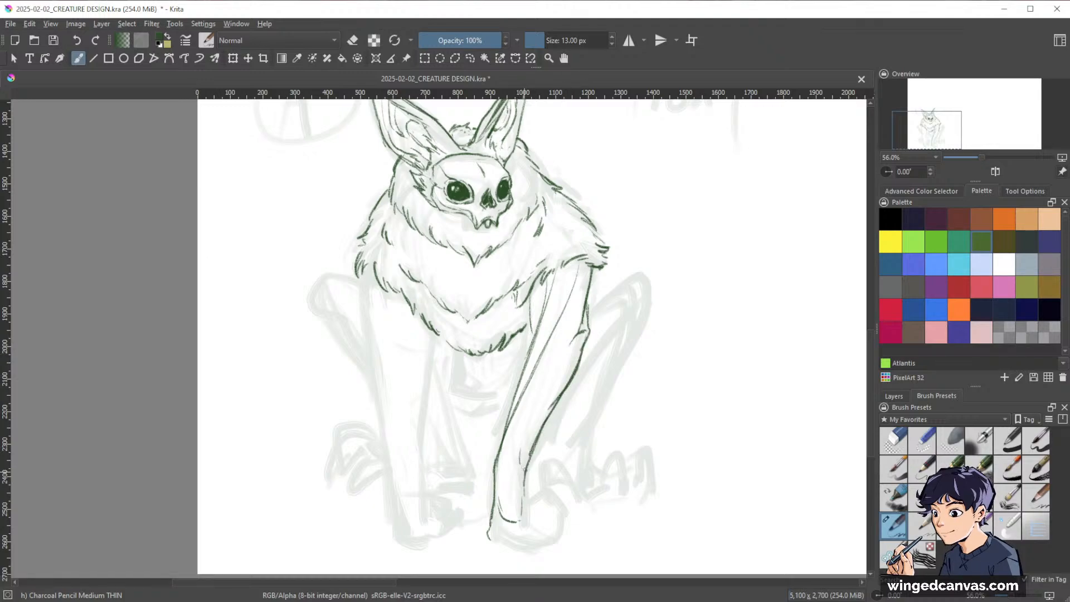
- Outline the right hand beneath the wrist and add a curved claw at its lower edge
mouse_move(718, 400)
mouse_down()
mouse_move(733, 356)
mouse_move(705, 390)
mouse_up()
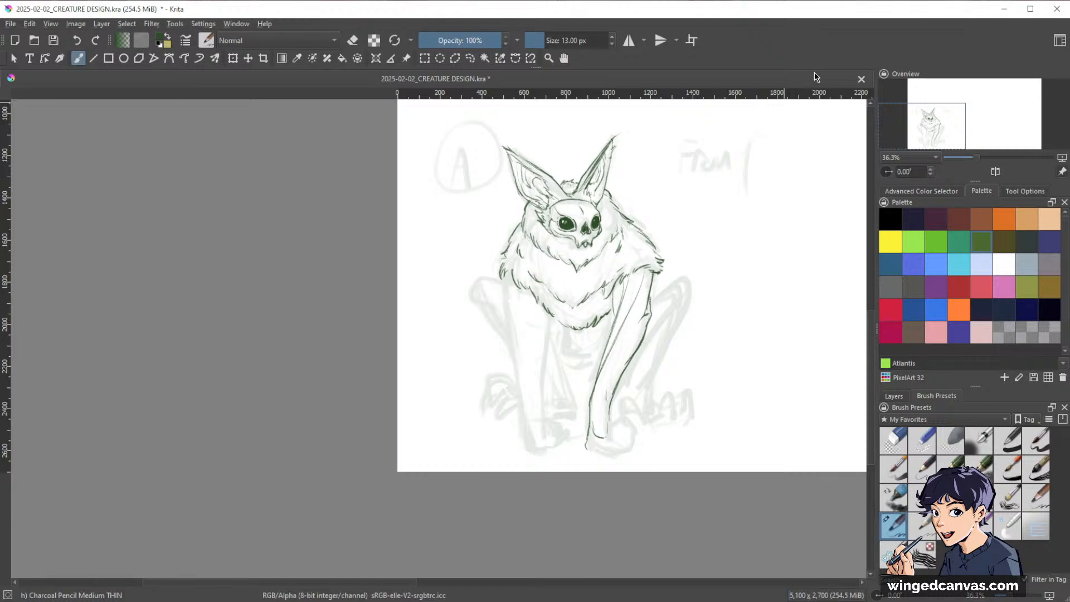
drag(648, 407, 738, 316)
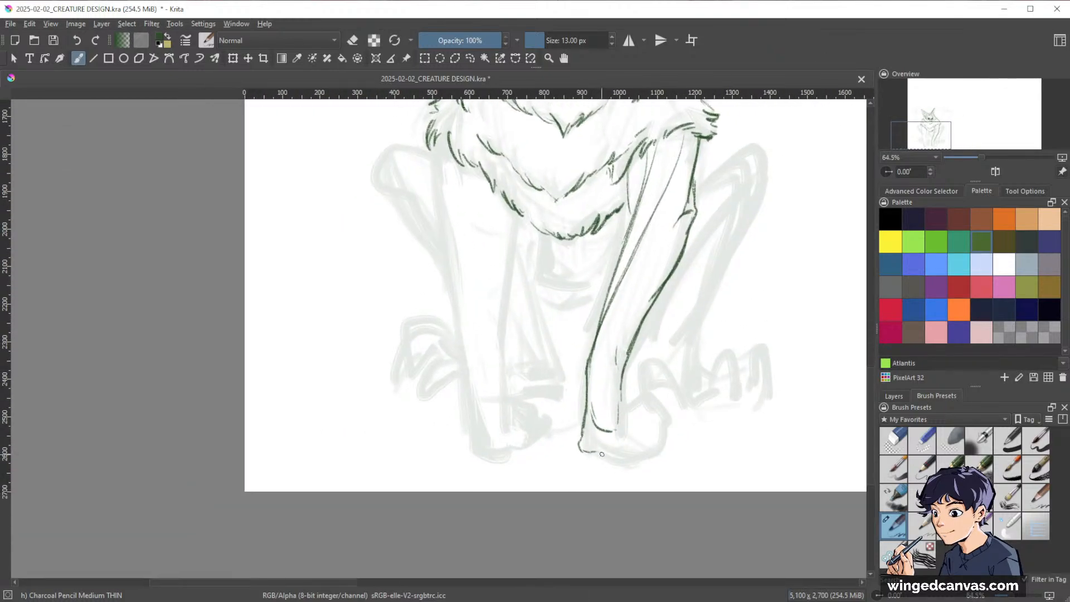
drag(599, 450, 616, 453)
mouse_move(627, 397)
mouse_down()
mouse_move(638, 432)
mouse_move(601, 476)
mouse_move(628, 449)
mouse_move(608, 463)
mouse_up()
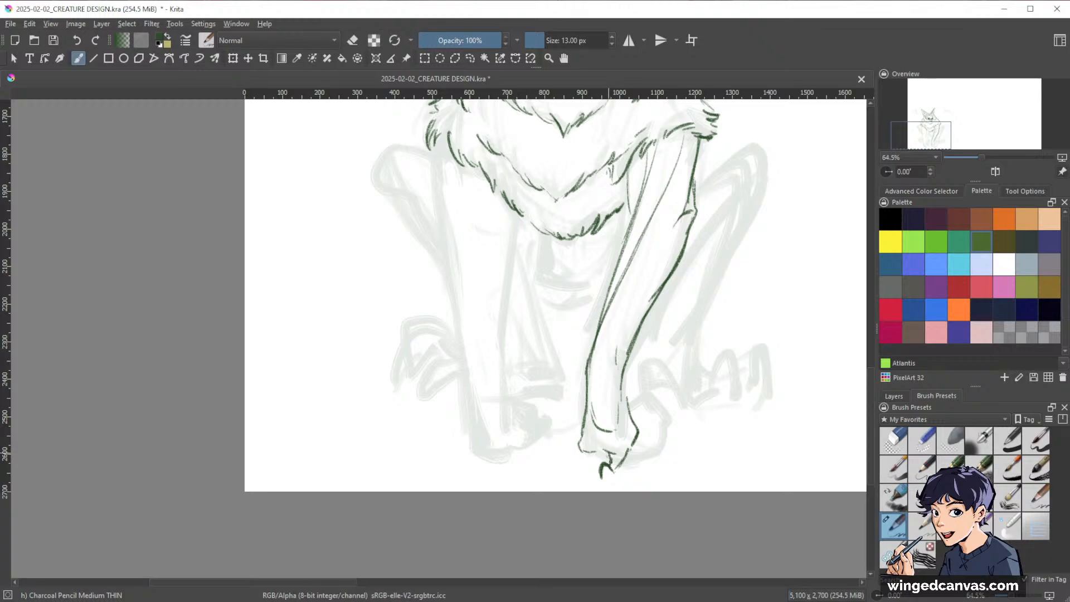
- Erase the claw under the right hand with the Eraser Circle brush and return to the charcoal pencil
ctrl+drag(757, 394, 719, 430)
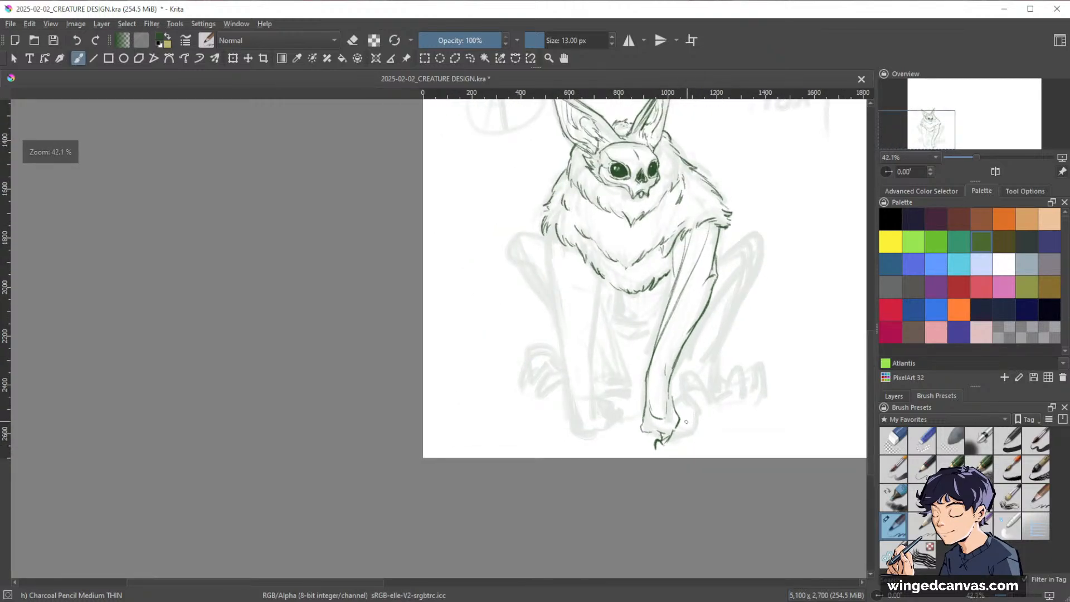
click(891, 438)
drag(663, 450, 651, 440)
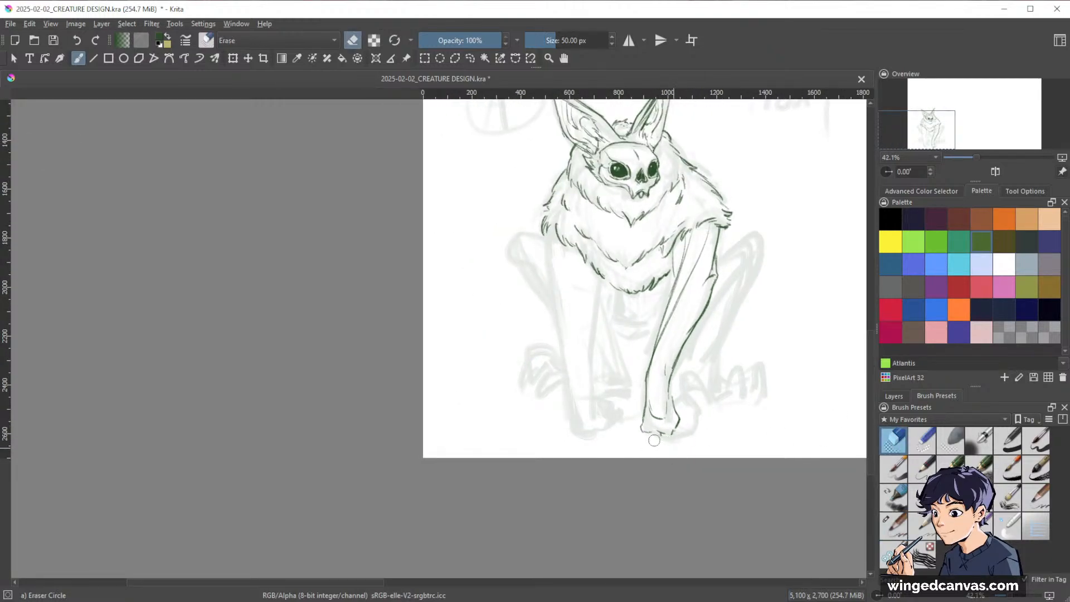
key(slash)
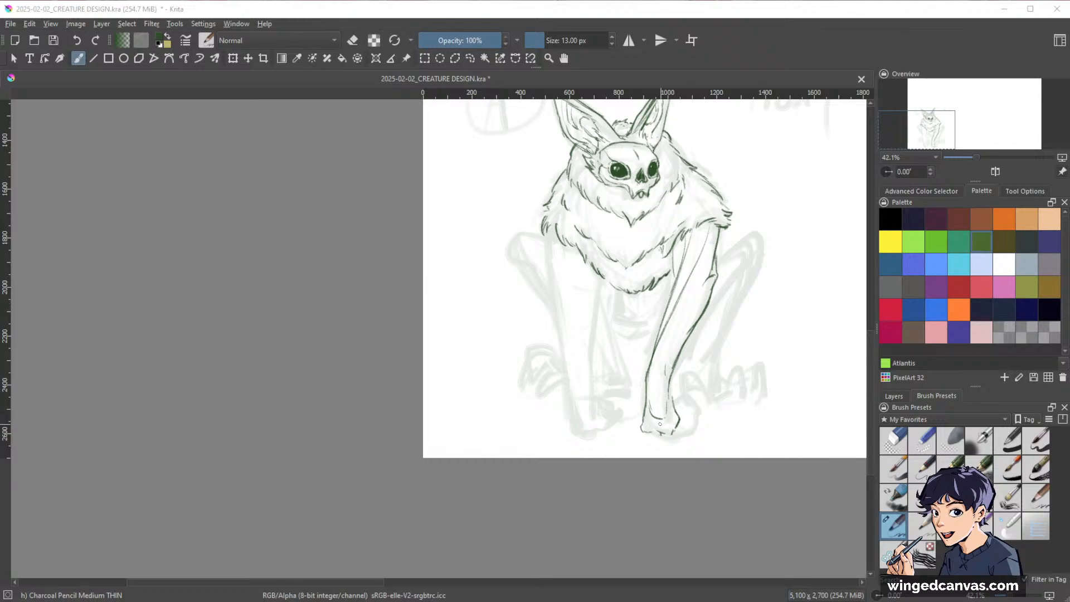
- Rework the right wrist contours with pencil and eraser and redraw the lower edge of the hand
drag(765, 376, 598, 453)
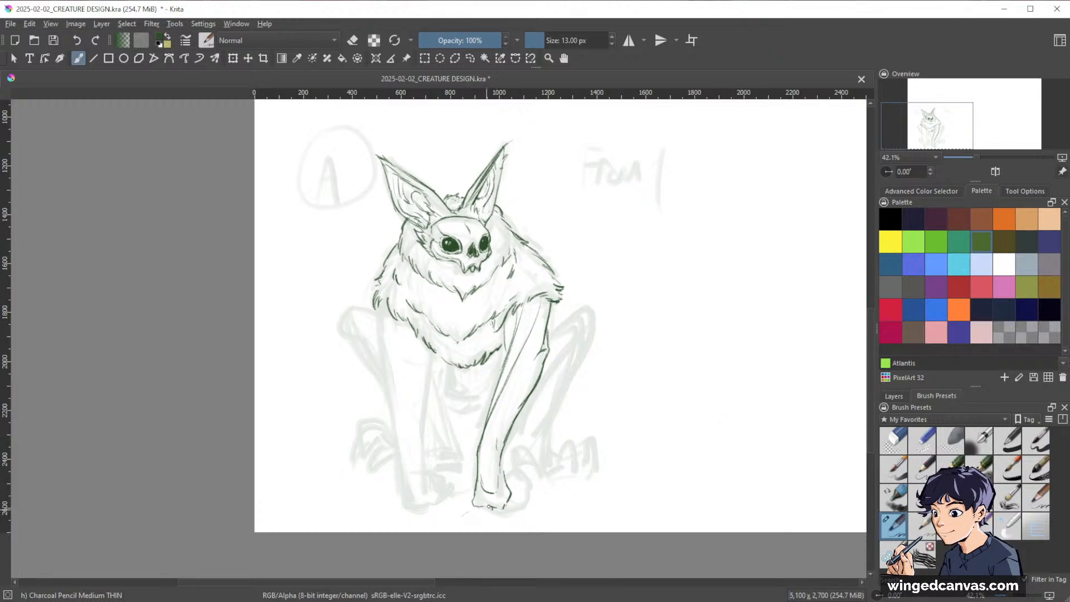
mouse_move(502, 458)
mouse_down()
mouse_move(510, 495)
mouse_move(505, 485)
mouse_move(509, 496)
mouse_move(490, 500)
mouse_move(493, 442)
mouse_up()
key(e)
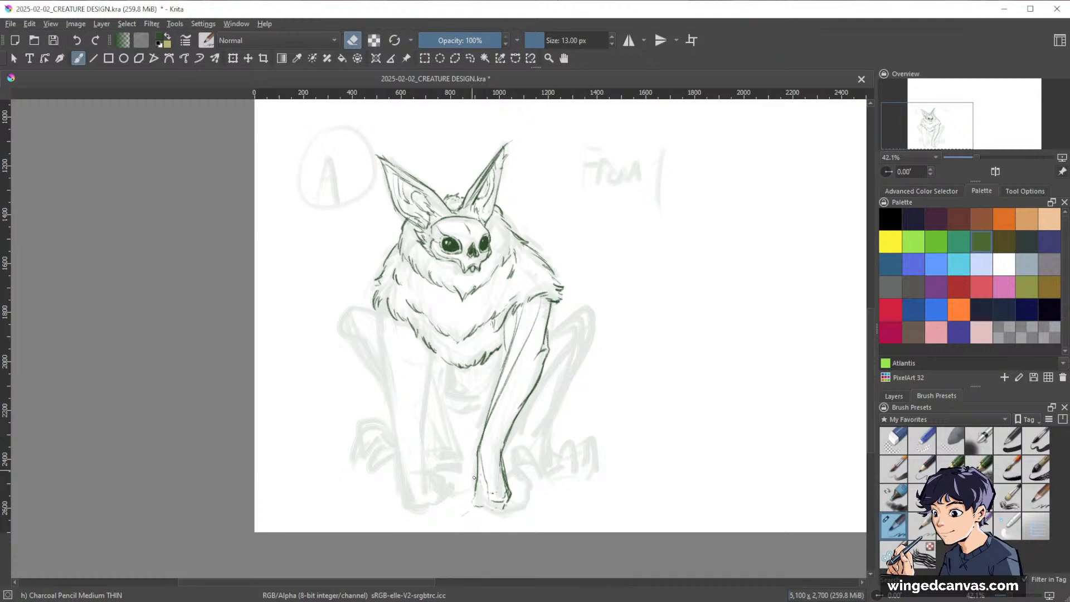
key(e)
drag(475, 499, 498, 511)
- Draw the inner and outer contours of the left arm from the fur mantle down toward the forearm
drag(630, 398, 671, 409)
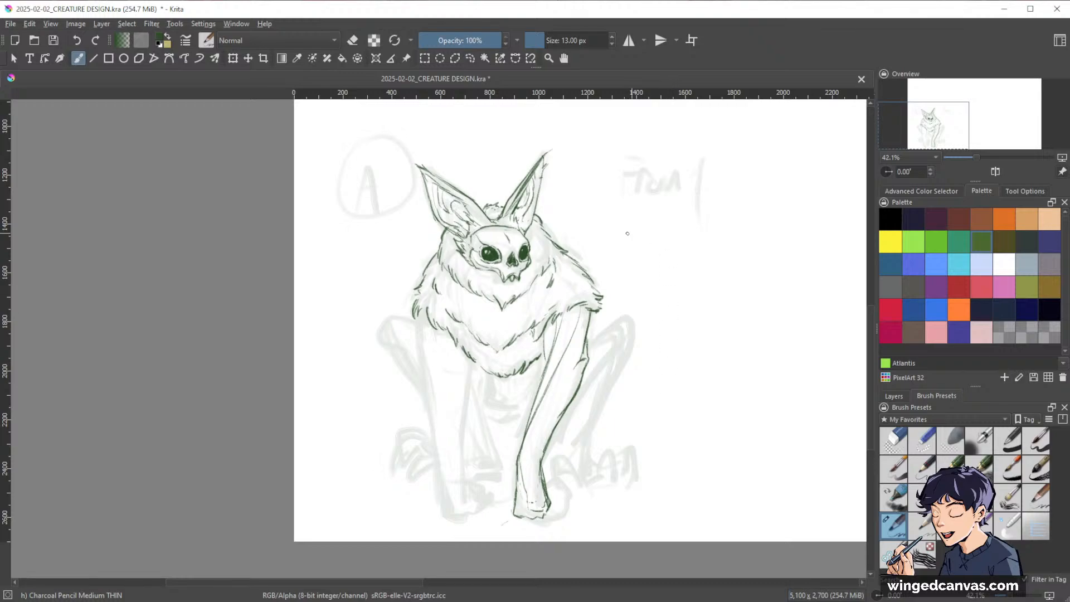
drag(413, 311, 461, 431)
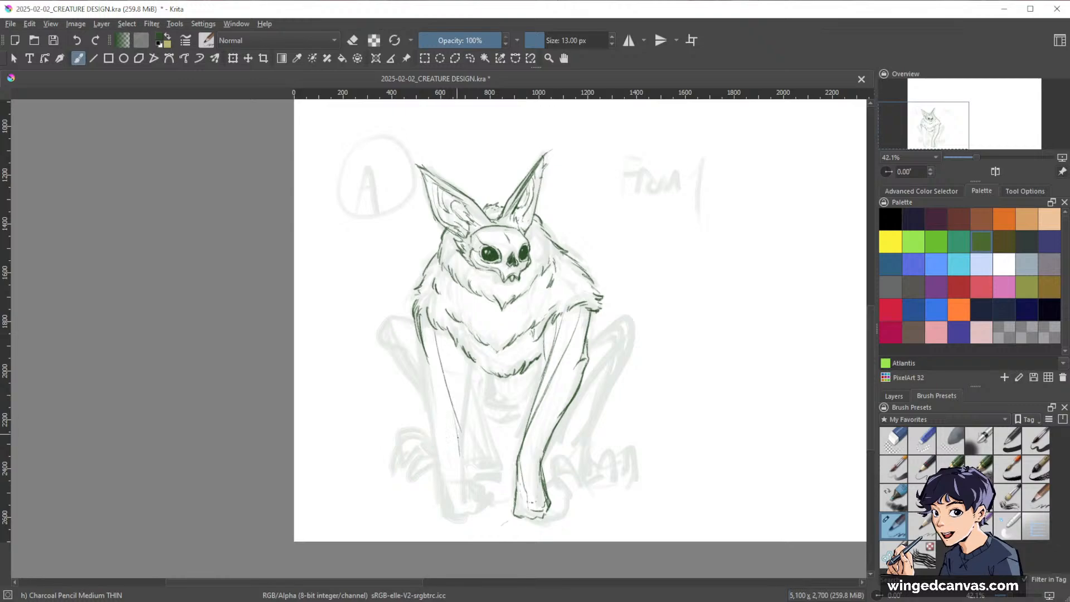
drag(439, 330, 455, 401)
drag(457, 350, 463, 401)
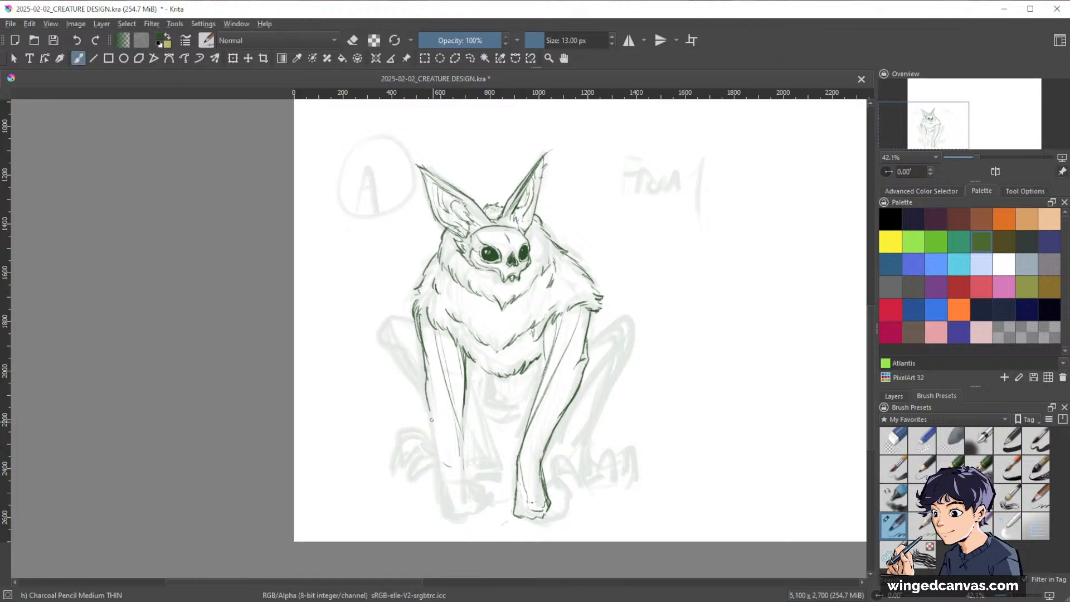
- Extend the left forearm's contours down to the wrist and outline the hand at its end
drag(427, 405, 450, 476)
drag(464, 418, 468, 474)
drag(429, 422, 441, 499)
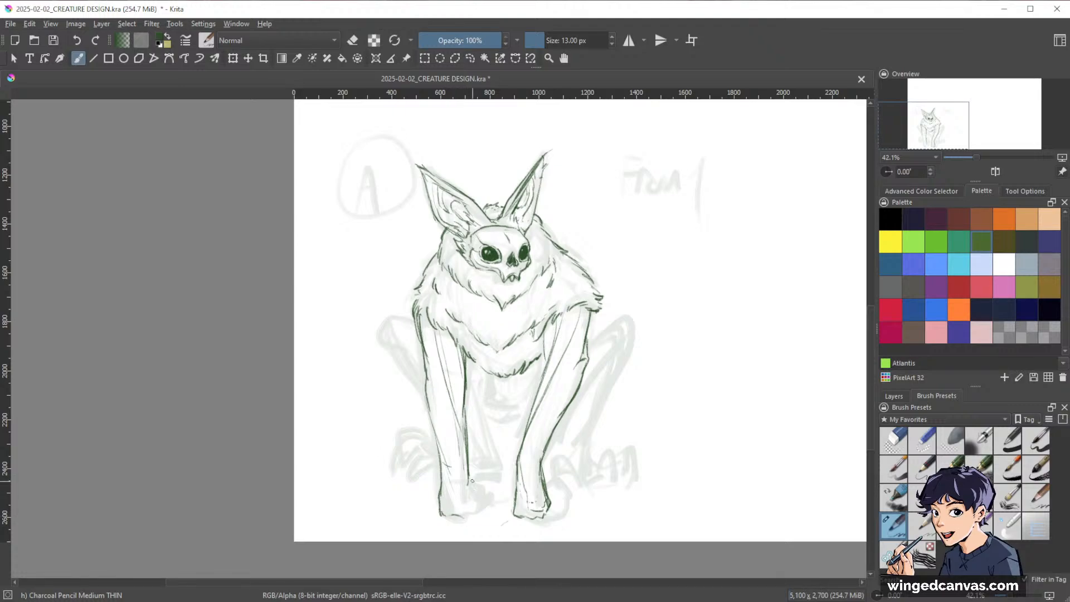
drag(469, 483, 476, 511)
key(space)
drag(754, 378, 756, 377)
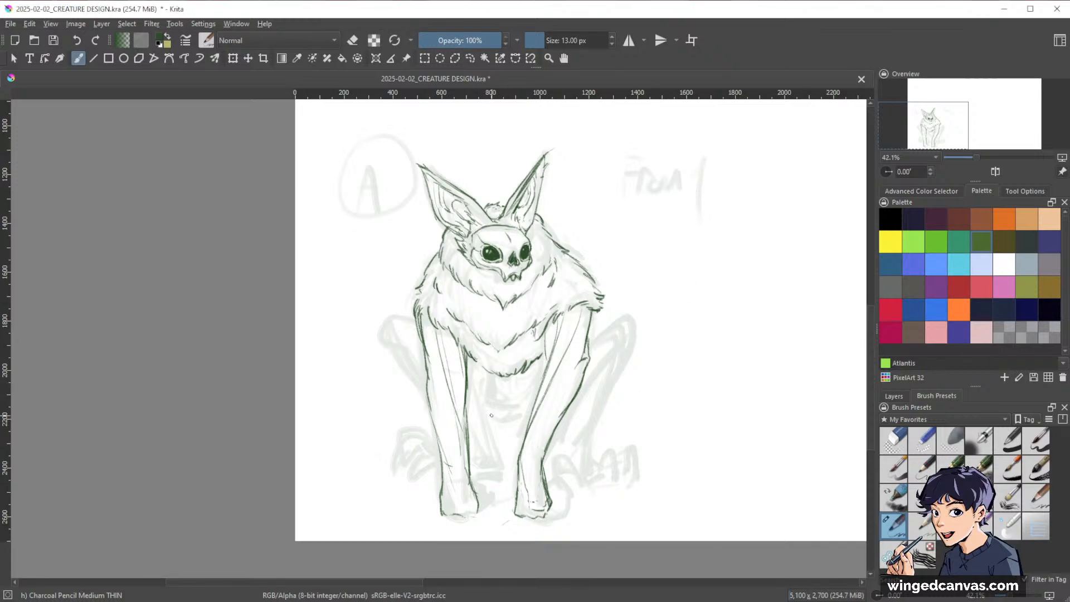
- Sketch the belly contours and centre line between the arms, with short curved strokes along the lower belly
drag(469, 363, 492, 405)
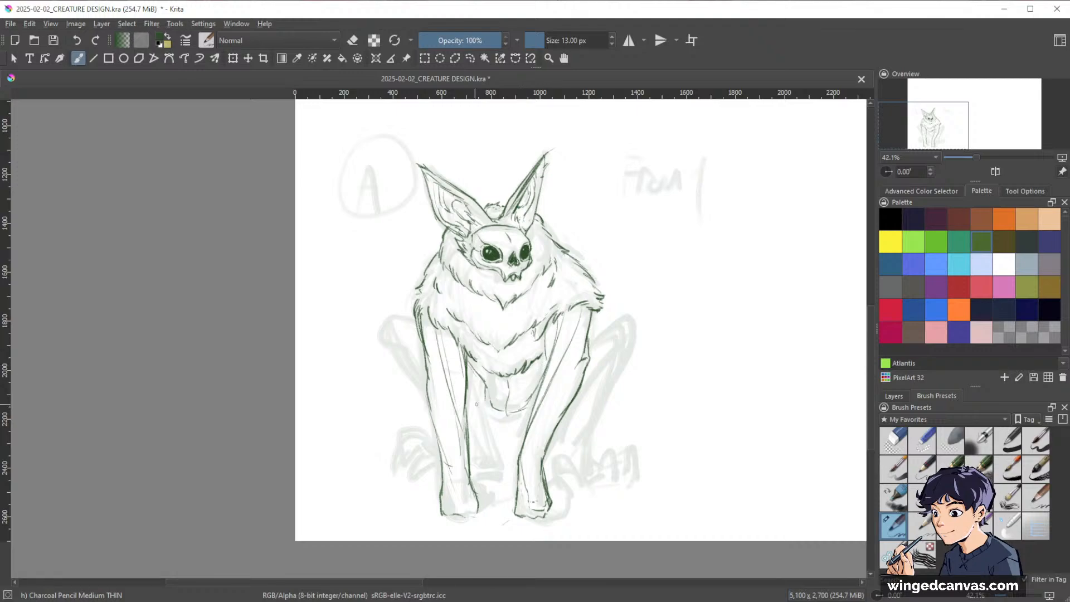
mouse_move(481, 413)
mouse_down()
mouse_move(512, 424)
mouse_move(508, 432)
mouse_up()
mouse_move(511, 433)
mouse_down()
mouse_move(475, 416)
mouse_move(482, 426)
mouse_move(494, 428)
mouse_move(471, 410)
mouse_move(511, 431)
mouse_up()
key(e)
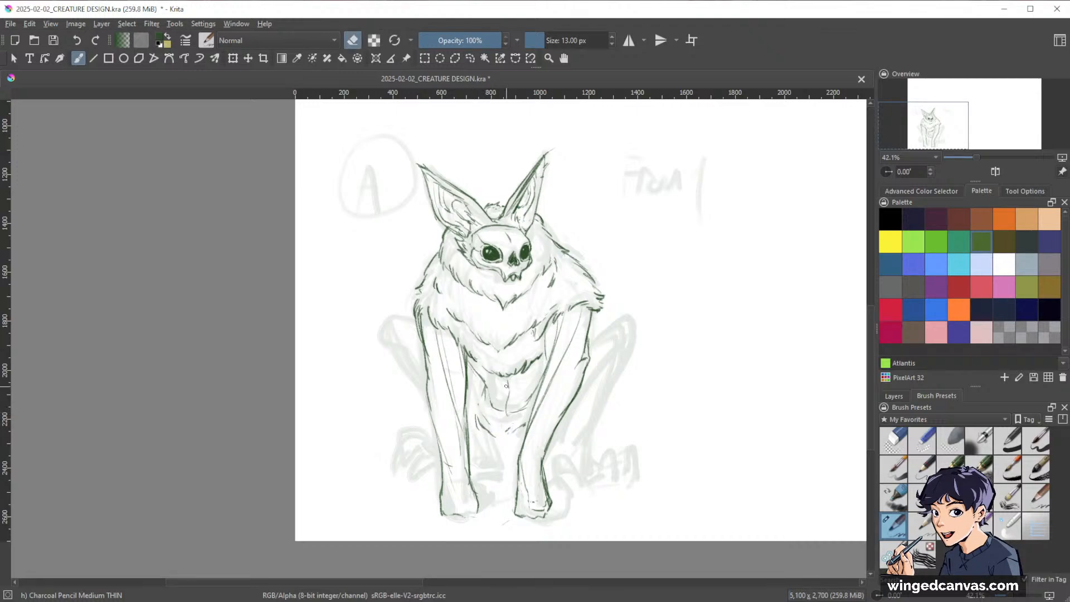
key(e)
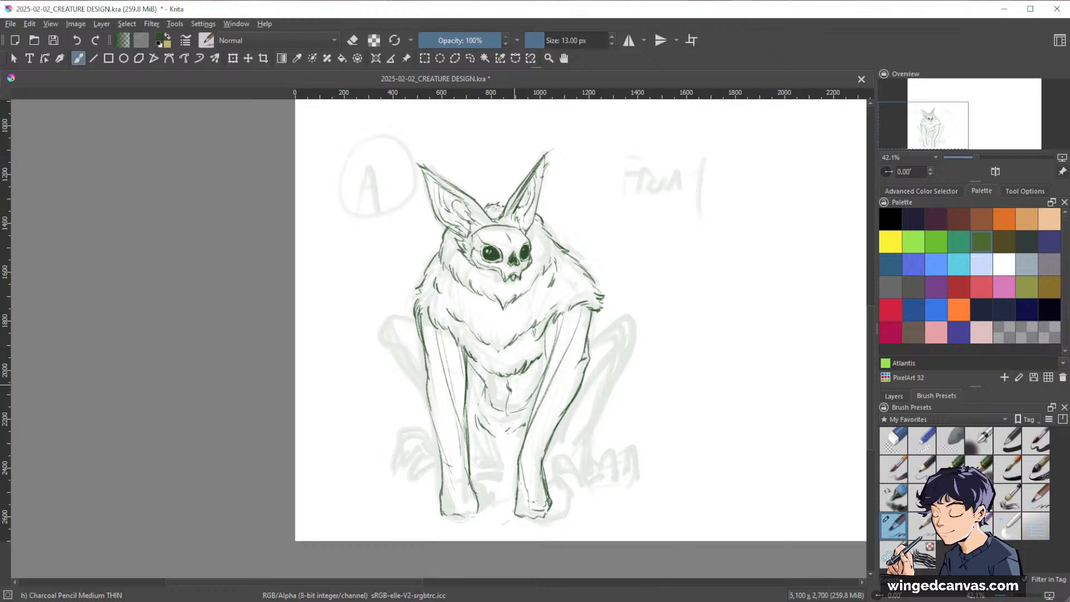
- Add jagged fur strokes along the lower belly between the arms, cleaning them up with the eraser
drag(637, 385, 655, 368)
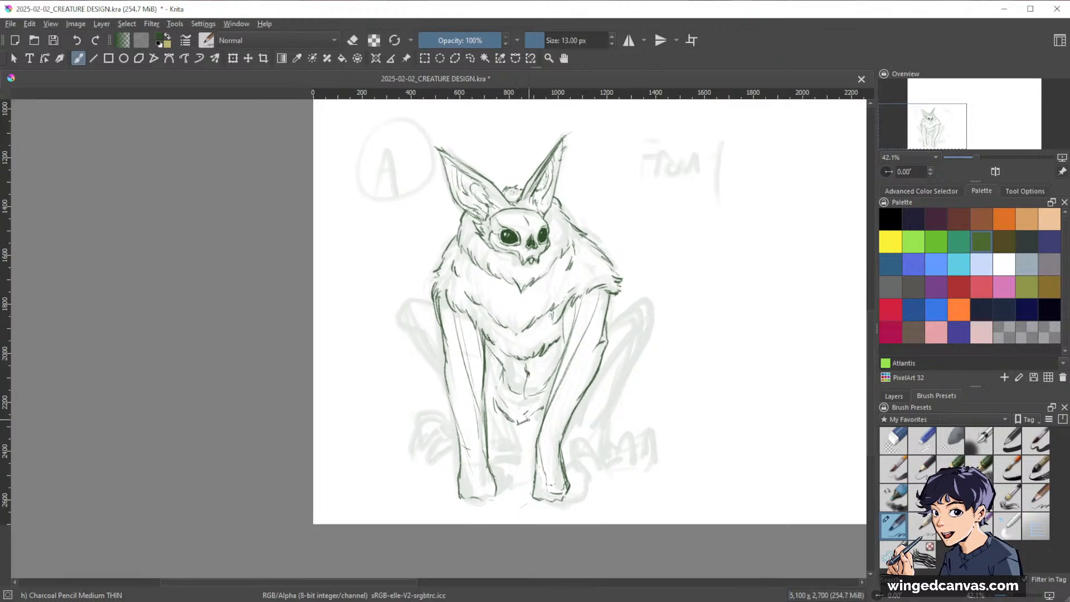
key(e)
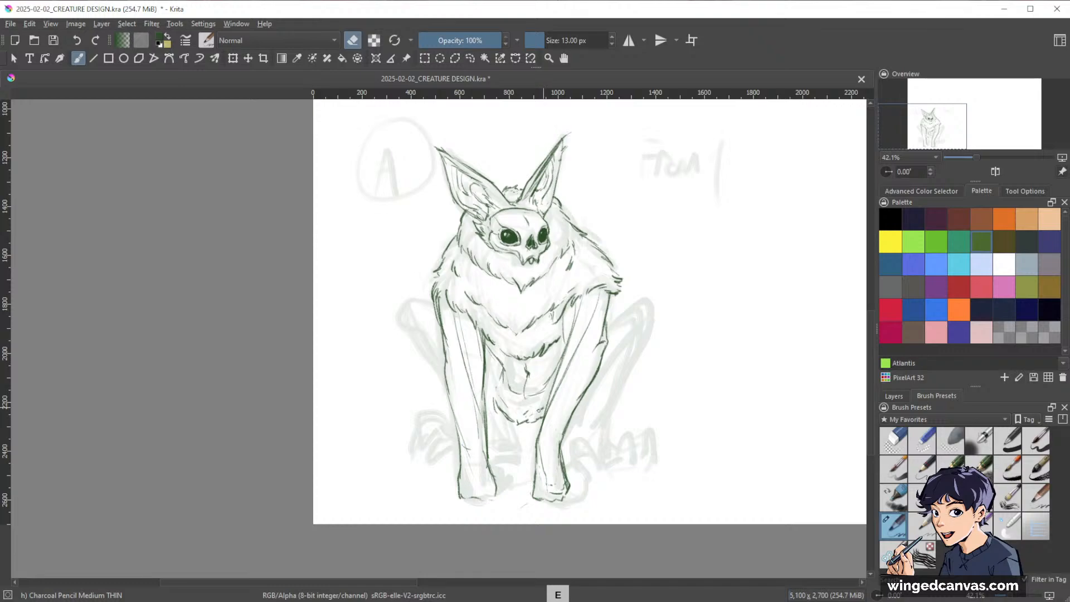
key(e)
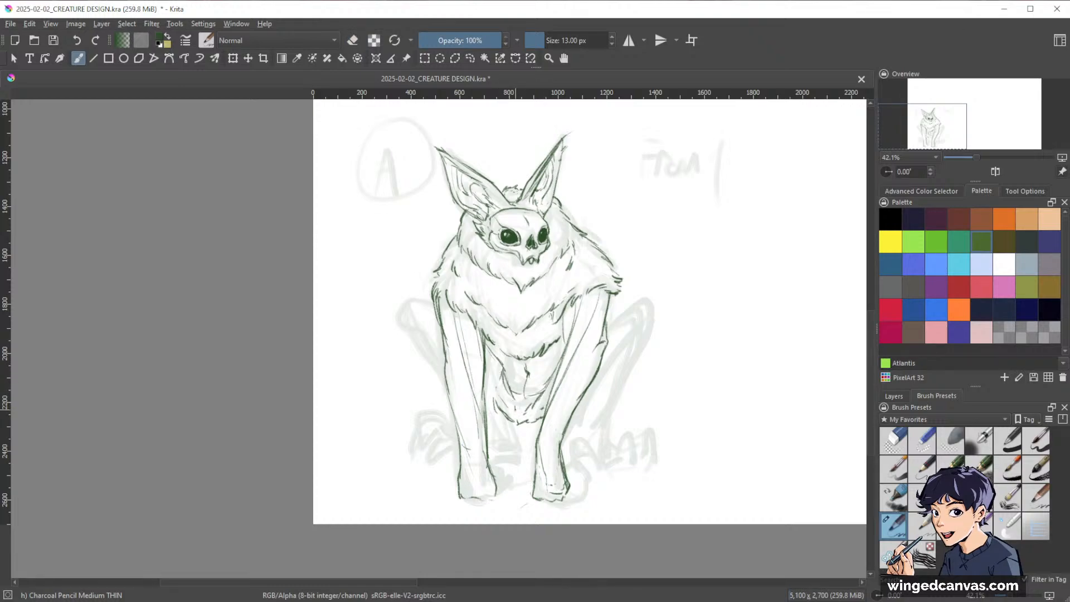
key(e)
mouse_move(496, 401)
mouse_down()
mouse_move(502, 409)
mouse_move(501, 373)
mouse_up()
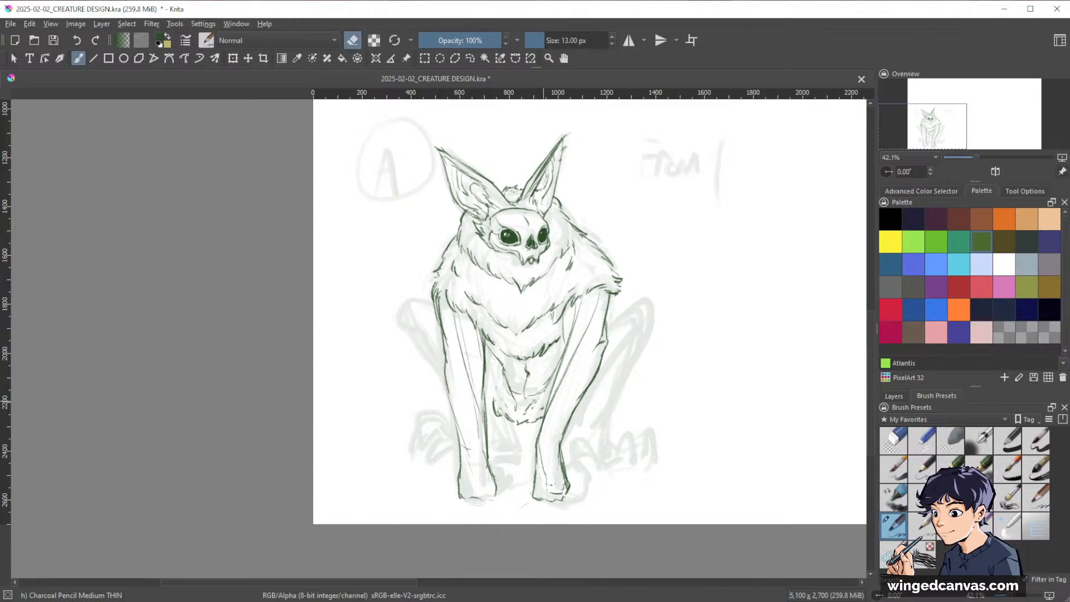
key(e)
- Outline the left hind leg's bent knee and outer edge, plus its lower part and foot between the arms
drag(395, 326, 407, 309)
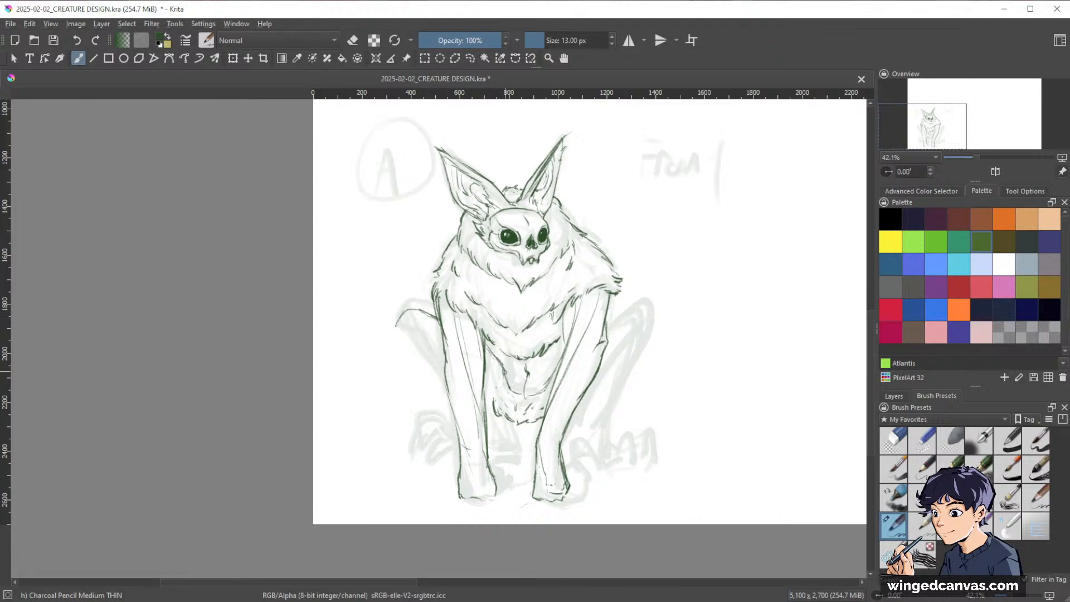
mouse_move(404, 312)
mouse_down()
mouse_move(400, 346)
mouse_move(451, 402)
mouse_up()
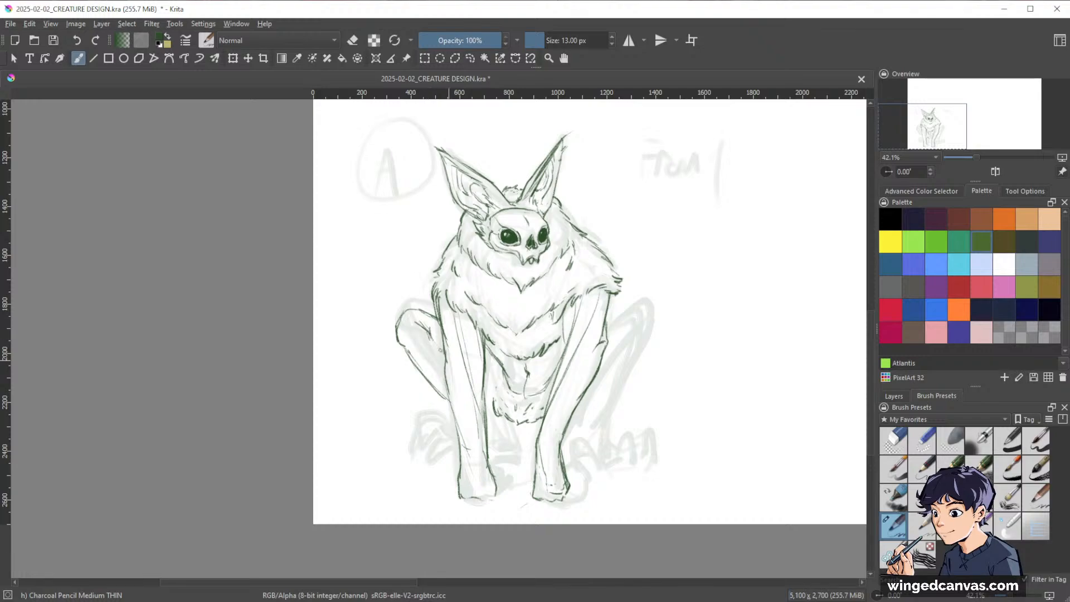
drag(412, 364, 455, 407)
drag(408, 355, 450, 406)
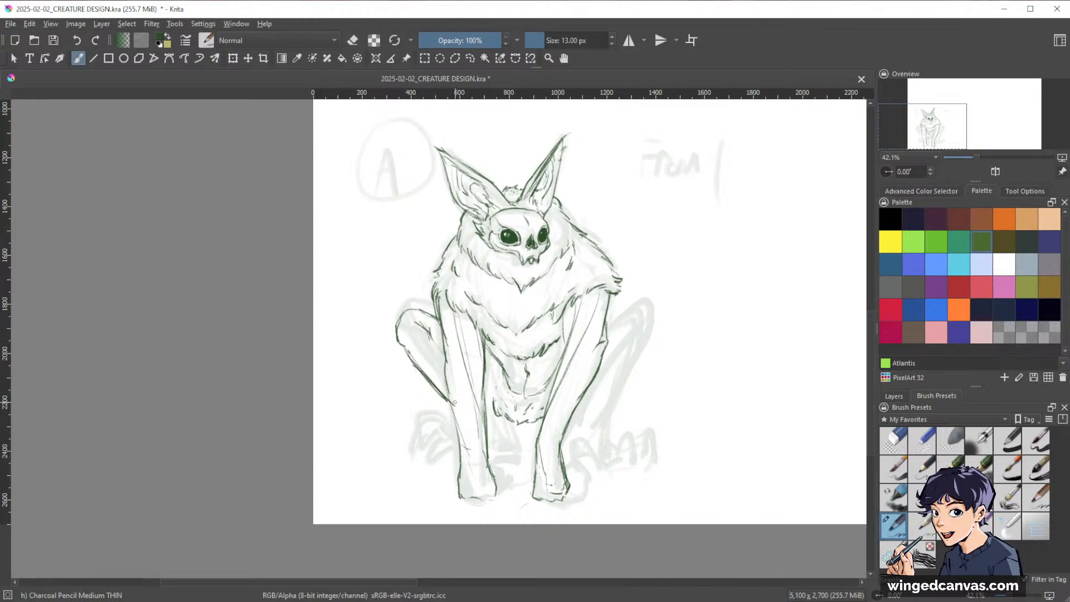
key(e)
key(e)
mouse_move(483, 372)
mouse_down()
mouse_move(520, 449)
mouse_move(500, 465)
mouse_up()
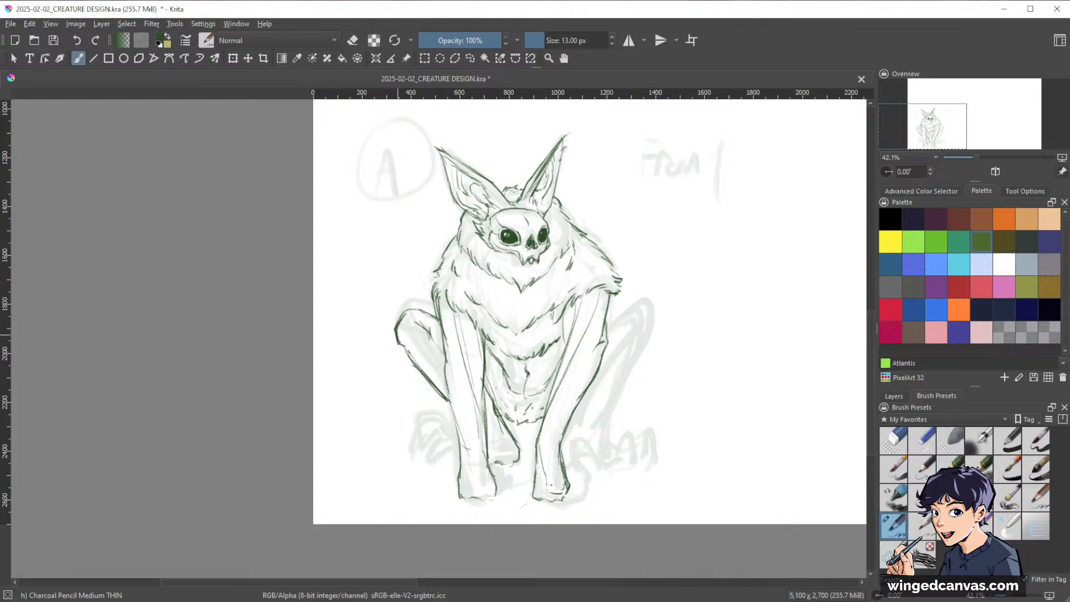
- Strengthen the outer contour of the left hind leg below the knee and tidy it with the eraser
drag(414, 363, 444, 400)
key(e)
drag(409, 358, 439, 397)
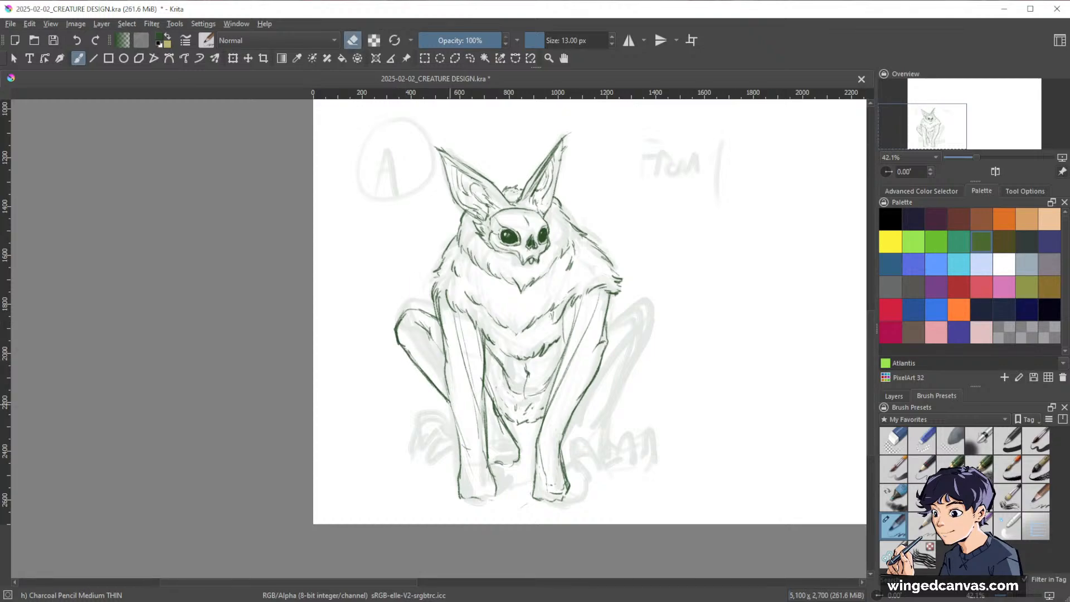
key(e)
key(e)
key(e)
- Sketch a front-view skeleton diagram beside the creature, with a straight spine, a pelvis, a filled sacrum and vertebra marks
drag(769, 429, 526, 485)
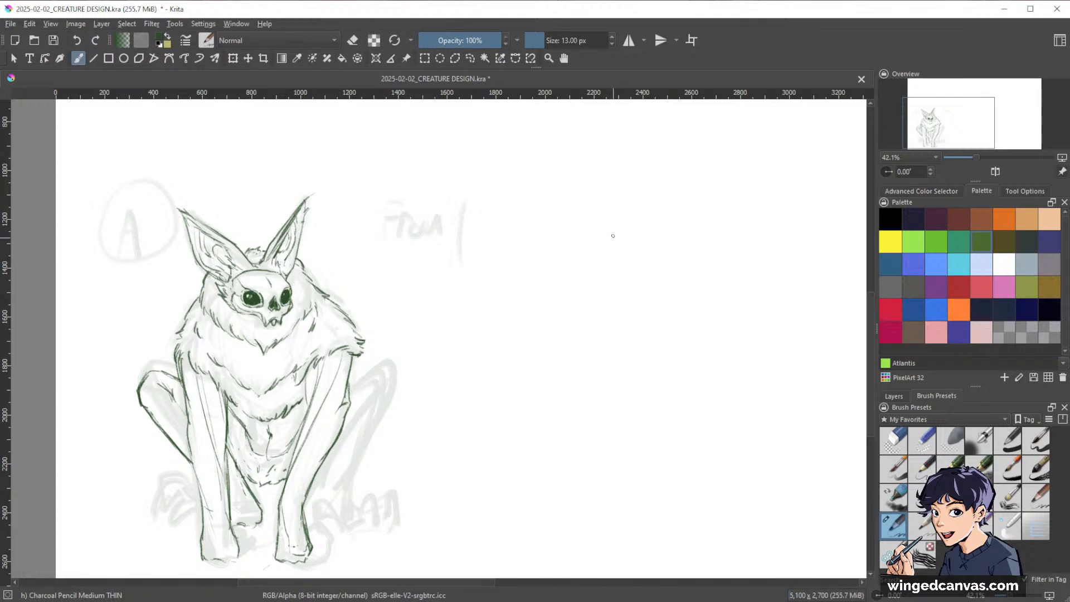
mouse_move(613, 224)
mouse_down()
mouse_move(609, 349)
mouse_move(620, 350)
mouse_up()
mouse_move(604, 340)
mouse_down()
mouse_move(606, 354)
mouse_move(618, 350)
mouse_move(602, 337)
mouse_move(589, 345)
mouse_move(617, 354)
mouse_move(628, 337)
mouse_move(601, 365)
mouse_move(623, 363)
mouse_up()
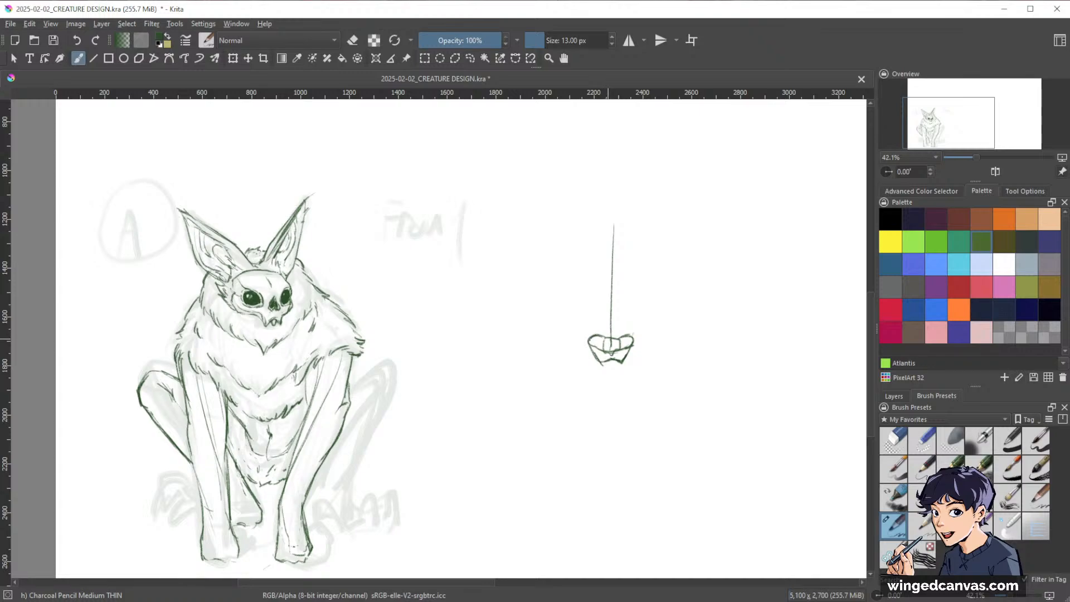
mouse_move(620, 337)
mouse_down()
mouse_move(628, 330)
mouse_move(631, 345)
mouse_move(619, 347)
mouse_up()
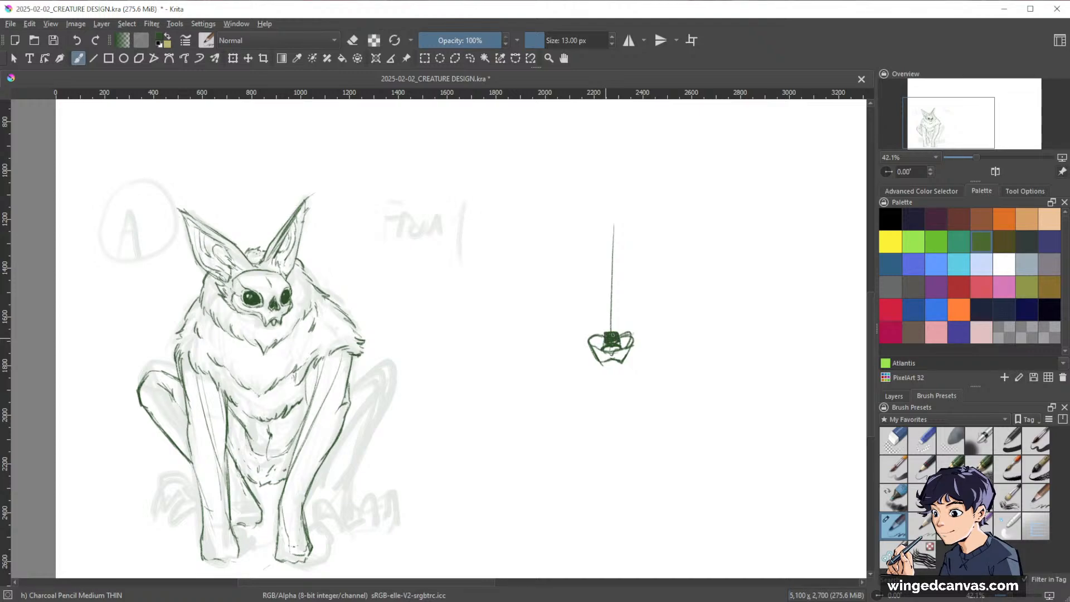
drag(608, 326, 614, 305)
key(e)
key(e)
- Add hip joints, tapering thighs, straight shins and feet to the front-view skeleton diagram
mouse_move(629, 338)
mouse_down()
mouse_move(585, 350)
mouse_move(635, 352)
mouse_move(591, 359)
mouse_move(603, 415)
mouse_up()
key(e)
key(e)
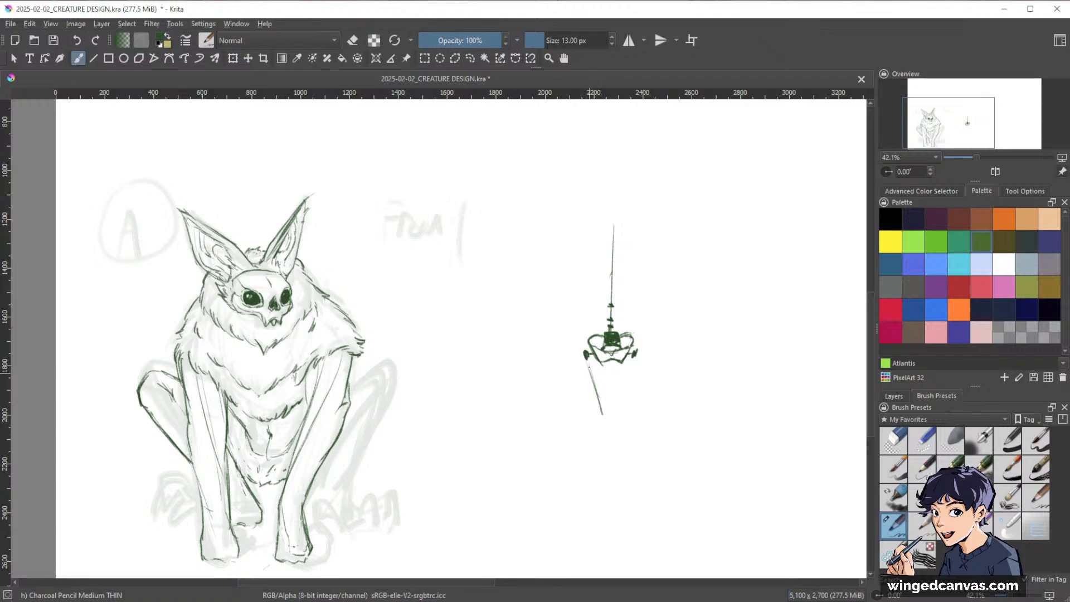
drag(633, 357, 602, 475)
drag(603, 423, 604, 483)
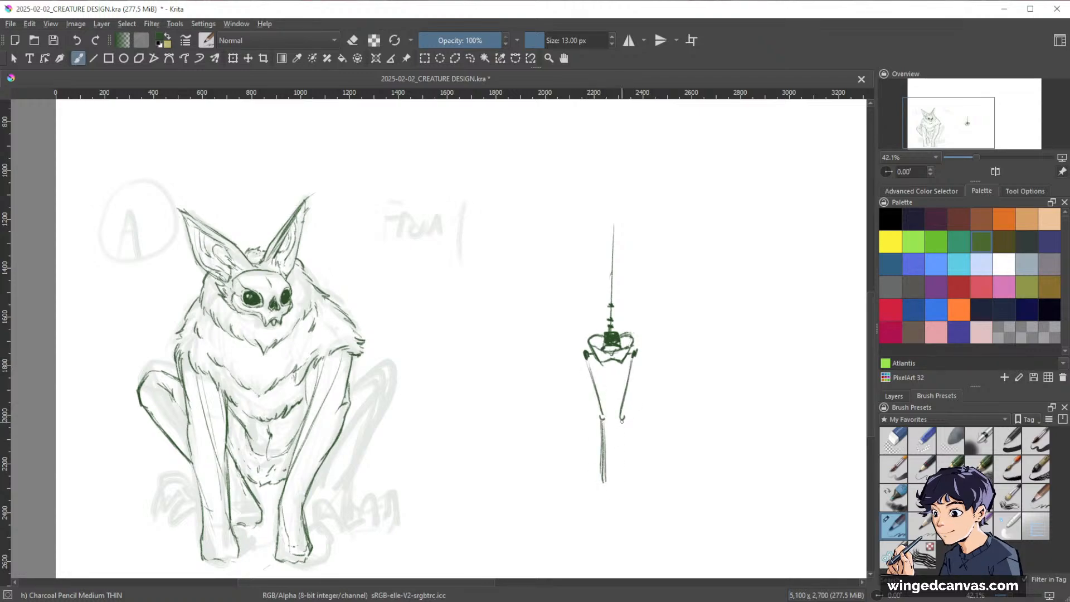
mouse_move(620, 421)
mouse_down()
mouse_move(618, 481)
mouse_move(600, 476)
mouse_move(615, 482)
mouse_move(622, 493)
mouse_up()
- Sketch a side-view diagram beside the front skeleton, with a curved spine, tilted pelvis, raised thigh and vertical shin
key(space)
drag(782, 373, 641, 398)
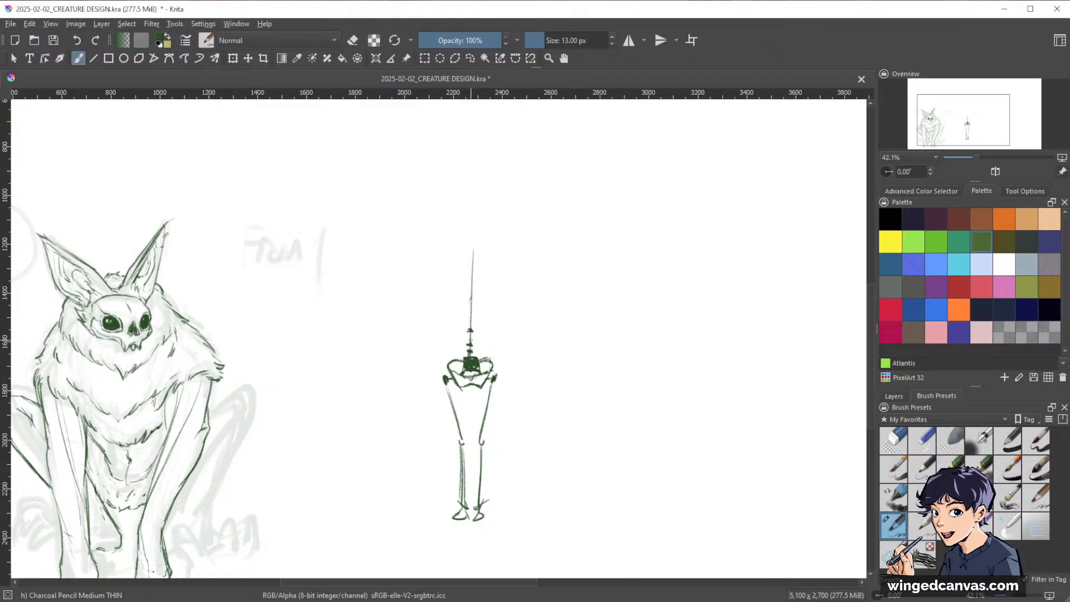
mouse_move(580, 291)
mouse_down()
mouse_move(612, 341)
mouse_move(610, 384)
mouse_move(595, 373)
mouse_move(612, 388)
mouse_move(592, 406)
mouse_move(601, 409)
mouse_up()
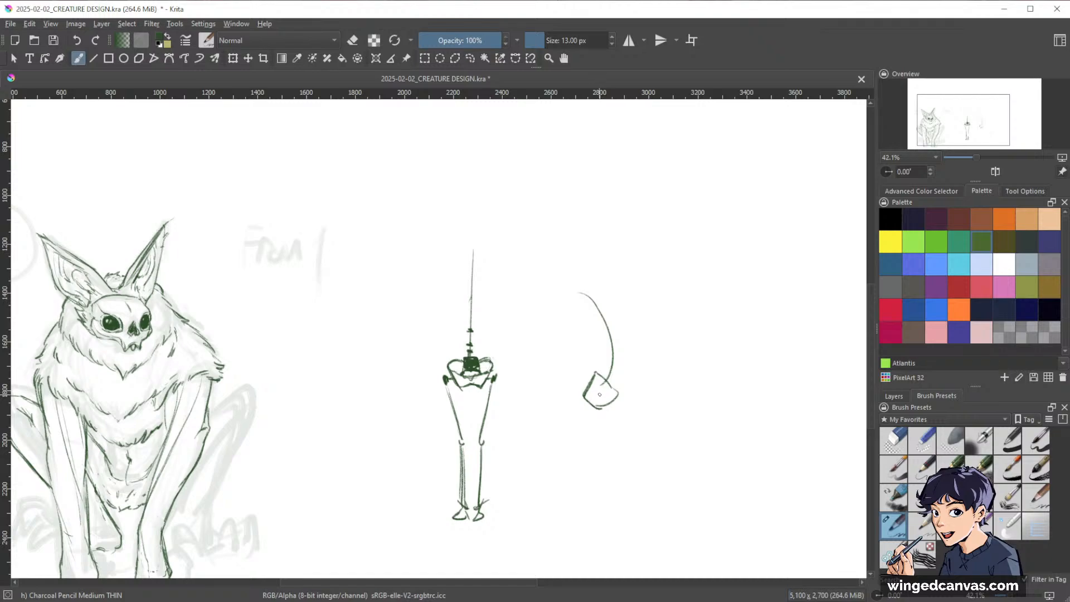
drag(566, 348, 601, 393)
drag(566, 348, 566, 440)
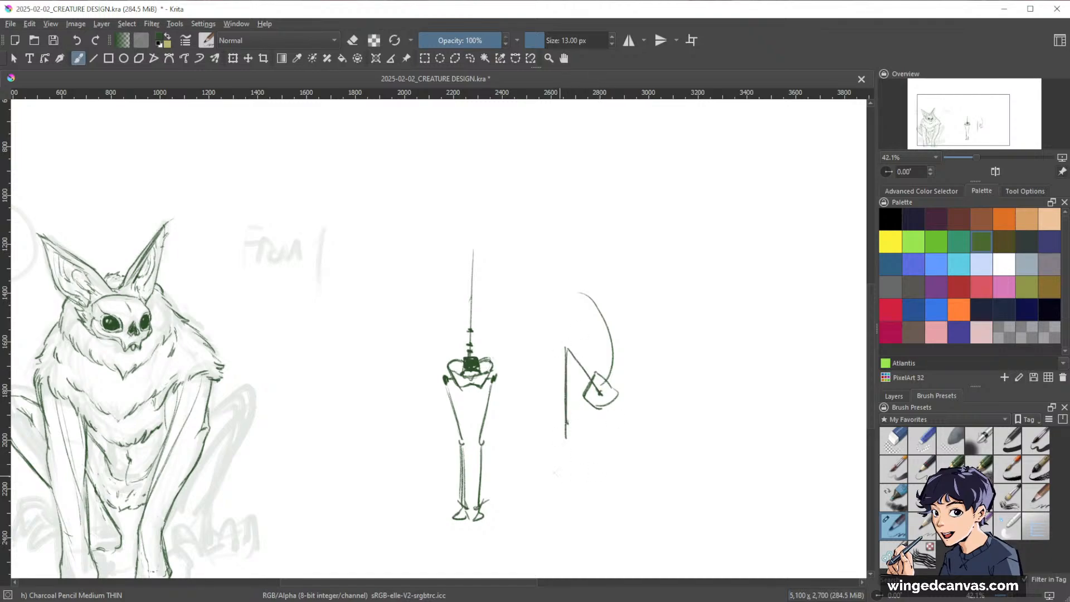
- Draw curved arrows on both sides of the side-view diagram, an upward one by the shin and a downward one by the spine
mouse_move(556, 475)
mouse_down()
mouse_move(538, 380)
mouse_move(544, 387)
mouse_up()
drag(625, 286, 641, 363)
mouse_move(633, 351)
mouse_down()
mouse_move(640, 365)
mouse_move(648, 351)
mouse_up()
- Sketch a second side-view diagram with an opposite spine curve, pelvis, horizontal thigh and shin folded back upward to the foot
key(space)
drag(722, 404, 606, 441)
mouse_move(597, 319)
mouse_down()
mouse_move(615, 415)
mouse_move(625, 407)
mouse_move(637, 424)
mouse_move(623, 430)
mouse_move(625, 409)
mouse_move(638, 423)
mouse_move(626, 425)
mouse_move(678, 426)
mouse_up()
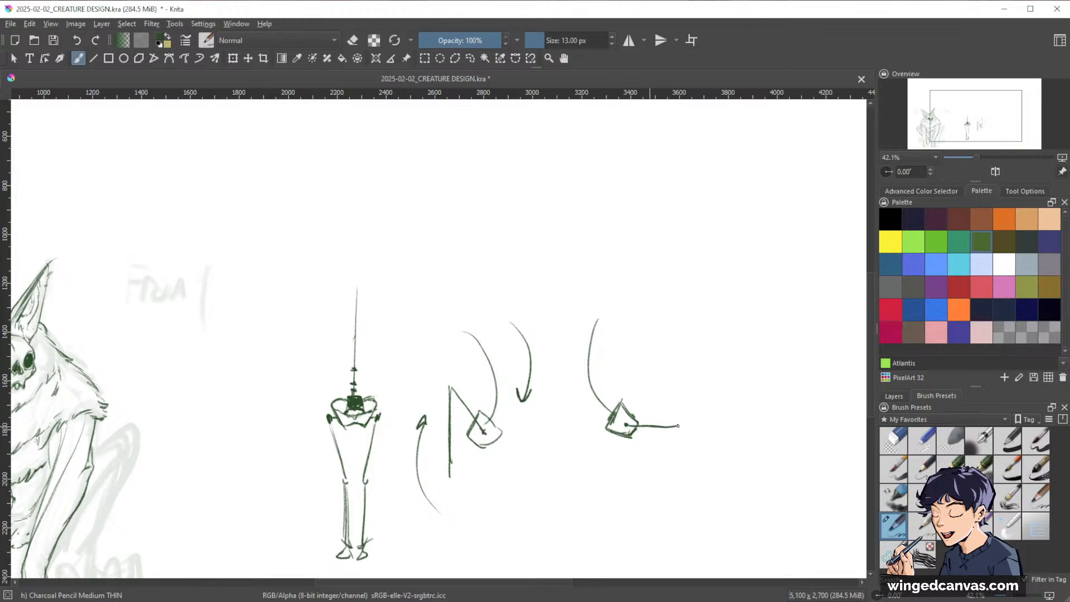
drag(645, 374, 679, 426)
drag(646, 375, 663, 384)
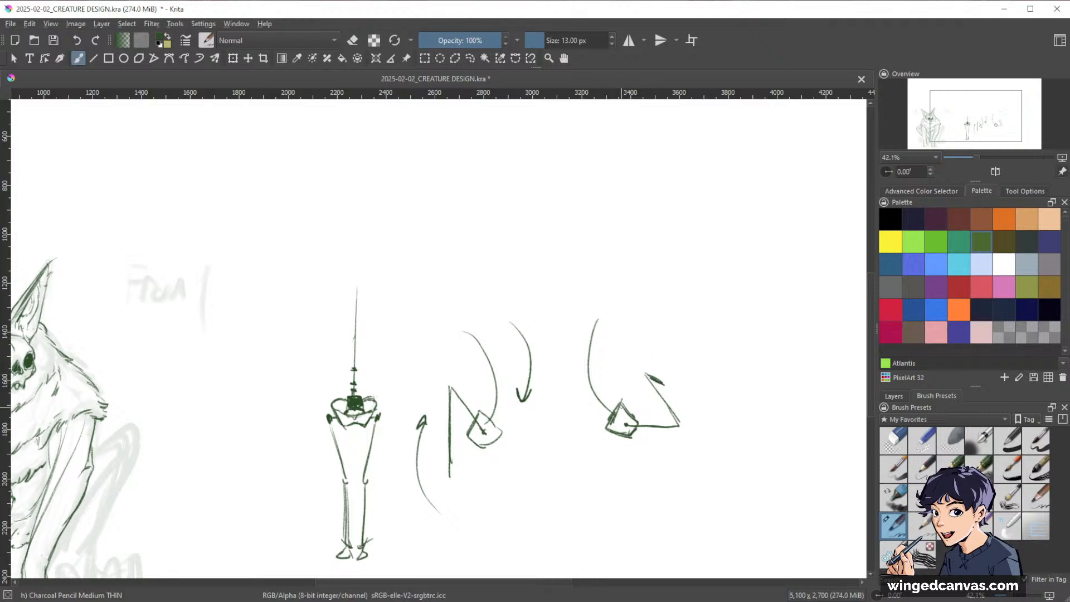
drag(715, 437, 730, 335)
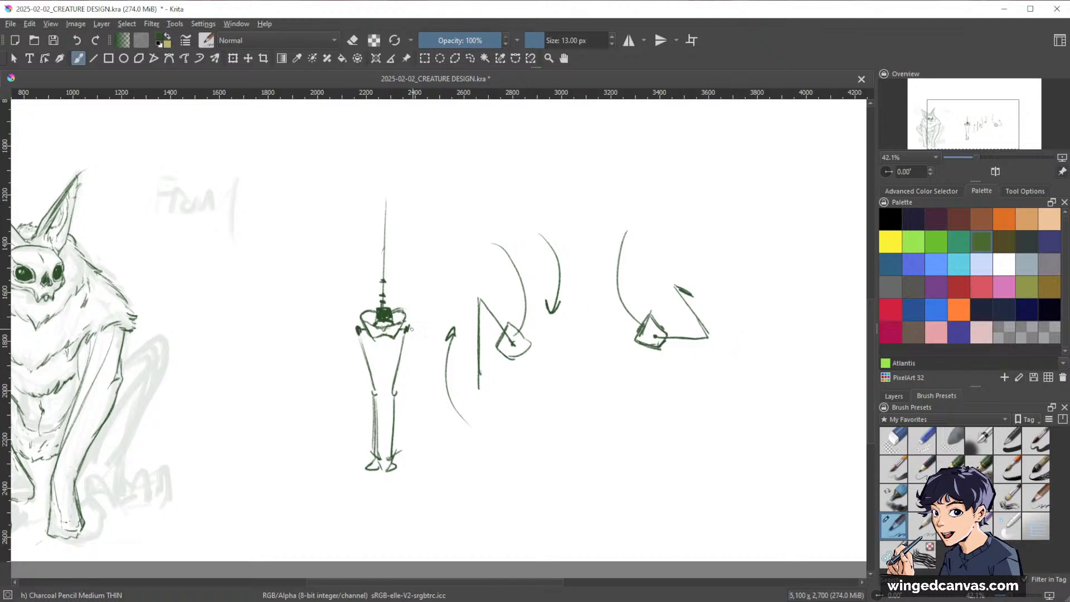
mouse_move(781, 370)
mouse_down()
mouse_move(704, 370)
mouse_move(657, 436)
mouse_move(581, 445)
mouse_up()
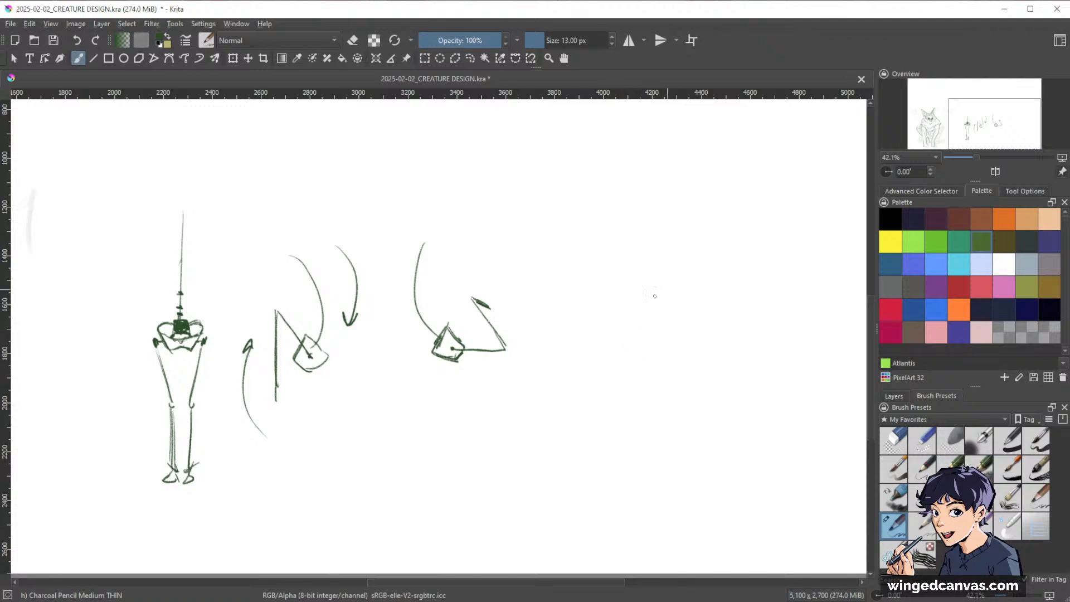
drag(578, 399, 804, 382)
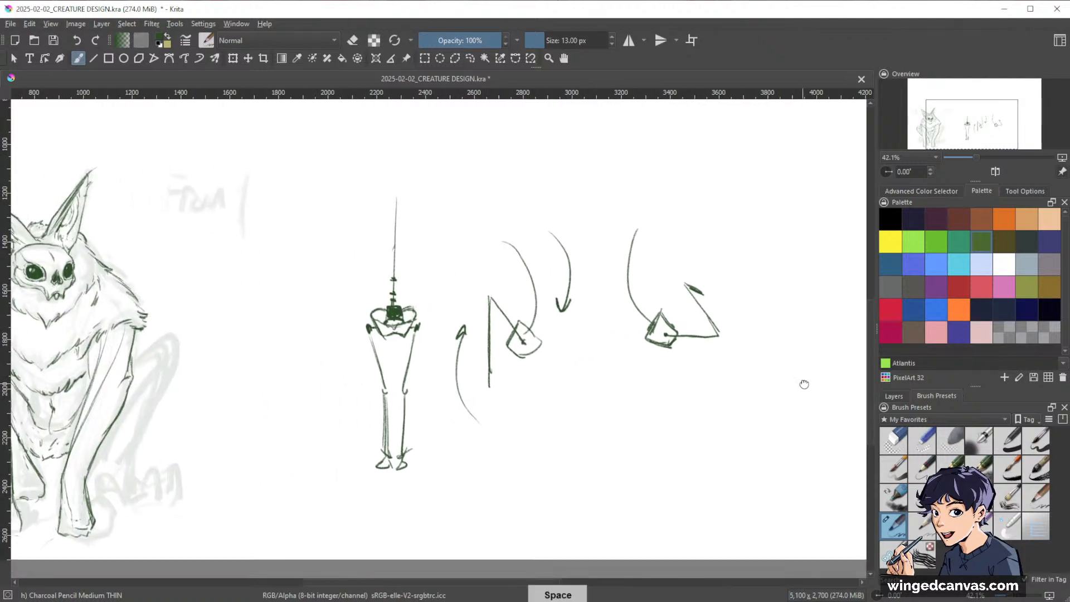
mouse_move(694, 363)
mouse_down()
mouse_move(646, 367)
mouse_move(656, 419)
mouse_up()
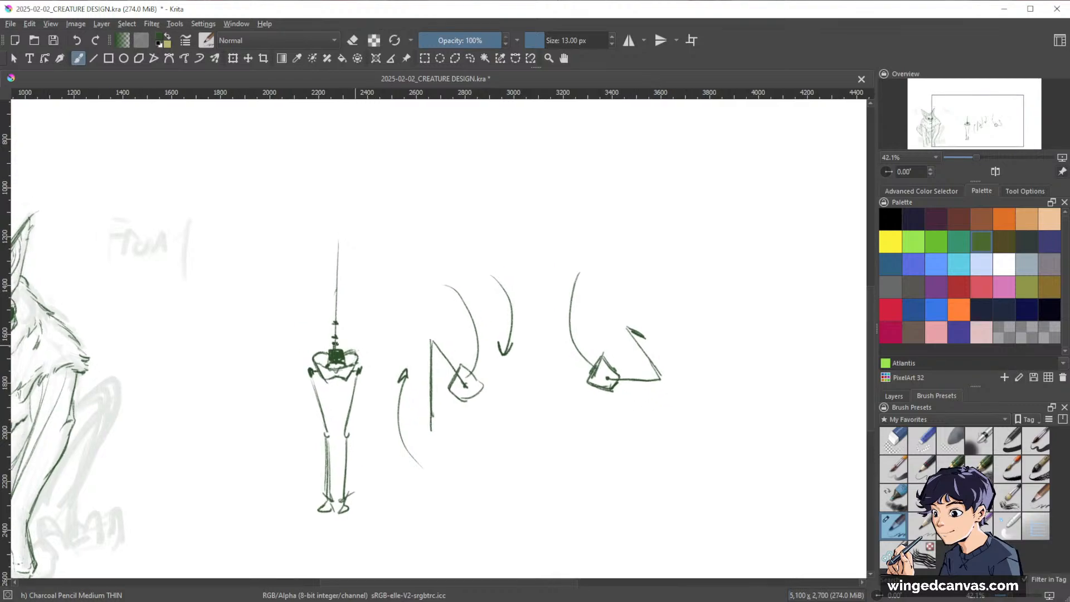
- Sketch a third side-view diagram in the empty space, with a gently curved spine, pelvis and leg bent at the knee
drag(776, 399, 609, 394)
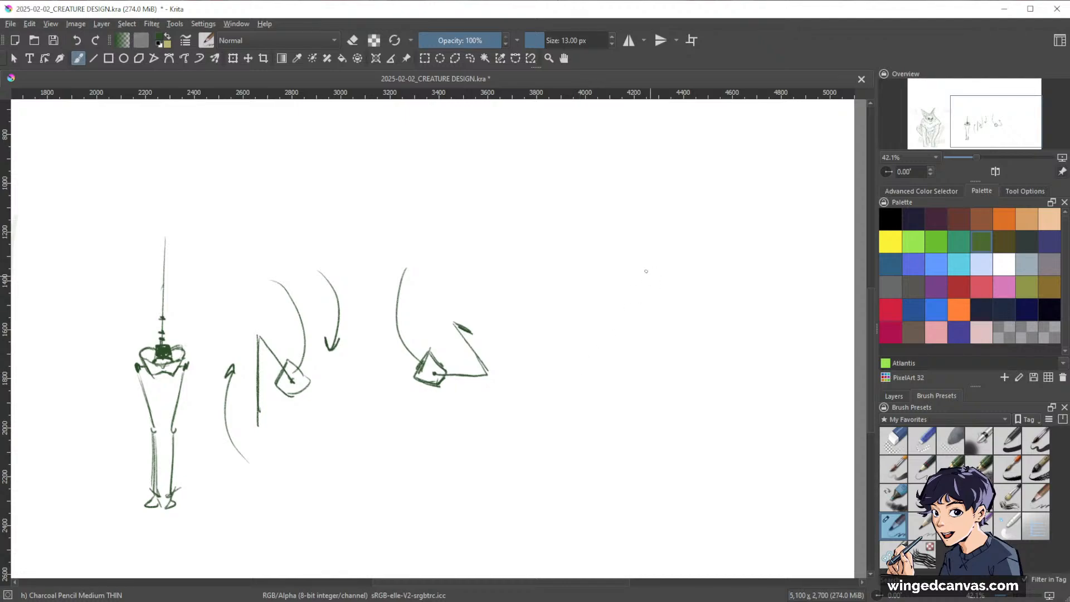
mouse_move(622, 269)
mouse_down()
mouse_move(633, 345)
mouse_move(652, 375)
mouse_move(637, 406)
mouse_move(646, 360)
mouse_up()
drag(635, 397, 647, 389)
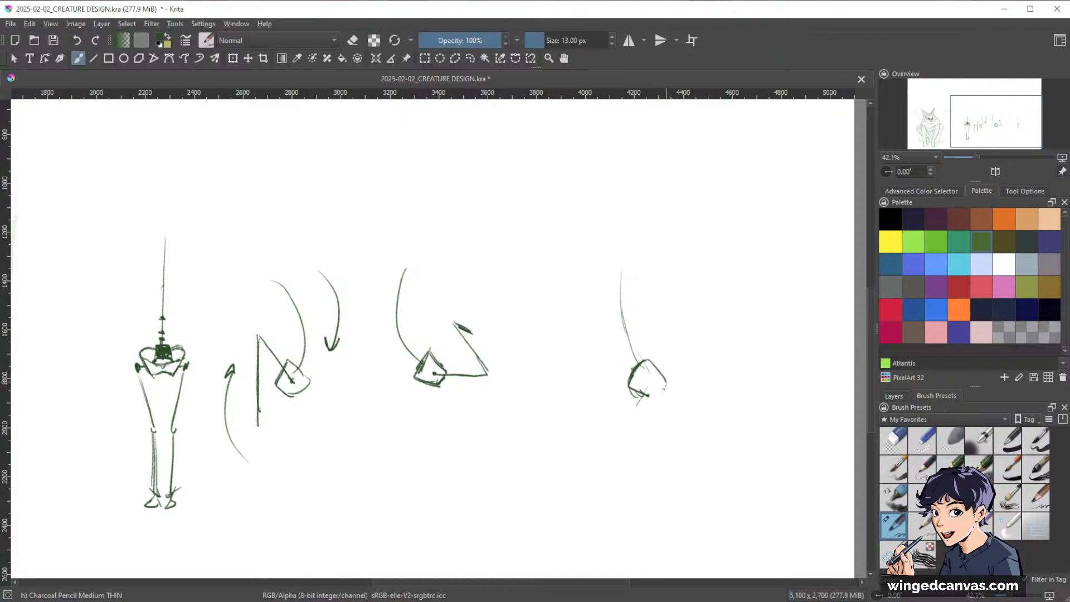
mouse_move(645, 384)
mouse_down()
mouse_move(624, 429)
mouse_move(645, 460)
mouse_move(624, 438)
mouse_move(667, 494)
mouse_up()
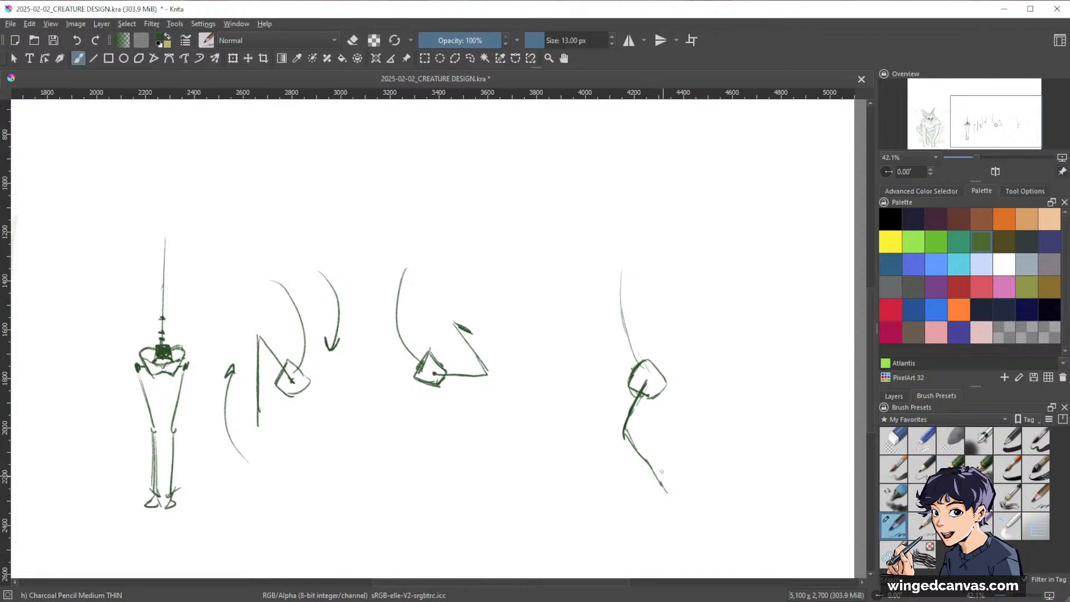
mouse_move(621, 270)
mouse_down()
mouse_move(640, 363)
mouse_move(625, 438)
mouse_move(667, 493)
mouse_up()
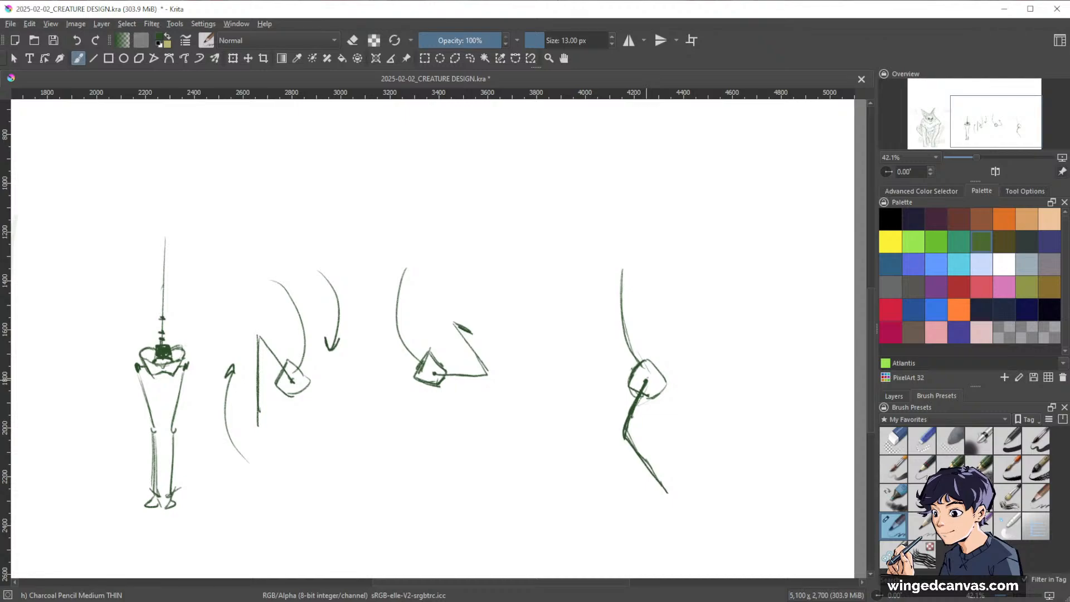
- Darken the thigh of the third side-view diagram and add a small arrow pointing at the front skeleton's hip
drag(641, 397, 617, 440)
drag(211, 323, 192, 351)
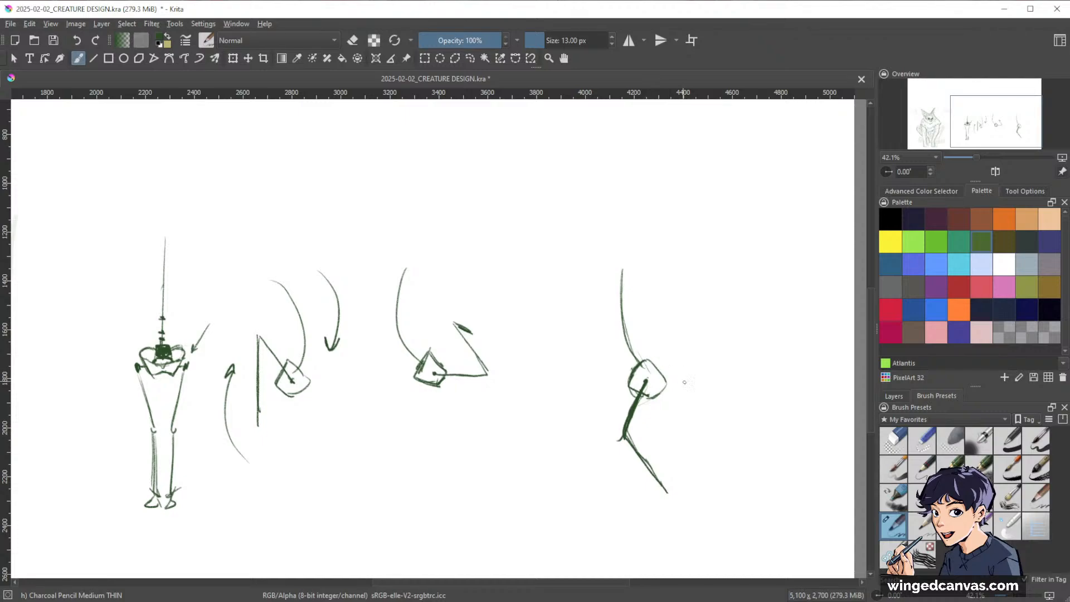
- Sketch a four-legged side-view diagram below the others, with a horizontal spine, narrow shoulder oval, boxy pelvis, dipping back and zigzag hind leg
drag(684, 382, 731, 269)
mouse_move(441, 358)
mouse_down()
mouse_move(566, 361)
mouse_move(566, 370)
mouse_move(594, 347)
mouse_move(596, 378)
mouse_up()
mouse_move(567, 339)
mouse_down()
mouse_move(566, 370)
mouse_move(592, 372)
mouse_move(598, 345)
mouse_up()
mouse_move(459, 390)
mouse_down()
mouse_move(472, 355)
mouse_move(464, 396)
mouse_up()
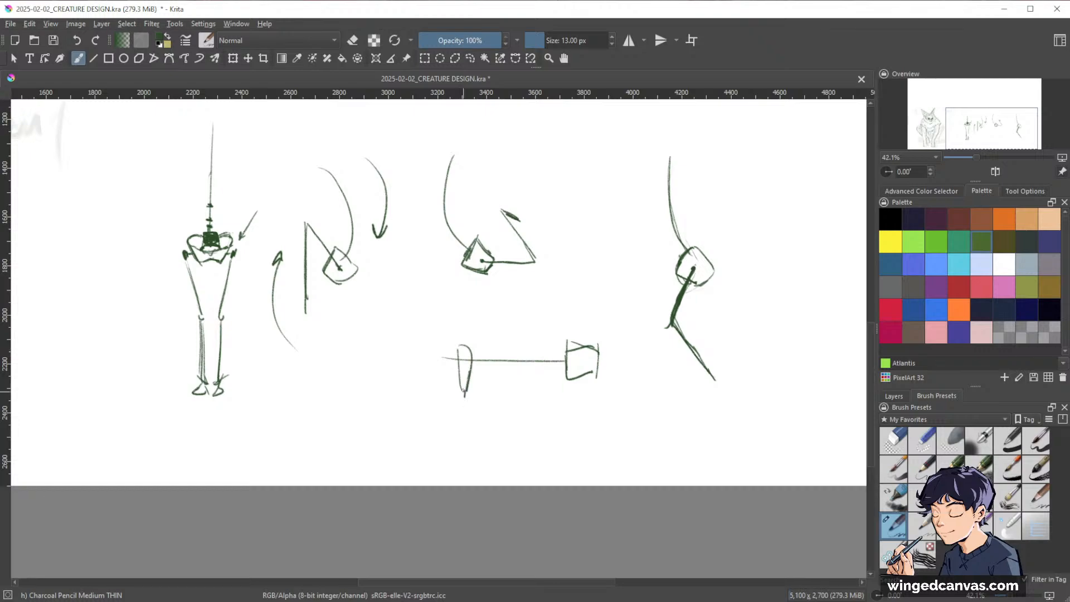
mouse_move(468, 348)
mouse_down()
mouse_move(568, 346)
mouse_move(577, 412)
mouse_move(607, 397)
mouse_move(602, 458)
mouse_move(597, 441)
mouse_up()
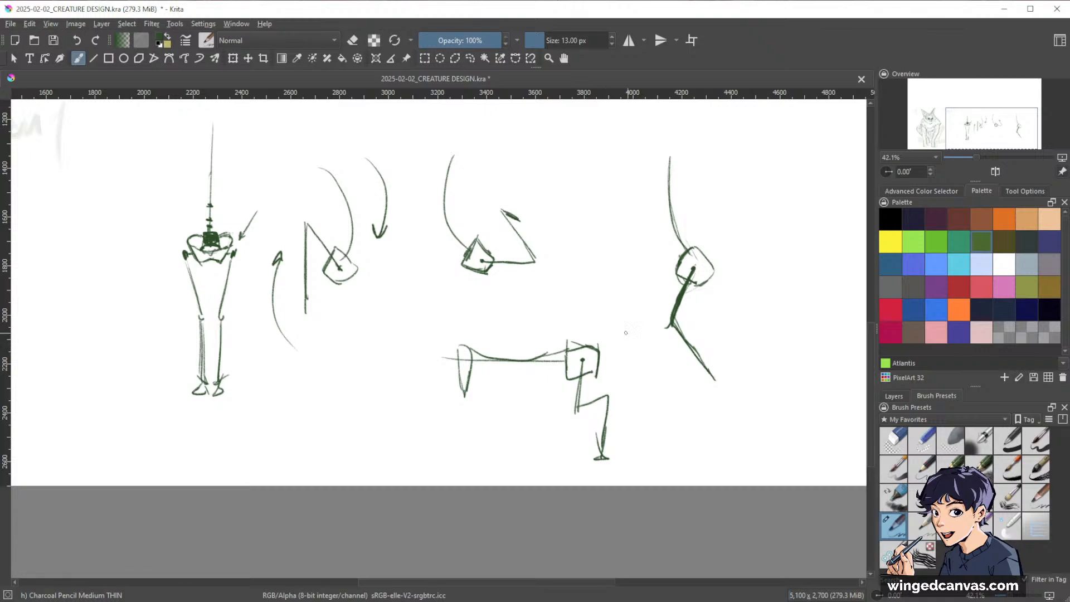
drag(626, 333, 534, 341)
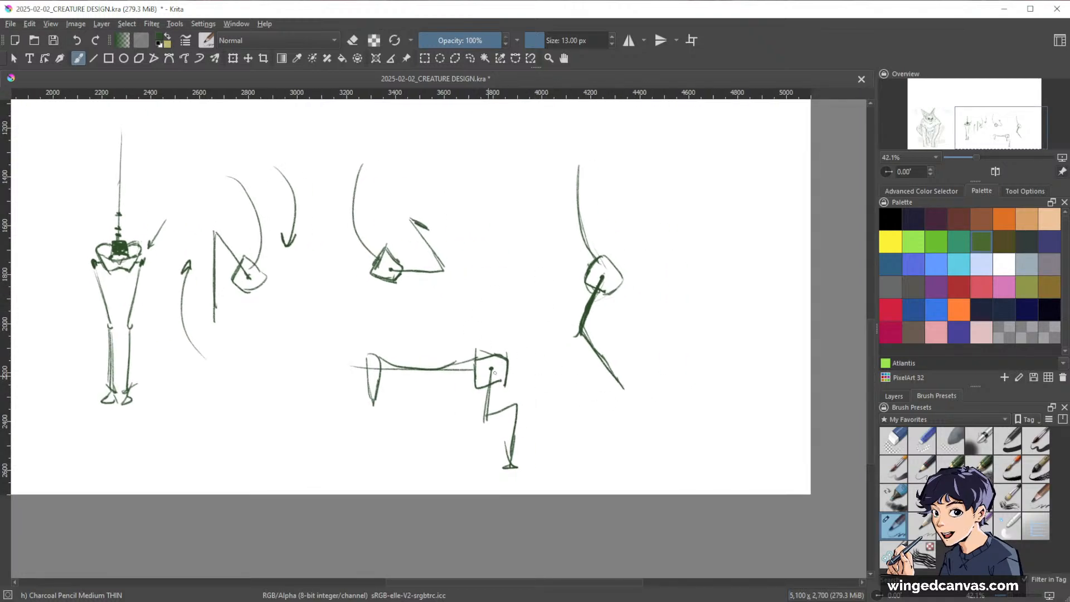
drag(517, 321, 667, 331)
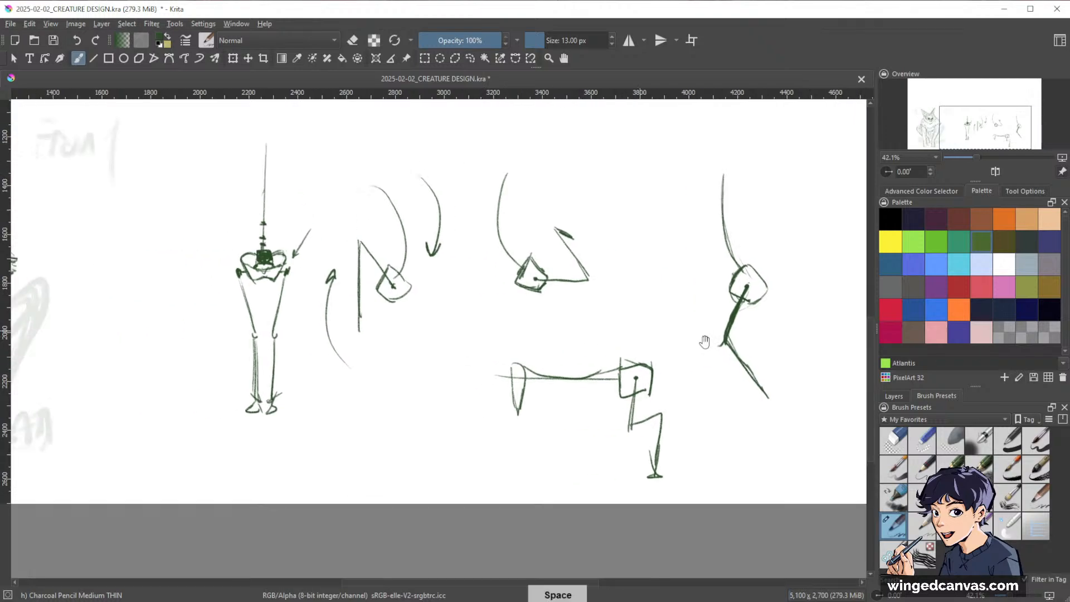
- Select all the skeleton diagrams beside the creature with a freehand outline, delete them and clear the selection
mouse_move(389, 331)
mouse_down()
mouse_move(470, 363)
mouse_move(789, 391)
mouse_move(761, 430)
mouse_move(616, 478)
mouse_up()
key(l)
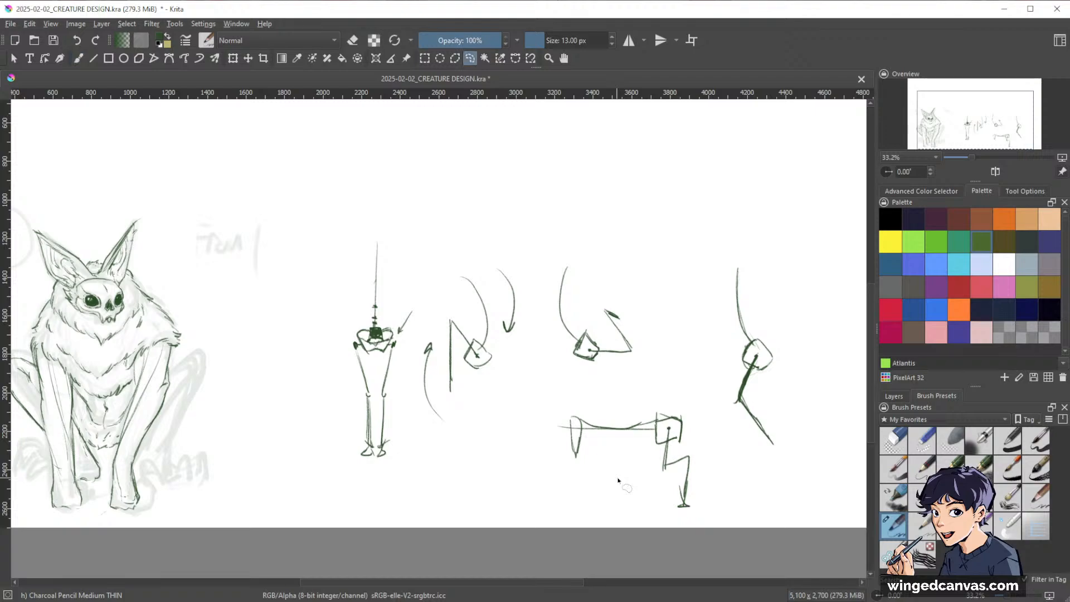
mouse_move(773, 261)
mouse_down()
mouse_move(346, 210)
mouse_move(740, 542)
mouse_move(821, 283)
mouse_up()
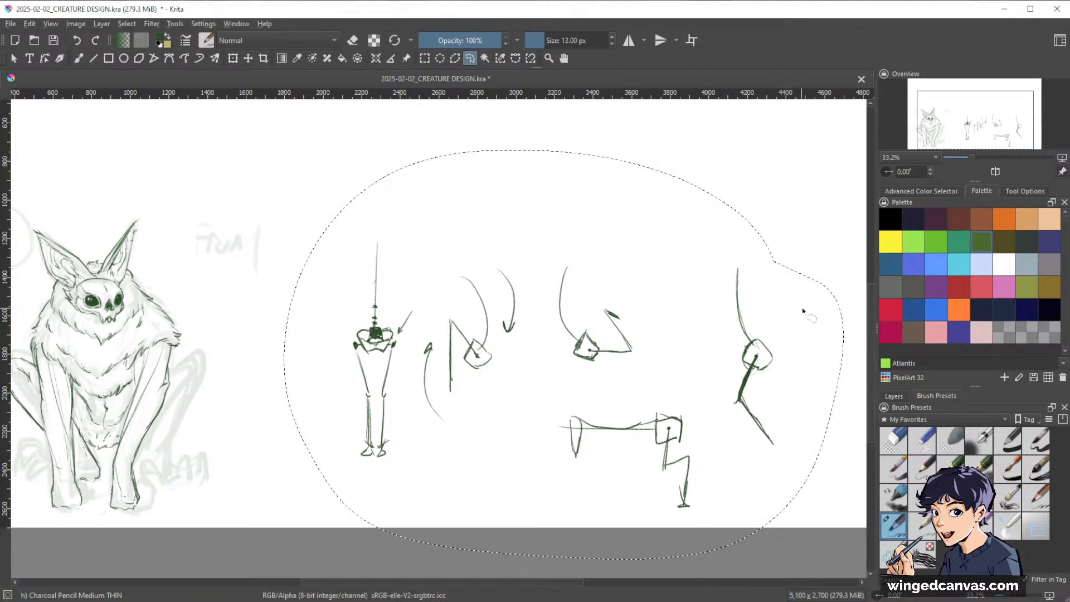
key(Delete)
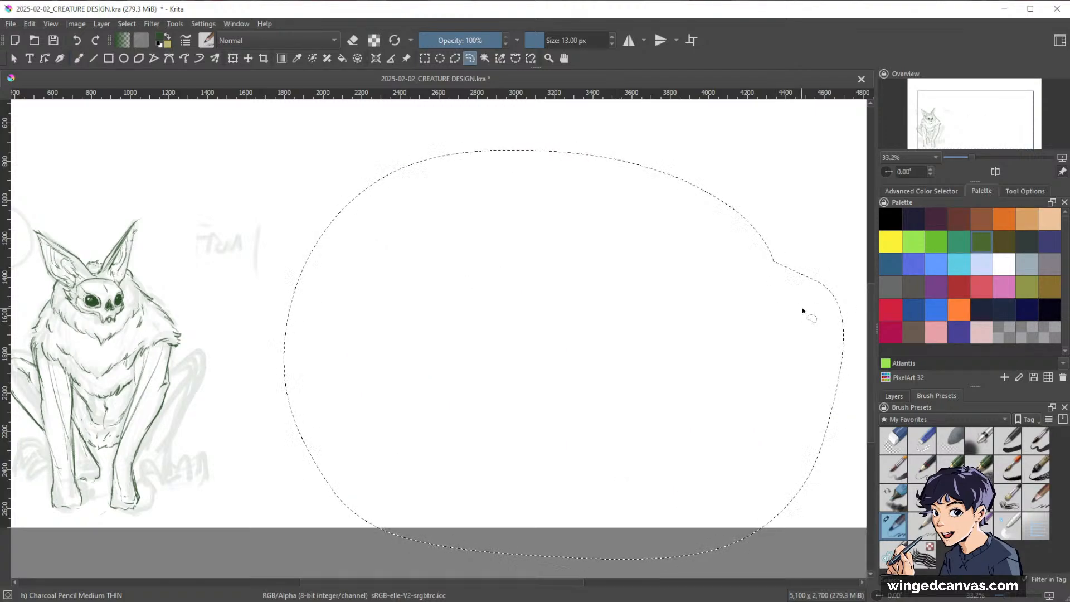
key(ctrl+shift+a)
- Sketch a bowl-shaped pelvis in the cleared space, with hip joints, two thighs converging toward the knees and a gently curved spine
key(space)
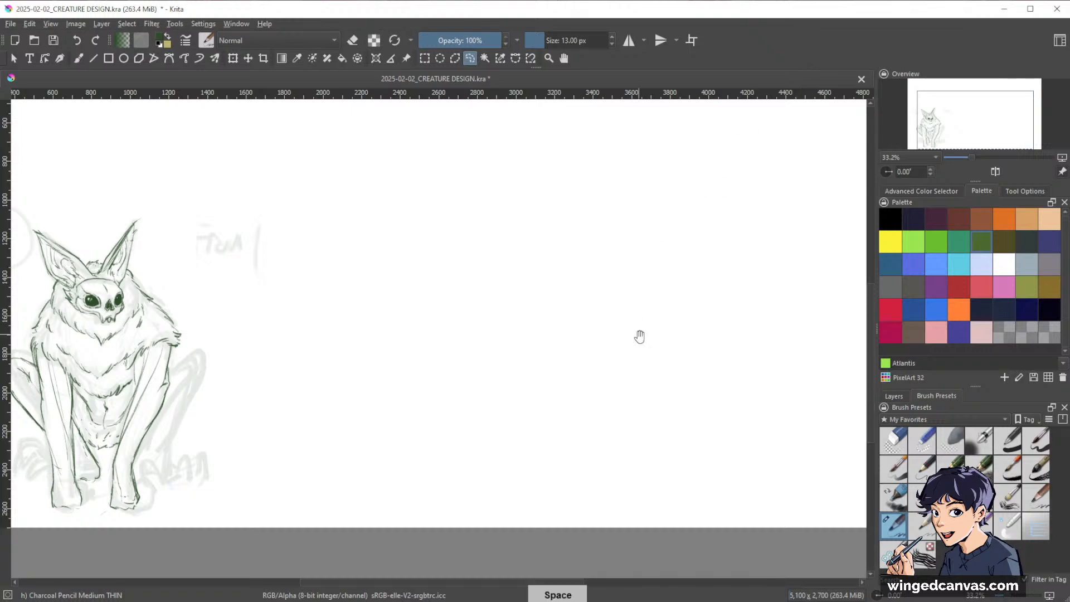
drag(638, 335, 710, 375)
key(b)
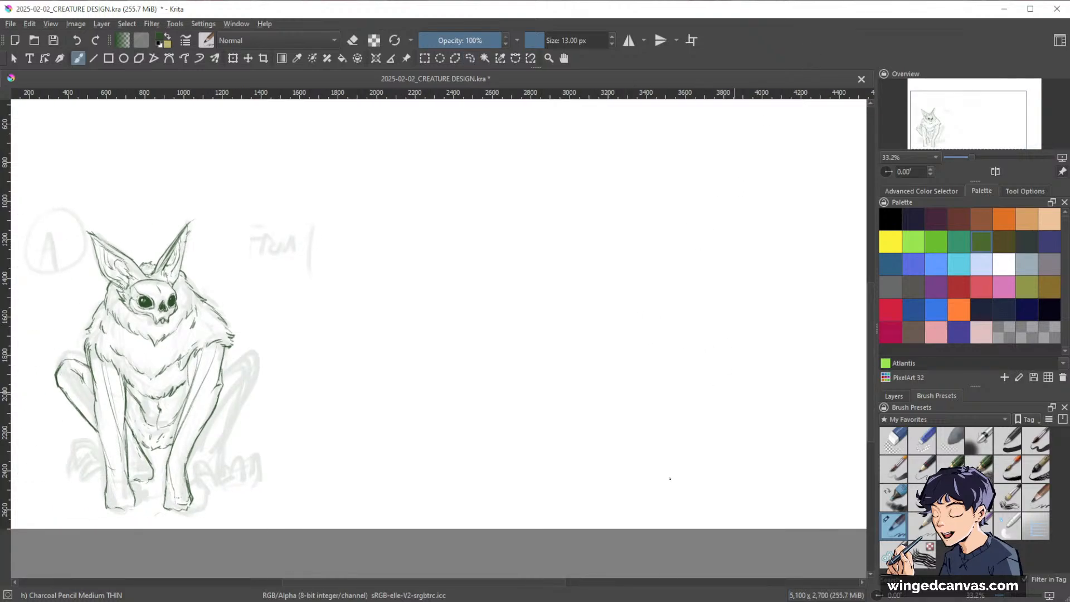
drag(517, 352, 521, 334)
drag(564, 371, 678, 355)
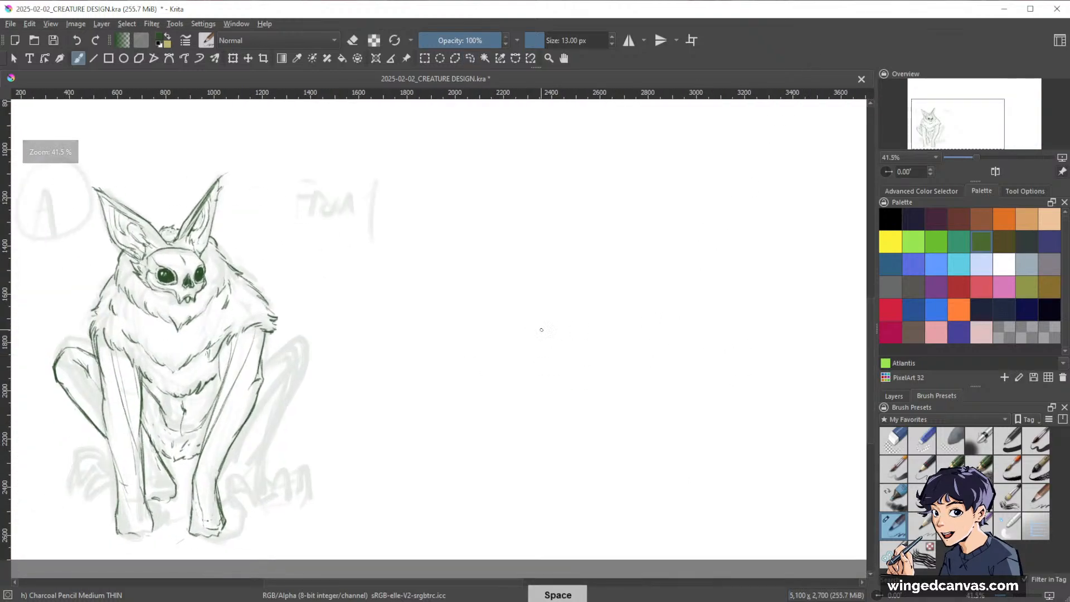
mouse_move(533, 331)
mouse_down()
mouse_move(491, 335)
mouse_move(502, 346)
mouse_move(543, 329)
mouse_move(560, 344)
mouse_move(484, 342)
mouse_move(503, 374)
mouse_move(547, 375)
mouse_up()
mouse_move(486, 340)
mouse_down()
mouse_move(506, 376)
mouse_move(531, 378)
mouse_move(502, 368)
mouse_move(501, 418)
mouse_move(530, 486)
mouse_up()
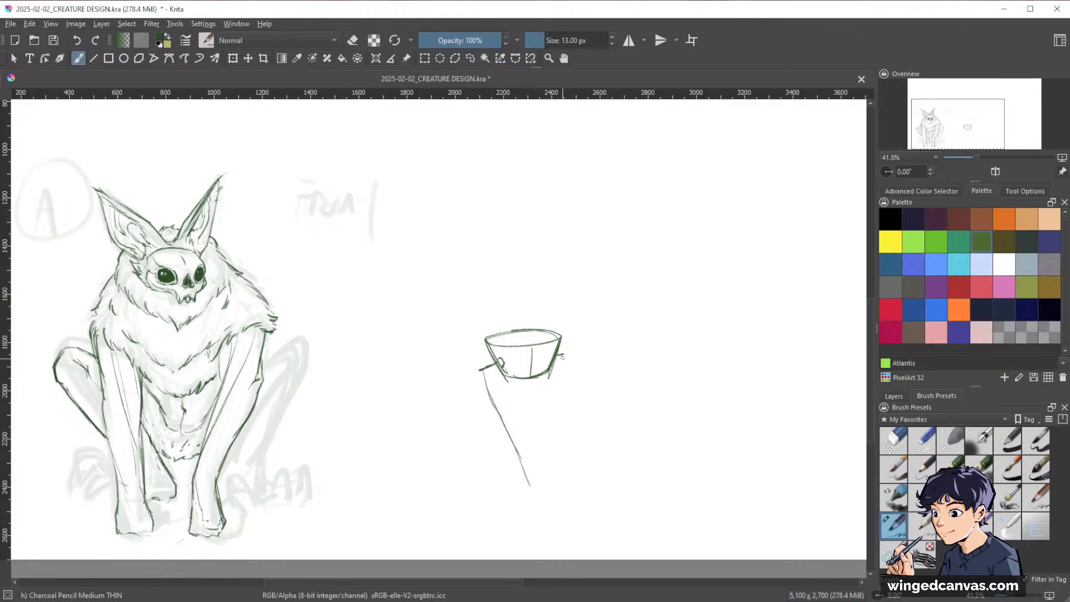
mouse_move(565, 355)
mouse_down()
mouse_move(558, 430)
mouse_move(540, 475)
mouse_up()
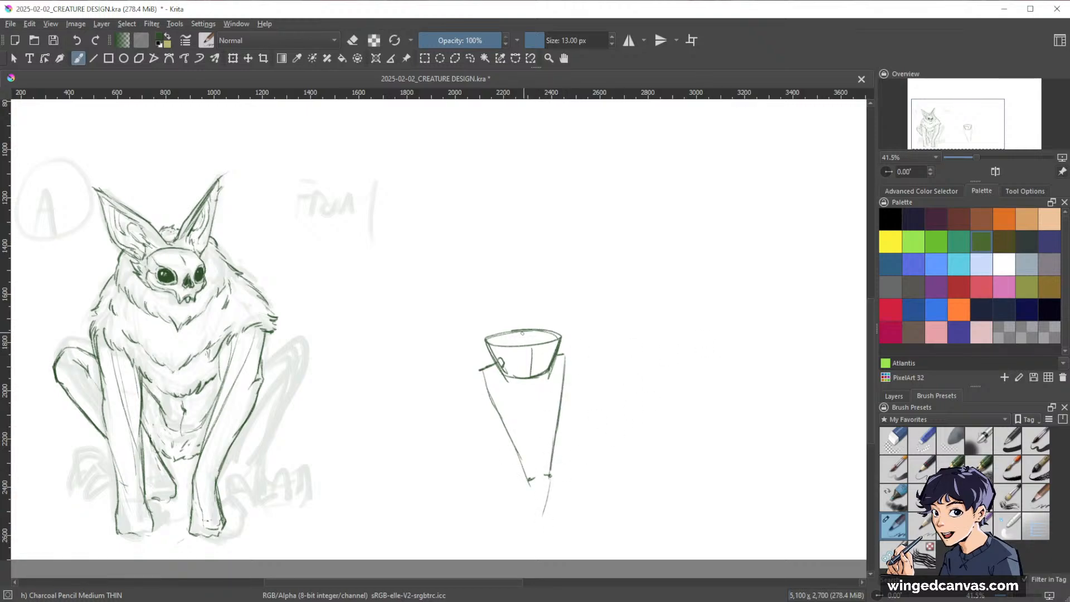
mouse_move(518, 333)
mouse_down()
mouse_move(523, 203)
mouse_move(521, 225)
mouse_up()
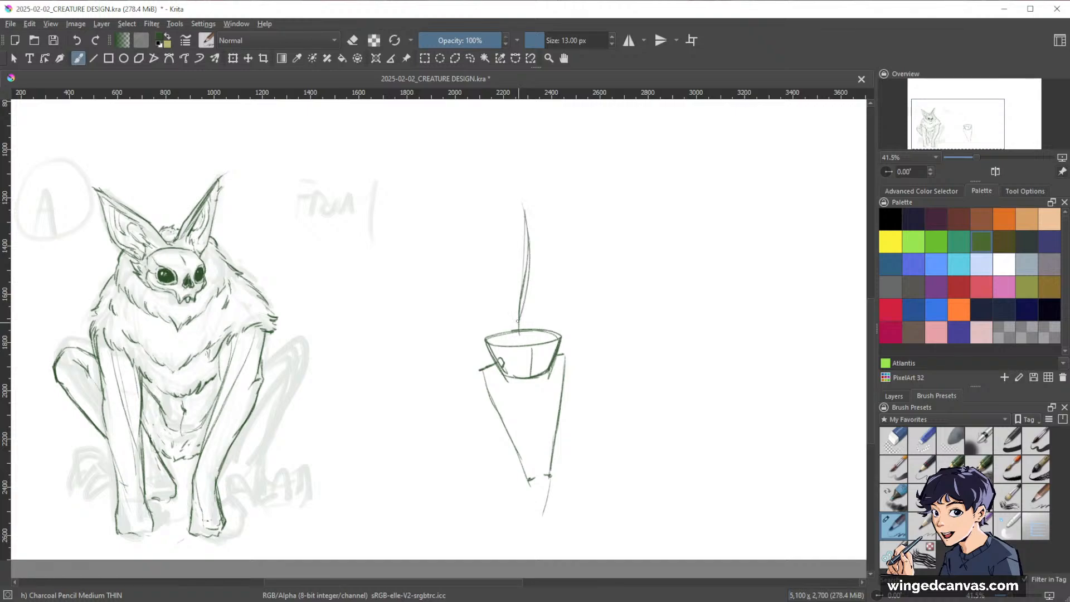
- Sketch the upper body of a small standing figure beside the pelvis, with oval head, shoulder line, arms, ribcage and short spine
drag(669, 342, 573, 436)
mouse_move(594, 257)
mouse_down()
mouse_move(577, 198)
mouse_move(597, 238)
mouse_move(585, 302)
mouse_move(562, 234)
mouse_move(585, 302)
mouse_move(568, 255)
mouse_move(554, 311)
mouse_up()
drag(598, 241, 618, 326)
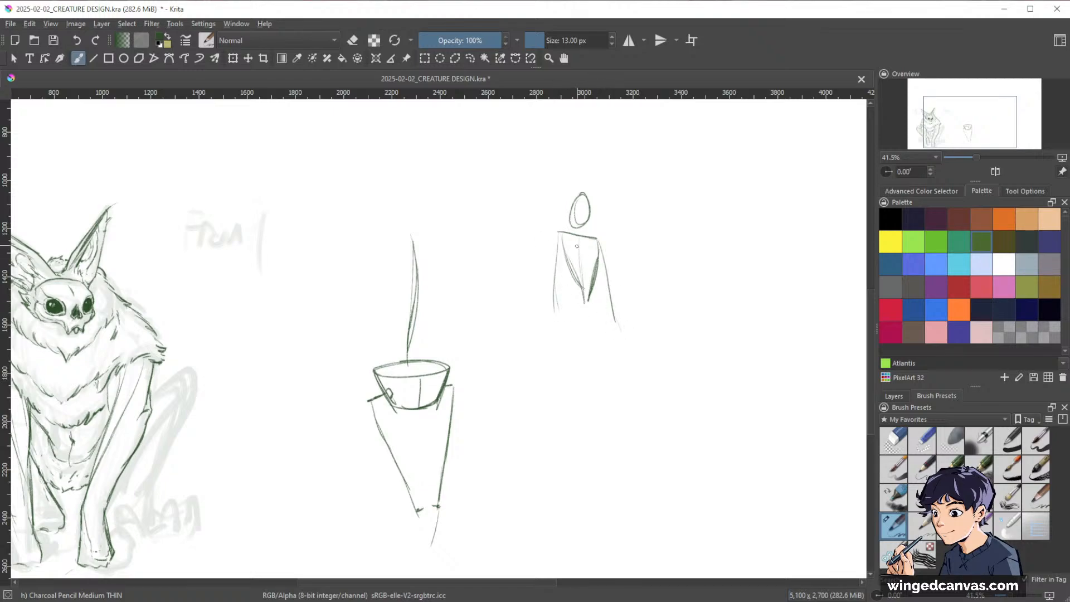
drag(577, 278, 589, 274)
mouse_move(571, 234)
mouse_down()
mouse_move(596, 275)
mouse_move(597, 250)
mouse_move(565, 272)
mouse_move(591, 271)
mouse_move(586, 309)
mouse_up()
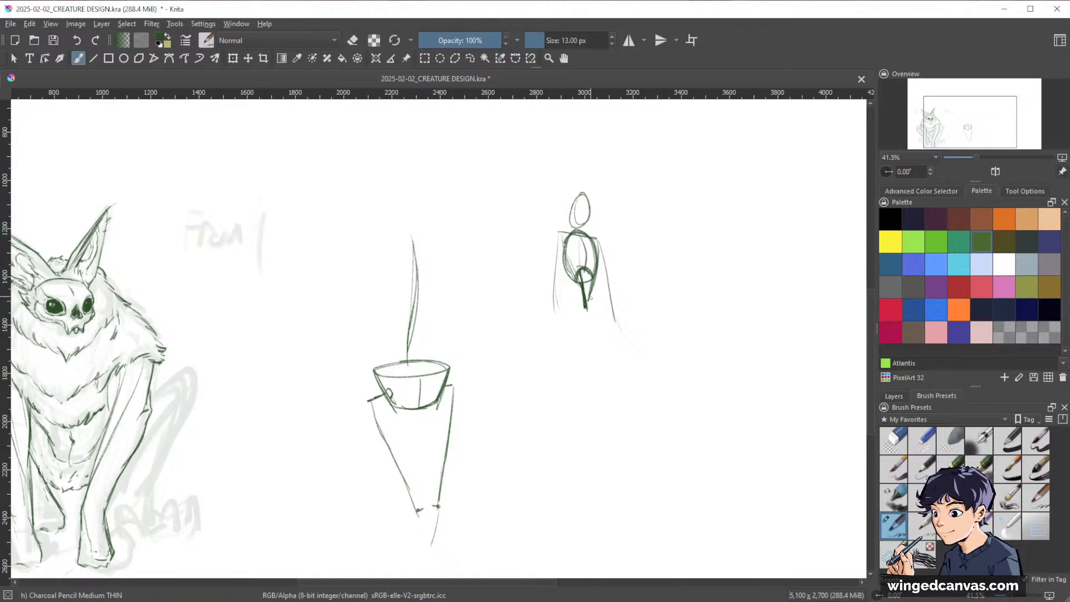
- Add a cup-shaped pelvis and two legs to the small figure, one long with a foot and one bent at the knee
mouse_move(573, 305)
mouse_down()
mouse_move(597, 303)
mouse_move(593, 317)
mouse_up()
mouse_move(596, 308)
mouse_down()
mouse_move(592, 324)
mouse_move(573, 321)
mouse_move(585, 375)
mouse_up()
drag(568, 316, 607, 360)
drag(597, 309, 606, 393)
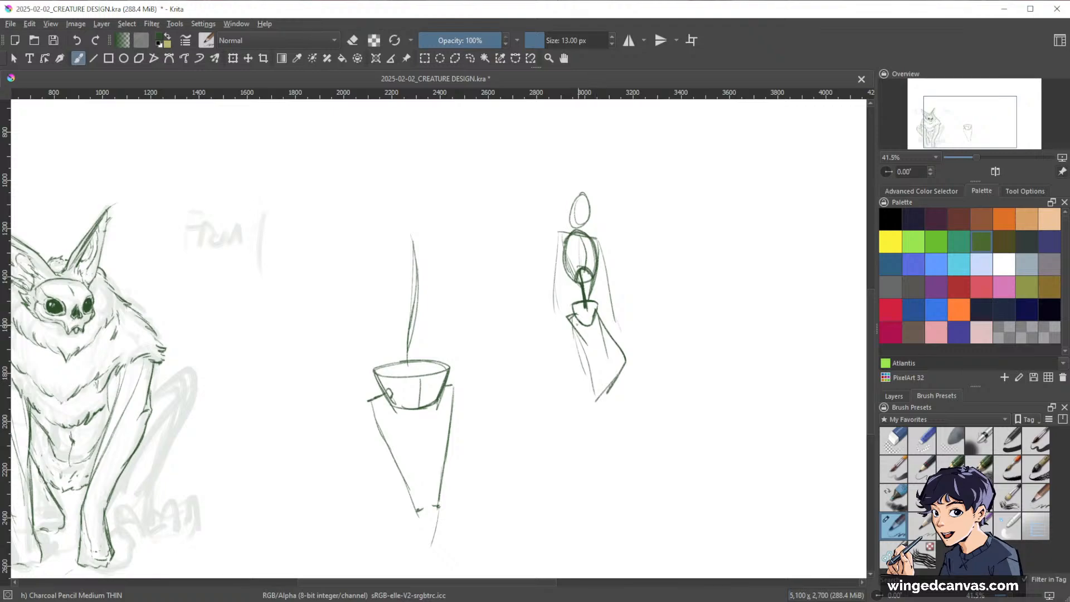
mouse_move(574, 315)
mouse_down()
mouse_move(621, 447)
mouse_move(642, 454)
mouse_up()
mouse_move(591, 395)
mouse_down()
mouse_move(595, 428)
mouse_move(628, 357)
mouse_up()
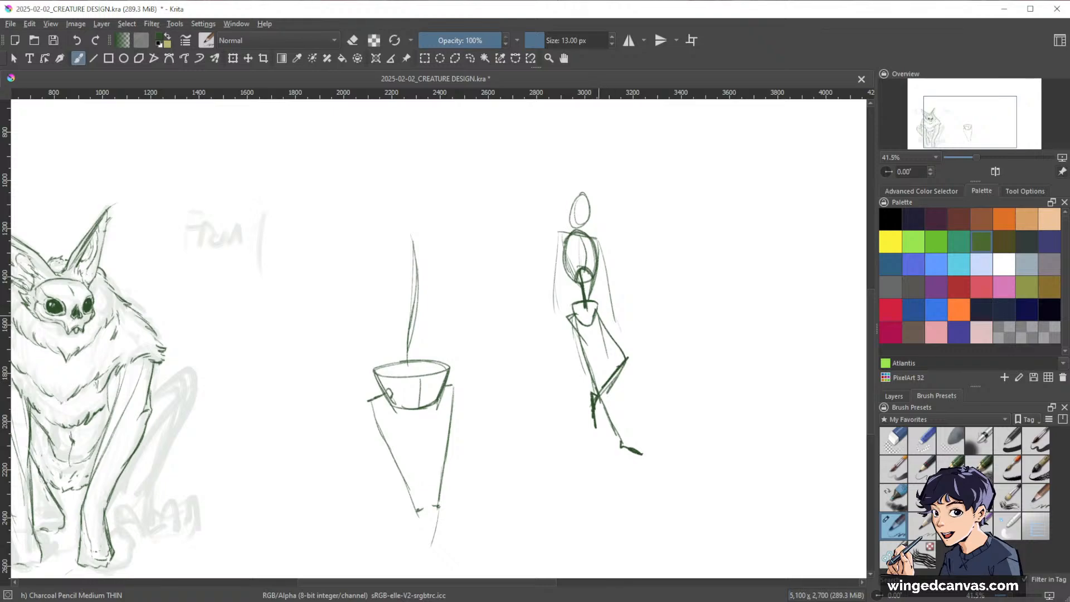
- Darken the small figure's thighs and long shin, marking both knees
drag(599, 310, 627, 357)
mouse_move(568, 315)
mouse_down()
mouse_move(595, 373)
mouse_move(633, 362)
mouse_move(618, 439)
mouse_up()
drag(594, 376, 629, 448)
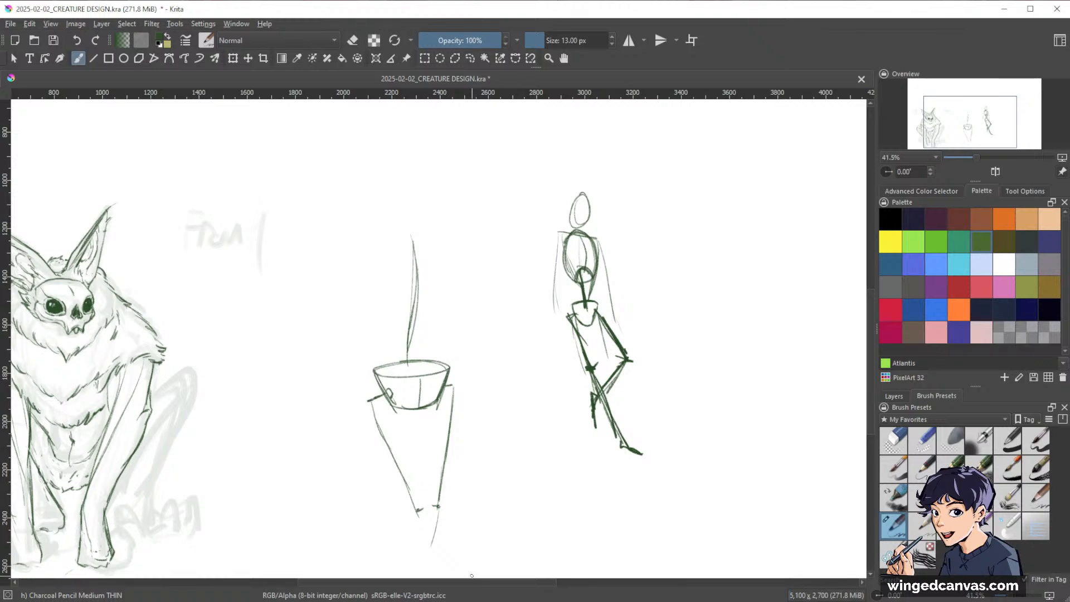
- Select the pelvis diagram and the small figure with a freehand outline, delete both and clear the selection
key(l)
mouse_move(631, 176)
mouse_down()
mouse_move(593, 153)
mouse_move(348, 518)
mouse_move(647, 515)
mouse_move(747, 250)
mouse_up()
key(Delete)
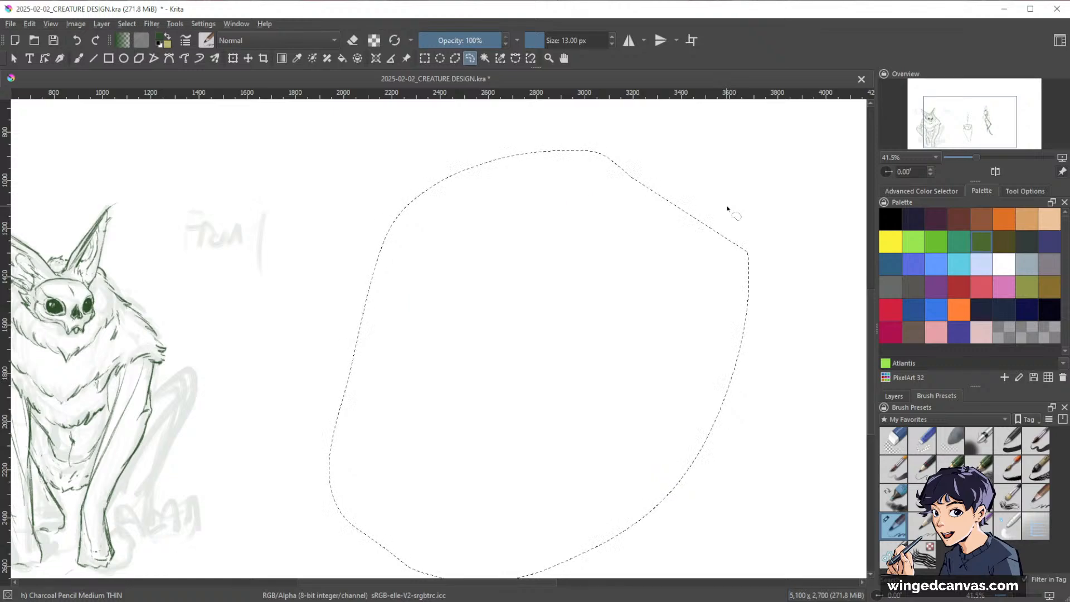
key(ctrl+shift+a)
- Sketch a wide rectangle for the front of a pelvis block in the empty space beside the creature
key(b)
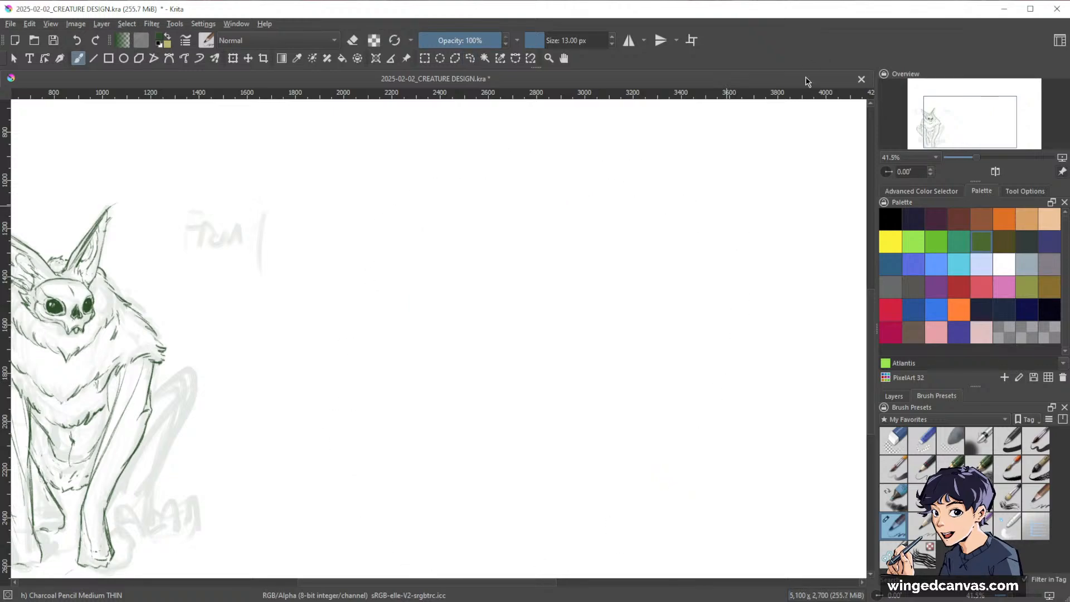
mouse_move(518, 418)
mouse_down()
mouse_move(753, 351)
mouse_move(716, 365)
mouse_up()
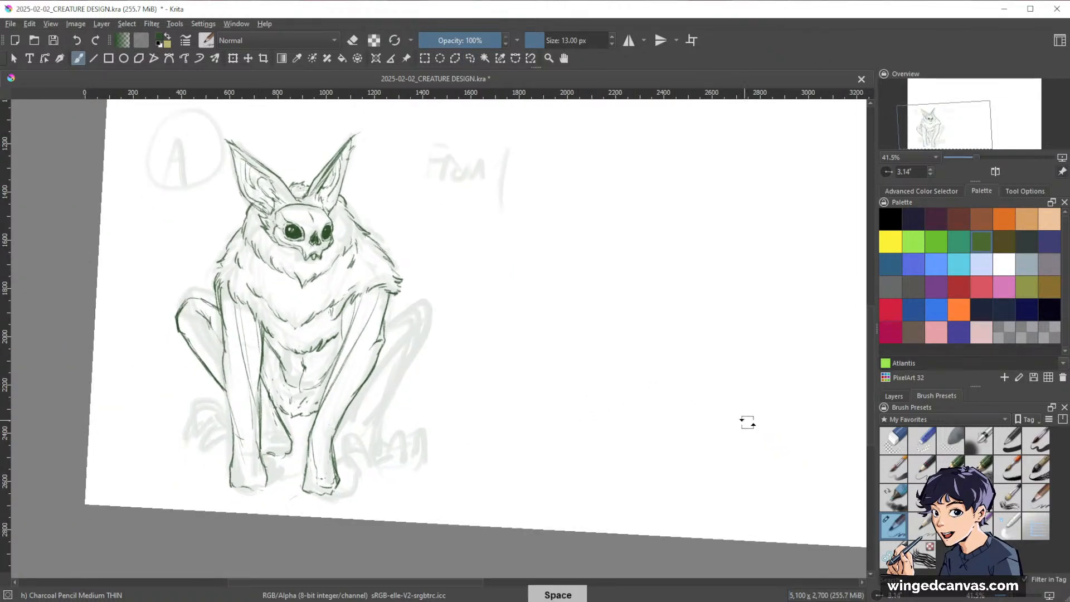
drag(747, 421, 766, 373)
mouse_move(589, 419)
mouse_down()
mouse_move(787, 425)
mouse_move(713, 426)
mouse_up()
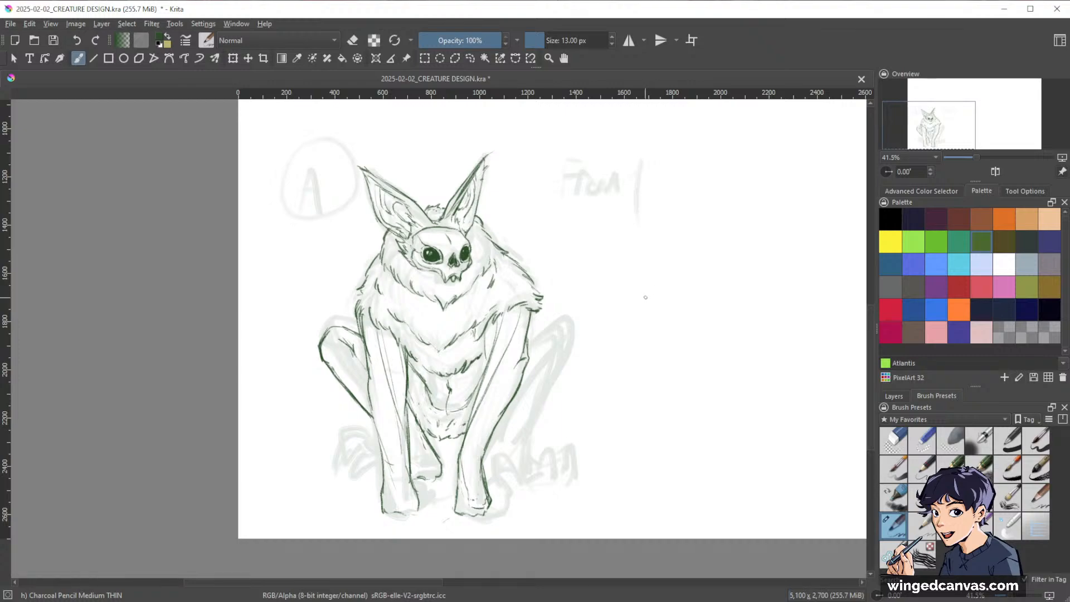
key(space)
drag(720, 328, 677, 330)
drag(640, 284, 644, 332)
mouse_move(629, 283)
mouse_down()
mouse_move(730, 278)
mouse_move(726, 333)
mouse_up()
drag(645, 332, 724, 334)
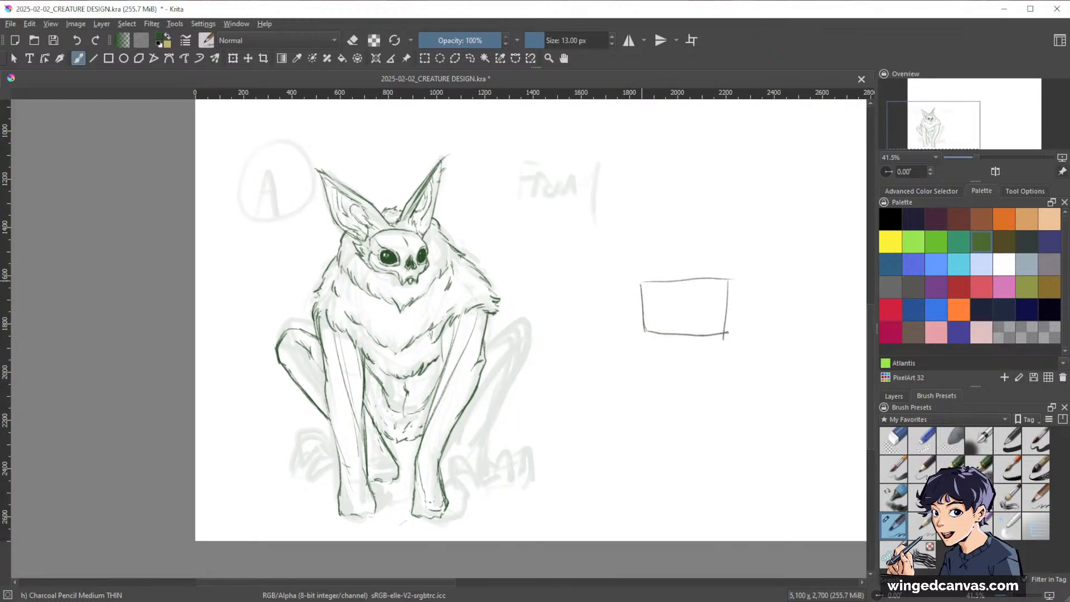
- Build a tapering torso block above the pelvis rectangle, adding side planes to both and a line across the waist
drag(746, 163, 715, 285)
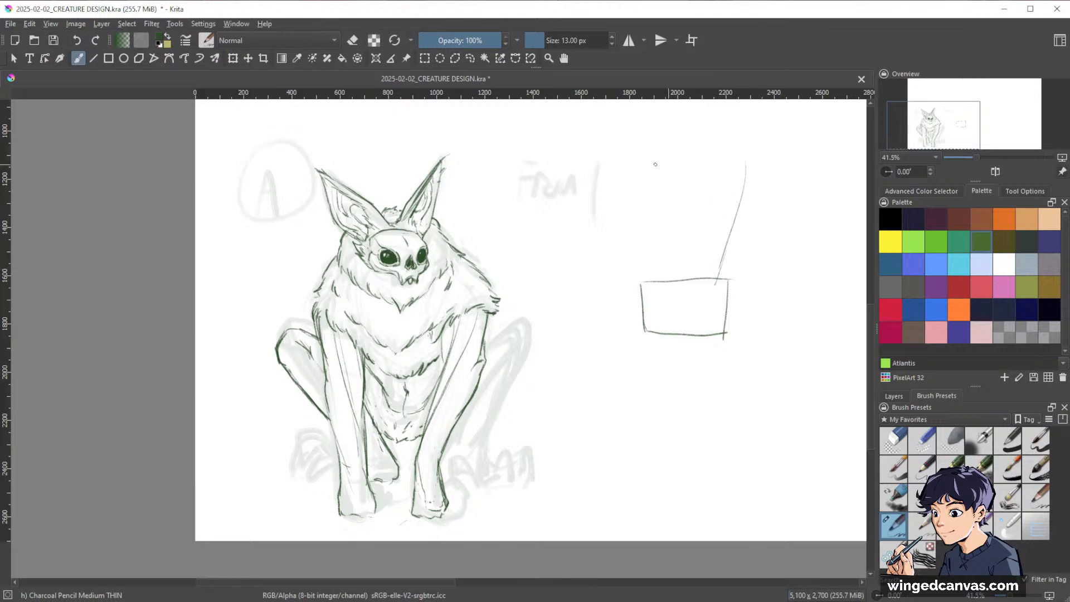
drag(651, 164, 748, 144)
mouse_move(748, 145)
mouse_down()
mouse_move(744, 183)
mouse_move(764, 158)
mouse_move(744, 259)
mouse_up()
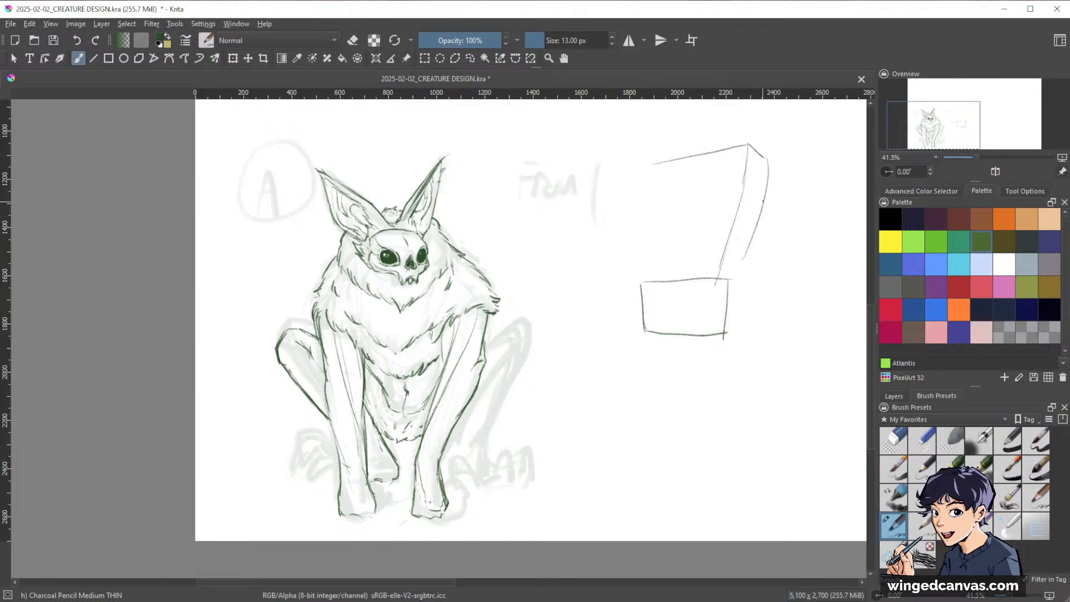
drag(763, 200, 728, 310)
mouse_move(736, 277)
mouse_down()
mouse_move(718, 333)
mouse_move(742, 283)
mouse_move(732, 336)
mouse_up()
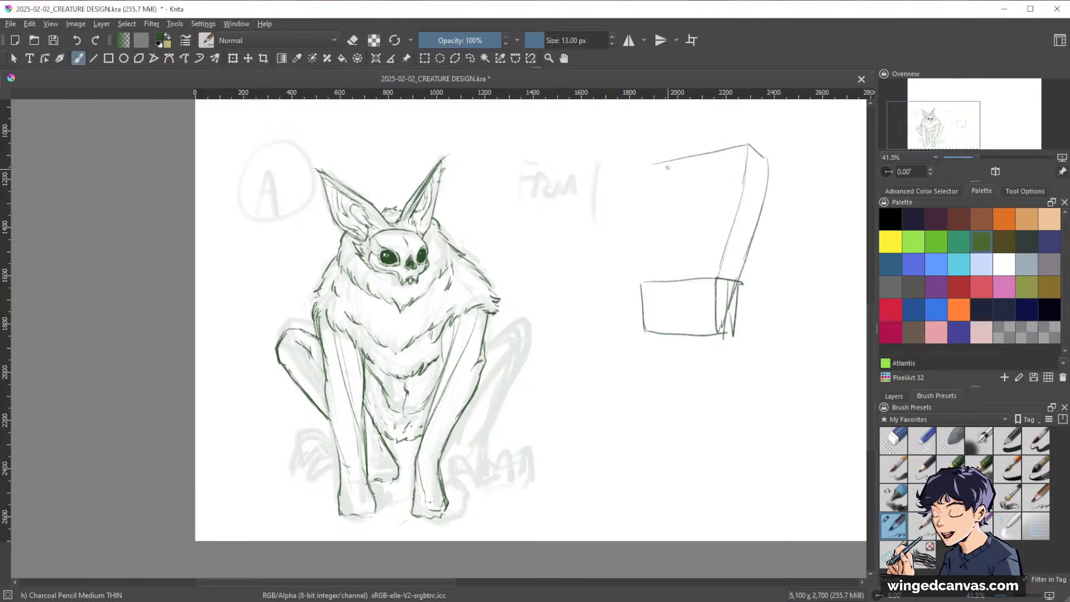
drag(650, 165, 647, 337)
drag(655, 281, 693, 279)
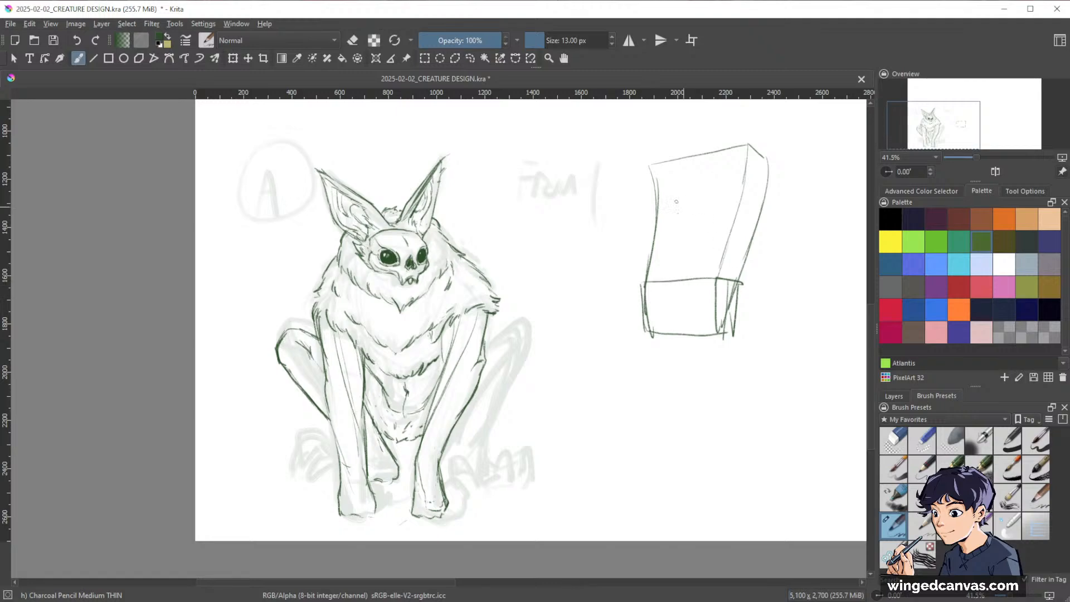
mouse_move(652, 161)
mouse_down()
mouse_move(656, 239)
mouse_move(750, 249)
mouse_up()
- Draw two leg lines below the pelvis block, plus a hip joint dot on its side plane with a dark thigh line slanting inward
key(space)
drag(760, 299, 738, 306)
drag(691, 340, 684, 435)
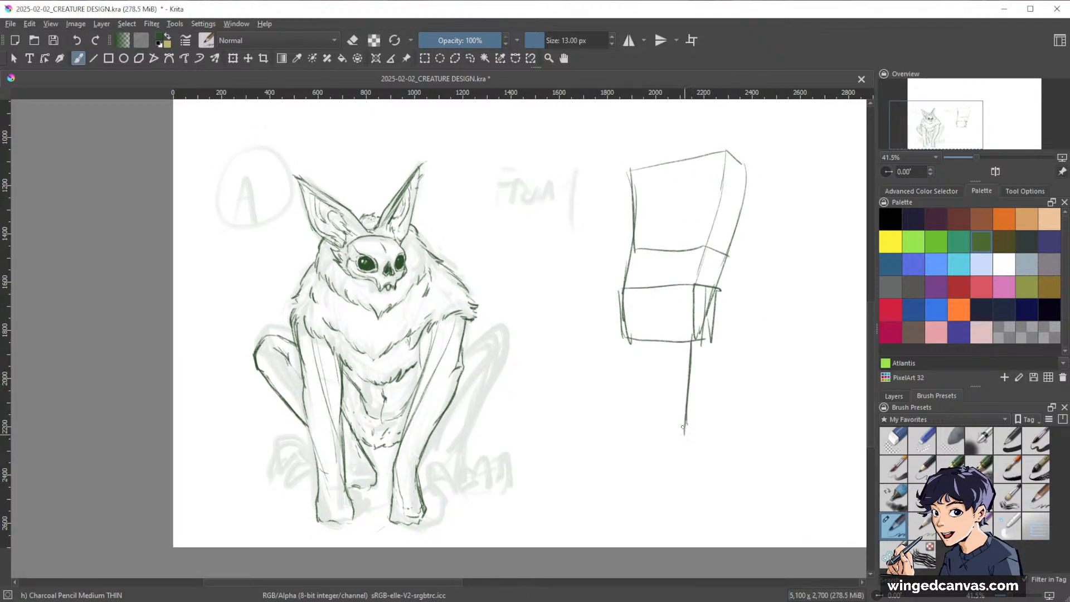
drag(631, 341, 638, 434)
drag(713, 318, 674, 463)
drag(701, 356, 666, 467)
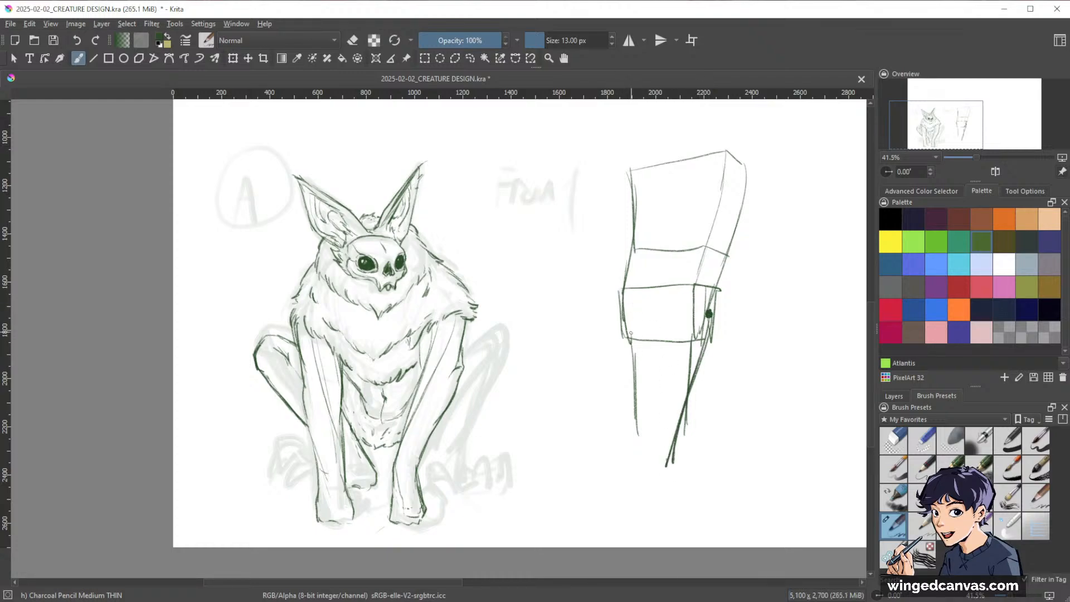
drag(706, 325, 666, 469)
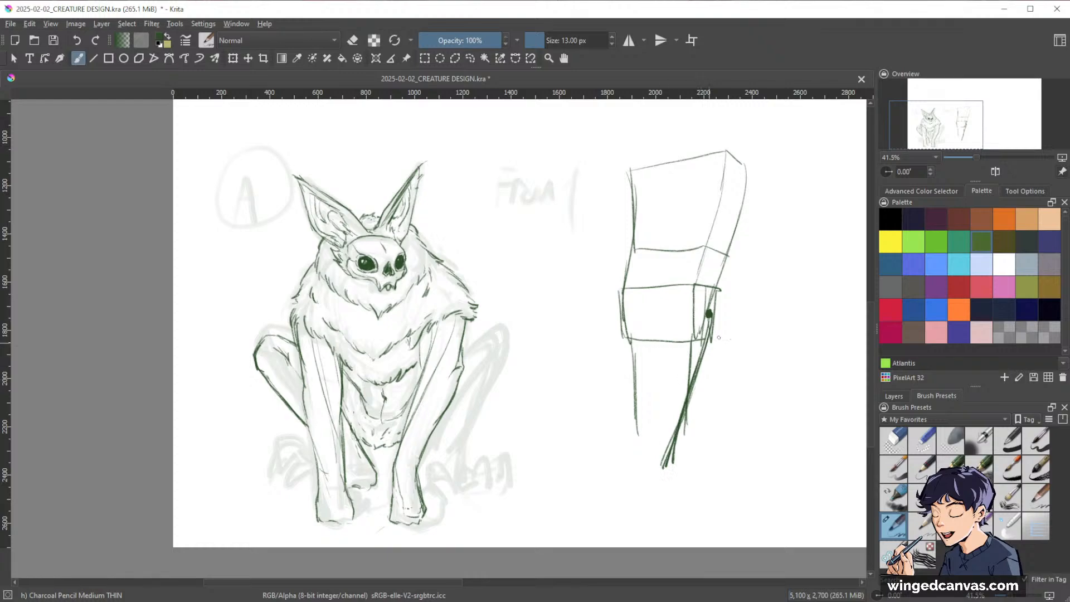
- Sketch a separate bent leg beside the block torso, with a rounded hip, a thigh slanting down to the knee and a lower leg folding back
drag(773, 356, 614, 395)
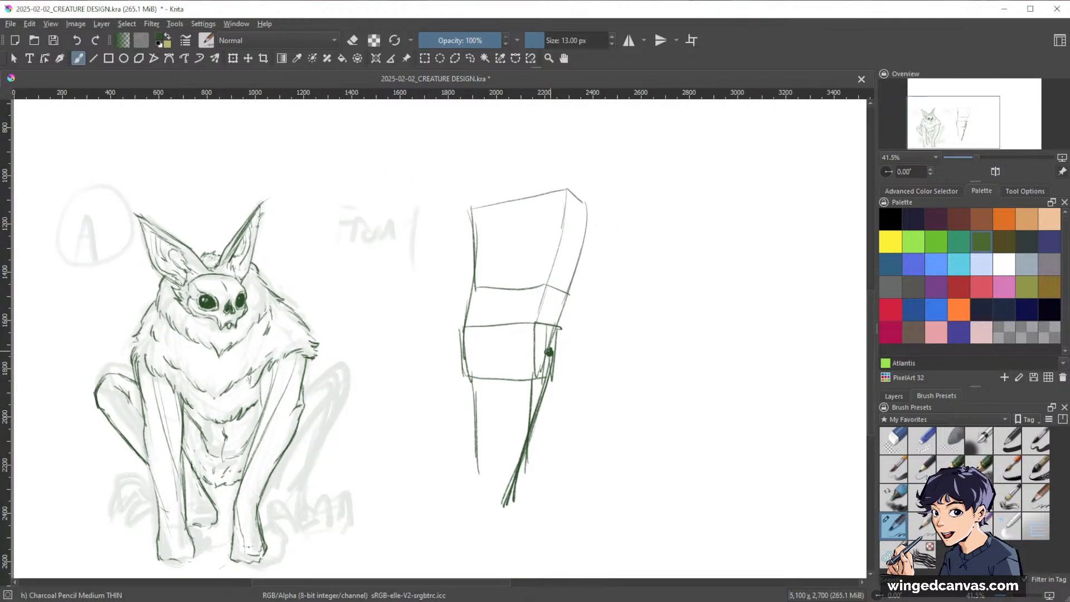
mouse_move(646, 359)
mouse_down()
mouse_move(679, 318)
mouse_move(718, 321)
mouse_move(703, 385)
mouse_up()
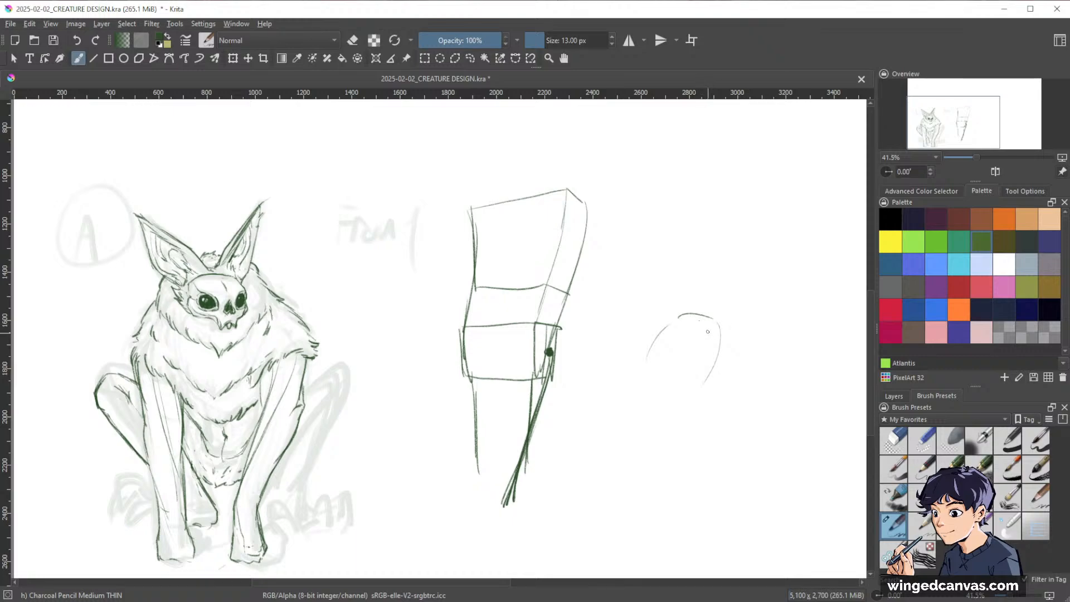
mouse_move(728, 330)
mouse_down()
mouse_move(737, 371)
mouse_move(714, 393)
mouse_up()
drag(670, 350, 637, 404)
drag(735, 372, 657, 440)
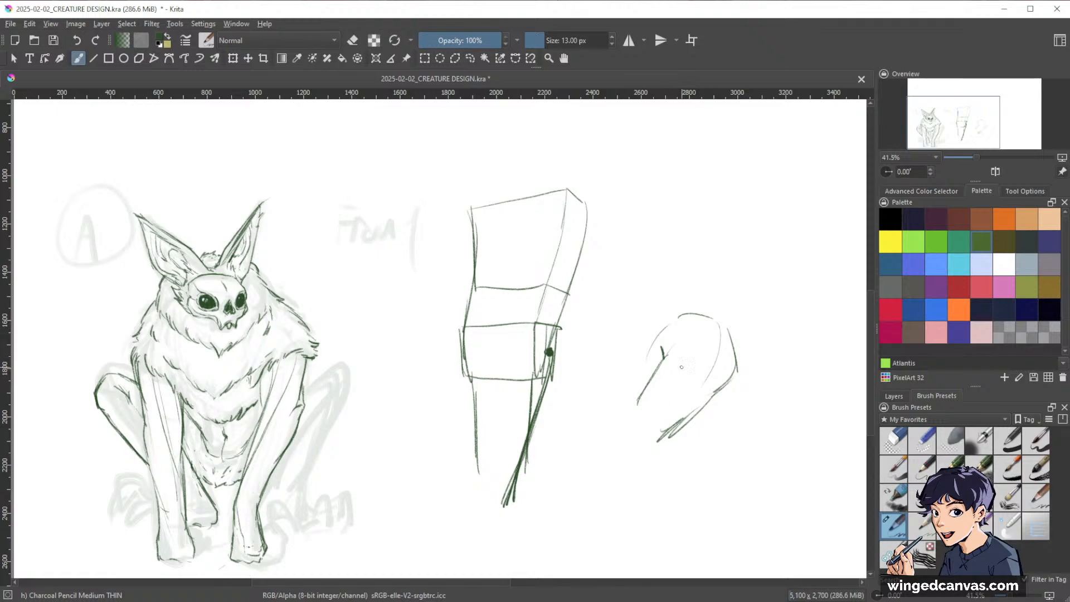
drag(644, 348, 658, 372)
mouse_move(635, 406)
mouse_down()
mouse_move(627, 453)
mouse_move(681, 443)
mouse_move(727, 465)
mouse_up()
drag(642, 461, 746, 489)
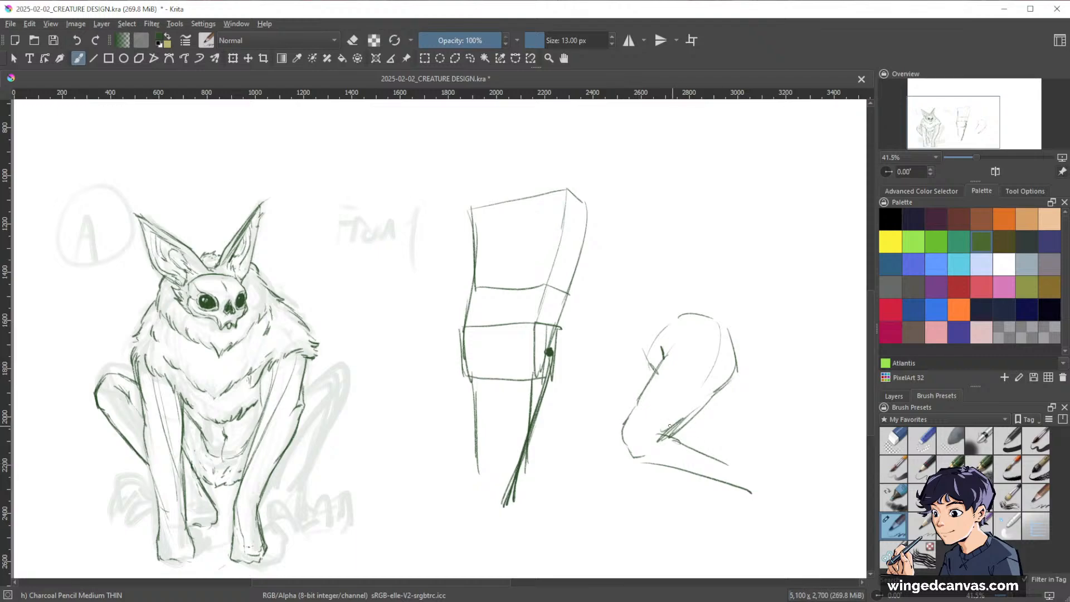
- Complete the bent leg diagram with the lower leg's upper contour, a darker thigh underside and stray lines erased behind the knee
drag(670, 422, 764, 491)
drag(735, 360, 715, 390)
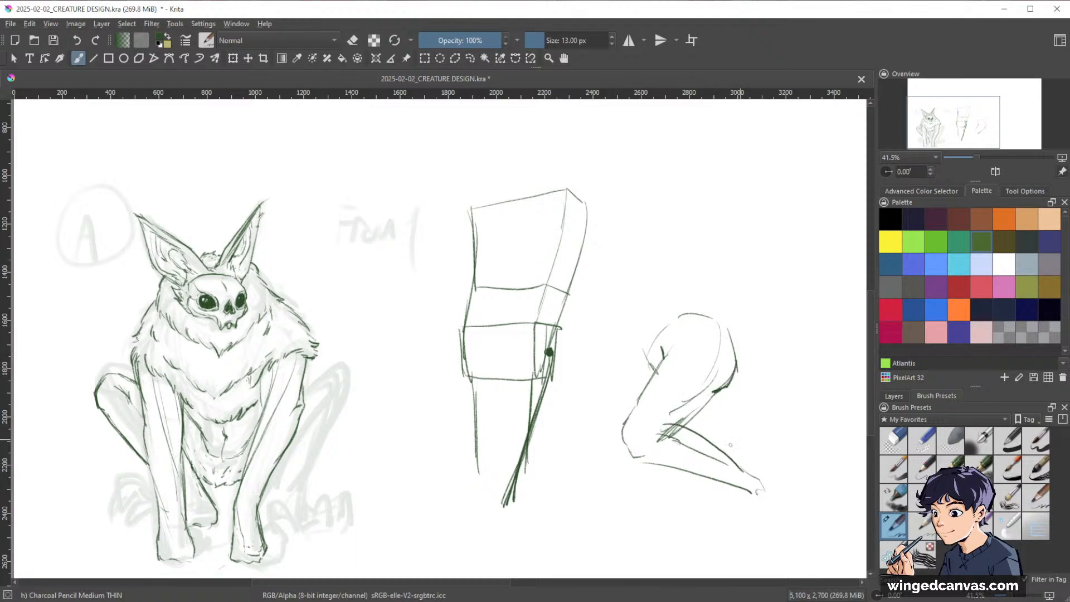
key(slash)
drag(665, 436, 721, 466)
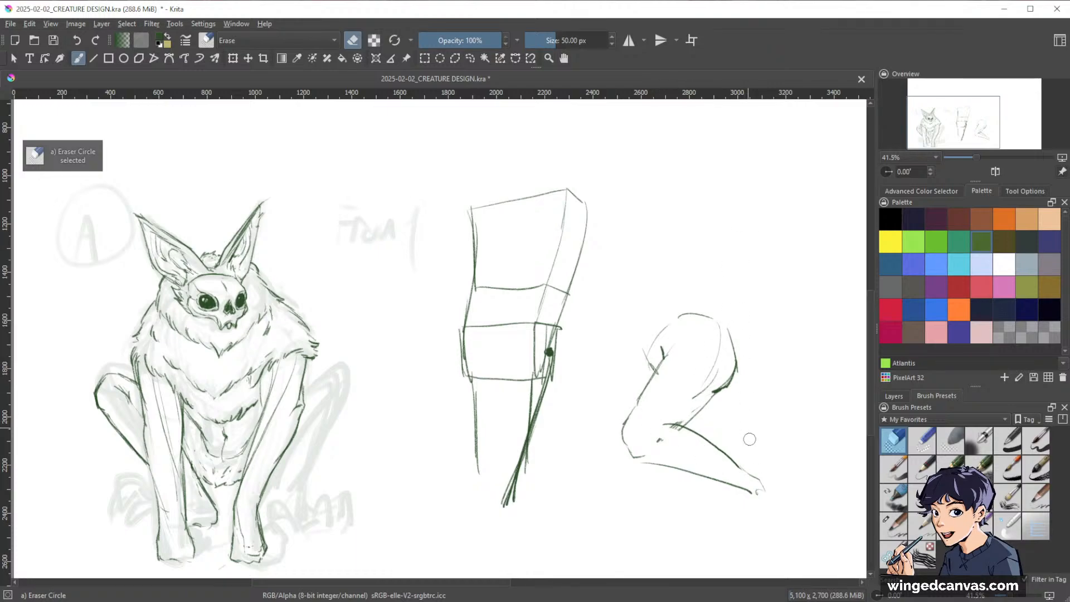
- Select the torso block and bent leg diagrams with a freehand outline, delete them and clear the selection
key(l)
mouse_move(696, 177)
mouse_down()
mouse_move(425, 244)
mouse_move(700, 569)
mouse_move(790, 328)
mouse_up()
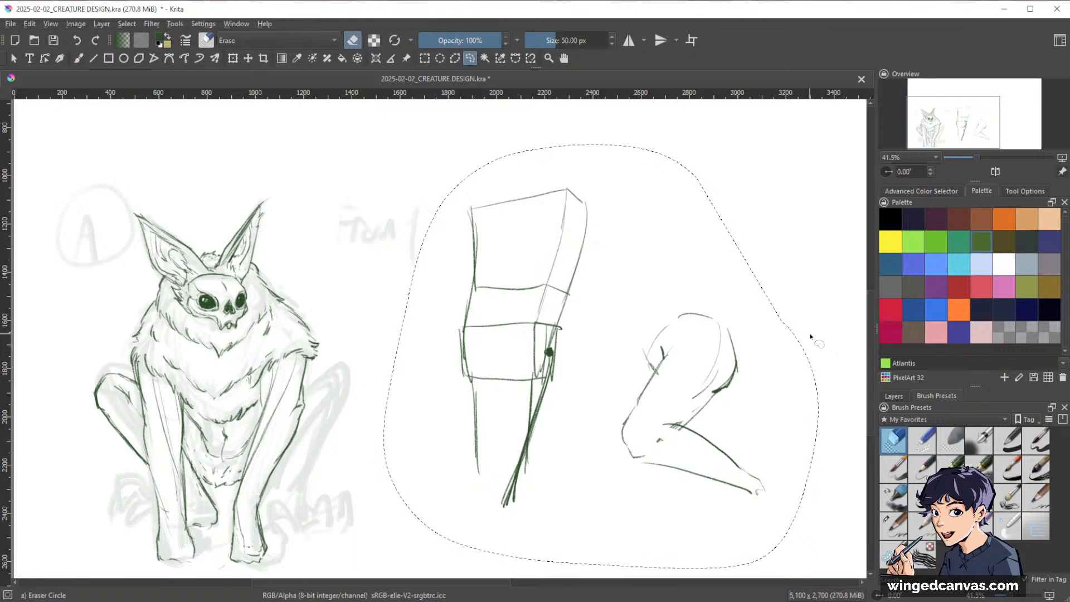
key(Delete)
key(ctrl+shift+a)
key(b)
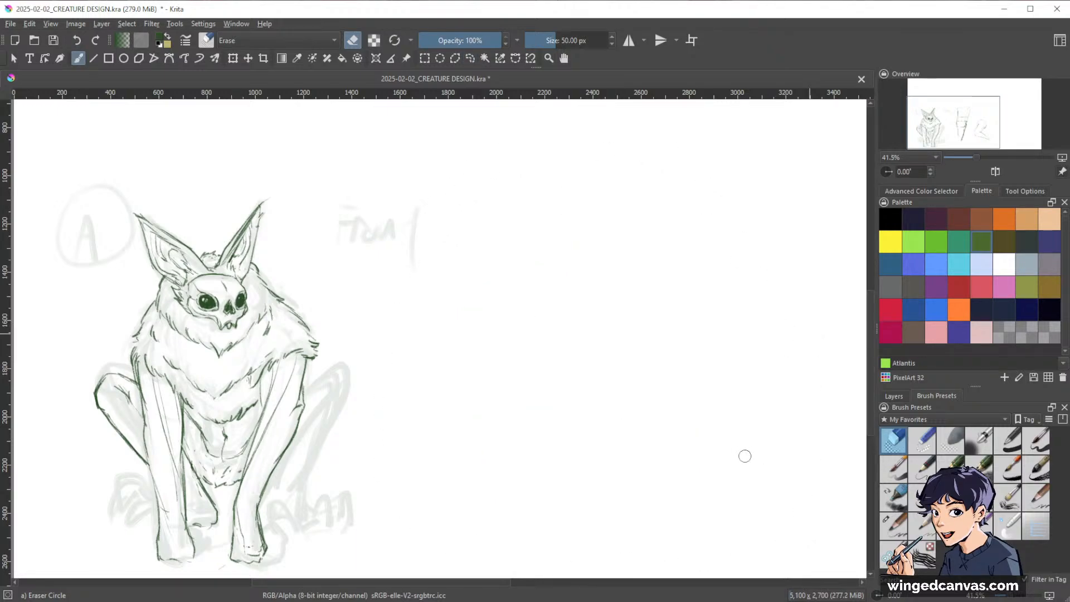
- Add dark green charcoal pencil strokes for the rear foot's heel showing between the creature's two arms
key(space)
drag(568, 399, 803, 369)
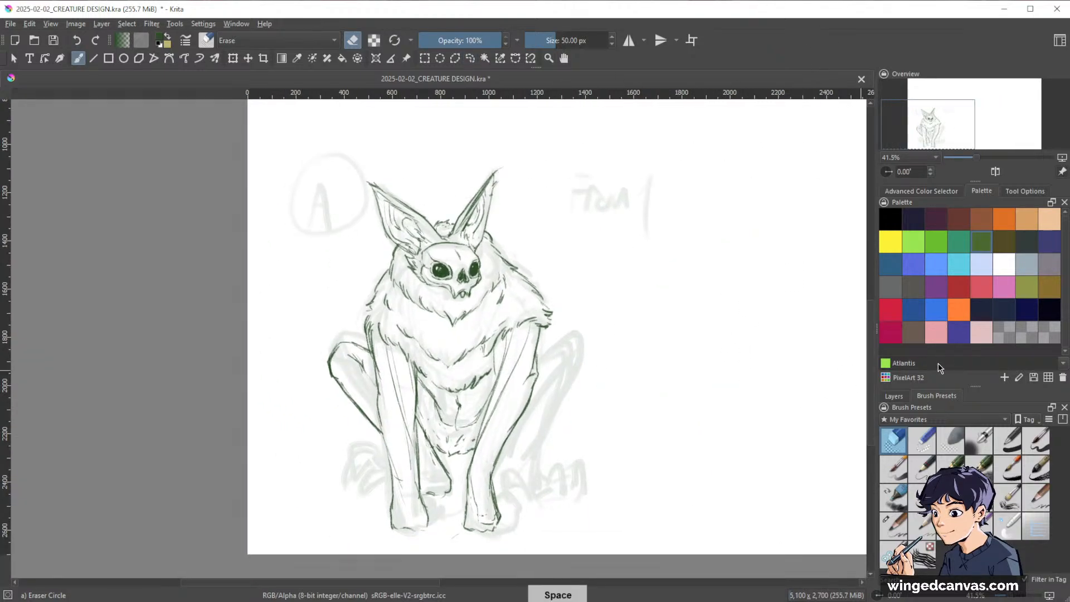
key(e)
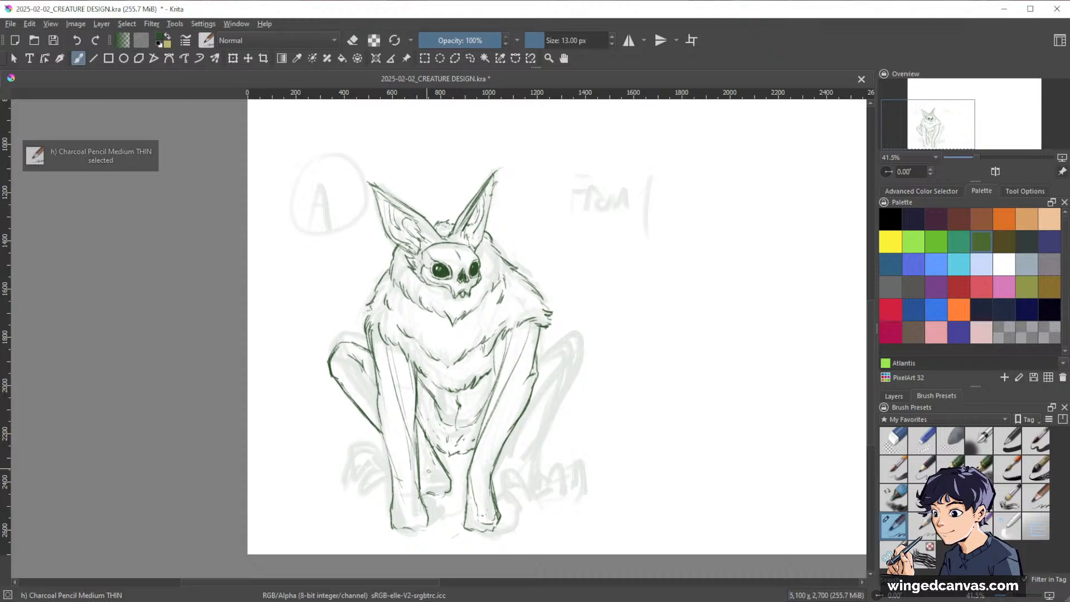
drag(429, 473, 441, 482)
key(space)
drag(639, 416, 688, 395)
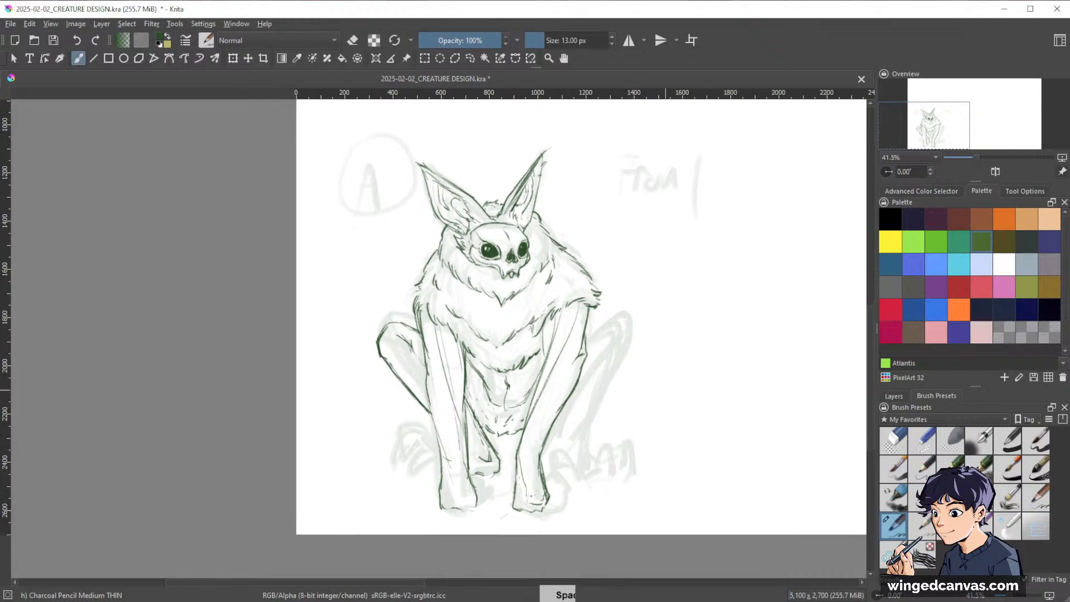
drag(622, 398, 622, 385)
drag(575, 409, 693, 380)
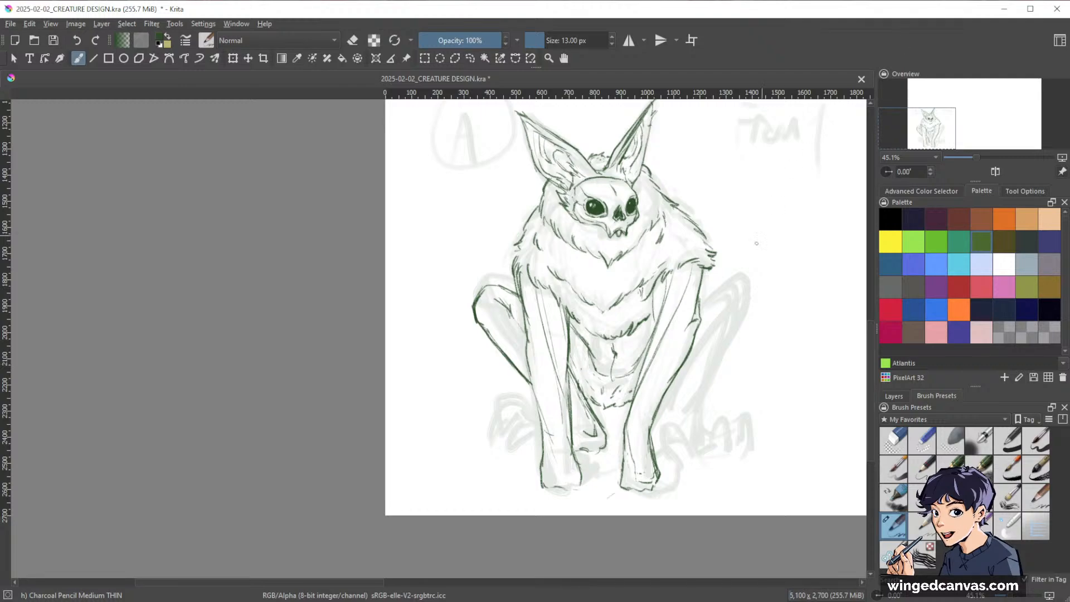
key(space)
drag(726, 385, 613, 360)
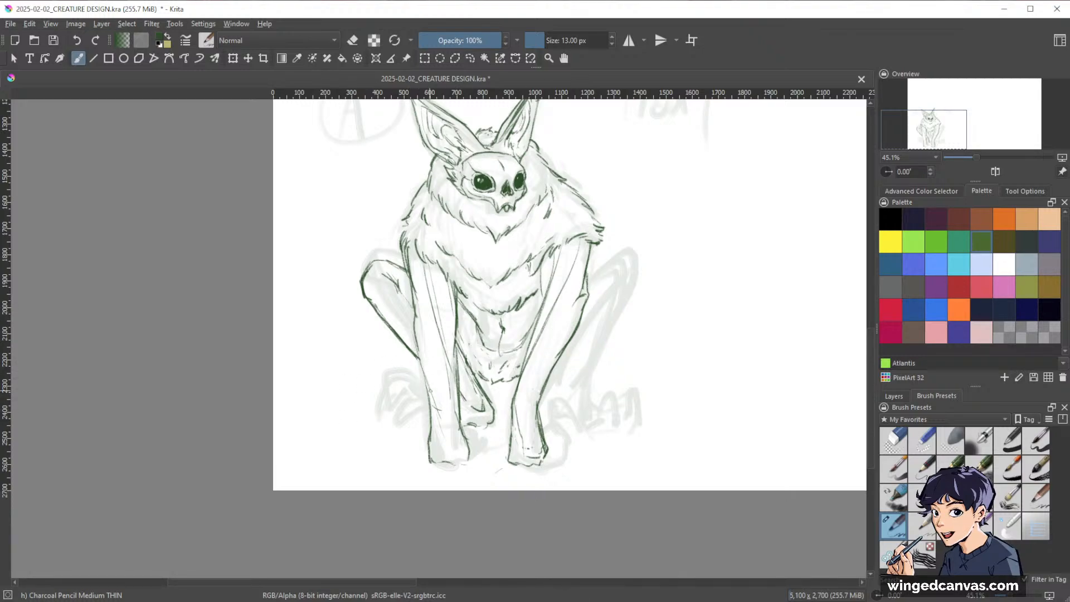
mouse_move(492, 408)
mouse_down()
mouse_move(477, 427)
mouse_move(499, 409)
mouse_up()
- Darken the line along the left arm's inner edge beside the rear leg and thin the heel's underside
key(e)
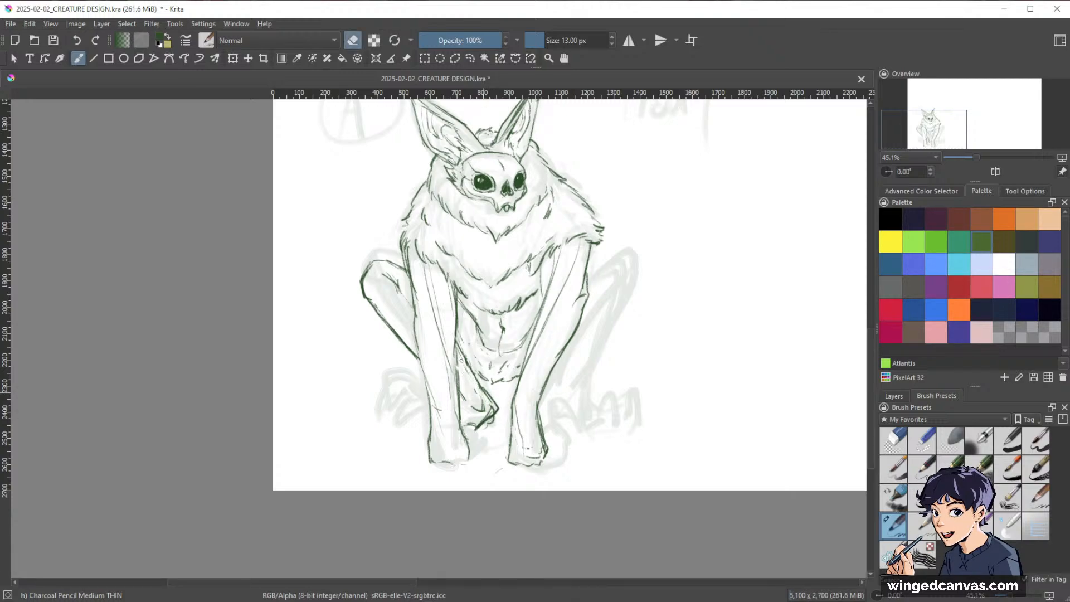
key(e)
mouse_move(456, 343)
mouse_down()
mouse_move(460, 390)
mouse_move(474, 425)
mouse_move(487, 423)
mouse_move(472, 425)
mouse_move(491, 421)
mouse_move(467, 429)
mouse_up()
key(e)
key(e)
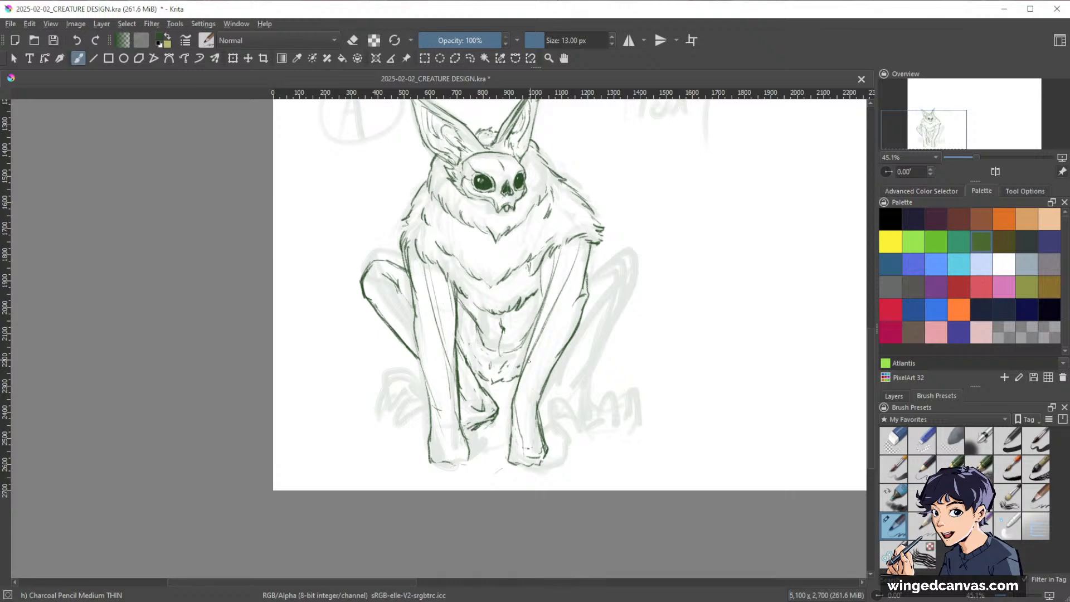
- Sketch the curled toes of the left rear foot on the outer side of the left arm
drag(415, 393, 393, 419)
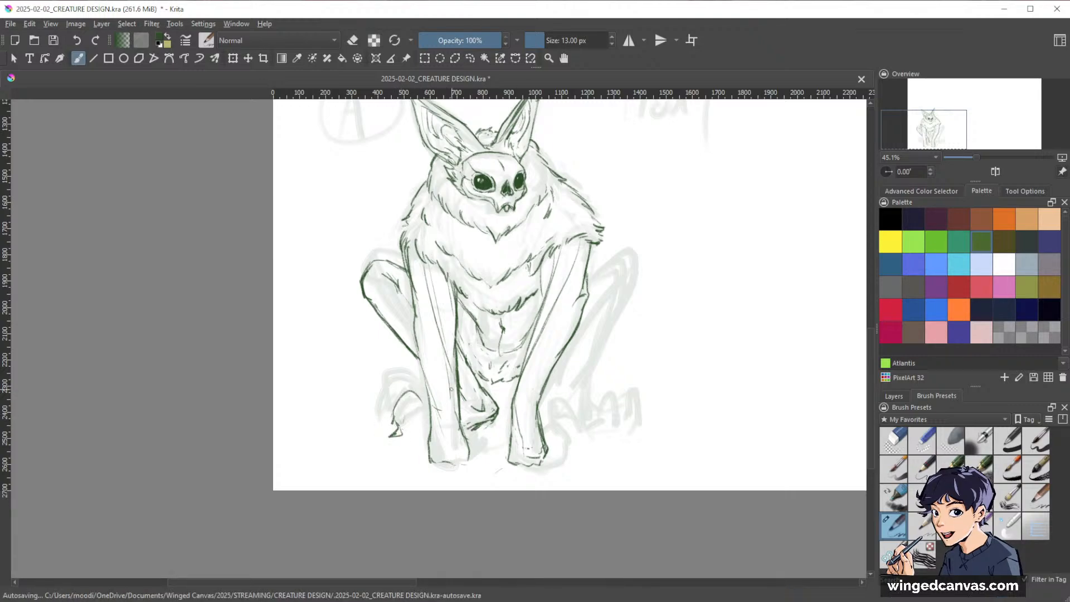
drag(412, 390, 395, 426)
mouse_move(410, 389)
mouse_down()
mouse_move(420, 401)
mouse_move(409, 431)
mouse_up()
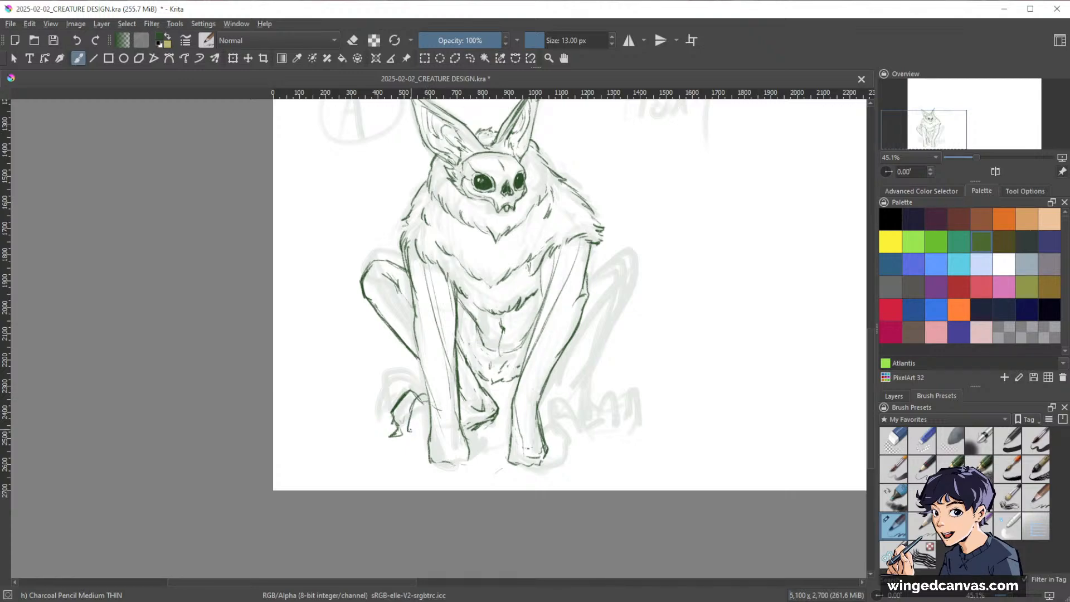
key(e)
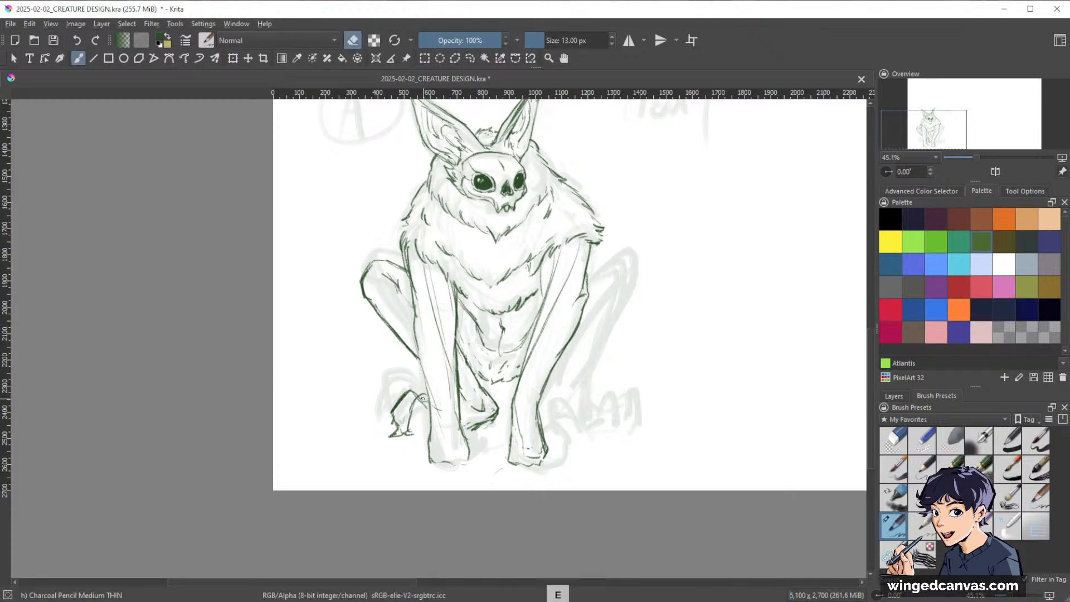
key(e)
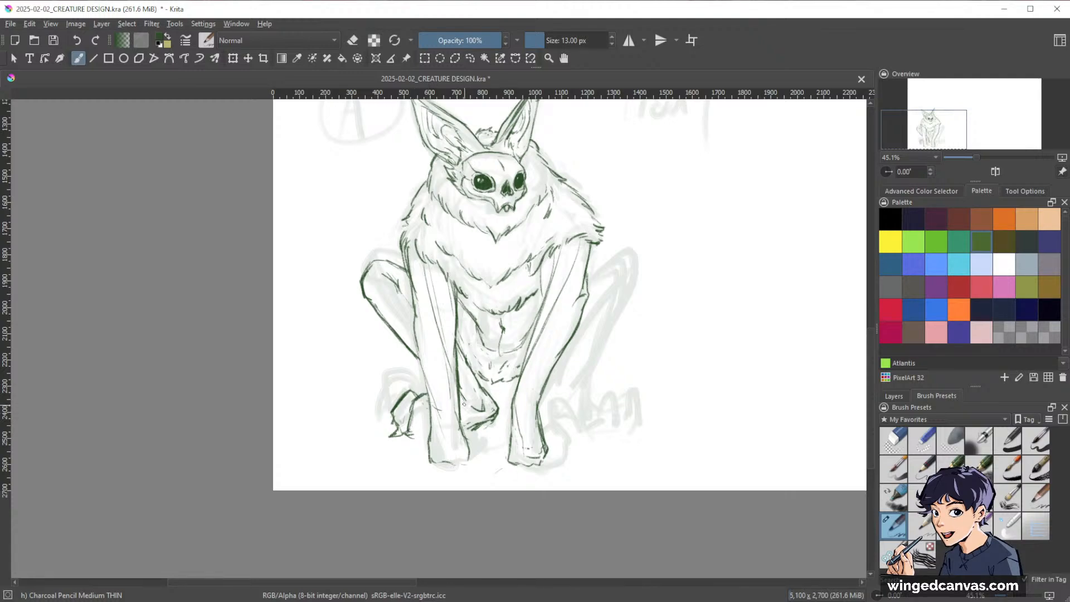
- Refine the left rear foot's heel between the arms, erasing stray marks and darkening its underside
key(e)
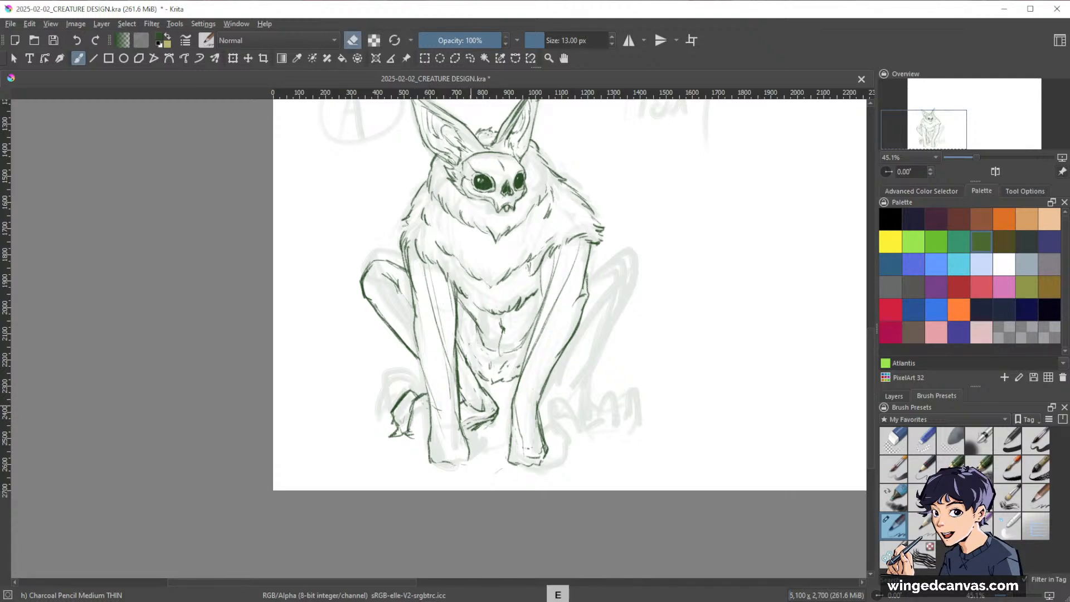
mouse_move(464, 398)
mouse_down()
mouse_move(492, 408)
mouse_move(463, 430)
mouse_up()
key(ctrl+z)
key(e)
key(e)
key(e)
key(e)
key(e)
key(e)
key(e)
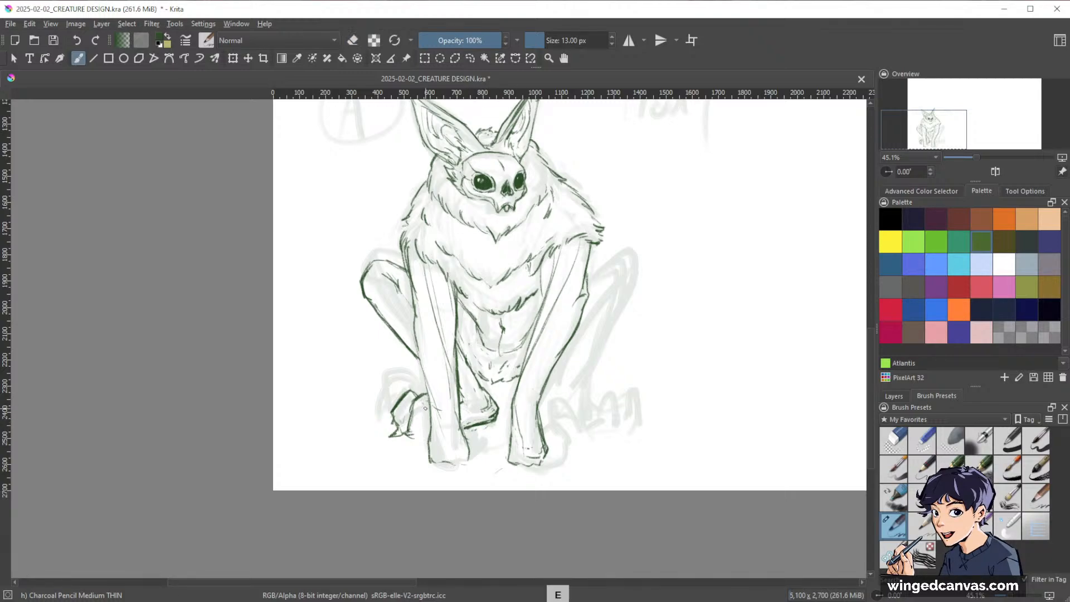
- Add the inner toe and its underside to the left rear foot, and erase the pointed claw lines
key(e)
key(e)
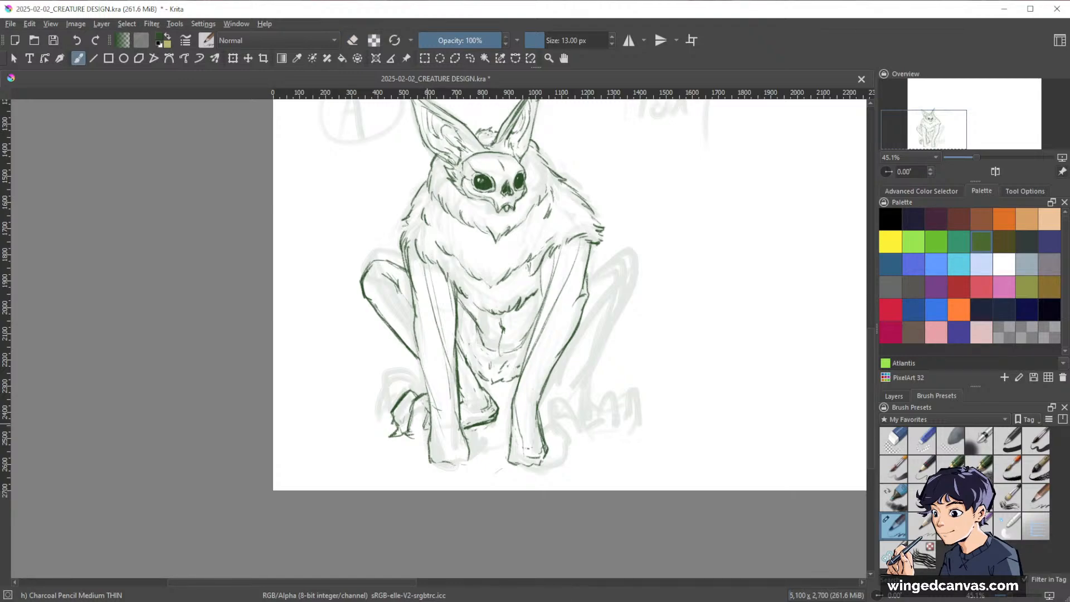
drag(409, 430, 419, 443)
drag(415, 438, 431, 439)
key(e)
drag(392, 437, 399, 424)
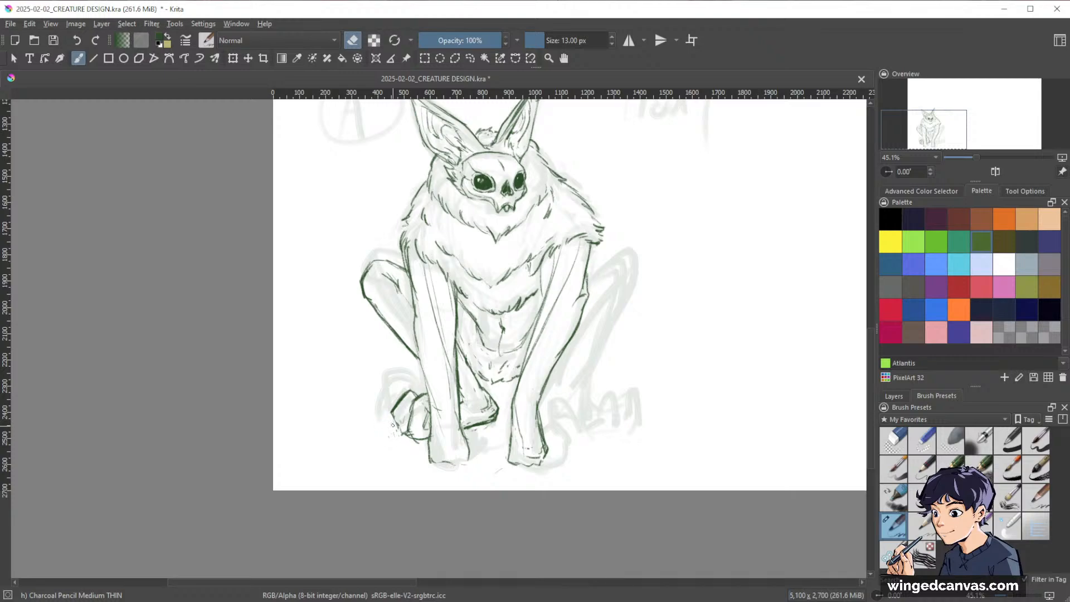
key(e)
- Draw the right rear leg's rounded knee from behind the arm, with its outer contour sloping down toward the ankle
key(space)
drag(721, 345, 712, 366)
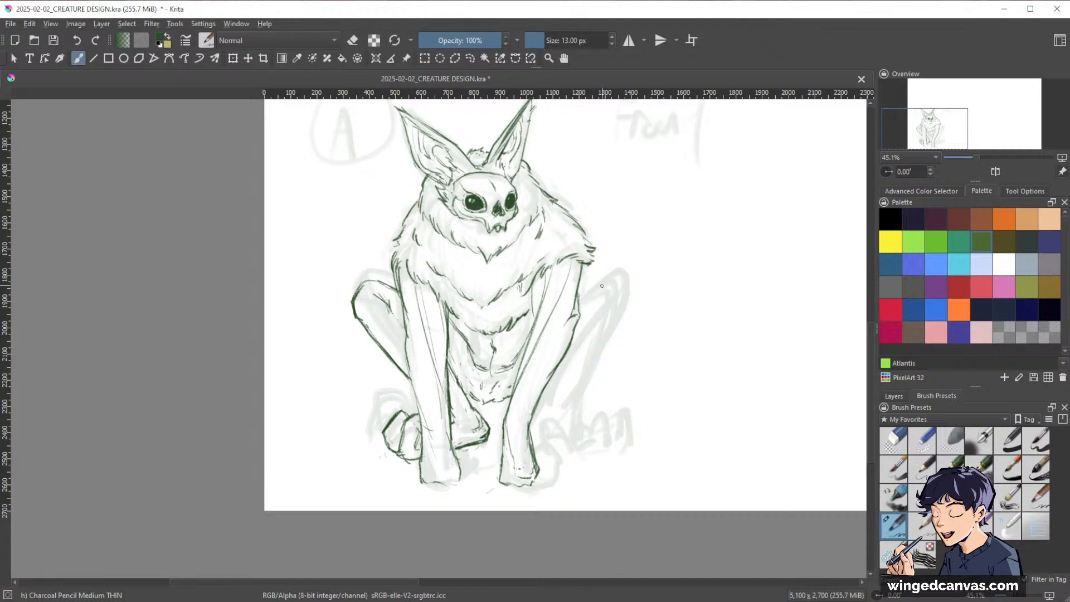
mouse_move(579, 306)
mouse_down()
mouse_move(612, 288)
mouse_move(633, 317)
mouse_move(605, 305)
mouse_move(579, 324)
mouse_up()
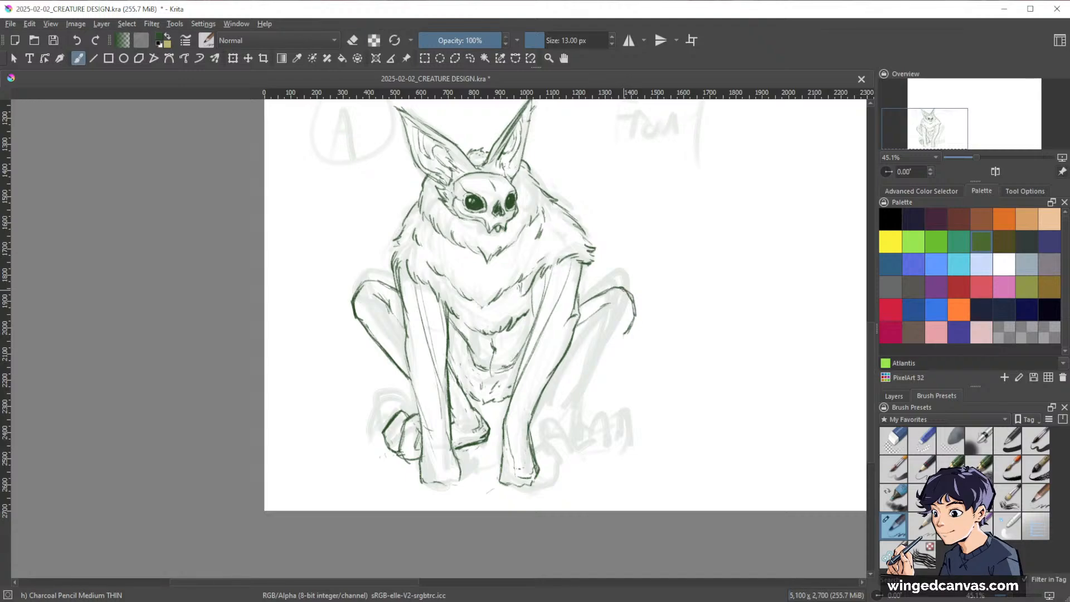
key(e)
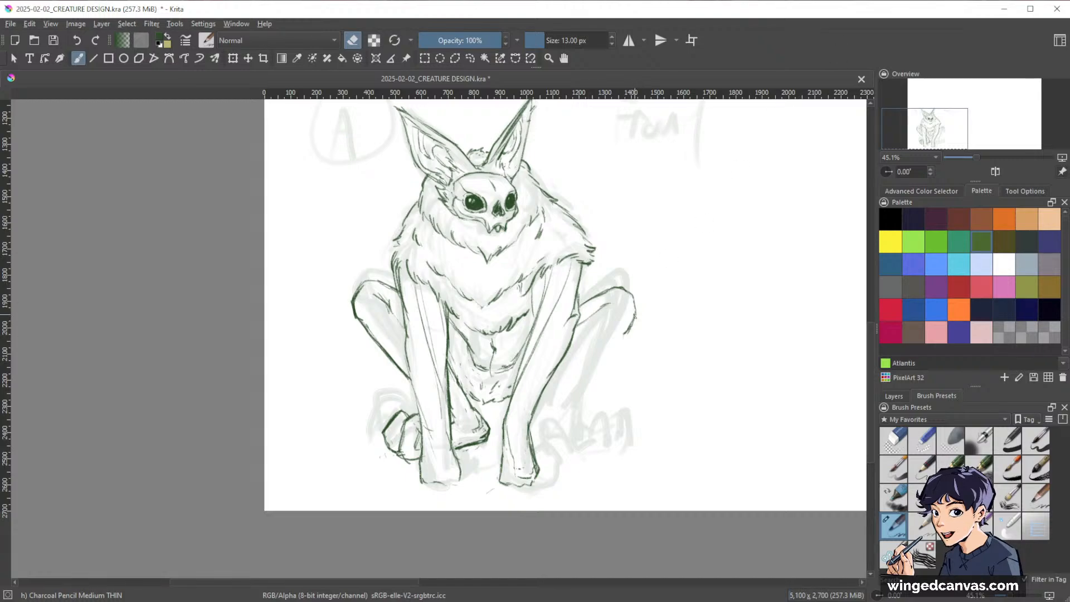
key(e)
drag(634, 311, 564, 393)
key(e)
key(e)
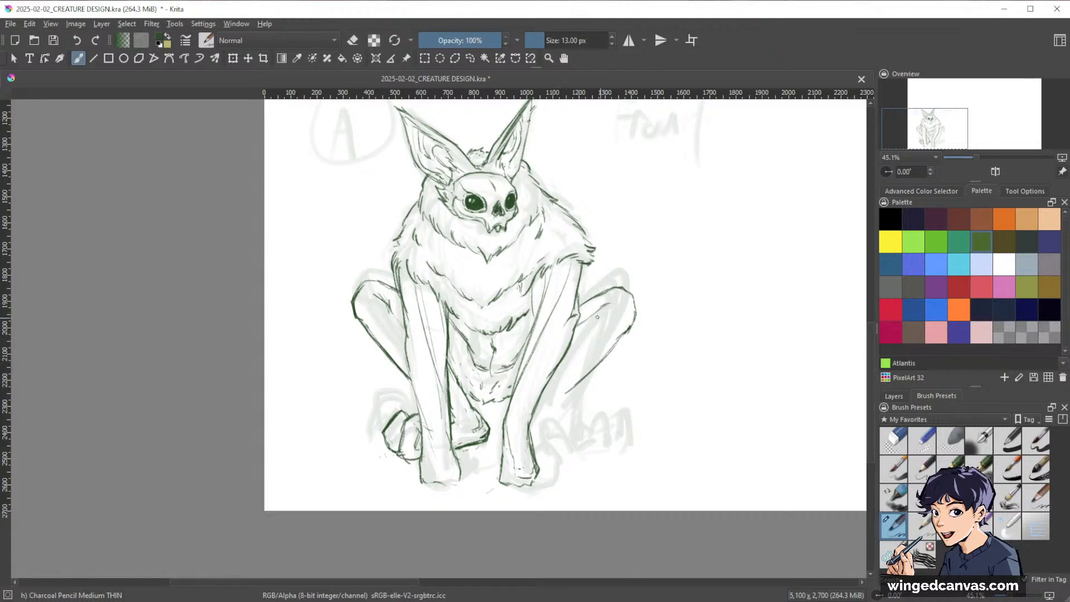
- Try a long inner line on the right rear leg, undo it and reinforce the short fold line beside the arm
drag(611, 303, 567, 353)
key(ctrl+z)
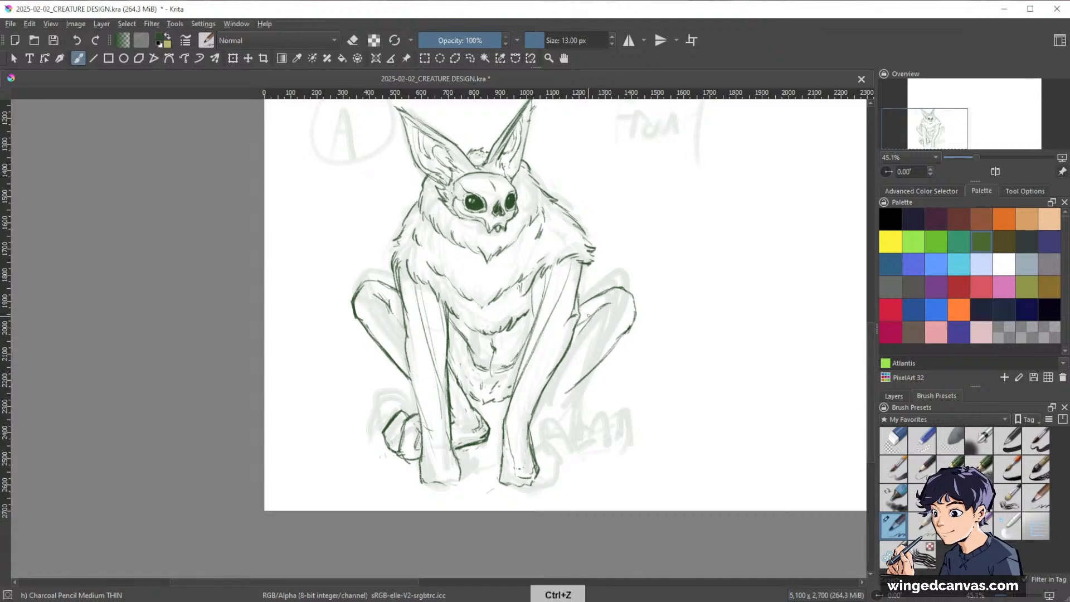
drag(589, 314, 578, 330)
key(e)
key(e)
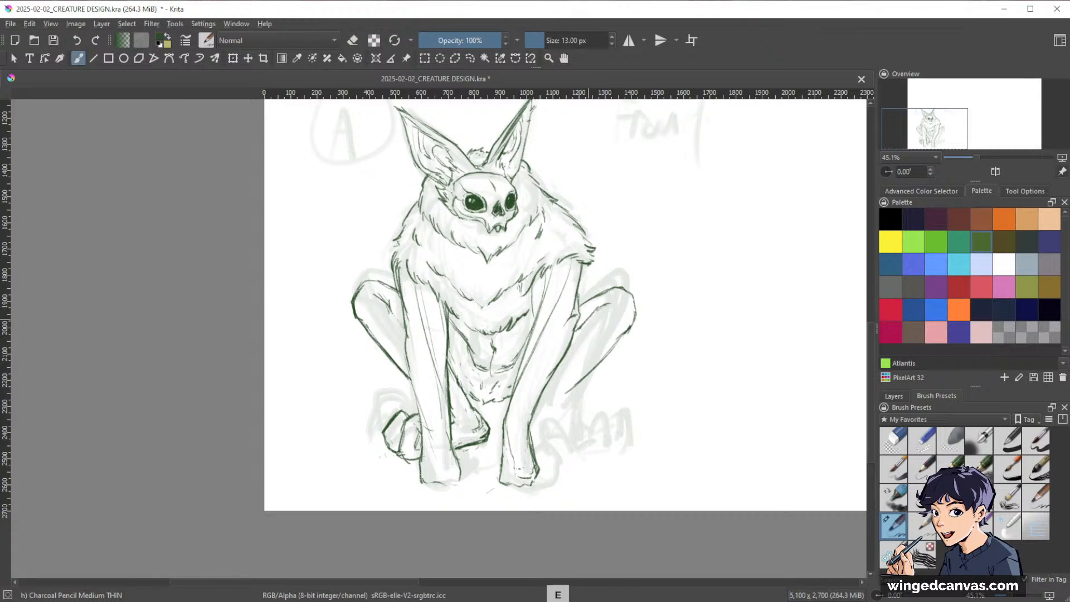
- Extend the right rear leg down to the ankle, then draw the foot's sole line and the top of its first toe
drag(574, 388, 554, 413)
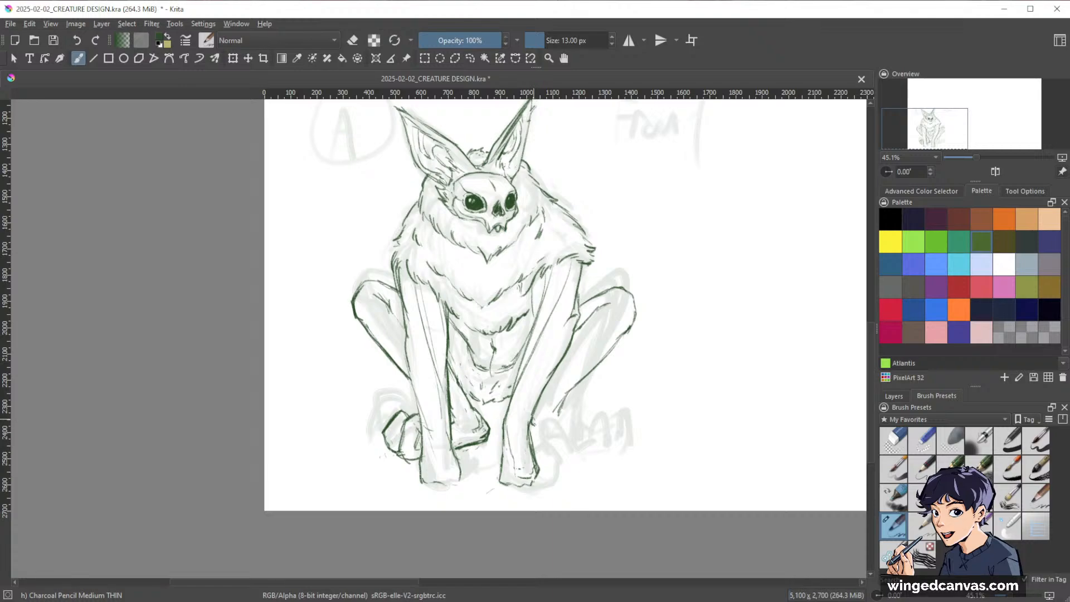
drag(532, 439, 569, 459)
mouse_move(562, 416)
mouse_down()
mouse_move(581, 416)
mouse_move(589, 444)
mouse_move(577, 424)
mouse_up()
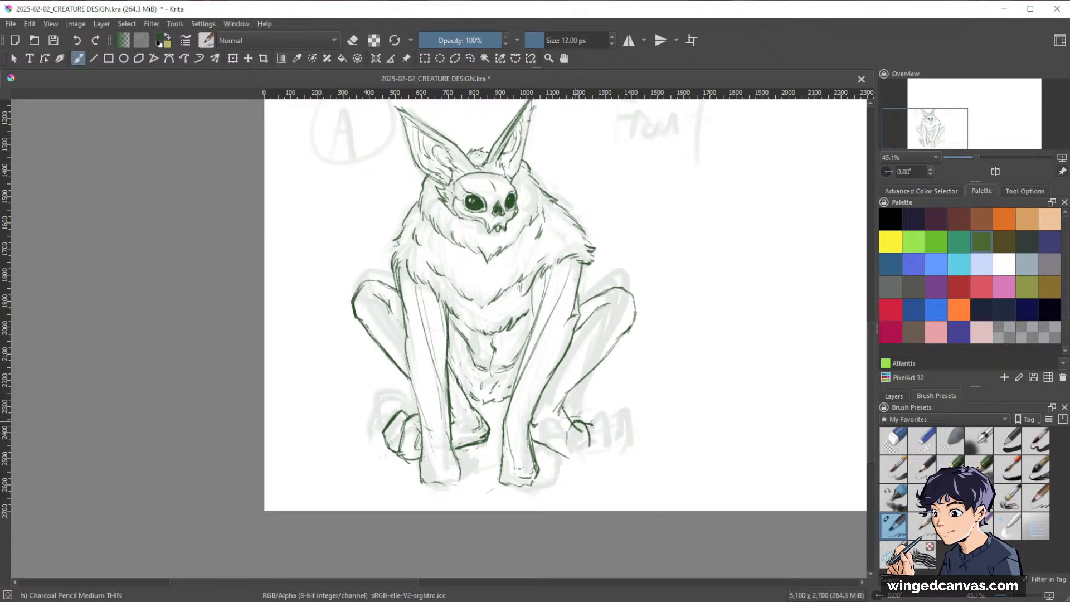
key(e)
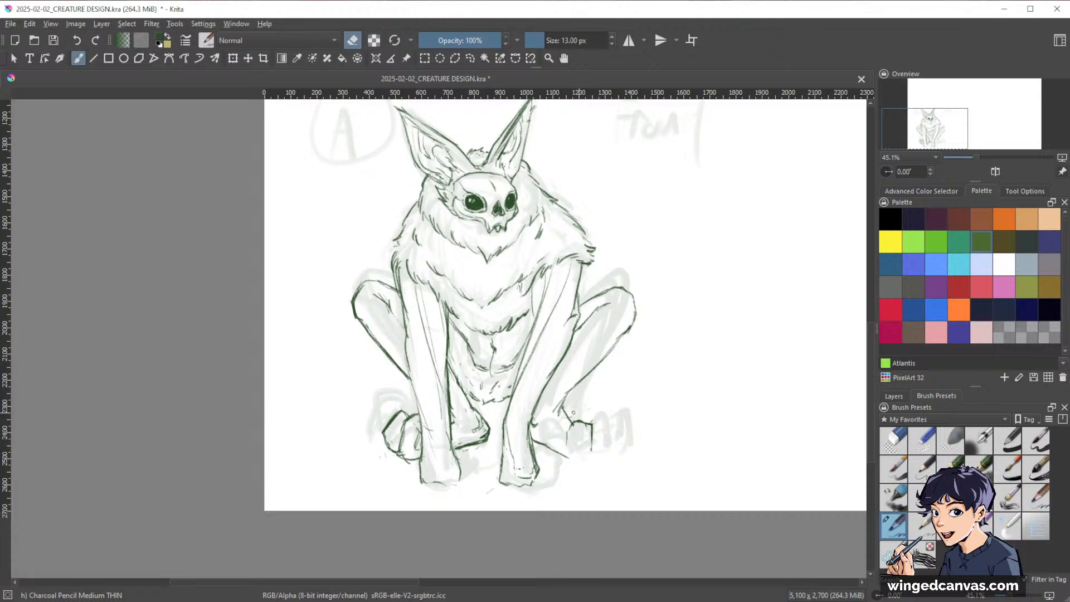
key(e)
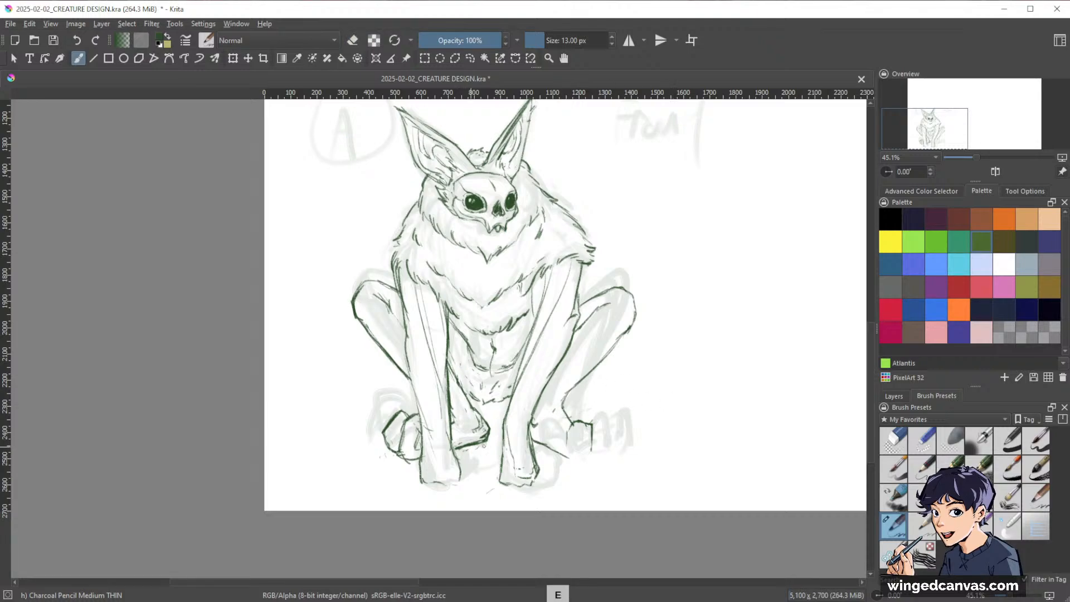
- Outline the sides and rounded tip of the right rear foot's first toe, erasing overlapping lines
mouse_move(569, 434)
mouse_down()
mouse_move(580, 465)
mouse_move(591, 445)
mouse_move(569, 450)
mouse_move(574, 462)
mouse_move(575, 432)
mouse_move(571, 464)
mouse_up()
key(e)
key(e)
key(e)
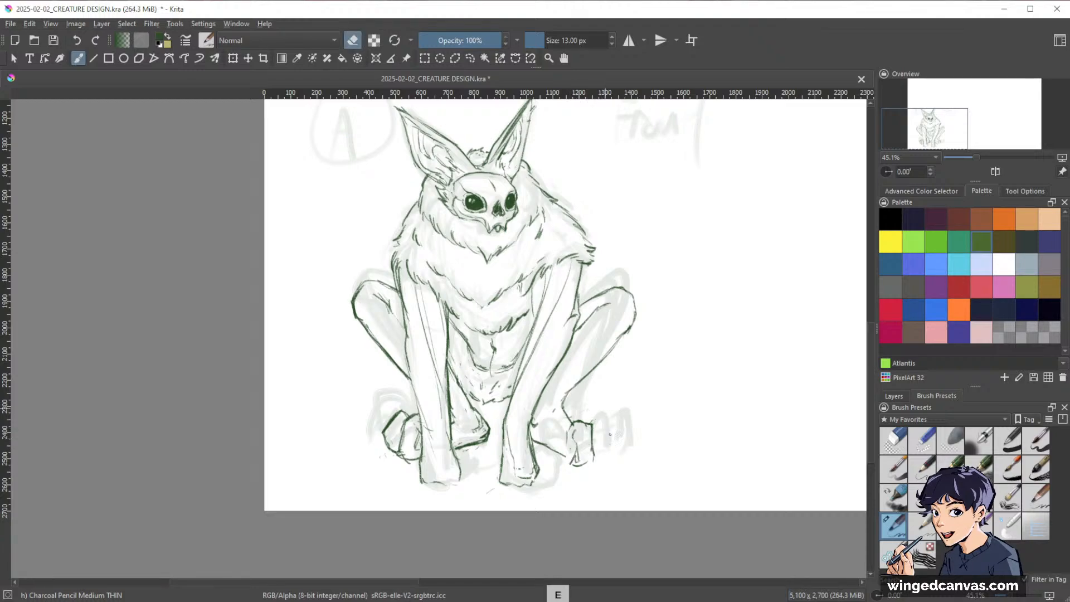
mouse_move(592, 419)
mouse_down()
mouse_move(596, 464)
mouse_move(584, 471)
mouse_move(578, 447)
mouse_up()
key(e)
key(e)
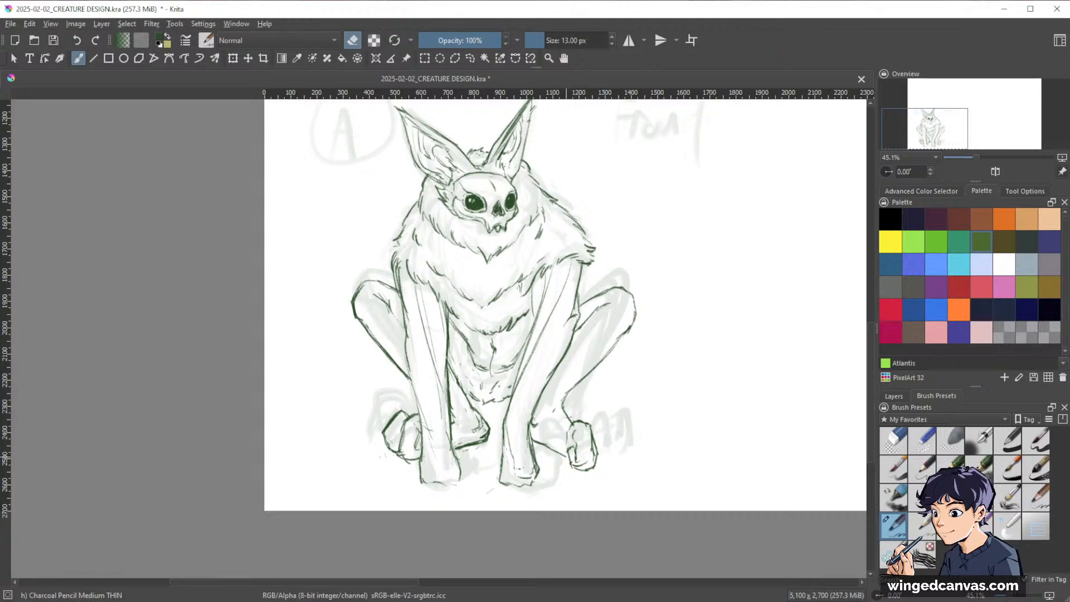
- Add the remaining outer toes to the right rear foot and erase the excess lines along their tops
key(e)
mouse_move(583, 419)
mouse_down()
mouse_move(605, 415)
mouse_move(613, 462)
mouse_move(596, 436)
mouse_move(621, 420)
mouse_move(629, 441)
mouse_move(614, 459)
mouse_up()
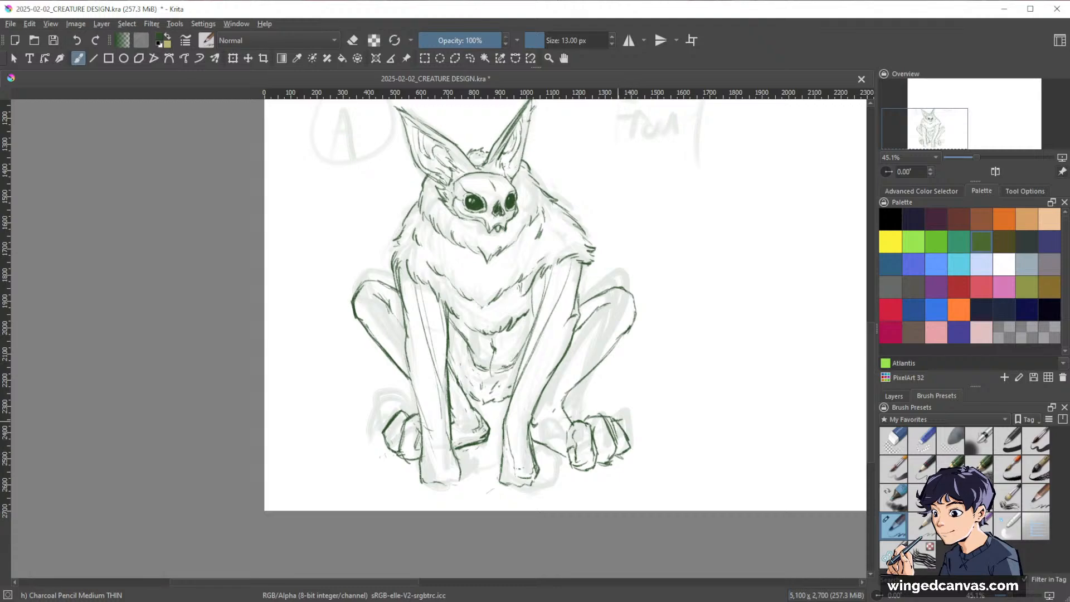
key(e)
drag(610, 417, 621, 436)
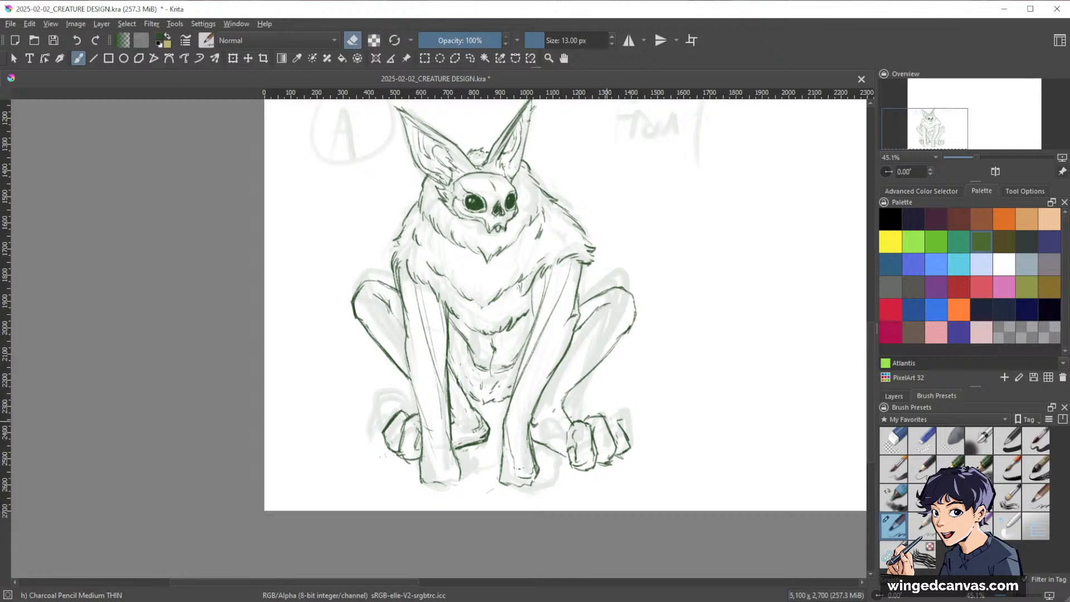
key(e)
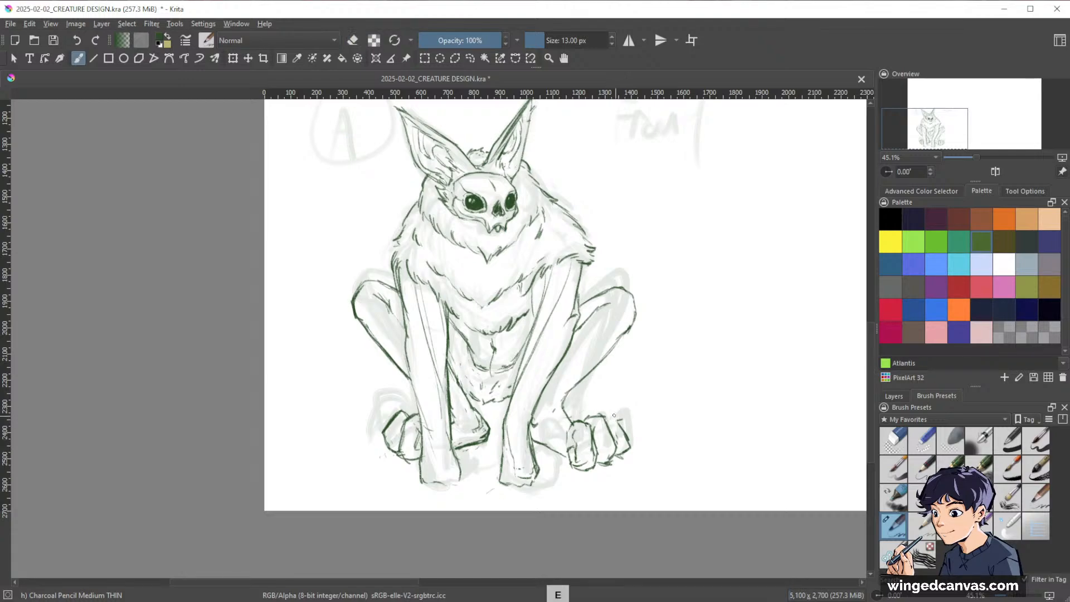
key(e)
drag(615, 420, 619, 419)
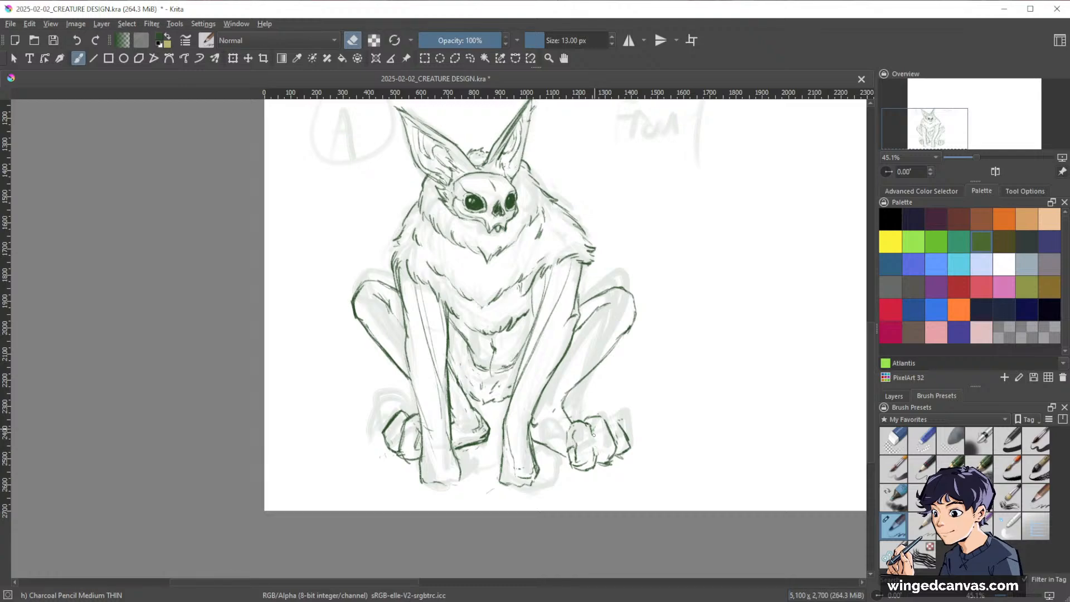
- Erase the inner side of the right rear foot's first toe with the Eraser Circle brush and redraw it with a rounded tip
key(e)
mouse_move(594, 454)
mouse_down()
mouse_move(595, 428)
mouse_move(608, 423)
mouse_up()
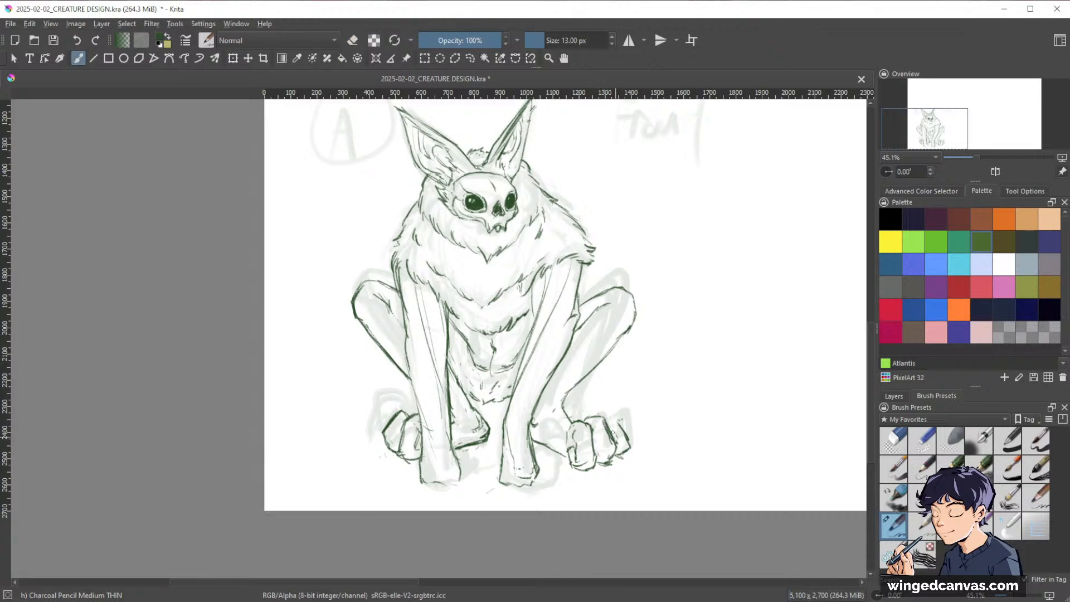
key(e)
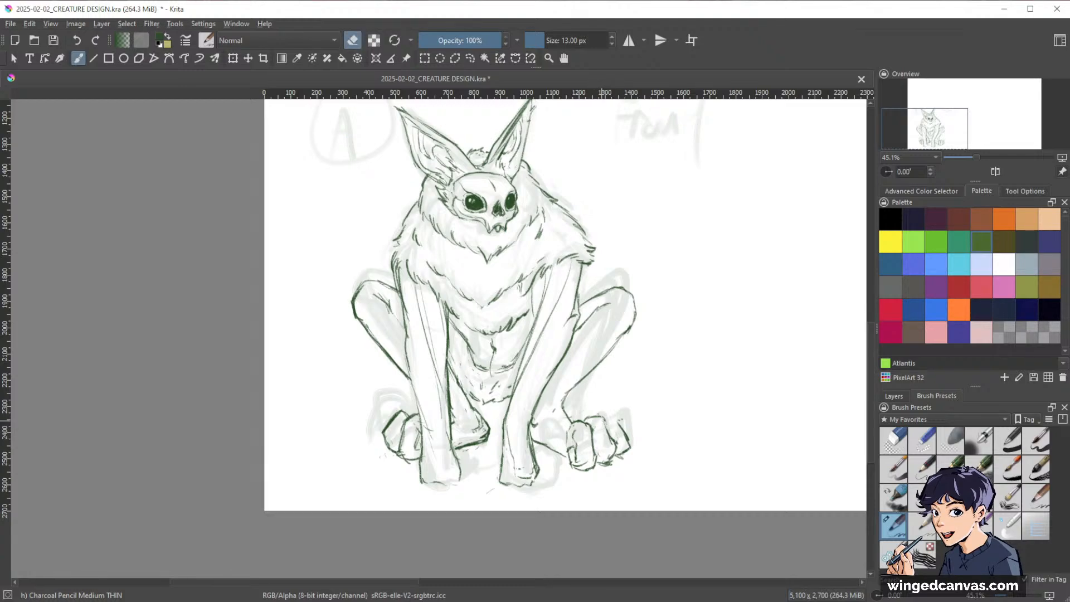
key(e)
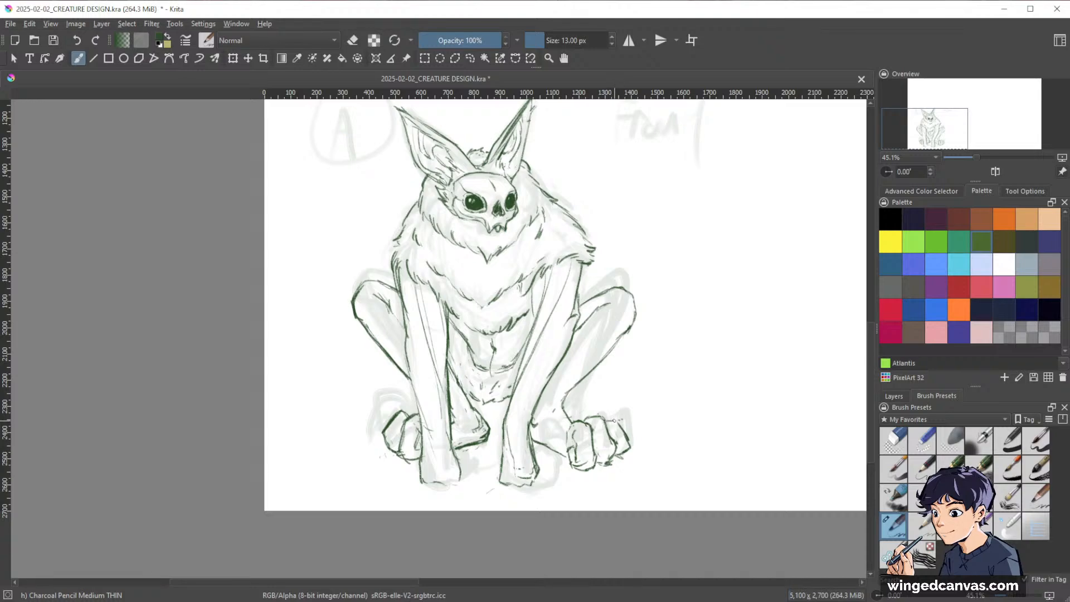
key(slash)
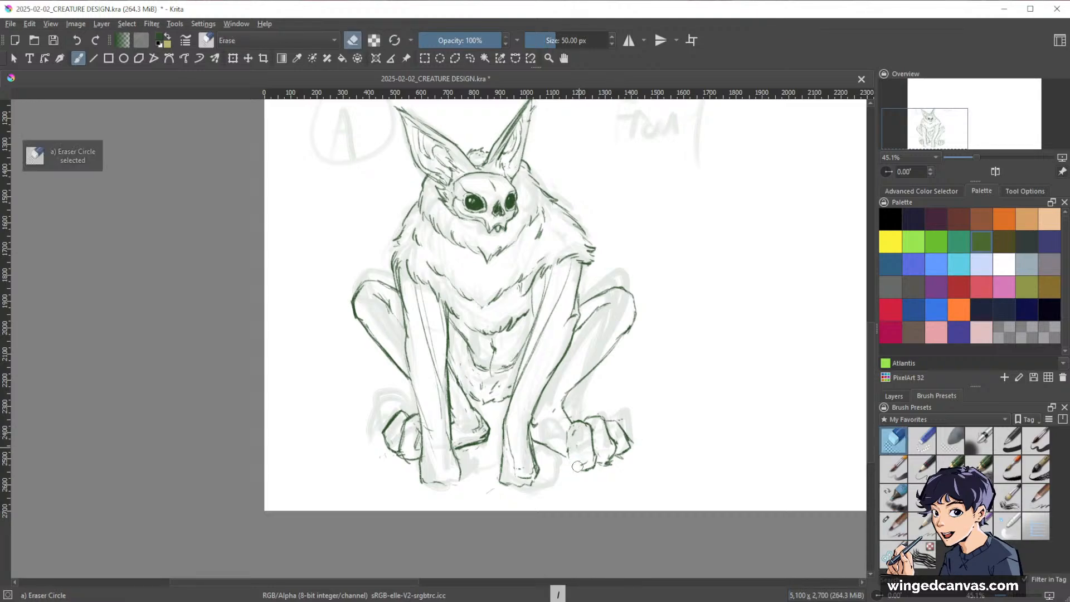
key(slash)
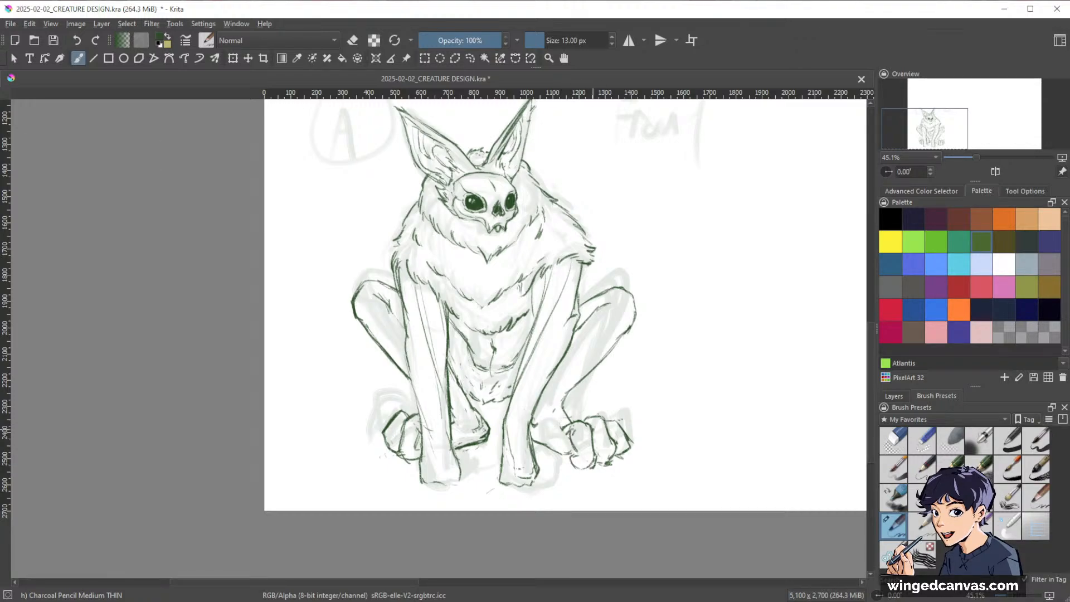
key(e)
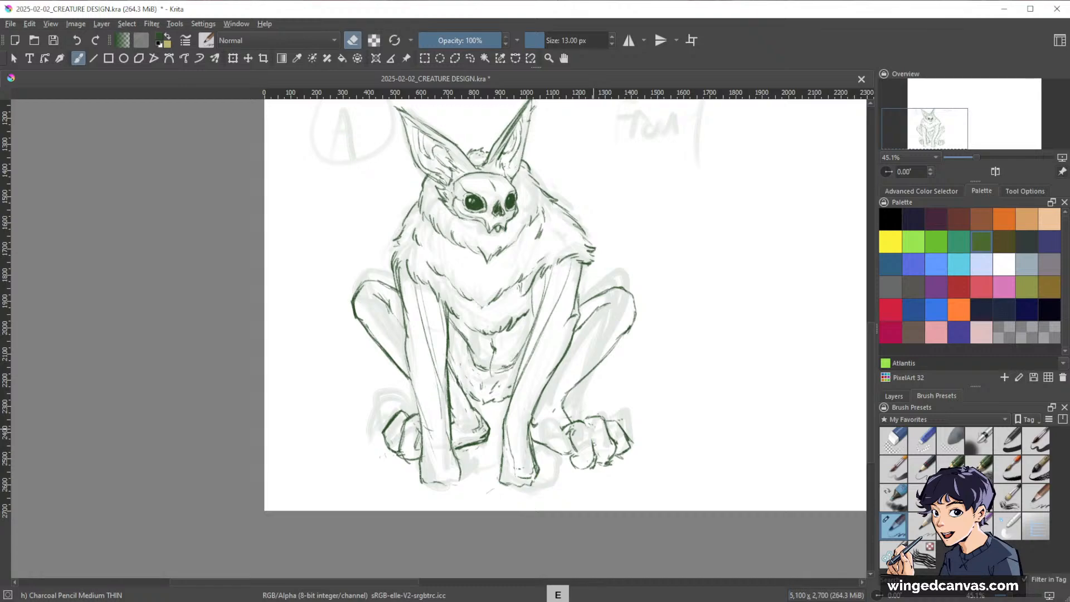
key(e)
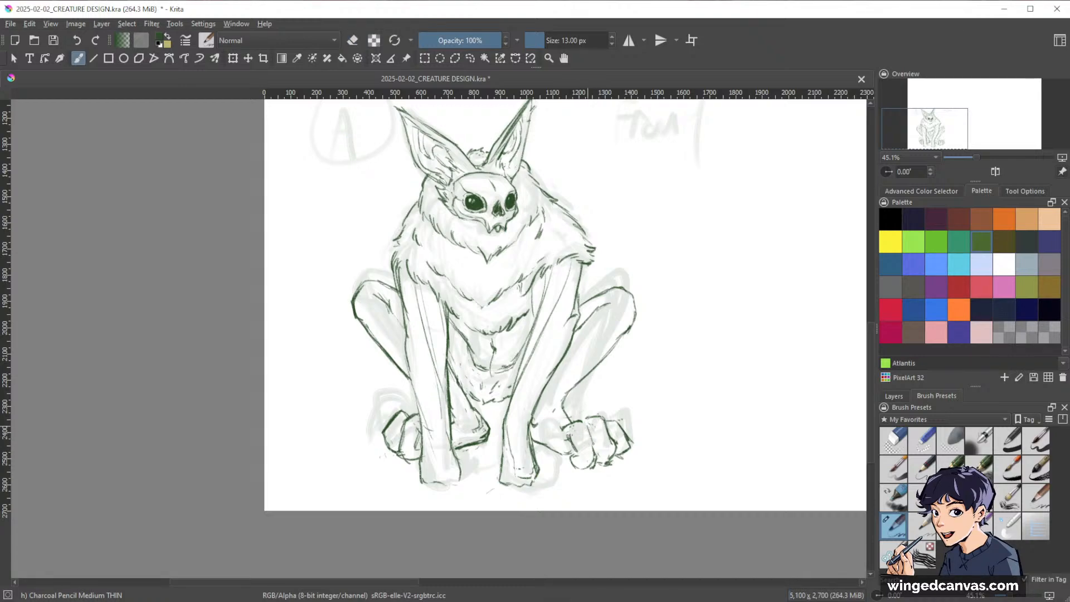
- Add short fold lines at the right rear ankle and sketch an extra outer toe on the left rear foot
key(e)
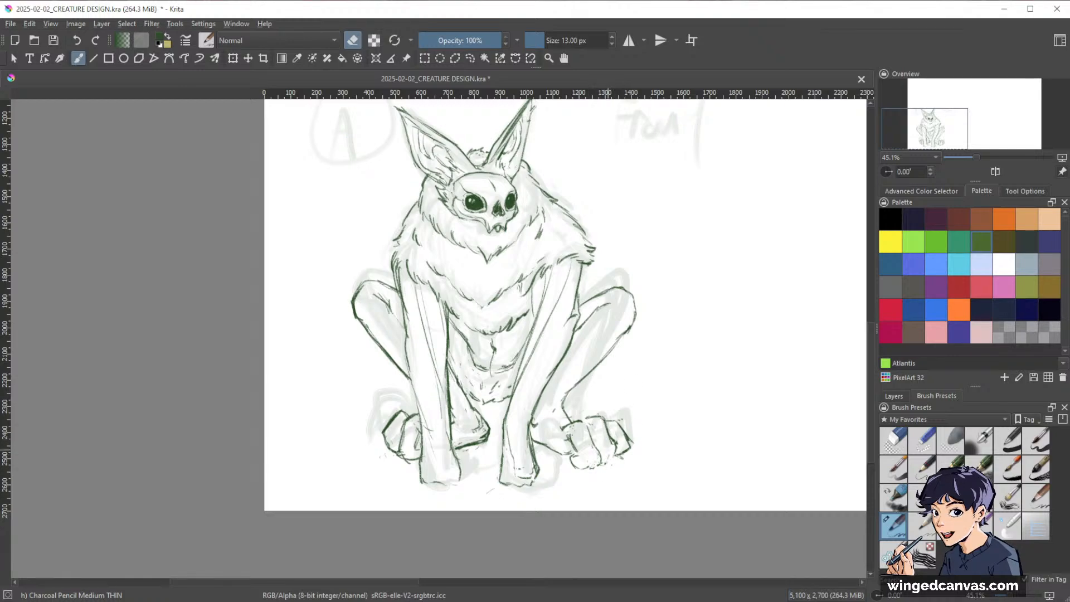
key(e)
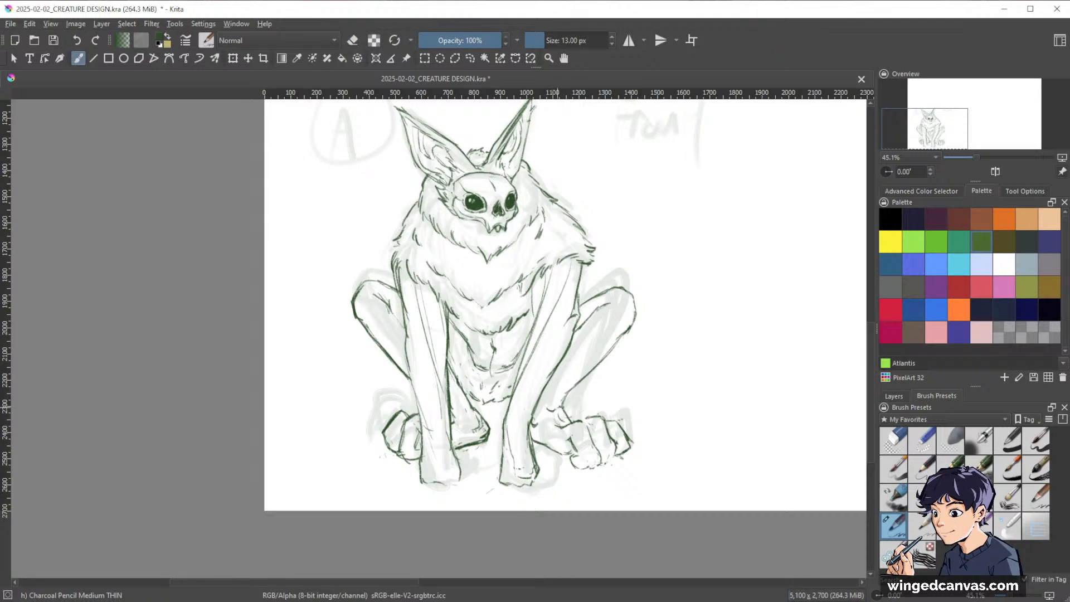
drag(615, 456, 602, 462)
drag(406, 413, 418, 413)
- Transform the creature line art, shifting it slightly up and to the left on the canvas
key(space)
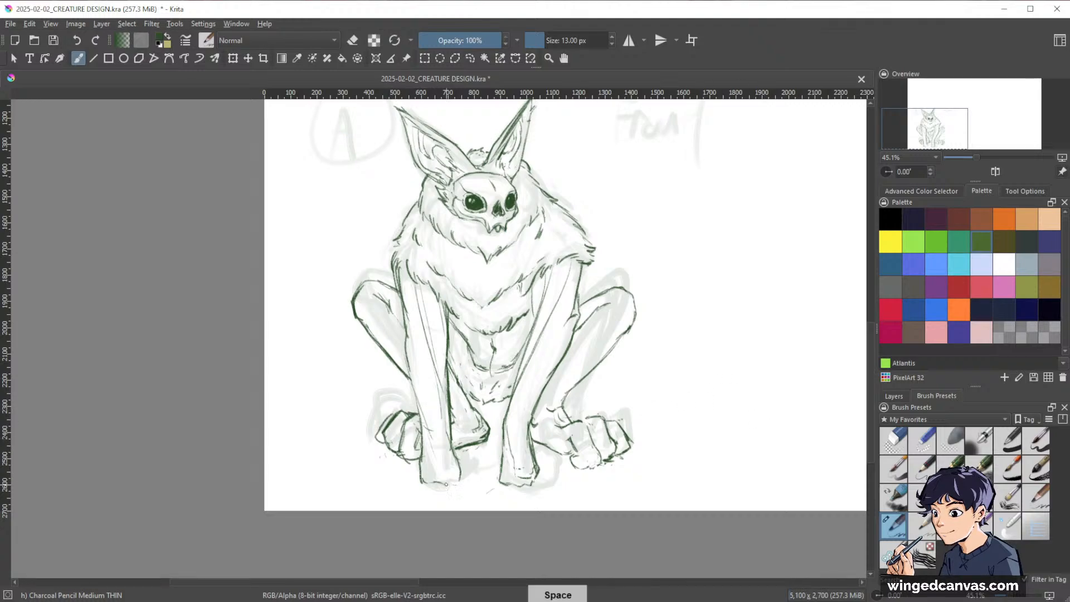
drag(797, 396, 754, 432)
drag(753, 432, 510, 477)
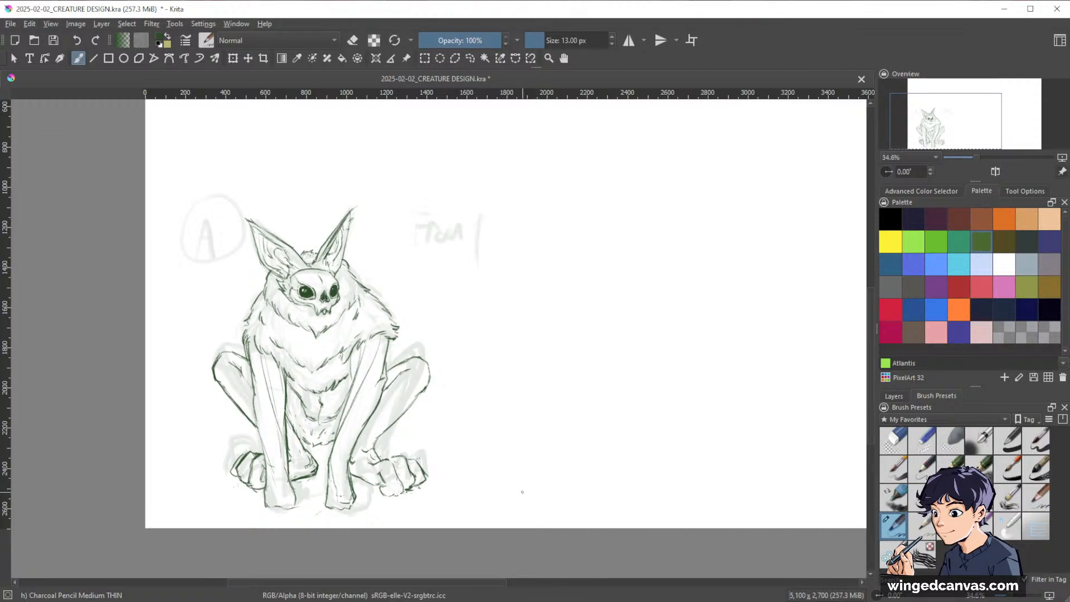
key(ctrl+t)
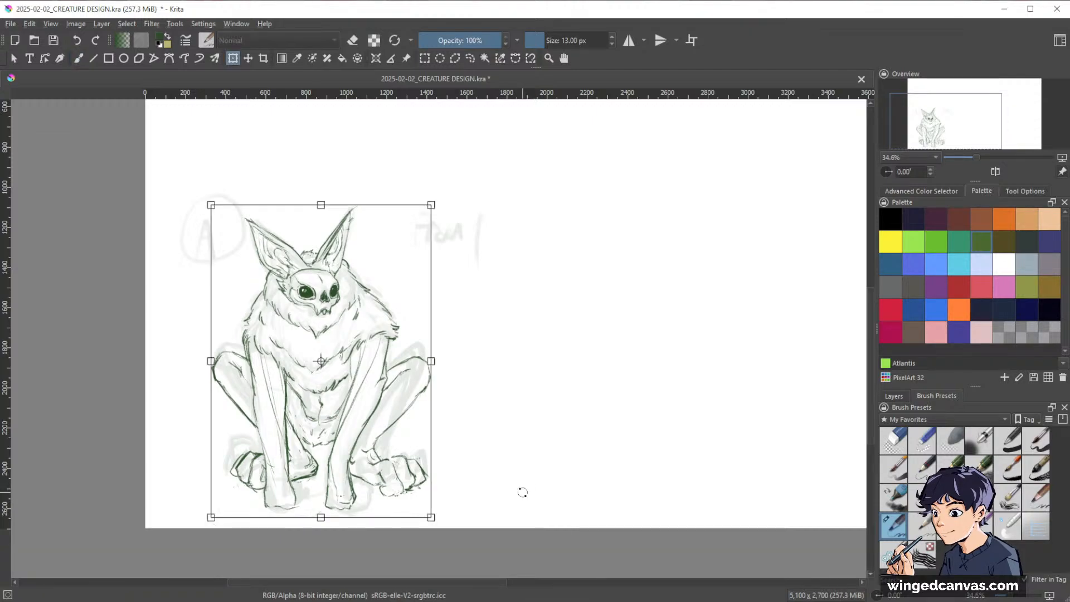
drag(384, 403, 374, 378)
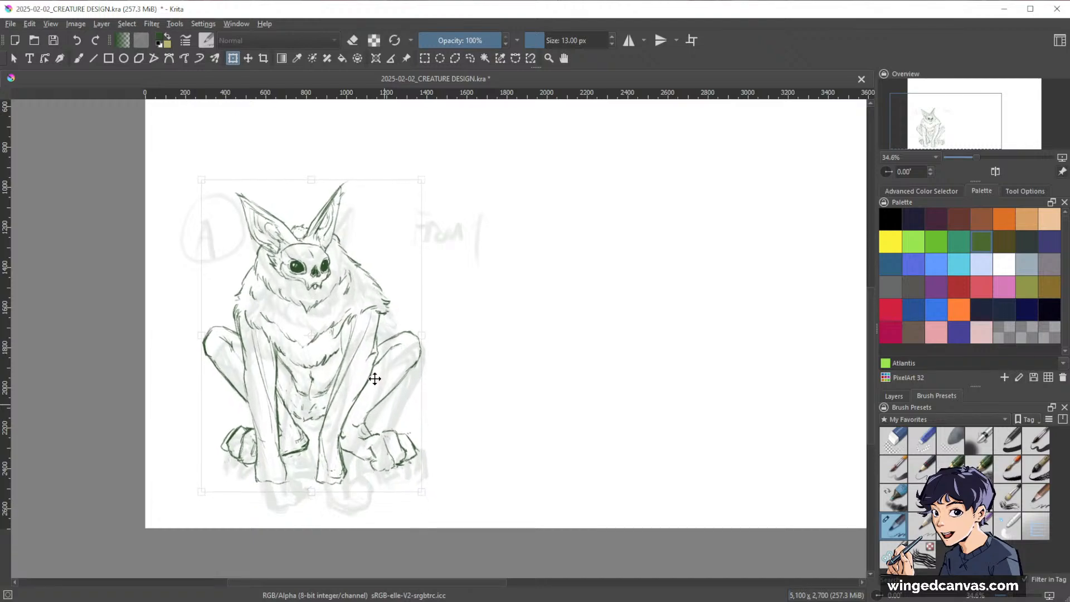
- Hide the rough sketch layer beneath Paint Layer 4, return to the brush and save the file
click(894, 396)
click(886, 475)
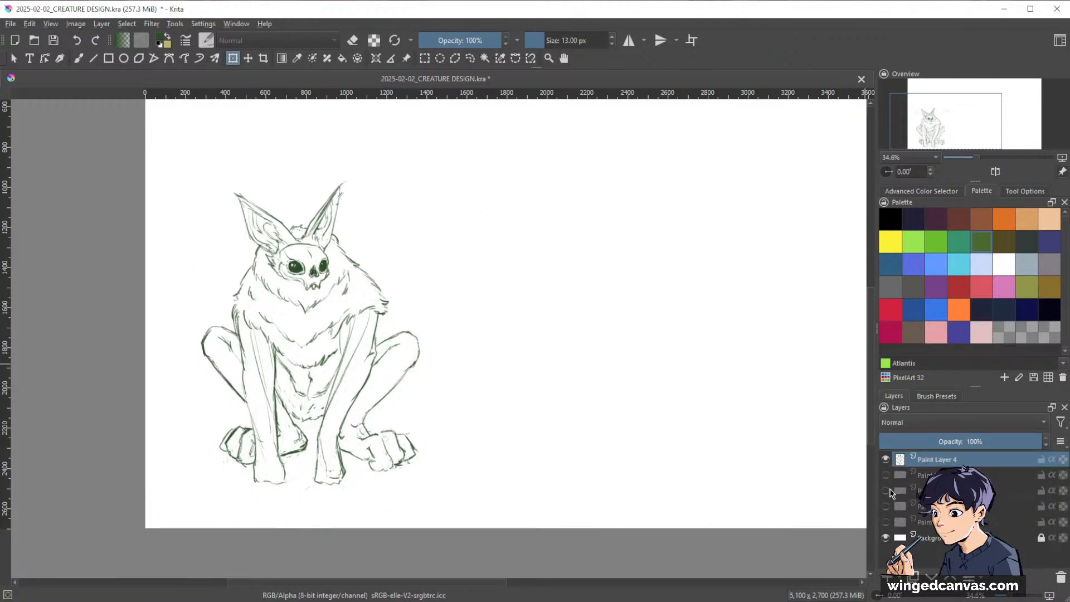
key(b)
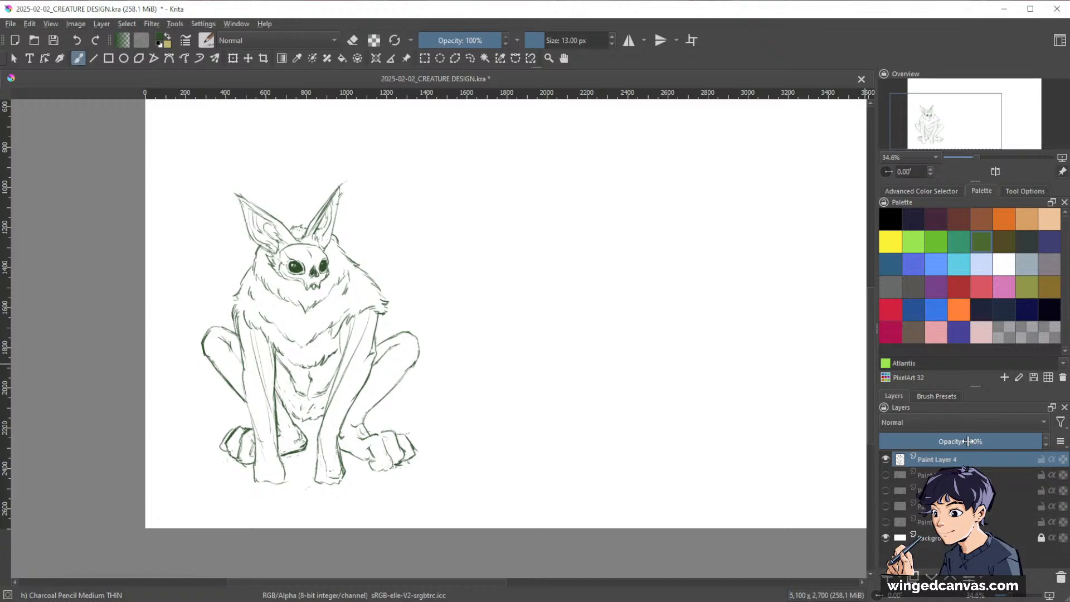
key(ctrl+s)
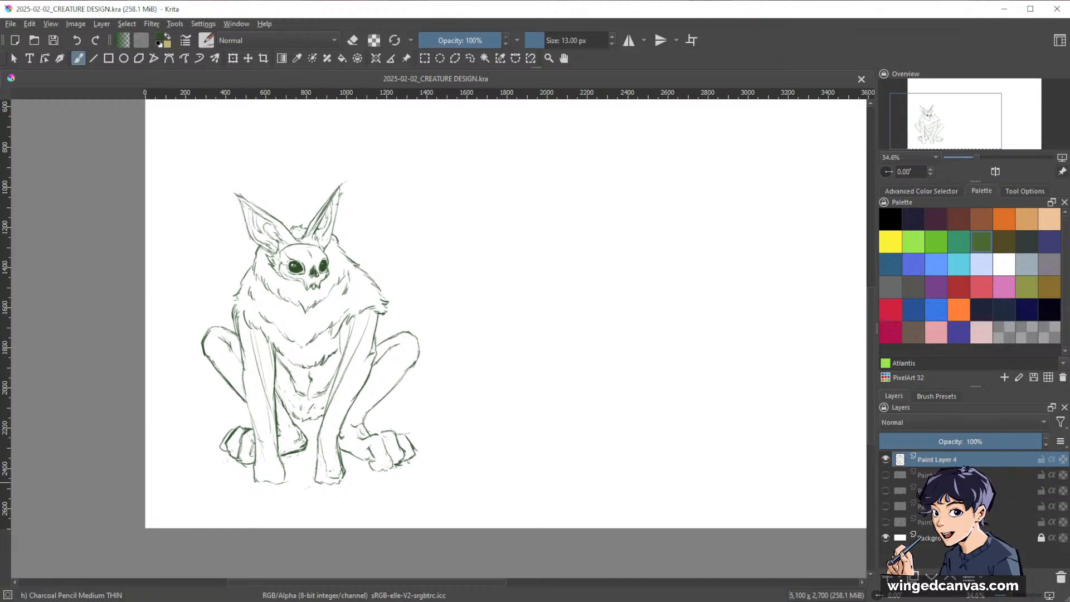
- Draw the left hand's knuckle line and its long middle finger ending in a pointed claw, erasing overlapping wrist lines
drag(642, 401, 815, 369)
drag(575, 433, 575, 421)
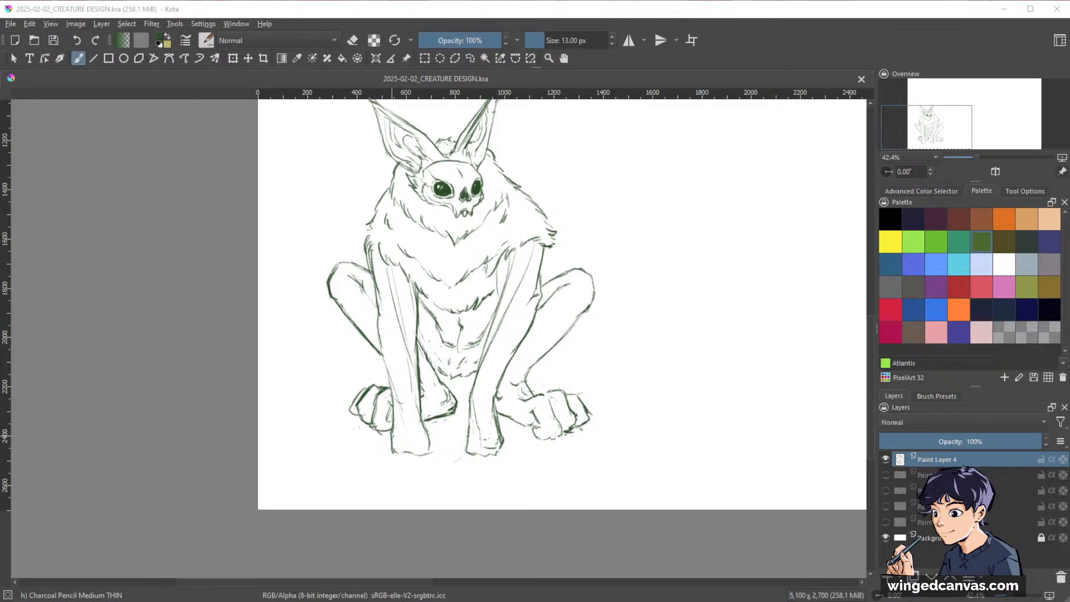
drag(391, 435, 388, 445)
key(ctrl+z)
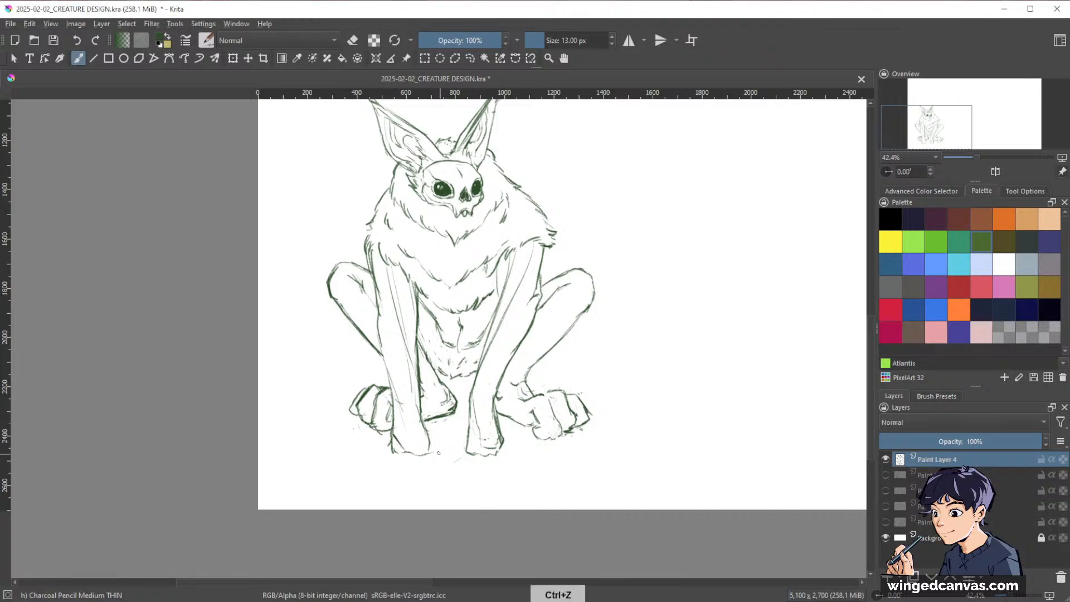
drag(393, 436, 380, 462)
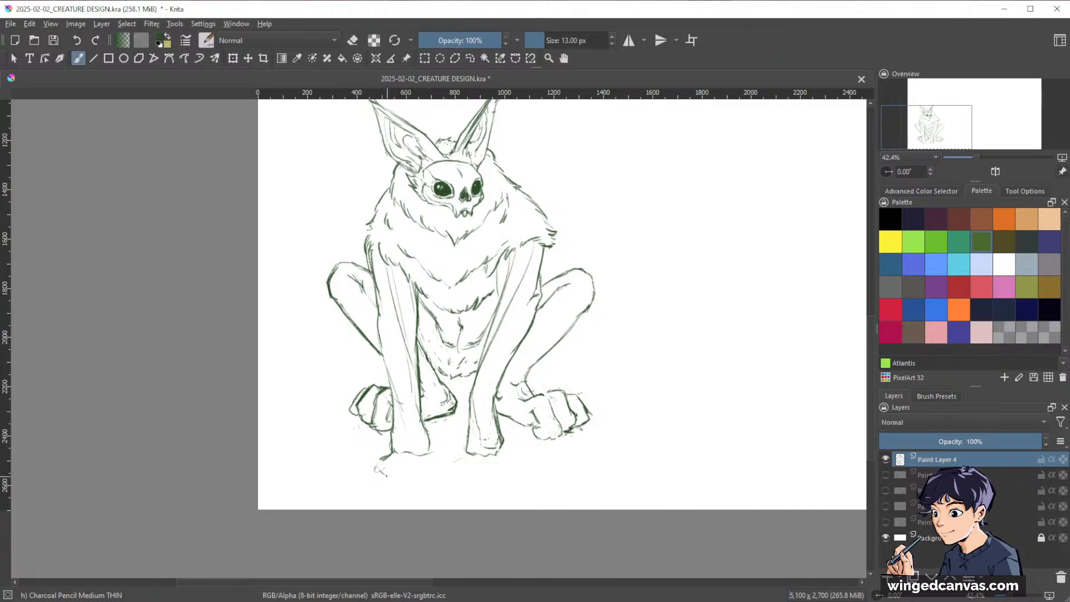
mouse_move(433, 439)
mouse_down()
mouse_move(433, 456)
mouse_move(407, 475)
mouse_move(430, 464)
mouse_move(419, 440)
mouse_move(424, 455)
mouse_up()
key(e)
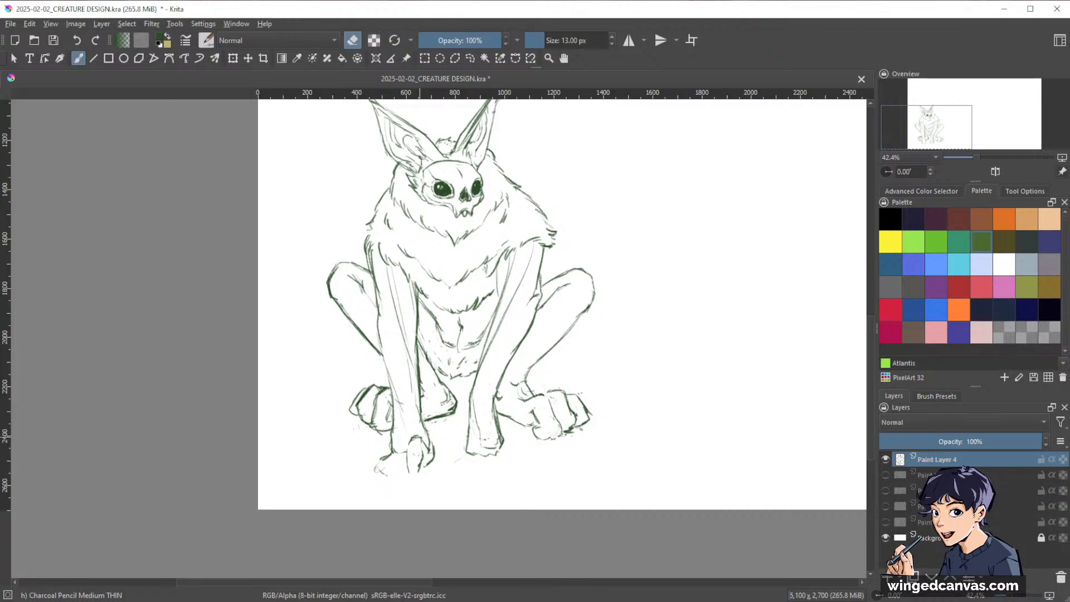
key(e)
mouse_move(412, 441)
mouse_down()
mouse_move(406, 480)
mouse_move(419, 470)
mouse_move(409, 499)
mouse_move(406, 486)
mouse_up()
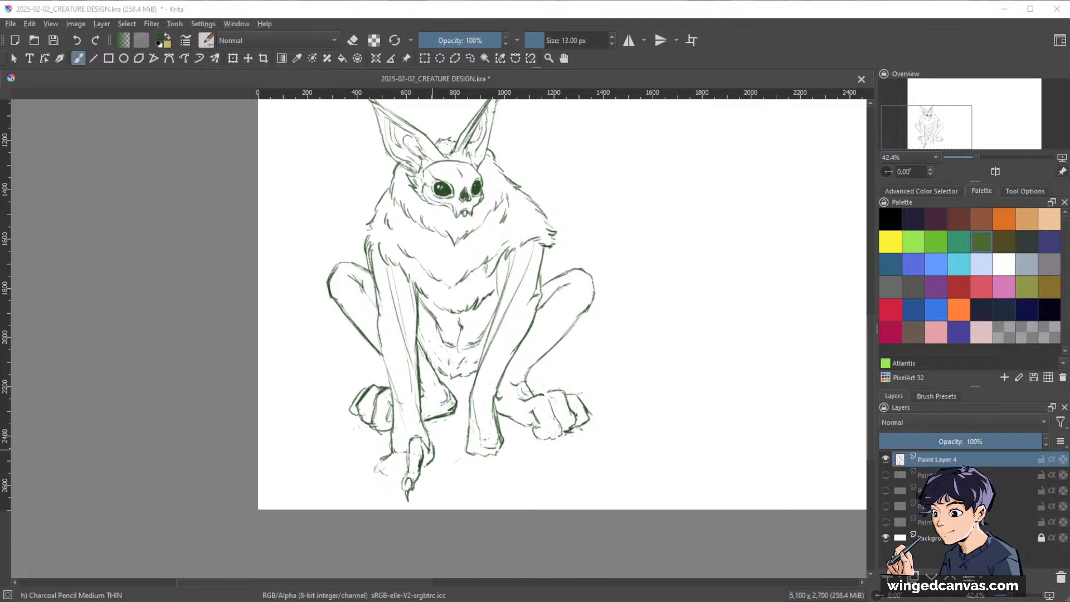
- Draw the left hand's bent inner finger with a clawed tip and erase the diagonal guide line across the hand
drag(429, 435, 446, 469)
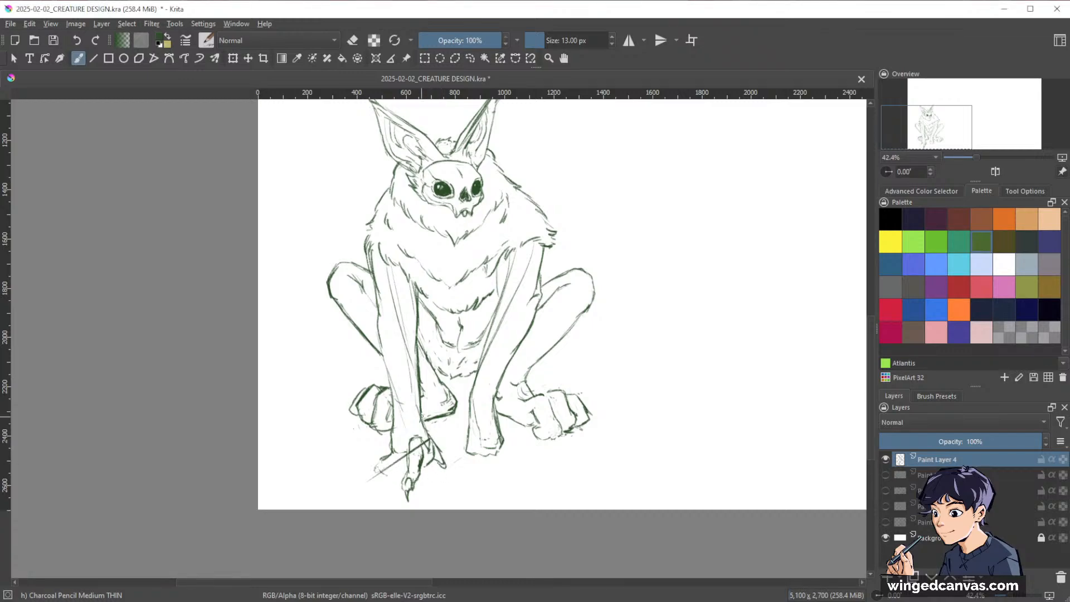
key(e)
drag(373, 480, 363, 484)
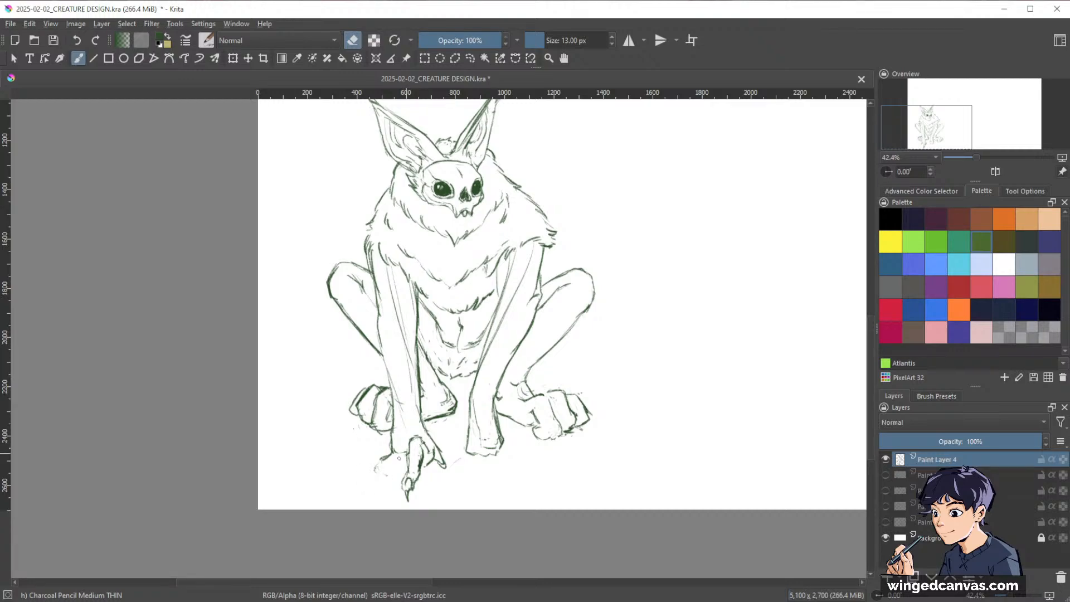
key(e)
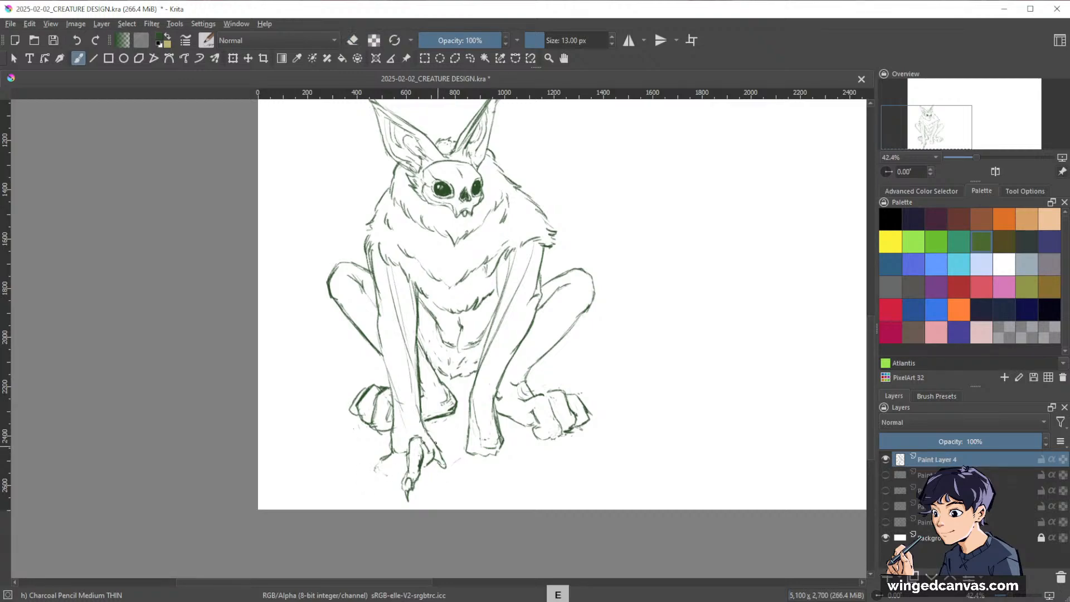
drag(443, 447, 455, 473)
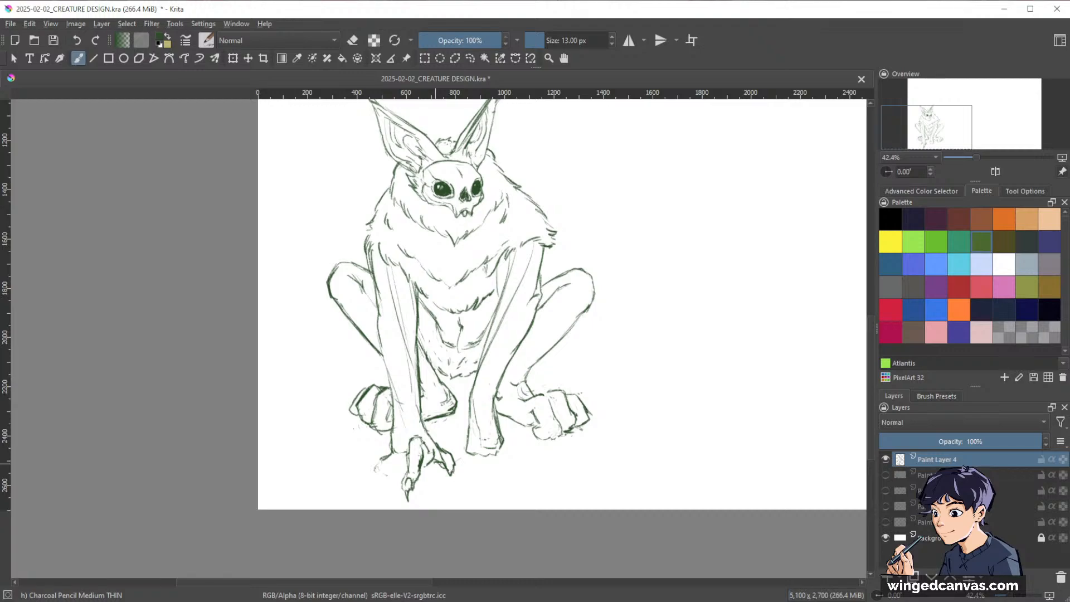
- Draw the left hand's two outer fingers with pointed claws and erase the excess lines around them
key(e)
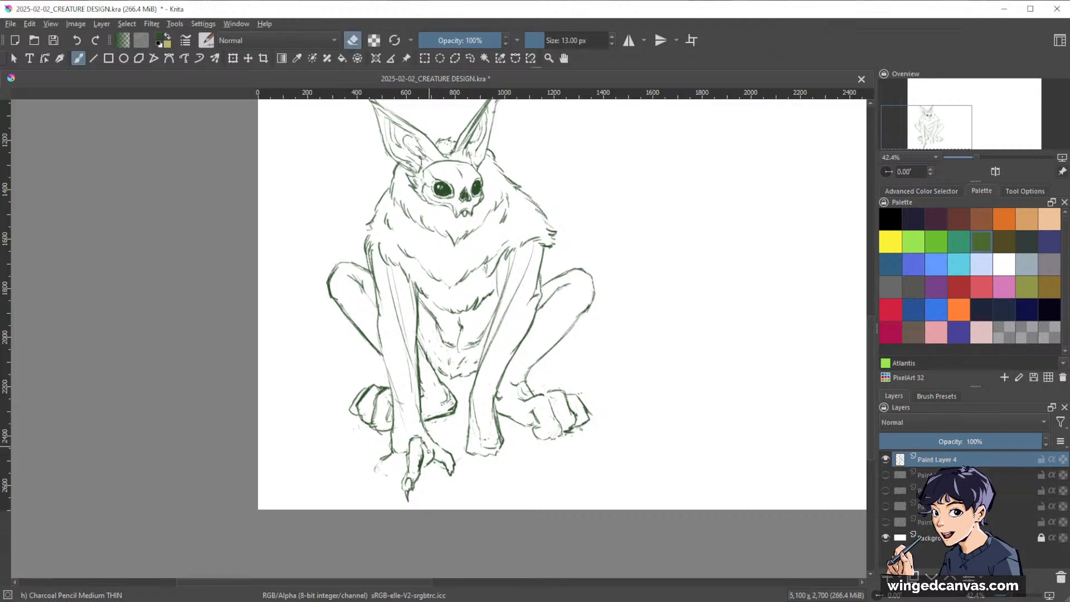
key(e)
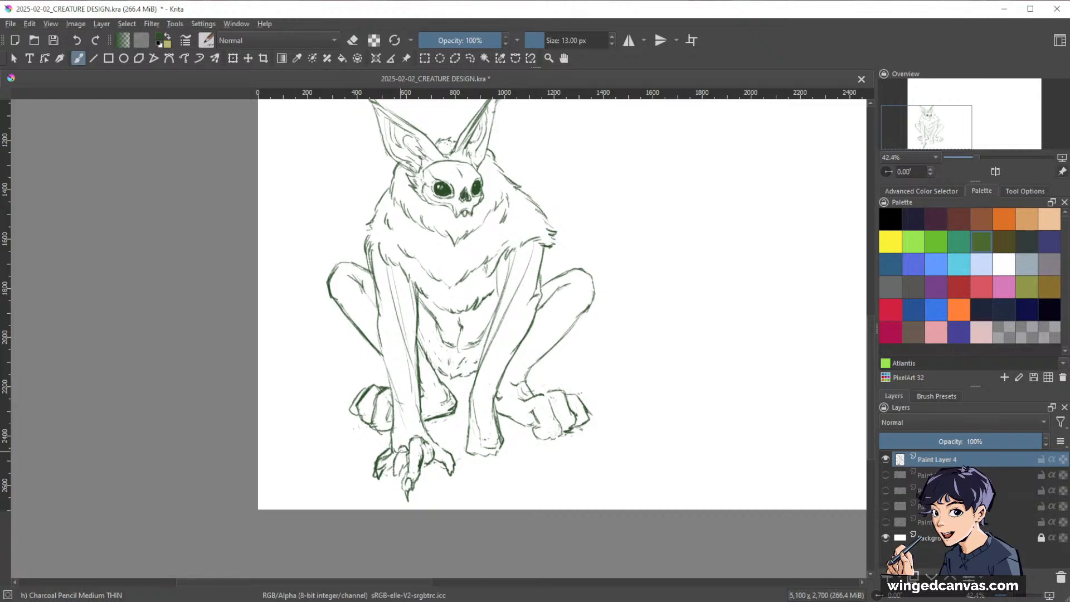
key(e)
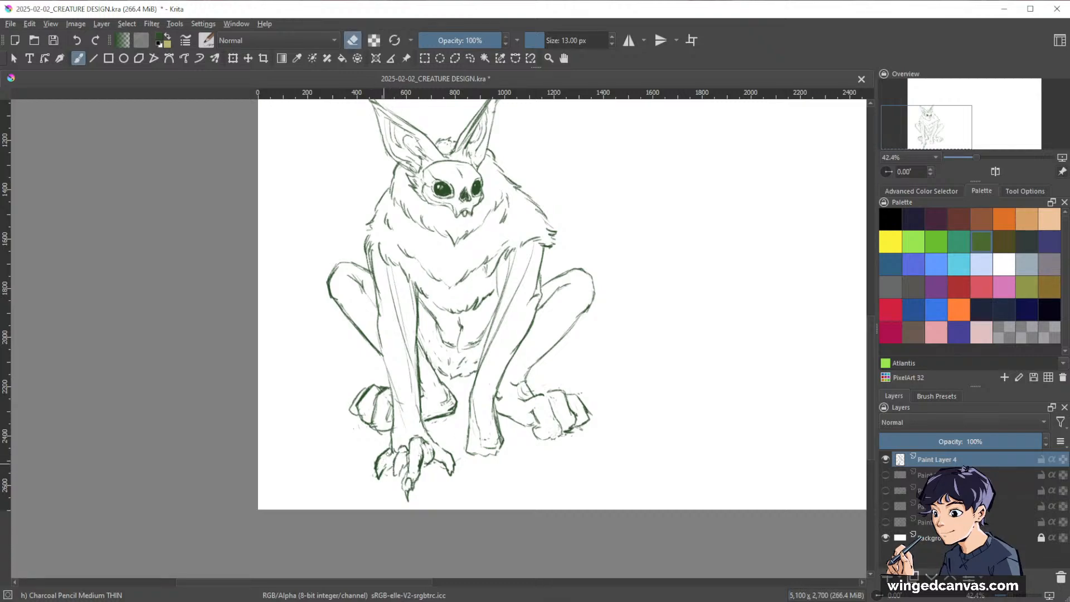
key(e)
- Draw the right hand's spreading inner edge and a long forward finger with a bent, clawed tip
drag(729, 381, 685, 356)
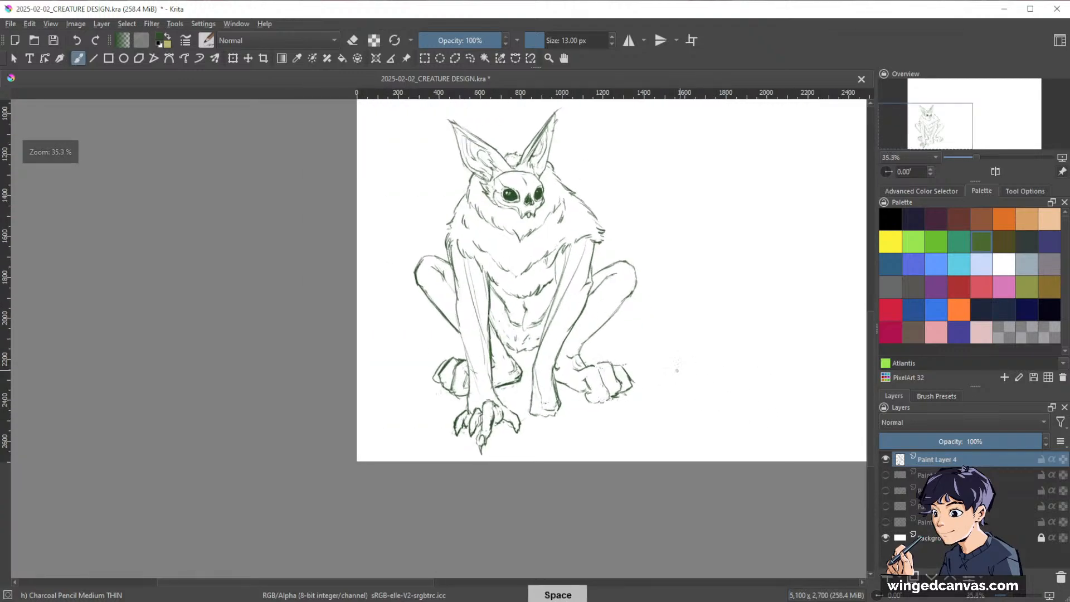
drag(613, 381, 614, 365)
drag(514, 411, 551, 475)
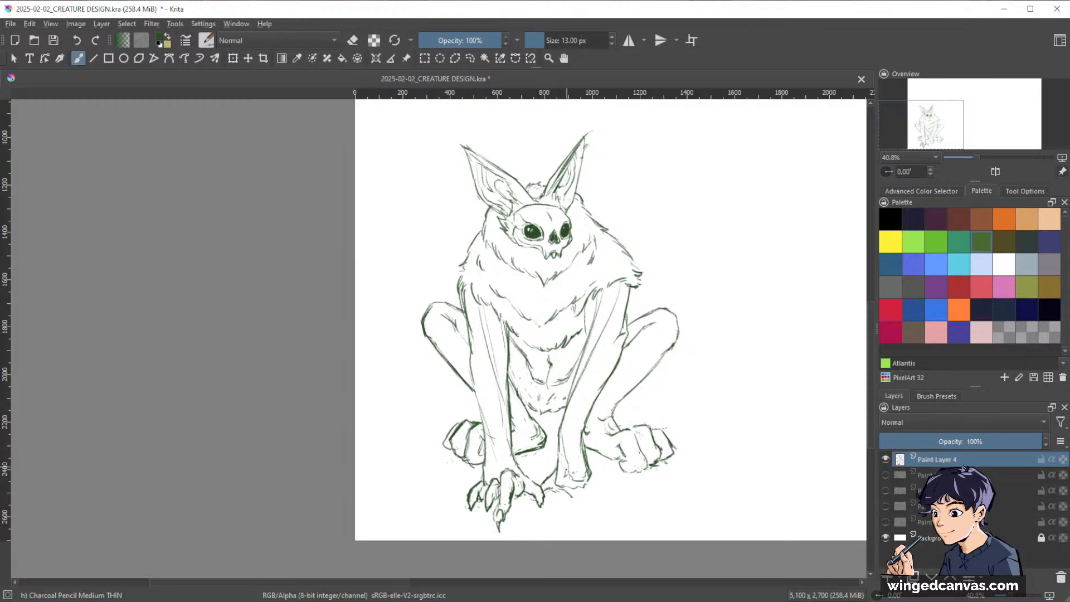
mouse_move(566, 470)
mouse_down()
mouse_move(595, 518)
mouse_move(574, 500)
mouse_up()
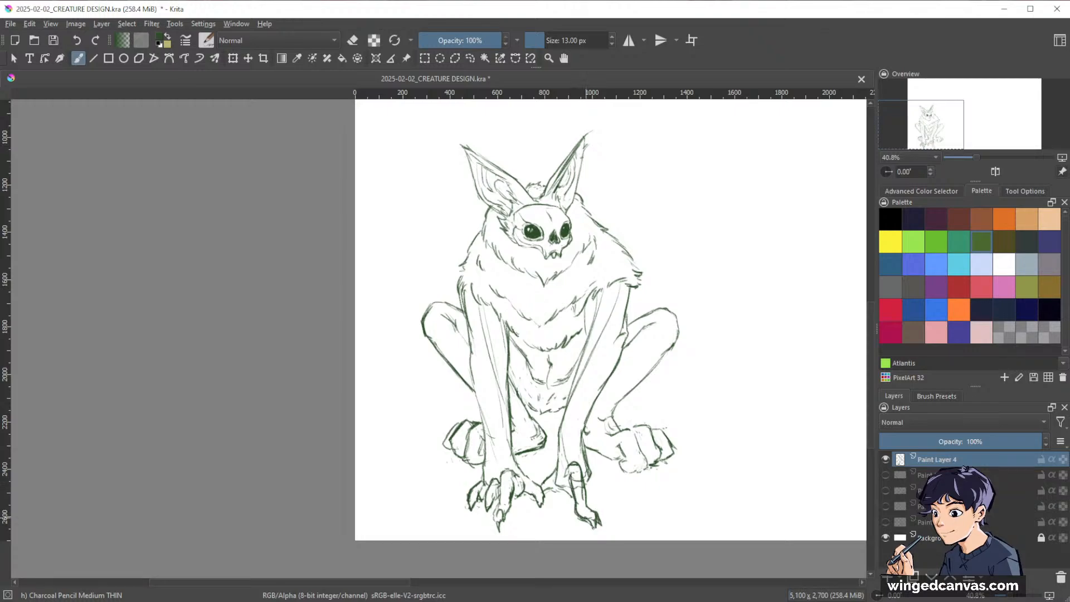
- Erase the old lines overlapping the right hand's long finger and add a short line along the hand's outer side
key(e)
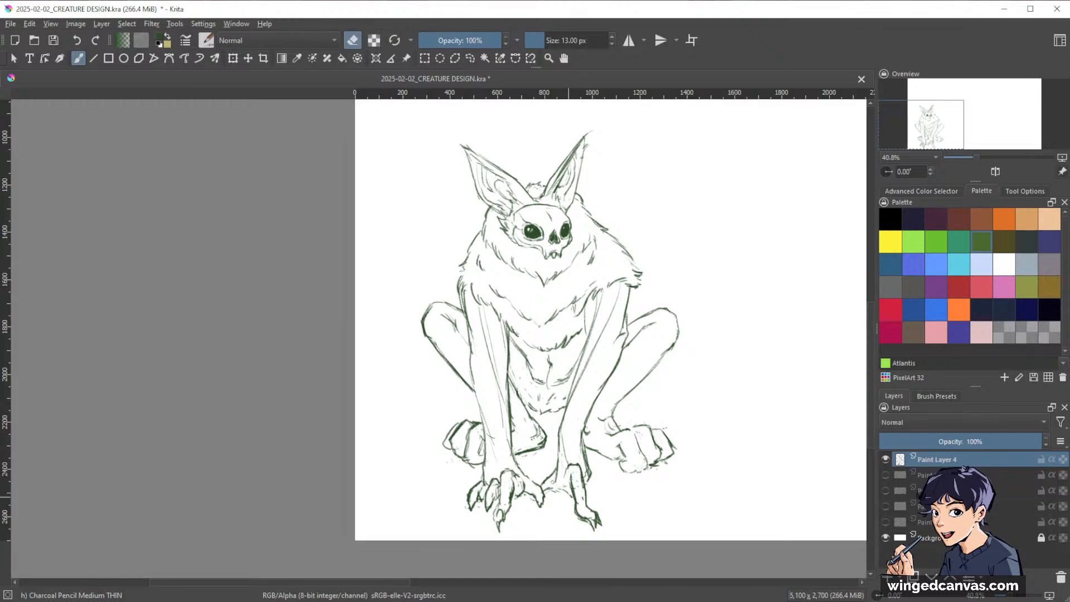
key(e)
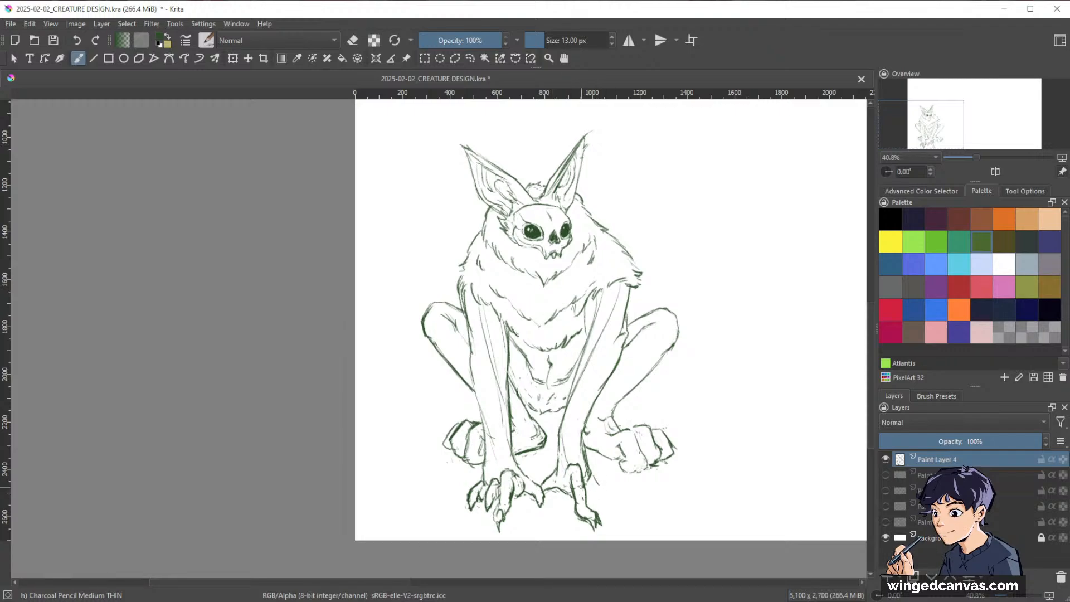
key(e)
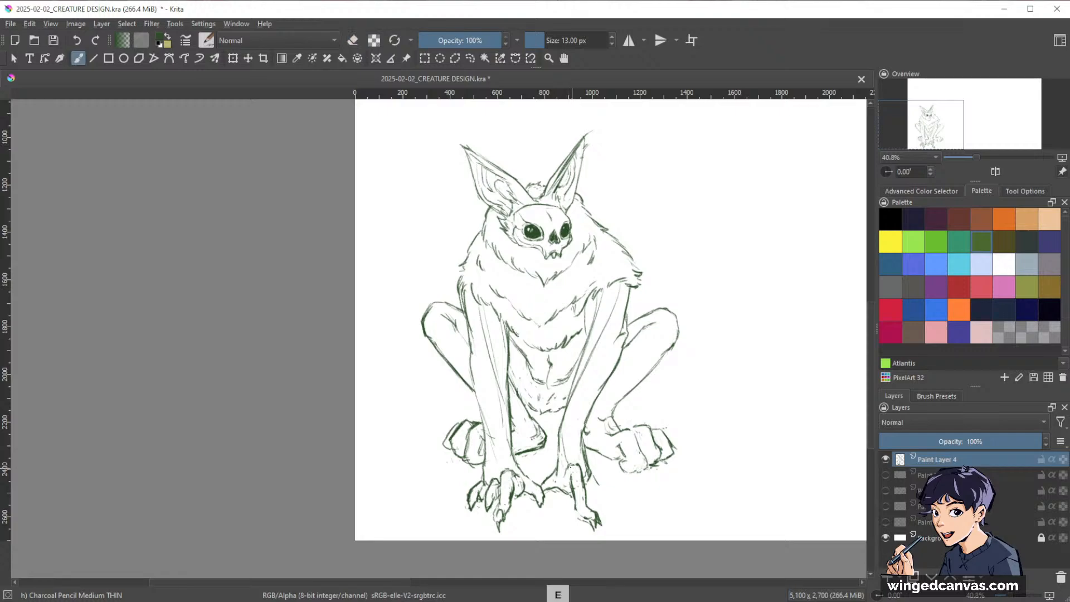
key(space)
drag(750, 418, 563, 458)
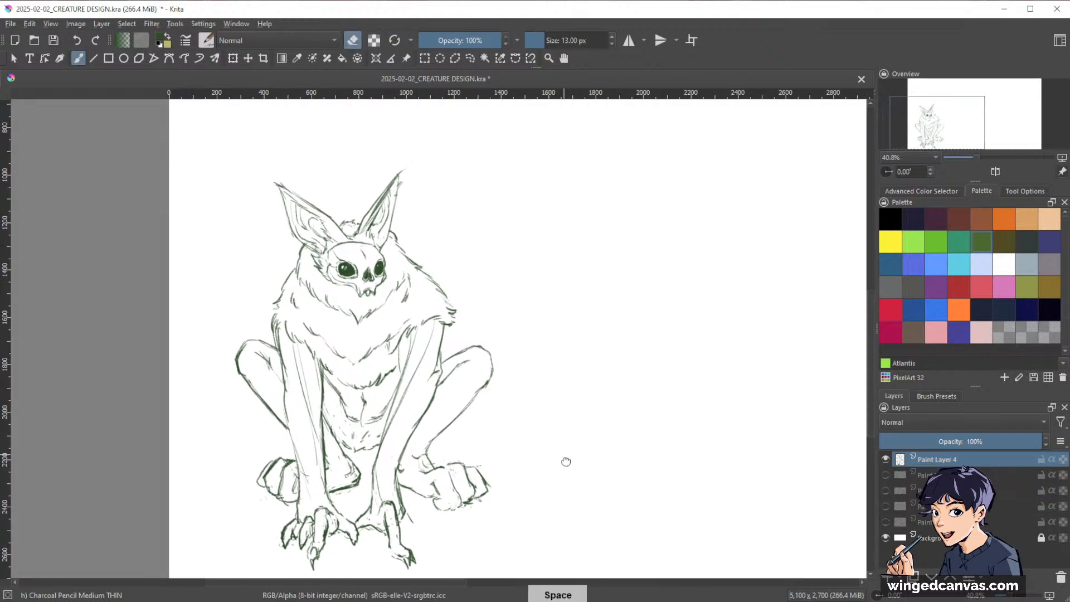
- Draw a small example of lines meeting at a T-junction in the blank area beyond the creature's left ear
key(e)
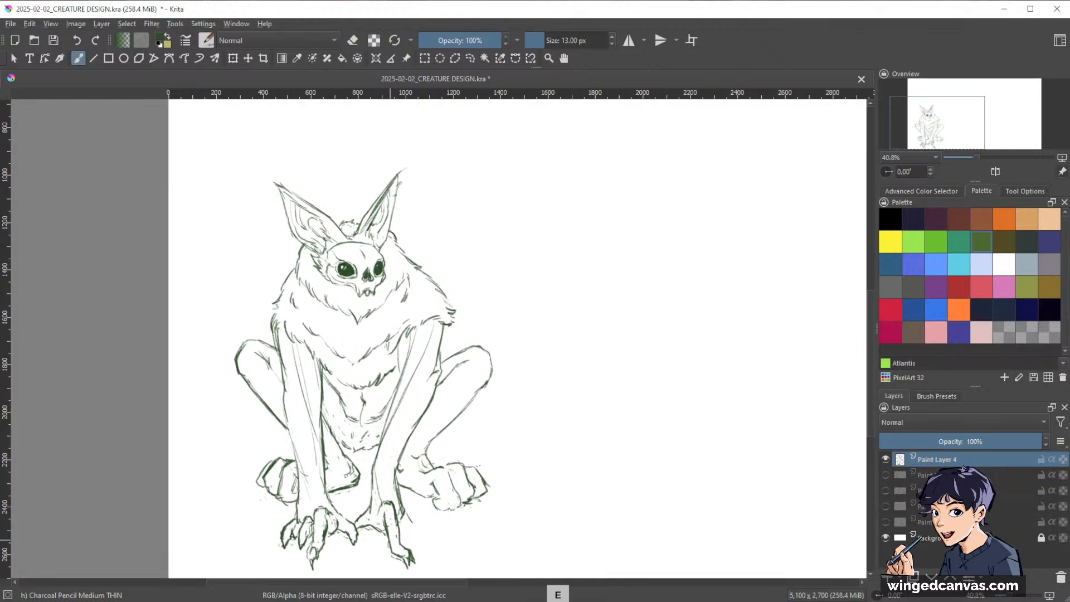
key(space)
drag(670, 434, 770, 486)
mouse_move(314, 172)
mouse_down()
mouse_move(305, 204)
mouse_move(330, 202)
mouse_up()
- Sketch the top and sides of a tilted box-like example form above the creature, with a rounded lower part beginning beneath it
key(space)
drag(677, 300, 616, 420)
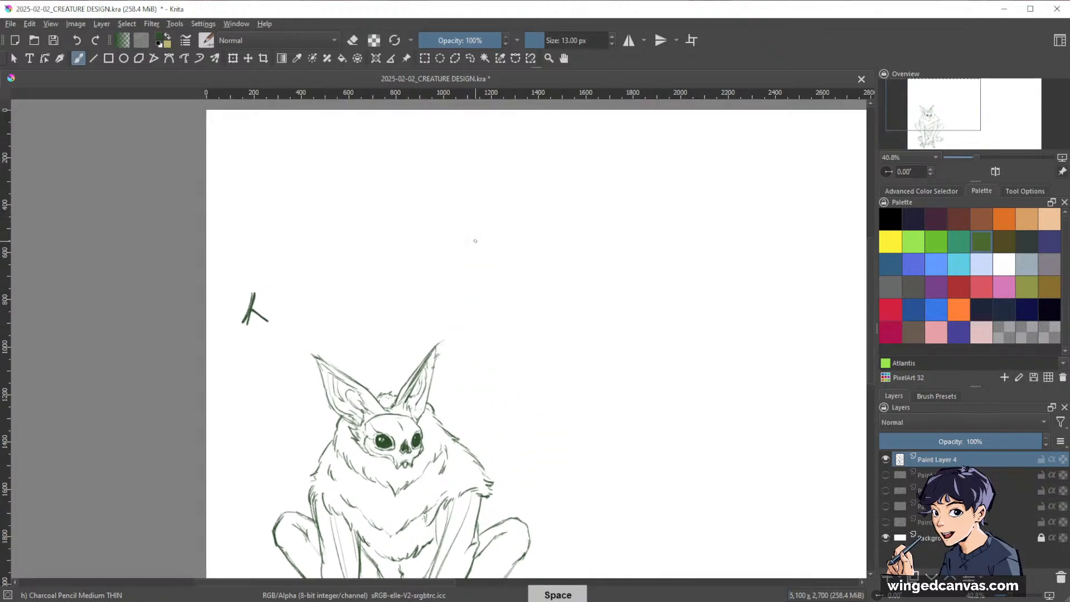
mouse_move(479, 260)
mouse_down()
mouse_move(580, 214)
mouse_move(591, 249)
mouse_move(580, 210)
mouse_move(594, 294)
mouse_up()
drag(581, 202, 596, 298)
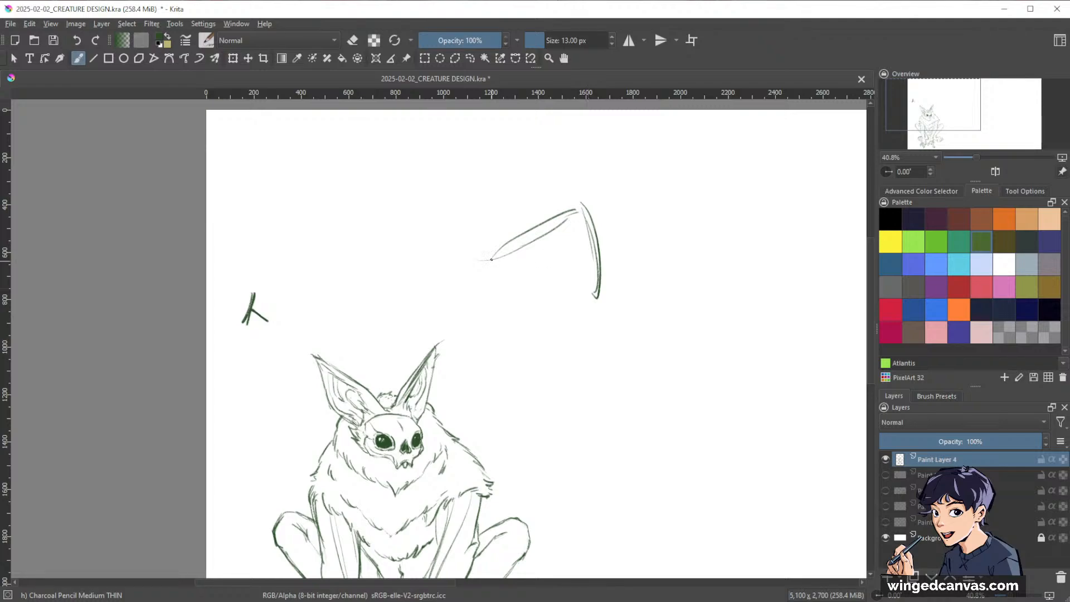
mouse_move(491, 259)
mouse_down()
mouse_move(516, 307)
mouse_move(551, 291)
mouse_move(496, 329)
mouse_move(529, 349)
mouse_up()
drag(599, 245, 607, 319)
drag(600, 275, 603, 331)
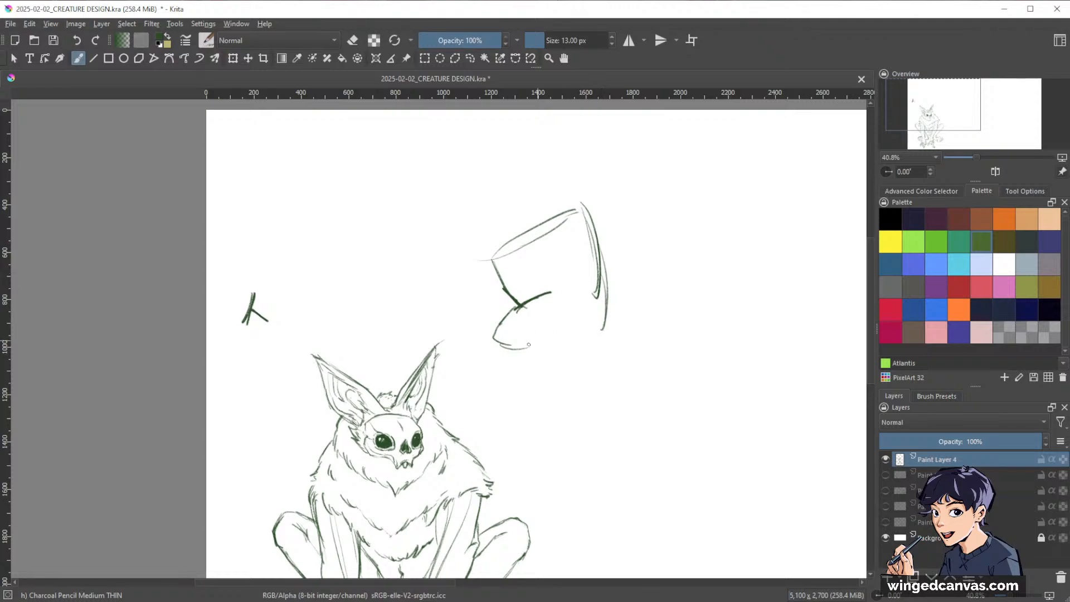
- Close the example form's rounded base, add curved contour lines through it and trim the overshooting line where the two parts meet
drag(513, 350, 592, 331)
mouse_move(538, 227)
mouse_down()
mouse_move(550, 293)
mouse_move(543, 350)
mouse_up()
drag(553, 292, 575, 287)
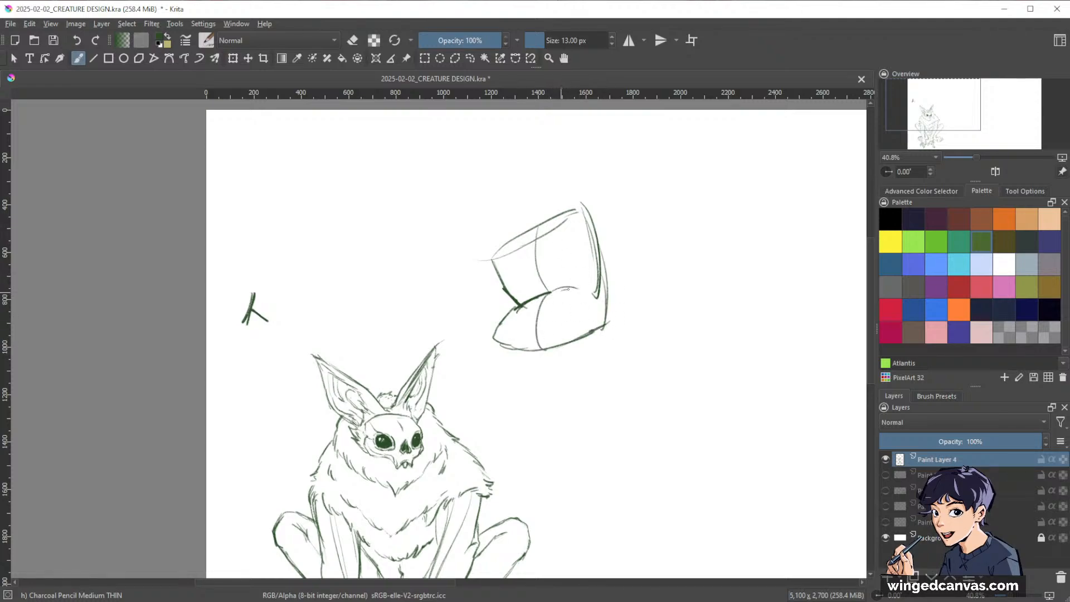
key(e)
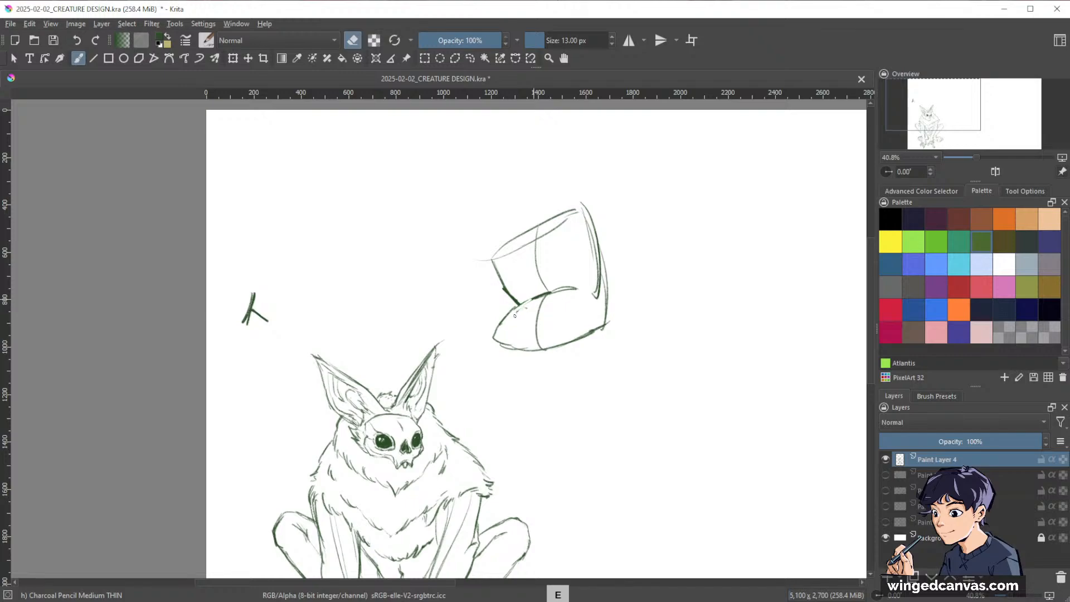
key(e)
- Sketch a second example form beside the first, with an arched top, a curved outer side and a bent lower part
key(space)
drag(736, 359, 599, 425)
mouse_move(528, 277)
mouse_down()
mouse_move(613, 258)
mouse_move(637, 320)
mouse_move(630, 341)
mouse_move(539, 325)
mouse_move(550, 341)
mouse_up()
drag(533, 304, 550, 340)
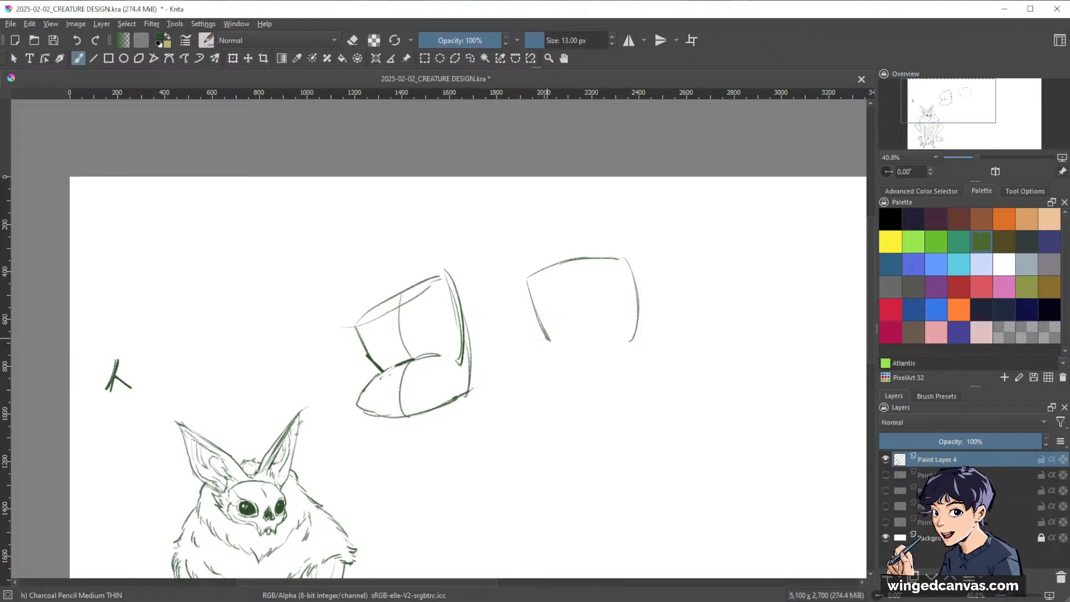
mouse_move(543, 330)
mouse_down()
mouse_move(518, 363)
mouse_move(609, 372)
mouse_up()
drag(639, 317, 608, 378)
drag(632, 343, 577, 386)
- Add the second form's curved contour lines and redraw its pinched side so the lines meet at a T-junction
mouse_move(542, 328)
mouse_down()
mouse_move(516, 389)
mouse_move(621, 373)
mouse_up()
mouse_move(586, 260)
mouse_down()
mouse_move(603, 295)
mouse_move(574, 386)
mouse_up()
mouse_move(545, 333)
mouse_down()
mouse_move(513, 379)
mouse_move(526, 348)
mouse_move(517, 377)
mouse_up()
key(e)
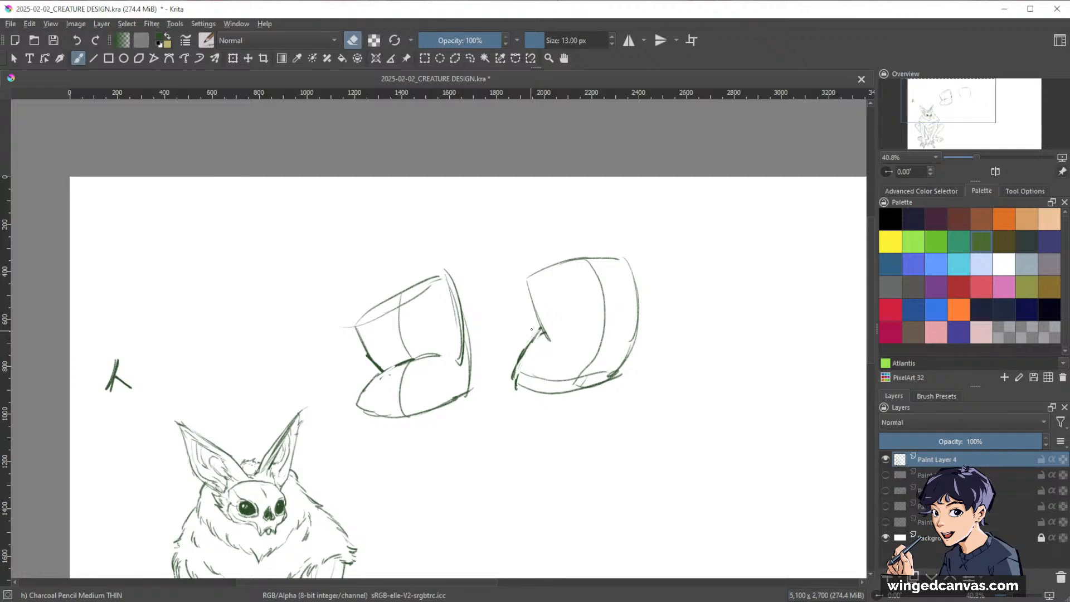
drag(534, 341, 514, 372)
key(e)
drag(544, 332, 530, 387)
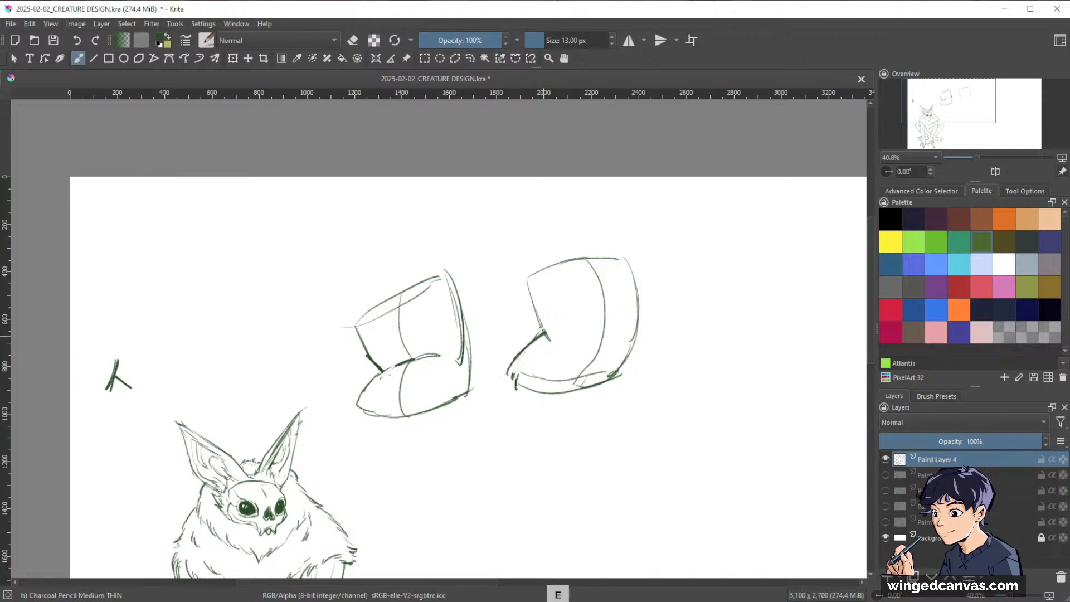
drag(546, 332, 557, 343)
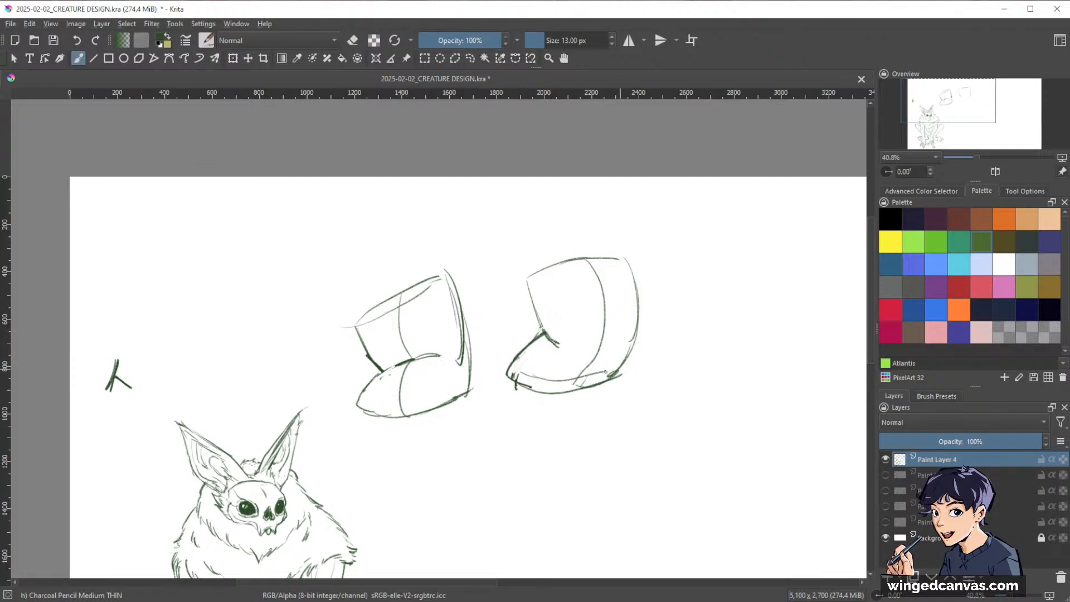
- Mark the T-junctions on both example forms with Mandy red strokes using a 38 px brush
key(e)
drag(698, 384, 721, 289)
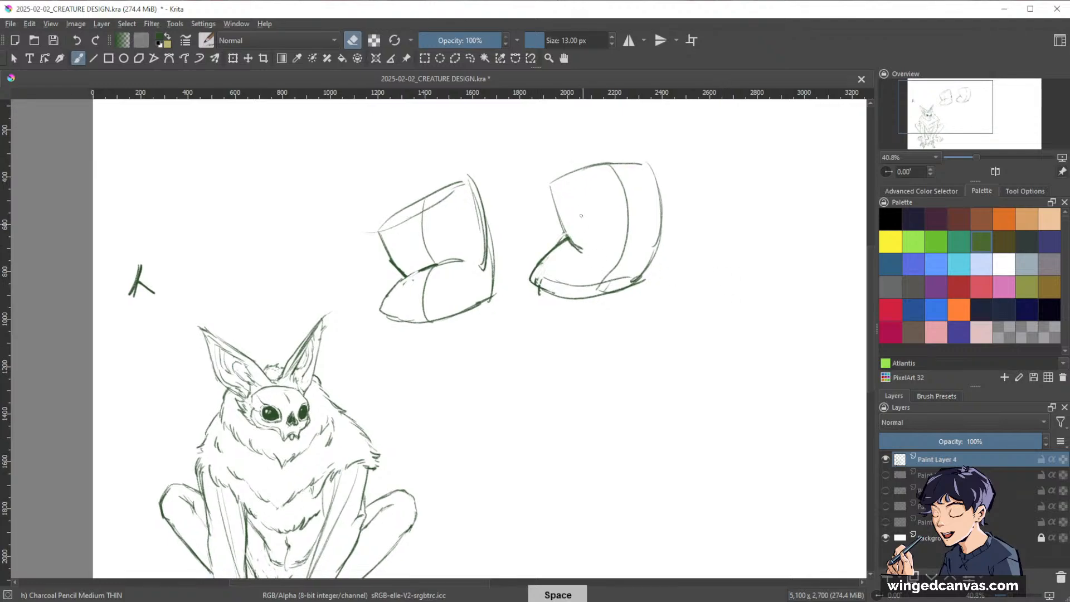
mouse_move(564, 228)
mouse_down()
mouse_move(583, 254)
mouse_move(575, 245)
mouse_up()
key(e)
click(957, 289)
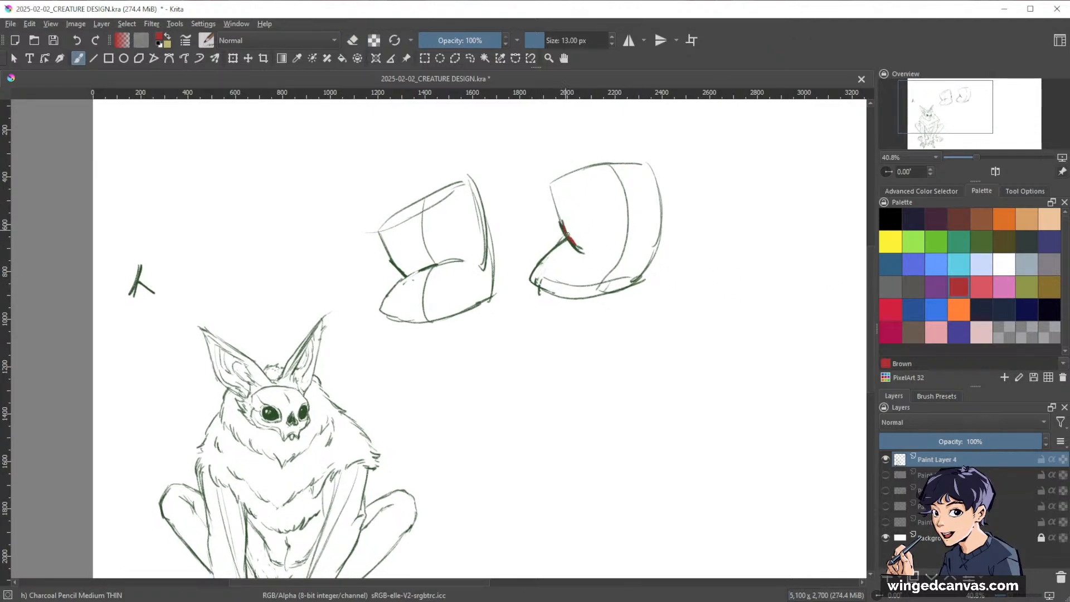
click(985, 286)
key(bracketright)
key(bracketright)
key(bracketright)
key(bracketright)
key(bracketright)
key(bracketright)
key(bracketright)
key(bracketright)
key(bracketright)
key(bracketright)
key(bracketright)
key(bracketright)
key(bracketright)
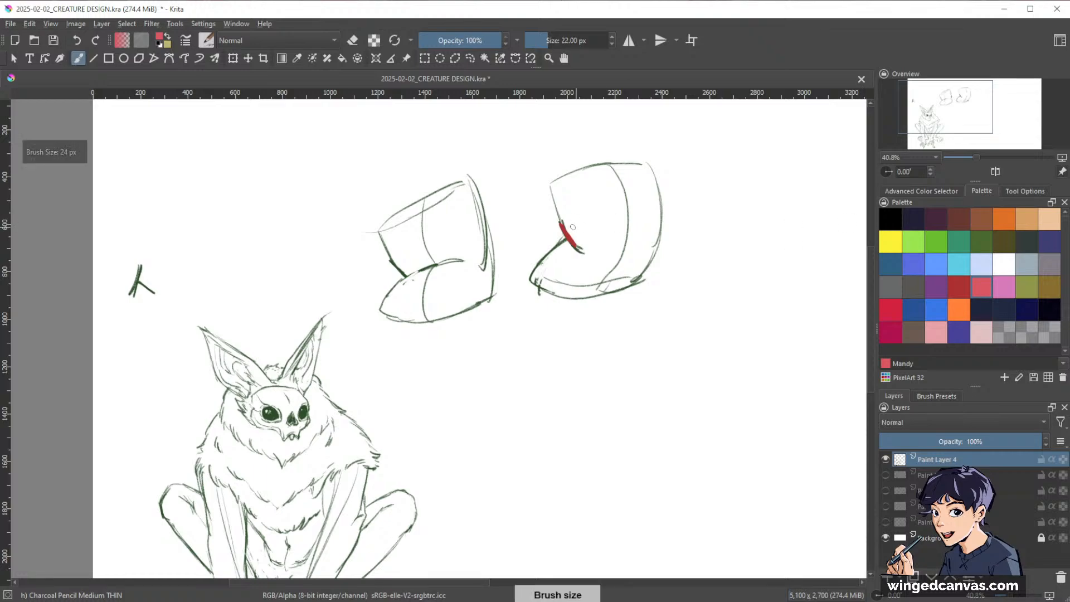
mouse_move(563, 226)
mouse_down()
mouse_move(572, 243)
mouse_move(538, 260)
mouse_up()
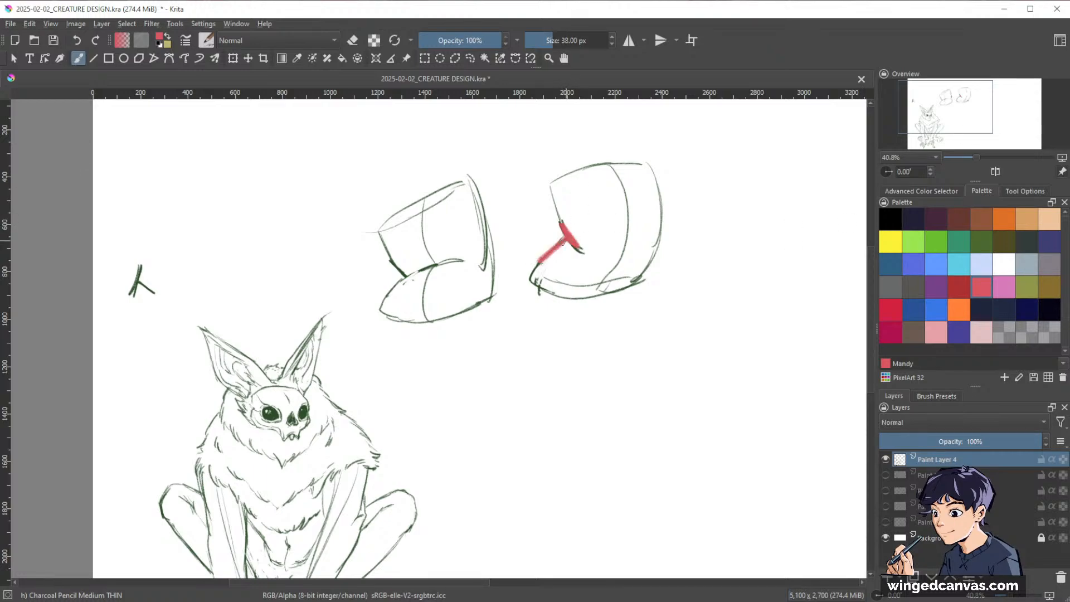
mouse_move(390, 259)
mouse_down()
mouse_move(404, 275)
mouse_move(417, 271)
mouse_up()
- Reduce the brush size to 12 px and add a new paint layer above the creature's line art
key(space)
drag(564, 439, 709, 278)
drag(626, 387, 732, 277)
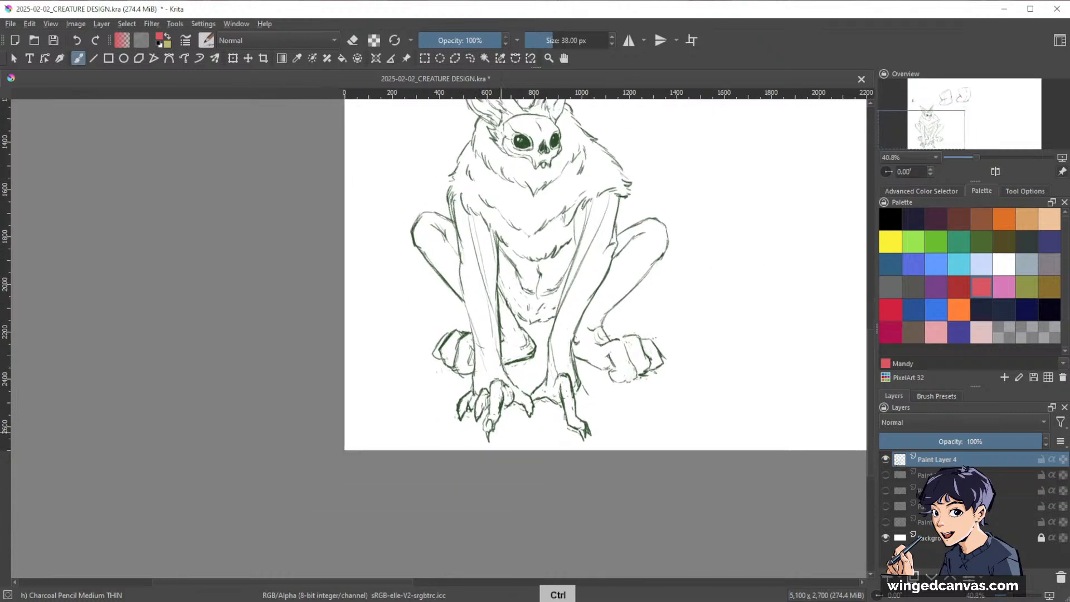
key(ctrl+space)
mouse_move(516, 420)
mouse_down()
mouse_move(521, 323)
mouse_move(502, 344)
mouse_move(493, 402)
mouse_up()
key(space)
key(bracketleft)
key(bracketleft)
key(bracketleft)
key(bracketleft)
key(bracketleft)
key(bracketleft)
key(bracketleft)
key(bracketleft)
key(bracketleft)
key(bracketleft)
key(bracketleft)
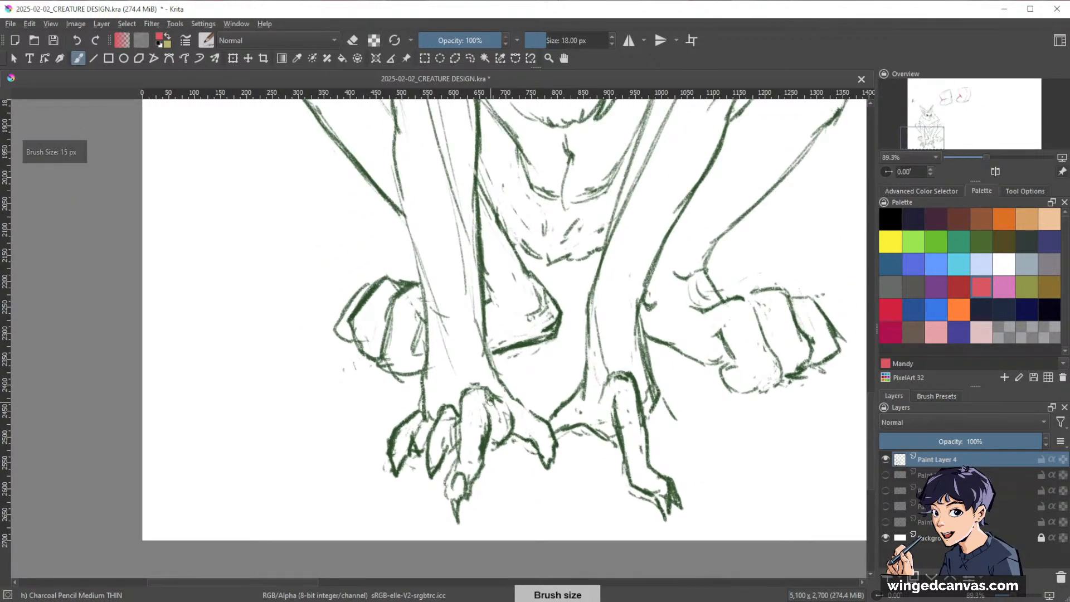
key(Insert)
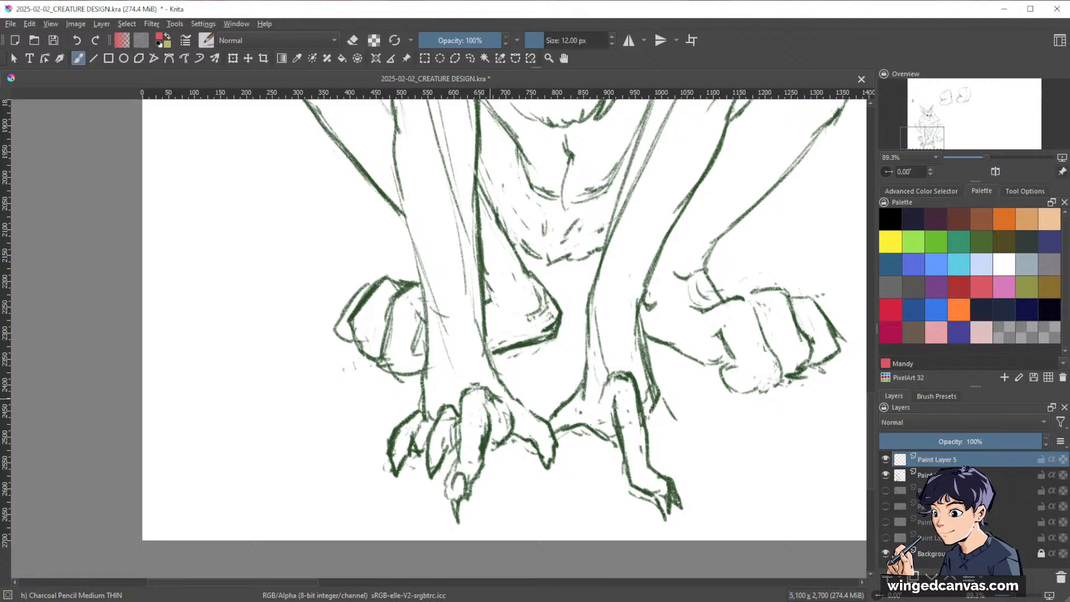
- Mark the T-junctions between the left hand's fingers with short red strokes on the new layer
mouse_move(490, 417)
mouse_down()
mouse_move(484, 443)
mouse_move(504, 442)
mouse_up()
mouse_move(413, 430)
mouse_down()
mouse_move(405, 461)
mouse_move(461, 443)
mouse_up()
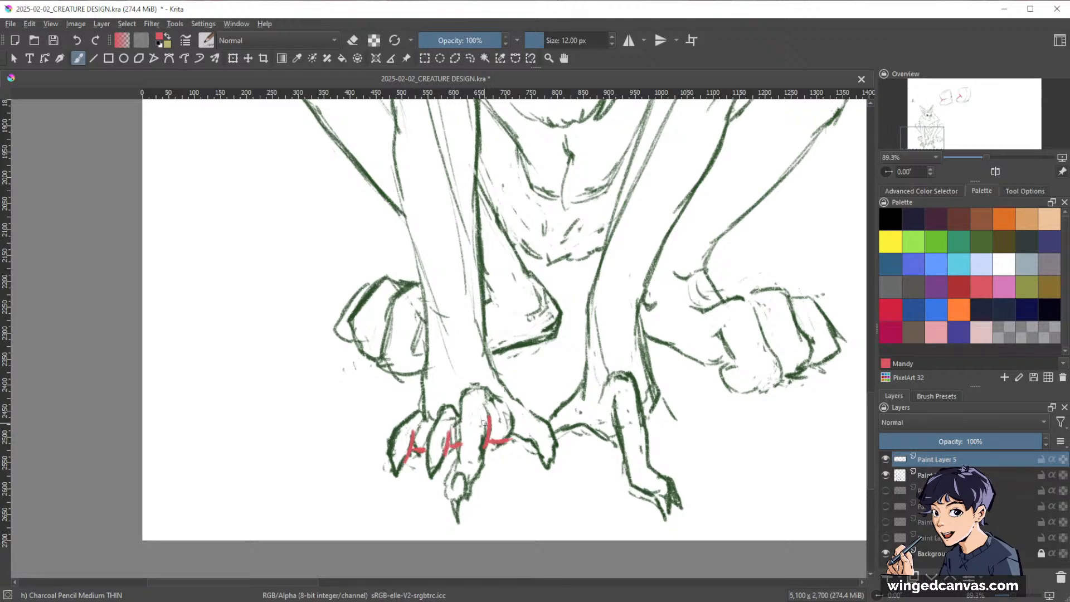
drag(730, 412, 705, 402)
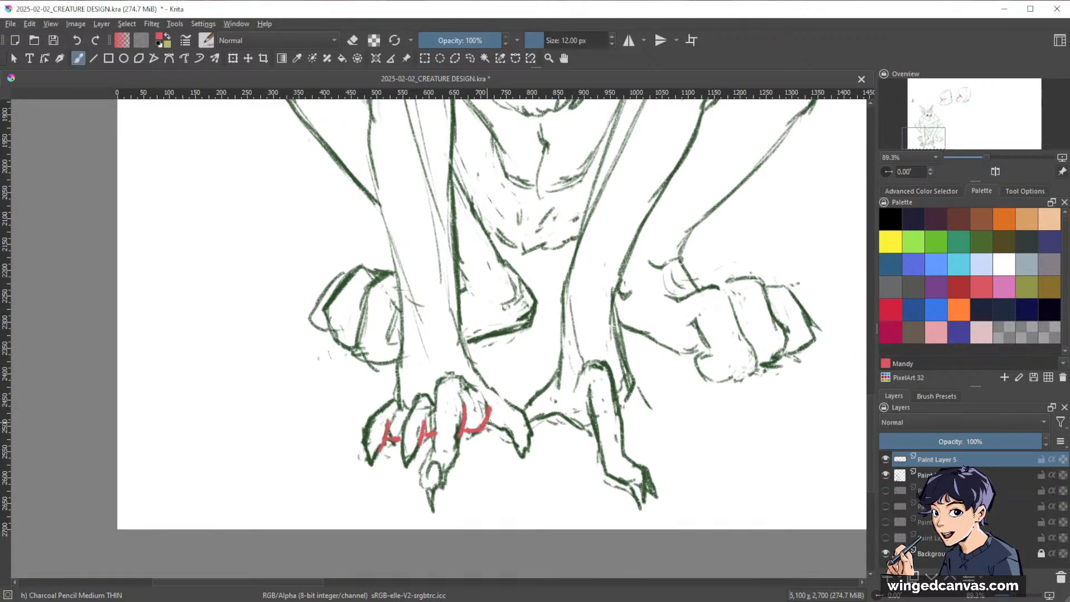
- Mark the line overlaps on the right hand's long finger and wrist and on the right rear foot with red strokes
drag(589, 388, 600, 444)
drag(582, 368, 574, 391)
drag(561, 358, 556, 388)
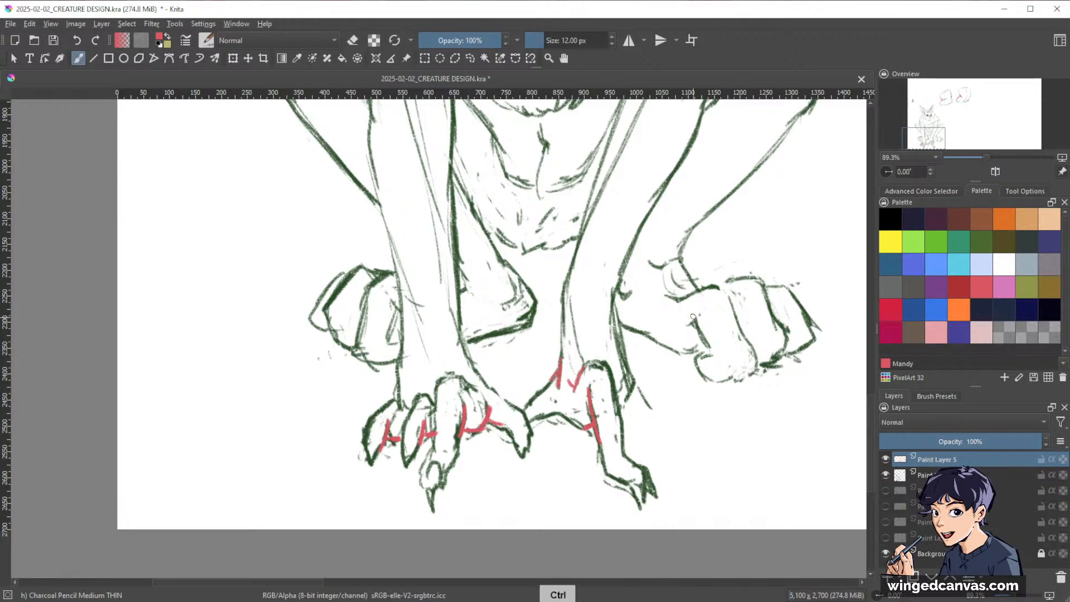
mouse_move(701, 311)
mouse_down()
mouse_move(689, 324)
mouse_move(704, 341)
mouse_up()
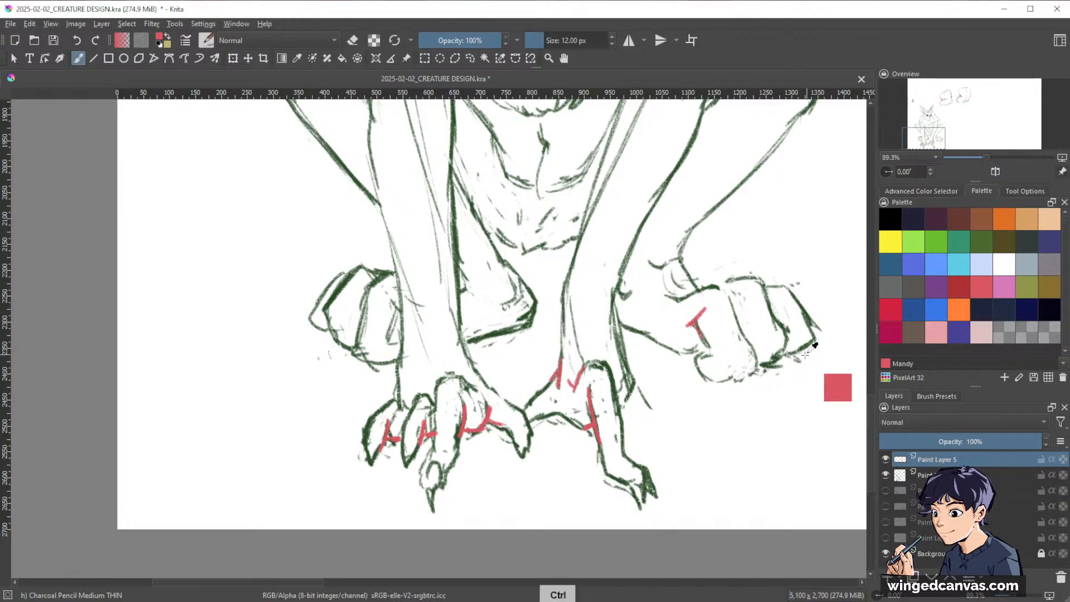
- Hide the layer holding the red junction marks and bring the whole creature into view
drag(837, 388, 784, 422)
drag(783, 423, 615, 508)
drag(773, 403, 737, 410)
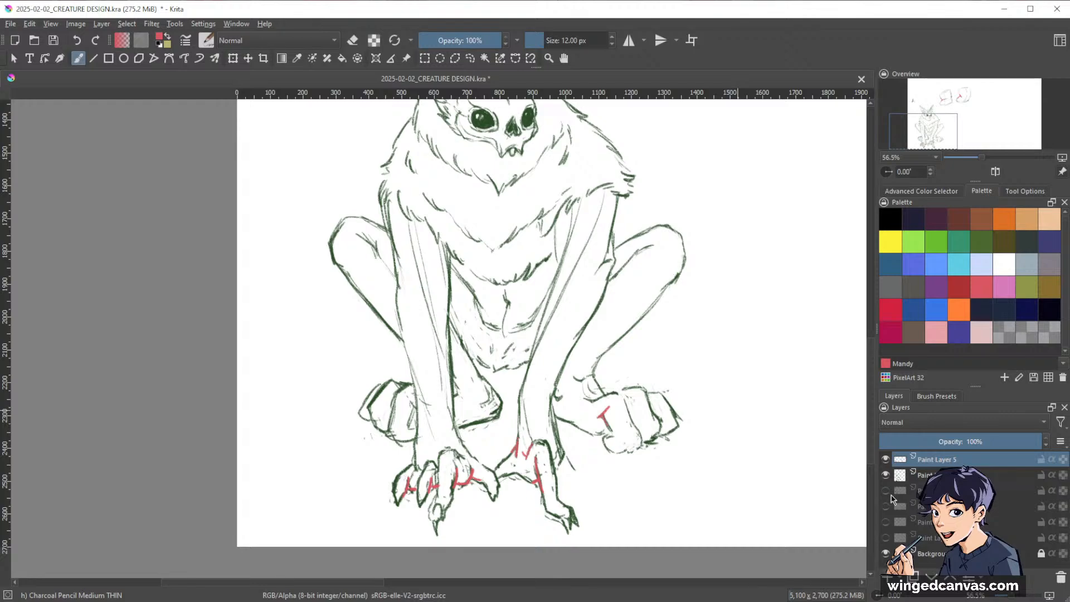
click(886, 459)
drag(764, 406, 733, 435)
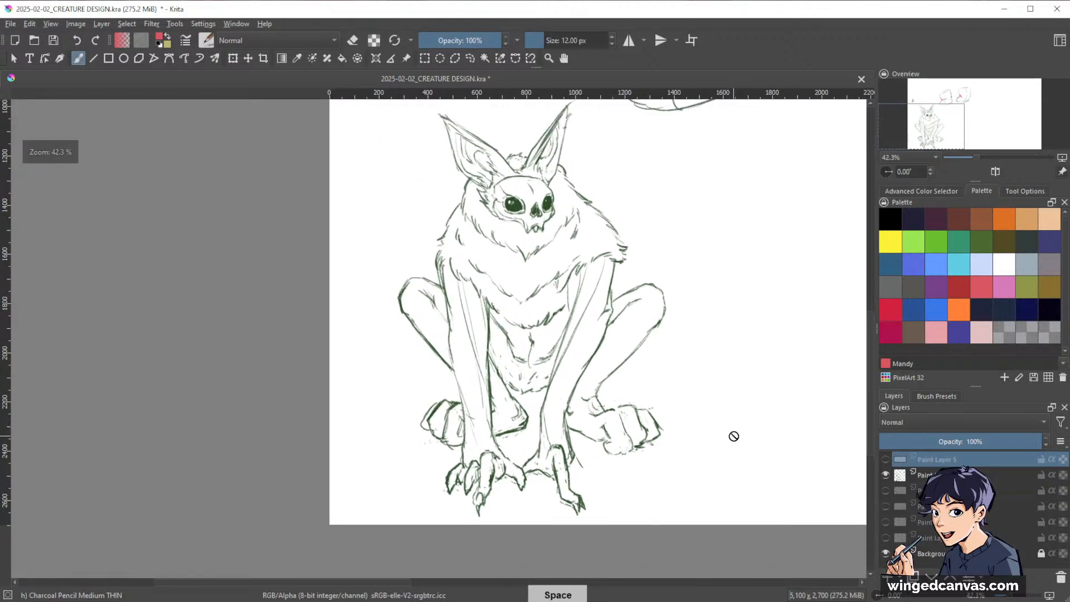
mouse_move(742, 374)
mouse_down()
mouse_move(681, 454)
mouse_move(650, 441)
mouse_move(687, 411)
mouse_move(688, 383)
mouse_up()
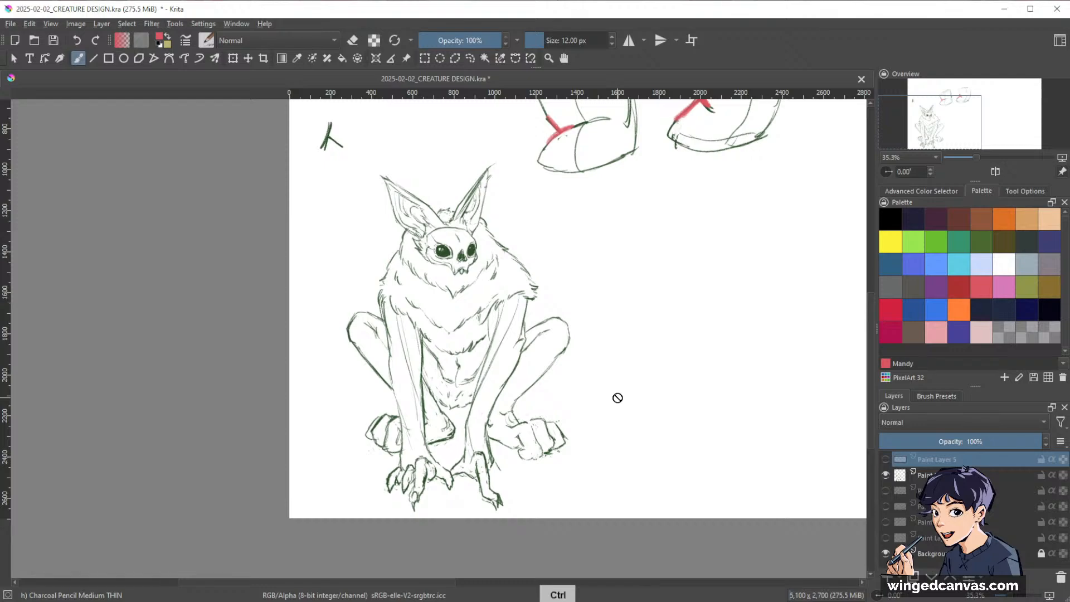
- Select the creature's line art layer and restore the dark green drawing colour
click(936, 475)
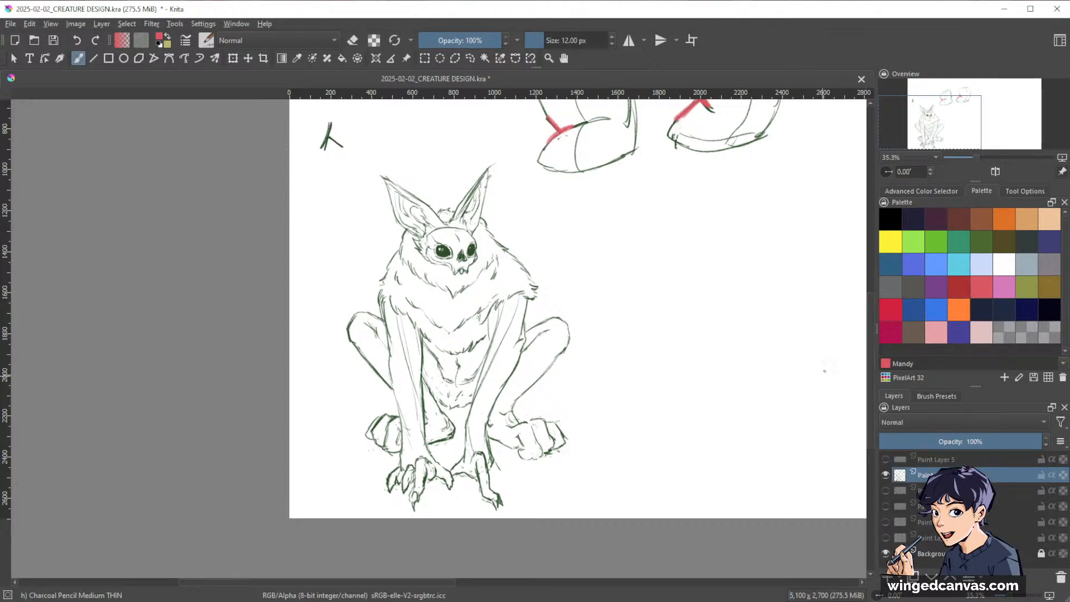
click(921, 190)
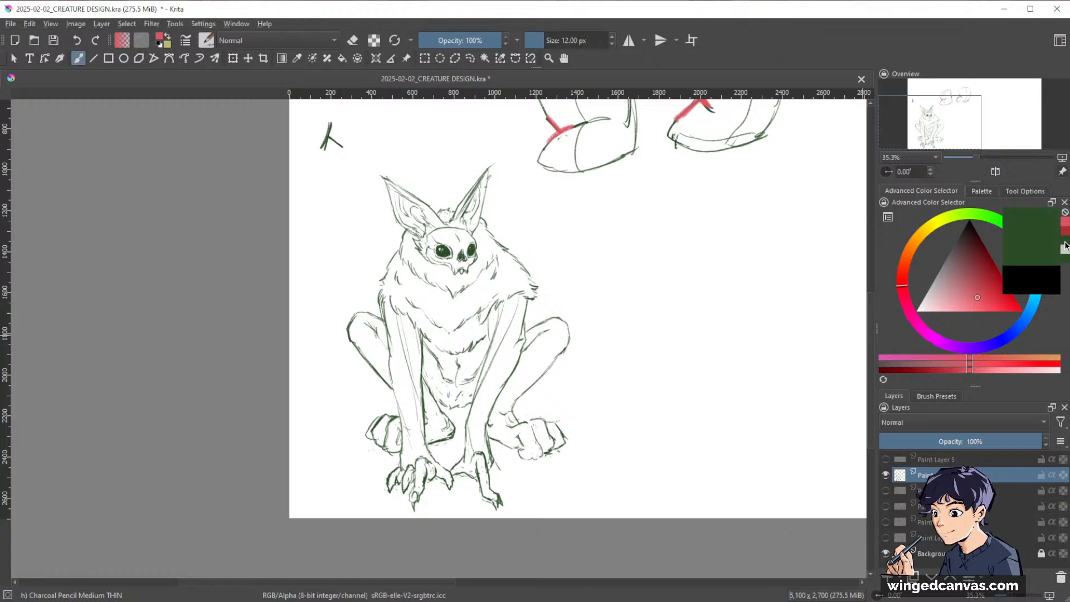
click(981, 191)
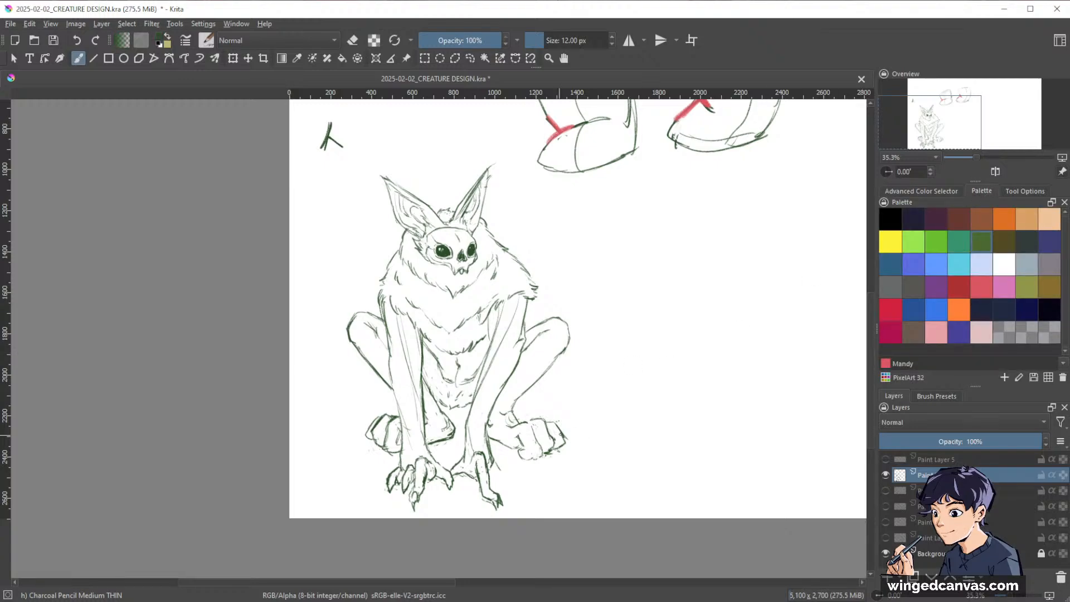
- Draw the right hand's curled outer fingers with claws beside the long forward finger
key(space)
drag(598, 406, 629, 367)
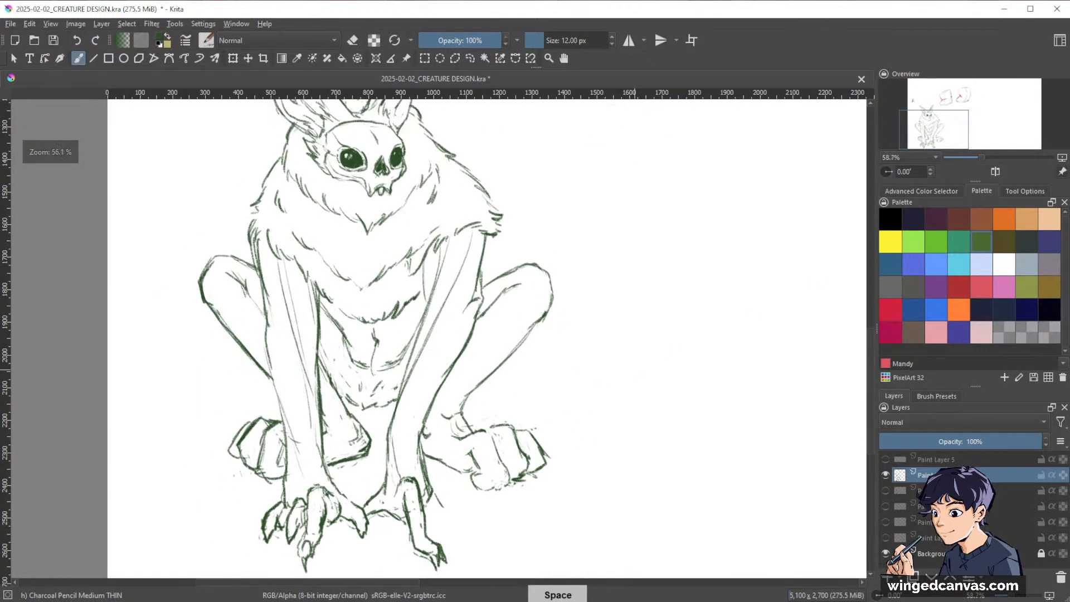
key(space)
drag(567, 423, 619, 376)
mouse_move(487, 445)
mouse_down()
mouse_move(507, 453)
mouse_move(504, 443)
mouse_move(517, 461)
mouse_move(519, 472)
mouse_move(508, 462)
mouse_move(513, 481)
mouse_move(505, 474)
mouse_up()
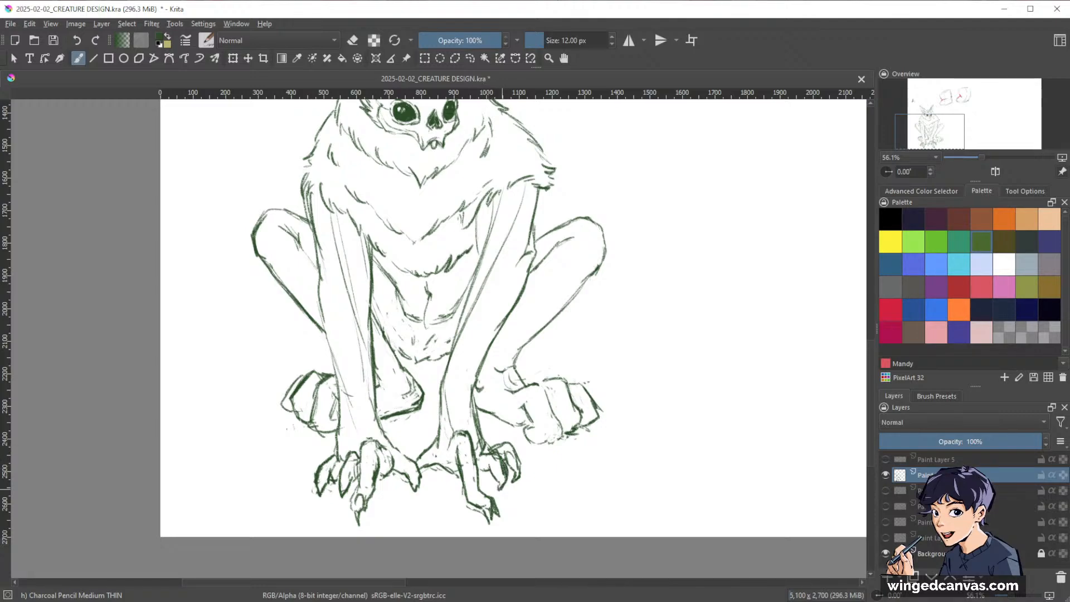
- Clean up the overlapping lines on the right hand's outer fingers, alternately erasing and redrawing their contours and claws
key(e)
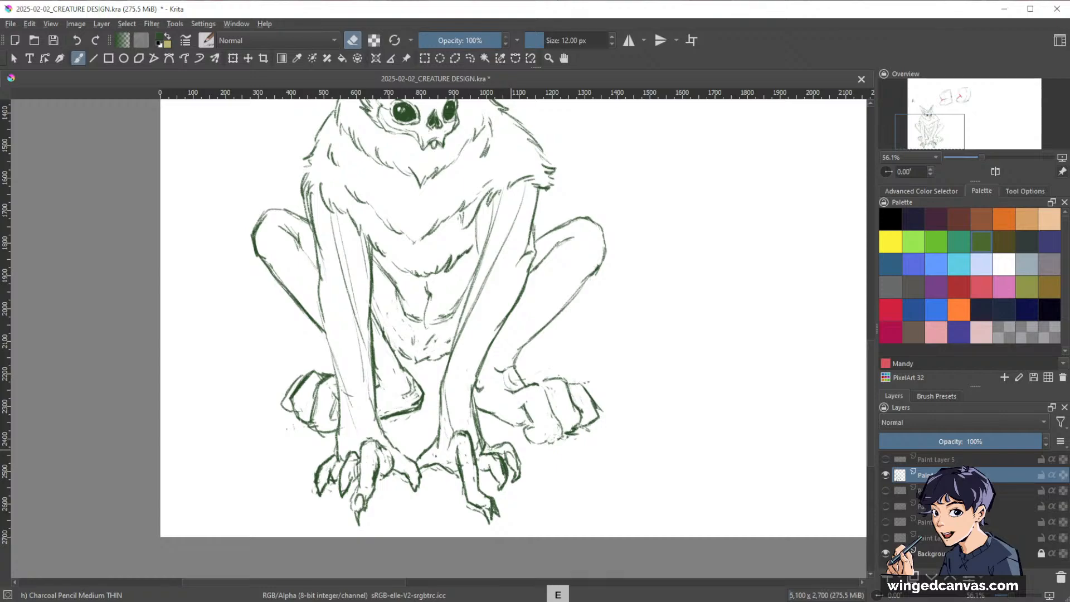
mouse_move(476, 450)
mouse_down()
mouse_move(504, 454)
mouse_move(524, 481)
mouse_move(523, 464)
mouse_move(508, 480)
mouse_move(502, 470)
mouse_move(515, 472)
mouse_move(503, 463)
mouse_up()
key(e)
key(e)
key(e)
key(e)
key(e)
key(e)
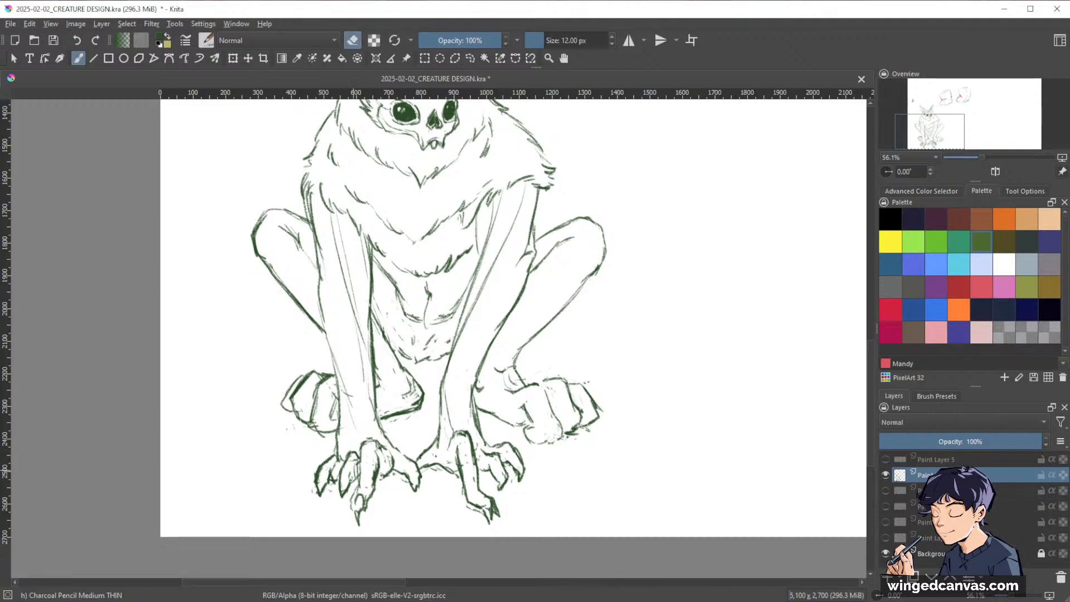
key(e)
key(e)
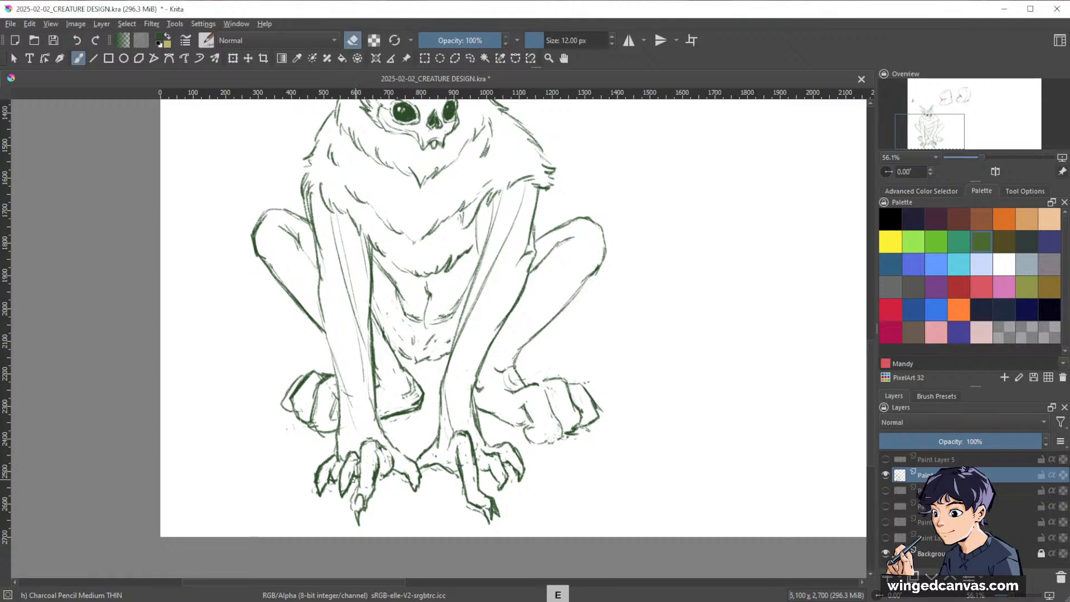
key(e)
- Select the two example forms above the creature with a freehand selection and cut them from the line art layer
mouse_move(681, 419)
mouse_down()
mouse_move(704, 387)
mouse_move(700, 412)
mouse_up()
drag(699, 413, 648, 484)
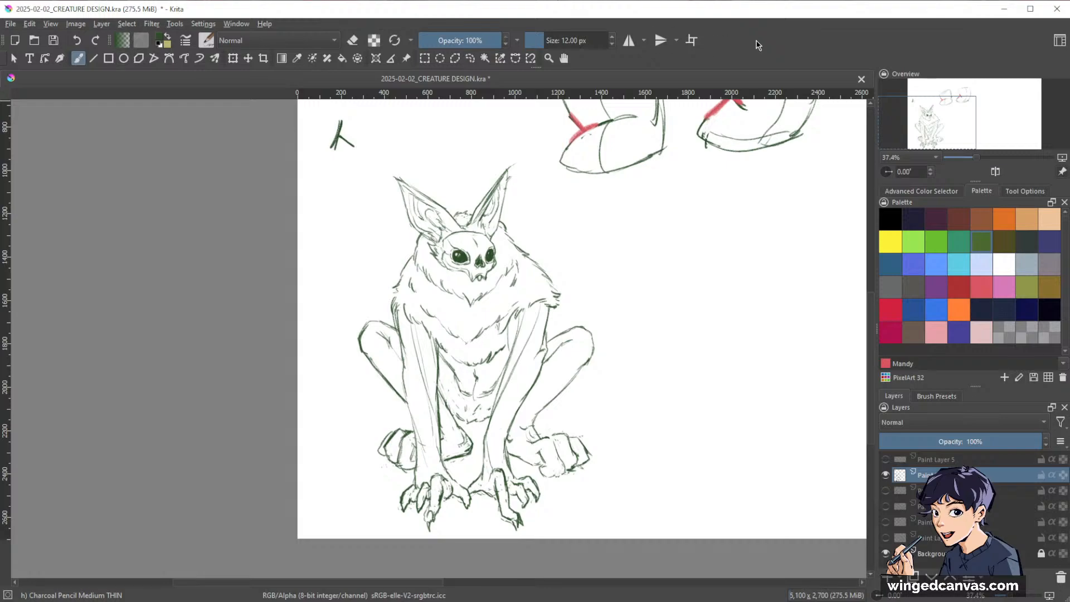
scroll(638, 241, down, 1)
mouse_move(638, 240)
mouse_down()
mouse_move(552, 258)
mouse_move(451, 363)
mouse_move(440, 342)
mouse_up()
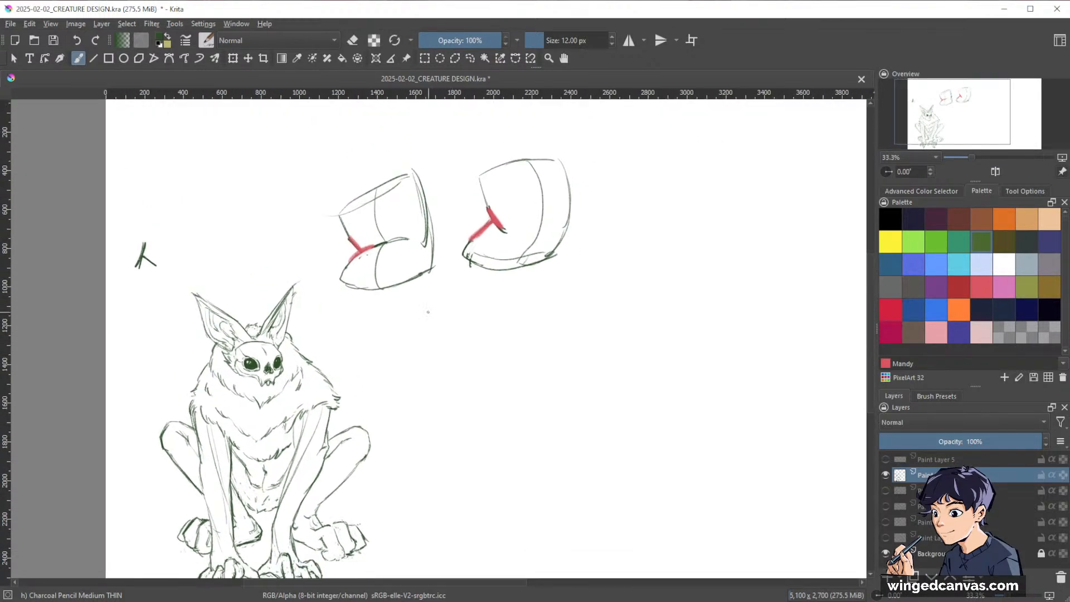
key(l)
mouse_move(605, 130)
mouse_down()
mouse_move(505, 130)
mouse_move(578, 345)
mouse_move(608, 126)
mouse_up()
key(ctrl+x)
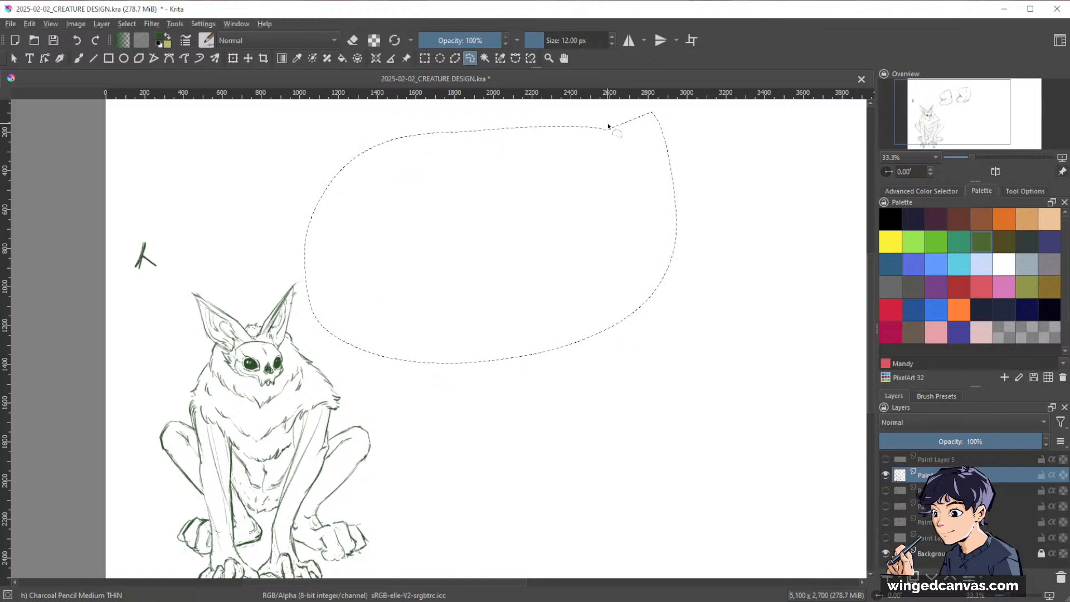
- Paste the cut example forms onto their own layer, clear the selection, and hide that layer
key(ctrl+v)
key(ctrl+shift+a)
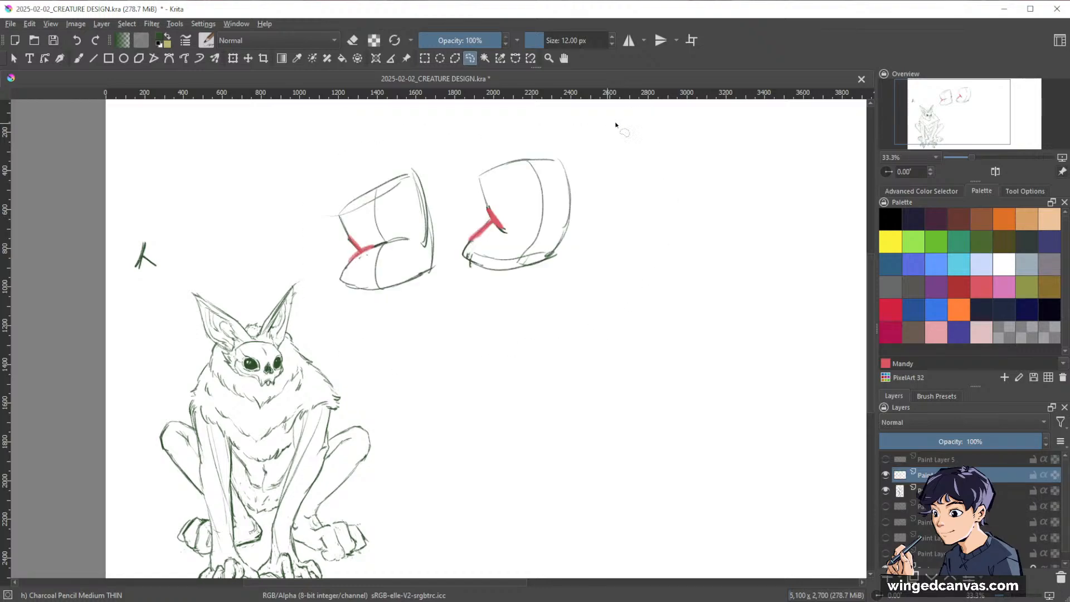
click(886, 474)
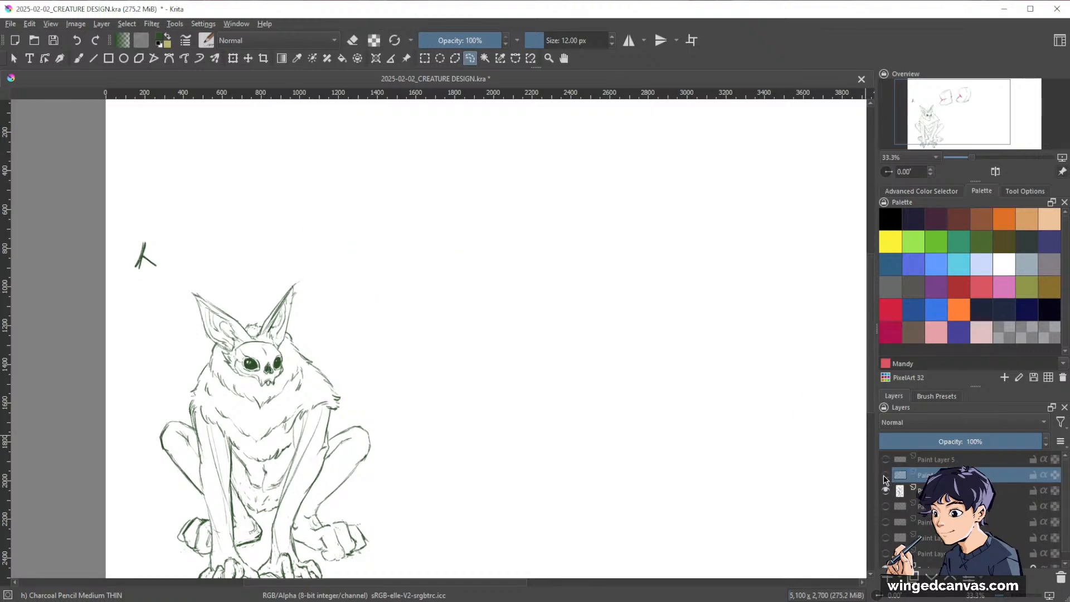
scroll(569, 338, down, 1)
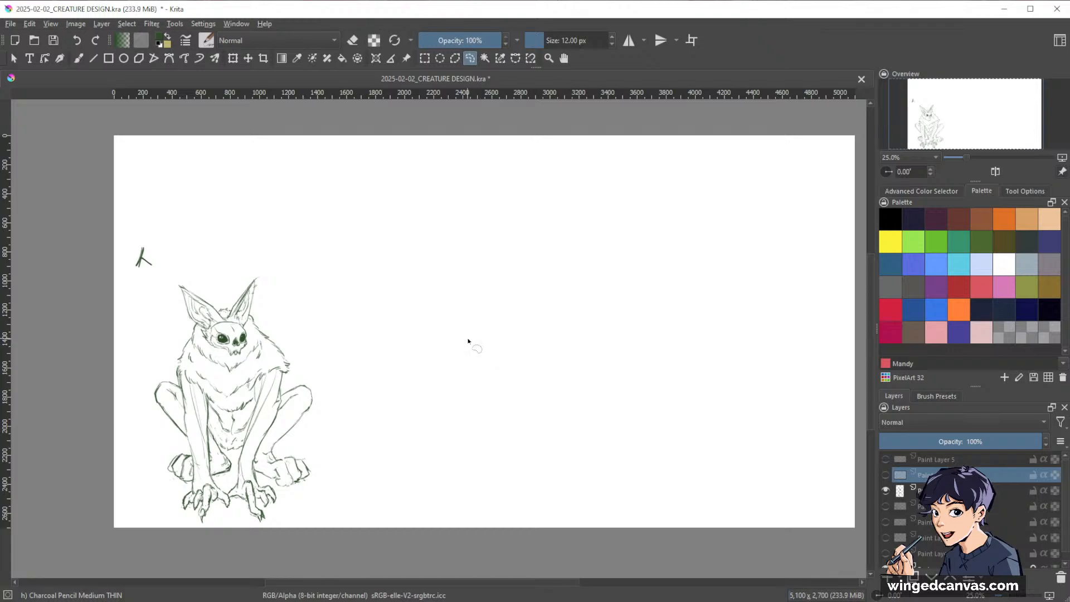
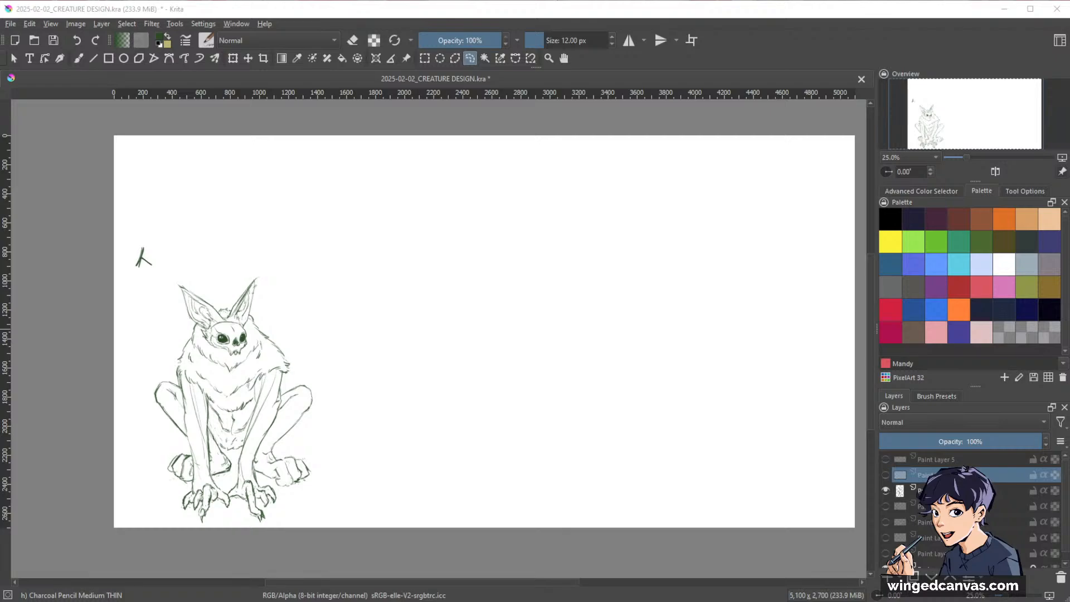
- Show the layer containing the rough thumbnail sketches
click(885, 506)
click(886, 505)
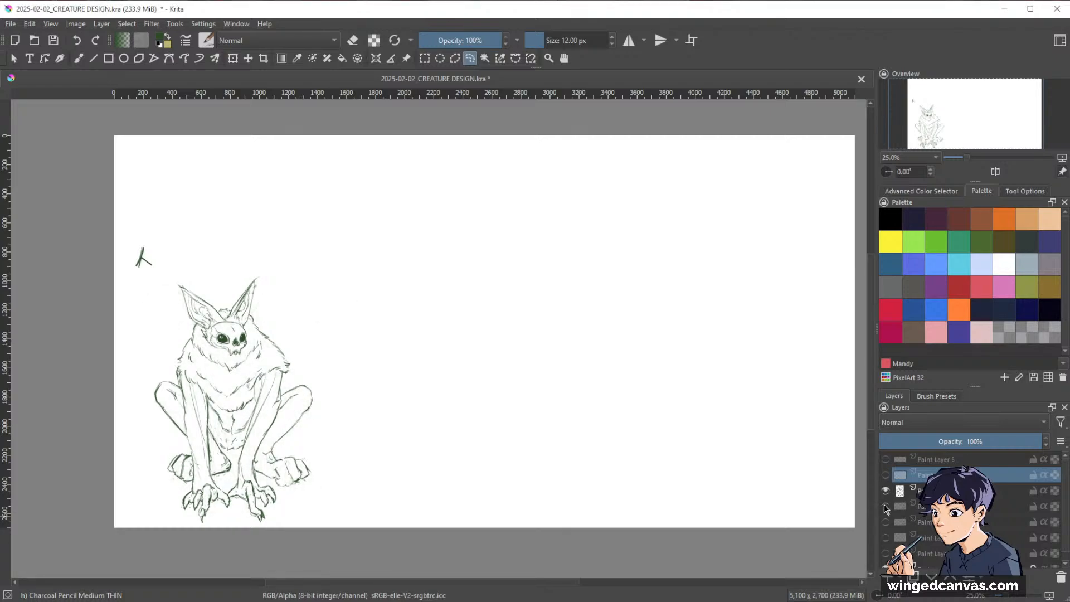
click(885, 521)
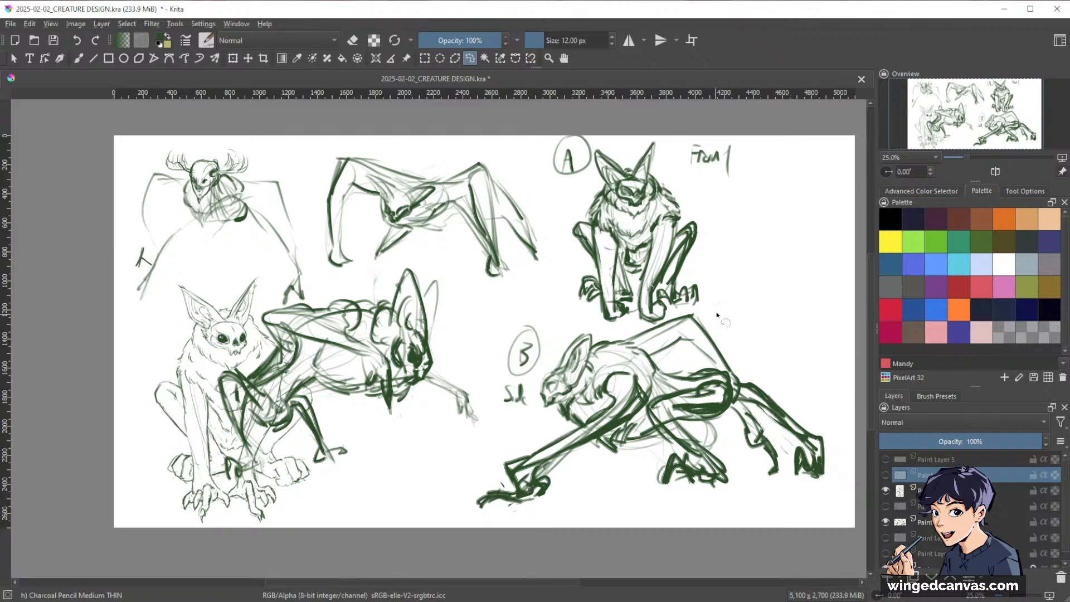
- Try to copy side-view sketch B to a new layer with a freehand selection
mouse_move(717, 315)
mouse_down()
mouse_move(654, 327)
mouse_move(562, 320)
mouse_move(498, 330)
mouse_move(490, 401)
mouse_move(450, 489)
mouse_move(595, 547)
mouse_move(853, 504)
mouse_move(782, 349)
mouse_move(759, 334)
mouse_up()
key(ctrl+j)
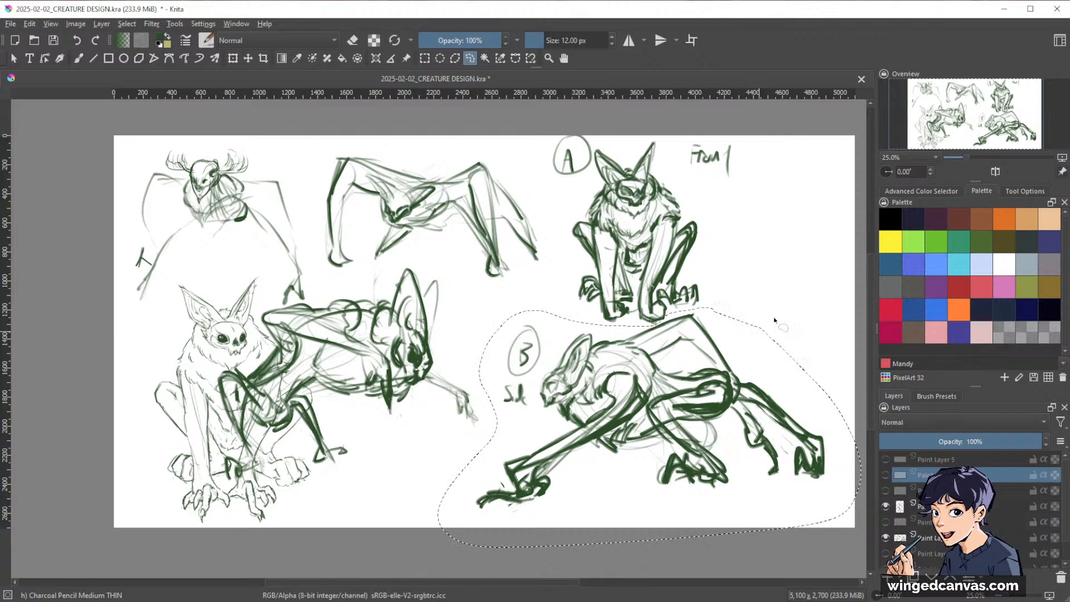
key(ctrl+shift+a)
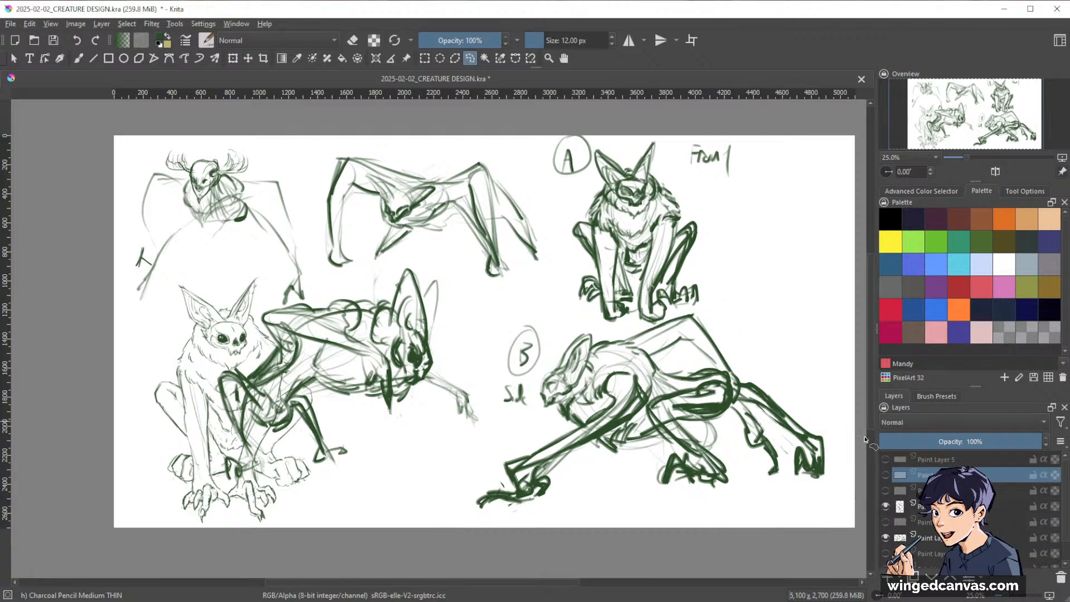
- Copy side-view sketch B from the thumbnail layer to its own layer with a freehand selection, and hide the remaining thumbnails
click(919, 539)
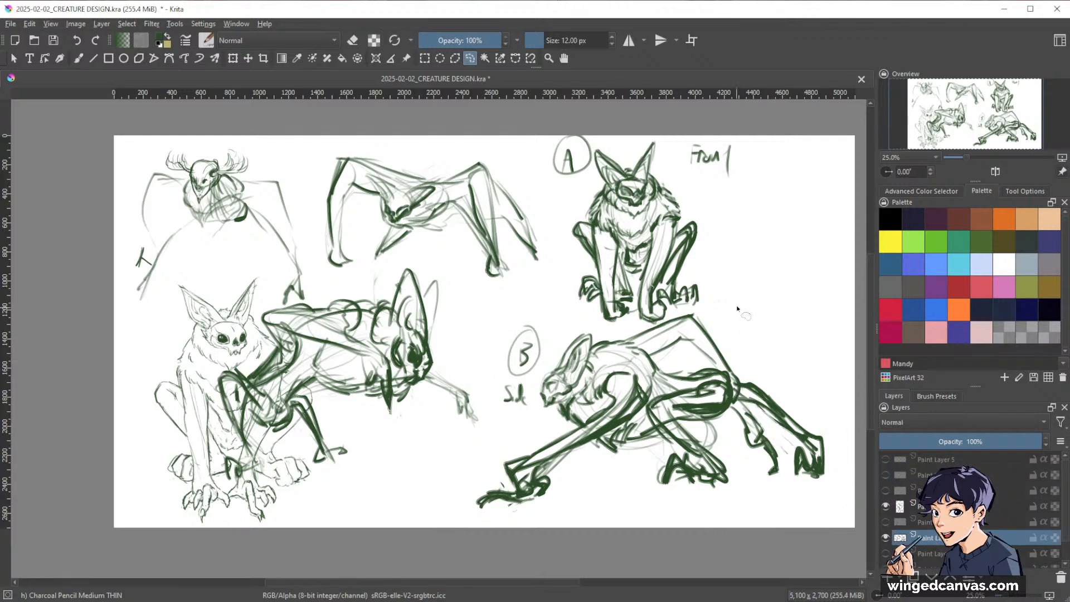
mouse_move(733, 301)
mouse_down()
mouse_move(617, 332)
mouse_move(559, 310)
mouse_move(486, 351)
mouse_move(502, 424)
mouse_move(462, 521)
mouse_move(744, 530)
mouse_move(845, 410)
mouse_move(773, 320)
mouse_move(791, 338)
mouse_up()
key(ctrl+alt+j)
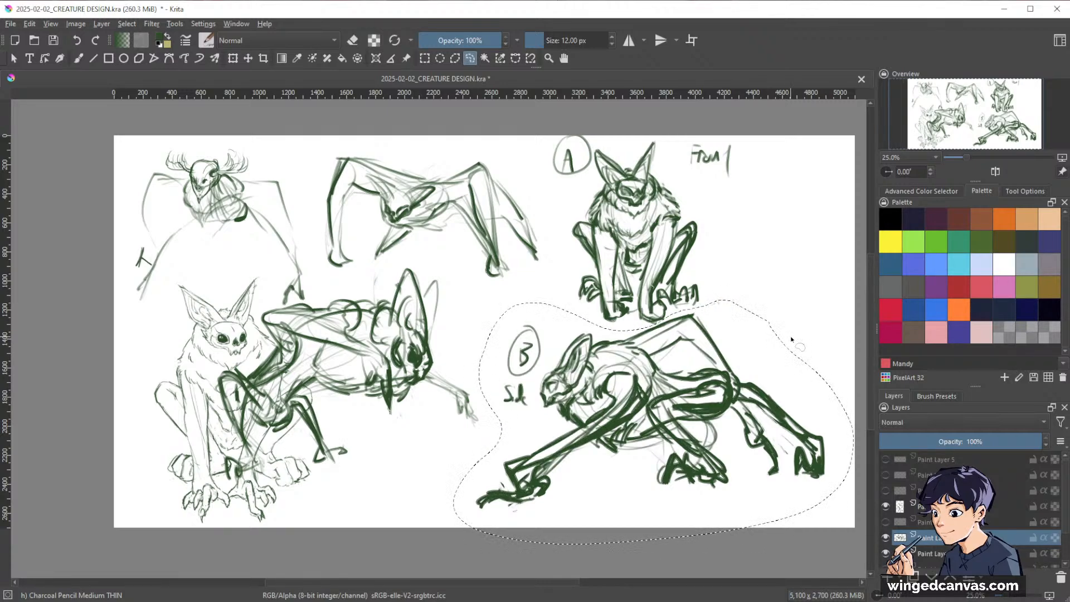
key(ctrl+shift+a)
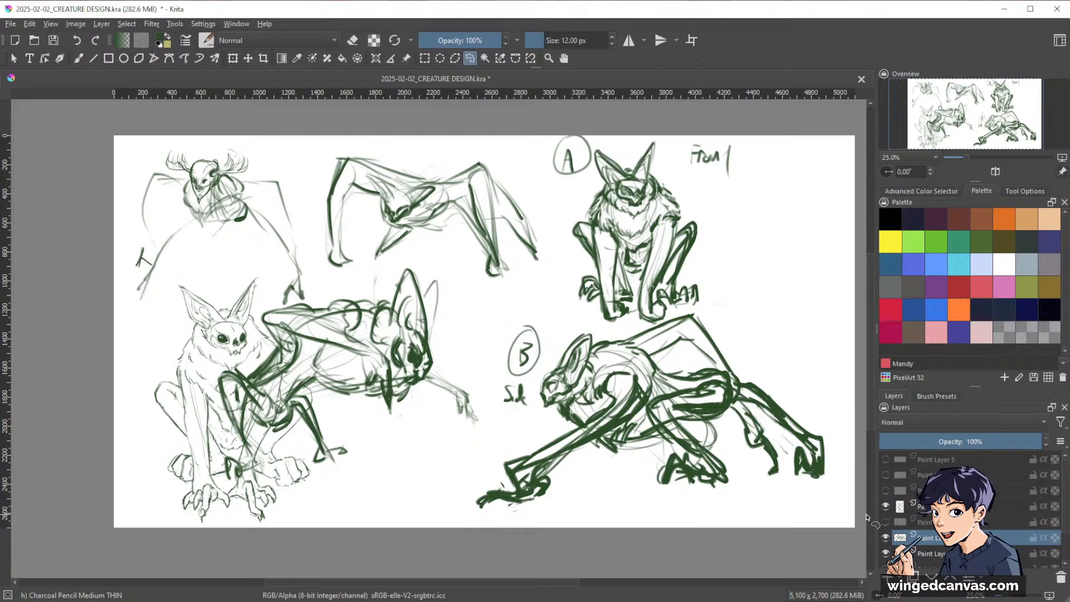
key(b)
click(885, 553)
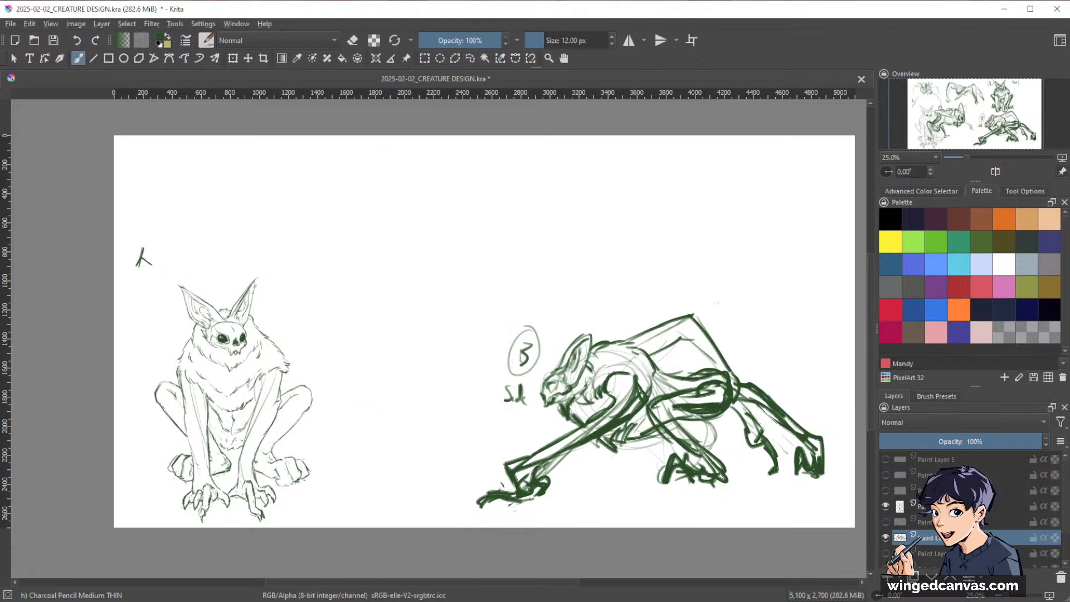
- Identify the sketch B layer by toggling layer visibility, and lower its opacity to 14%
click(947, 549)
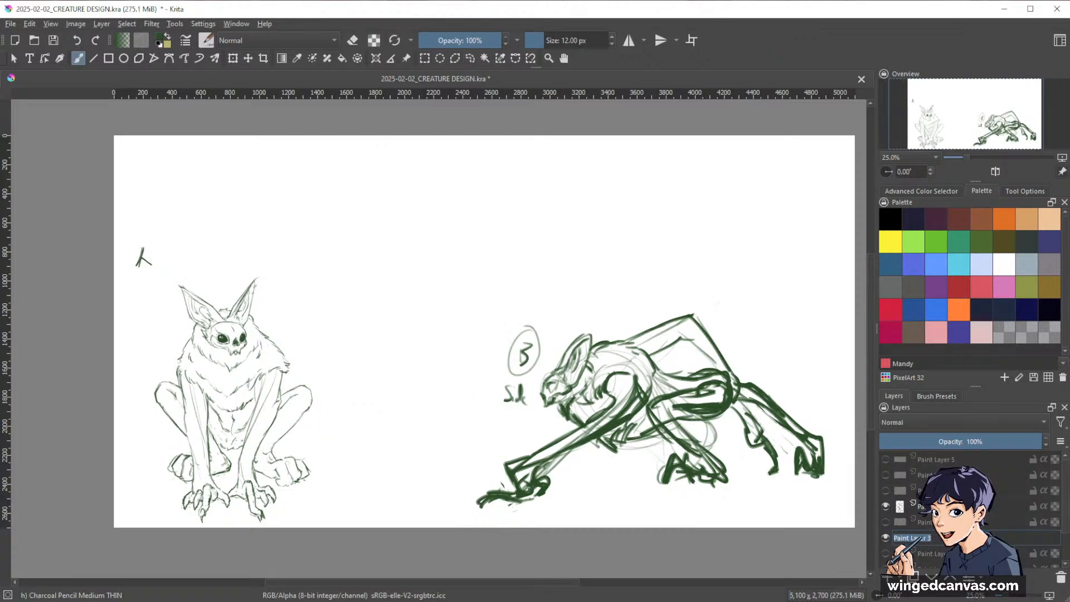
click(885, 537)
click(885, 537)
click(885, 523)
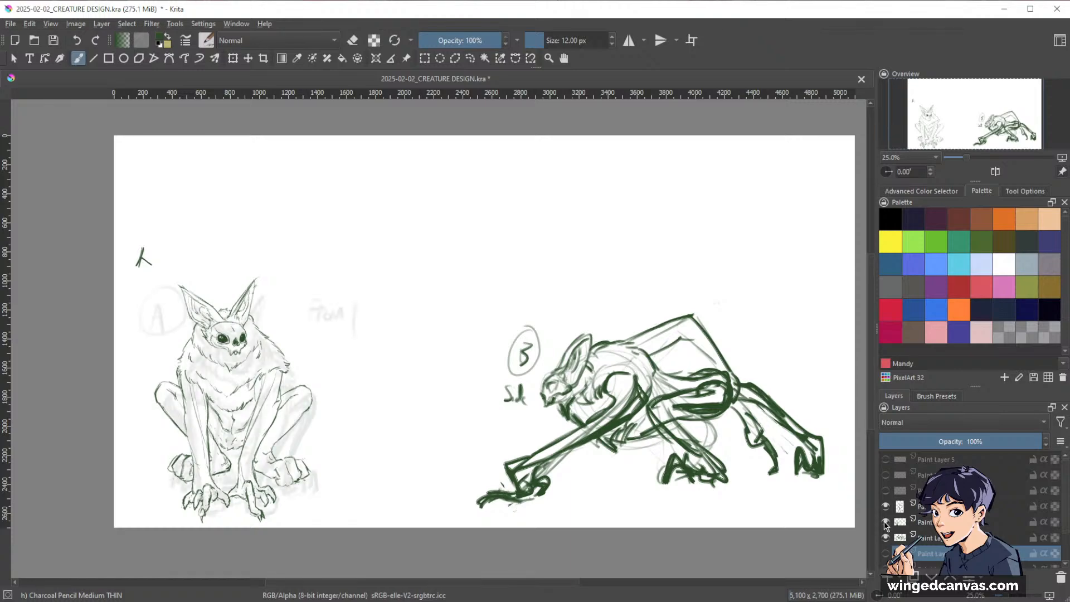
click(885, 522)
click(948, 537)
drag(986, 441, 901, 442)
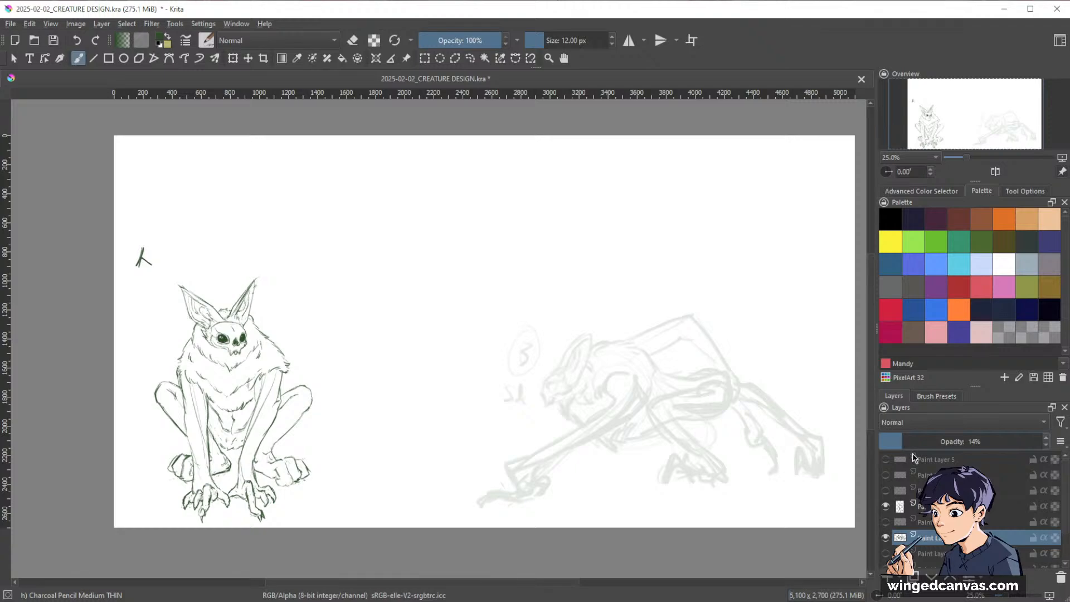
- Move the faded sketch B to the upper middle of the canvas, beside the finished front-view creature
key(t)
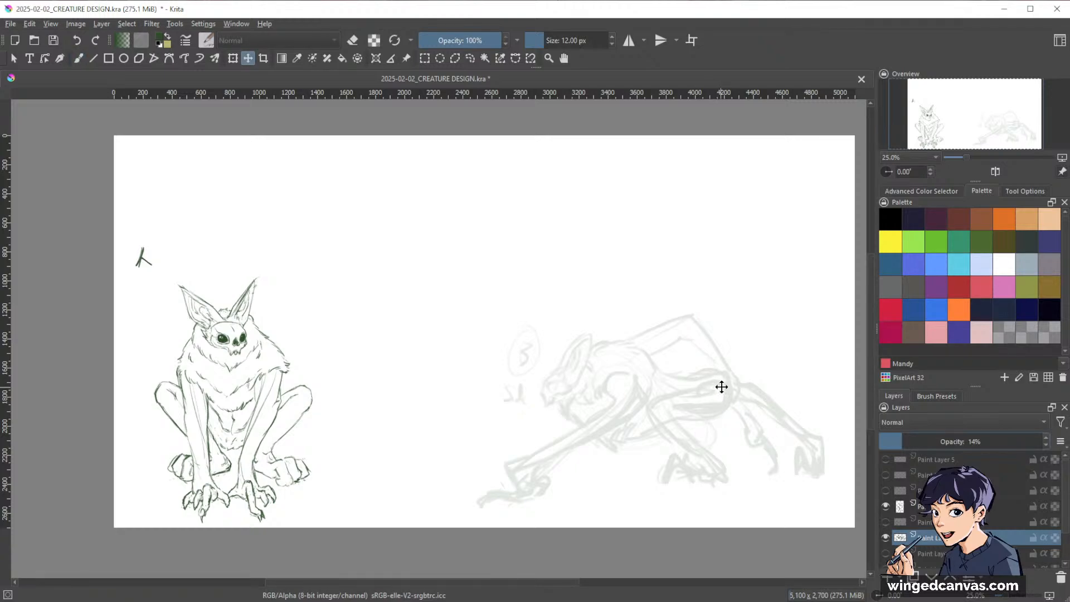
mouse_move(718, 383)
mouse_down()
mouse_move(546, 227)
mouse_move(559, 229)
mouse_up()
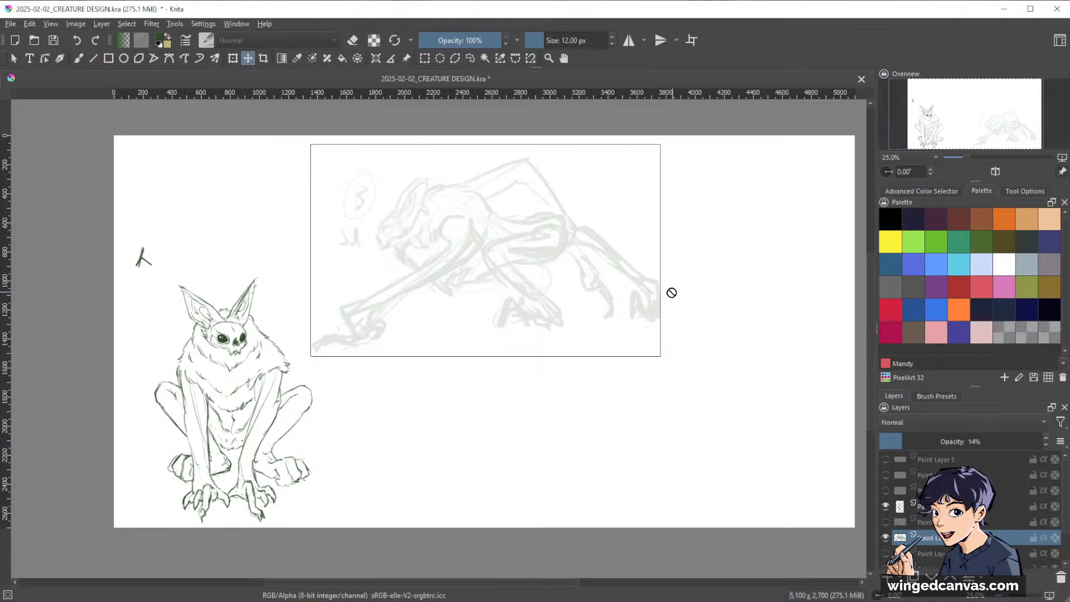
key(b)
scroll(398, 267, up, 1)
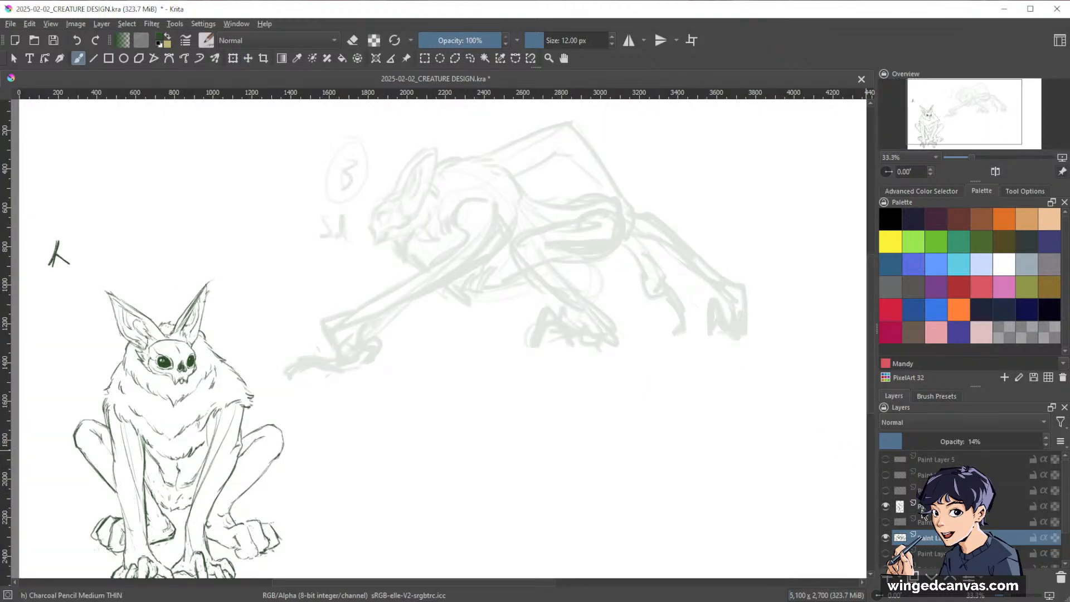
- Add a new paint layer above the faded sketch B layer and save the document
click(886, 507)
click(886, 506)
click(925, 521)
click(892, 577)
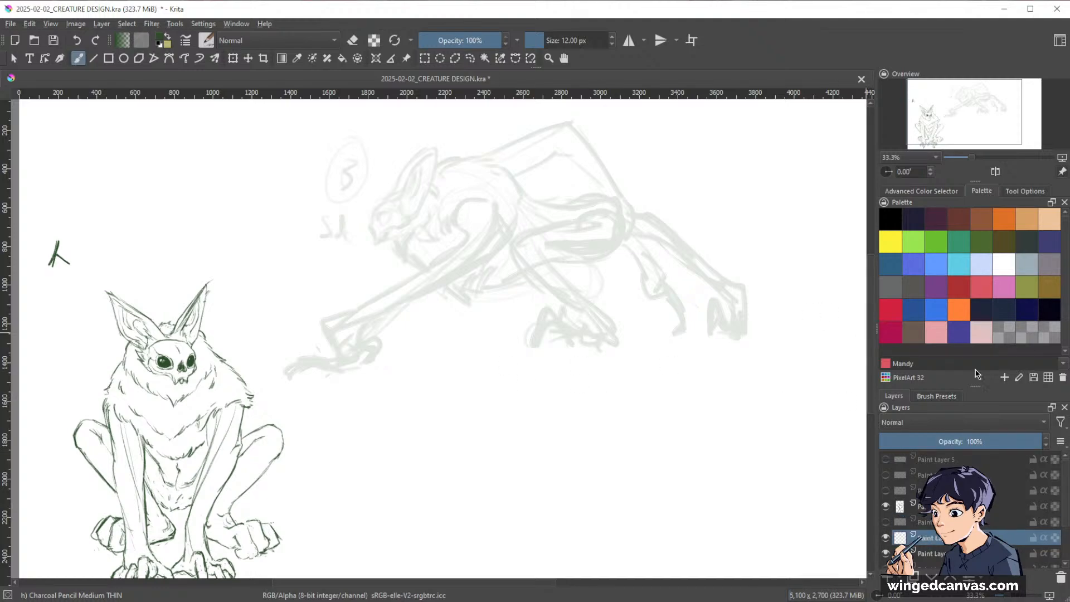
key(ctrl+s)
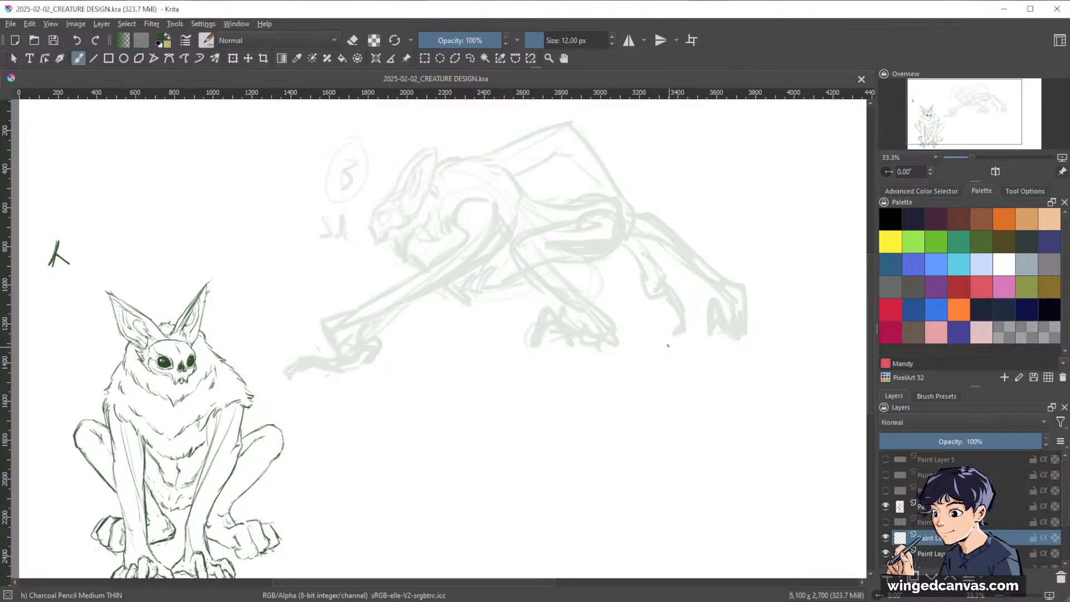
- Draw the side-view creature's forehead, brow and snout profile over the faded sketch
drag(711, 368, 746, 418)
drag(693, 316, 660, 219)
drag(738, 264, 711, 429)
drag(583, 348, 585, 267)
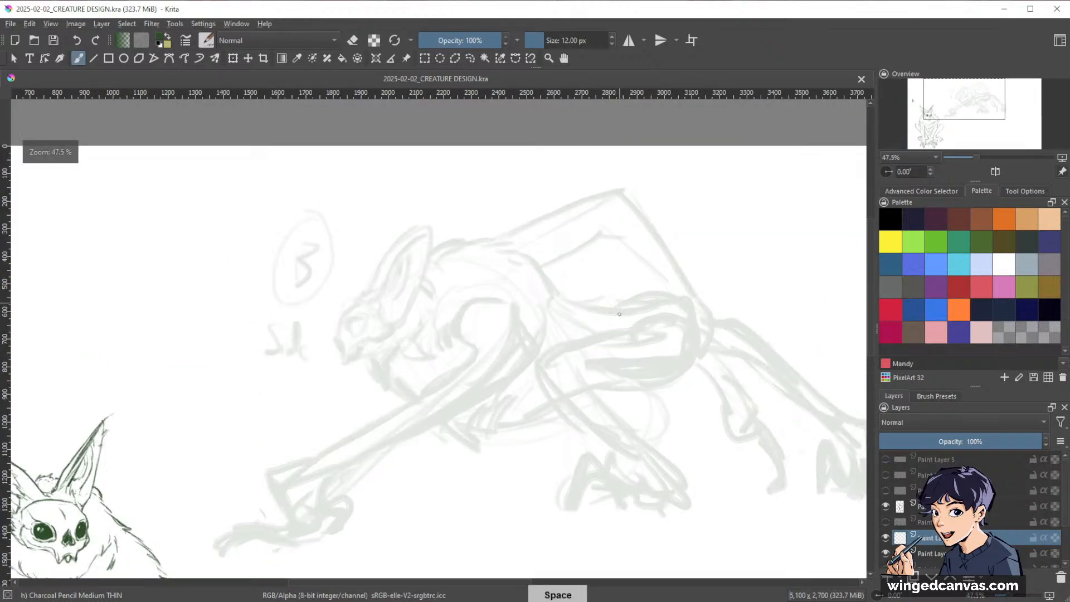
drag(577, 366, 580, 320)
drag(456, 356, 599, 339)
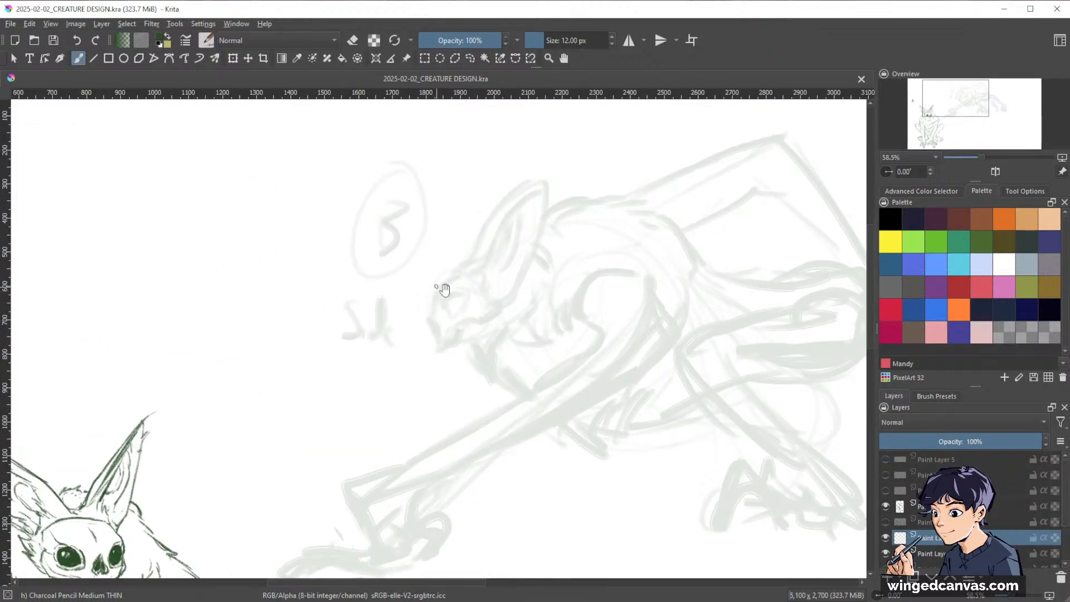
mouse_move(443, 290)
mouse_down()
mouse_move(555, 250)
mouse_move(509, 252)
mouse_up()
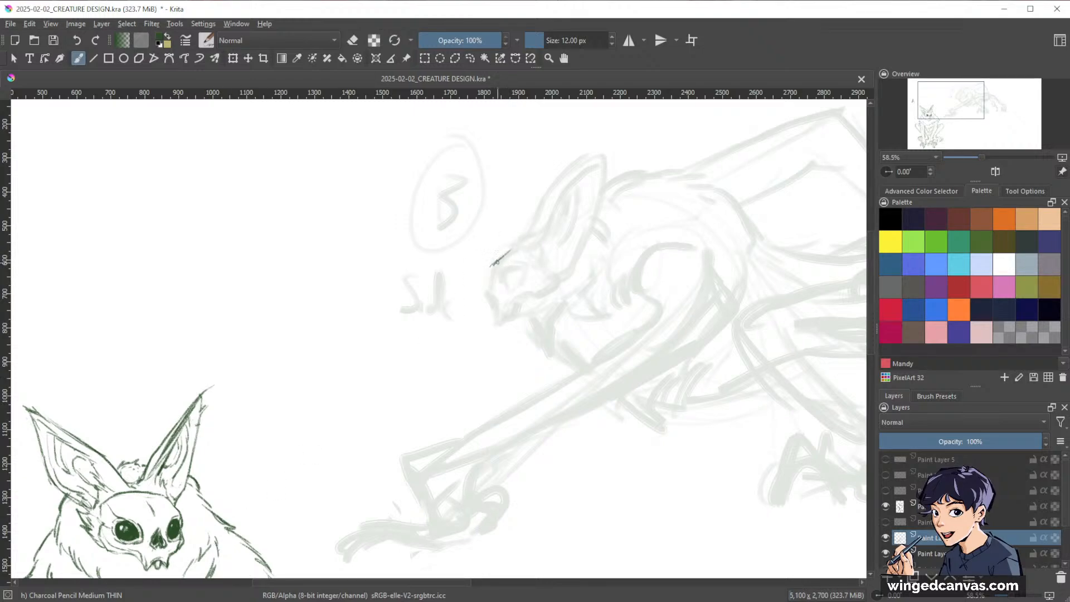
drag(493, 262, 490, 297)
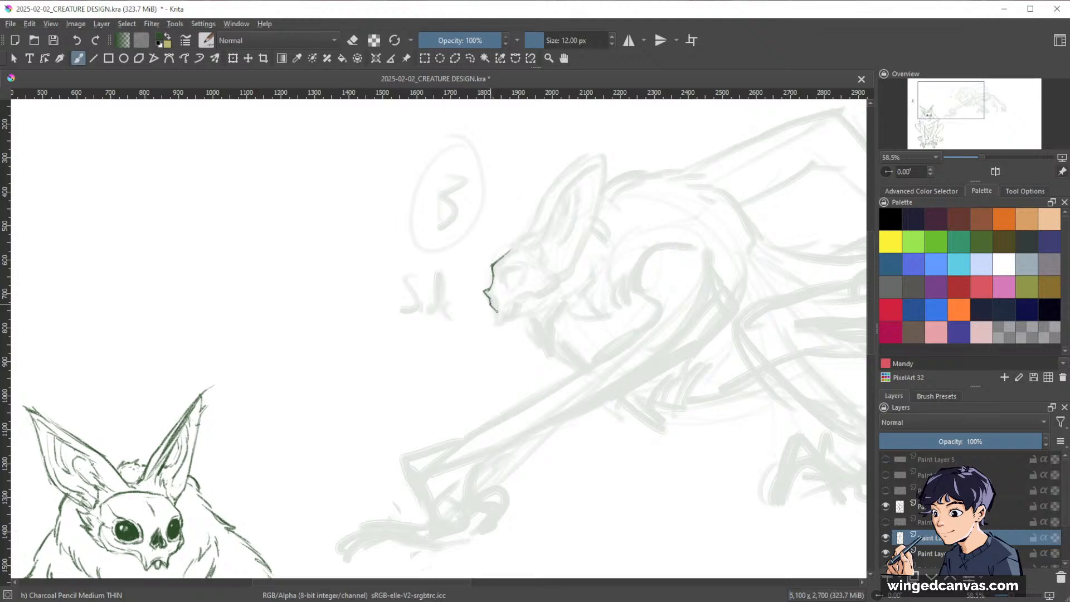
drag(588, 296, 610, 266)
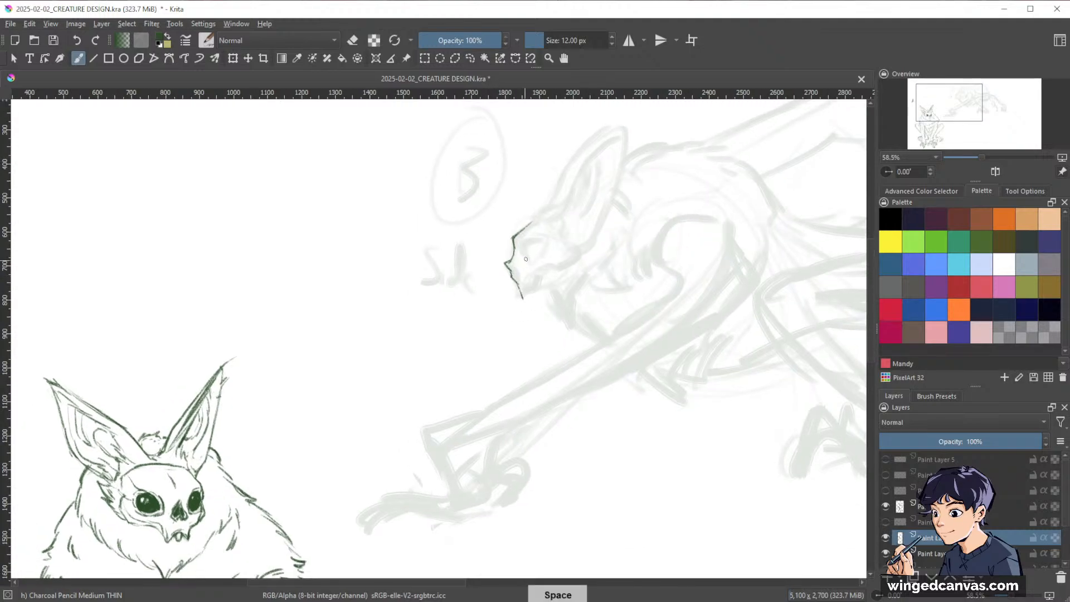
- Erase and redraw the lower snout as a pointed tip, and add the jaw line curving back from it
key(e)
drag(520, 294, 513, 280)
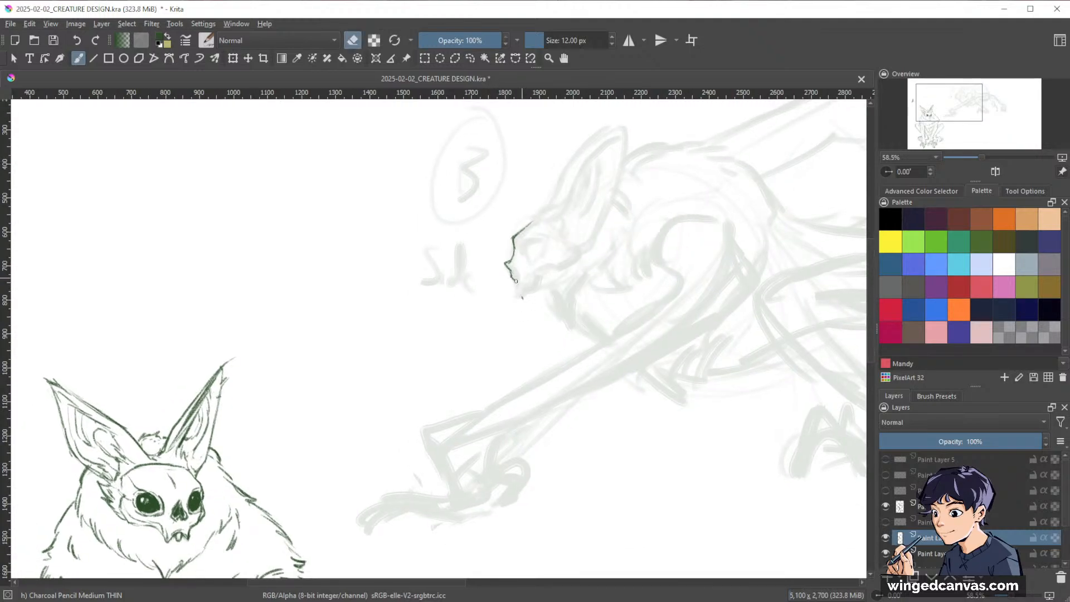
key(e)
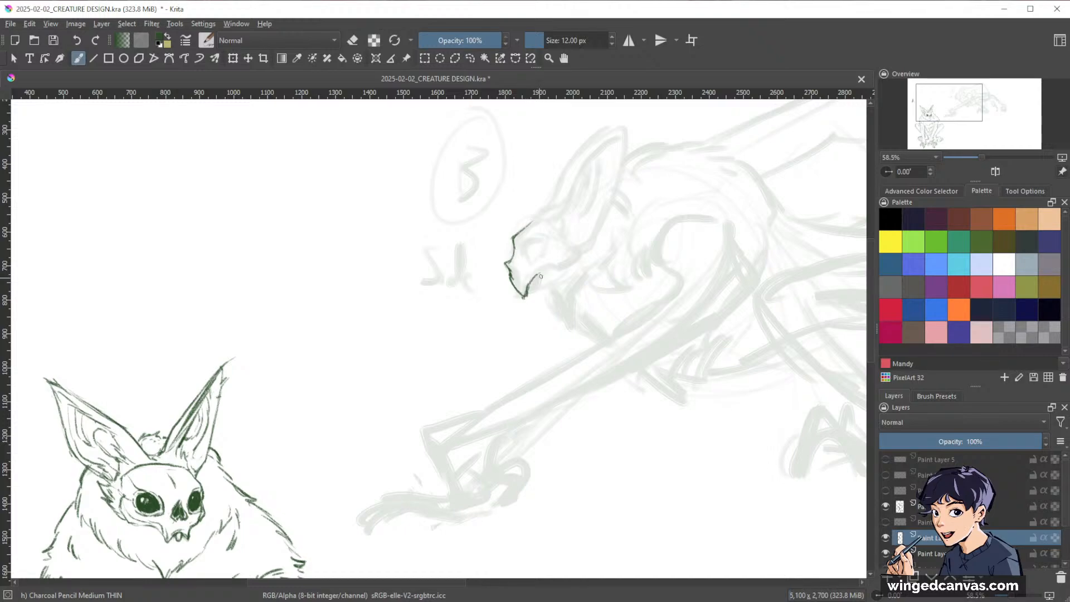
key(e)
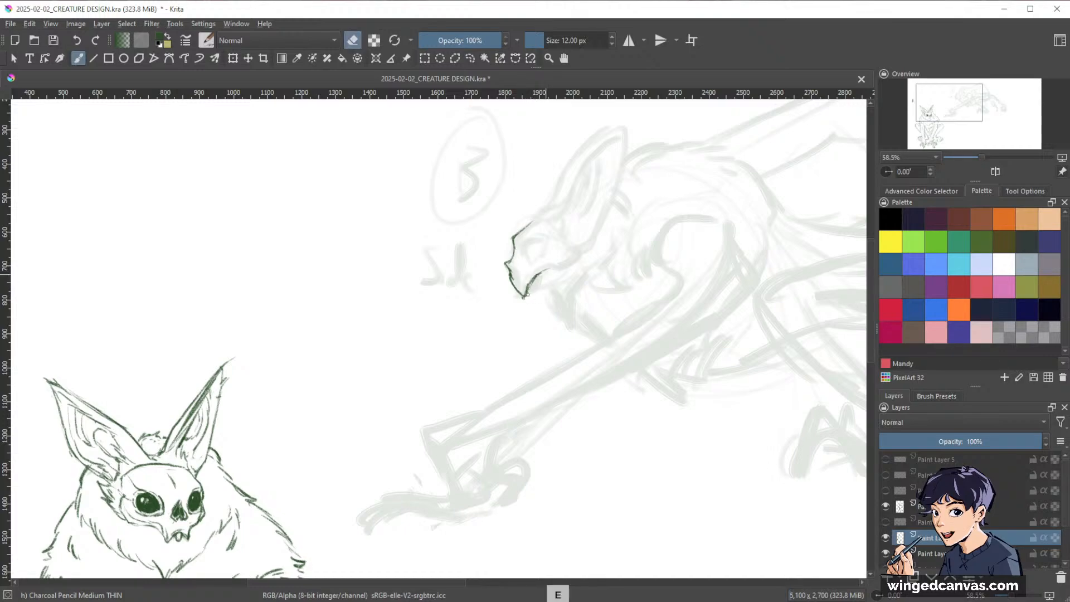
key(e)
- Draw the small dark nostril on the side-view snout, cleaning up its edges with the eraser
drag(509, 270, 511, 277)
key(e)
key(e)
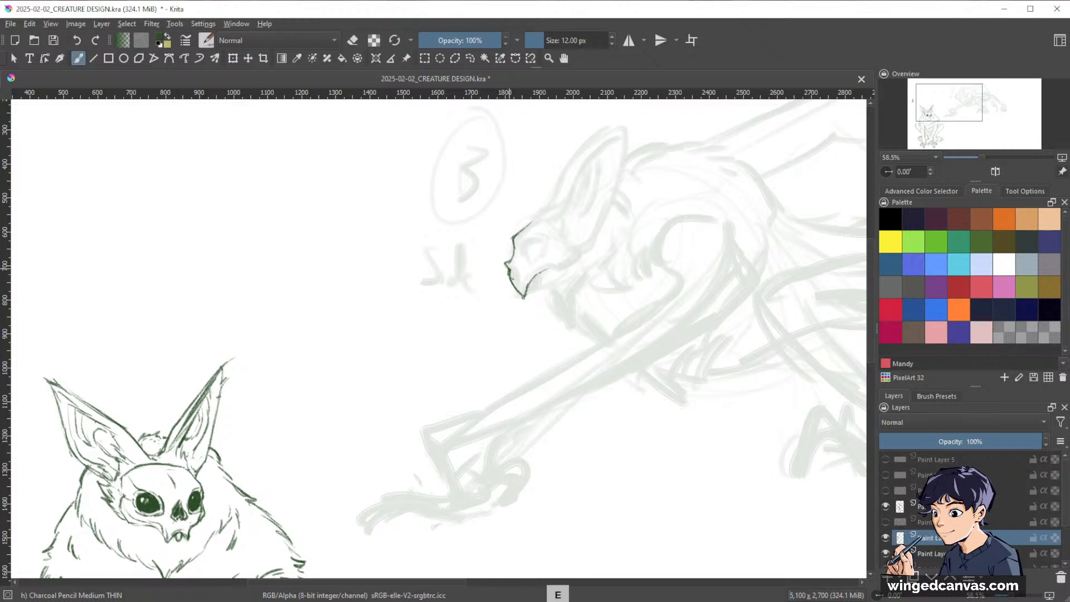
drag(509, 269, 511, 275)
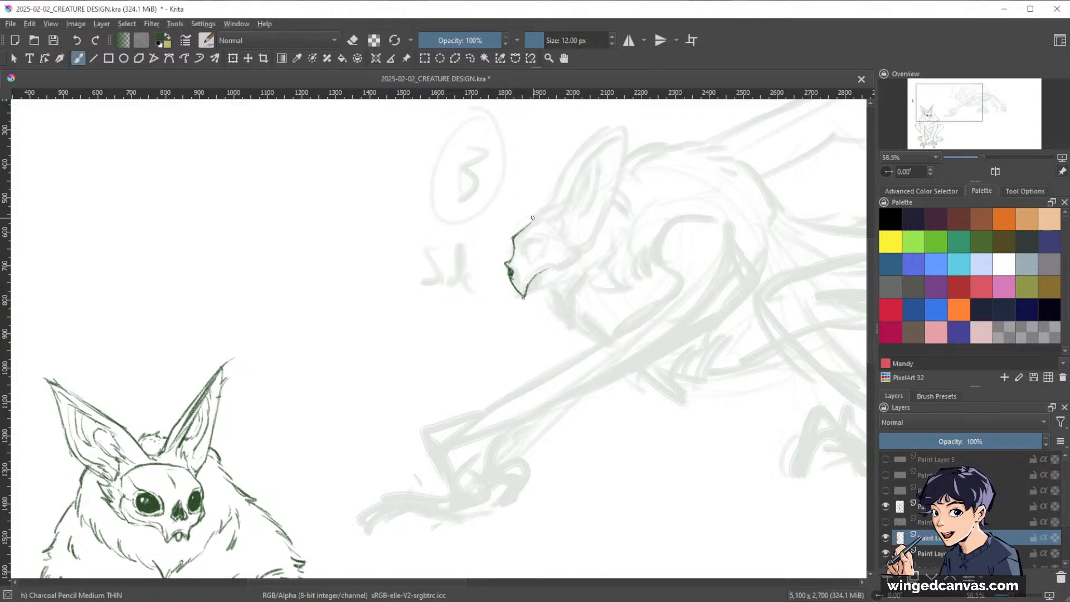
key(e)
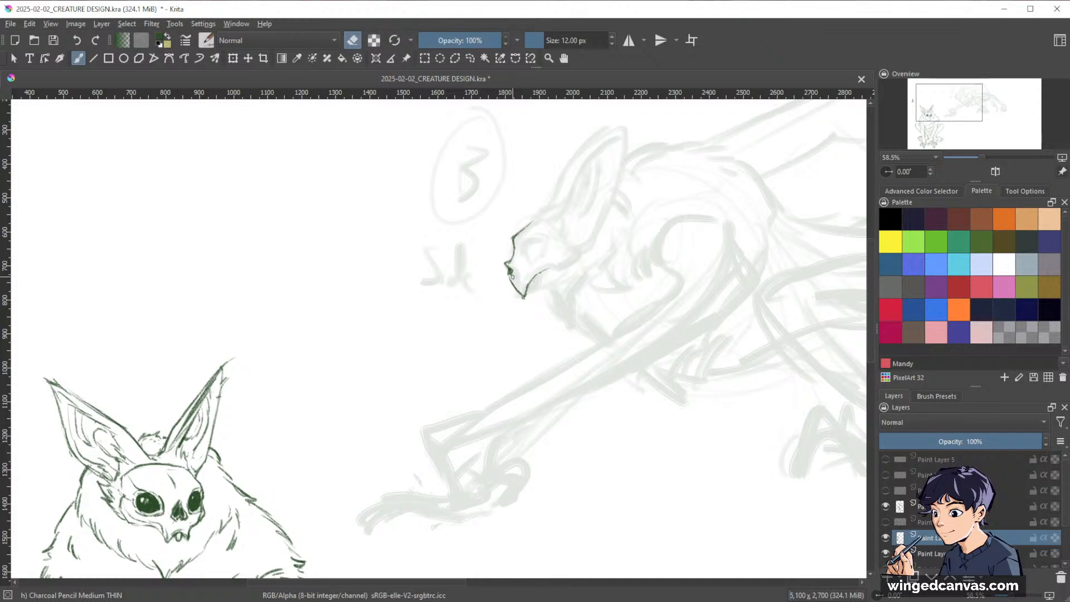
key(e)
key(e)
key(e)
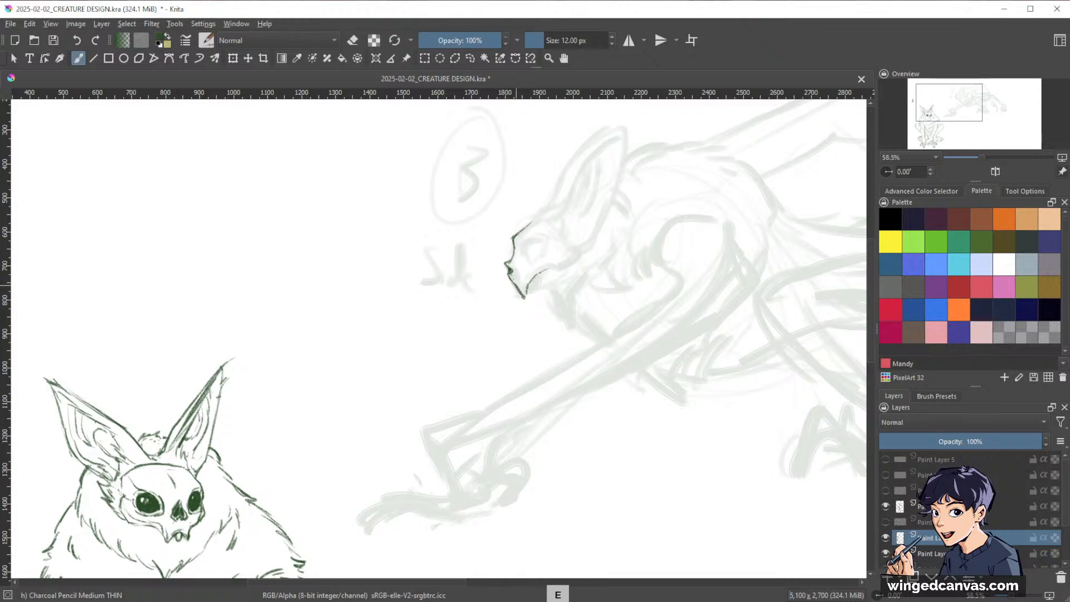
- Outline the side-view skull's oval eye socket and fill it solid
mouse_move(519, 277)
mouse_down()
mouse_move(730, 196)
mouse_move(701, 301)
mouse_move(541, 273)
mouse_move(549, 254)
mouse_up()
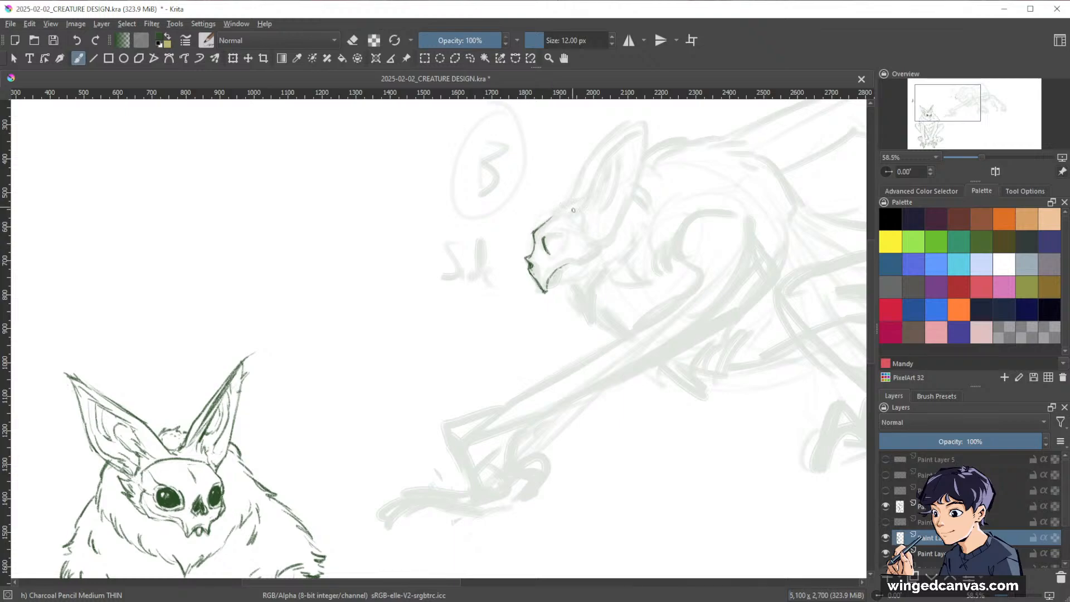
drag(559, 237, 556, 247)
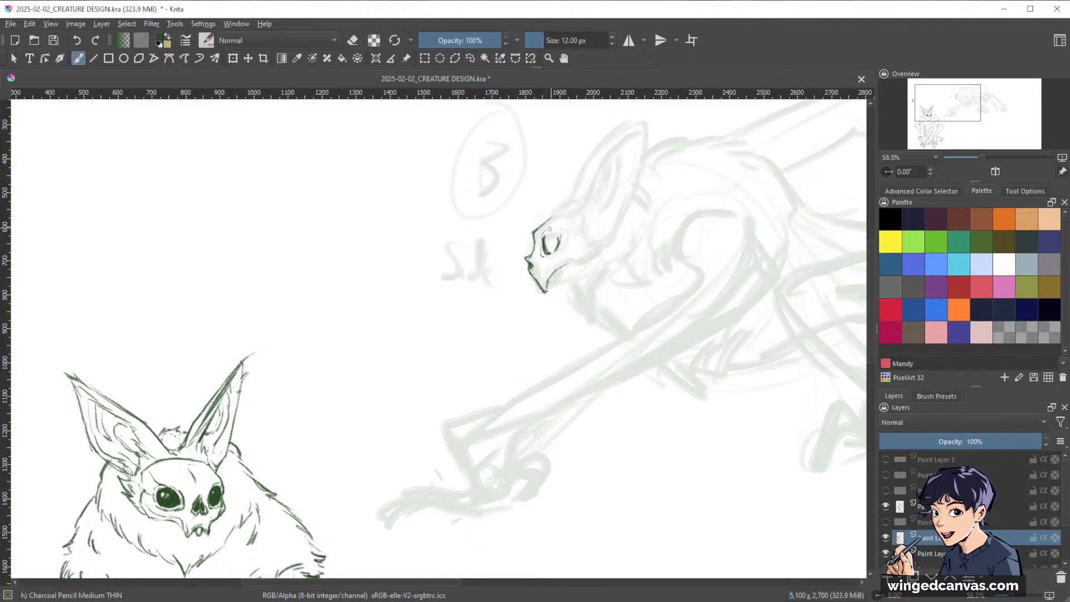
drag(547, 229, 561, 240)
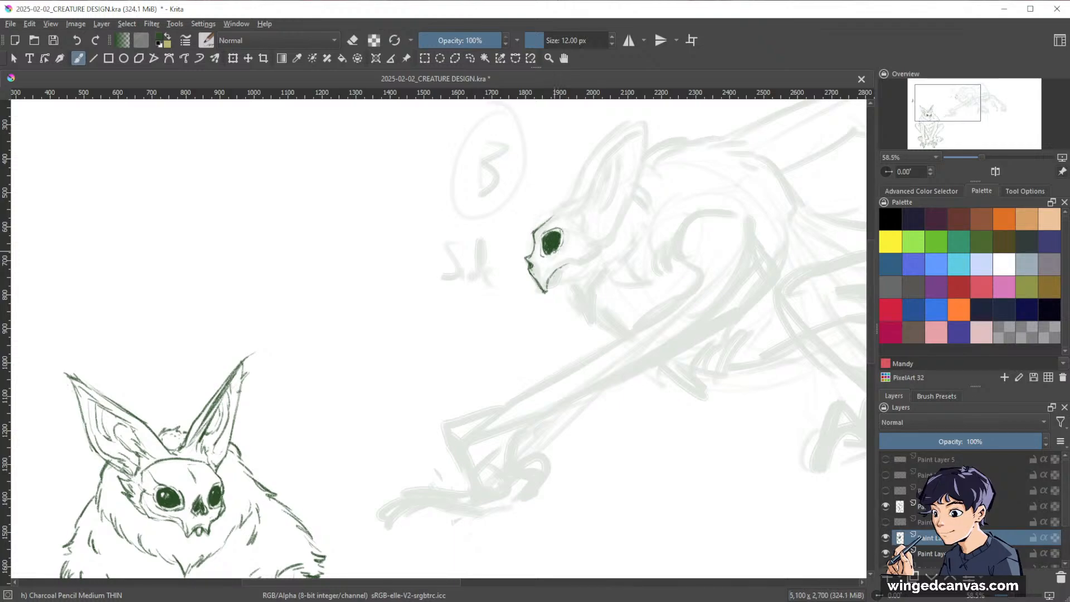
- Draw the side-view skull's rounded cranium above the eye socket and its back edge, tidying the lines with the eraser
key(e)
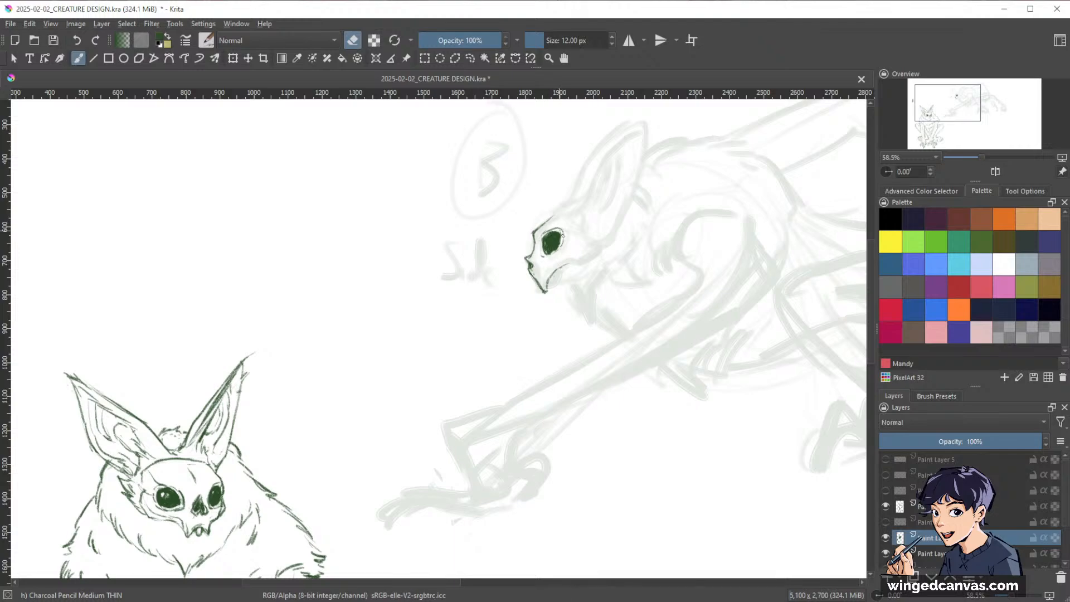
key(e)
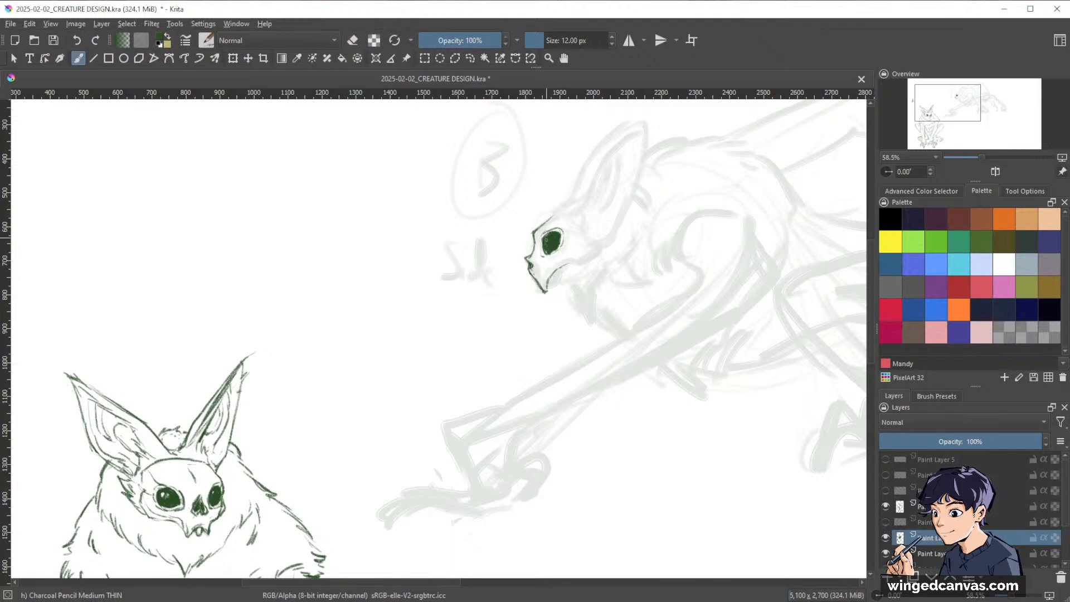
key(e)
key(e)
key(e)
drag(543, 226, 570, 200)
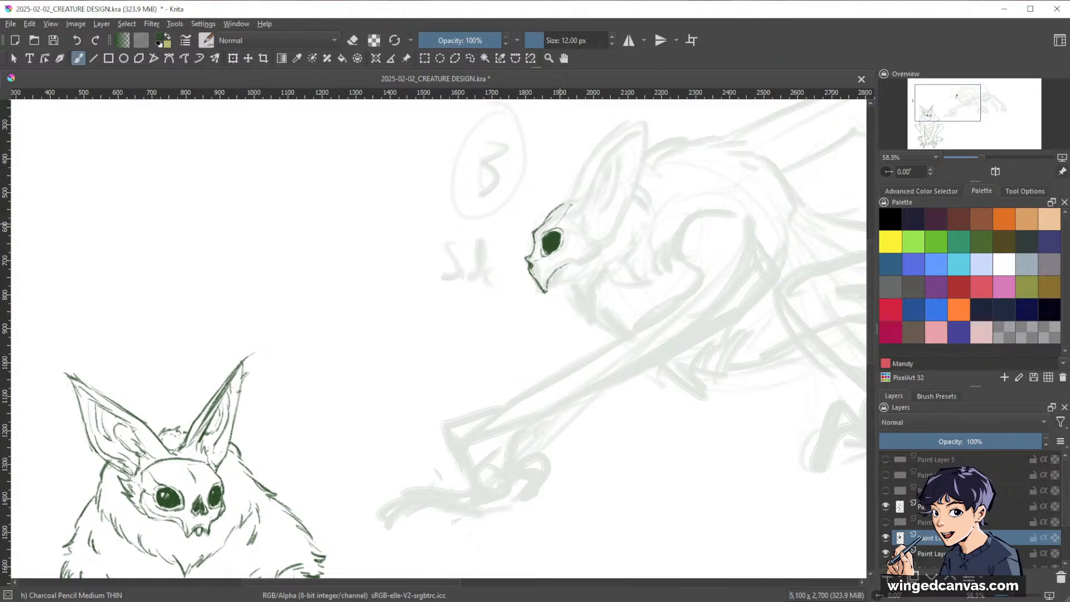
mouse_move(561, 223)
mouse_down()
mouse_move(577, 201)
mouse_move(584, 221)
mouse_up()
key(e)
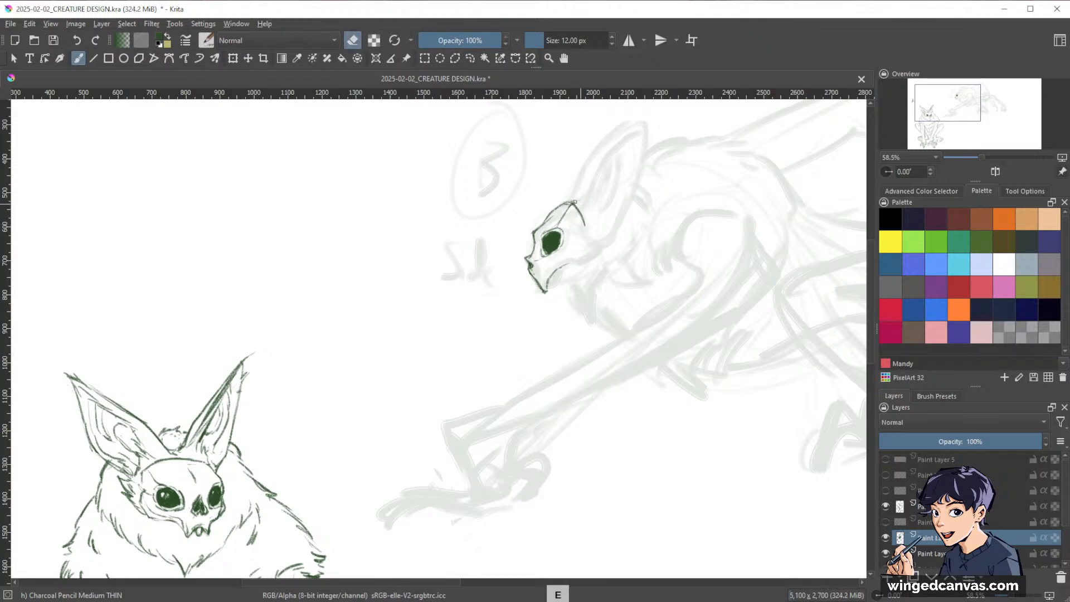
key(e)
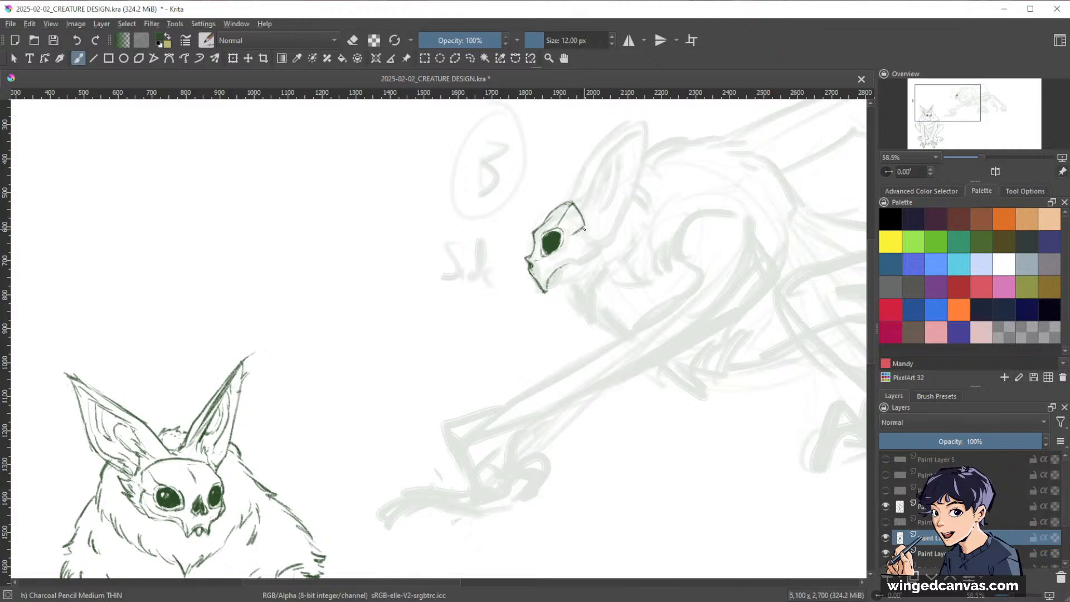
- Draw the side-view skull's cheekbone curving down to the jaw and clean up its lines with the eraser
mouse_move(585, 226)
mouse_down()
mouse_move(595, 247)
mouse_move(580, 261)
mouse_up()
mouse_move(703, 264)
mouse_down()
mouse_move(701, 214)
mouse_move(697, 251)
mouse_up()
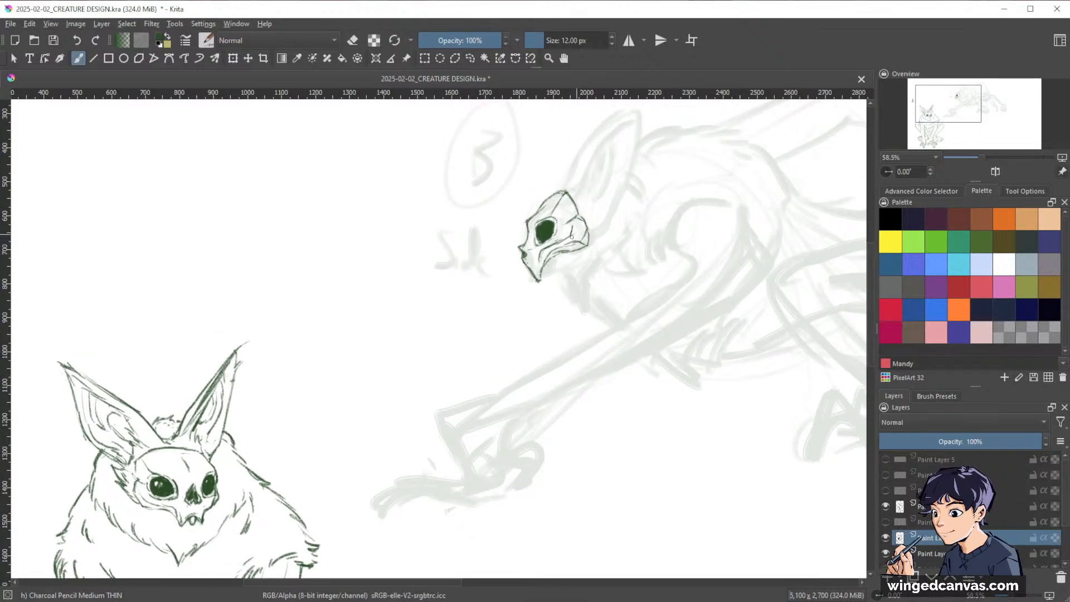
key(e)
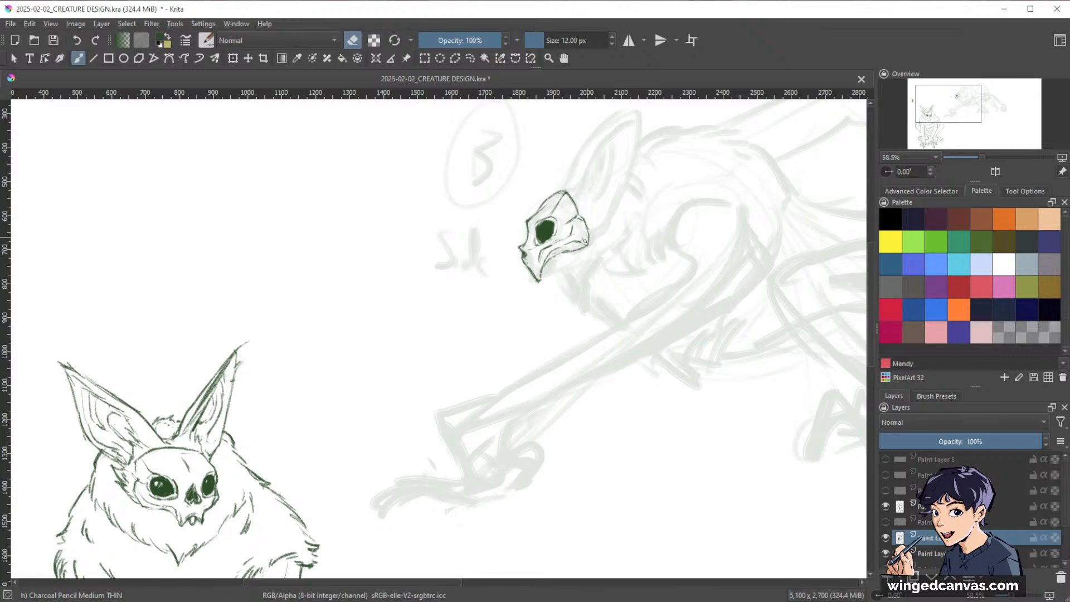
key(e)
key(e)
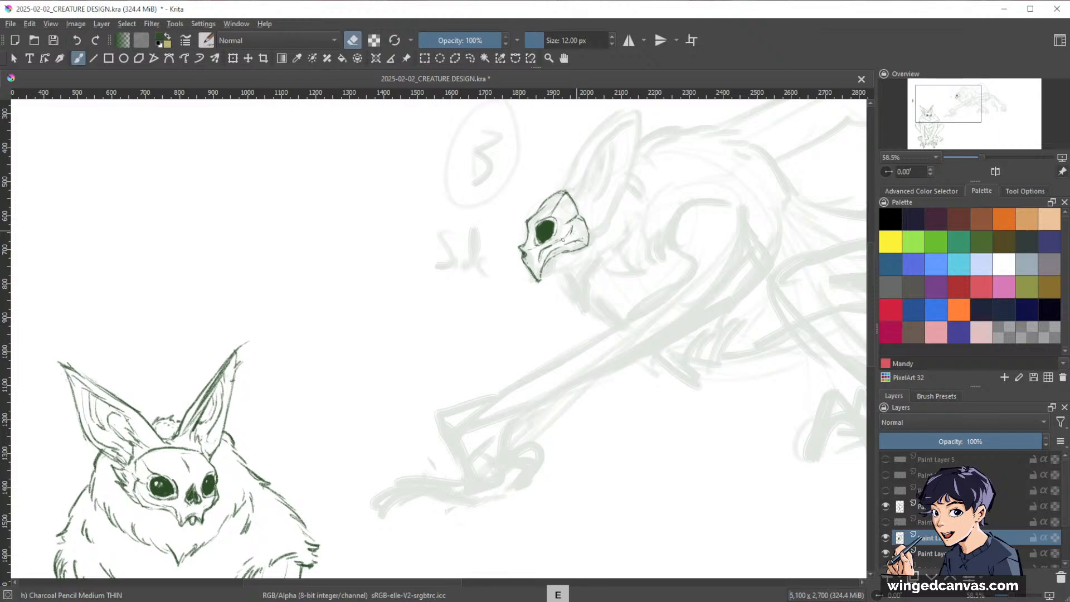
key(e)
key(e)
key(e)
- Refine the front edge of the side-view snout with small eraser and pencil touch-ups
key(space)
drag(729, 267, 708, 237)
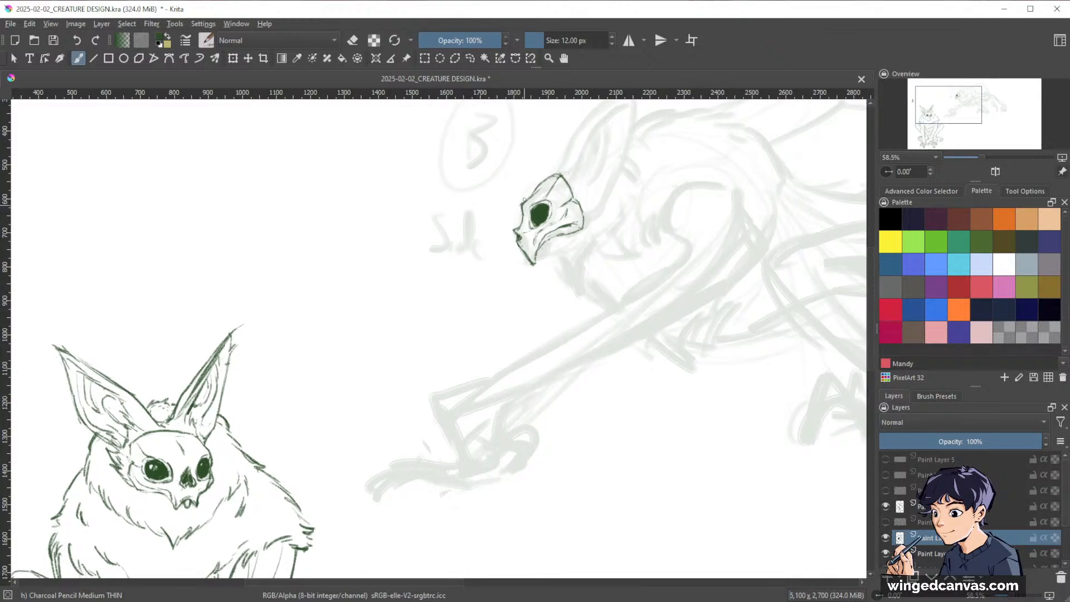
key(e)
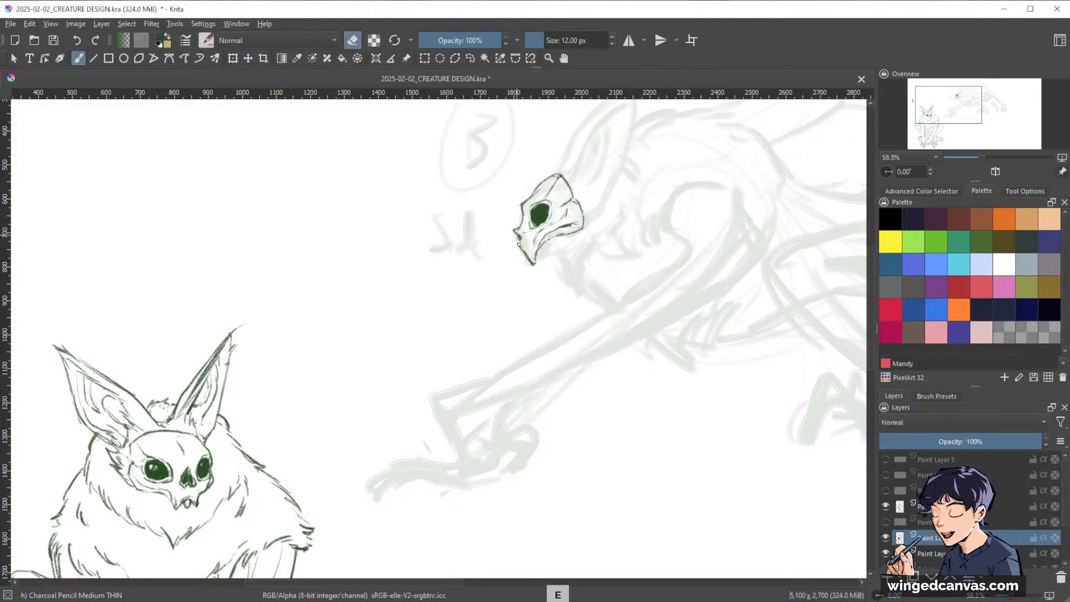
key(e)
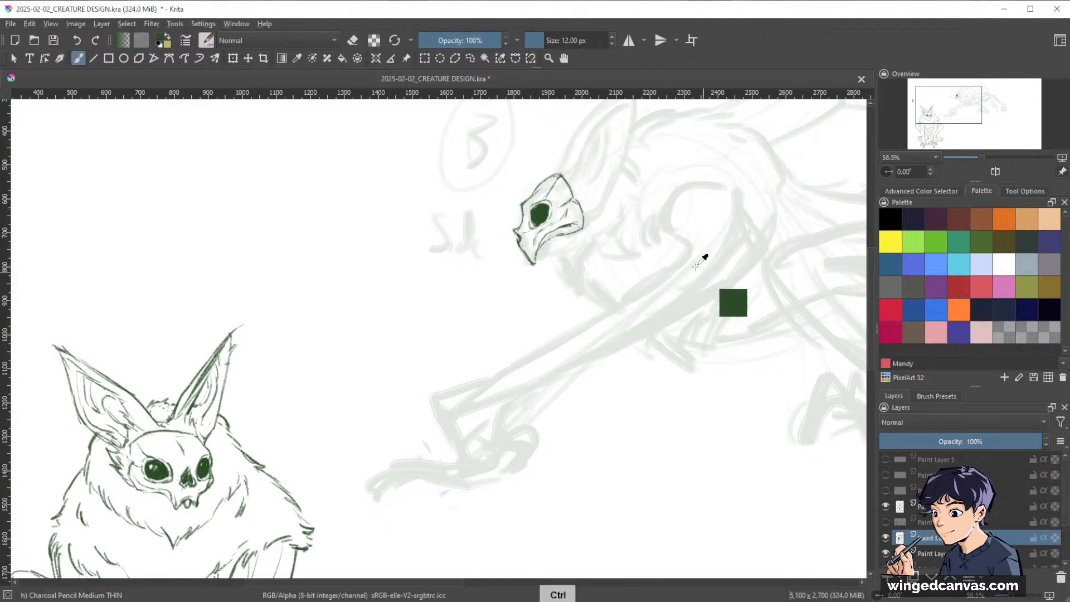
- Draw the pointed throat fur below the side-view jaw and the first fur tufts behind the cheekbone
mouse_move(738, 293)
mouse_down()
mouse_move(687, 340)
mouse_move(614, 269)
mouse_move(644, 252)
mouse_up()
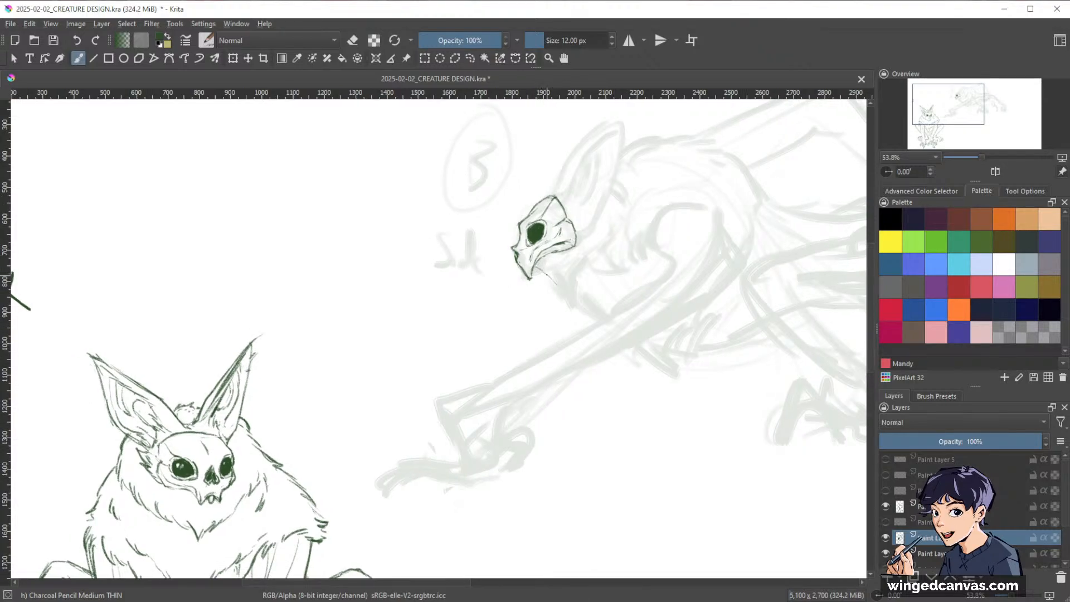
mouse_move(549, 275)
mouse_down()
mouse_move(571, 294)
mouse_move(560, 277)
mouse_move(584, 302)
mouse_move(570, 284)
mouse_up()
key(space)
drag(736, 257, 684, 282)
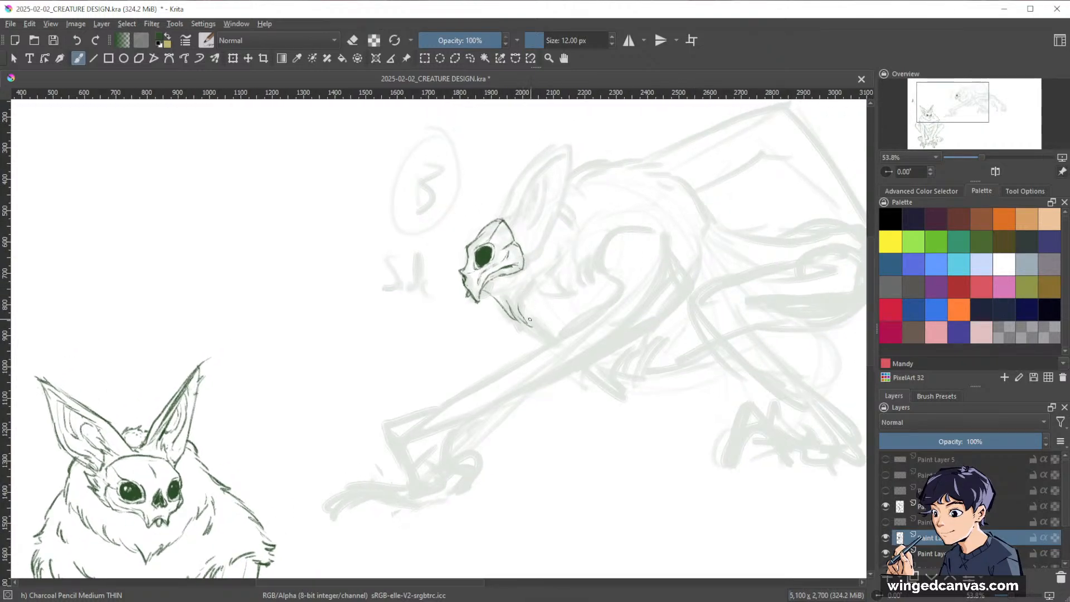
drag(532, 316, 536, 298)
mouse_move(531, 272)
mouse_down()
mouse_move(487, 288)
mouse_move(501, 287)
mouse_move(533, 326)
mouse_up()
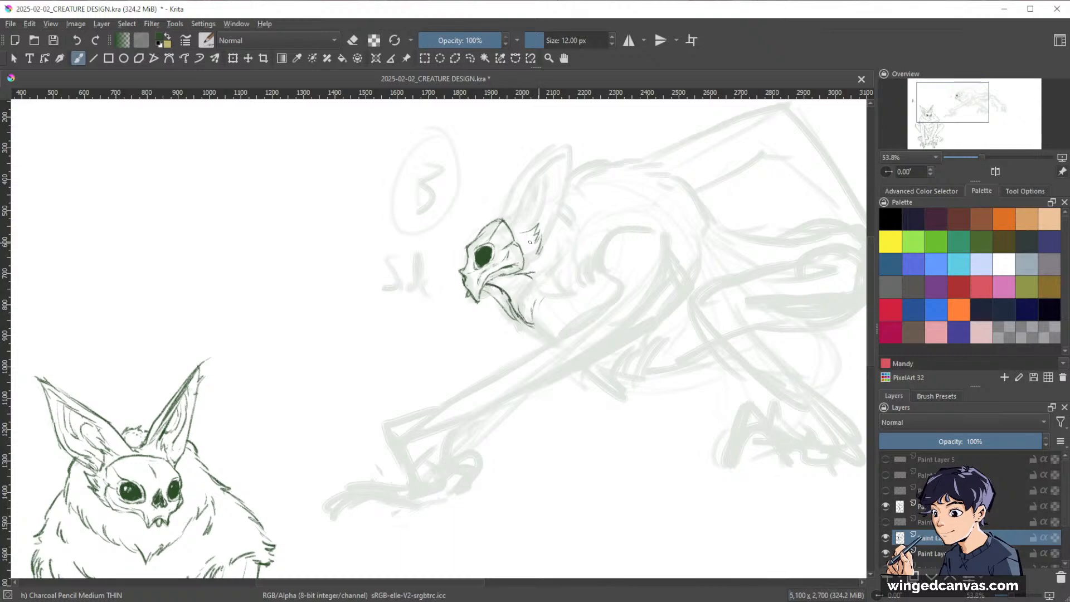
- Erase the stray throat fur lines under the side-view jaw and redraw a cleaner fur edge
key(slash)
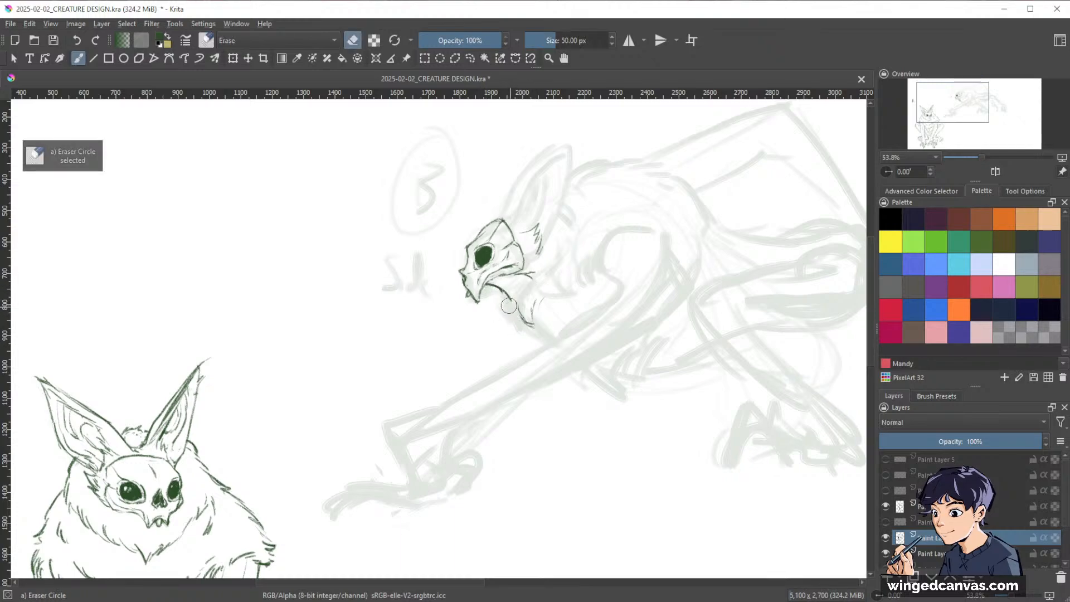
key(slash)
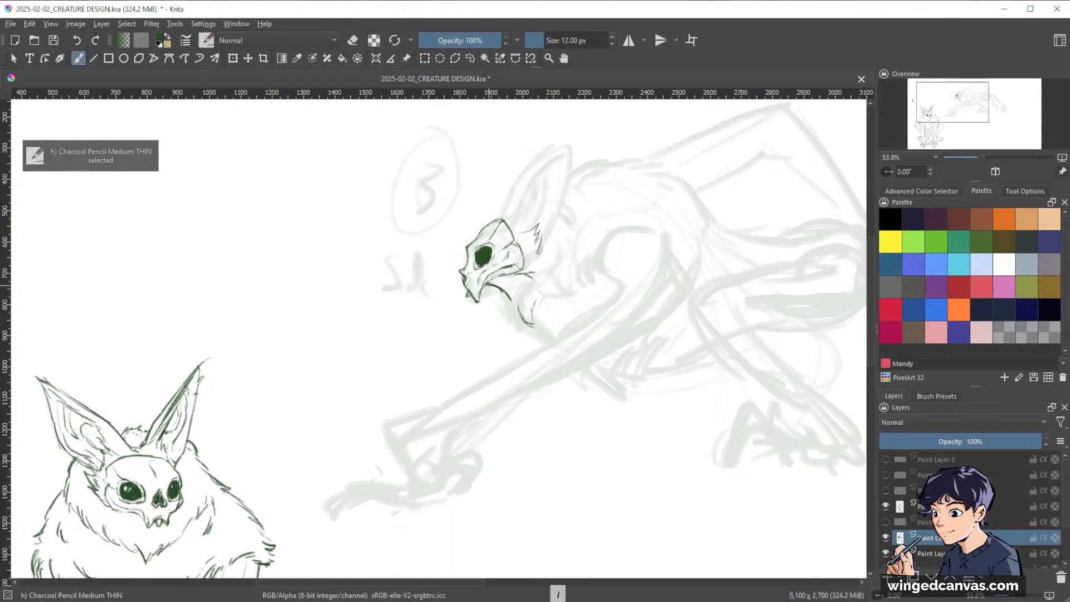
key(bracketleft)
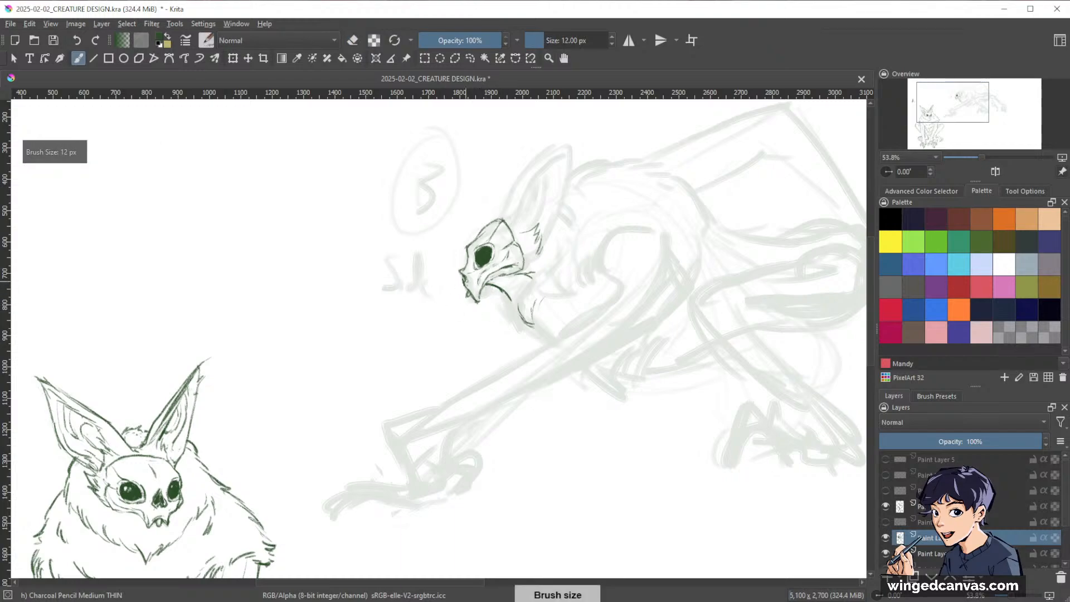
key(e)
drag(489, 286, 522, 313)
key(e)
key(e)
key(e)
key(e)
mouse_move(531, 276)
mouse_down()
mouse_move(519, 278)
mouse_move(529, 283)
mouse_up()
key(e)
- Add short fur tufts on the side-view creature's neck, just behind the cheek
key(space)
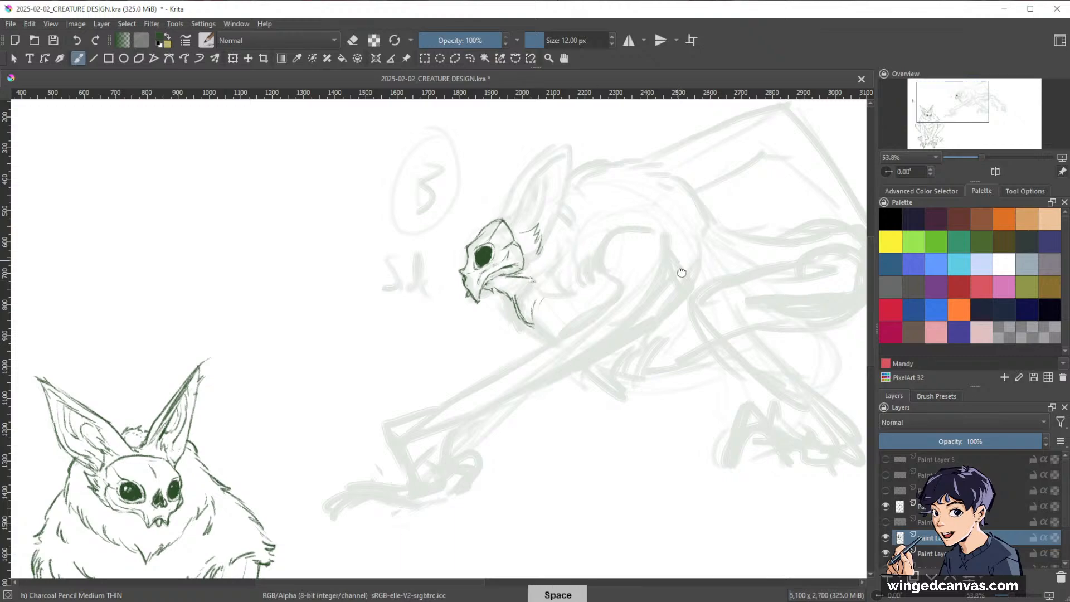
drag(681, 273, 683, 284)
drag(543, 281, 552, 273)
mouse_move(555, 267)
mouse_down()
mouse_move(549, 284)
mouse_move(552, 264)
mouse_up()
key(e)
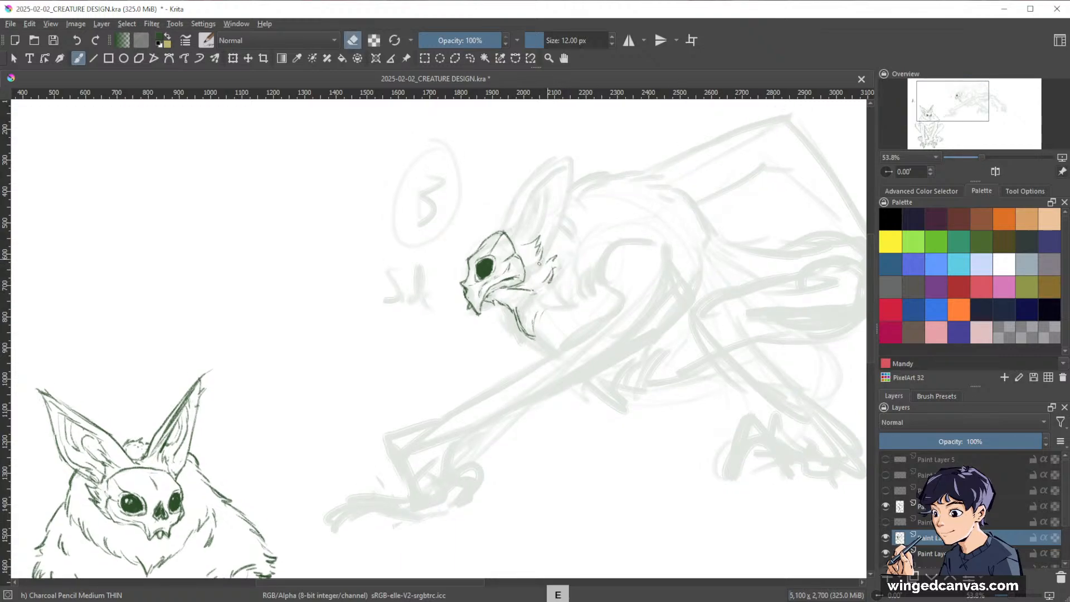
key(e)
- Draw jagged fur tufts across the back of the side-view skull's crown, around the base of the ear
key(space)
drag(550, 188, 547, 200)
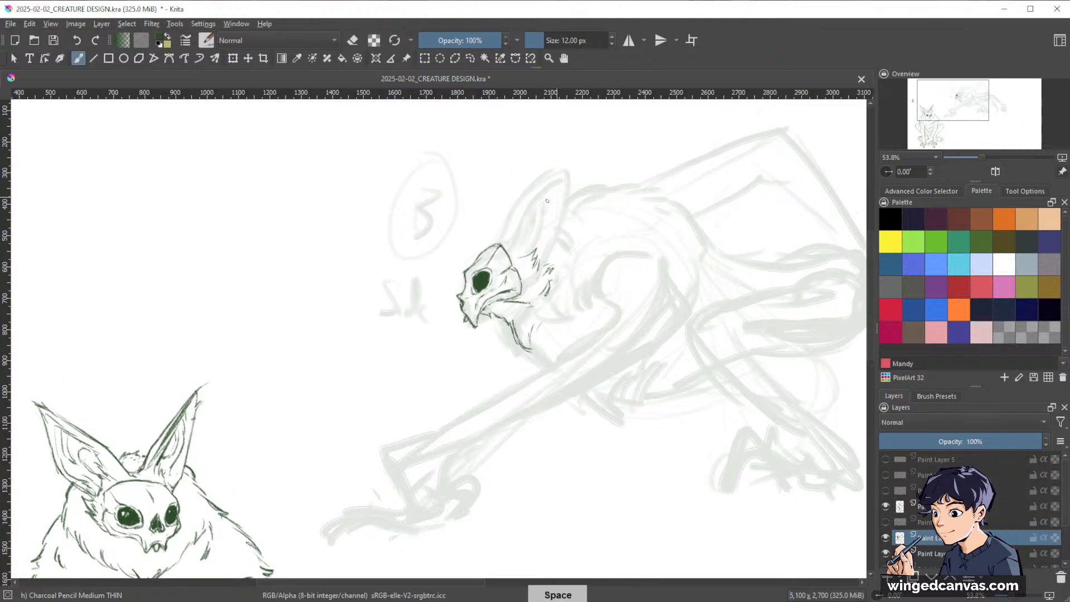
mouse_move(499, 241)
mouse_down()
mouse_move(515, 228)
mouse_move(532, 235)
mouse_move(531, 250)
mouse_up()
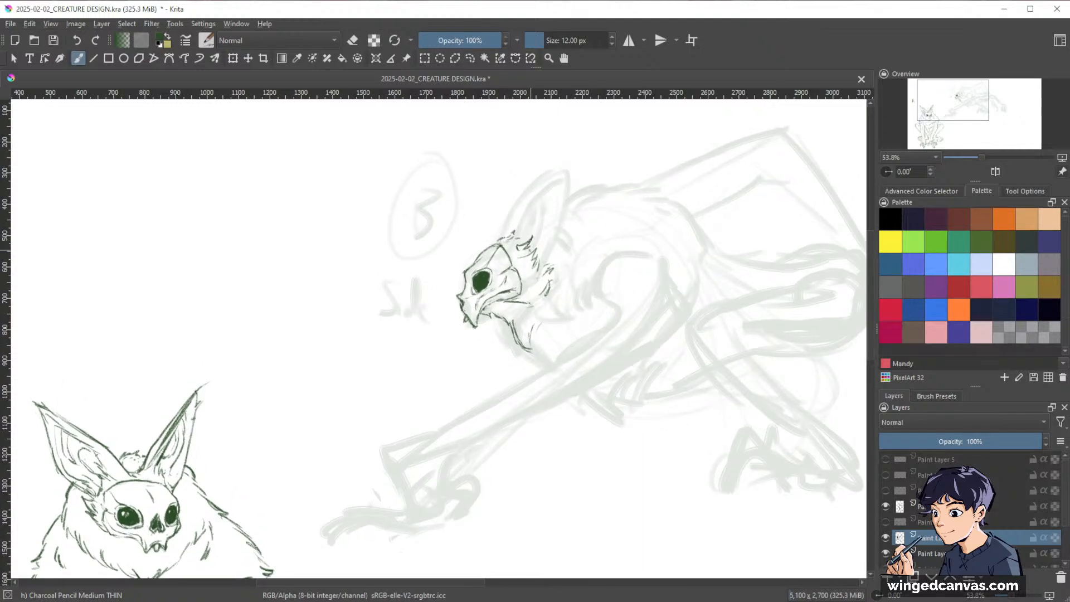
- Draw a jagged fur line from behind the side-view creature's throat tuft back toward the shoulder
key(space)
drag(748, 322, 711, 344)
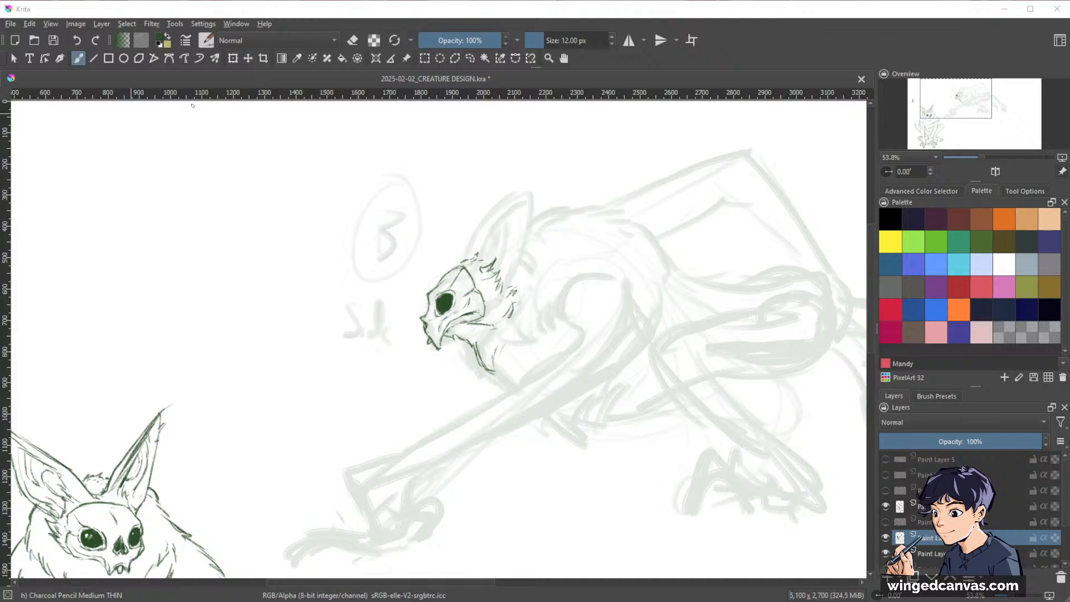
key(minus)
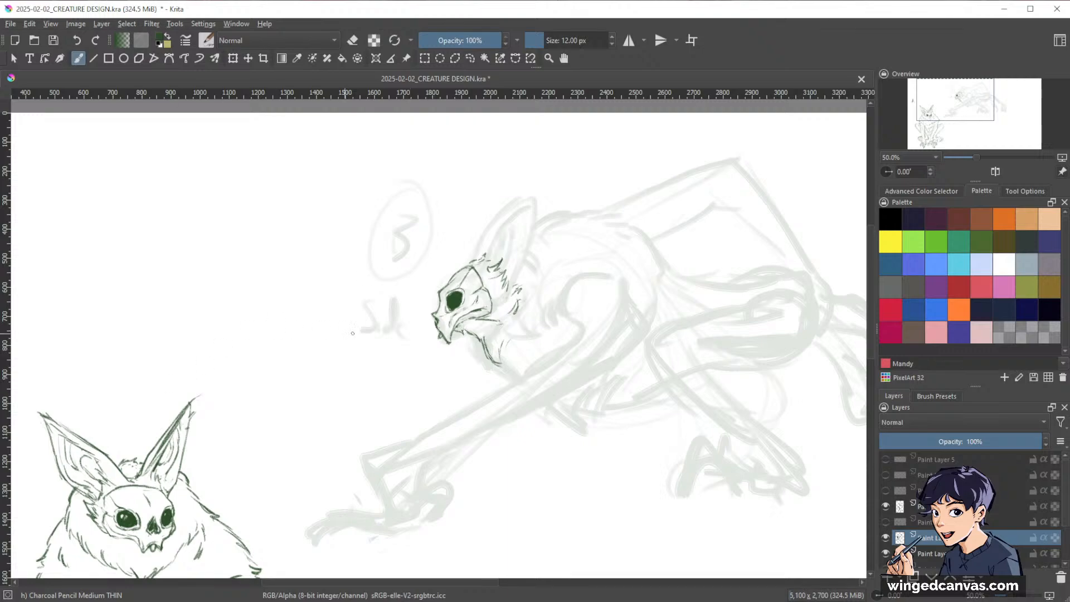
key(minus)
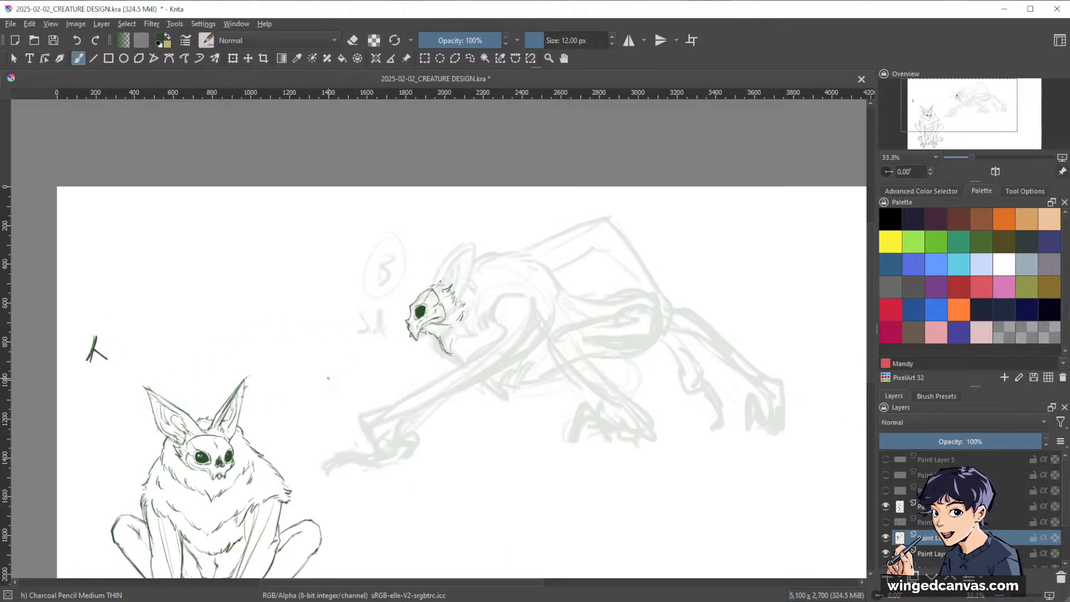
scroll(329, 378, down, 1)
drag(380, 381, 349, 317)
scroll(349, 318, up, 1)
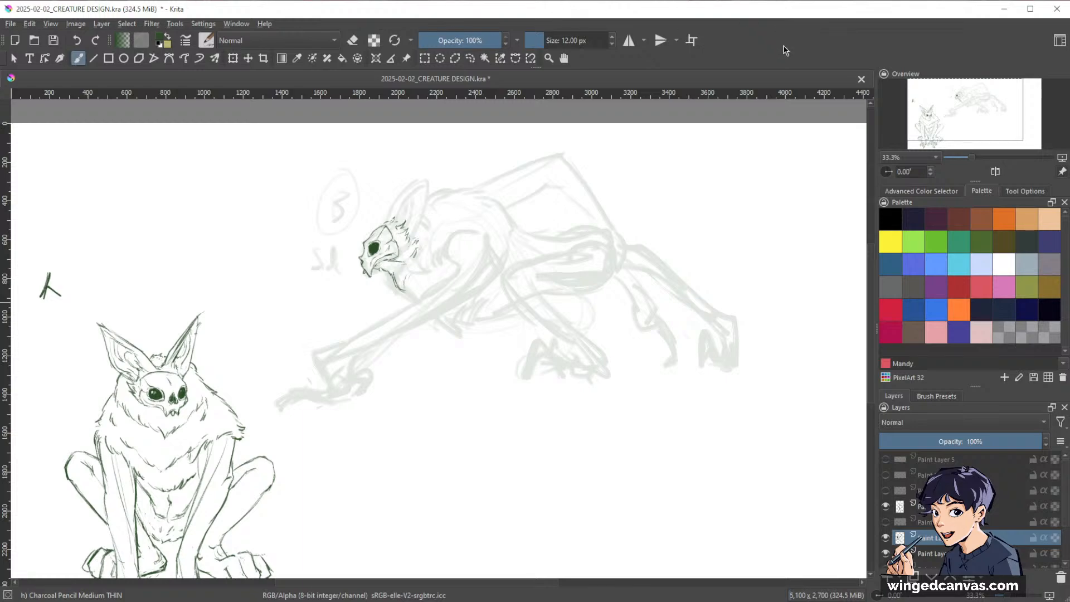
drag(621, 310, 692, 344)
drag(562, 334, 549, 176)
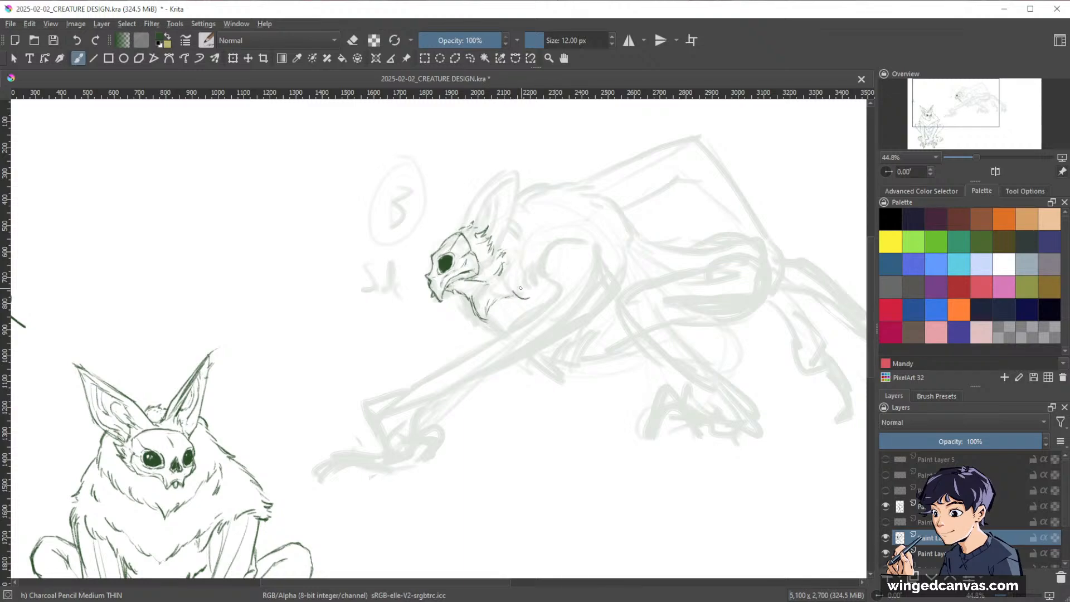
drag(503, 296, 550, 288)
- Outline the side-view creature's large swept-back ear, extending it to a longer pointed tip and tidying the lines
mouse_move(466, 226)
mouse_down()
mouse_move(500, 178)
mouse_move(548, 156)
mouse_move(500, 243)
mouse_up()
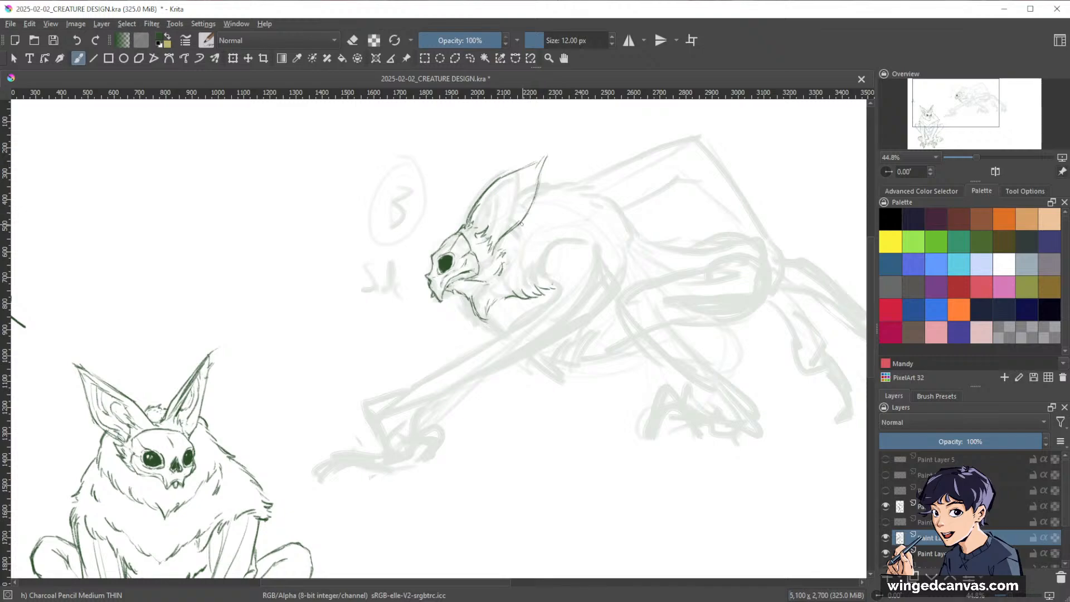
mouse_move(546, 162)
mouse_down()
mouse_move(536, 191)
mouse_move(560, 144)
mouse_move(541, 177)
mouse_move(530, 164)
mouse_move(562, 145)
mouse_move(524, 168)
mouse_up()
key(e)
key(e)
key(e)
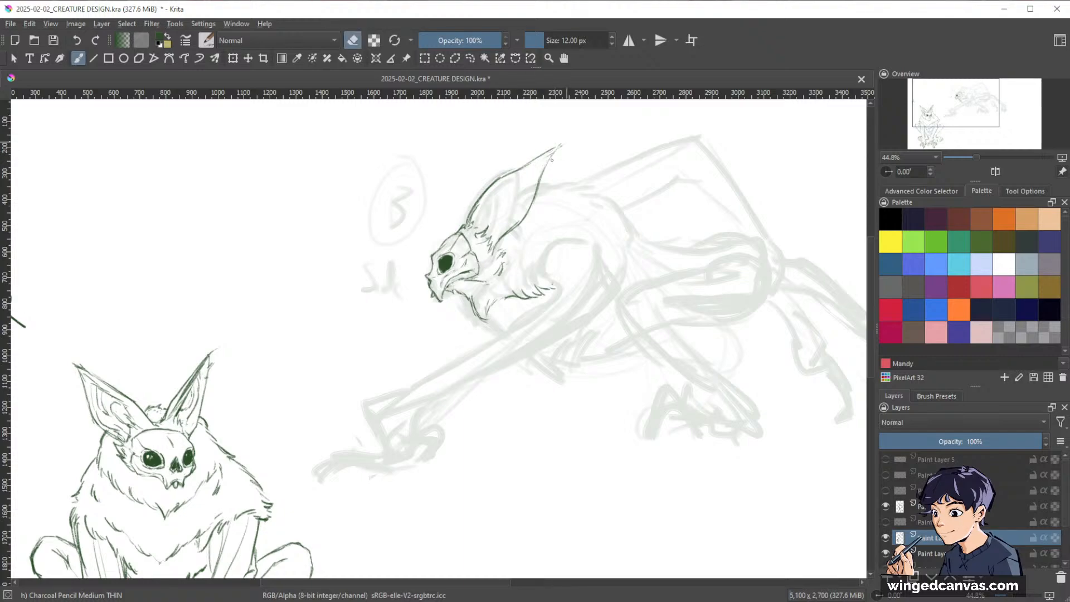
- Draw the inner folds and small fur strokes inside the side-view creature's ear, cleaning them up with the eraser
key(e)
drag(501, 225, 496, 216)
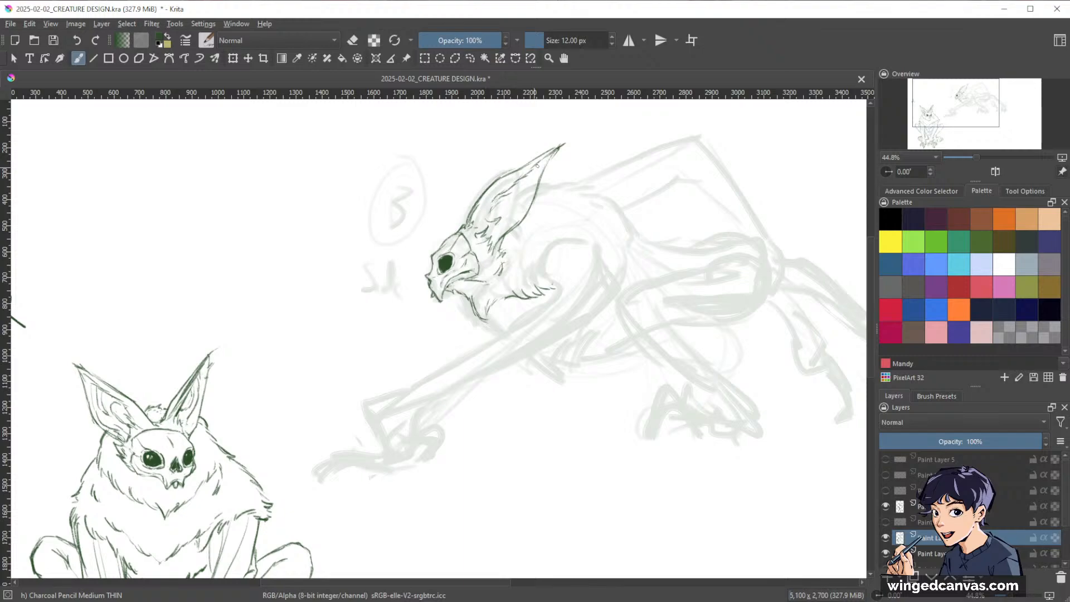
key(e)
key(e)
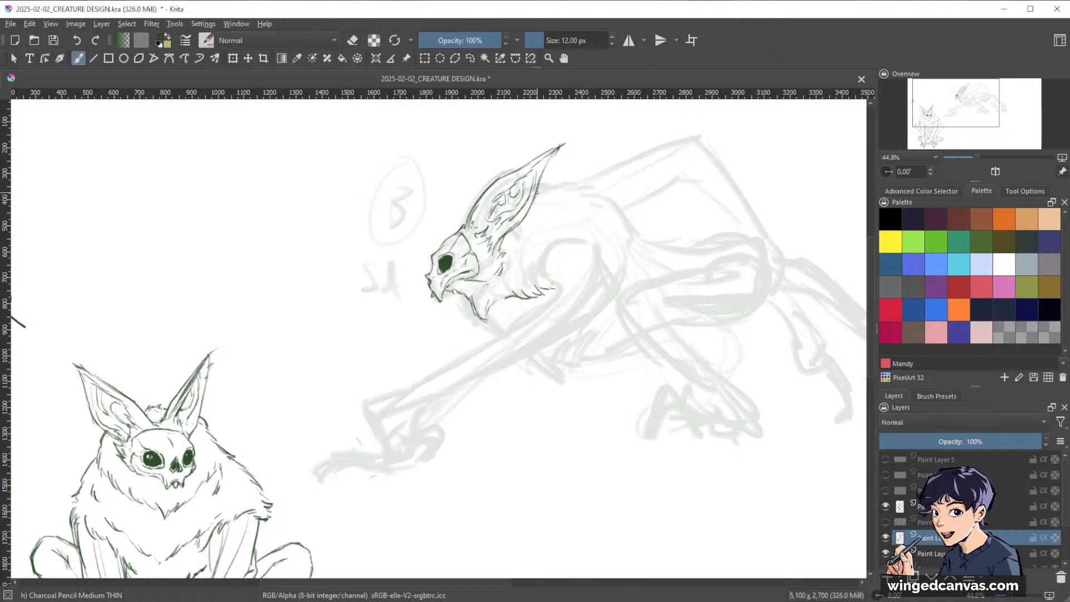
- Line the side-view creature's upper back from the ear to behind the shoulder, and extend the neck fur line below the jaw
mouse_move(537, 190)
mouse_down()
mouse_move(559, 186)
mouse_move(617, 208)
mouse_move(637, 231)
mouse_up()
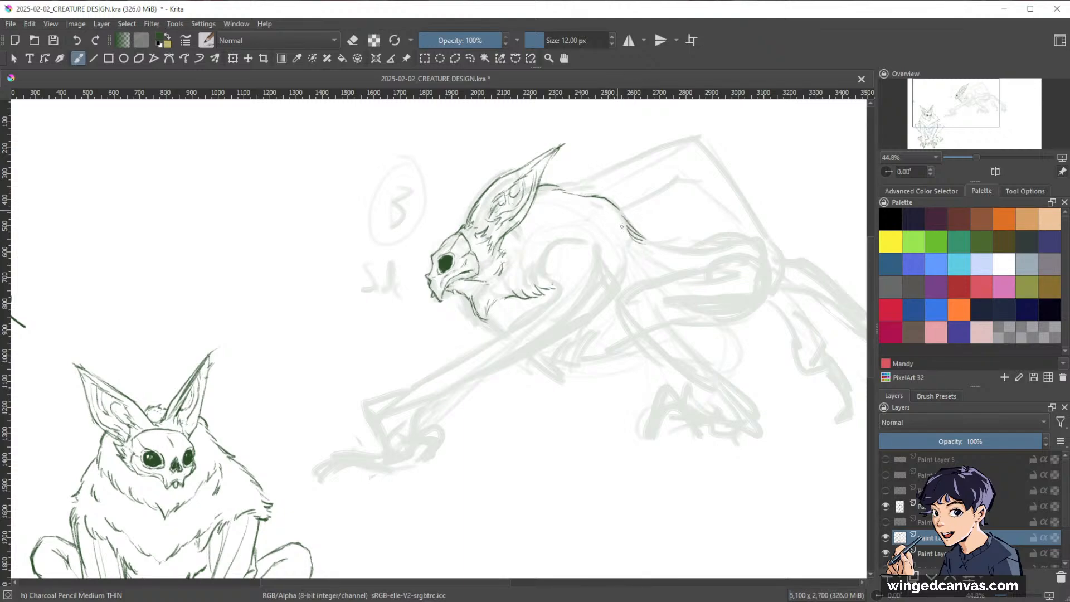
key(space)
mouse_move(704, 278)
mouse_down()
mouse_move(776, 242)
mouse_move(750, 321)
mouse_up()
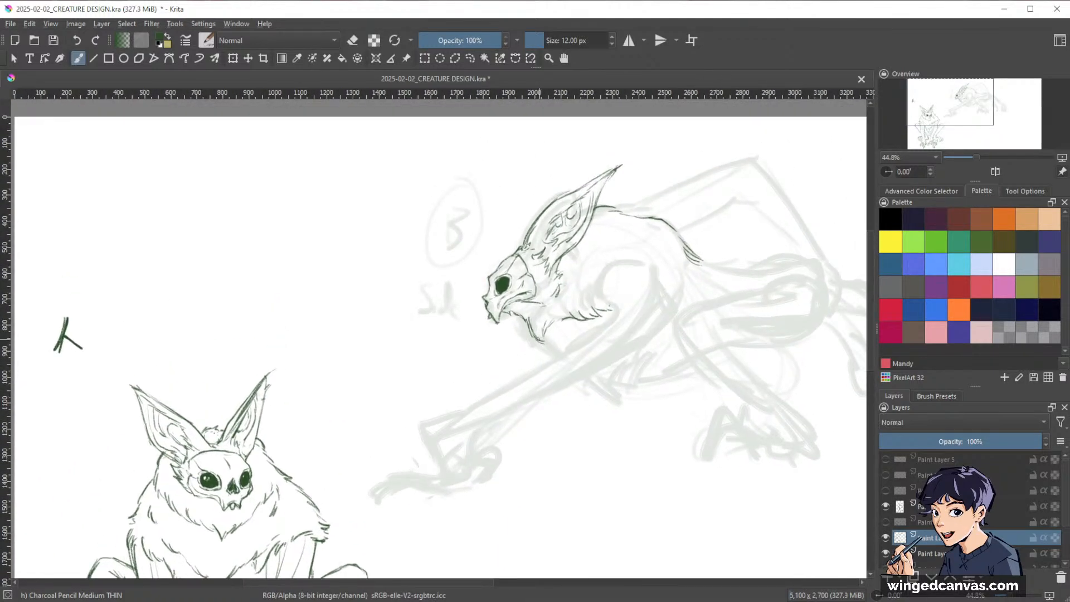
key(space)
drag(627, 277, 601, 219)
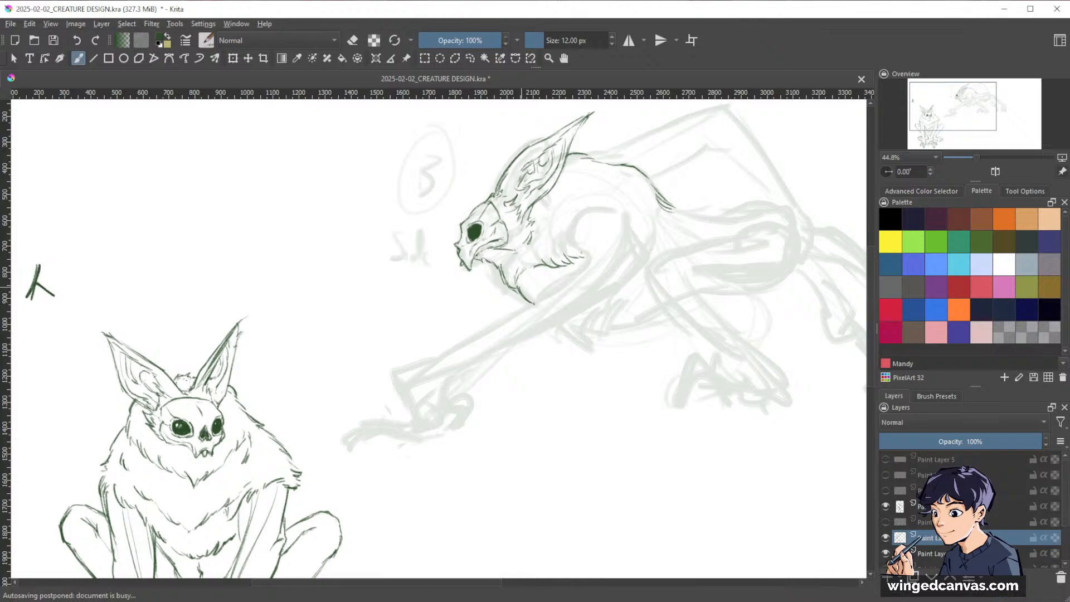
- Draw the curved shoulder contour from the chest fur over the top of the front arm
key(space)
drag(674, 262, 651, 271)
key(space)
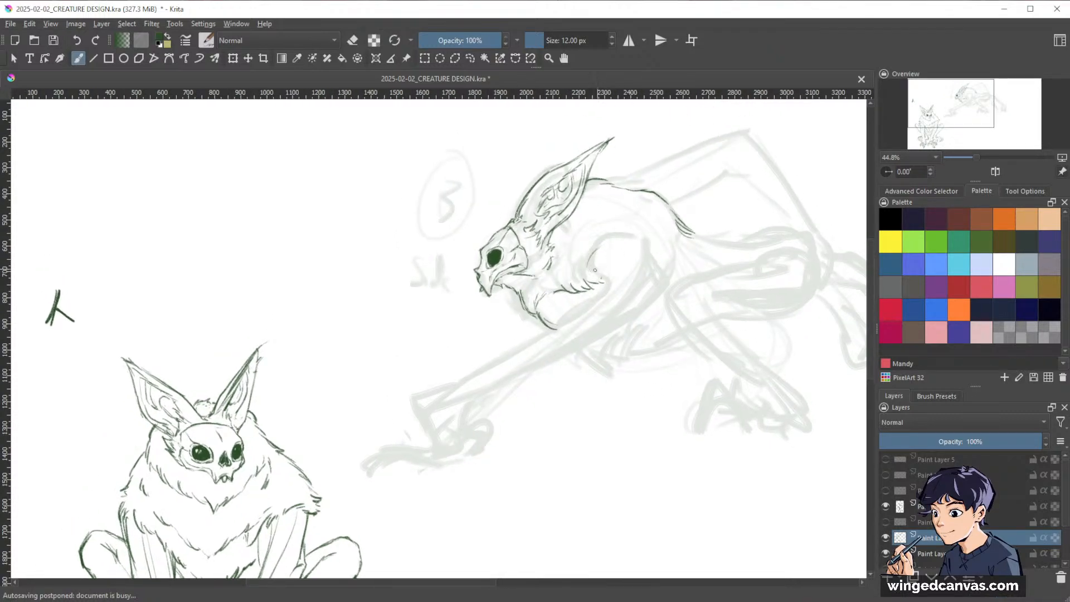
drag(612, 238, 678, 257)
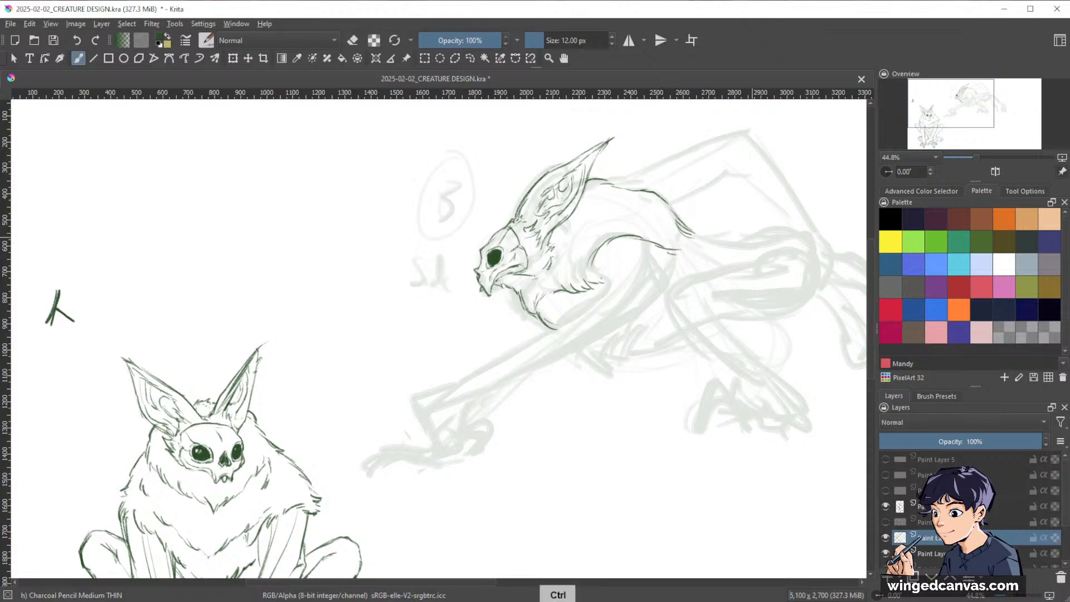
- Draw the back of the upper arm and the elbow, with the brush size set to 13 px, continuing beneath the elbow
key(ctrl+space)
mouse_move(777, 275)
mouse_down()
mouse_move(756, 363)
mouse_move(715, 285)
mouse_move(720, 398)
mouse_up()
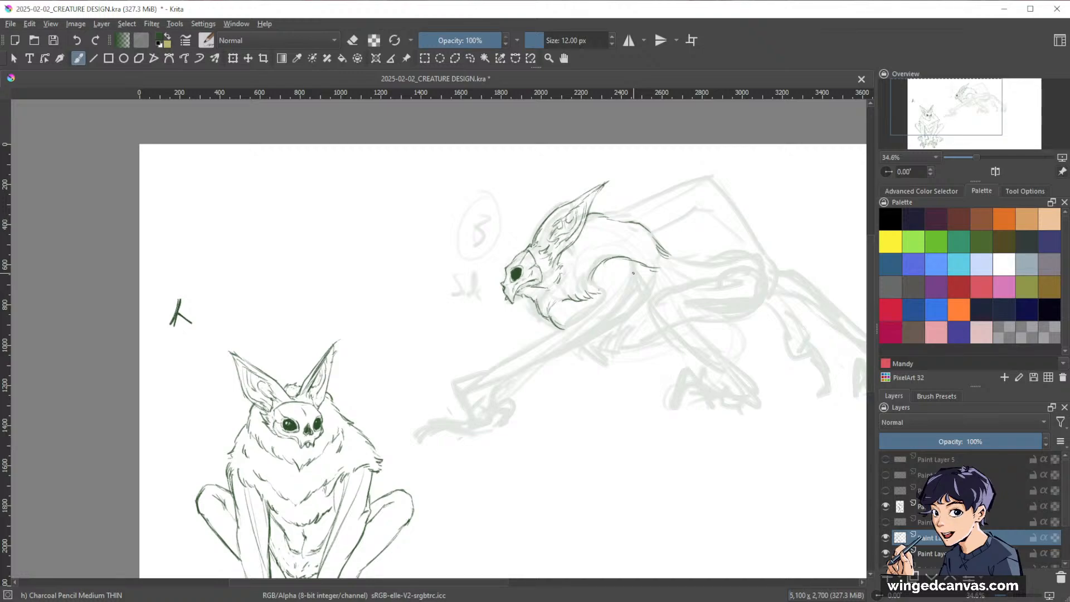
key(space)
drag(693, 335, 727, 313)
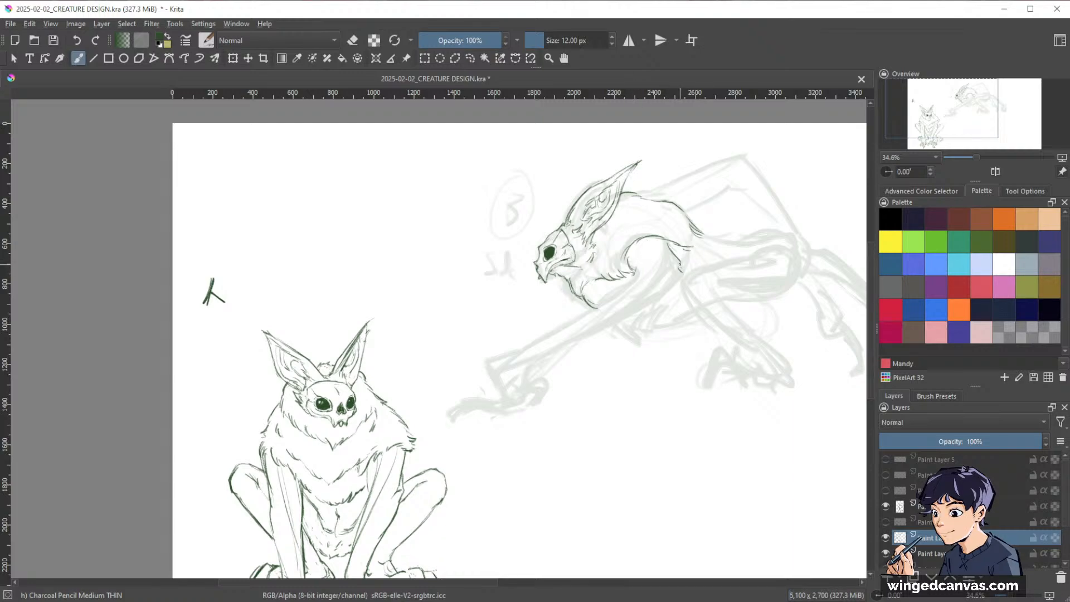
key(space)
drag(680, 265, 678, 285)
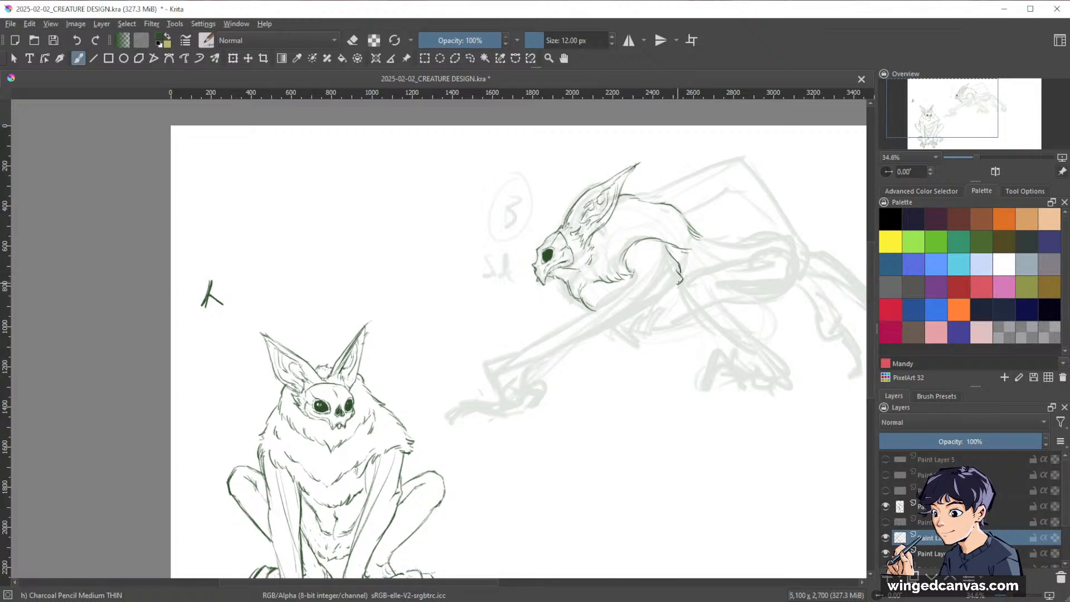
drag(681, 280, 676, 288)
key(e)
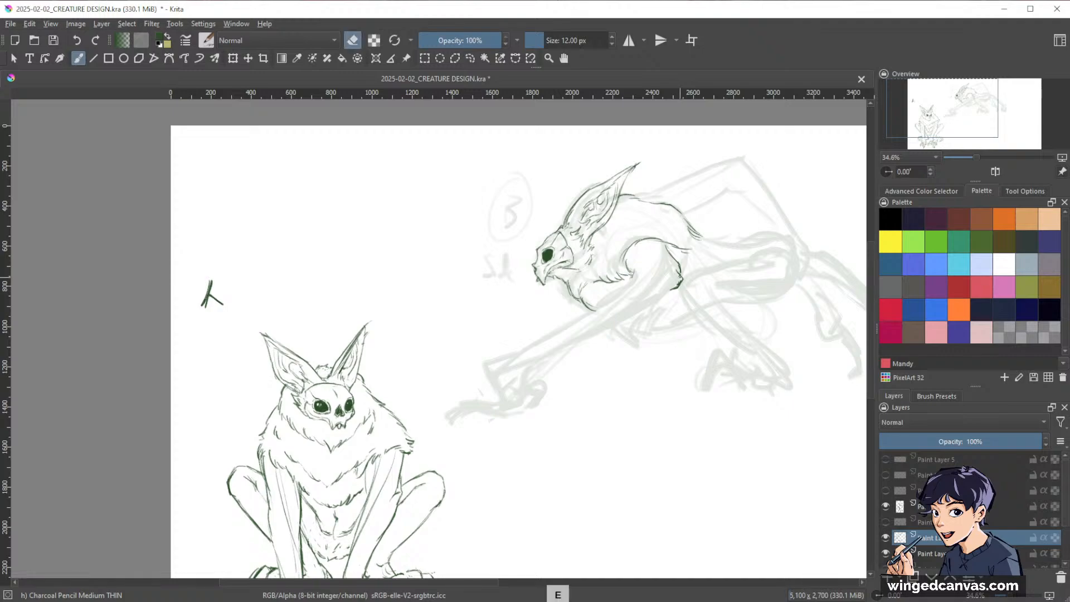
key(bracketright)
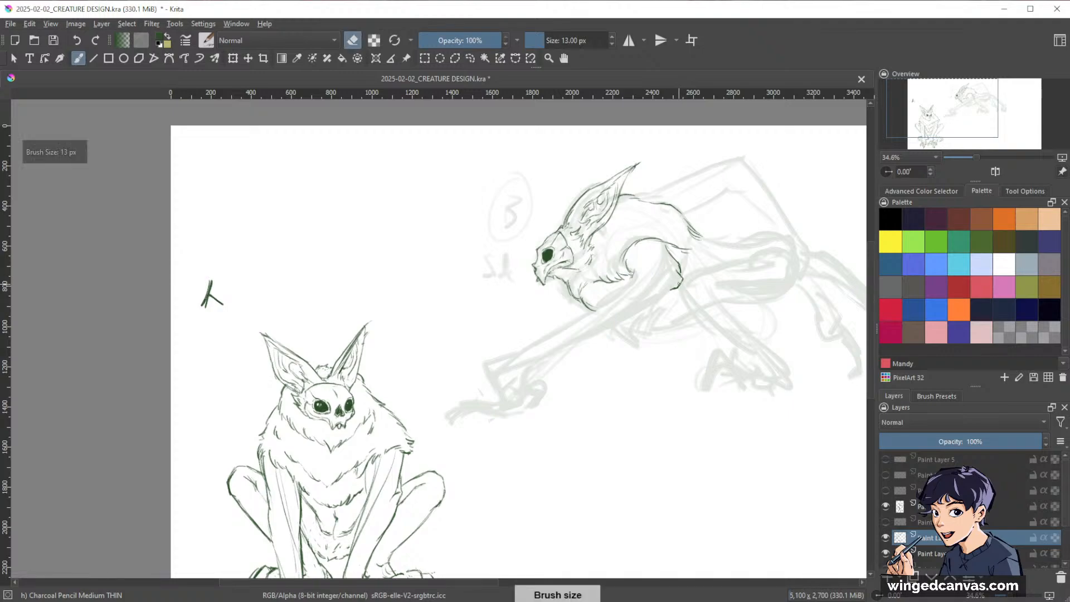
key(e)
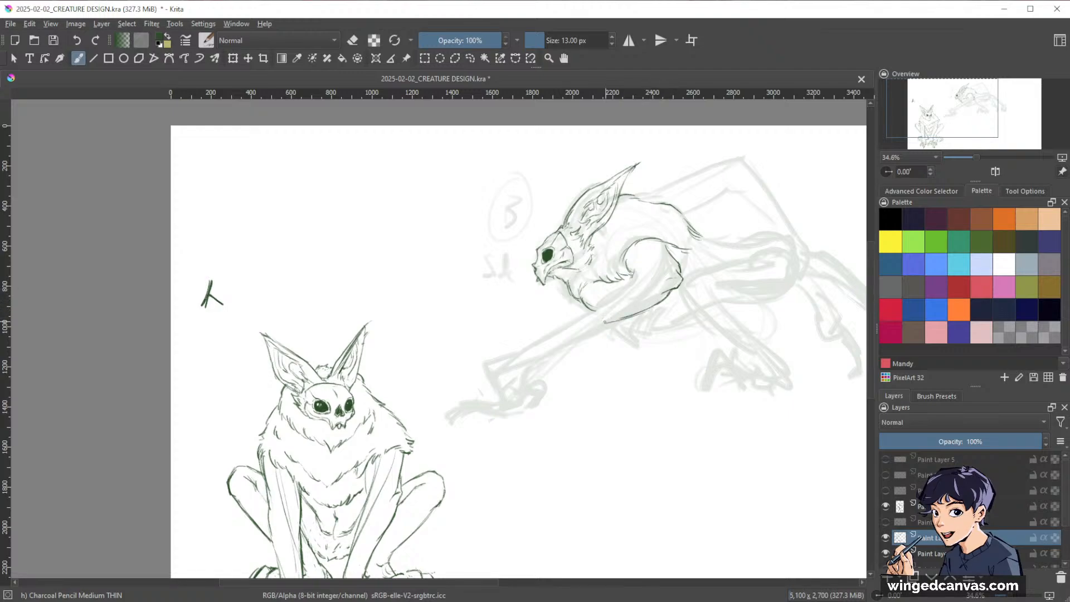
- Outline the upper and lower edges of the outstretched forearm from the elbow to the wrist over the rough sketch
key(space)
drag(638, 311, 665, 272)
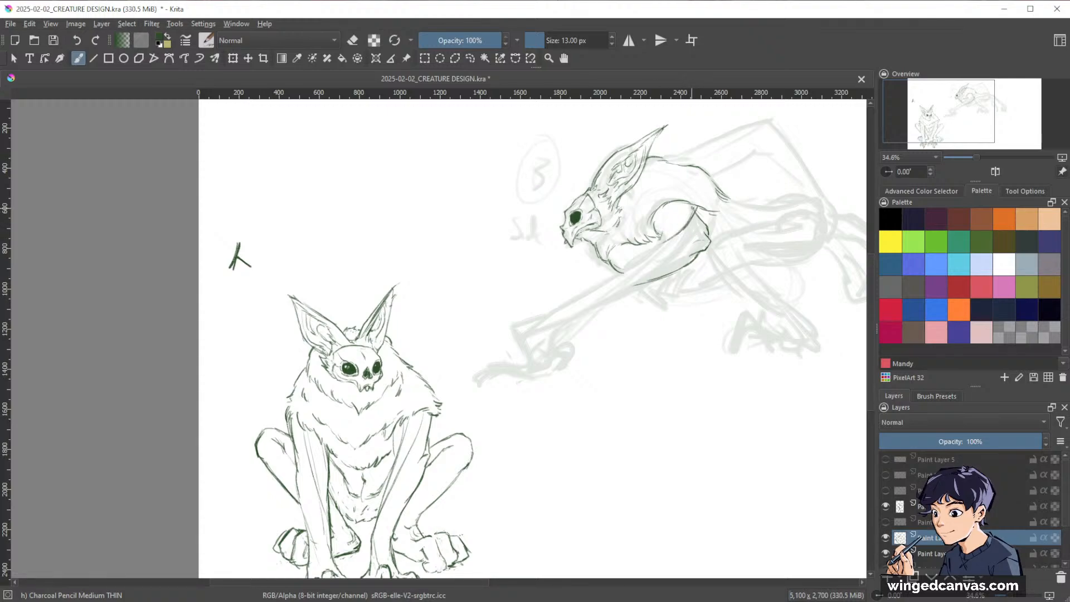
key(e)
key(e)
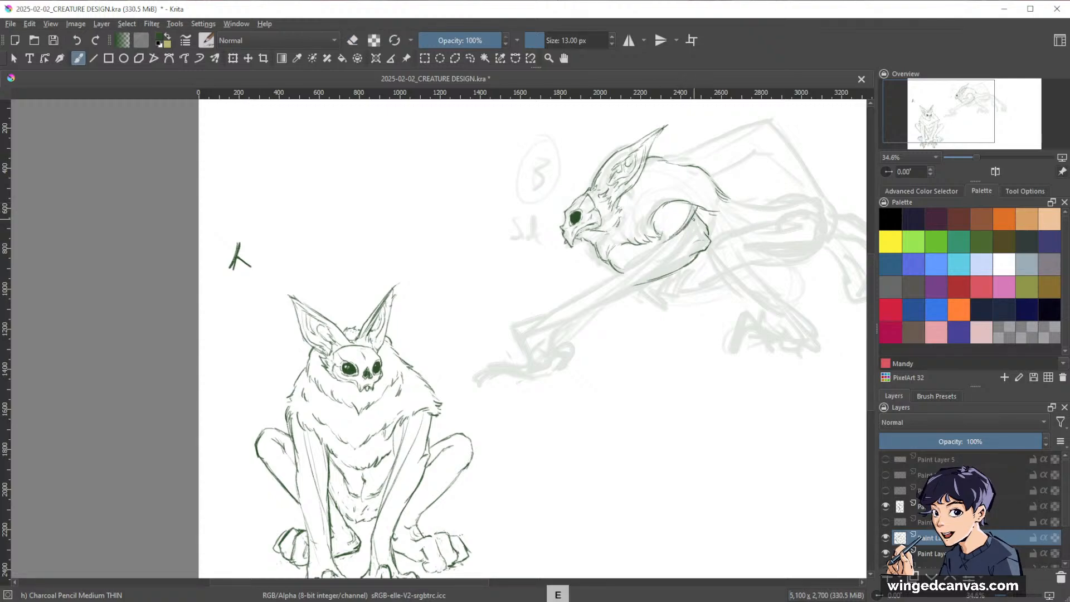
drag(666, 245, 514, 325)
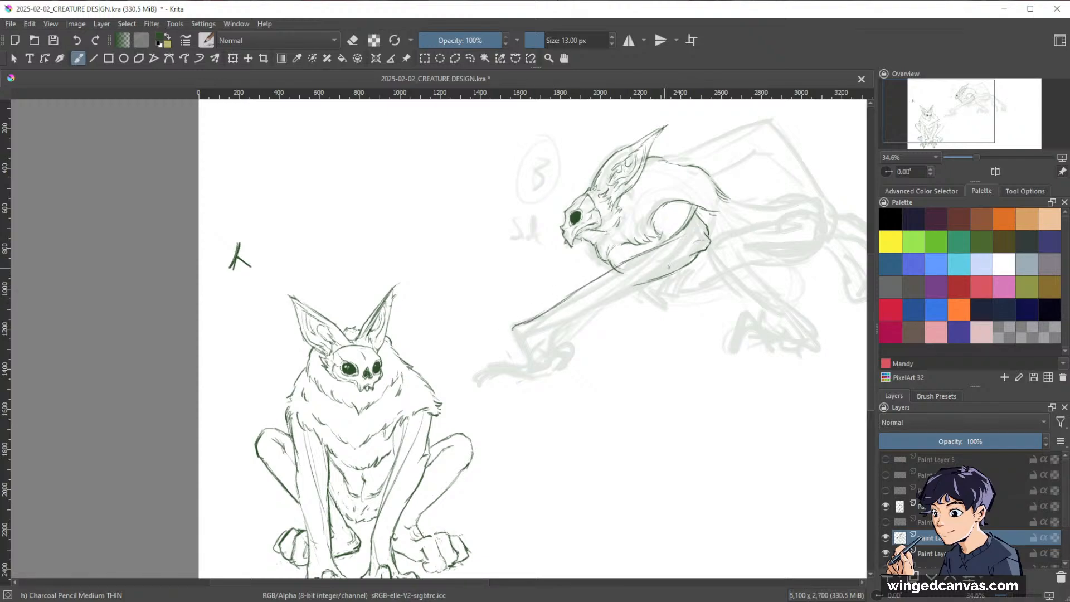
drag(628, 288, 573, 305)
mouse_move(679, 269)
mouse_down()
mouse_move(540, 322)
mouse_move(548, 329)
mouse_up()
mouse_move(602, 303)
mouse_down()
mouse_move(543, 334)
mouse_move(635, 283)
mouse_up()
- Clean the forearm's lower edge with Eraser Circle and redraw it using Charcoal Pencil Medium THIN at 13 px
key(e)
key(e)
key(e)
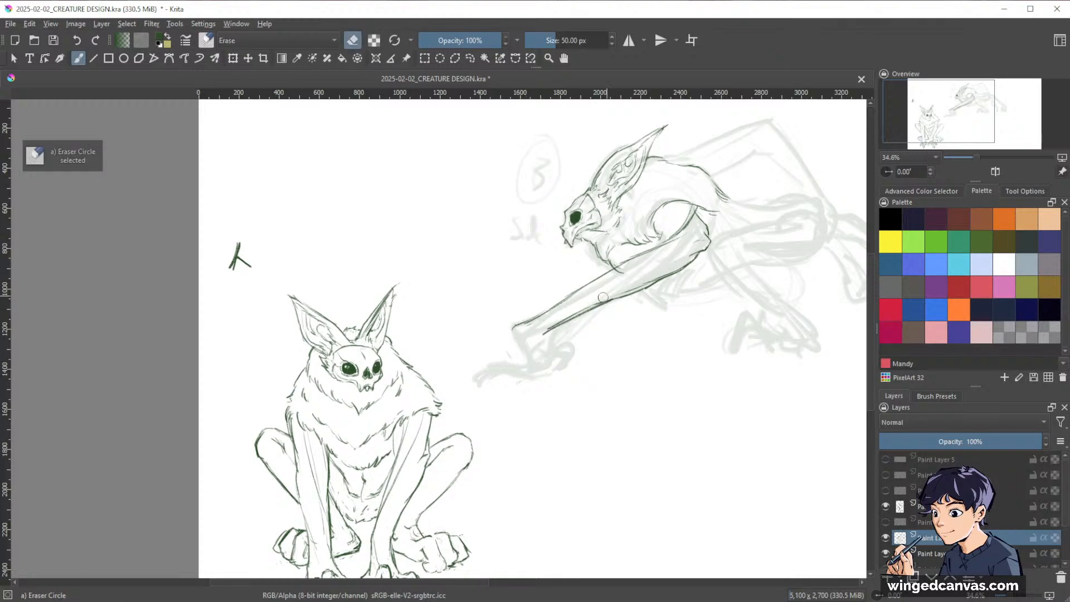
key(e)
drag(741, 342, 700, 307)
drag(719, 298, 724, 334)
drag(755, 402, 721, 441)
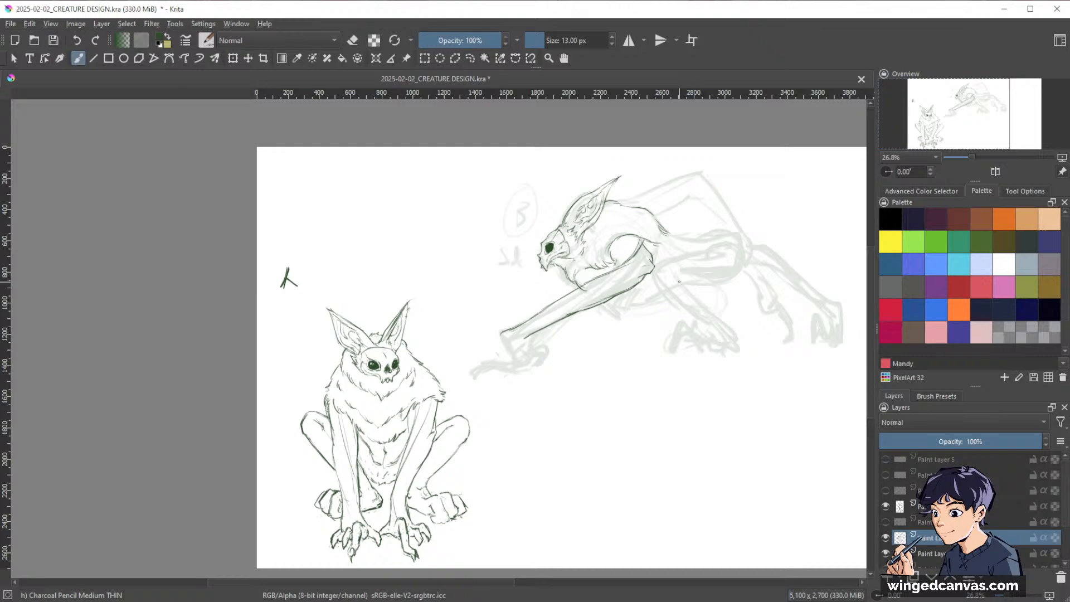
drag(599, 324, 642, 363)
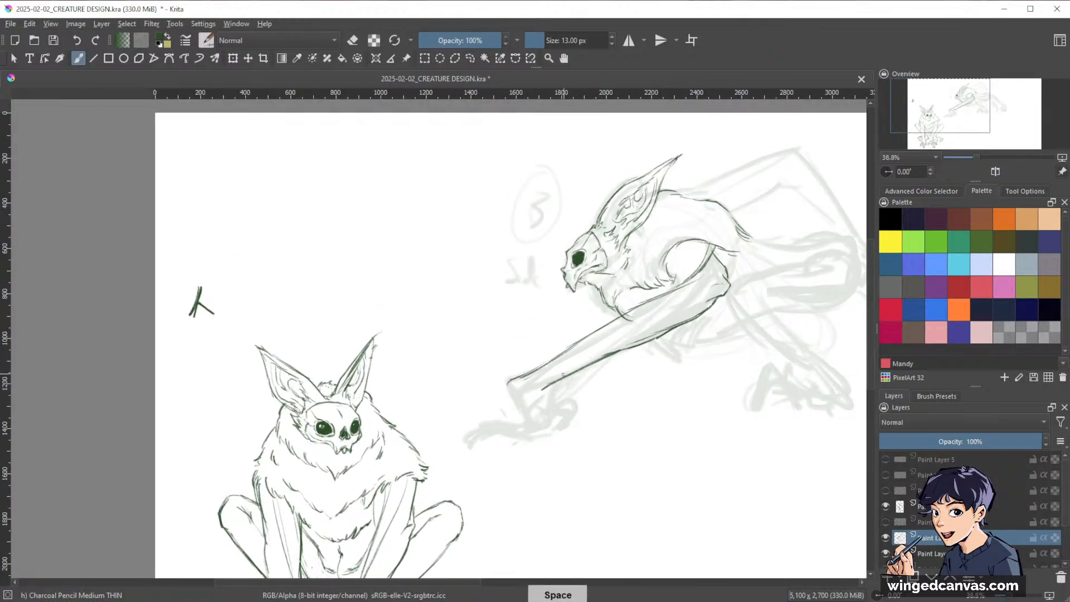
key(slash)
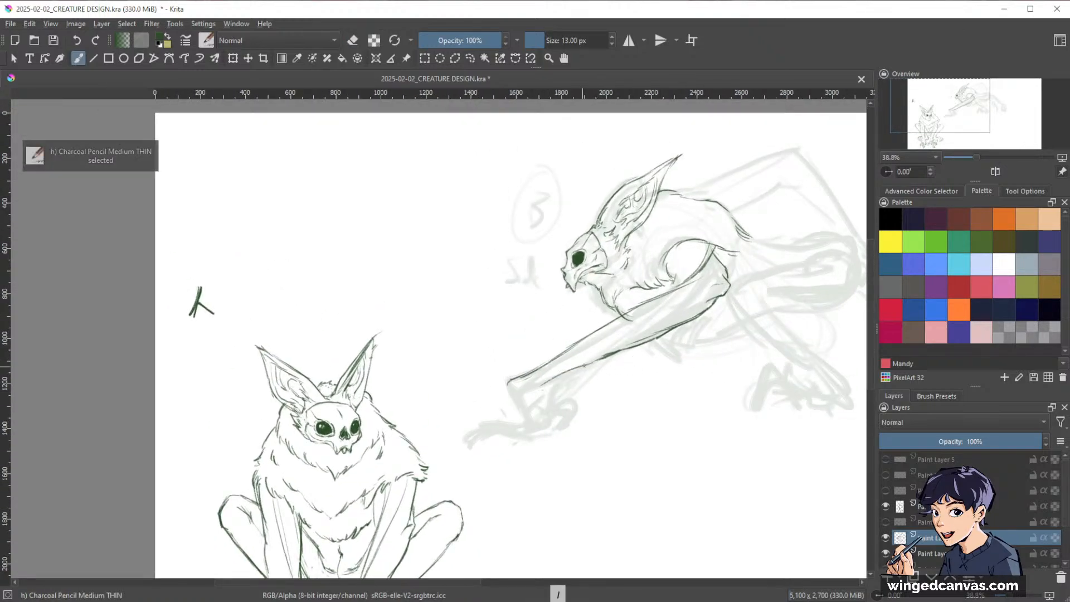
drag(546, 384, 645, 343)
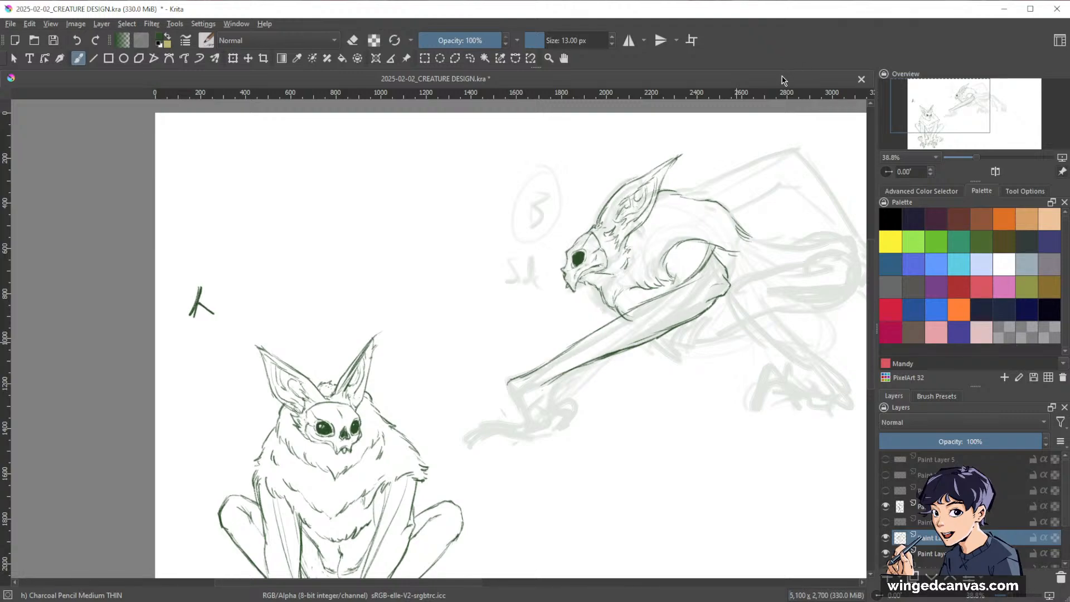
- Draw both sides of the wrist at the end of the outstretched forearm, angling down towards the seated creature
drag(744, 319, 624, 268)
drag(777, 272, 649, 320)
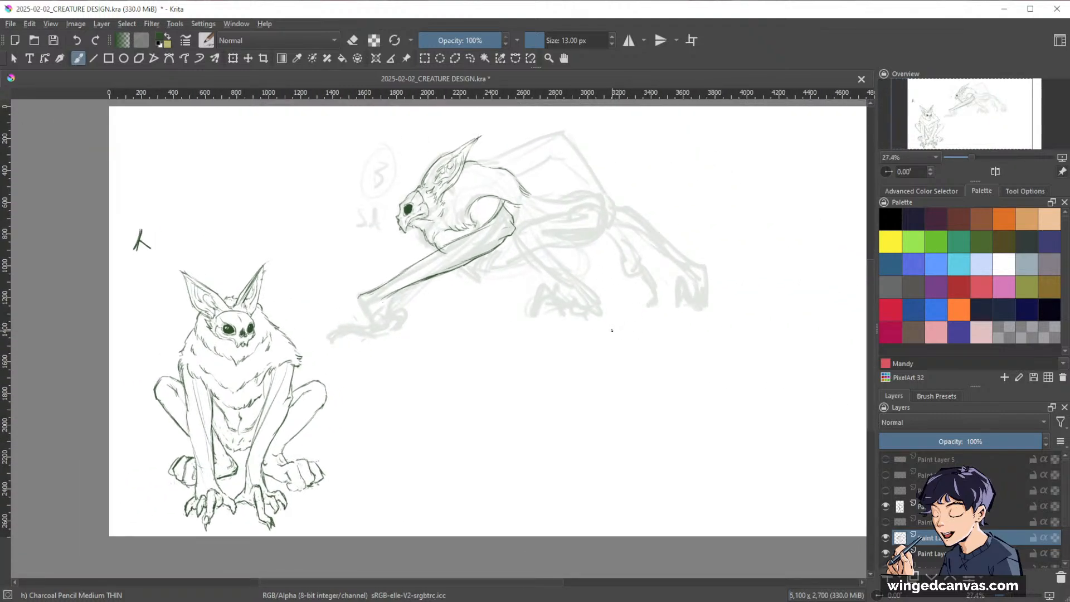
drag(663, 233, 767, 218)
drag(604, 288, 605, 216)
drag(629, 284, 806, 231)
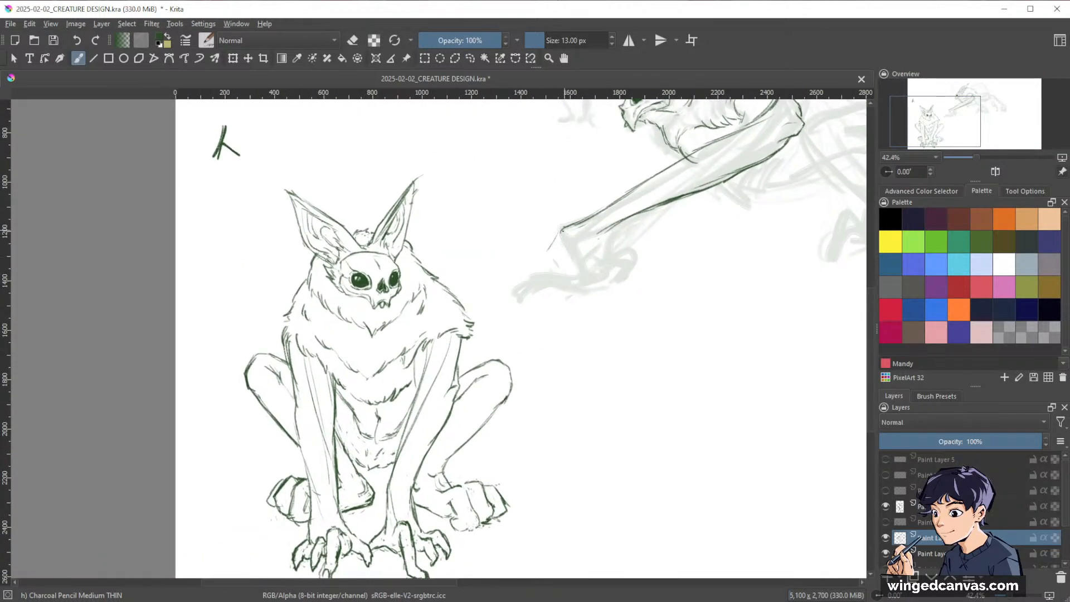
drag(560, 228, 538, 262)
drag(612, 224, 573, 254)
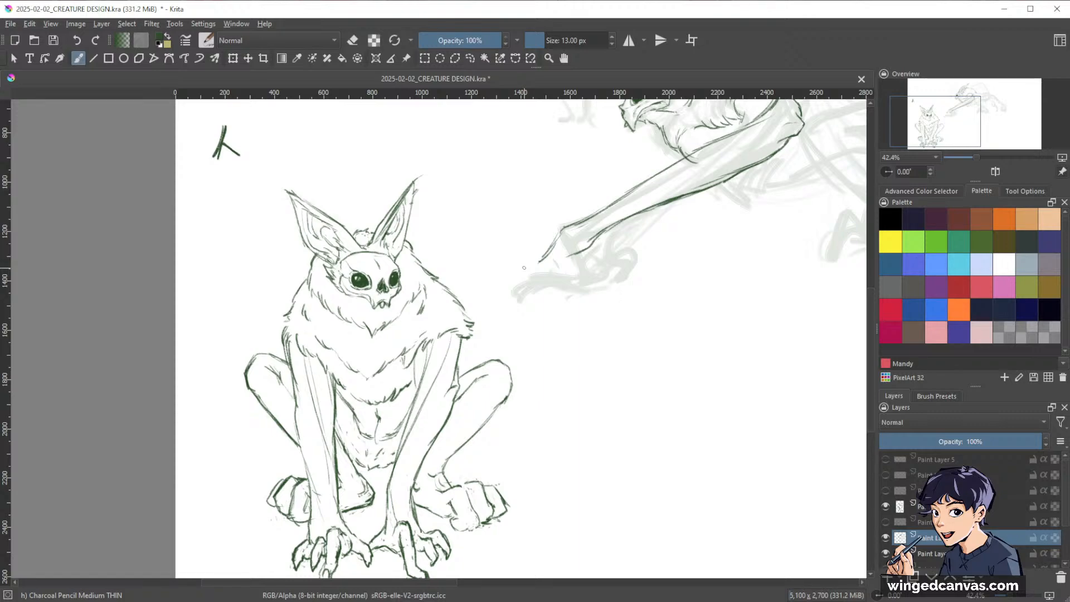
- Draw the reaching hand with long clawed fingers, extending the farthest finger behind the seated creature's shoulder
drag(776, 270, 776, 342)
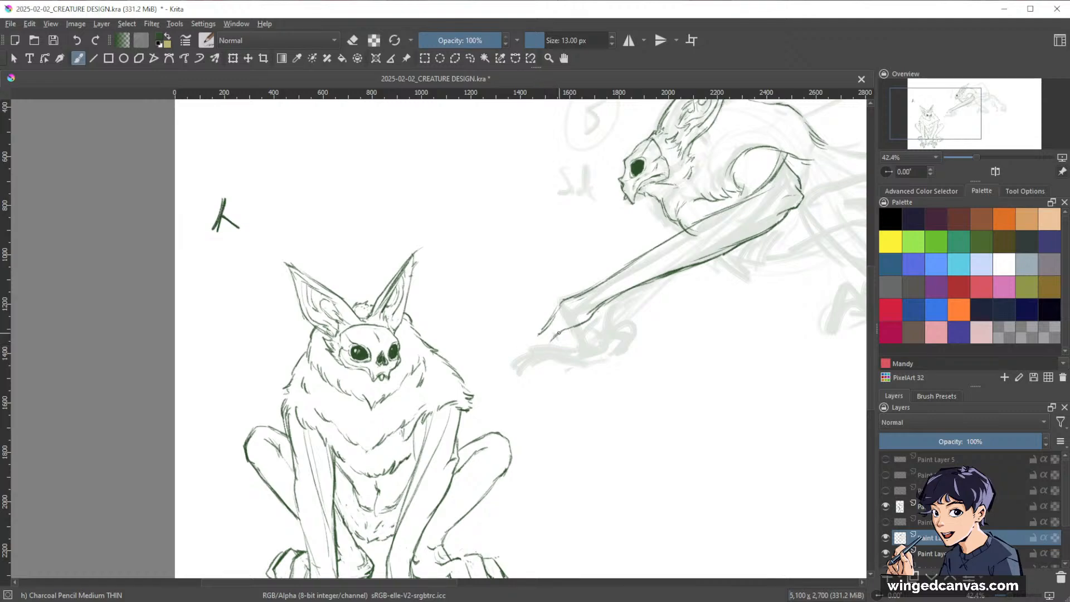
drag(538, 337, 672, 272)
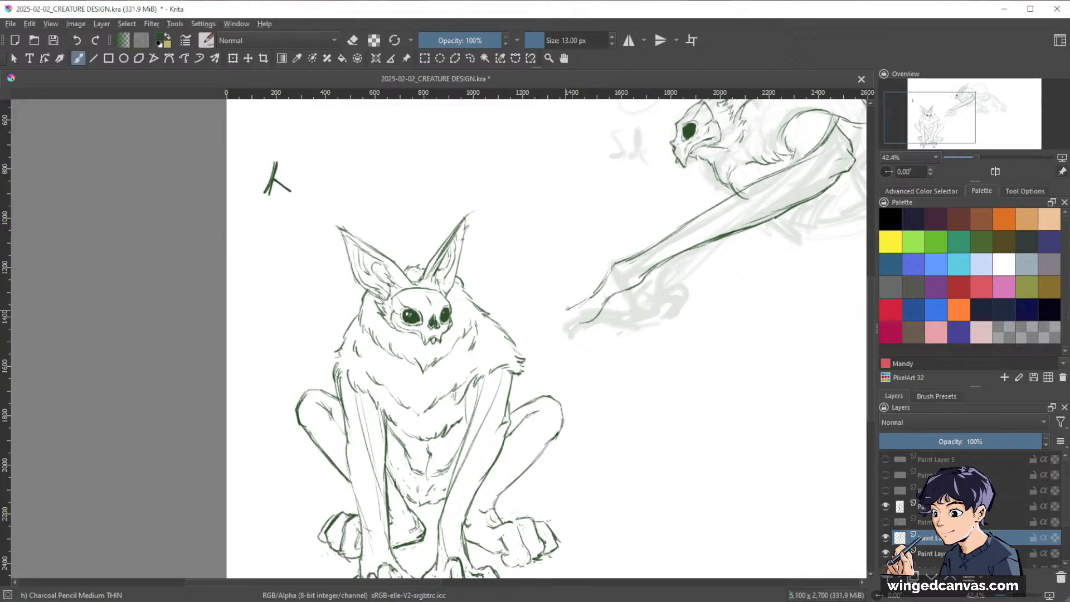
mouse_move(559, 316)
mouse_down()
mouse_move(536, 344)
mouse_move(590, 314)
mouse_move(530, 327)
mouse_up()
drag(528, 329, 558, 319)
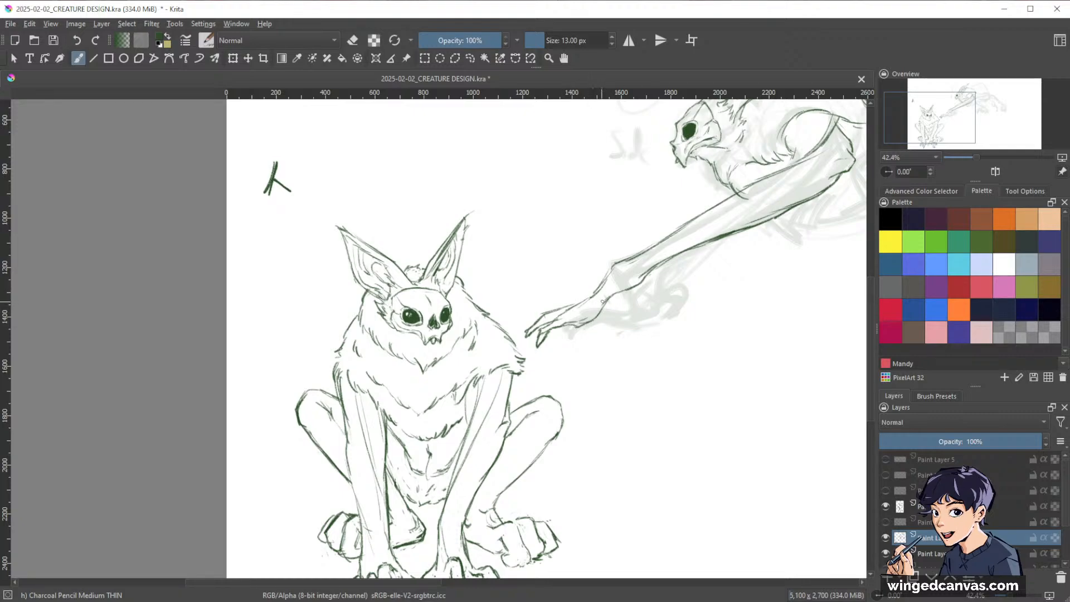
mouse_move(605, 299)
mouse_down()
mouse_move(559, 328)
mouse_move(511, 317)
mouse_up()
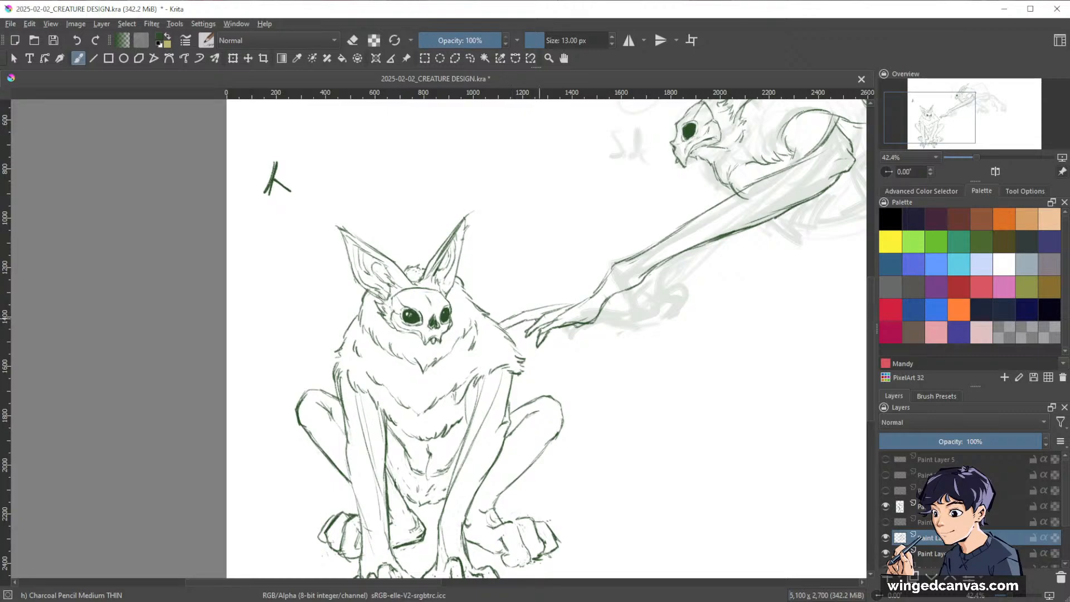
- Draw a small pointed fur tuft for the lower chest beneath the side-view creature's outstretched arm
drag(778, 364, 608, 316)
drag(752, 306, 690, 351)
drag(767, 363, 630, 432)
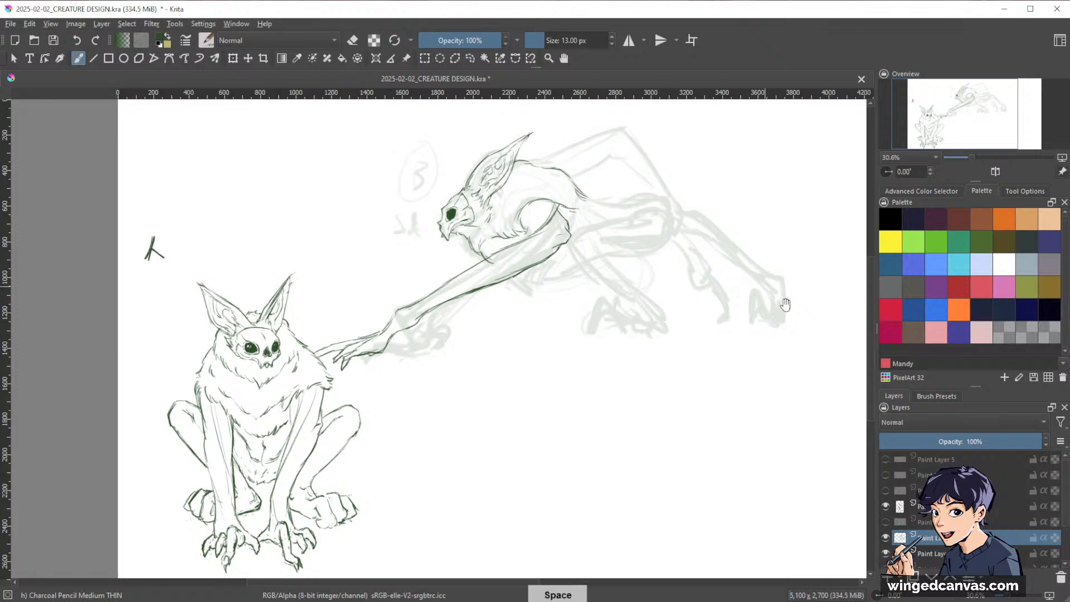
drag(786, 306, 750, 356)
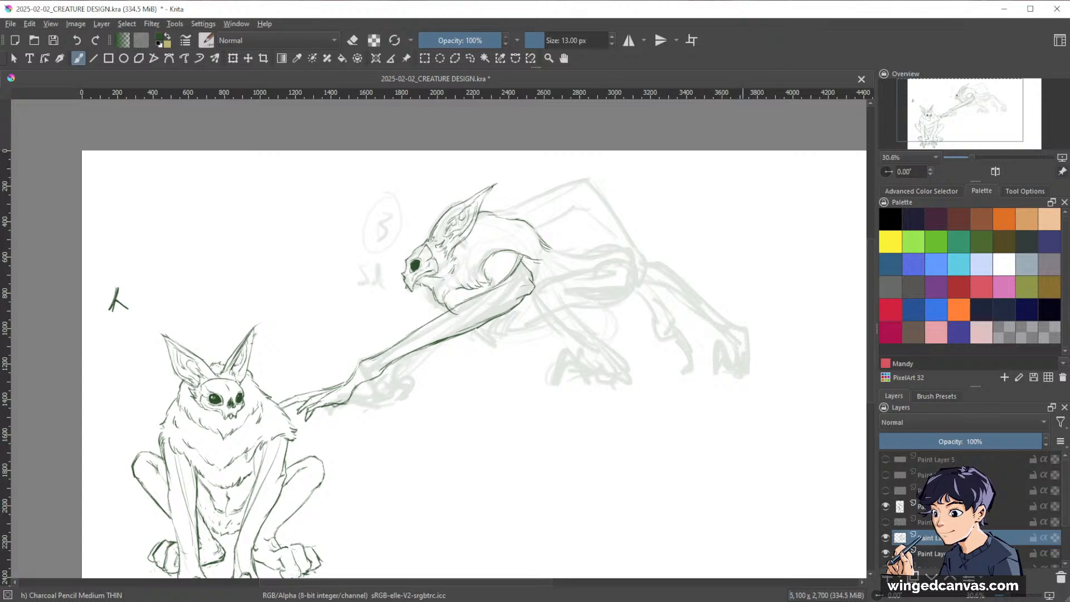
drag(640, 302, 686, 321)
drag(663, 285, 671, 256)
mouse_move(646, 325)
mouse_down()
mouse_move(709, 266)
mouse_move(706, 278)
mouse_up()
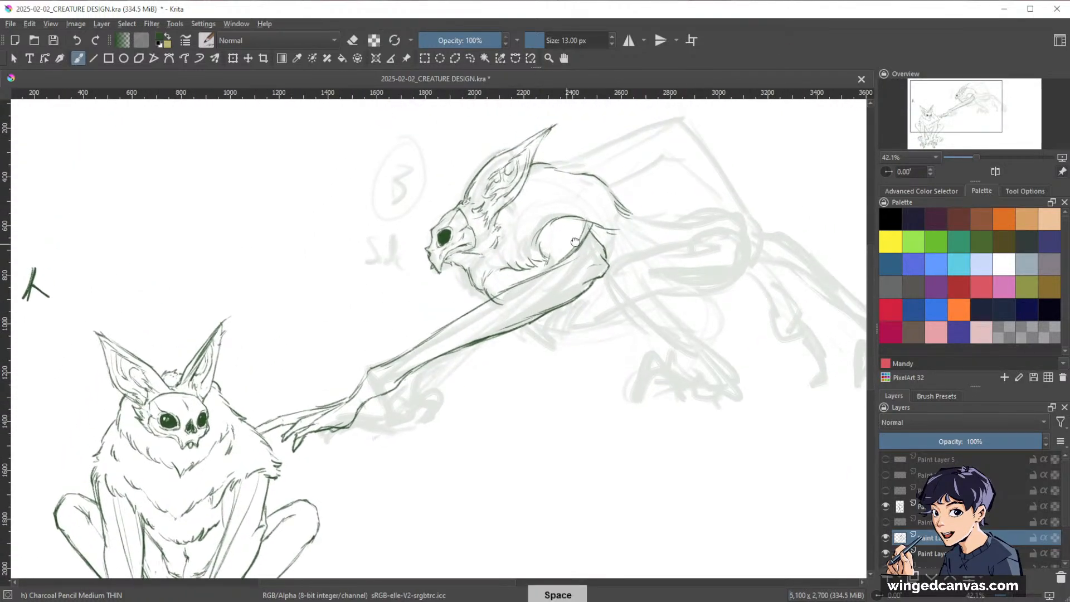
mouse_move(494, 294)
mouse_down()
mouse_move(496, 281)
mouse_move(556, 315)
mouse_up()
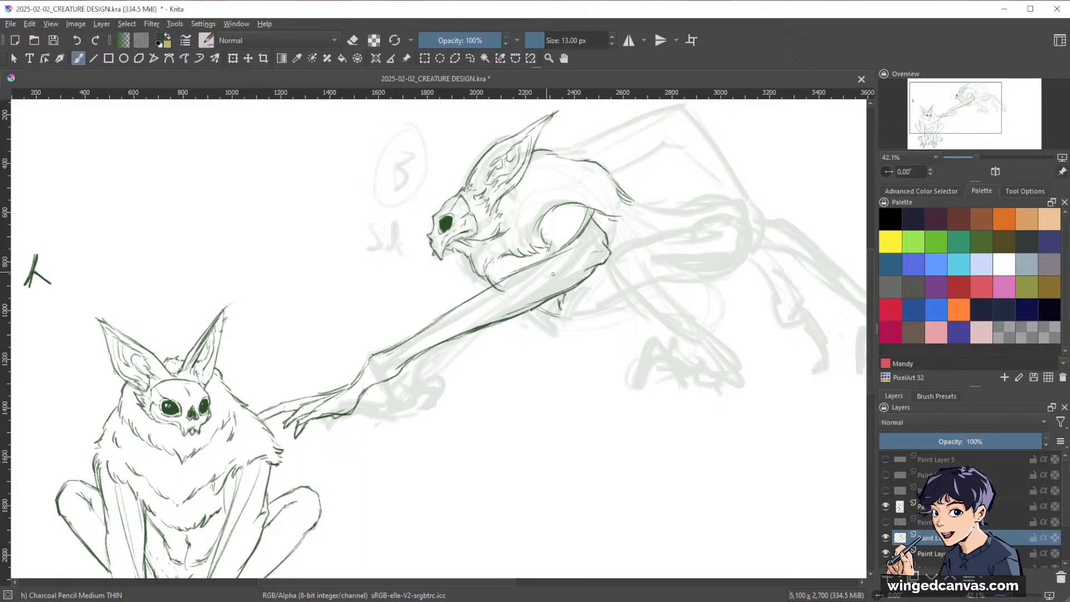
- Draw the chest line inside the open gap between the shoulder curve and the upper arm
mouse_move(565, 313)
mouse_down()
mouse_move(541, 299)
mouse_move(543, 371)
mouse_up()
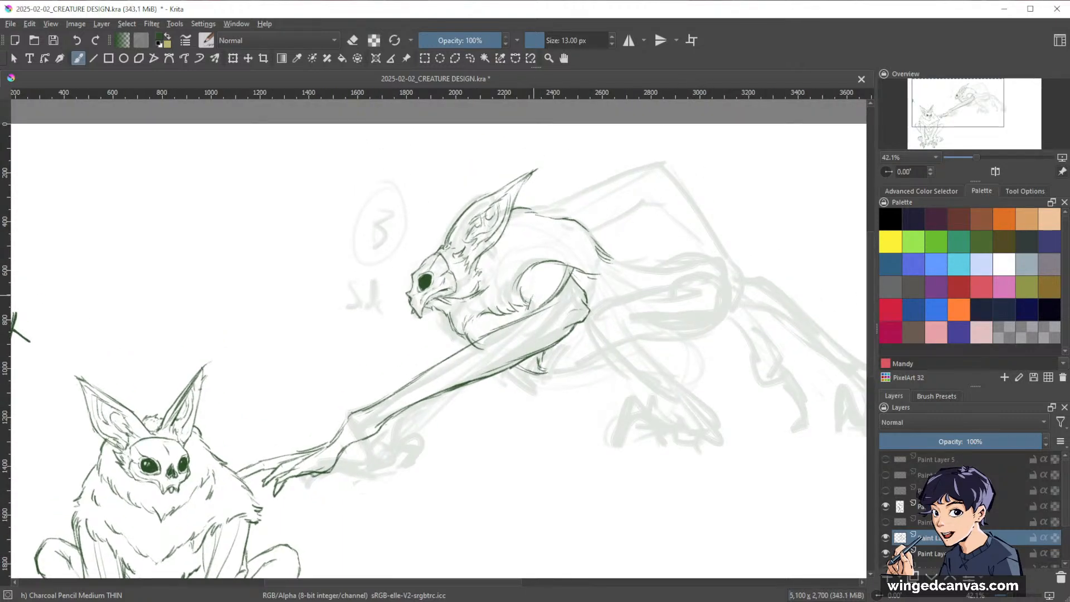
mouse_move(524, 292)
mouse_down()
mouse_move(528, 315)
mouse_move(567, 261)
mouse_move(559, 269)
mouse_up()
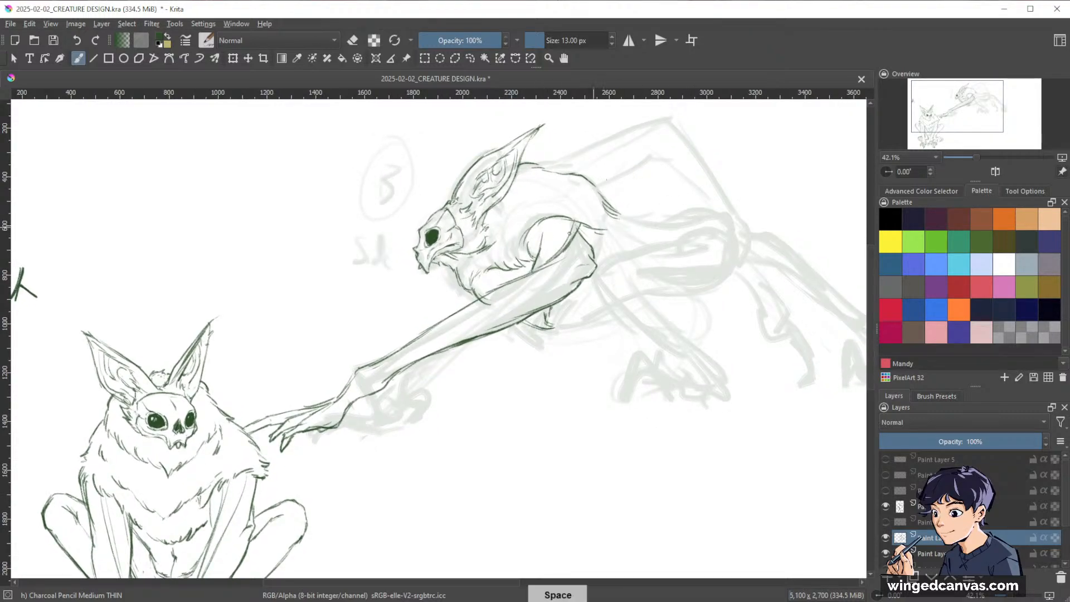
drag(716, 325, 667, 319)
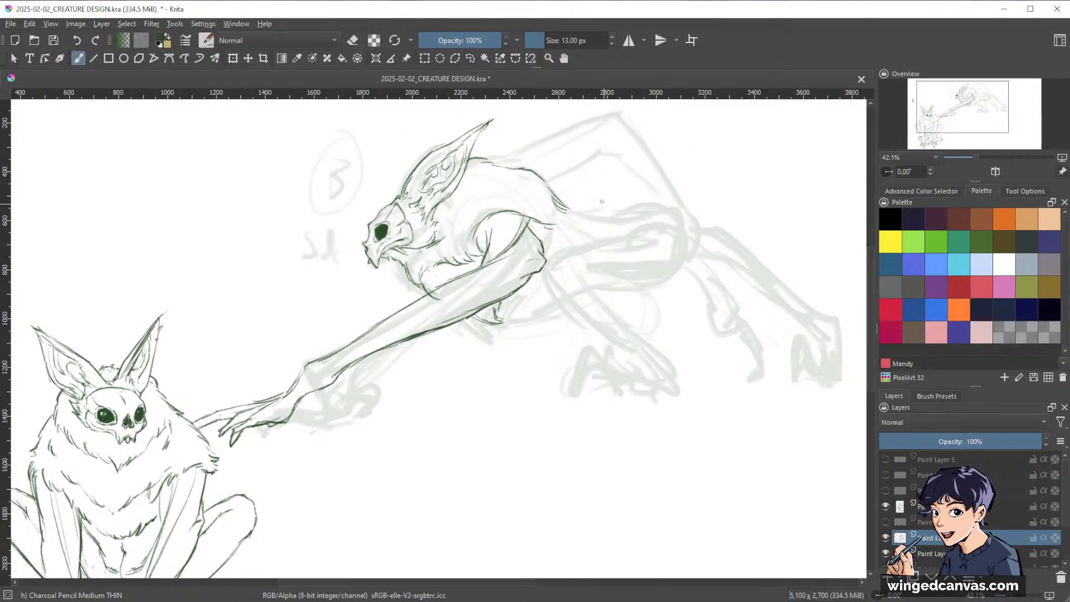
- Draw the lower chest contour curving beneath the outstretched arm's elbow, with short lines closing it towards the belly
drag(682, 266, 707, 284)
mouse_move(563, 323)
mouse_down()
mouse_move(610, 296)
mouse_move(599, 311)
mouse_move(629, 313)
mouse_move(620, 323)
mouse_up()
mouse_move(599, 325)
mouse_down()
mouse_move(631, 310)
mouse_move(618, 296)
mouse_up()
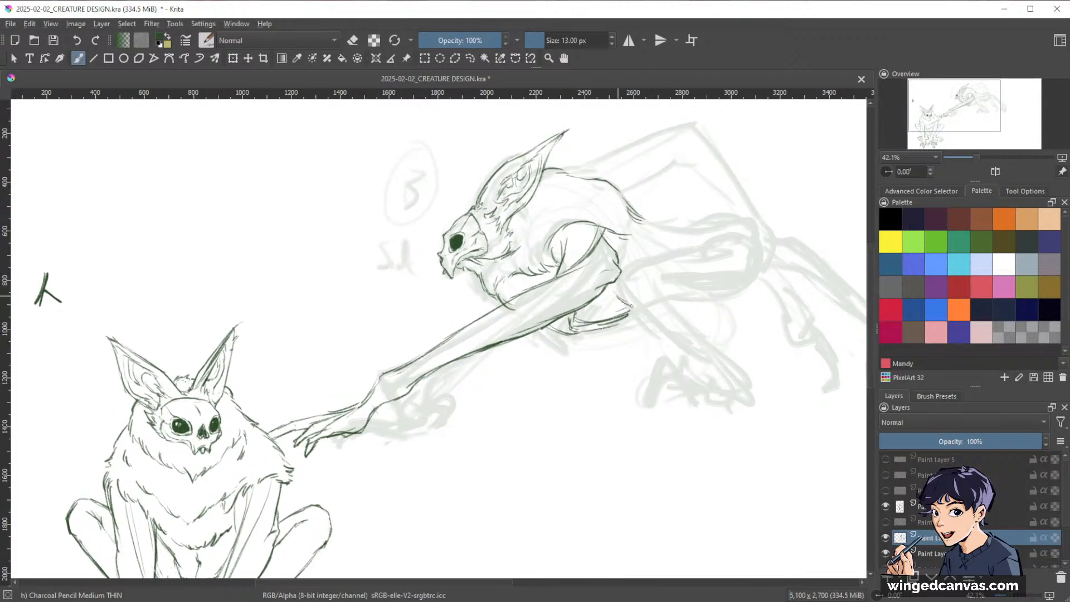
drag(759, 290, 760, 277)
key(slash)
drag(597, 297, 639, 287)
mouse_move(764, 326)
mouse_down()
mouse_move(736, 351)
mouse_move(729, 307)
mouse_up()
key(slash)
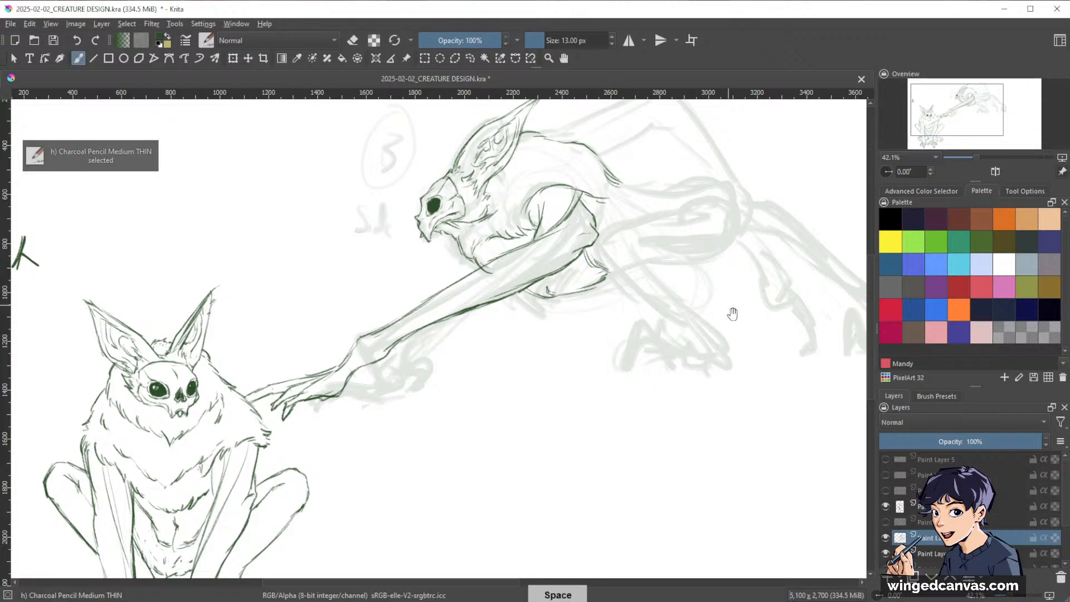
- Draw the pointed fur tuft trailing off the back and the waist line running beneath it
drag(618, 269, 623, 299)
mouse_move(629, 220)
mouse_down()
mouse_move(652, 253)
mouse_move(668, 251)
mouse_up()
key(e)
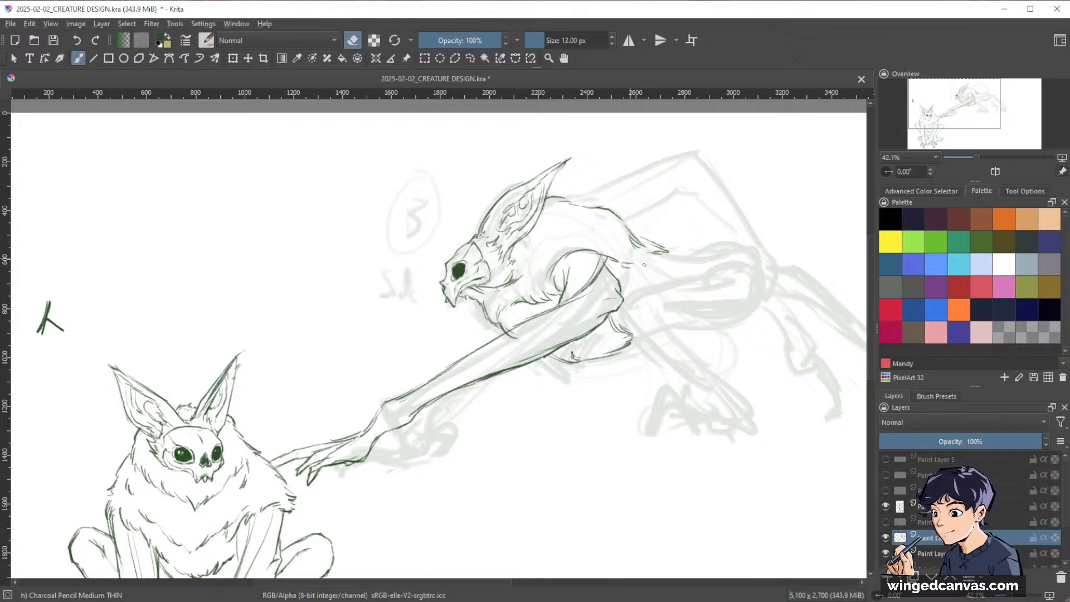
key(e)
drag(630, 259, 681, 254)
key(e)
- Draw the lower back line out to the hip, ending in a short stroke down the rump
key(space)
drag(804, 346, 758, 319)
key(e)
mouse_move(581, 237)
mouse_down()
mouse_move(677, 230)
mouse_move(666, 214)
mouse_move(690, 204)
mouse_move(684, 242)
mouse_move(739, 245)
mouse_move(739, 260)
mouse_move(683, 271)
mouse_up()
key(e)
key(e)
key(space)
key(space)
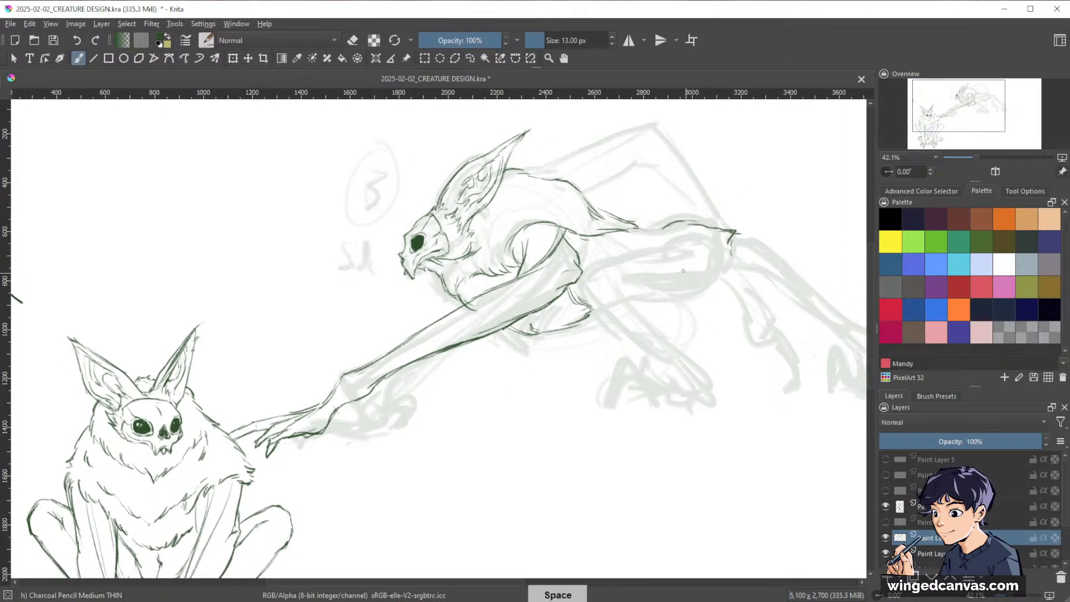
scroll(762, 240, down, 2)
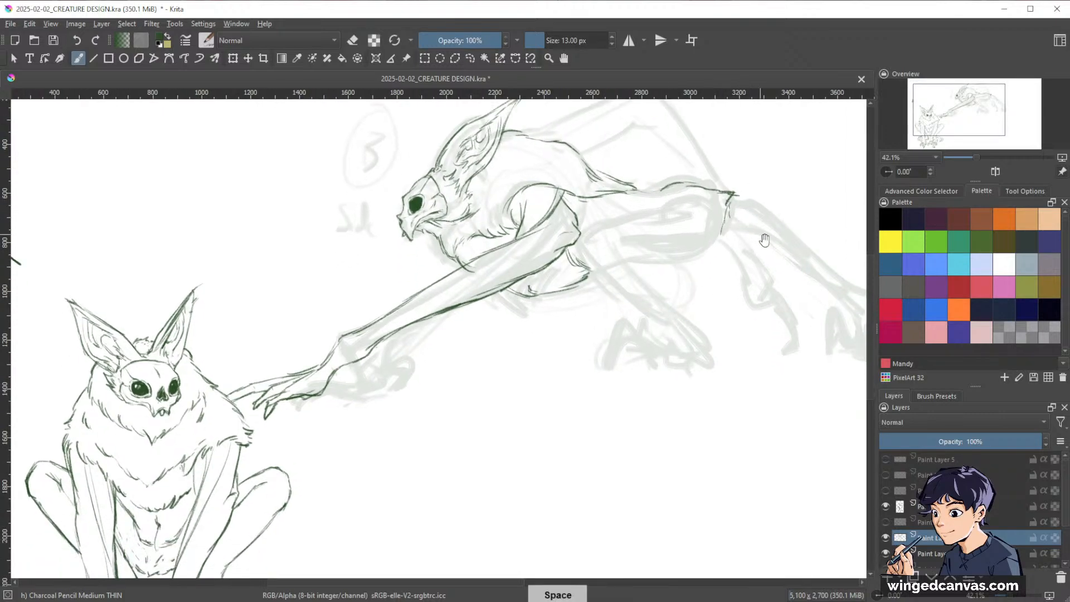
drag(775, 296, 637, 414)
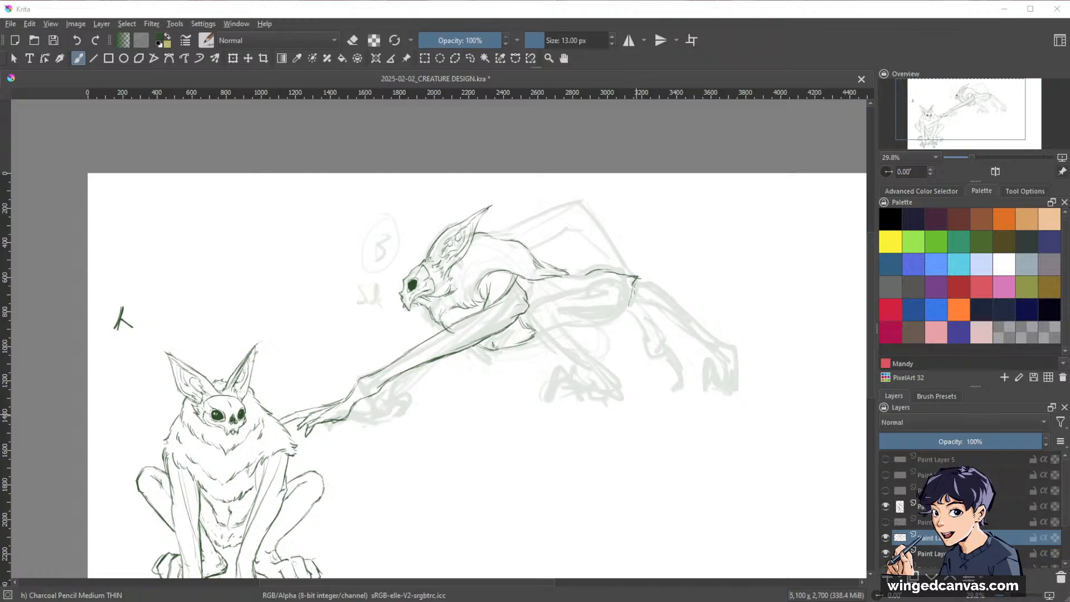
- Switch to the browser, examine the Bone comics image results, open the Reddit cover with the large monster, and close the browser
key(alt+Tab)
drag(547, 64, 561, 19)
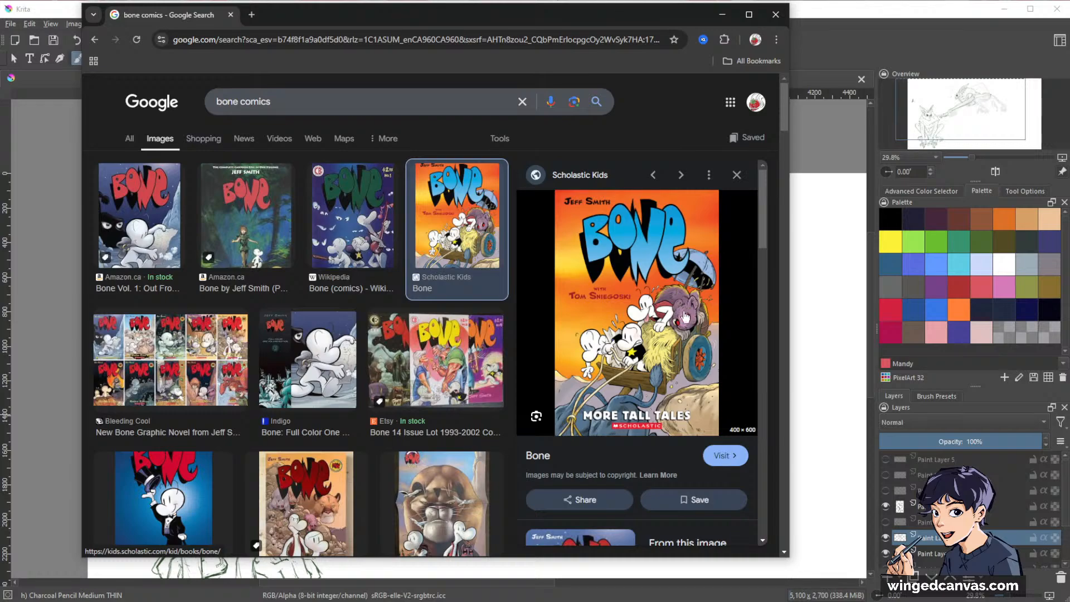
scroll(249, 368, down, 3)
scroll(249, 367, down, 4)
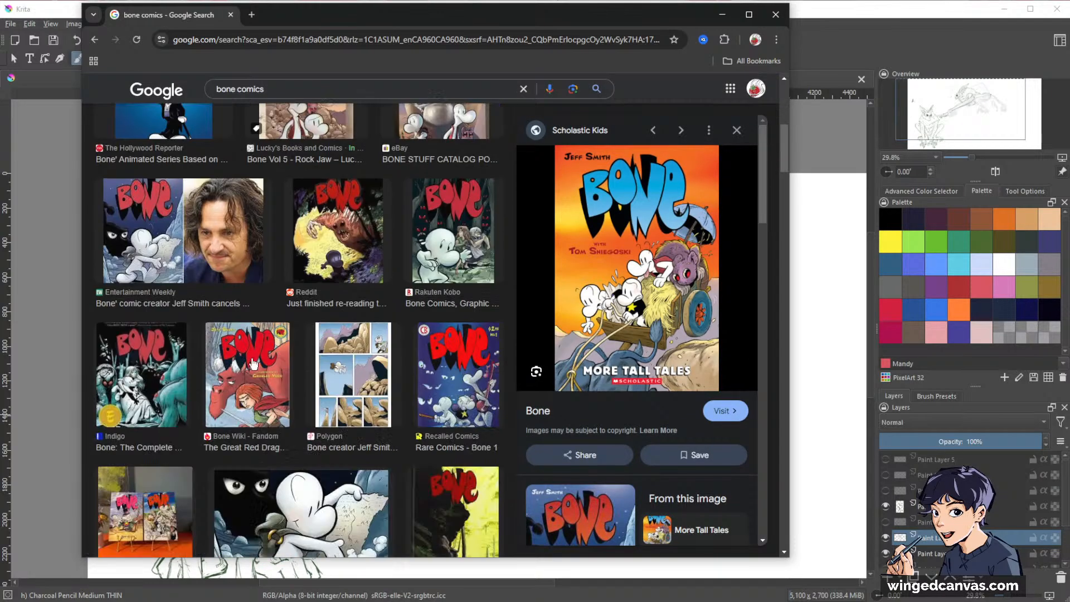
click(329, 223)
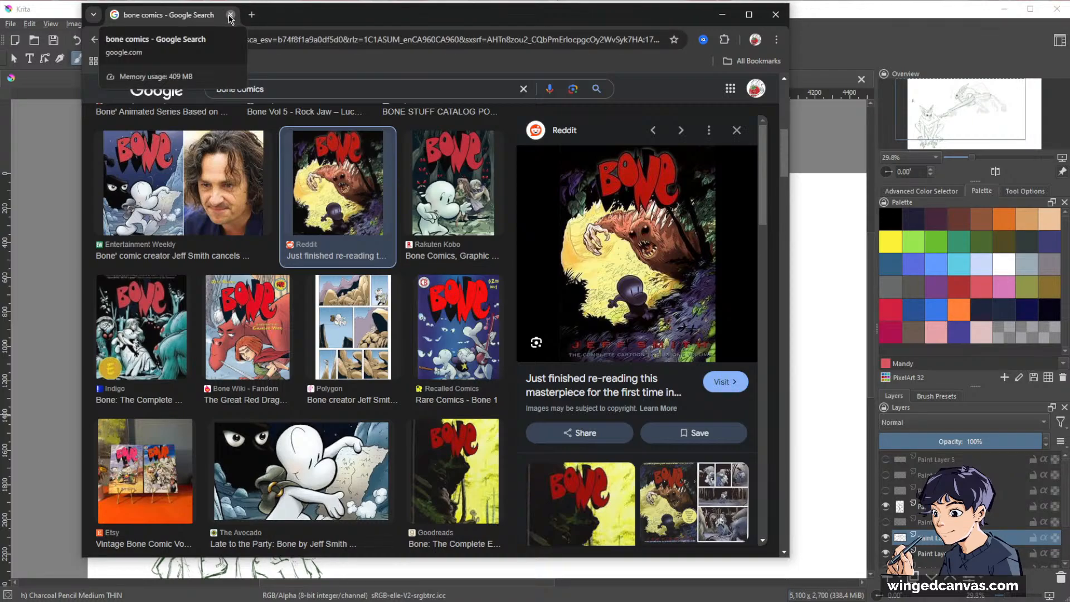
click(775, 14)
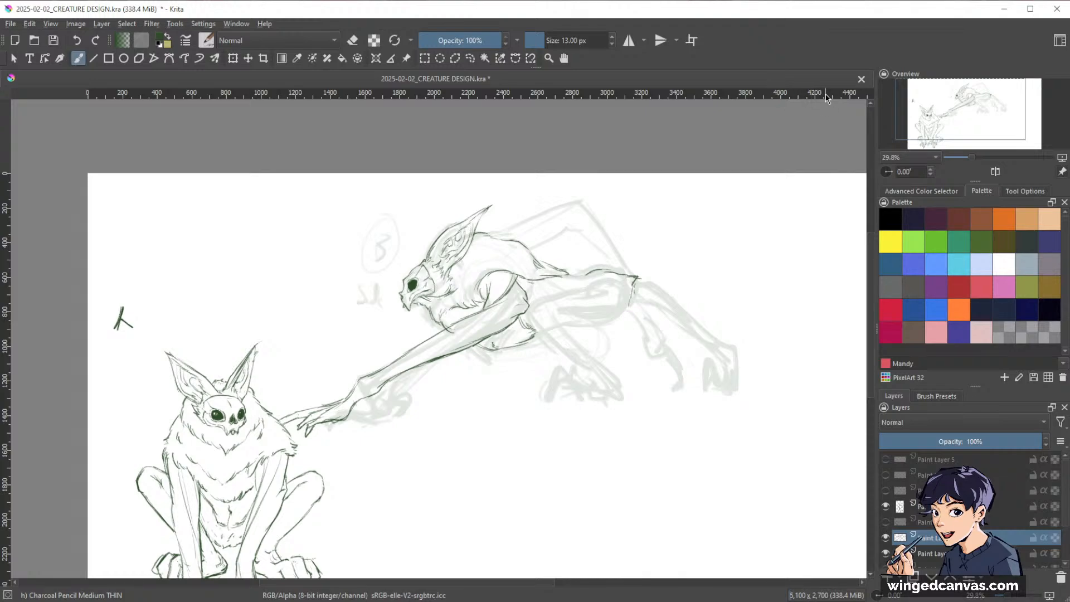
- Join the lower back line to the fur tuft and draw the upper edge of the bent thigh to the knee
mouse_move(622, 310)
mouse_down()
mouse_move(638, 290)
mouse_move(696, 320)
mouse_move(726, 270)
mouse_move(702, 333)
mouse_up()
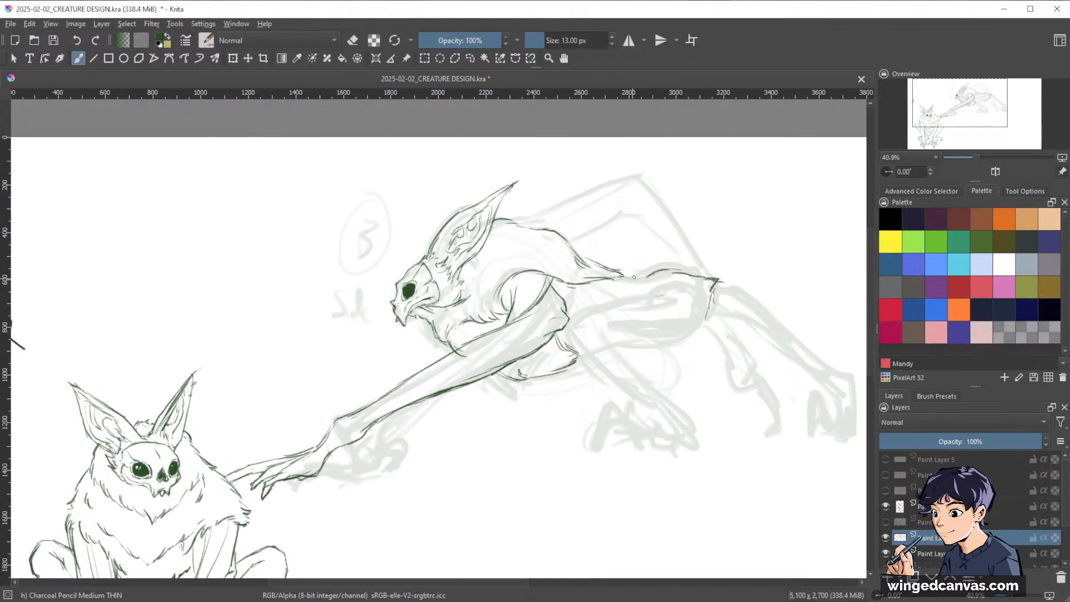
drag(628, 277, 651, 276)
drag(672, 293, 572, 320)
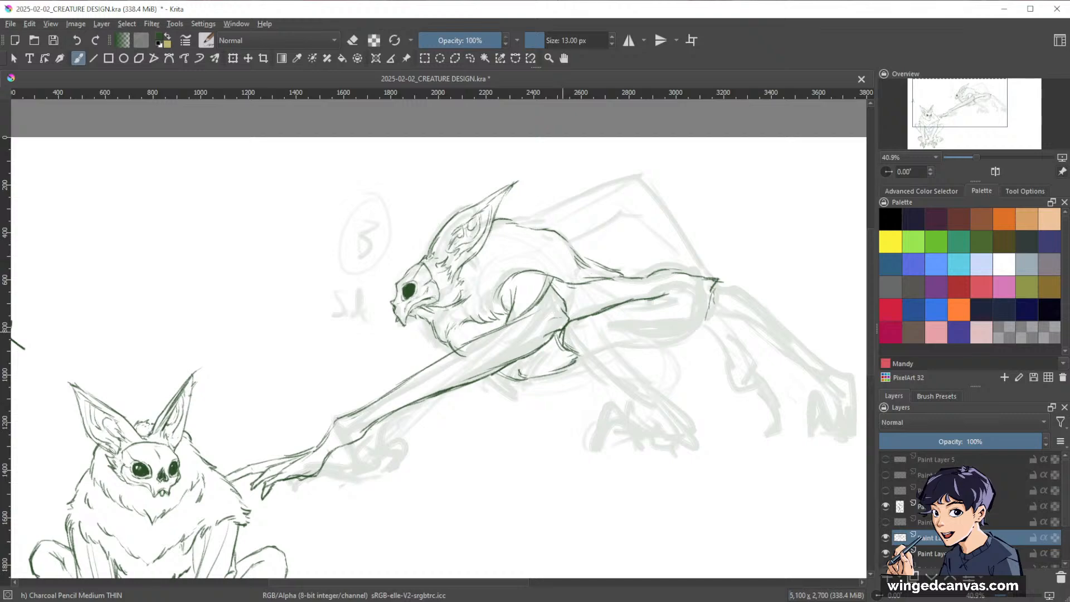
- Draw the knee and both sides of the near lower leg slanting down to the ankle
mouse_move(561, 331)
mouse_down()
mouse_move(572, 355)
mouse_move(662, 415)
mouse_up()
mouse_move(598, 327)
mouse_down()
mouse_move(637, 365)
mouse_move(652, 217)
mouse_move(635, 243)
mouse_move(649, 290)
mouse_move(672, 316)
mouse_up()
key(space)
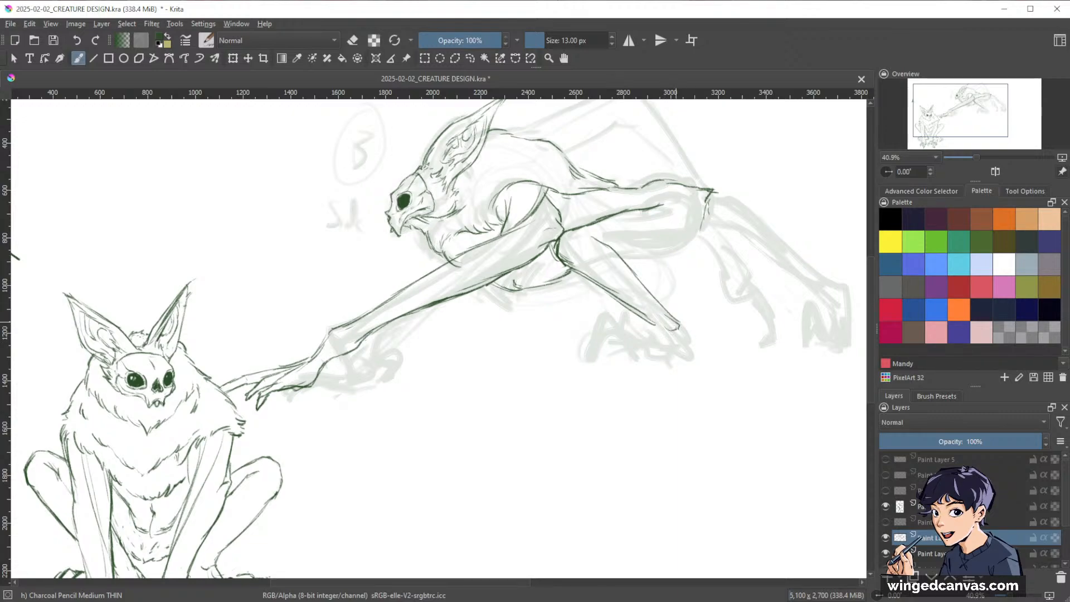
key(space)
- Draw the near foot with its heel, sole and arched top ending in clawed toes
drag(685, 347, 647, 345)
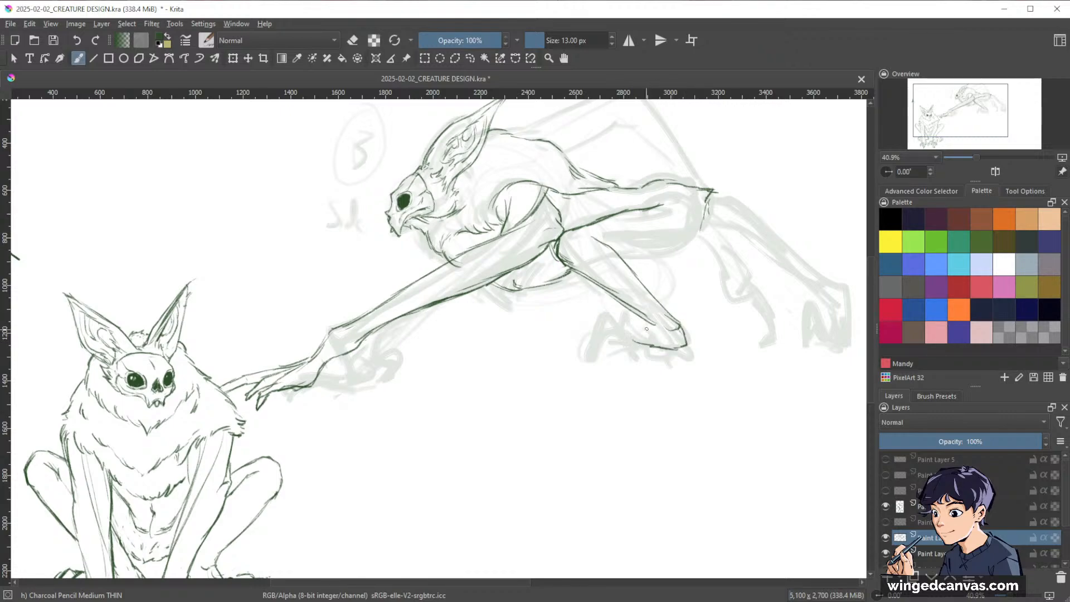
drag(604, 311, 581, 360)
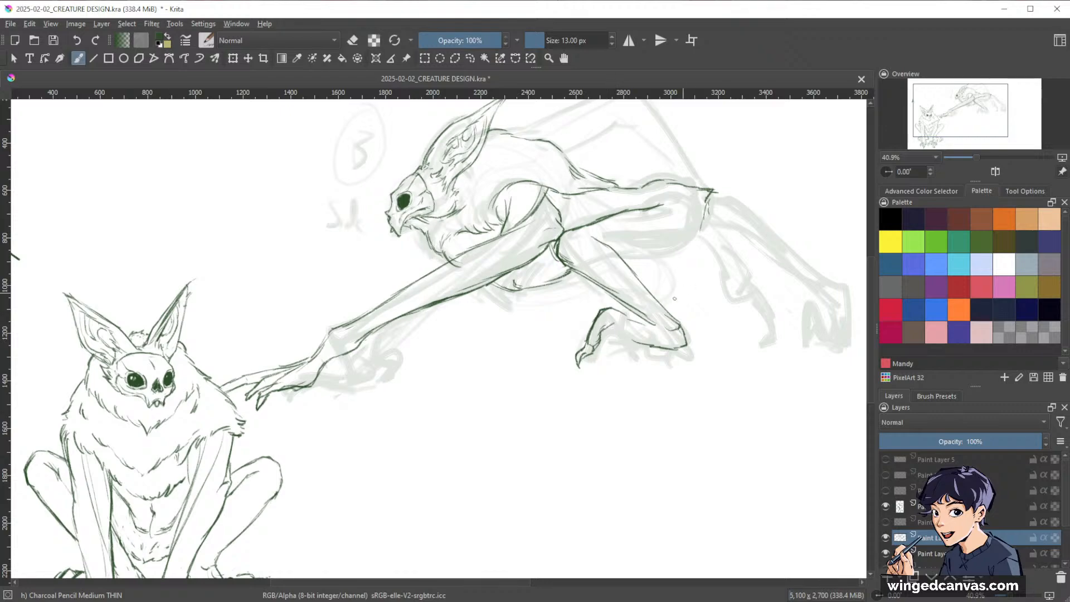
drag(635, 343, 661, 342)
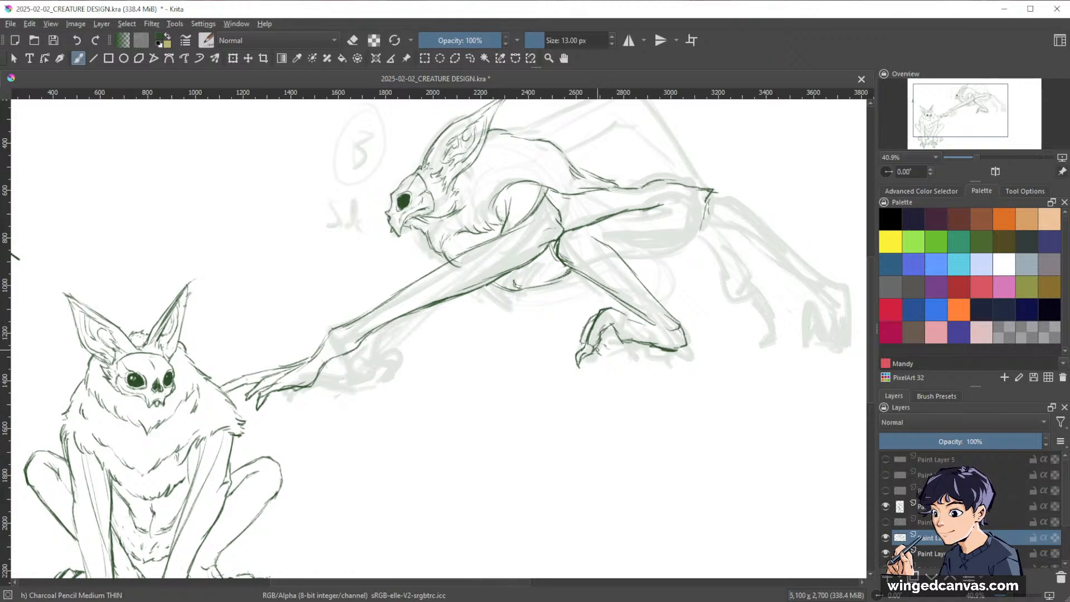
drag(612, 312, 550, 341)
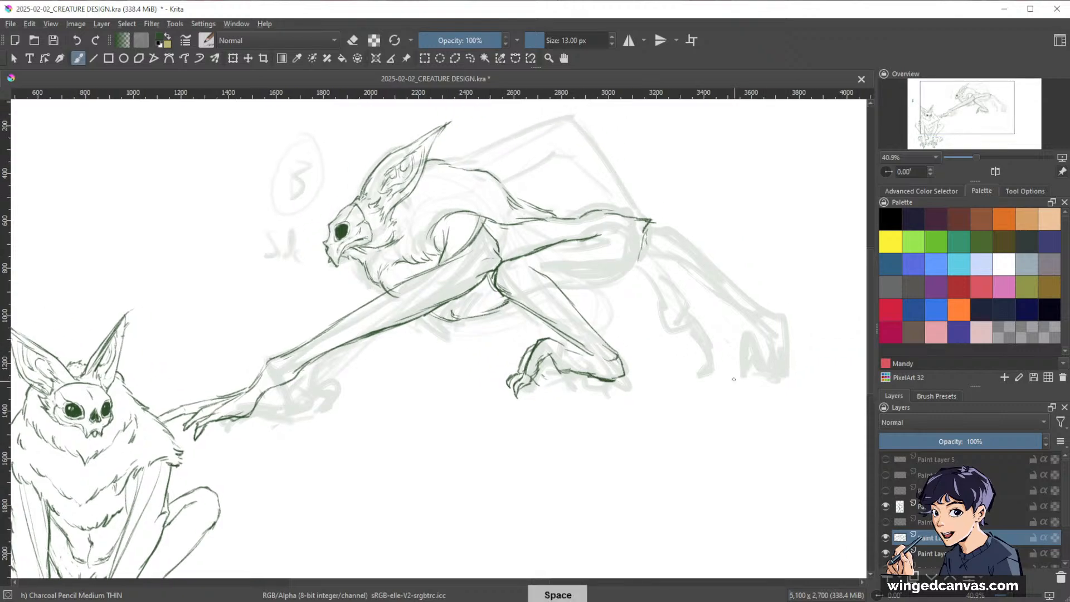
- Add the inner toe lines to the near foot, between the clawed toes and the sole
key(e)
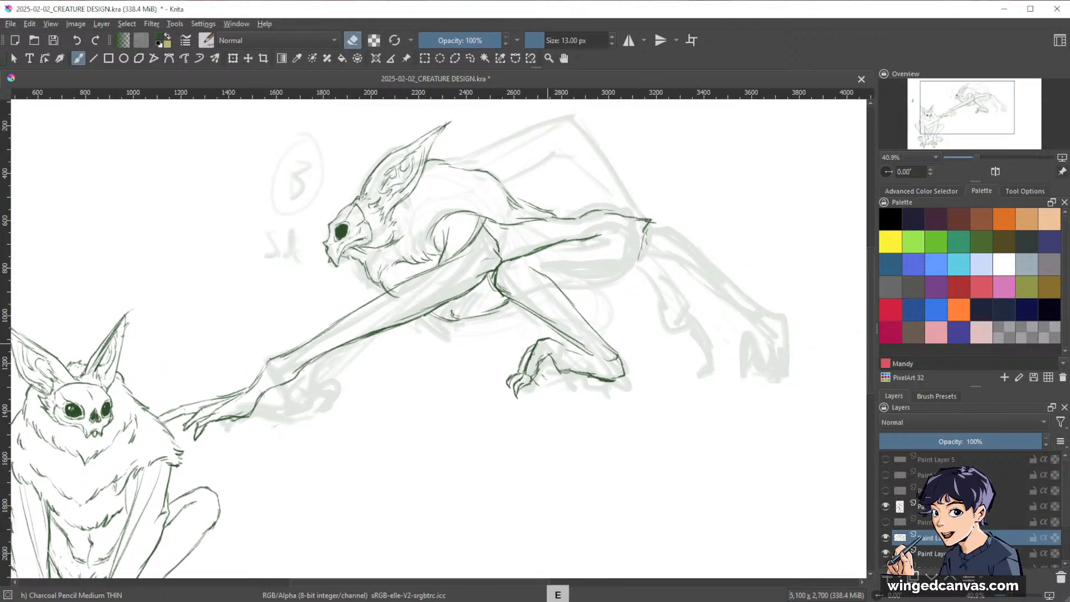
key(e)
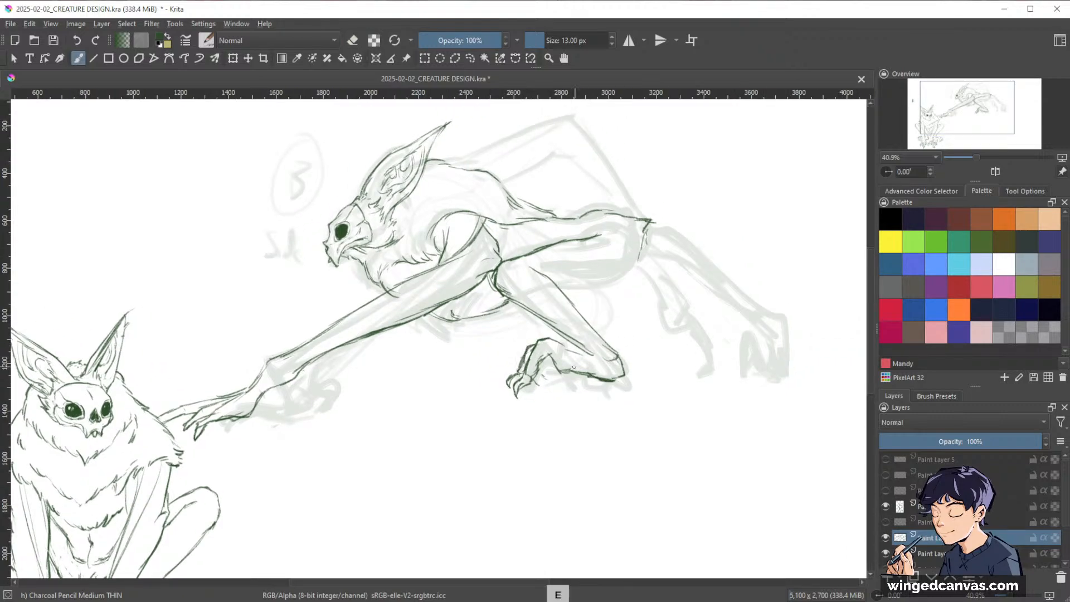
drag(540, 379, 545, 359)
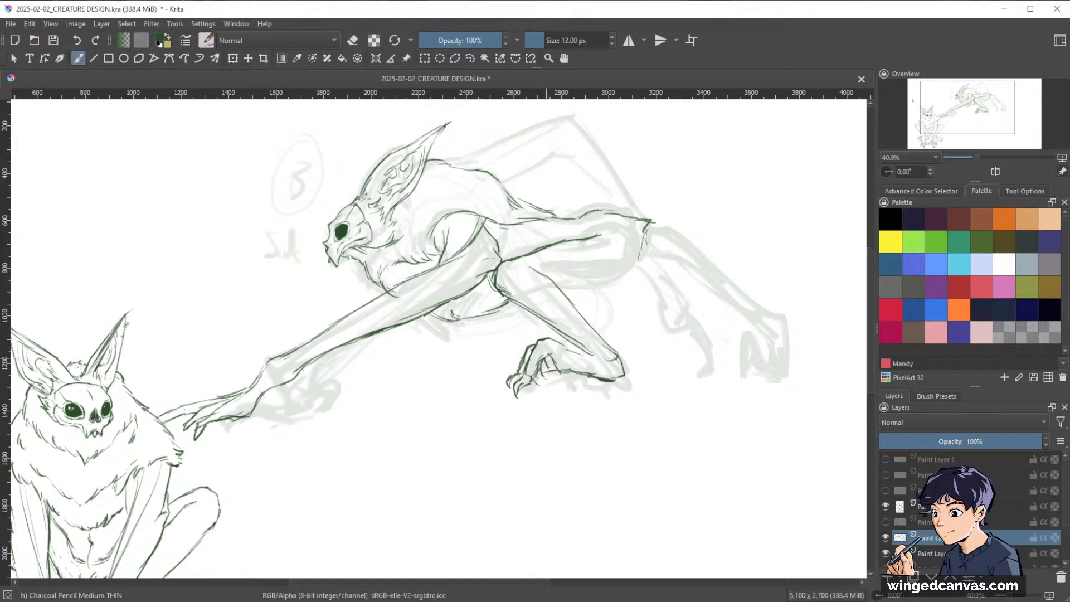
key(e)
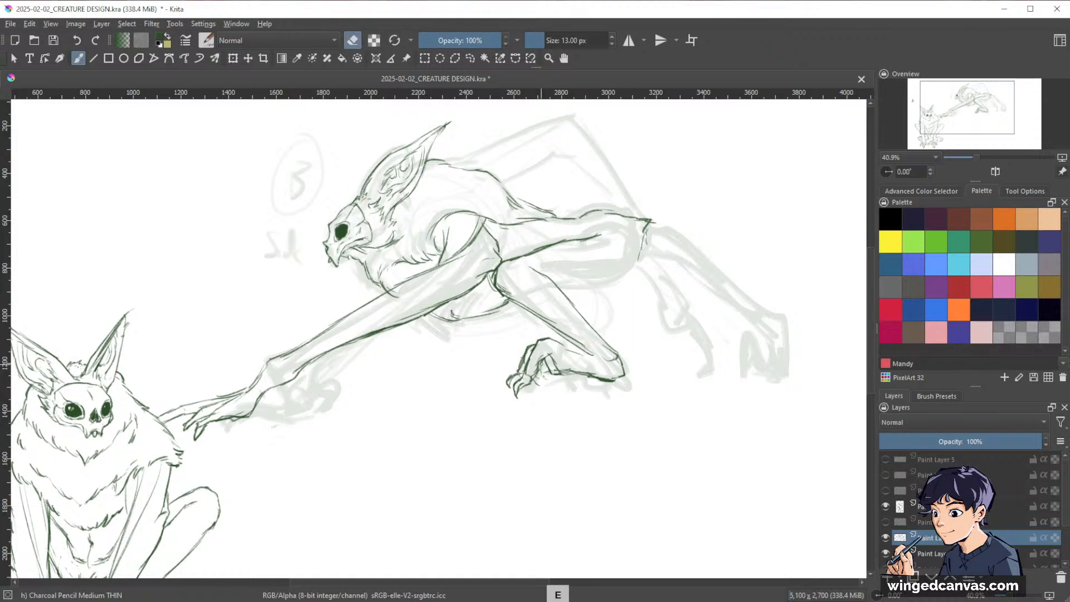
key(e)
- Draw the rounded rump from the hip and the underside of the bent thigh
key(space)
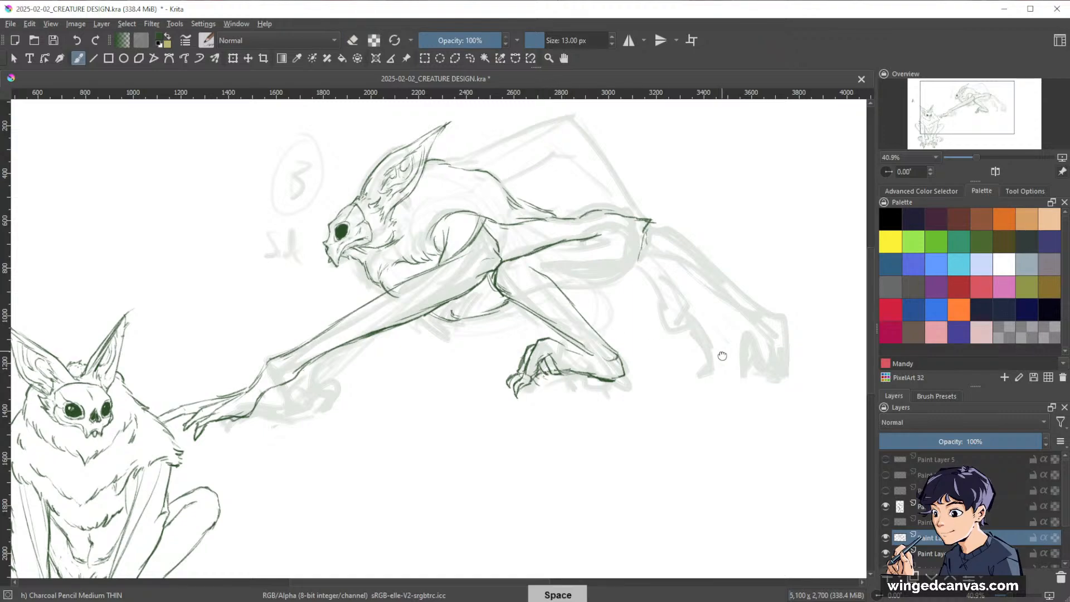
drag(718, 353, 698, 370)
drag(756, 349, 694, 429)
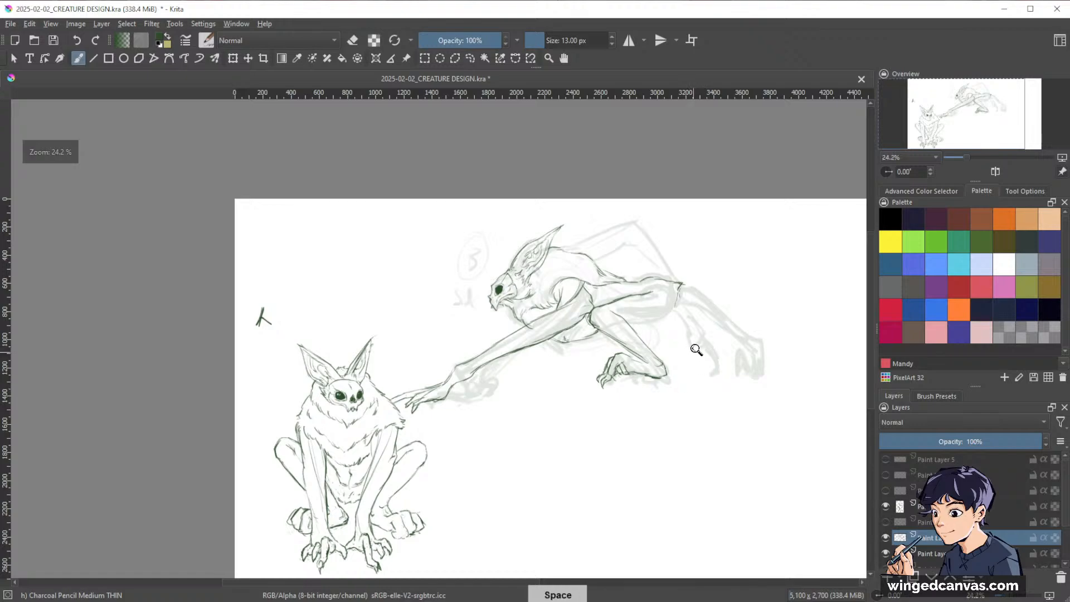
drag(696, 351, 691, 286)
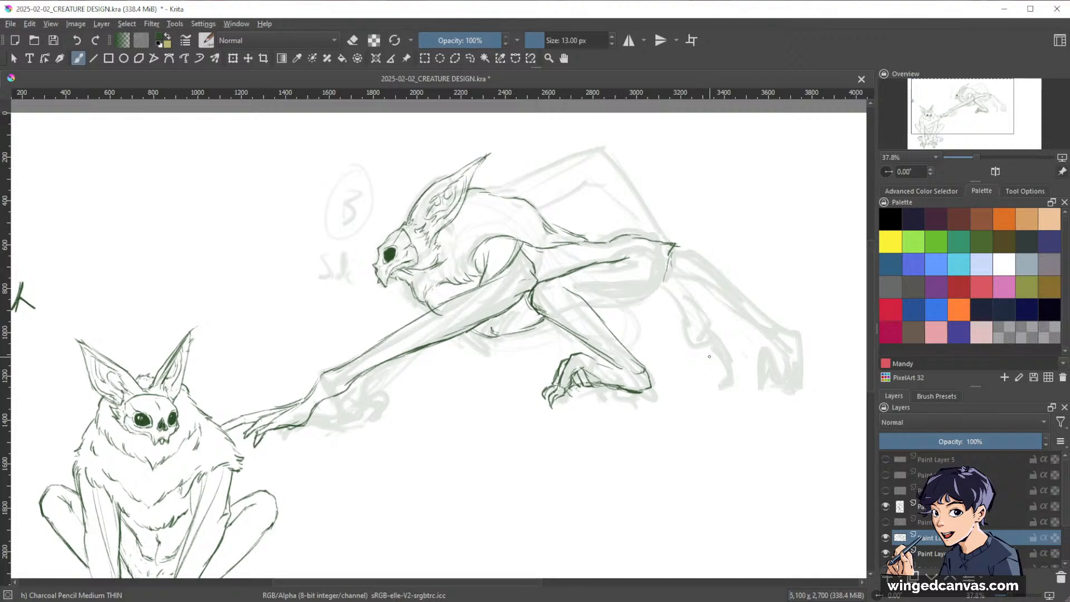
drag(641, 323, 666, 322)
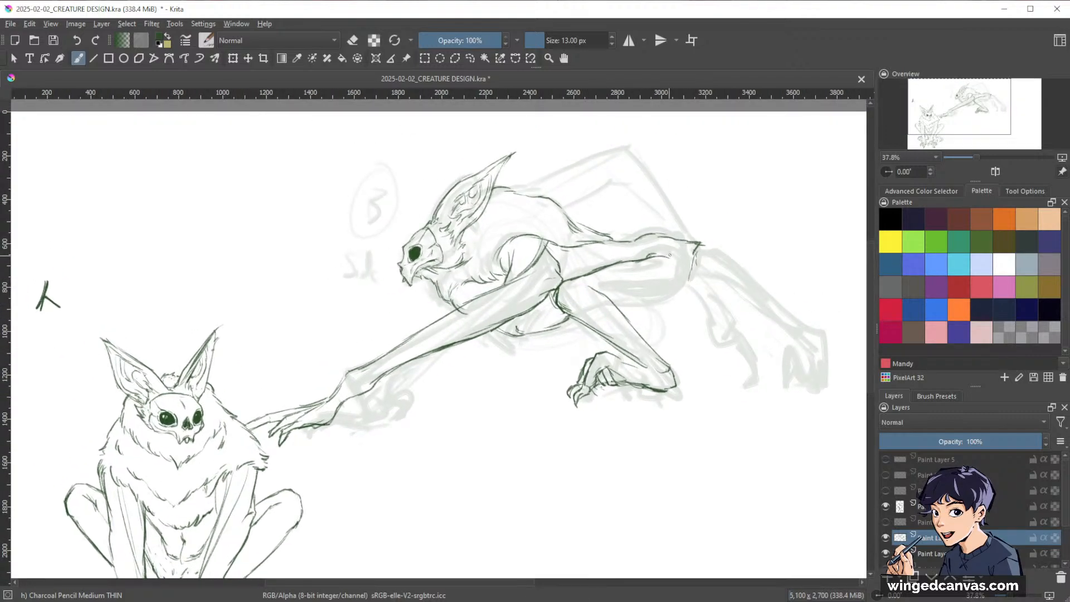
mouse_move(704, 244)
mouse_down()
mouse_move(699, 282)
mouse_move(674, 303)
mouse_move(641, 305)
mouse_move(672, 301)
mouse_up()
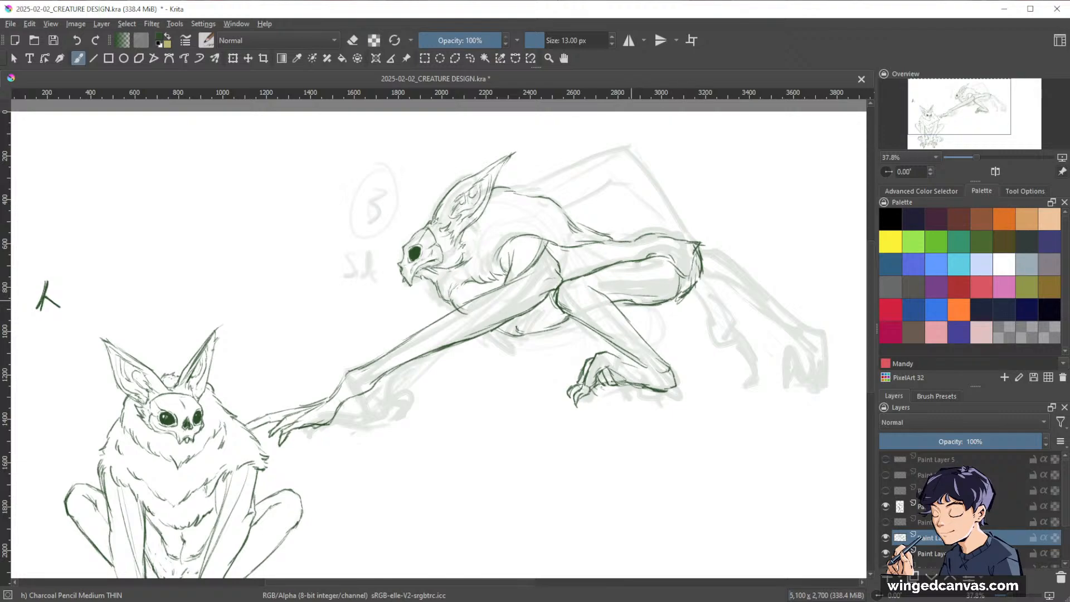
- Add short fur strokes along the rump and beneath the haunch, and soften the pointed corner at the hip
key(e)
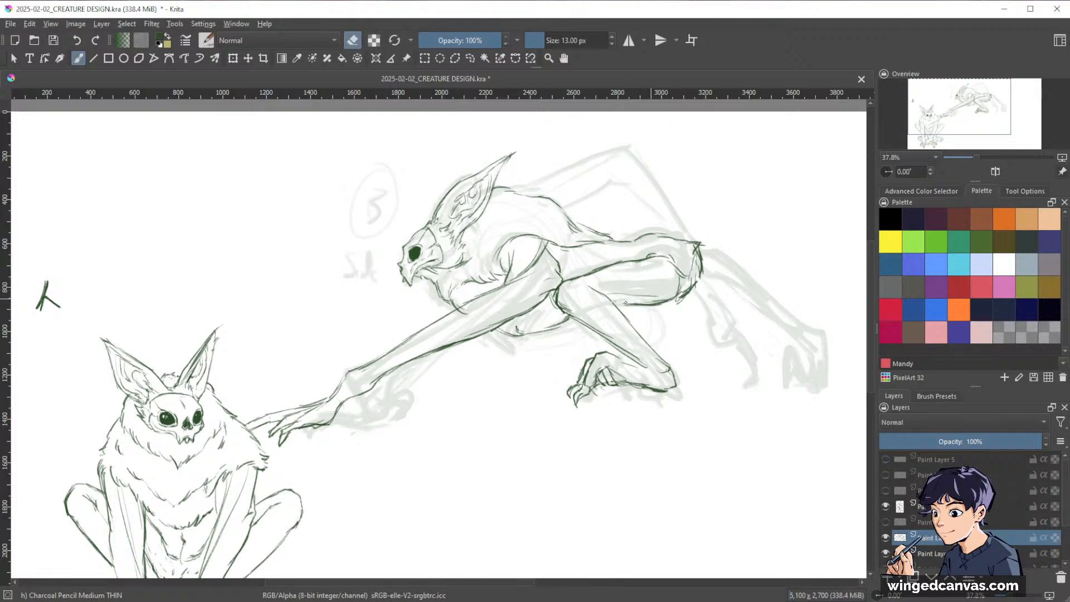
key(e)
mouse_move(689, 306)
mouse_down()
mouse_move(652, 274)
mouse_move(612, 276)
mouse_move(647, 271)
mouse_move(651, 250)
mouse_move(639, 269)
mouse_move(651, 262)
mouse_up()
key(e)
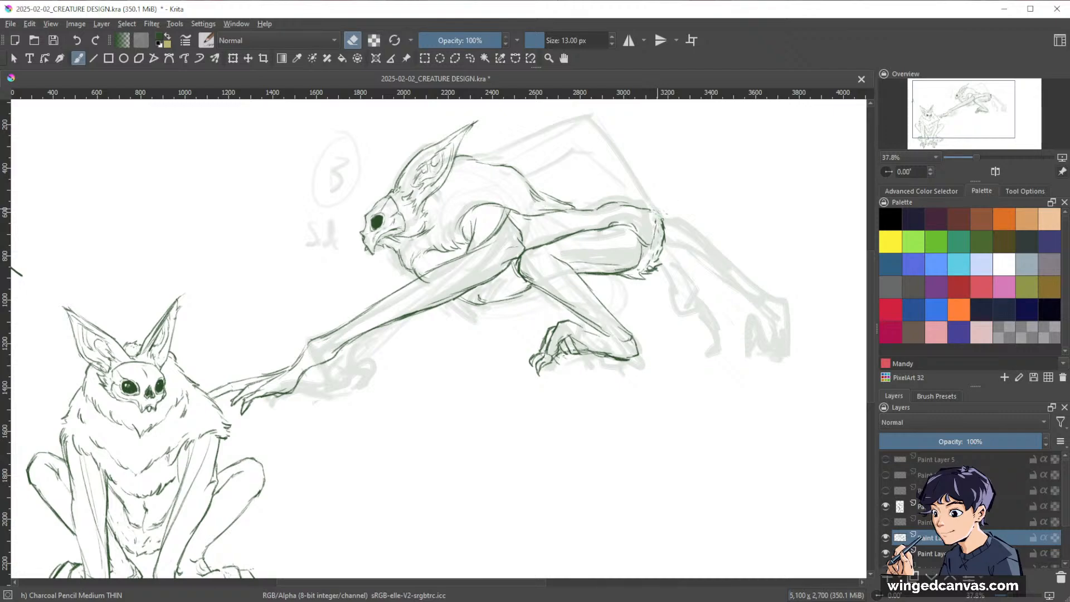
key(e)
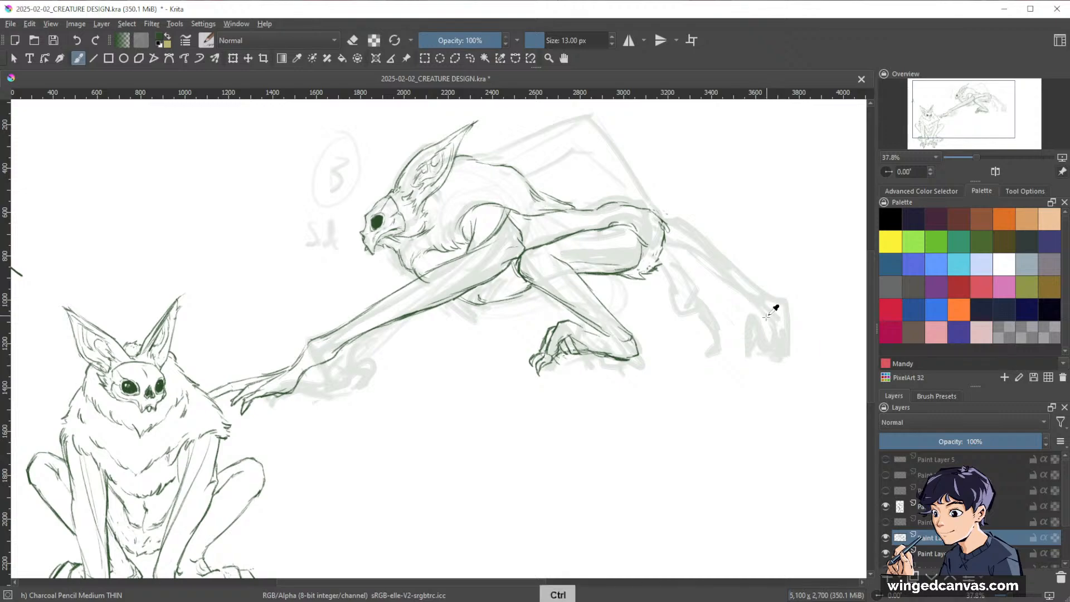
- Add a small fur detail where the waist meets the thigh and a curved line inside the haunch
key(space)
drag(634, 269, 668, 278)
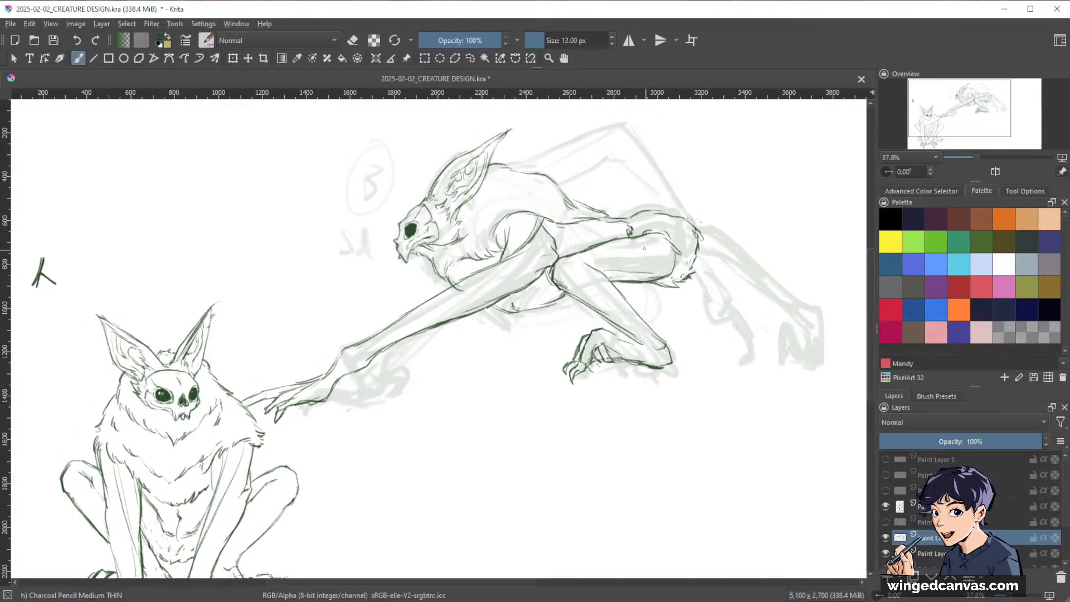
key(ctrl+space)
drag(810, 335, 797, 440)
drag(797, 440, 670, 468)
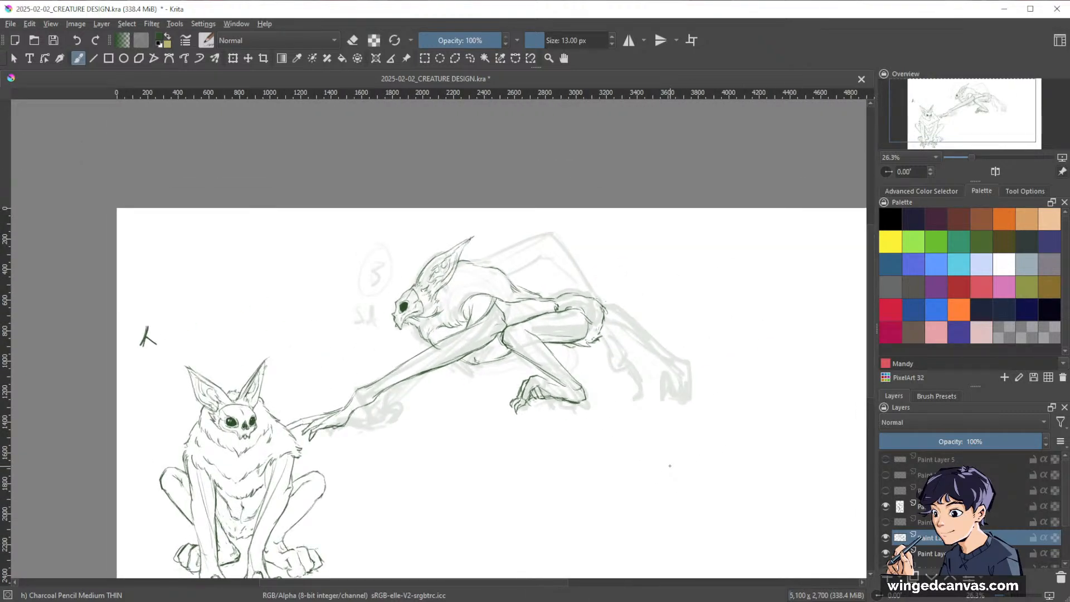
key(ctrl+space)
drag(670, 466, 781, 345)
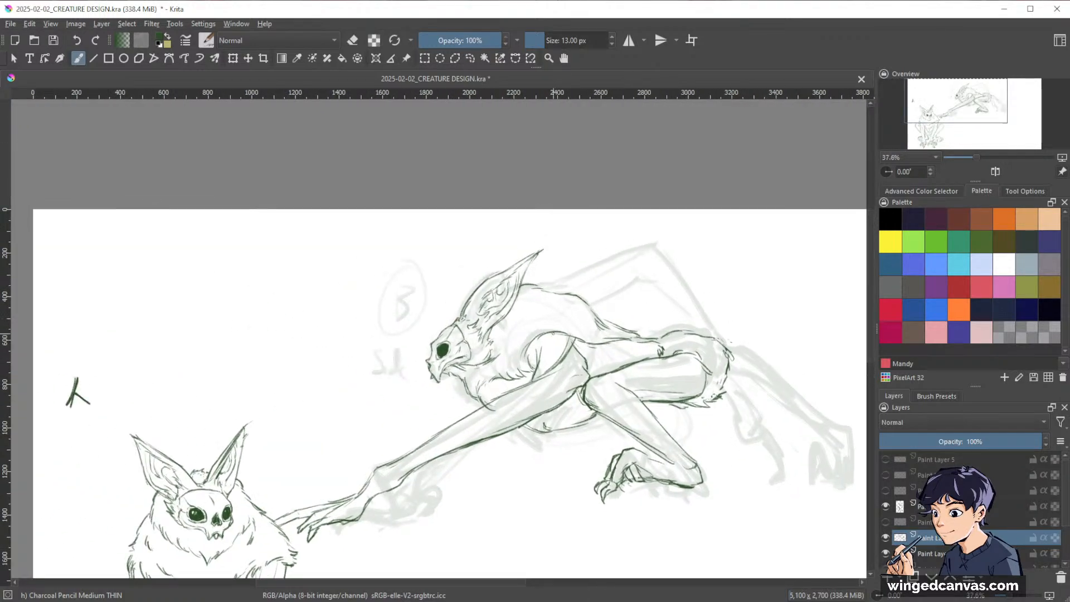
- Clean up the back contour behind the ear and extend its top line over the far shoulder
key(space)
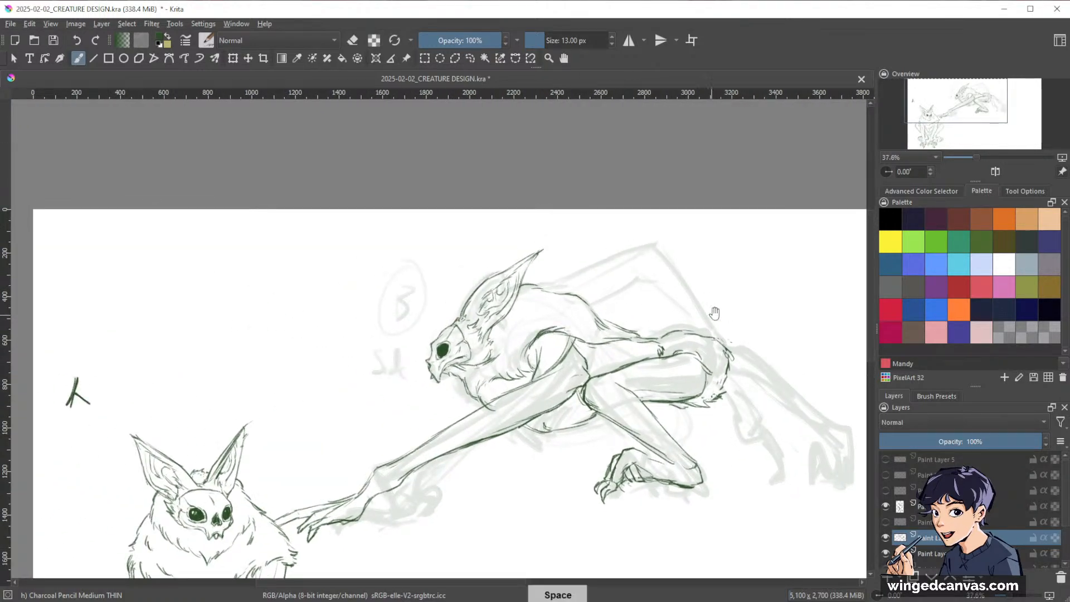
drag(715, 312, 708, 279)
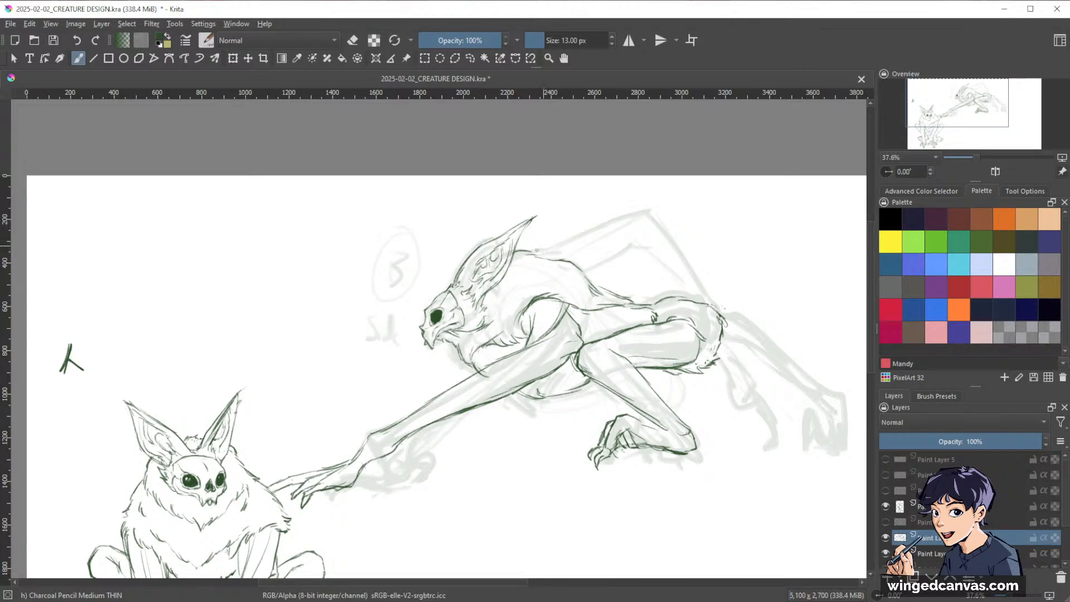
key(e)
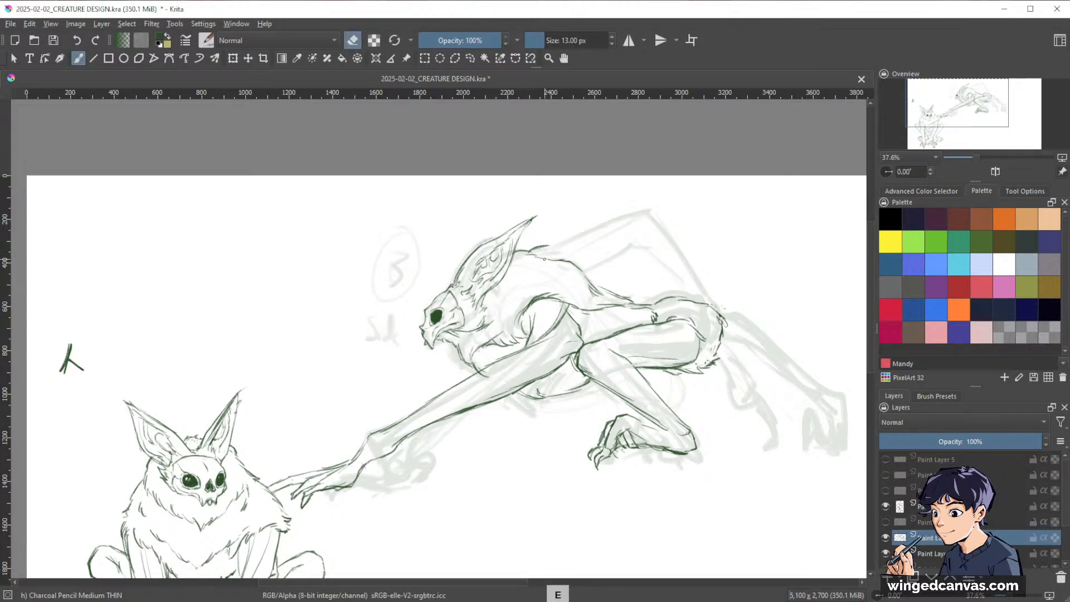
mouse_move(536, 252)
mouse_down()
mouse_move(528, 250)
mouse_move(555, 243)
mouse_up()
key(e)
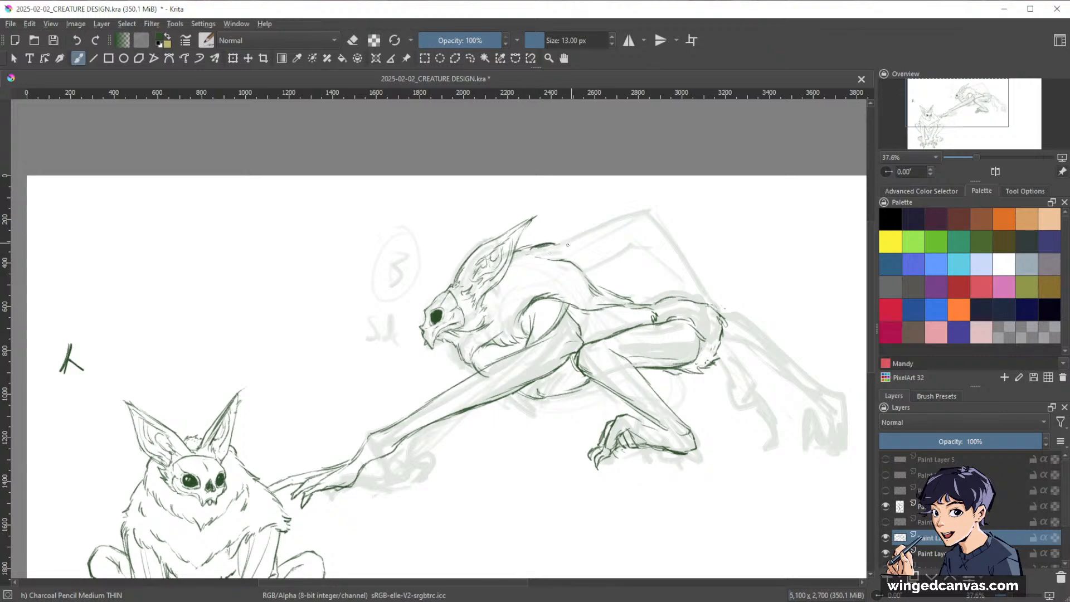
- Draw the lower and upper edges of the raised far arm, from the back up to the sketched elbow
key(space)
drag(695, 261, 678, 278)
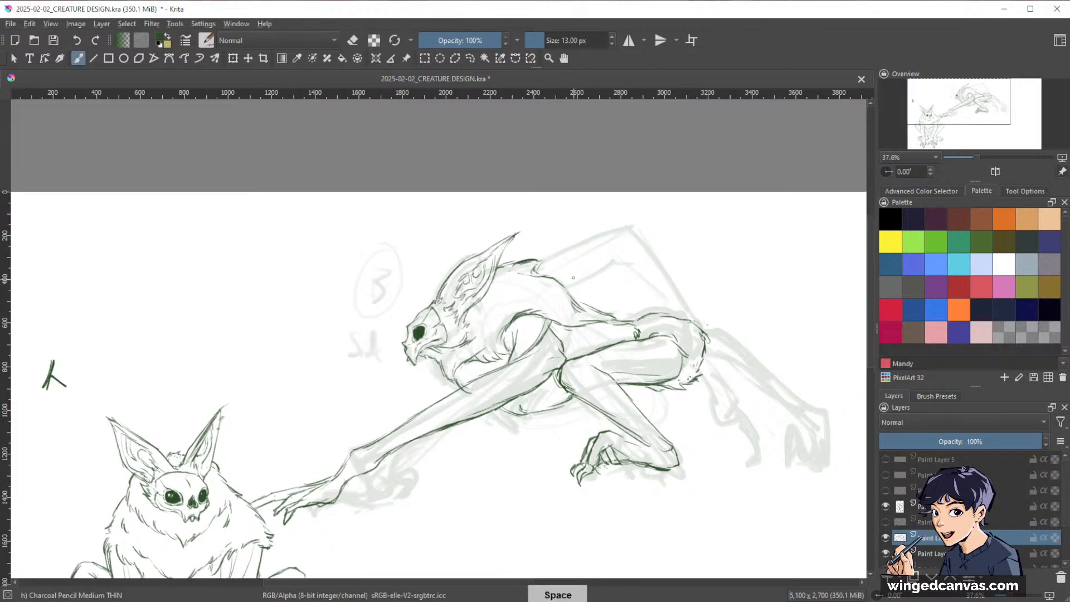
drag(563, 289, 613, 258)
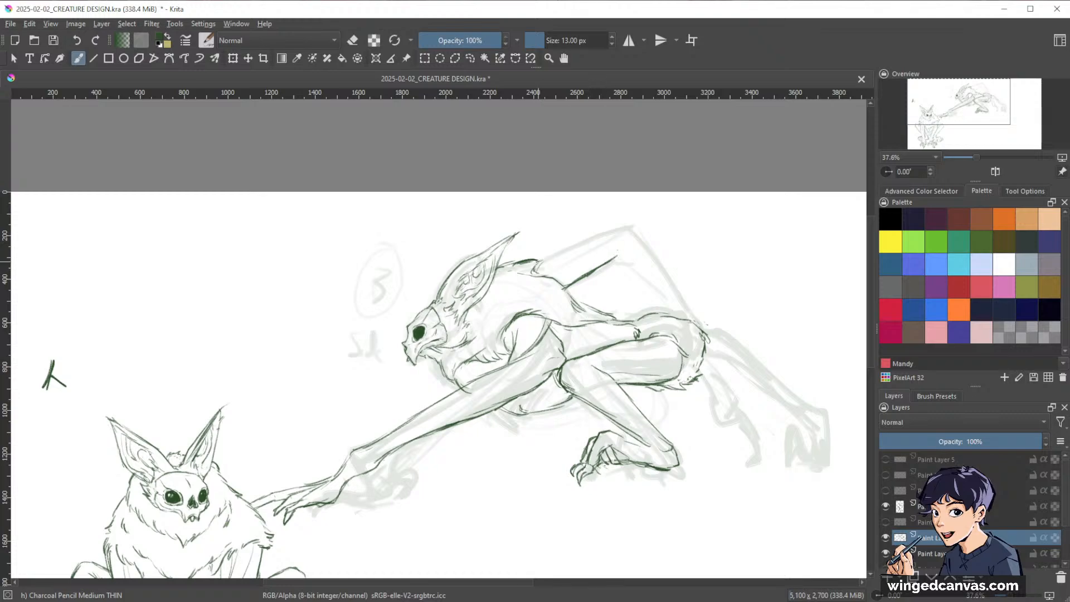
drag(536, 263, 592, 238)
drag(549, 259, 617, 231)
key(space)
drag(663, 271, 606, 270)
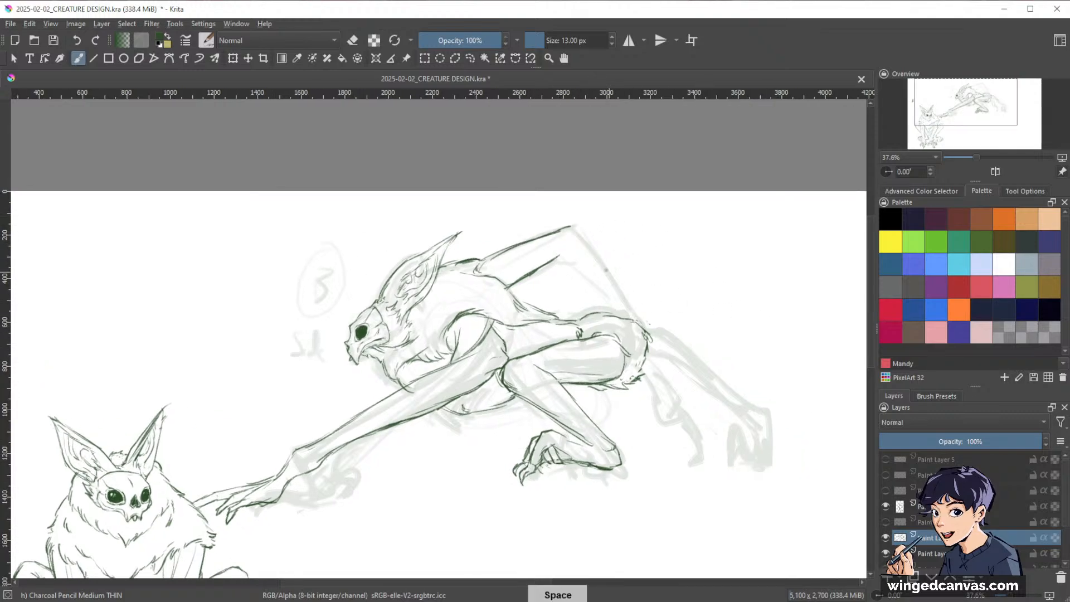
- Line both edges of the far forearm from the elbow down to the hip, and clean up its doubled inner line
mouse_move(537, 272)
mouse_down()
mouse_move(587, 274)
mouse_move(610, 297)
mouse_up()
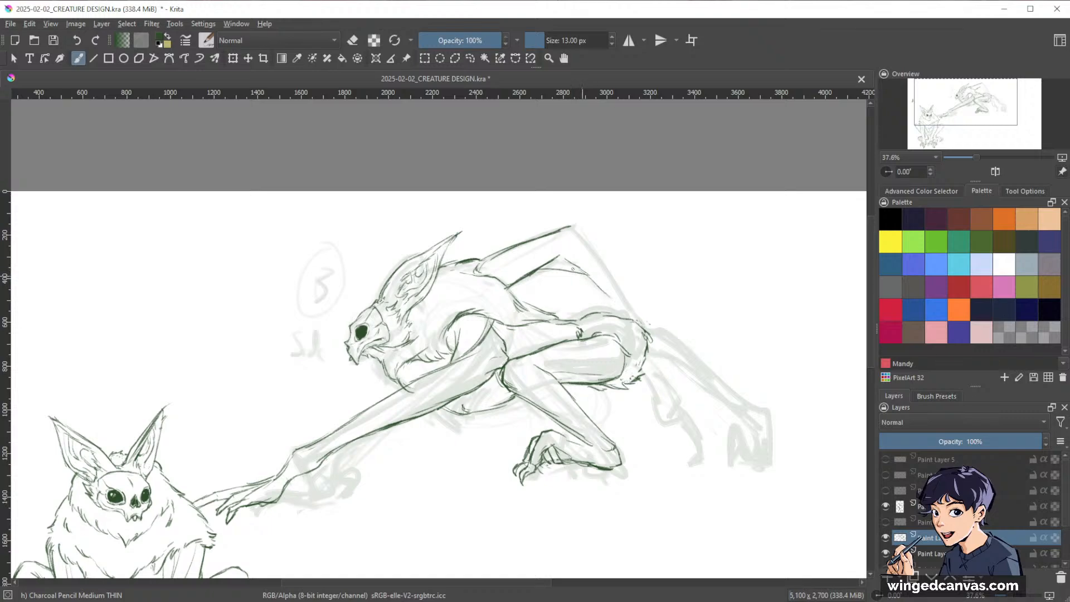
drag(566, 265, 624, 306)
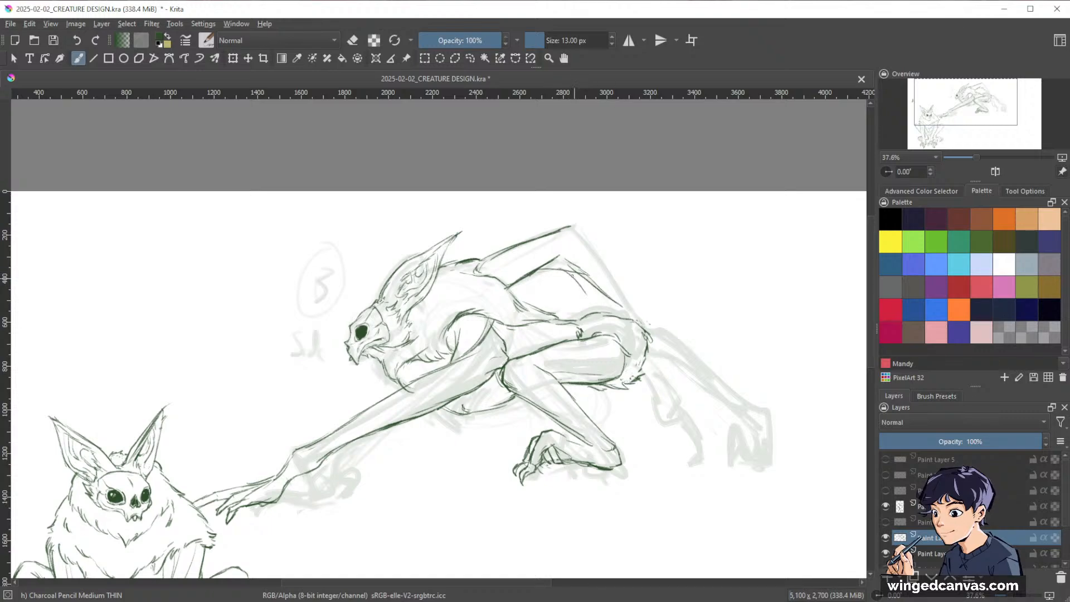
drag(575, 228, 644, 324)
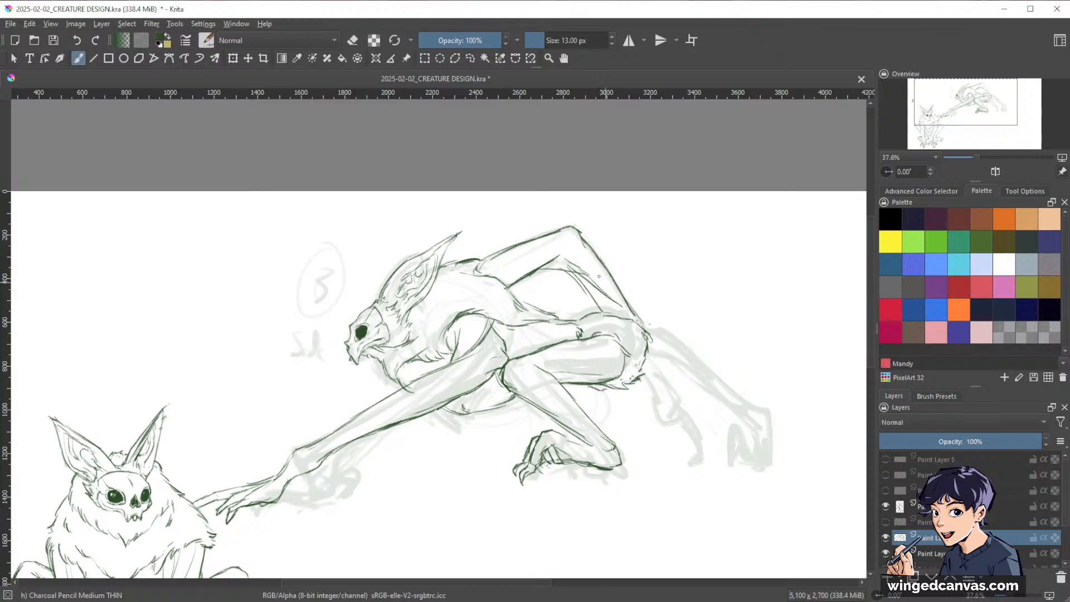
key(slash)
mouse_move(569, 264)
mouse_down()
mouse_move(614, 302)
mouse_move(561, 265)
mouse_move(602, 310)
mouse_up()
key(slash)
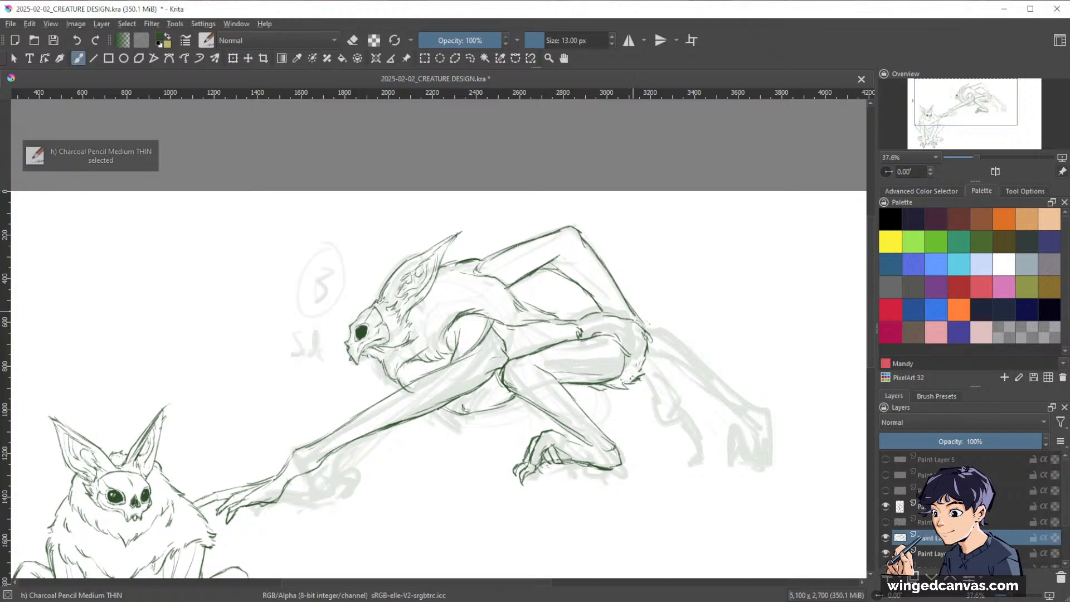
- Clean up the forearm where it meets the hip and rework the outer edge of the rump below it
mouse_move(602, 272)
mouse_down()
mouse_move(635, 324)
mouse_move(663, 337)
mouse_move(646, 375)
mouse_up()
key(slash)
mouse_move(651, 338)
mouse_down()
mouse_move(646, 364)
mouse_move(648, 331)
mouse_up()
key(slash)
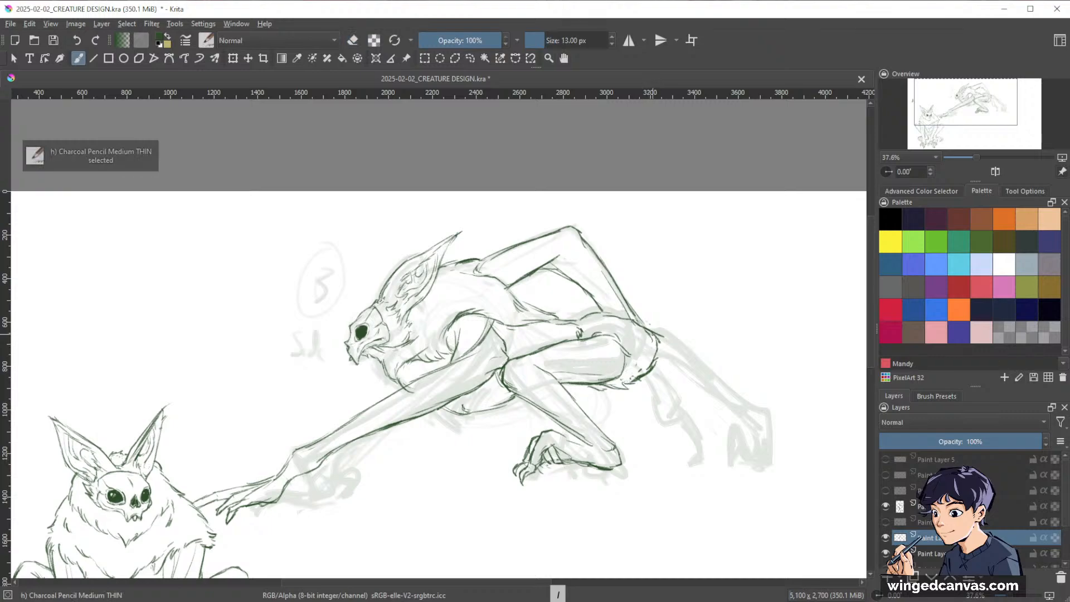
key(slash)
key(slash)
- Draw the upper and lower contours of the far hind leg stretched out behind the rump, ending in a line down the foot
key(space)
drag(766, 365, 748, 362)
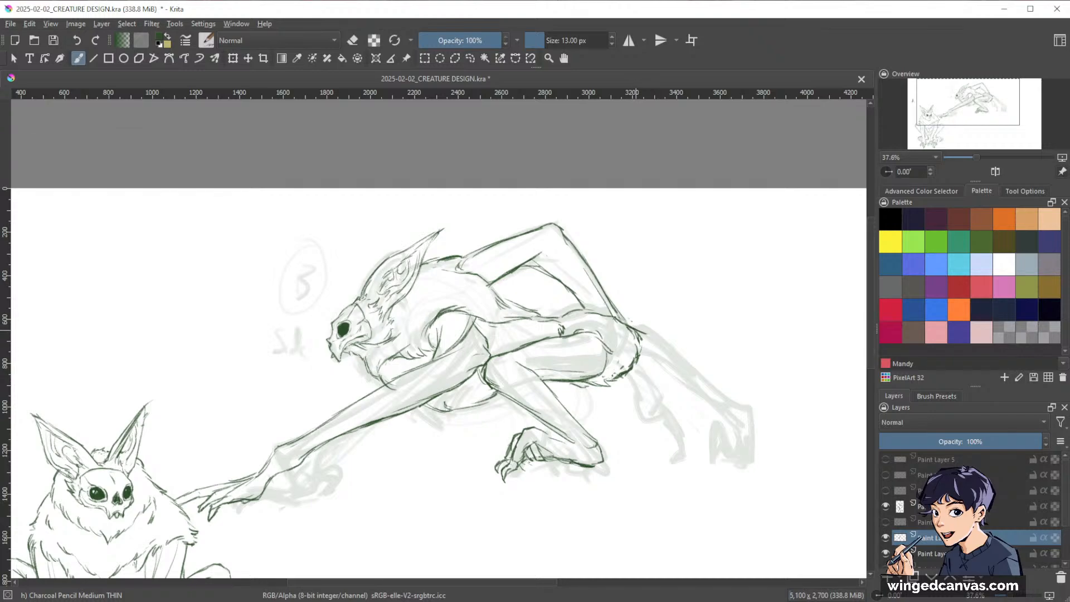
drag(635, 326, 688, 367)
drag(650, 328, 730, 403)
drag(634, 365, 706, 400)
mouse_move(655, 372)
mouse_down()
mouse_move(726, 412)
mouse_move(697, 377)
mouse_up()
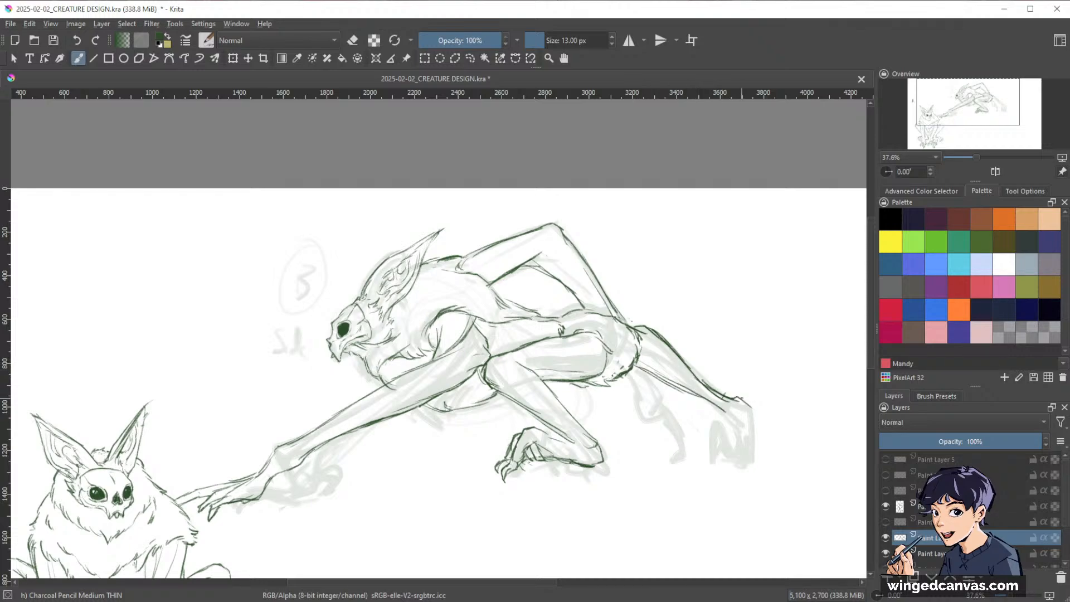
drag(757, 430, 779, 456)
- Erase the rough parts of the far hind leg's contours and redraw its upper and lower edges towards the ankle
key(e)
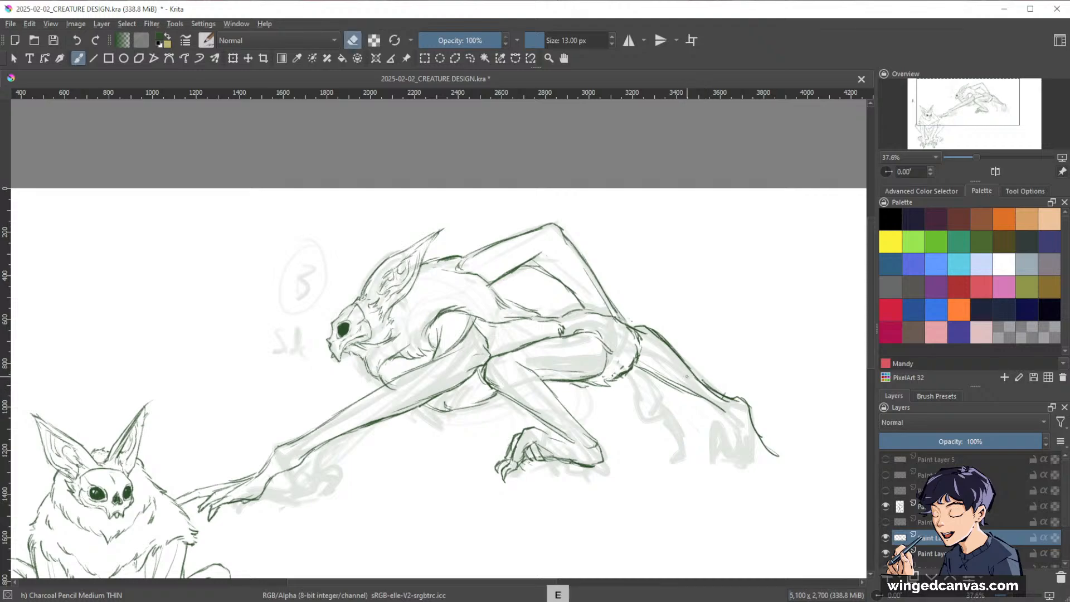
drag(724, 398, 697, 379)
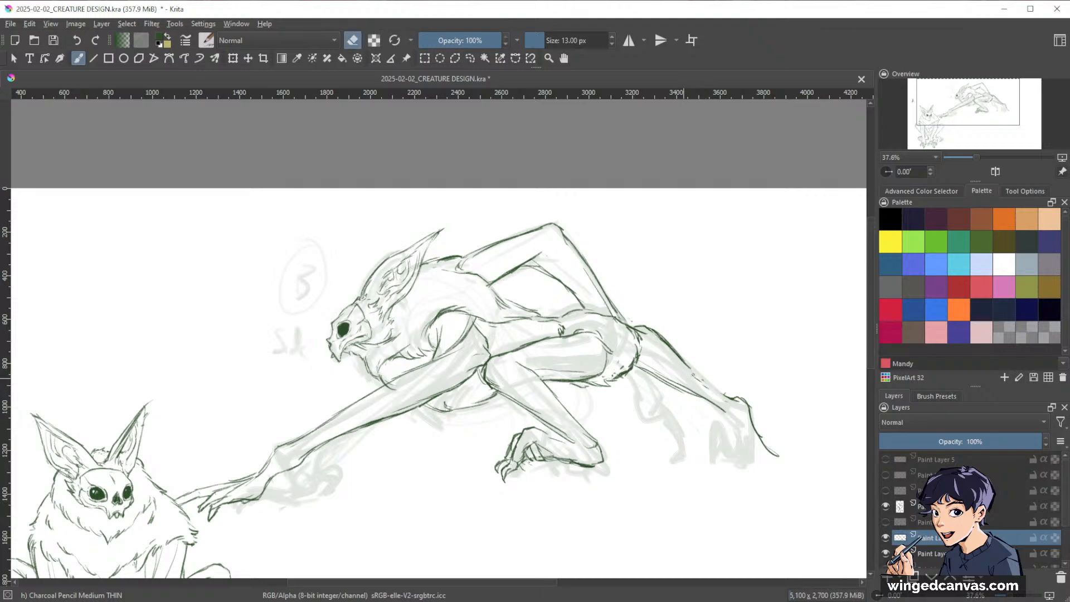
key(e)
mouse_move(652, 329)
mouse_down()
mouse_move(735, 399)
mouse_move(692, 372)
mouse_up()
key(e)
mouse_move(722, 408)
mouse_down()
mouse_move(677, 384)
mouse_move(727, 415)
mouse_up()
key(e)
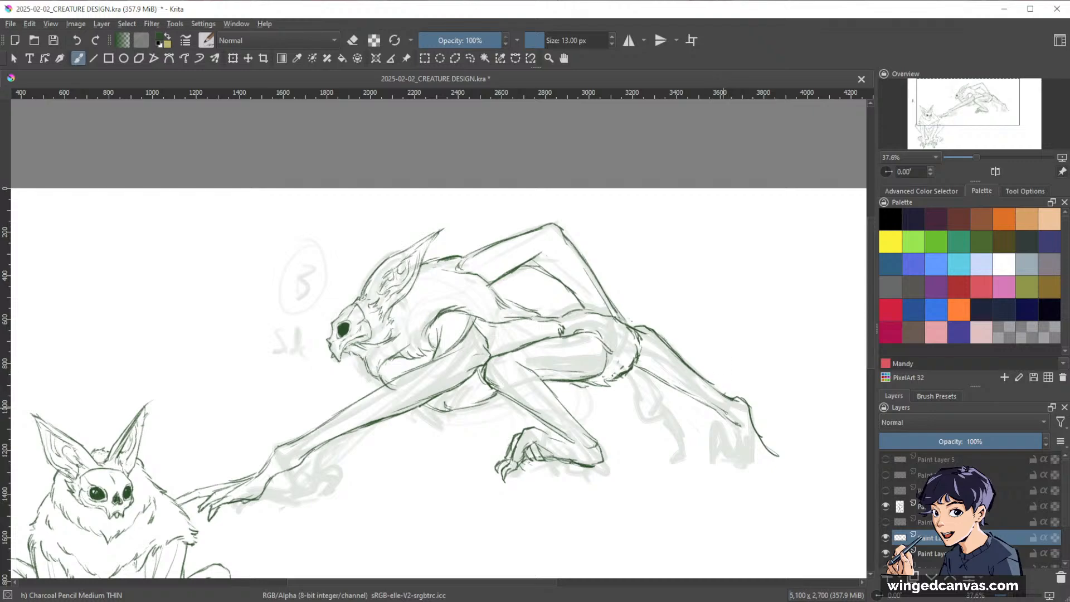
drag(651, 377, 729, 420)
- Draw the far hind foot with its bent toe and flat base, erasing the overlong line behind it
key(space)
drag(767, 357, 737, 313)
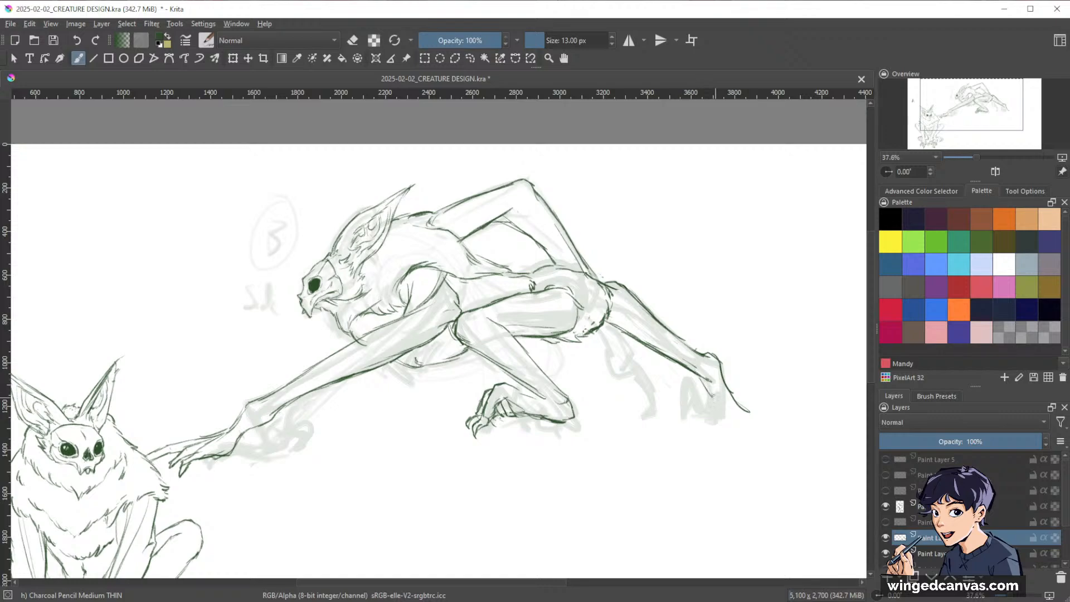
mouse_move(703, 381)
mouse_down()
mouse_move(714, 407)
mouse_move(696, 400)
mouse_move(689, 417)
mouse_move(731, 419)
mouse_move(737, 401)
mouse_up()
key(e)
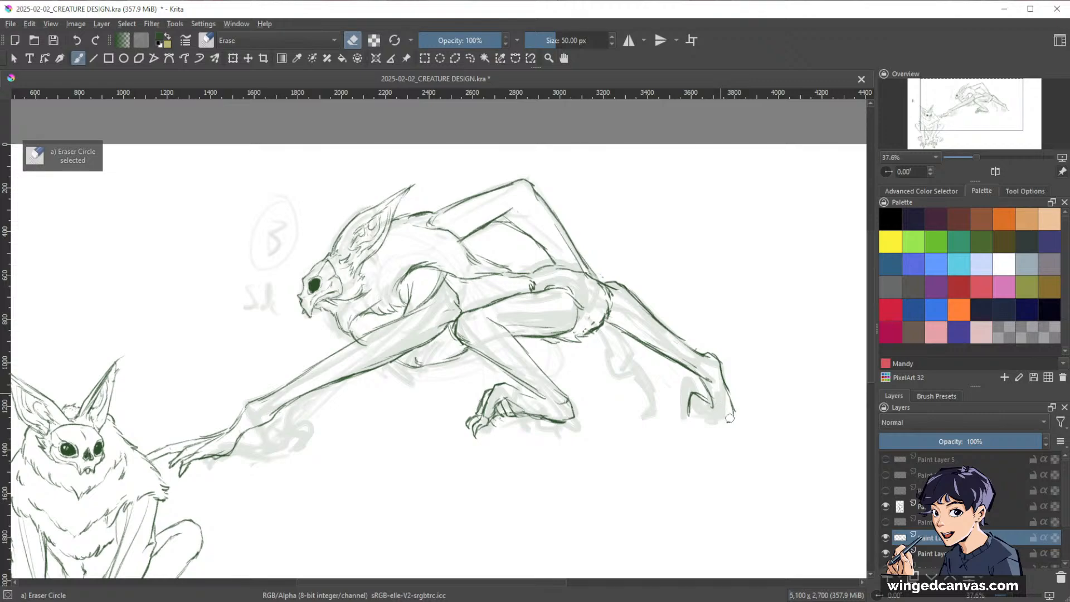
key(e)
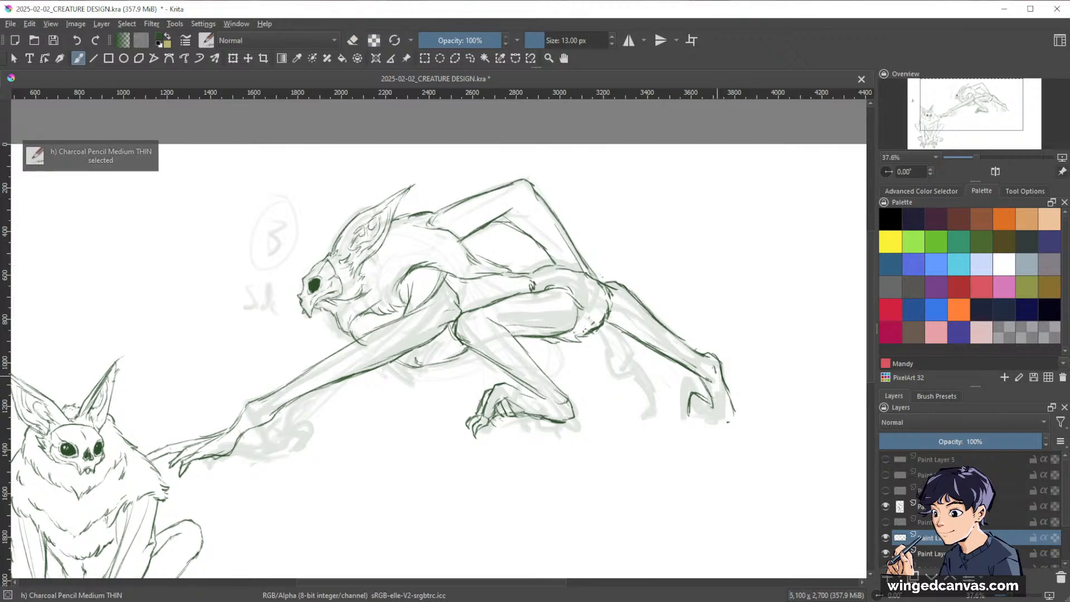
mouse_move(717, 358)
mouse_down()
mouse_move(736, 409)
mouse_move(721, 425)
mouse_move(695, 419)
mouse_up()
key(e)
key(e)
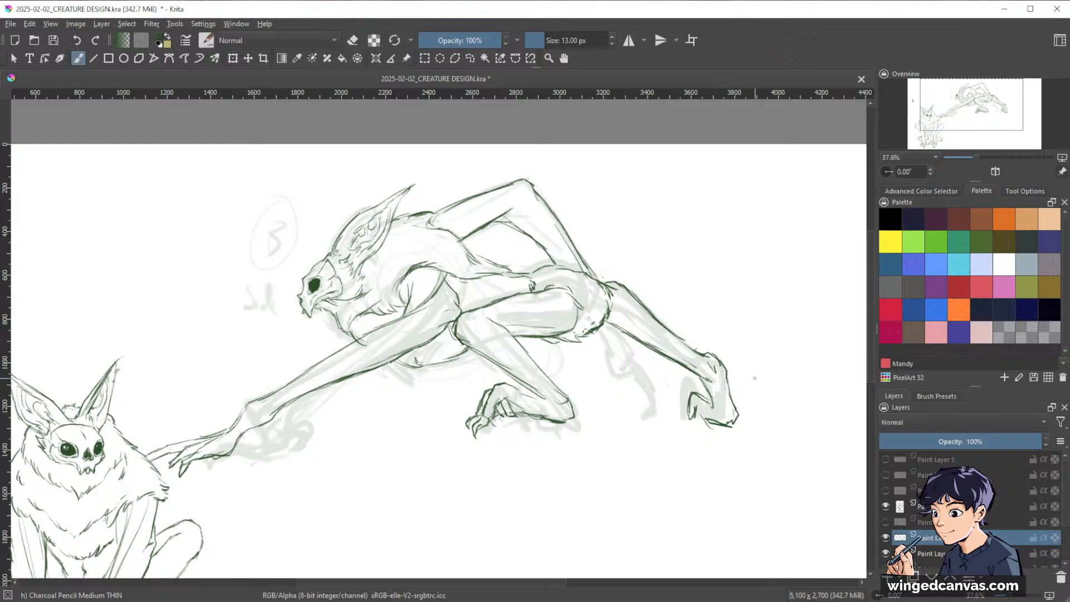
- Lasso the far hind leg, rotate it slightly counter-clockwise and reposition it against the rump
key(l)
mouse_move(608, 274)
mouse_down()
mouse_move(609, 325)
mouse_move(760, 449)
mouse_move(623, 261)
mouse_up()
key(t)
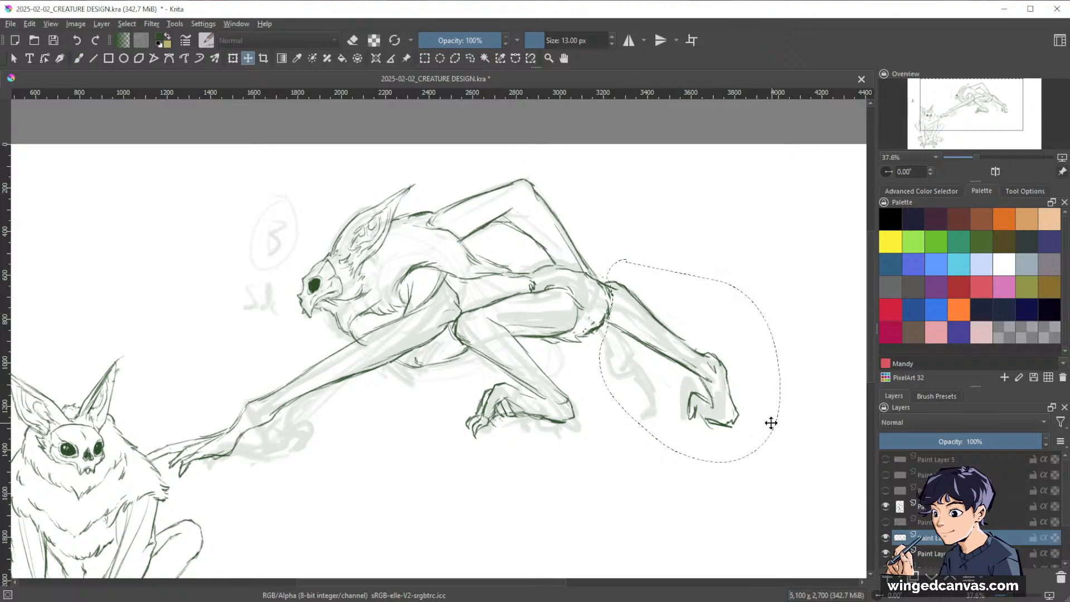
key(ctrl+t)
drag(780, 461, 772, 452)
drag(746, 412, 749, 406)
mouse_move(805, 395)
mouse_down()
mouse_move(807, 377)
mouse_move(821, 407)
mouse_up()
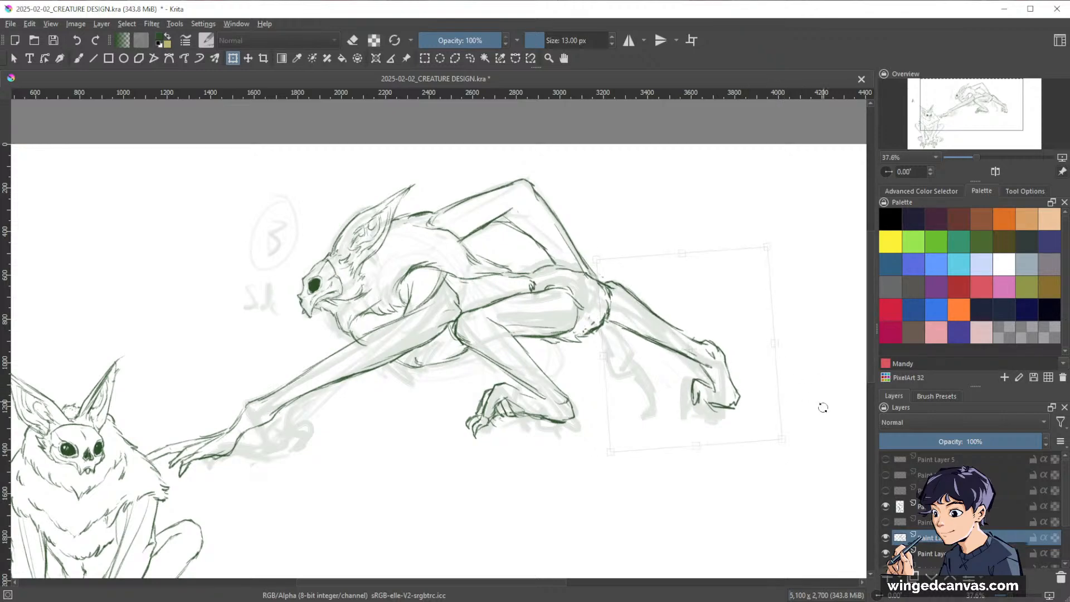
drag(745, 400, 748, 408)
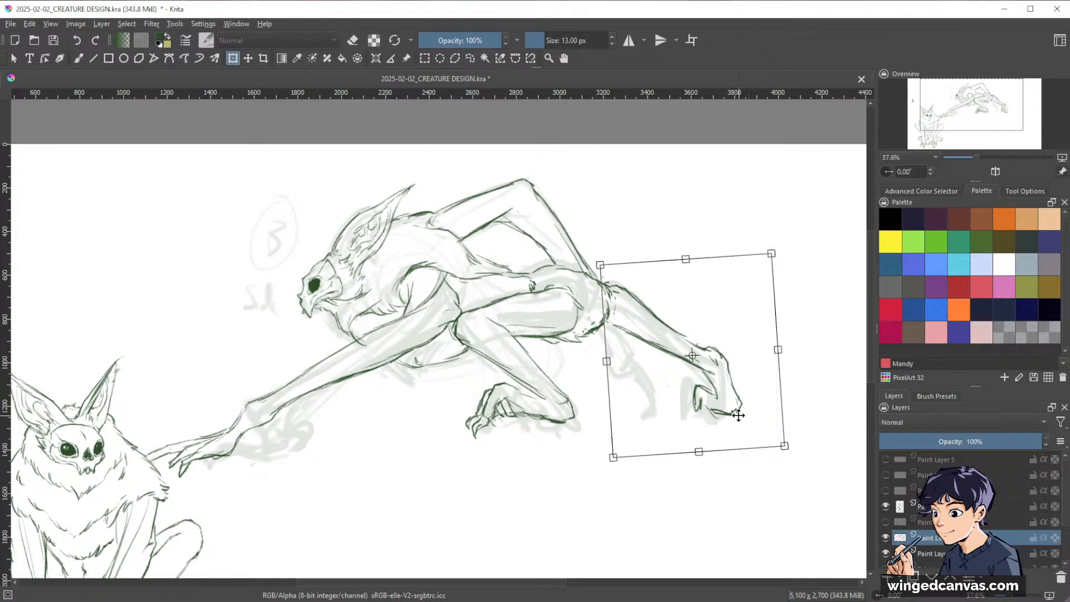
key(Return)
key(b)
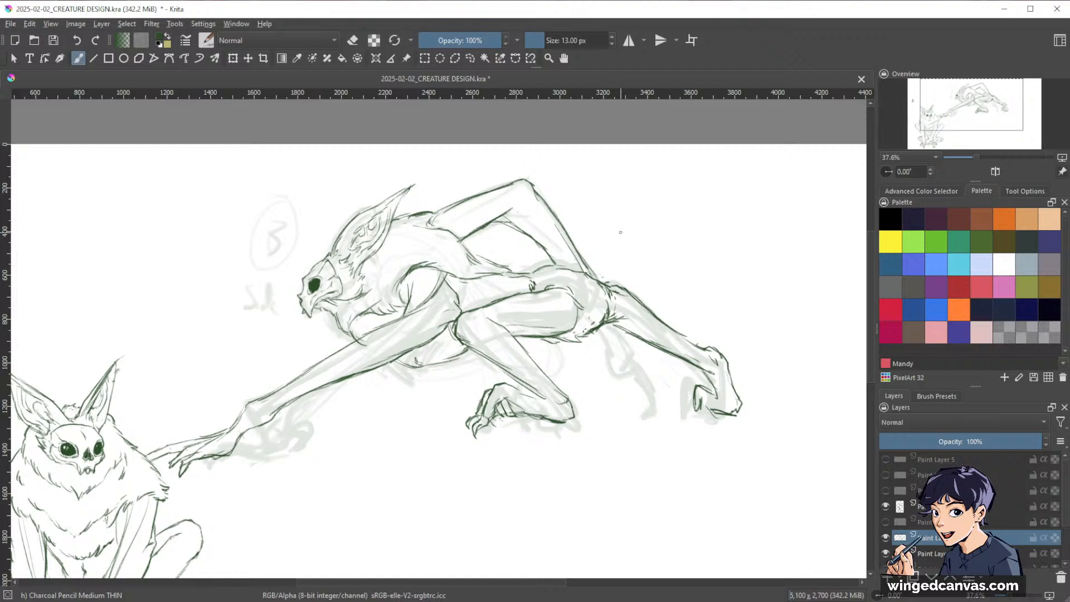
- Clean up and redraw the overlapping lines where the far hind leg joins the rump
key(e)
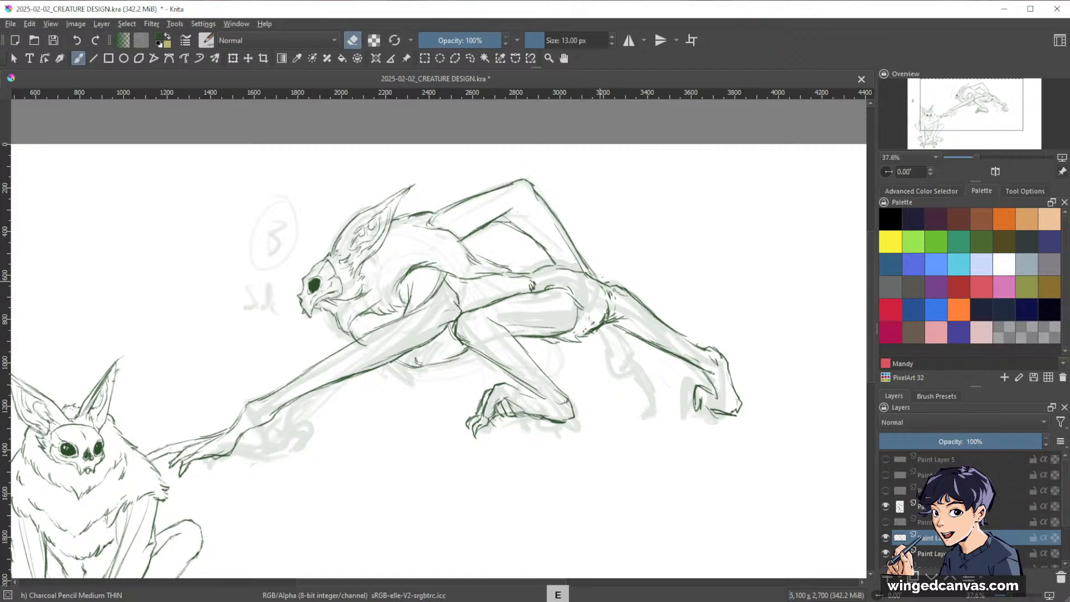
key(e)
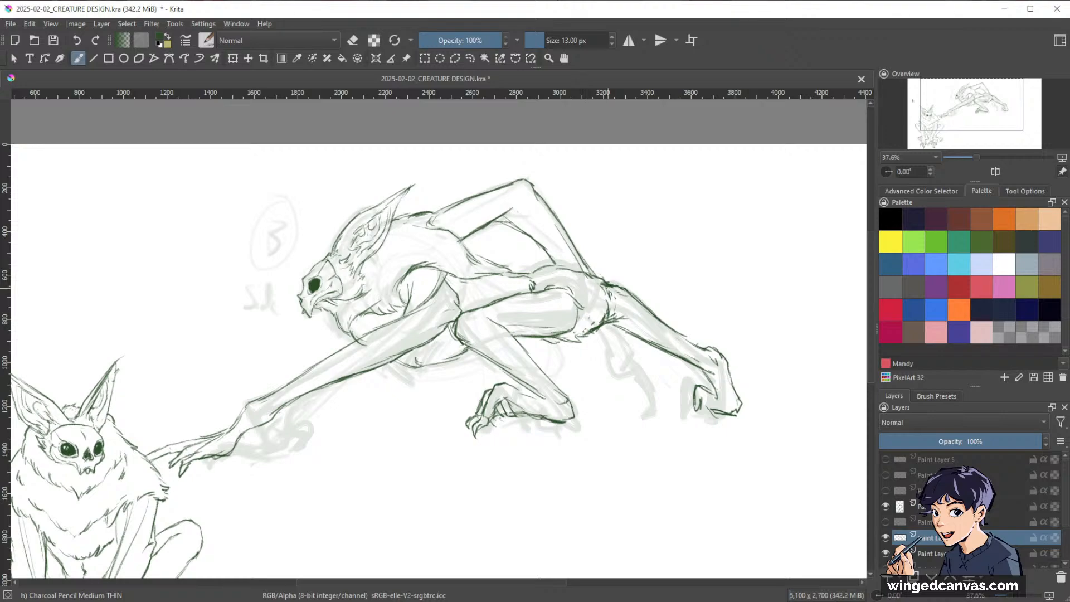
key(e)
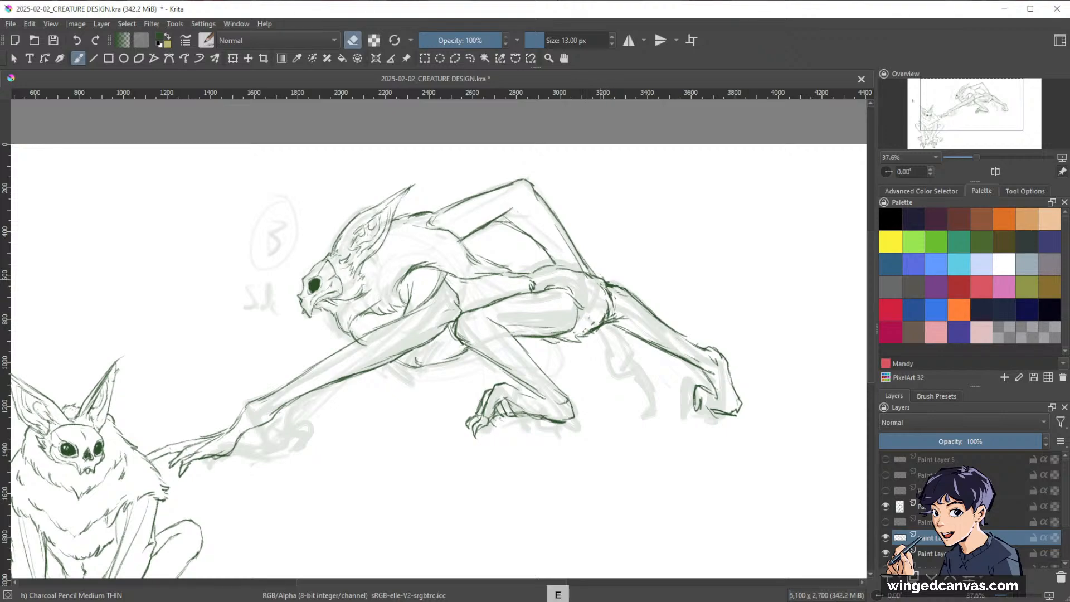
key(e)
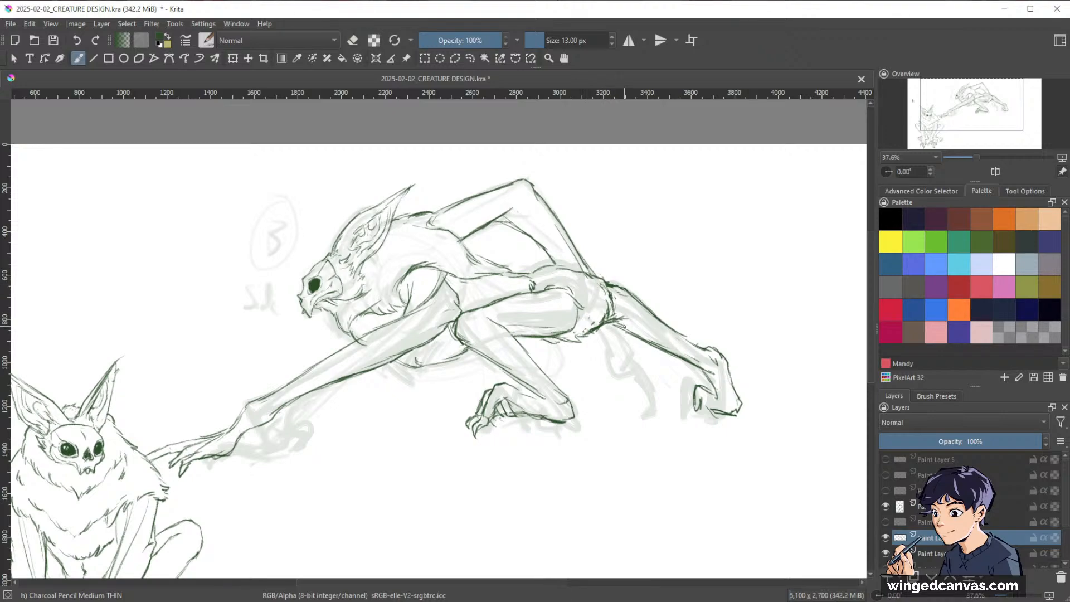
key(e)
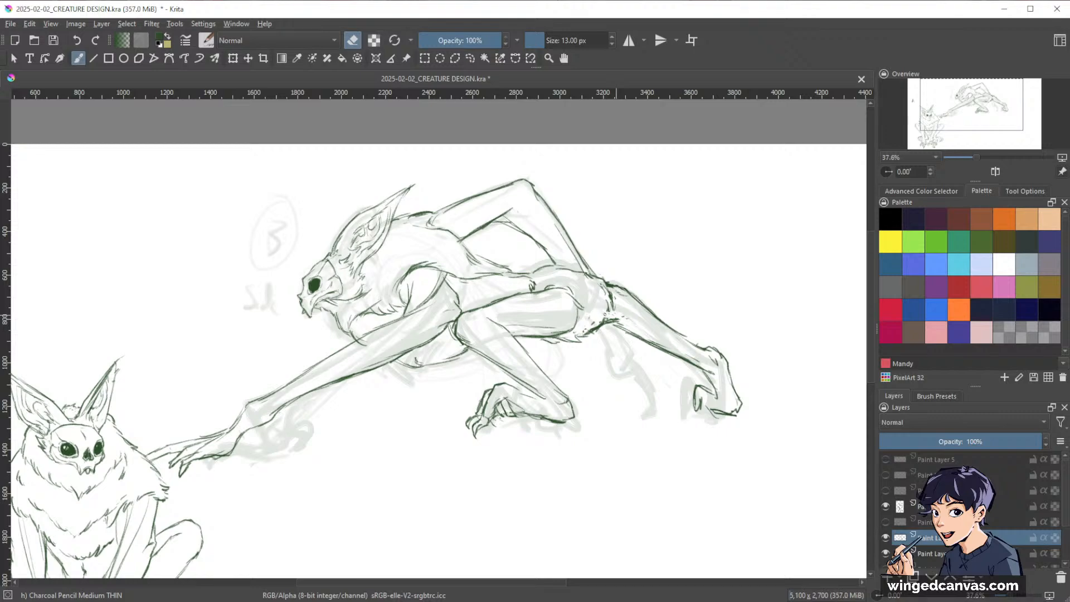
key(space)
drag(612, 317, 604, 318)
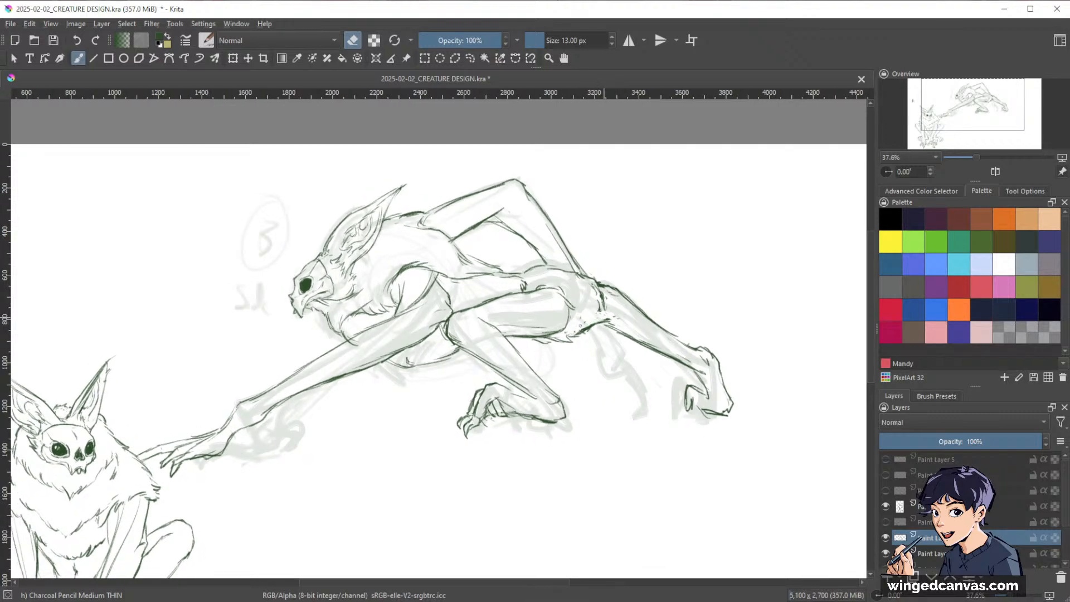
key(e)
key(e)
key(e)
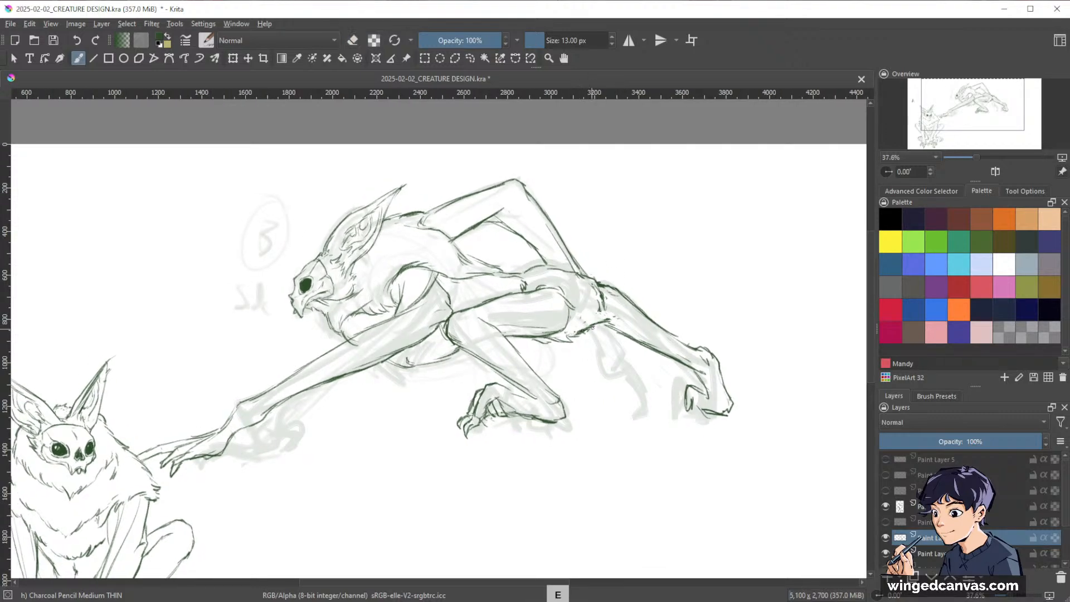
- Erase the rough underside of the far hind leg and redraw it from the rump towards the ankle
key(space)
drag(718, 246, 724, 227)
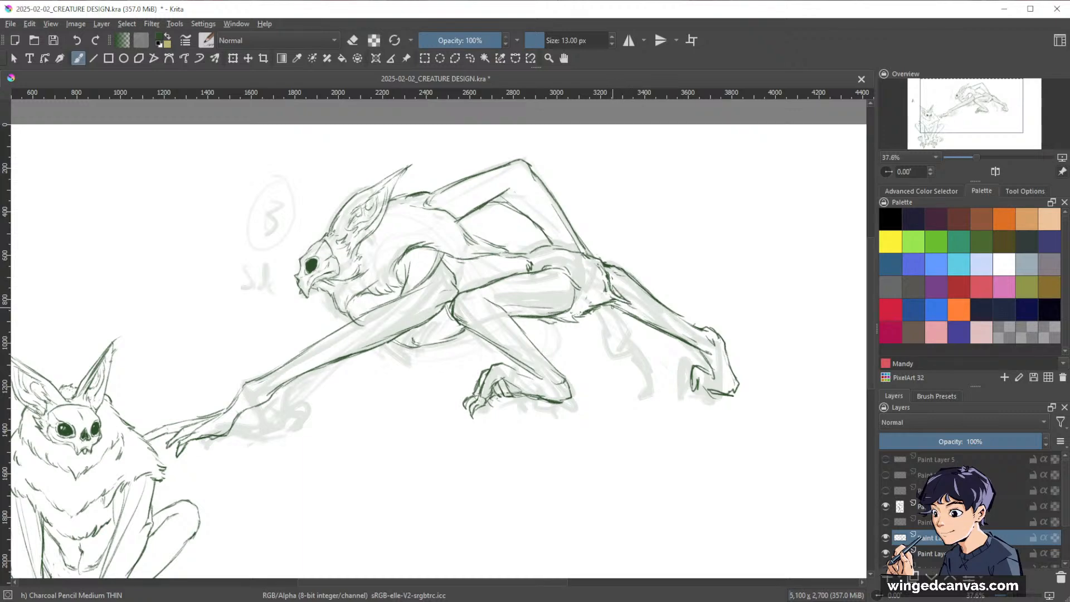
key(e)
mouse_move(615, 307)
mouse_down()
mouse_move(691, 343)
mouse_move(680, 329)
mouse_up()
key(e)
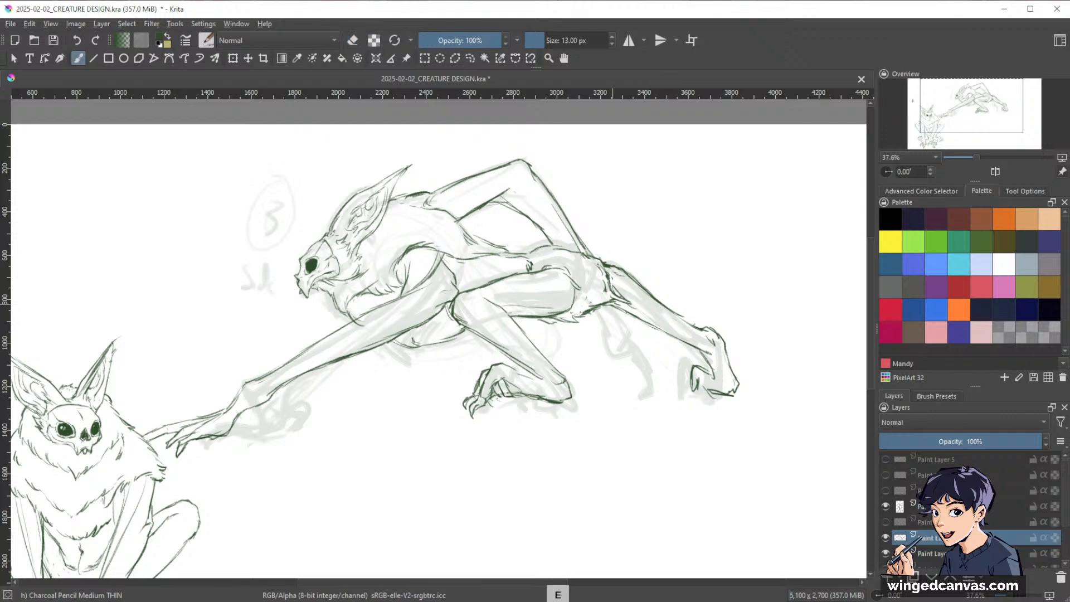
drag(618, 307, 679, 339)
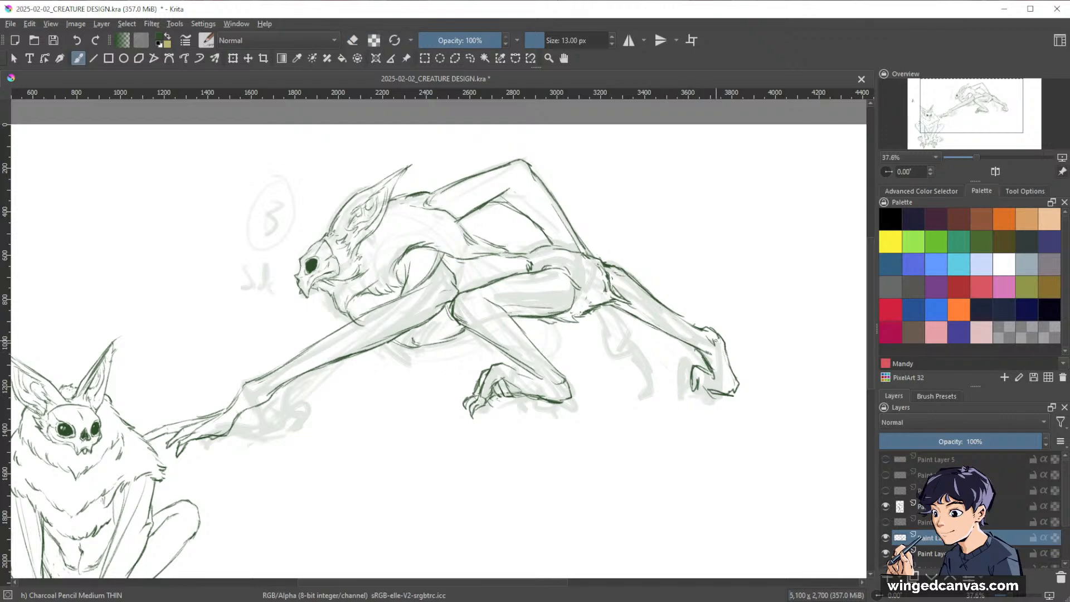
- Extend the far hind foot's heel backwards and draw the arched toe line at the front of the foot
key(e)
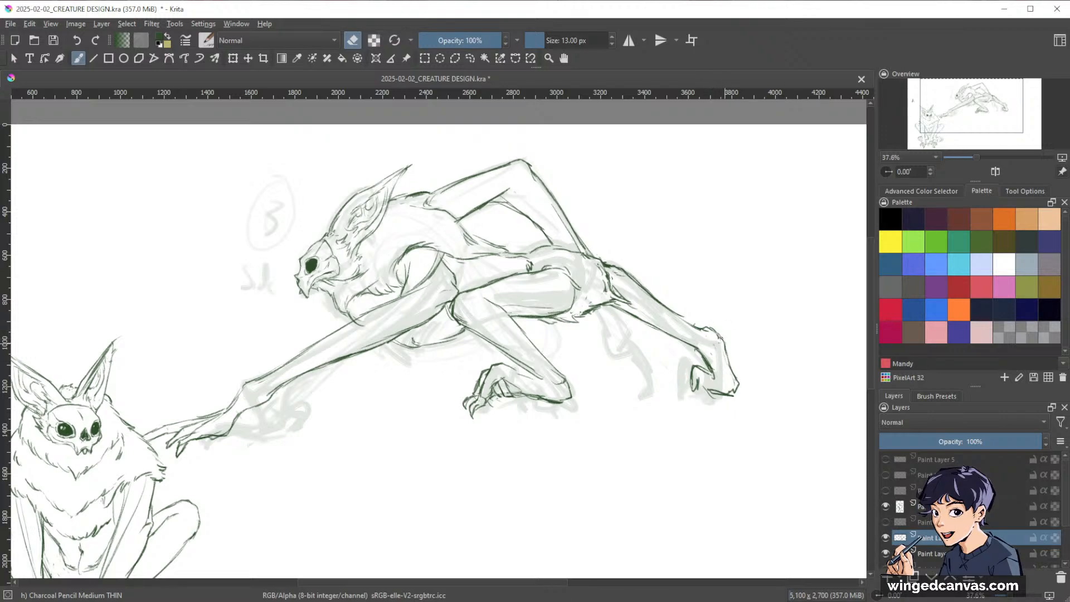
key(e)
mouse_move(719, 337)
mouse_down()
mouse_move(745, 389)
mouse_move(734, 397)
mouse_up()
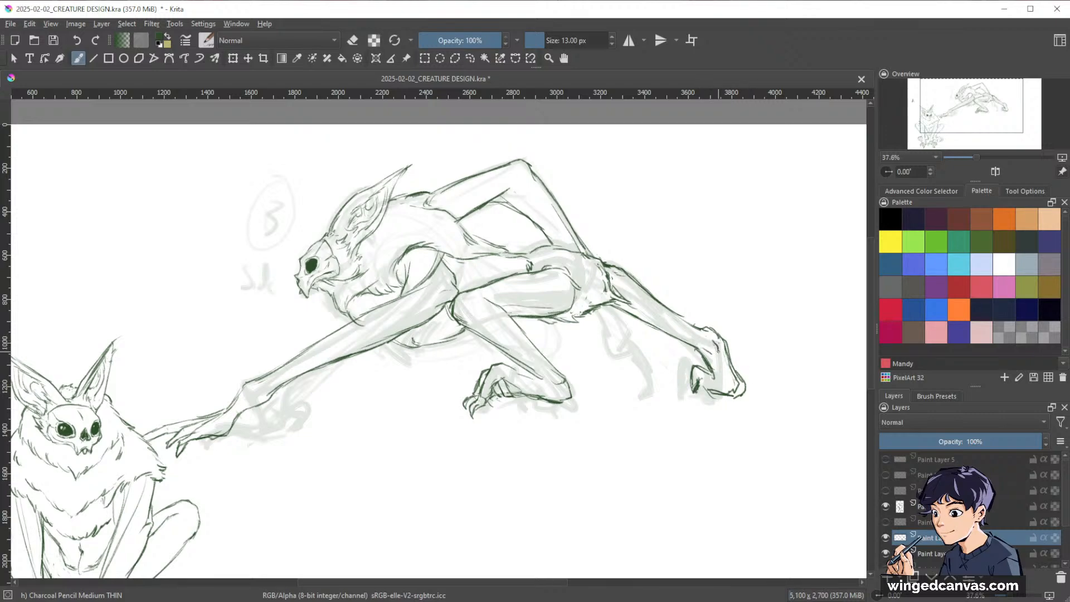
drag(699, 381, 715, 394)
mouse_move(691, 372)
mouse_down()
mouse_move(674, 369)
mouse_move(686, 372)
mouse_move(668, 392)
mouse_move(702, 370)
mouse_move(694, 396)
mouse_up()
- Erase the old toe lines inside the far hind foot and redraw its inner ankle line
key(e)
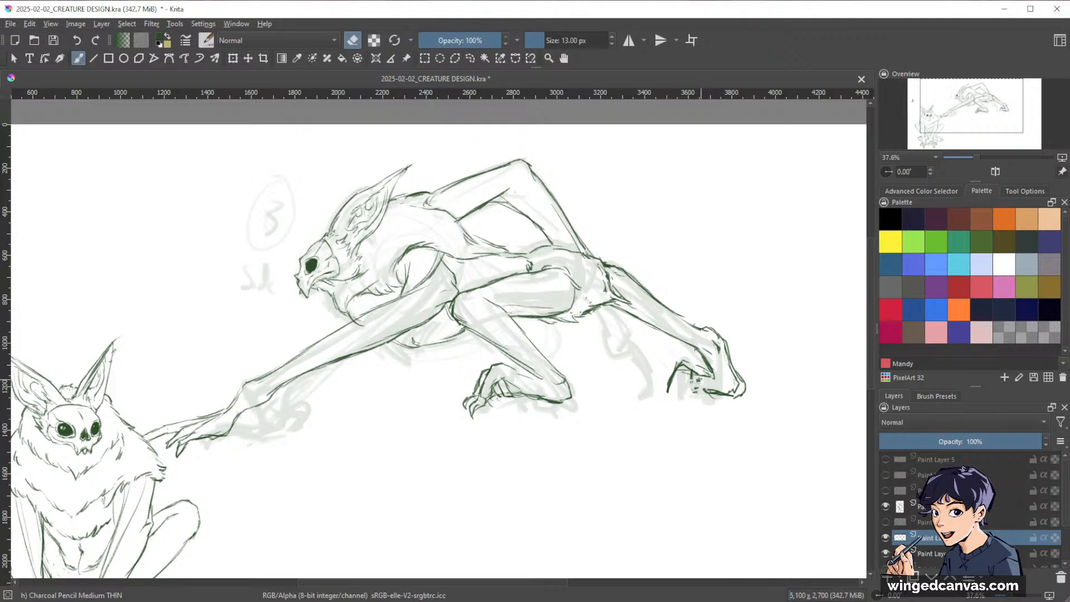
mouse_move(692, 378)
mouse_down()
mouse_move(707, 372)
mouse_move(697, 350)
mouse_move(709, 379)
mouse_up()
key(e)
drag(710, 376, 721, 382)
key(e)
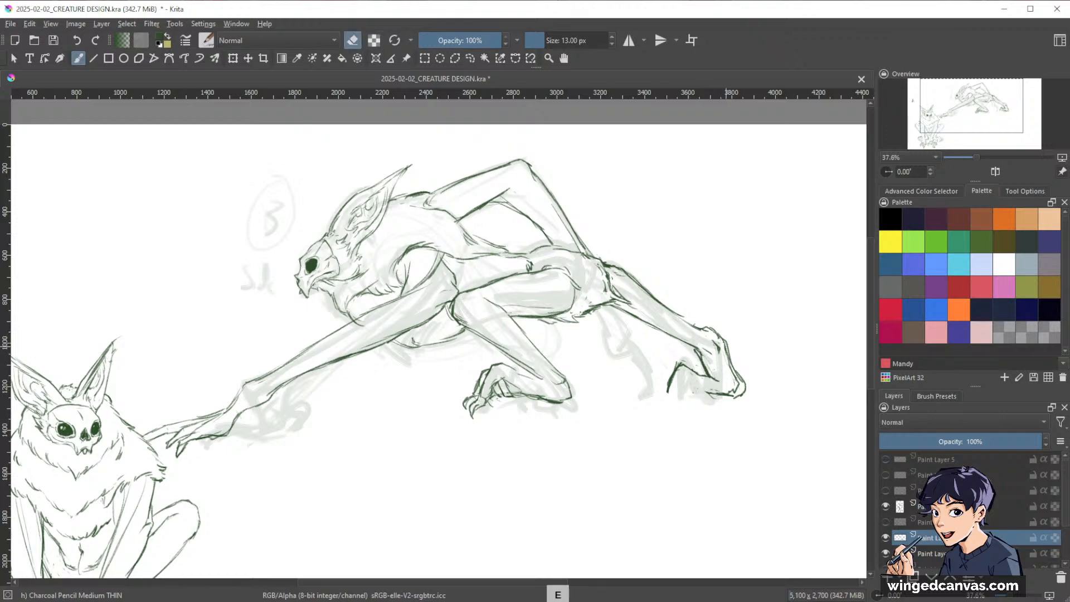
- Erase stray heel and ankle lines on the far hind foot and draw its clawed toes reaching forward
drag(724, 342, 734, 378)
drag(715, 342, 722, 347)
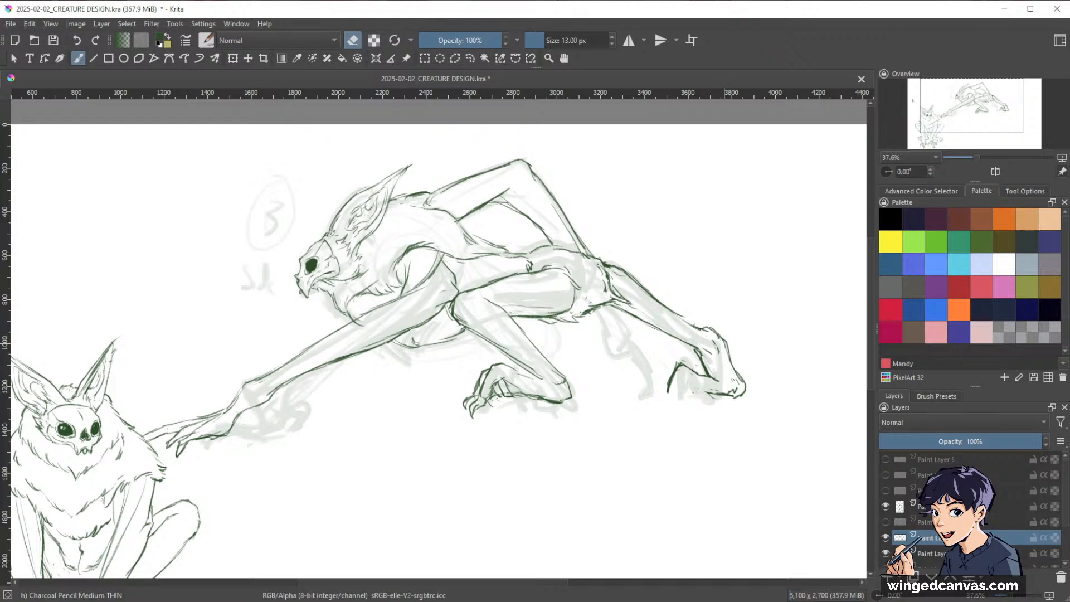
key(e)
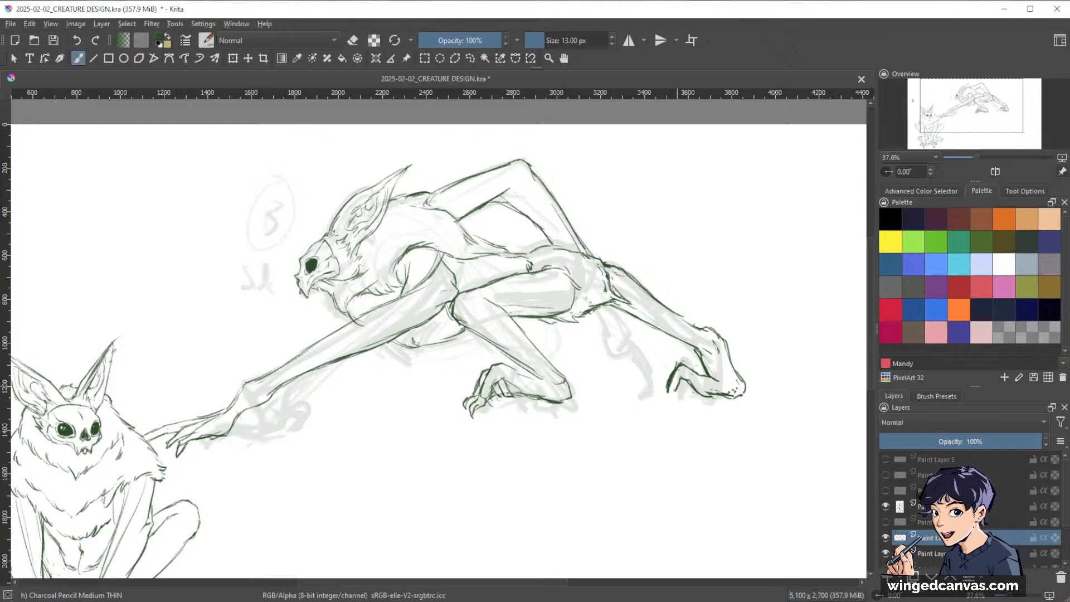
drag(662, 386, 653, 400)
key(e)
key(e)
mouse_move(697, 369)
mouse_down()
mouse_move(705, 373)
mouse_move(658, 381)
mouse_move(643, 397)
mouse_move(695, 394)
mouse_up()
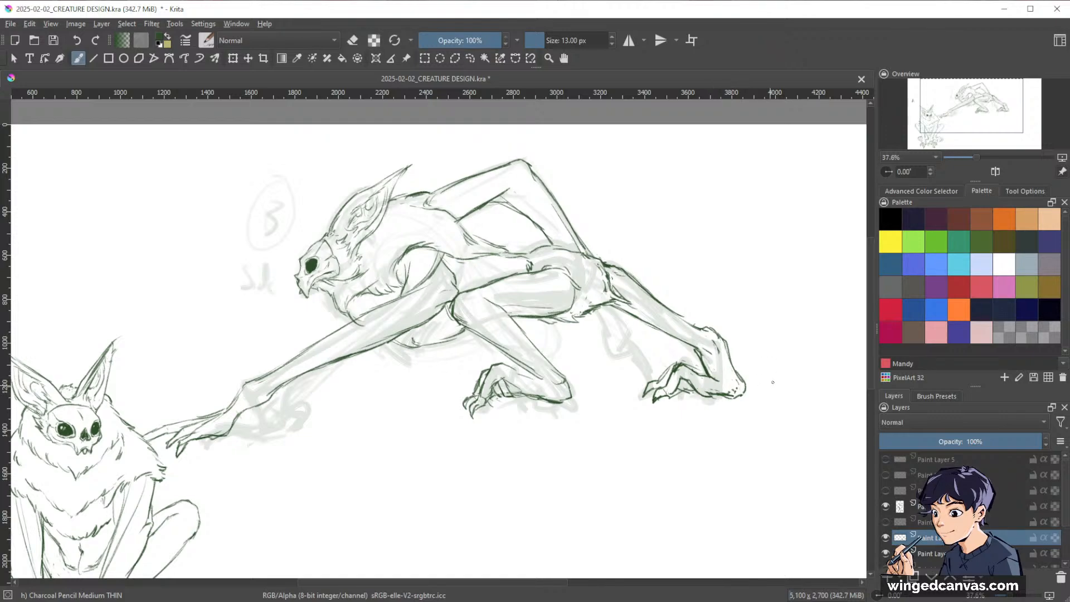
- Erase the rough base of the far hind foot's heel and redraw it as a clean flat line
key(e)
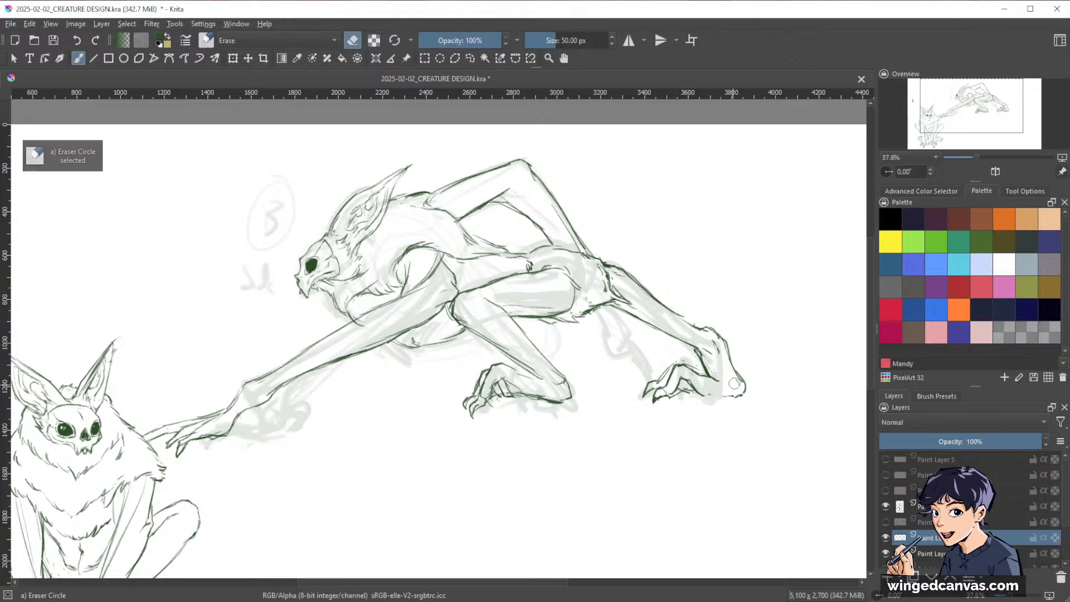
key(e)
drag(712, 394, 745, 394)
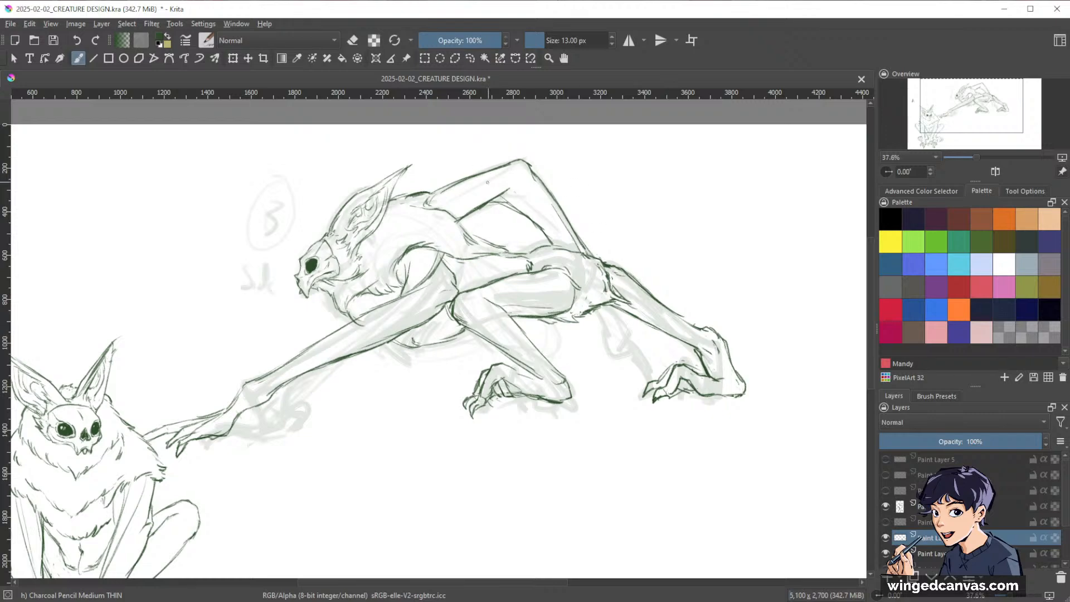
- Shift the lined side pose slightly right, away from the front pose, and complete the fingertips of the reaching hand
mouse_move(484, 205)
mouse_down()
mouse_move(510, 196)
mouse_move(493, 192)
mouse_up()
drag(776, 287, 763, 308)
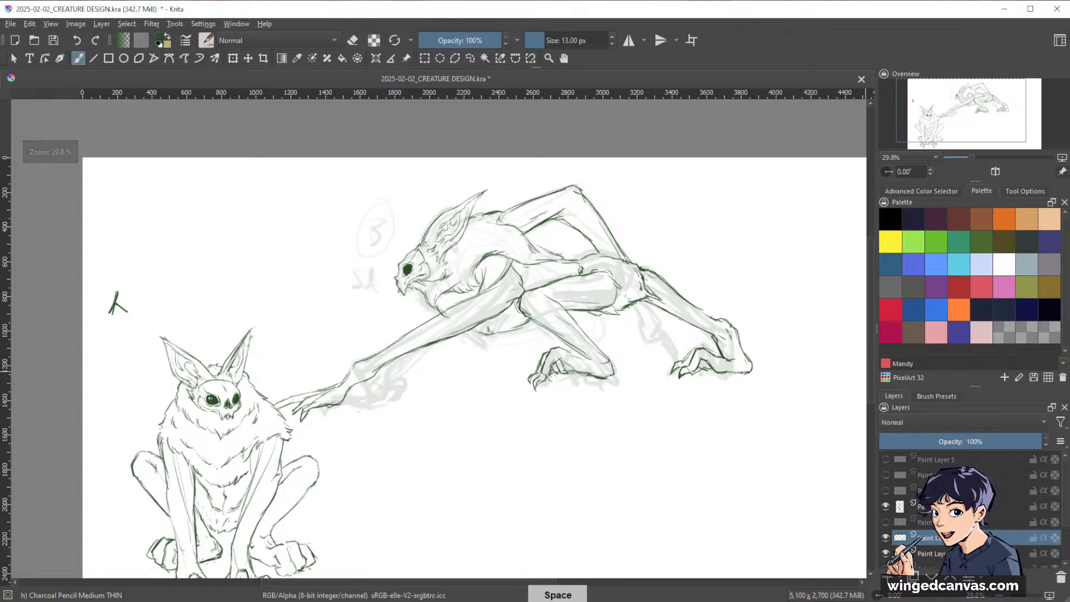
key(t)
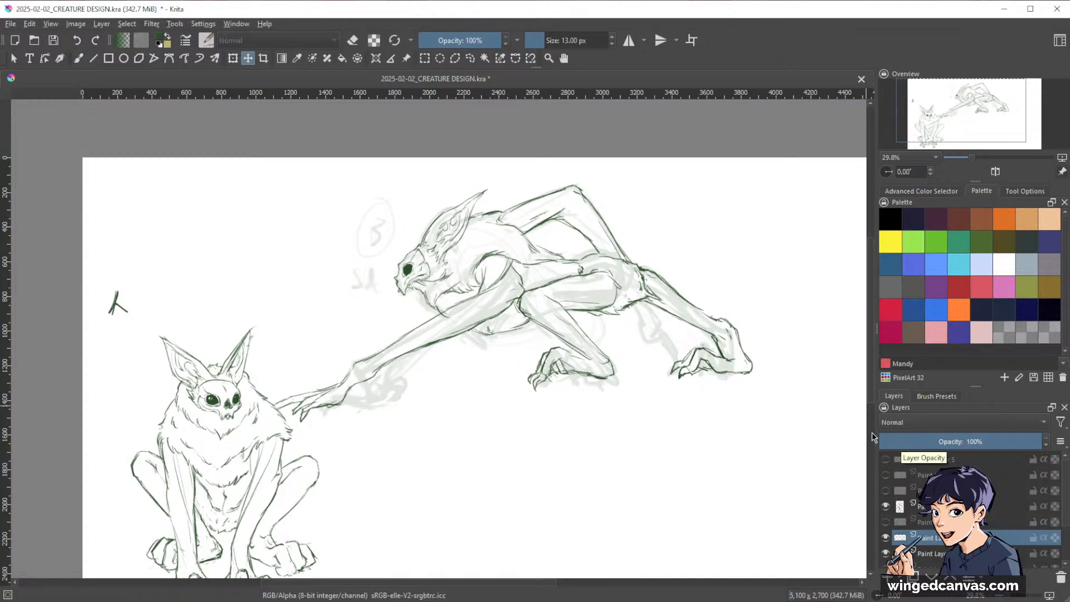
drag(648, 301, 677, 299)
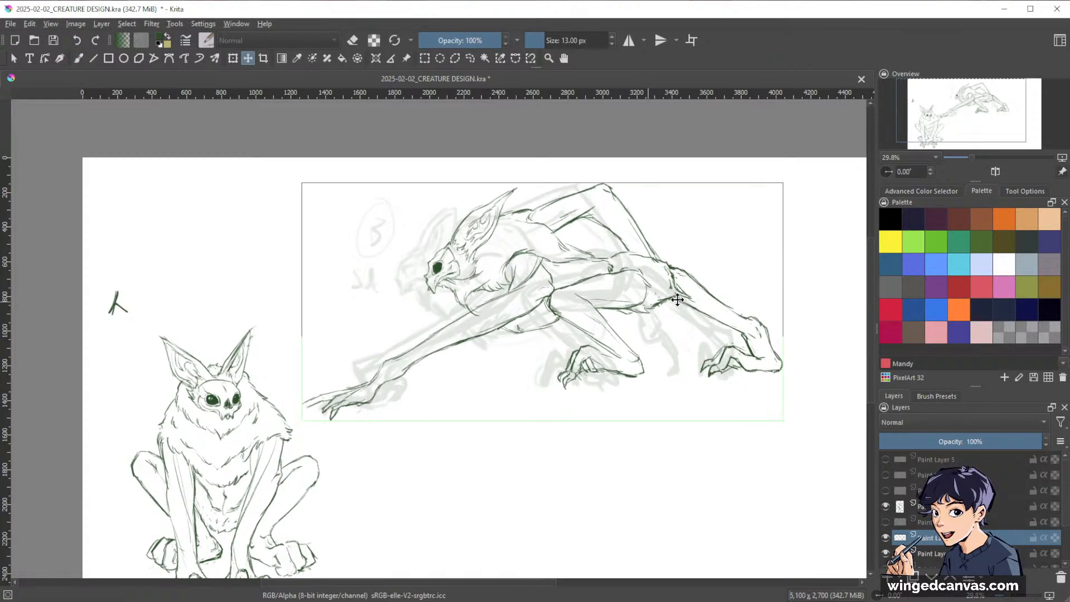
key(b)
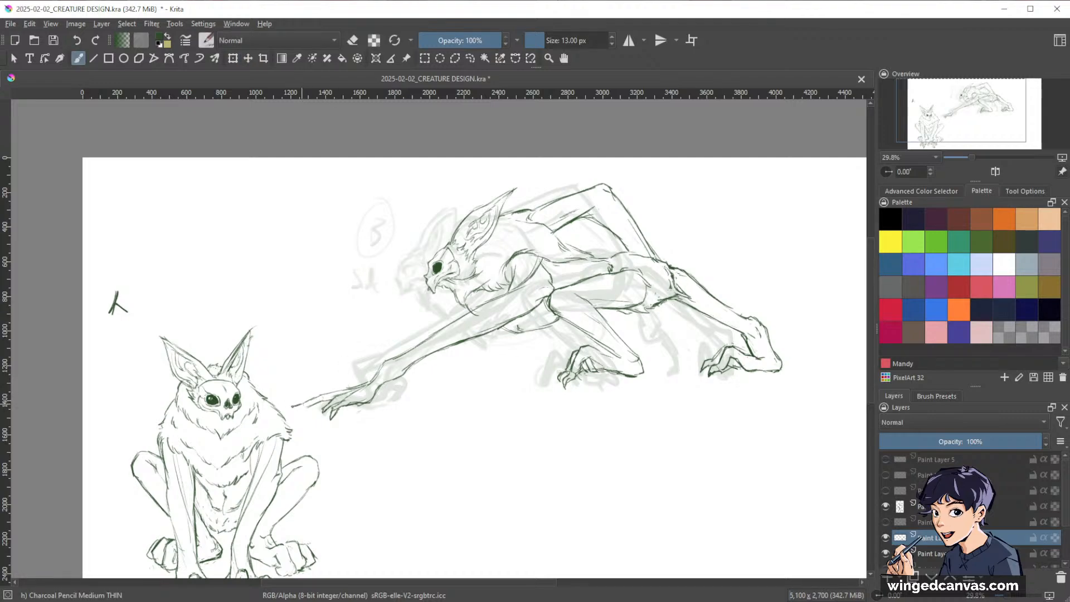
mouse_move(304, 402)
mouse_down()
mouse_move(279, 408)
mouse_move(324, 397)
mouse_up()
- Hide the rough sketch layer and move the side pose down beside the front pose
key(space)
drag(805, 382, 764, 338)
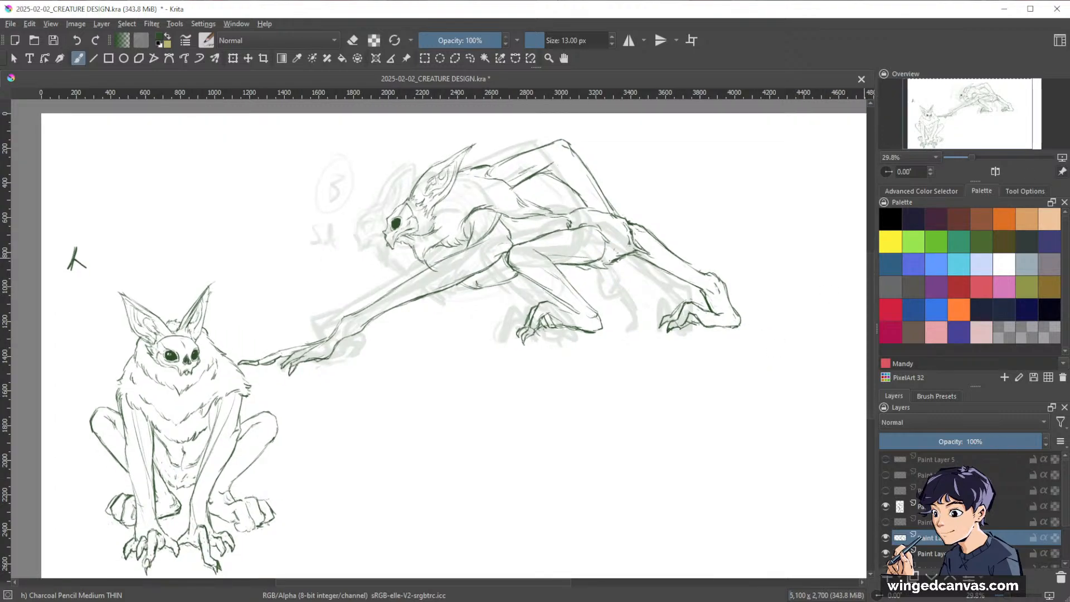
click(885, 552)
scroll(652, 447, down, 2)
scroll(652, 447, up, 1)
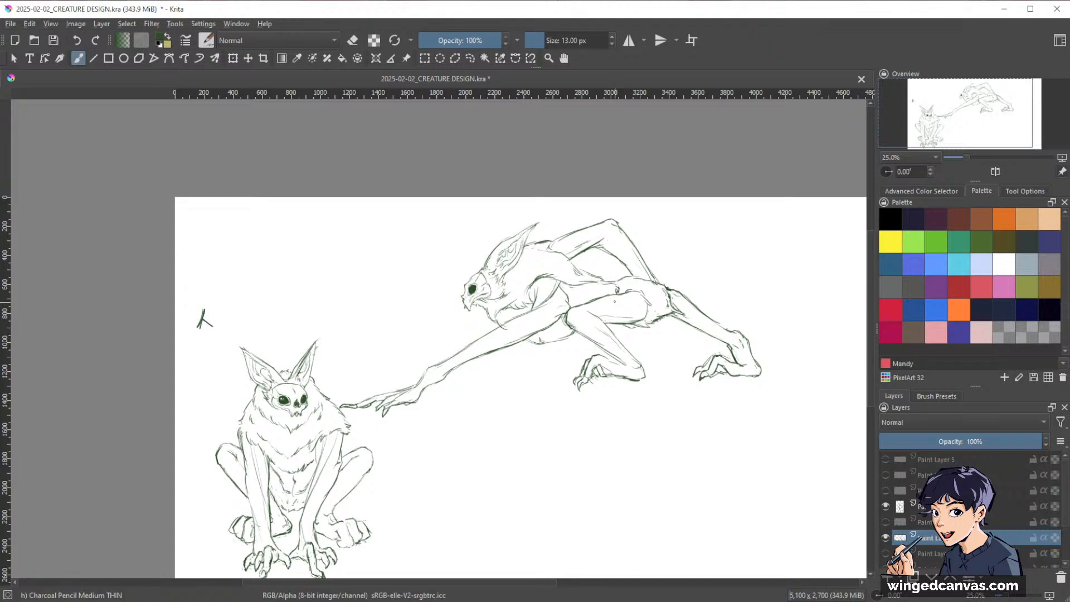
key(t)
scroll(626, 306, down, 1)
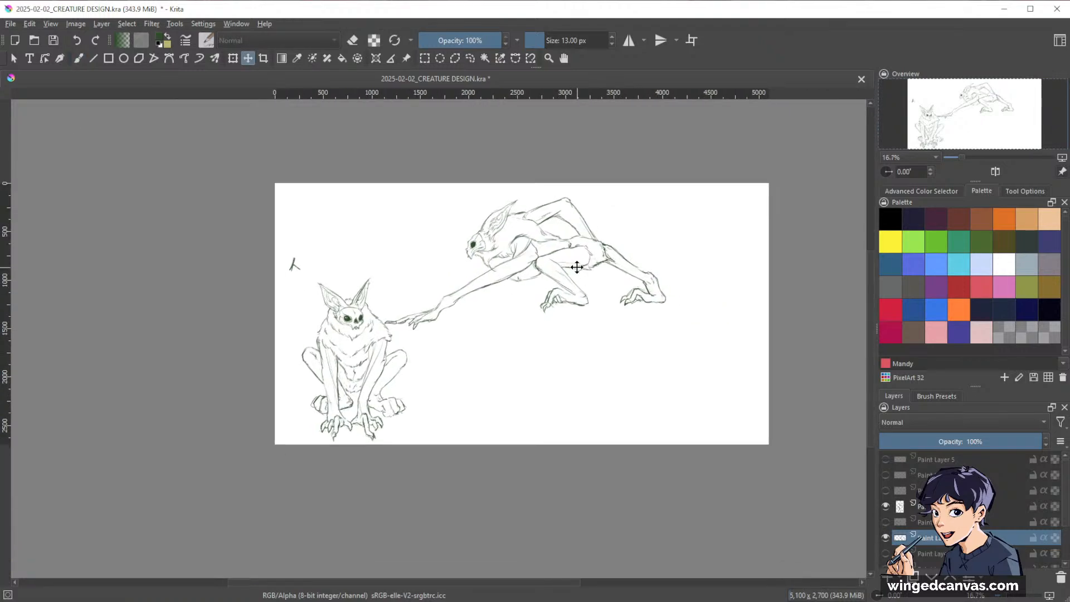
mouse_move(577, 266)
mouse_down()
mouse_move(615, 368)
mouse_move(583, 360)
mouse_move(595, 336)
mouse_move(591, 284)
mouse_move(623, 361)
mouse_move(639, 368)
mouse_up()
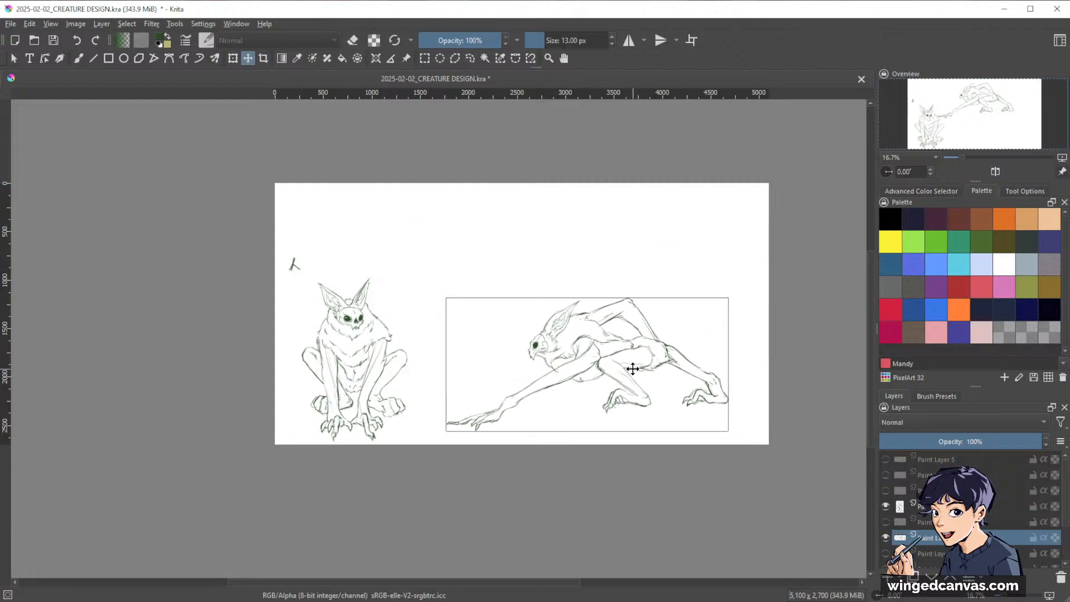
- Write a circled letter B above the side pose's outstretched arm
key(b)
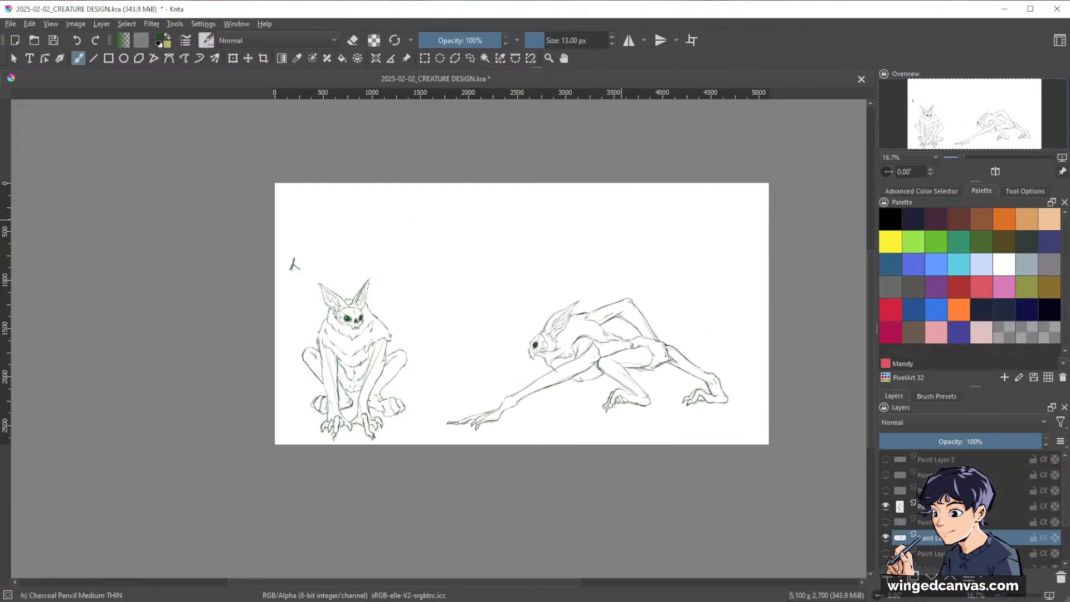
drag(566, 313, 588, 253)
drag(451, 291, 454, 308)
drag(454, 304, 455, 320)
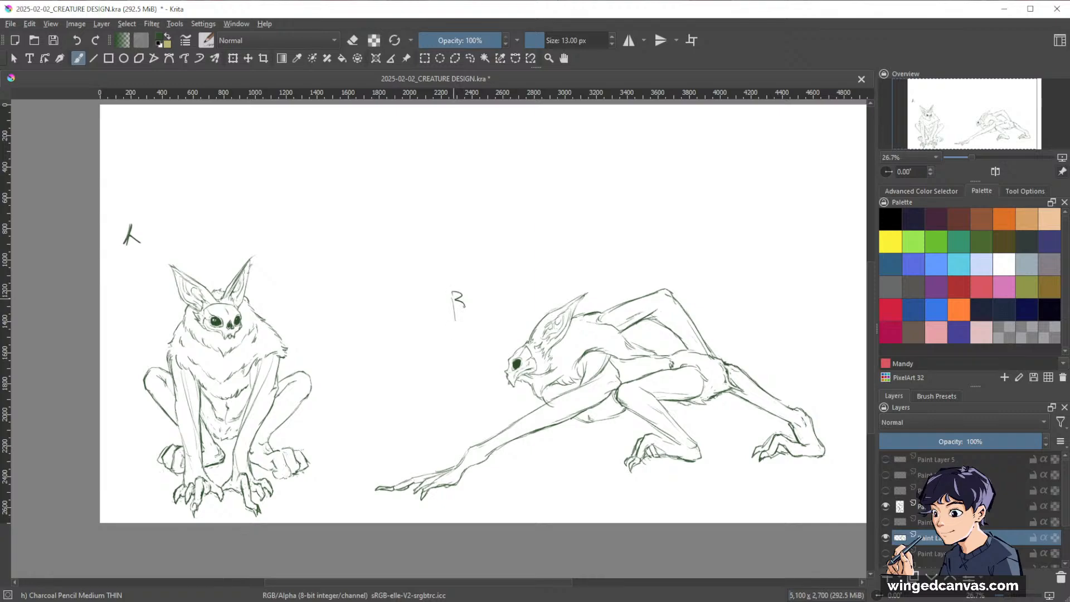
drag(448, 274, 458, 273)
- Redraw the letter A on the front pose's layer and circle it
click(962, 506)
drag(132, 225, 120, 253)
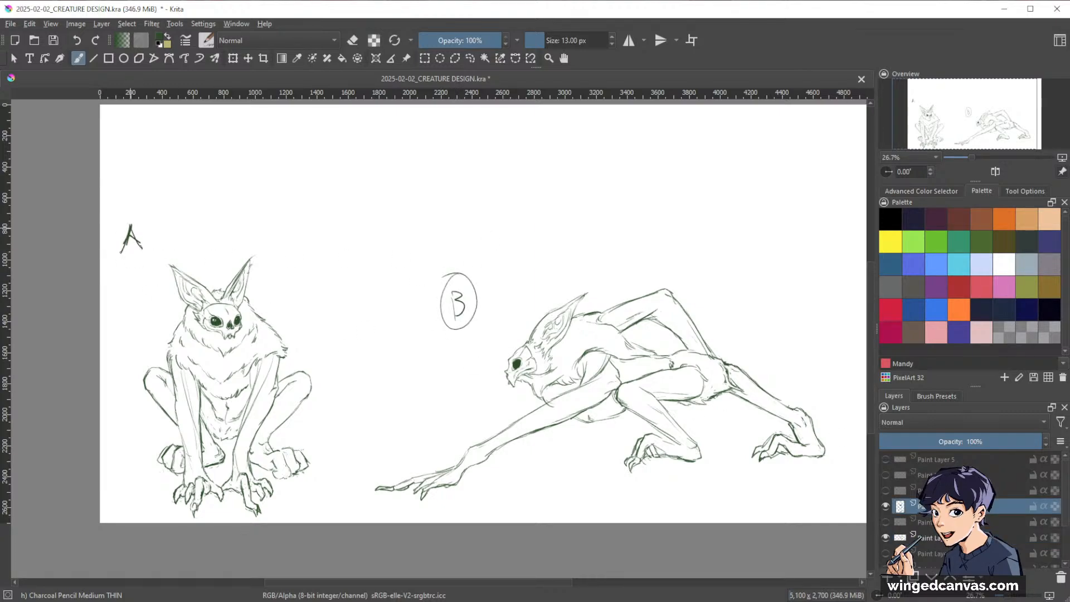
key(e)
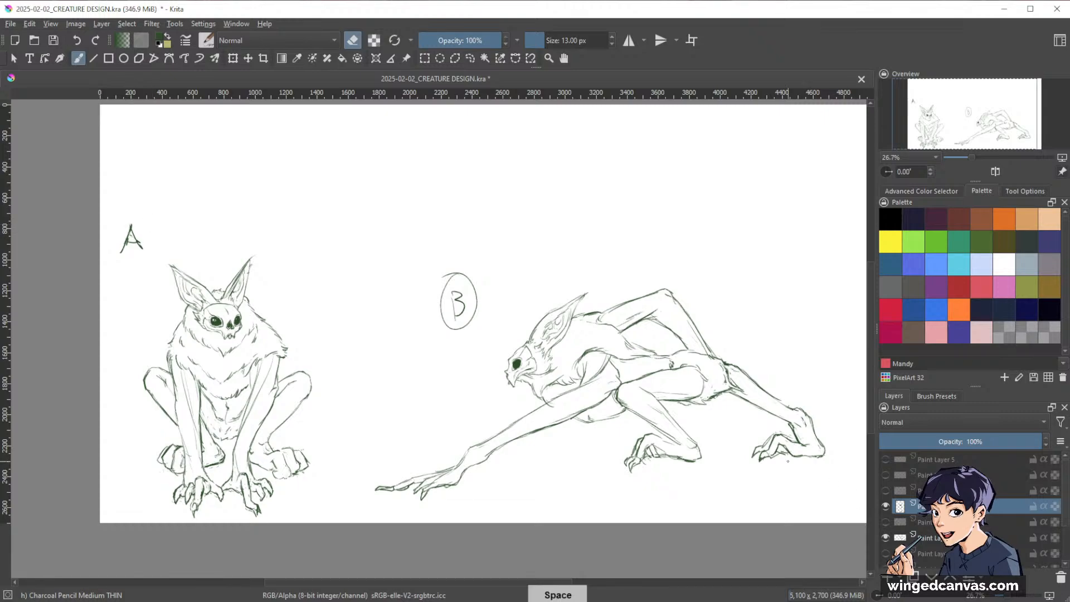
key(e)
mouse_move(132, 218)
mouse_down()
mouse_move(147, 246)
mouse_move(113, 223)
mouse_up()
- Scale the side pose and its B label down slightly and move them closer to the front pose
key(space)
mouse_move(760, 358)
mouse_down()
mouse_move(741, 382)
mouse_move(580, 392)
mouse_up()
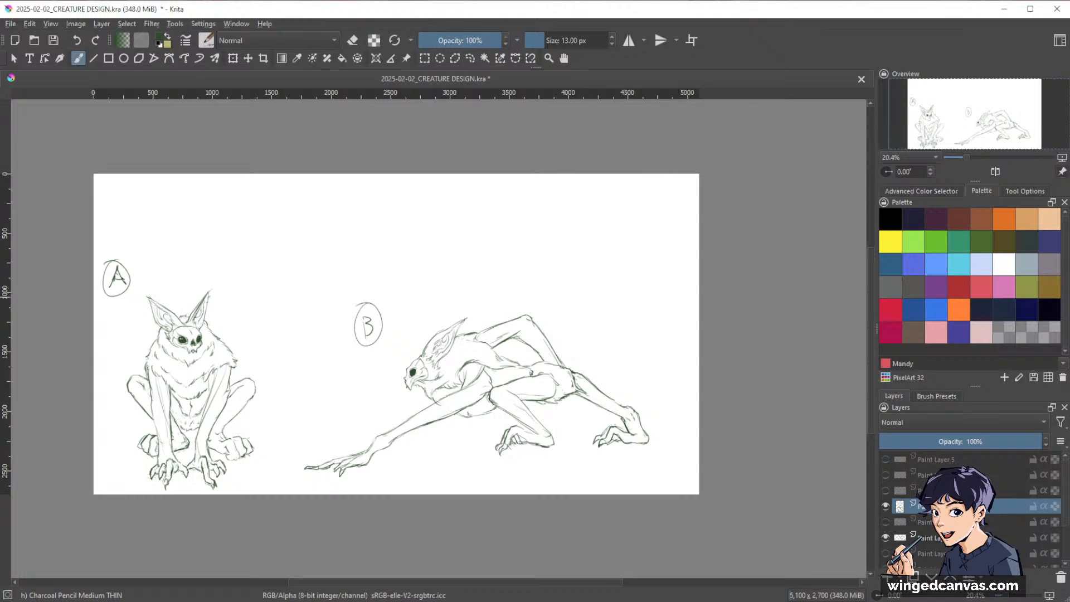
key(ctrl+t)
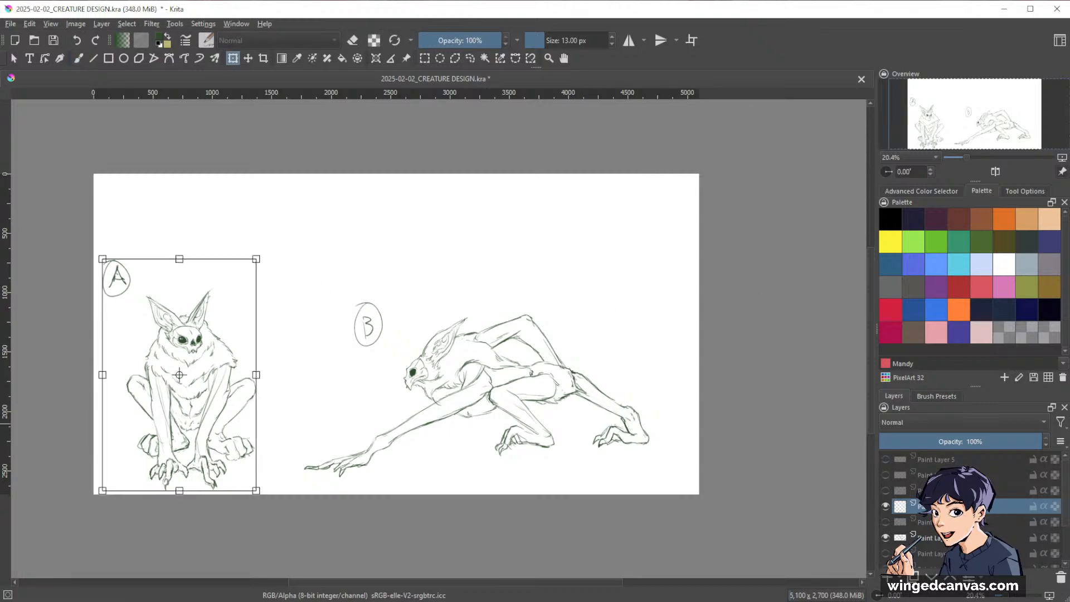
click(947, 538)
click(563, 393)
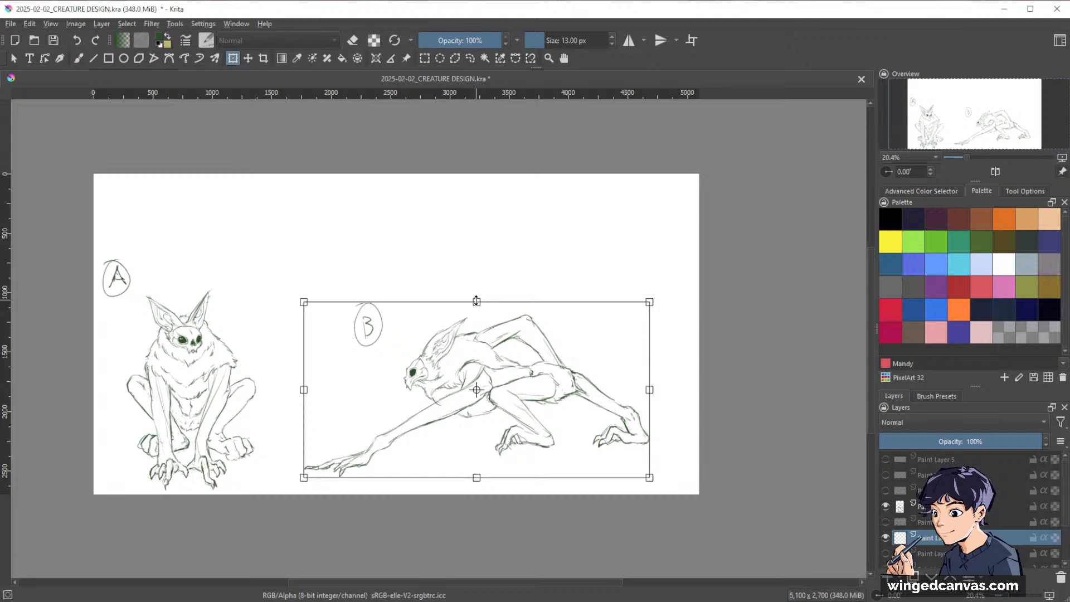
drag(476, 301, 475, 316)
mouse_move(490, 364)
mouse_down()
mouse_move(438, 373)
mouse_move(459, 375)
mouse_move(451, 361)
mouse_up()
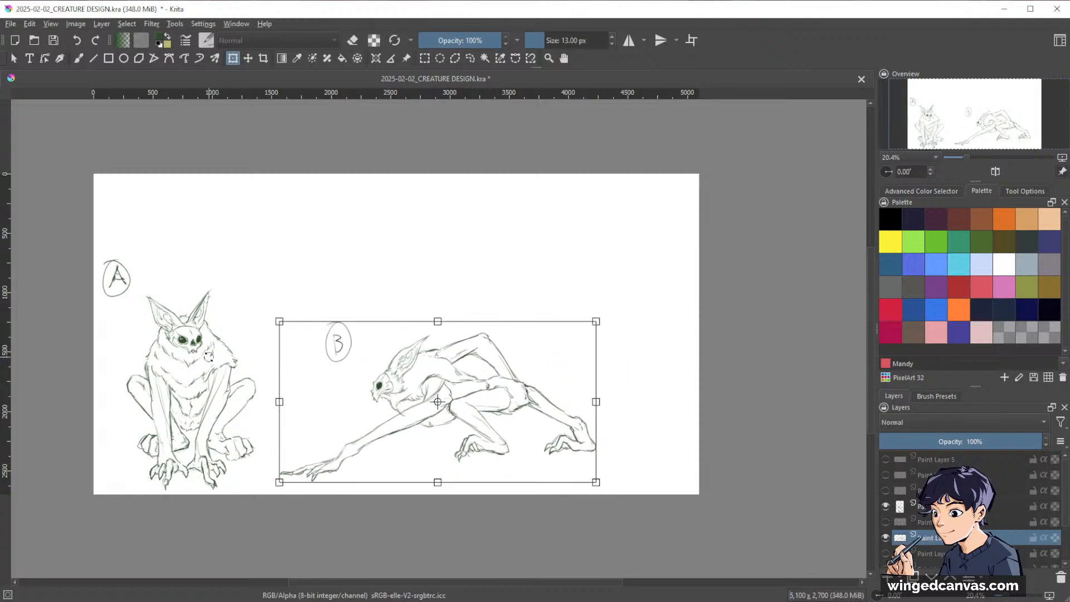
- Scale the front pose and its A label down slightly to match the side pose
click(950, 507)
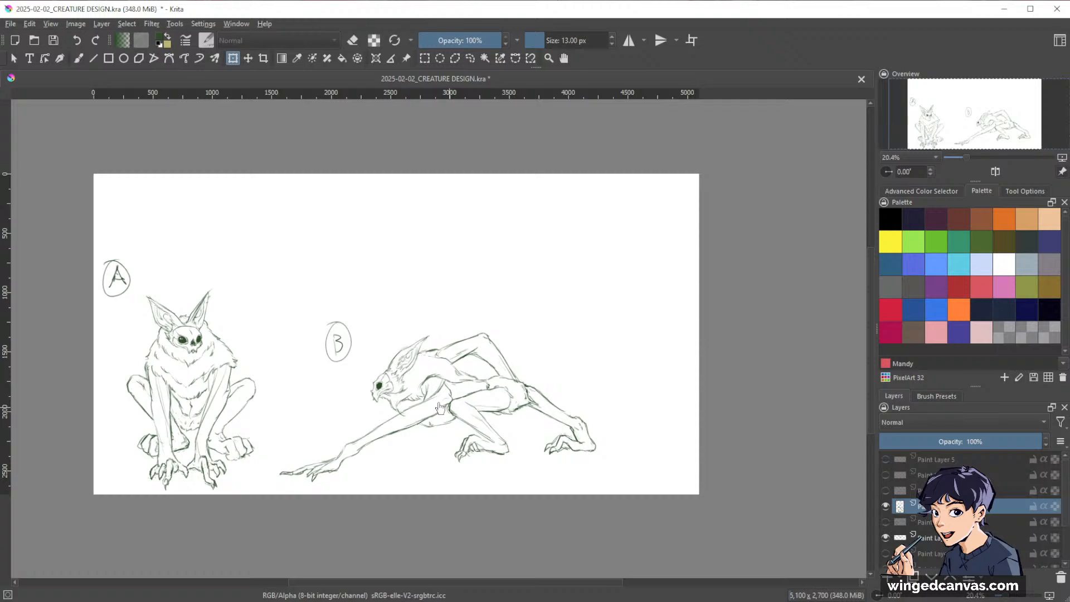
click(196, 346)
drag(179, 259, 181, 277)
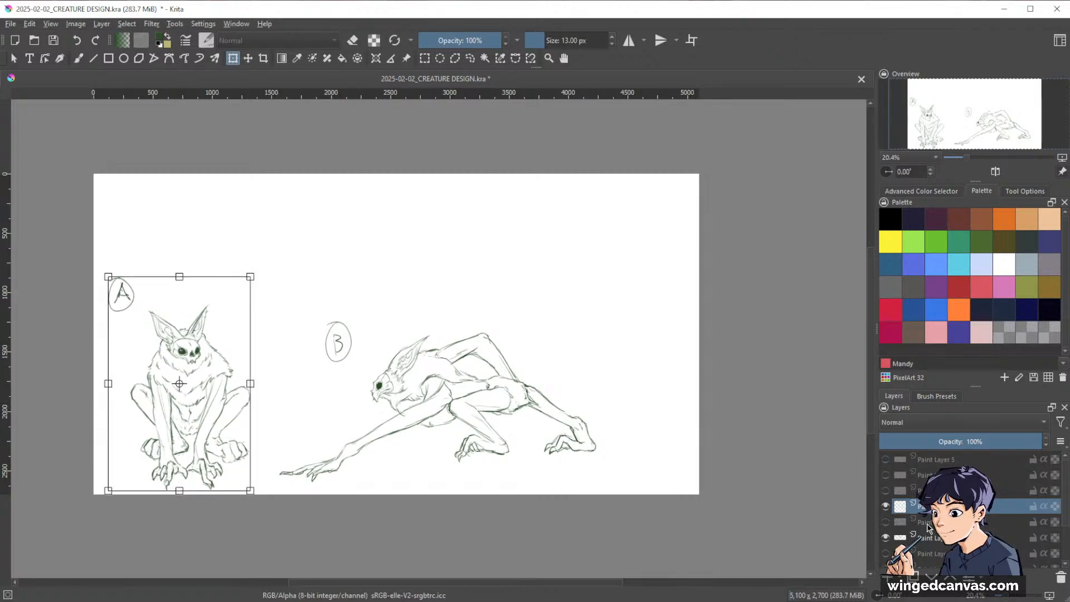
- Move the side pose left and slightly down until its reaching hand sits beside the front pose's foot
click(947, 538)
drag(519, 405, 490, 407)
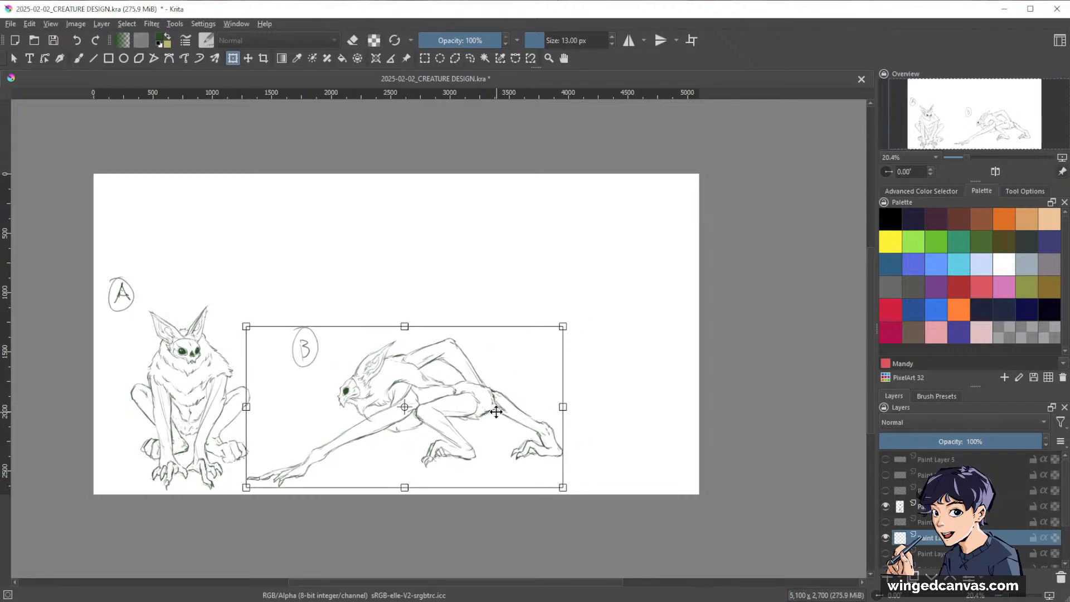
key(Return)
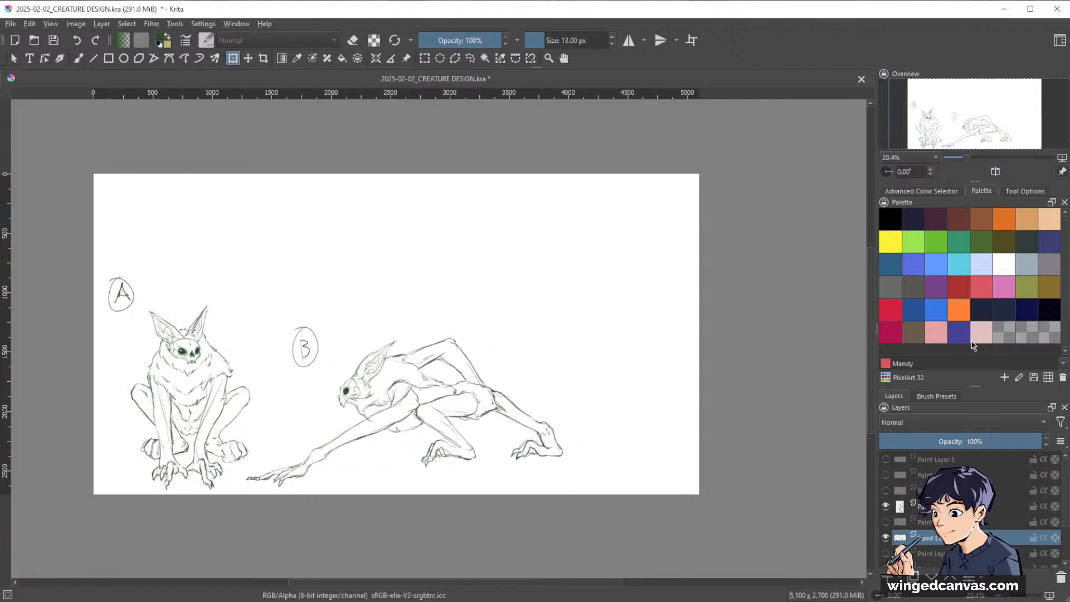
- Add a new paint layer above the front pose's layer
click(947, 506)
click(890, 578)
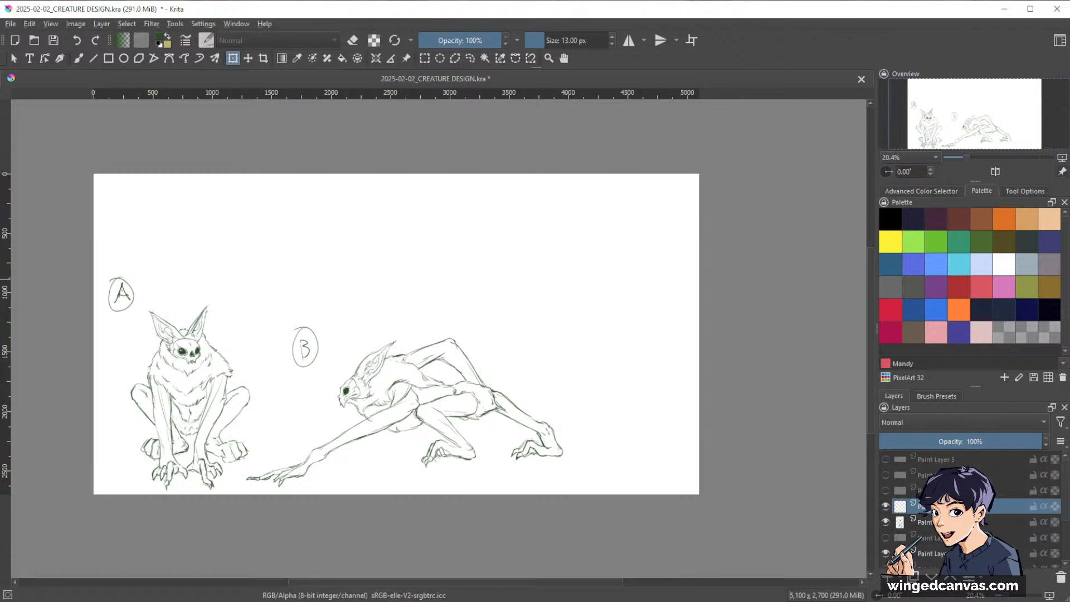
- Toggle the hidden layers on and off one by one to look for the original thumbnail sketches
click(885, 460)
click(885, 460)
click(886, 475)
click(885, 475)
click(886, 474)
click(885, 475)
click(886, 461)
click(886, 460)
scroll(895, 481, down, 2)
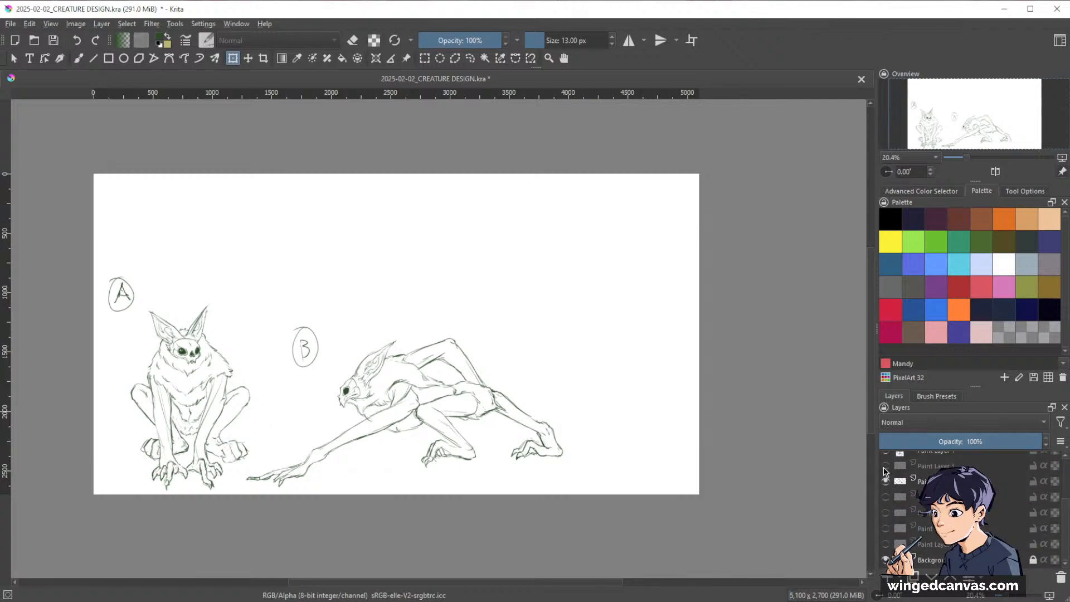
click(885, 472)
click(886, 473)
click(886, 496)
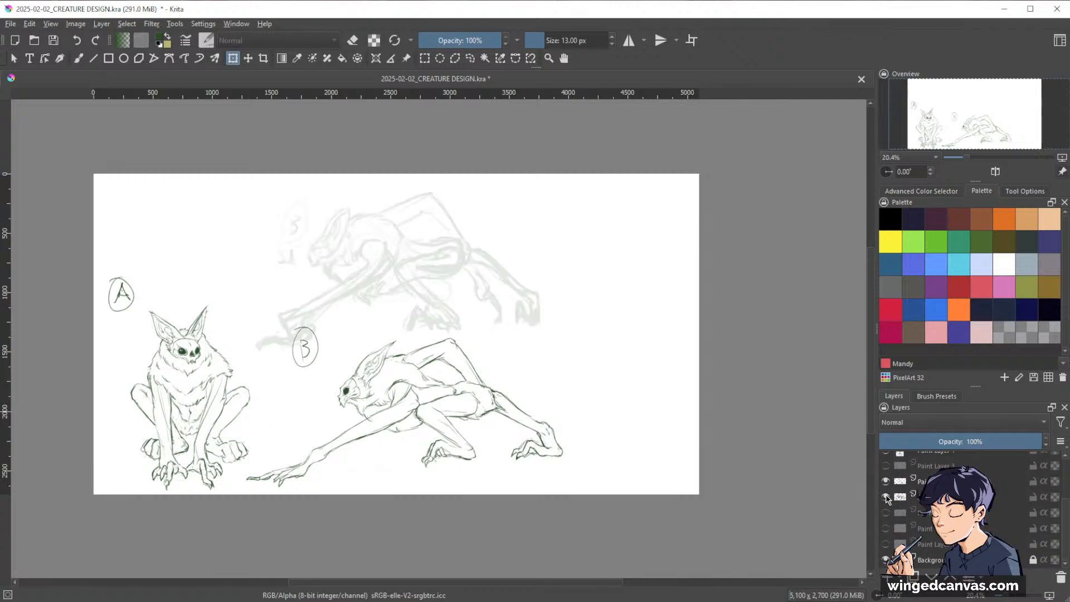
click(886, 497)
- Show the layer with the original thumbnail sketches and hide the lined front and side poses
click(886, 512)
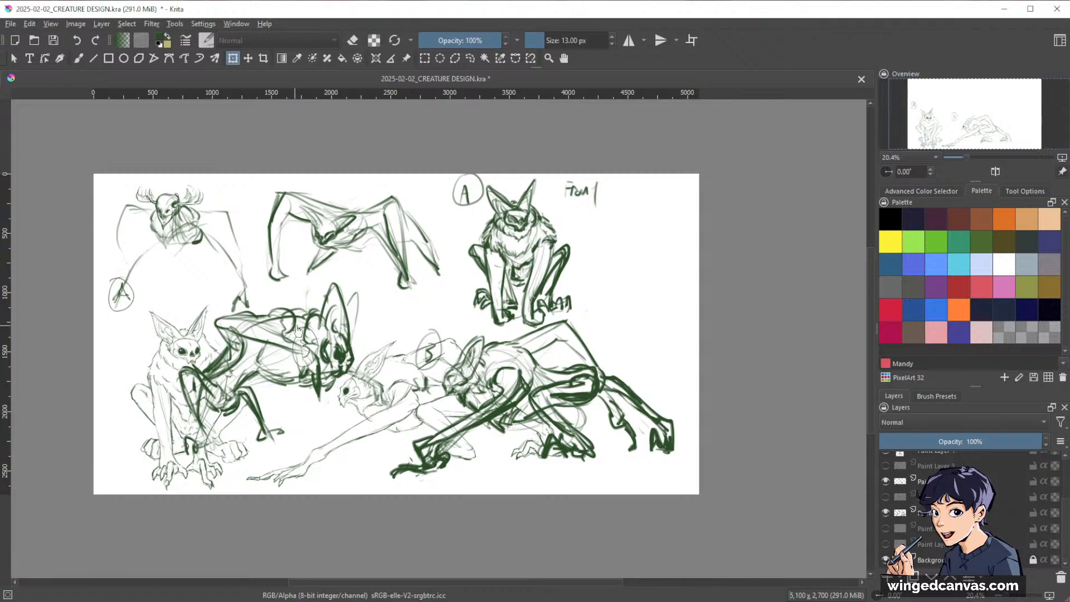
click(885, 481)
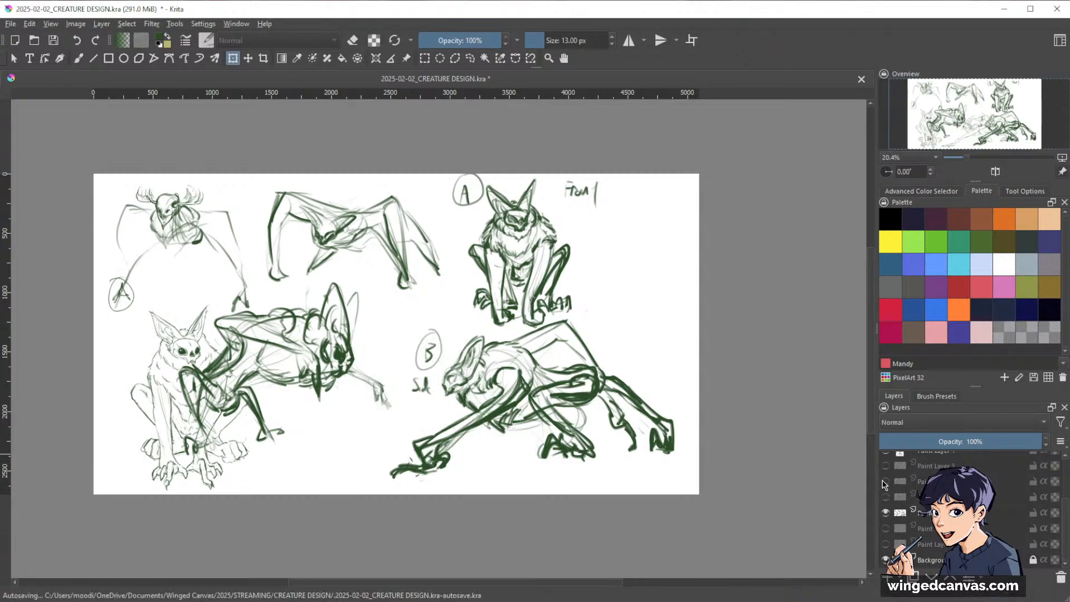
scroll(885, 485, up, 1)
click(886, 494)
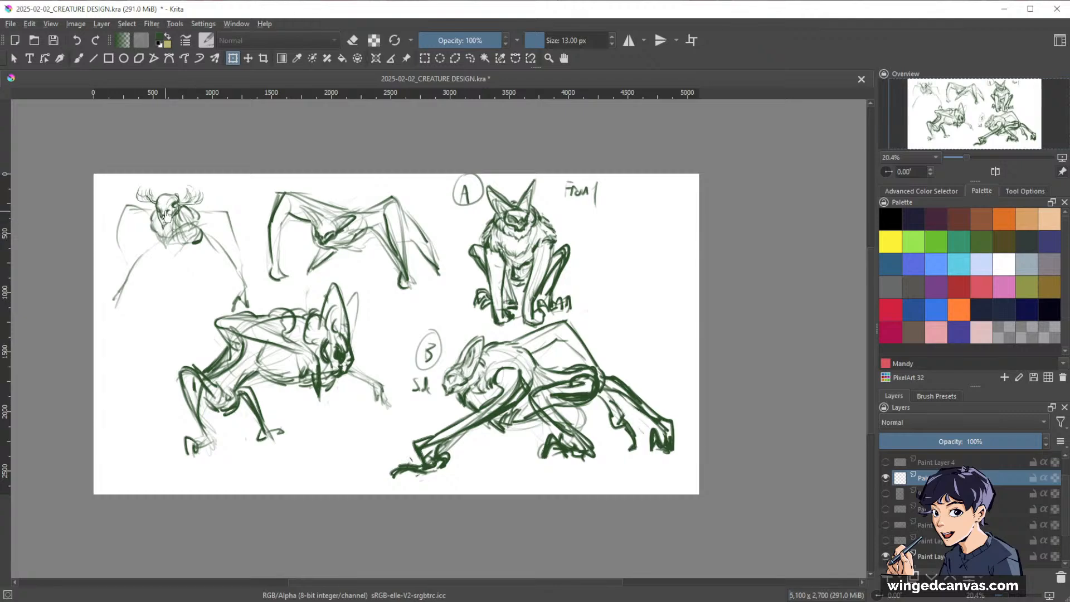
- Examine the thumbnail sketches one after another, from the antlered head to the spread-limbed and crouching poses
scroll(162, 218, up, 2)
scroll(162, 234, up, 2)
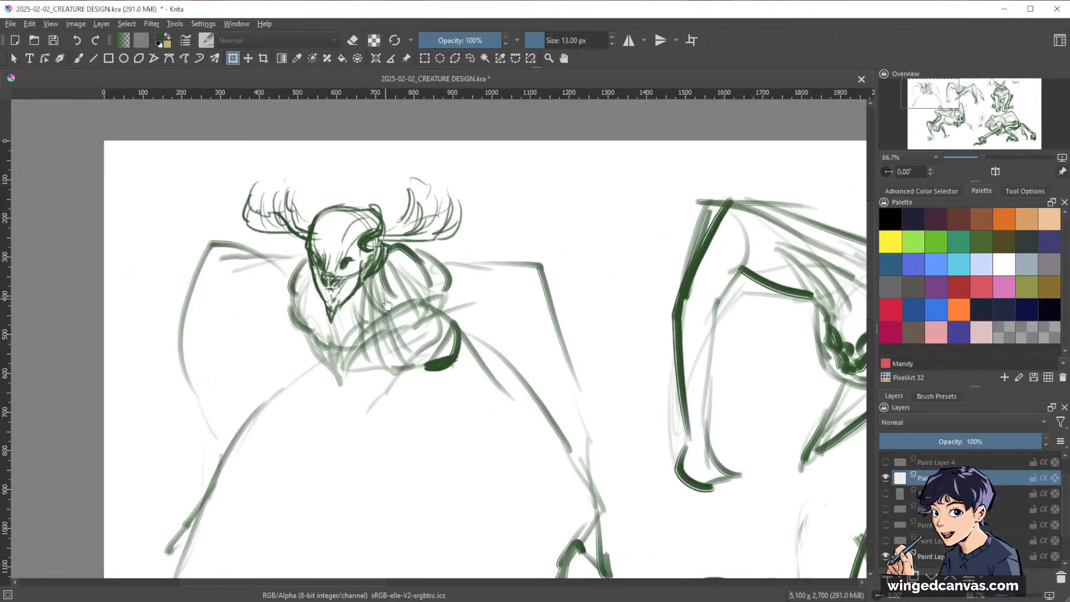
scroll(384, 323, down, 1)
drag(518, 310, 346, 270)
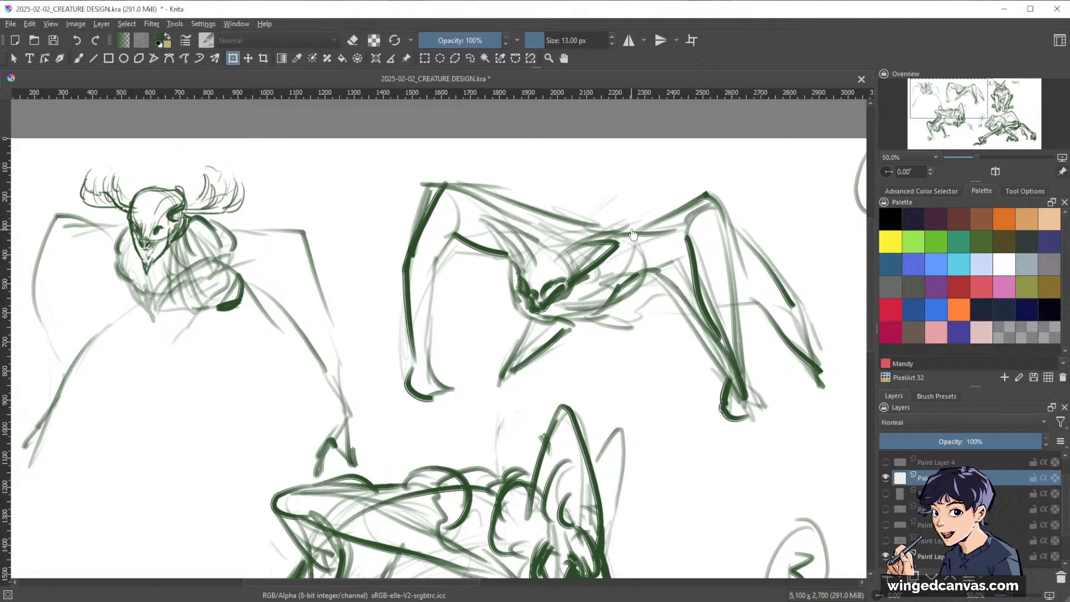
scroll(635, 234, down, 1)
drag(635, 234, 543, 180)
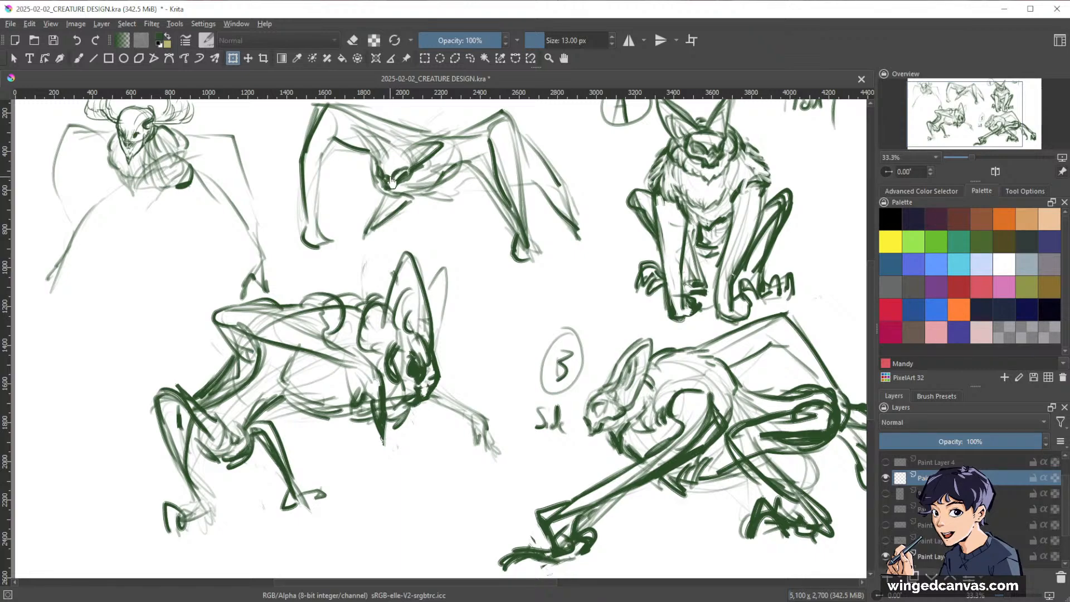
scroll(584, 181, down, 1)
drag(582, 176, 473, 218)
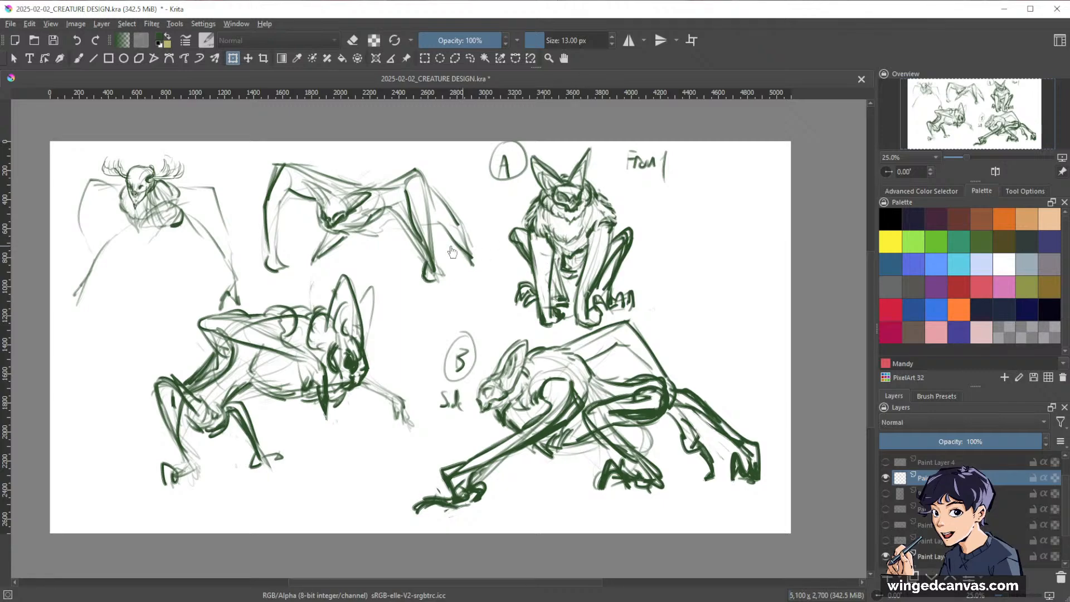
- Hide the thumbnail sketches and show the lined side pose B
click(886, 478)
scroll(892, 499, up, 2)
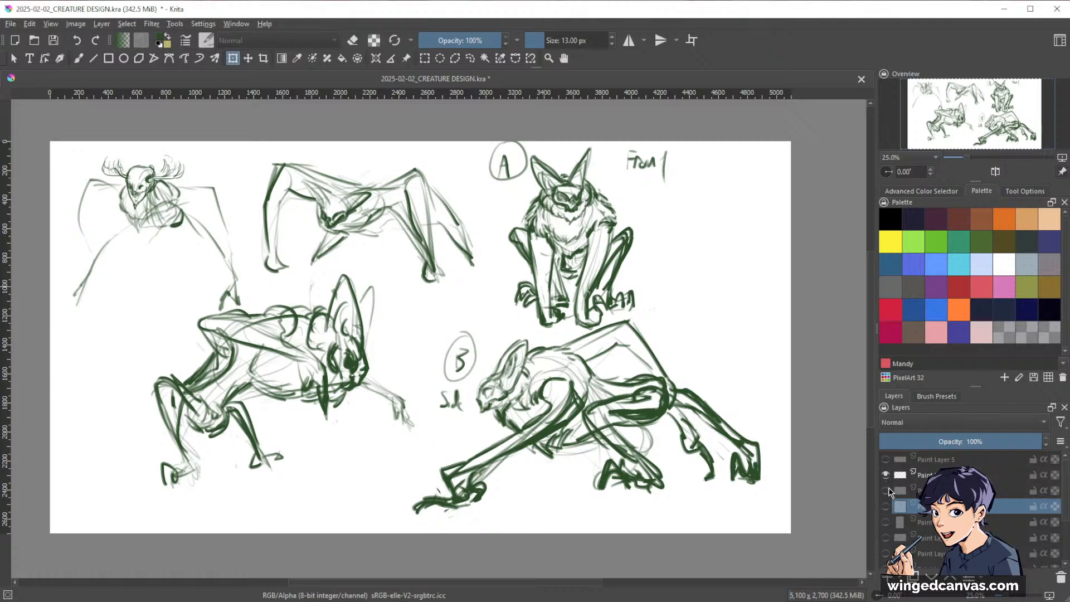
scroll(892, 496, down, 2)
click(886, 496)
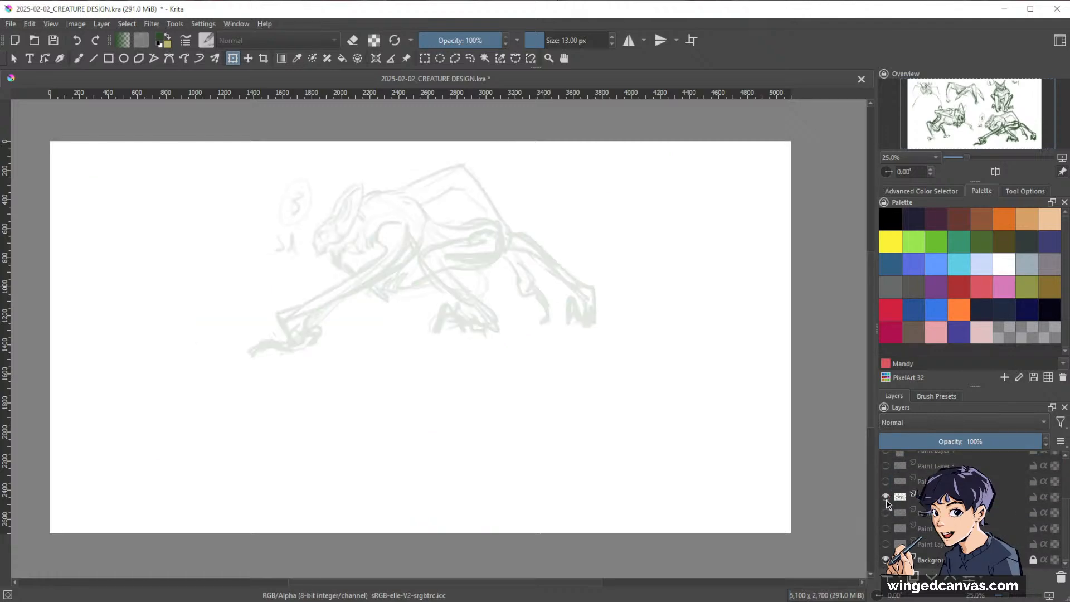
click(886, 497)
click(886, 512)
scroll(889, 496, up, 1)
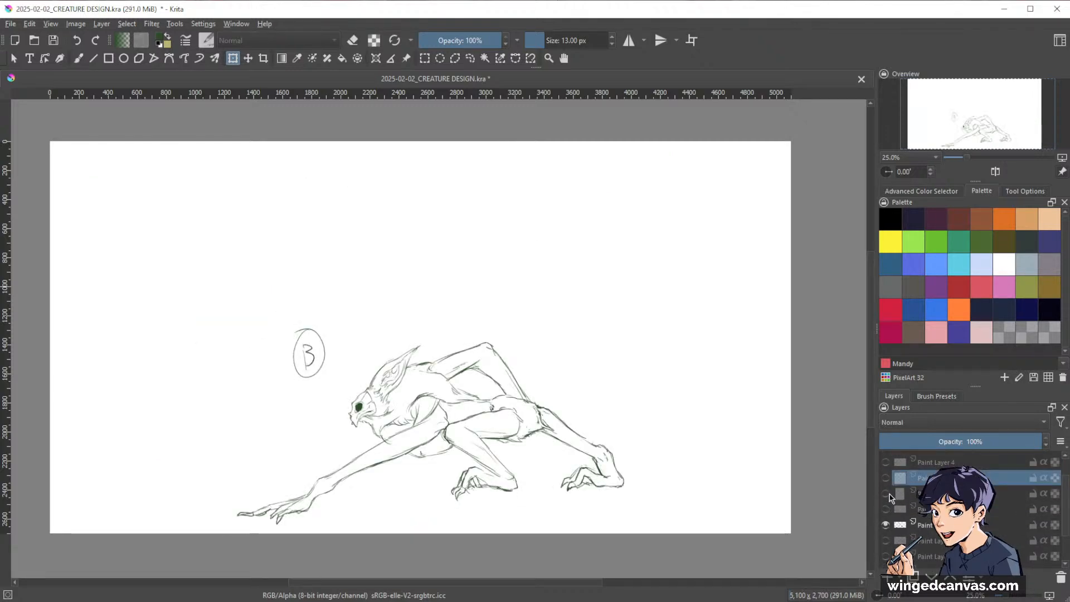
- Show the lined front pose A and the empty drawing layer again beside the side pose
click(886, 494)
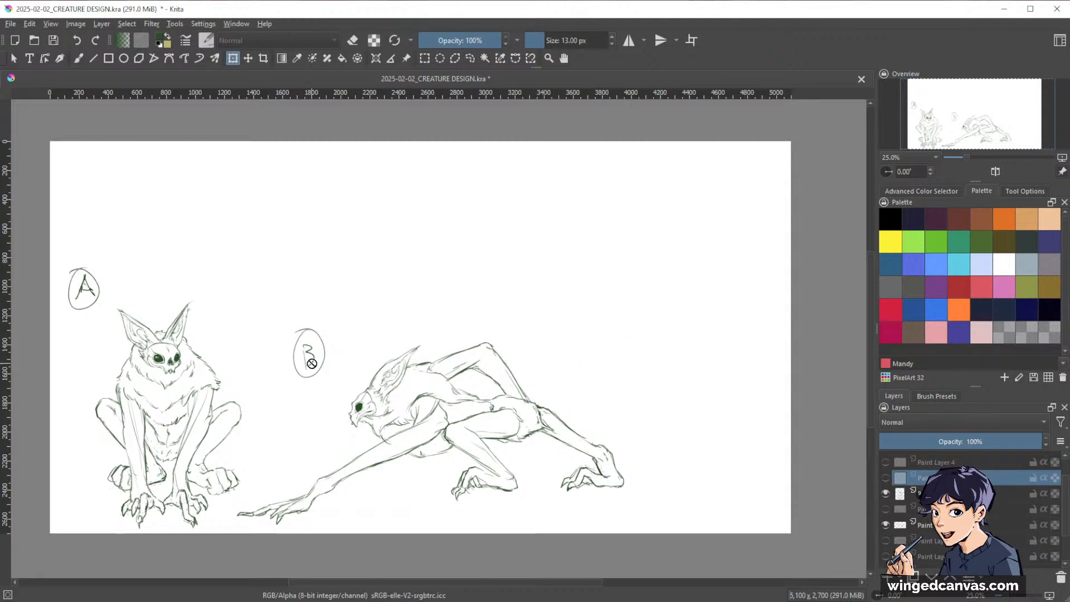
click(886, 478)
click(887, 464)
click(886, 463)
scroll(588, 452, up, 1)
drag(501, 450, 429, 500)
scroll(546, 418, down, 1)
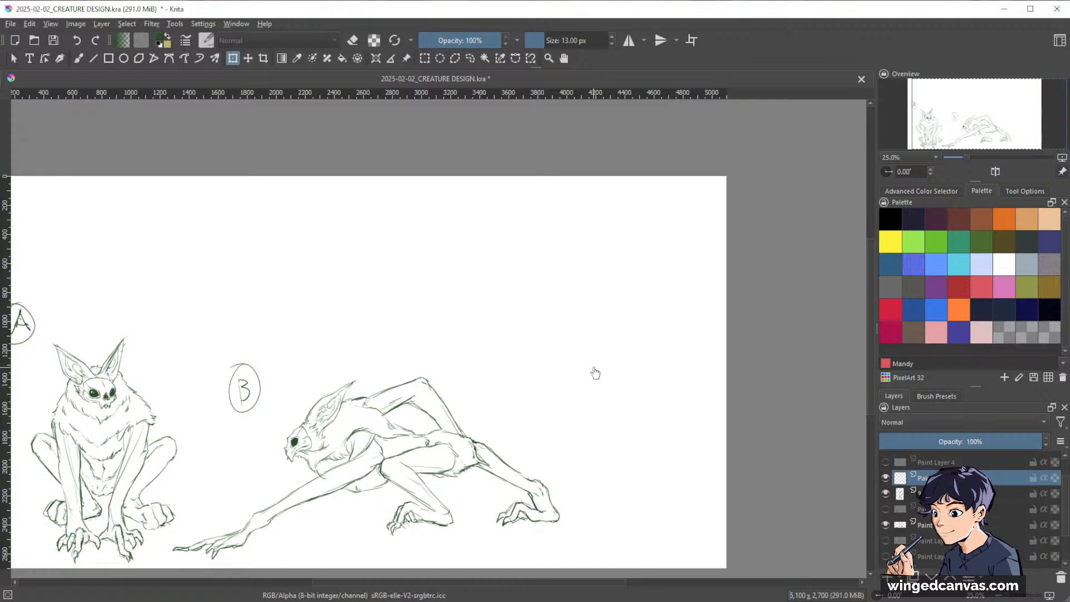
- Rough in a round head above pose B's hind legs with the charcoal pencil, plus a shoulder and a long limb stretching out to the left
key(b)
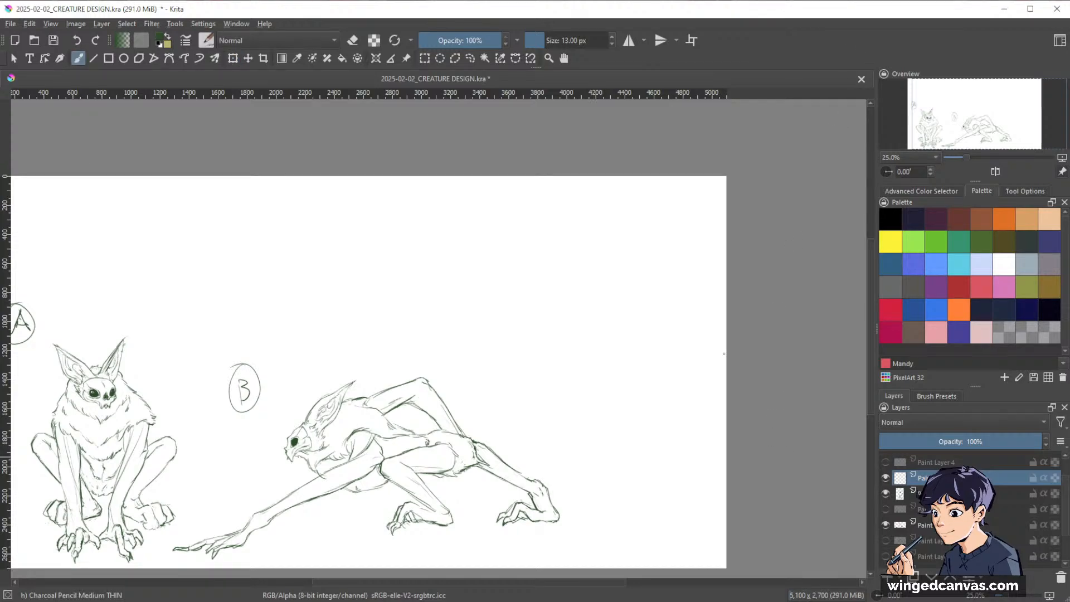
drag(750, 248, 722, 266)
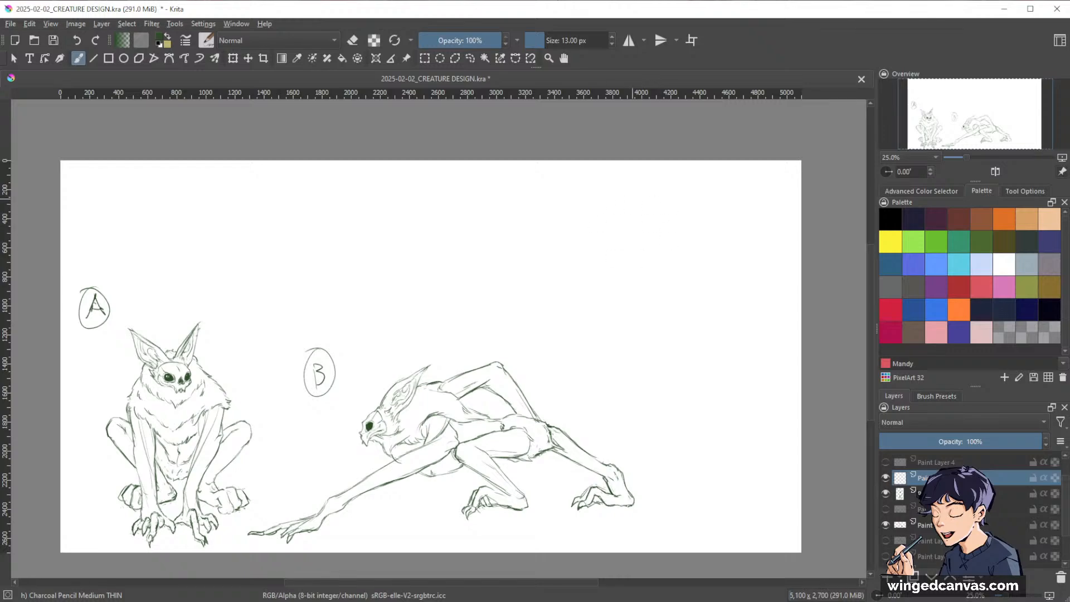
drag(638, 201, 666, 226)
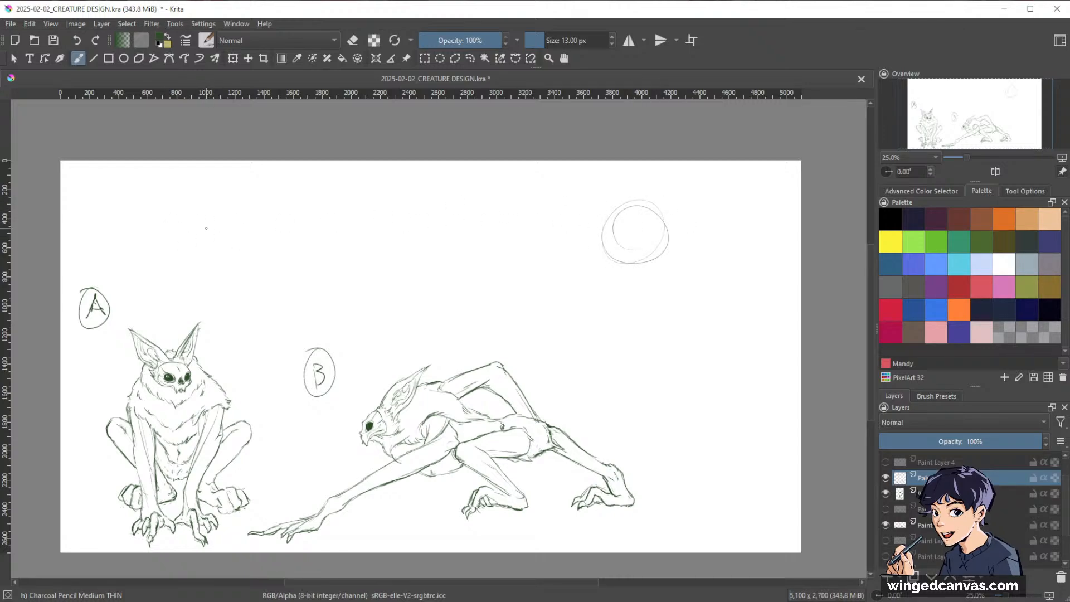
drag(206, 220, 445, 224)
drag(375, 229, 496, 247)
mouse_move(498, 253)
mouse_down()
mouse_move(583, 252)
mouse_move(532, 261)
mouse_move(555, 275)
mouse_move(589, 336)
mouse_up()
drag(565, 301, 593, 329)
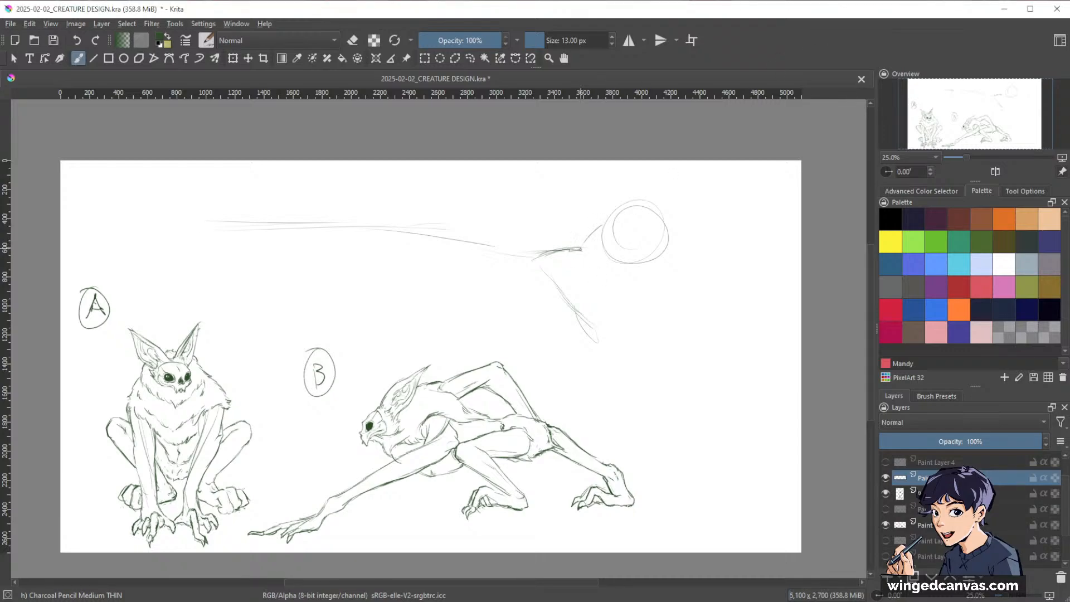
drag(583, 248, 597, 234)
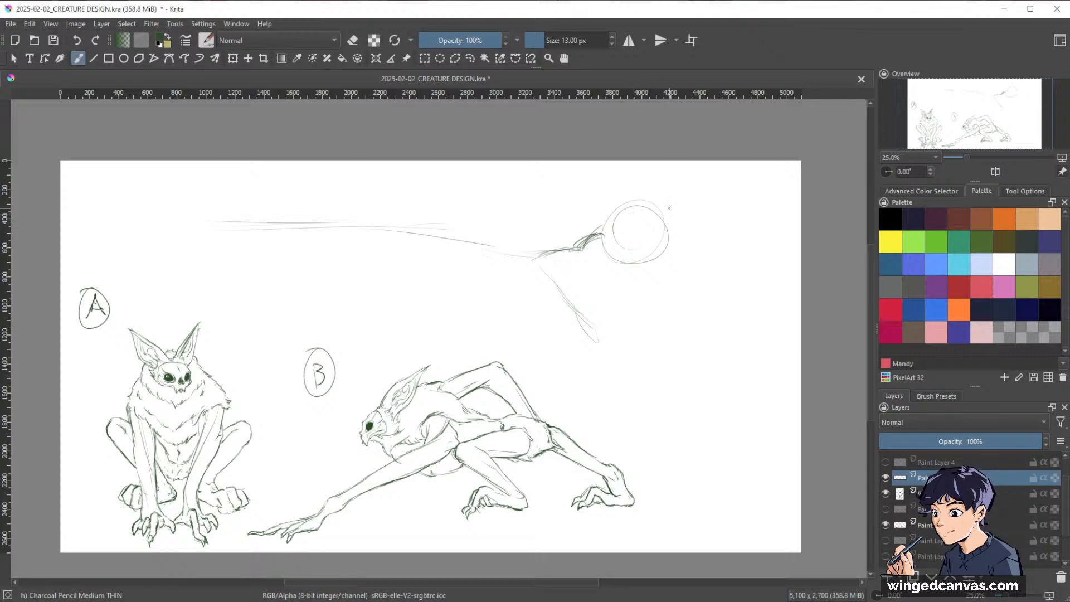
- Set the pencil to 16 px and sketch the new pose's vertical centre line and the left side of its tapering torso
mouse_move(630, 207)
mouse_down()
mouse_move(658, 218)
mouse_move(647, 241)
mouse_up()
key(bracketright)
drag(669, 237, 679, 258)
mouse_move(578, 255)
mouse_down()
mouse_move(538, 276)
mouse_move(546, 290)
mouse_move(562, 276)
mouse_move(544, 281)
mouse_move(567, 315)
mouse_move(619, 354)
mouse_up()
drag(642, 258, 641, 371)
mouse_move(640, 307)
mouse_down()
mouse_move(633, 376)
mouse_move(618, 360)
mouse_move(637, 388)
mouse_up()
- Sketch the right shoulder and right side of the torso and close the shape at the waist
drag(707, 259, 723, 273)
drag(735, 280, 690, 318)
mouse_move(730, 276)
mouse_down()
mouse_move(689, 318)
mouse_move(712, 315)
mouse_move(687, 329)
mouse_move(668, 364)
mouse_up()
drag(638, 331, 641, 397)
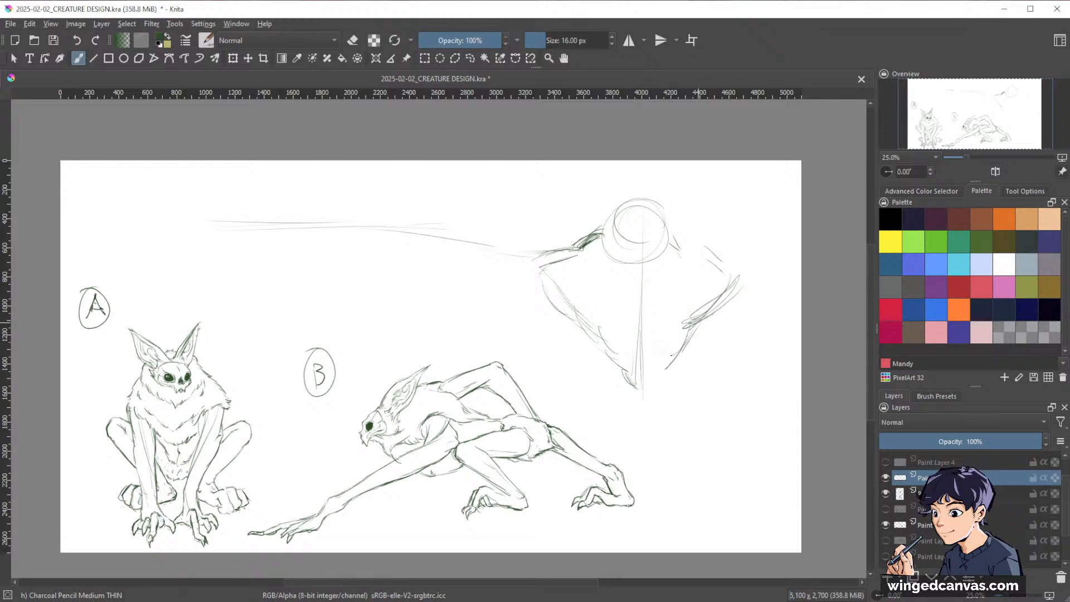
mouse_move(672, 363)
mouse_down()
mouse_move(658, 385)
mouse_move(620, 379)
mouse_move(621, 391)
mouse_up()
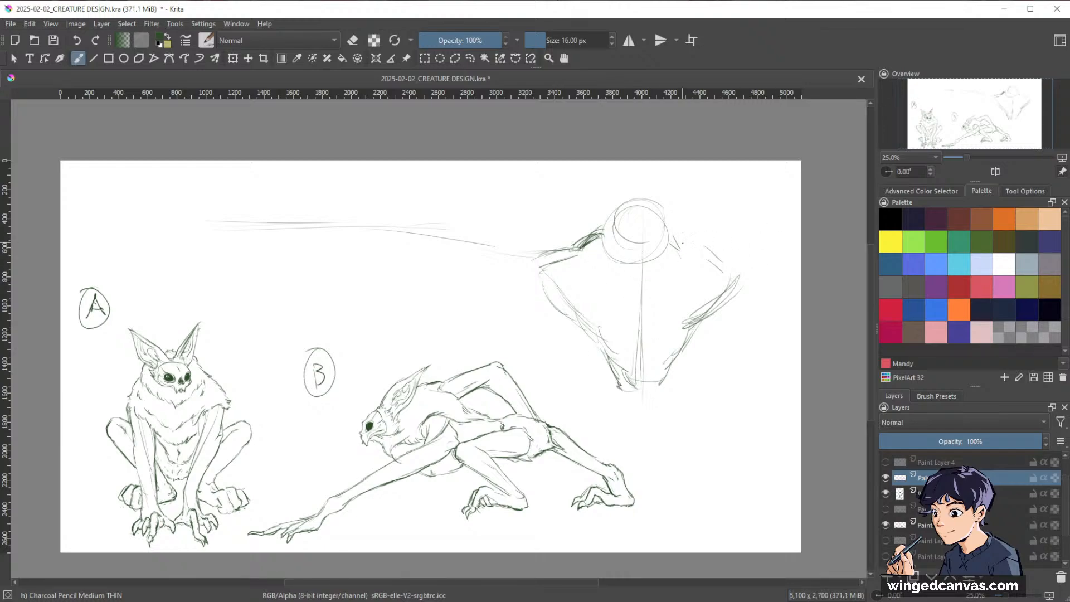
mouse_move(698, 316)
mouse_down()
mouse_move(730, 302)
mouse_move(710, 301)
mouse_up()
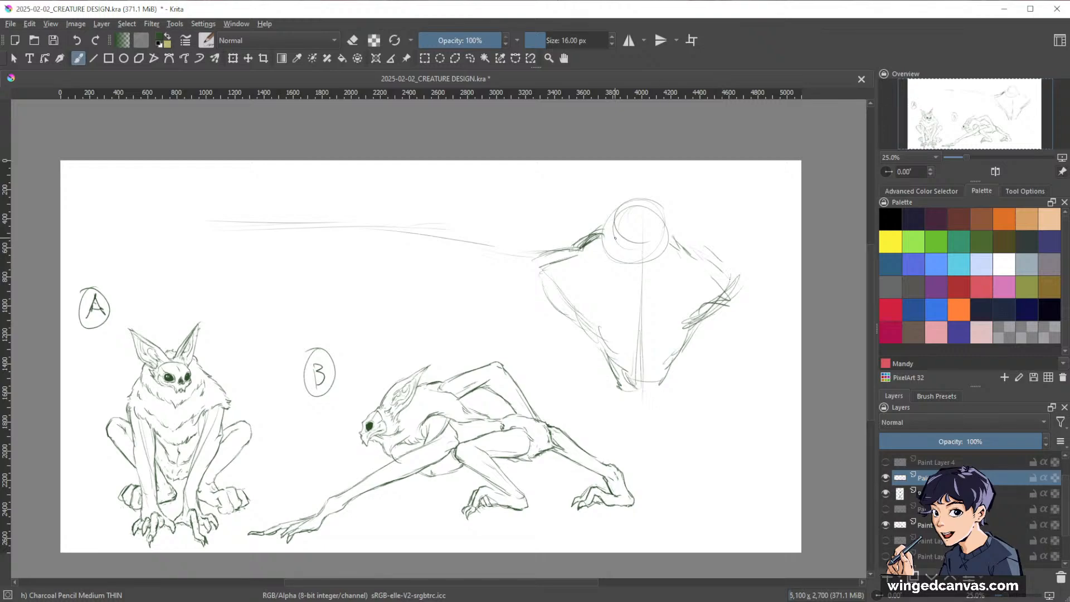
- Enlarge the pencil to 20 px and clean up stray strokes at both shoulders with the 50 px Eraser Circle
key(e)
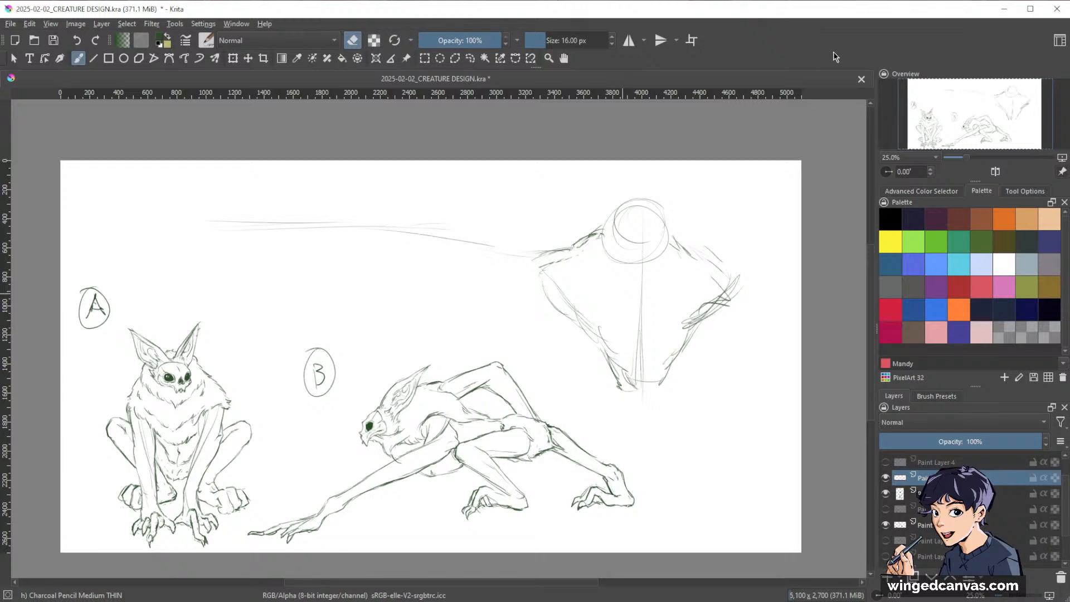
key(bracketright)
key(bracketright)
key(bracketright)
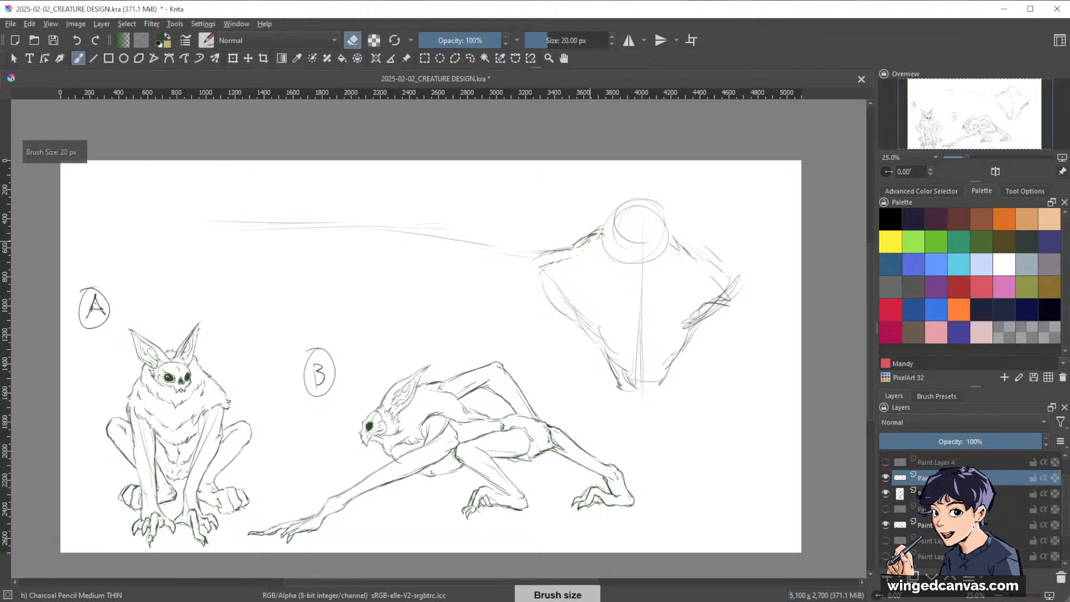
key(e)
key(slash)
drag(600, 235, 556, 256)
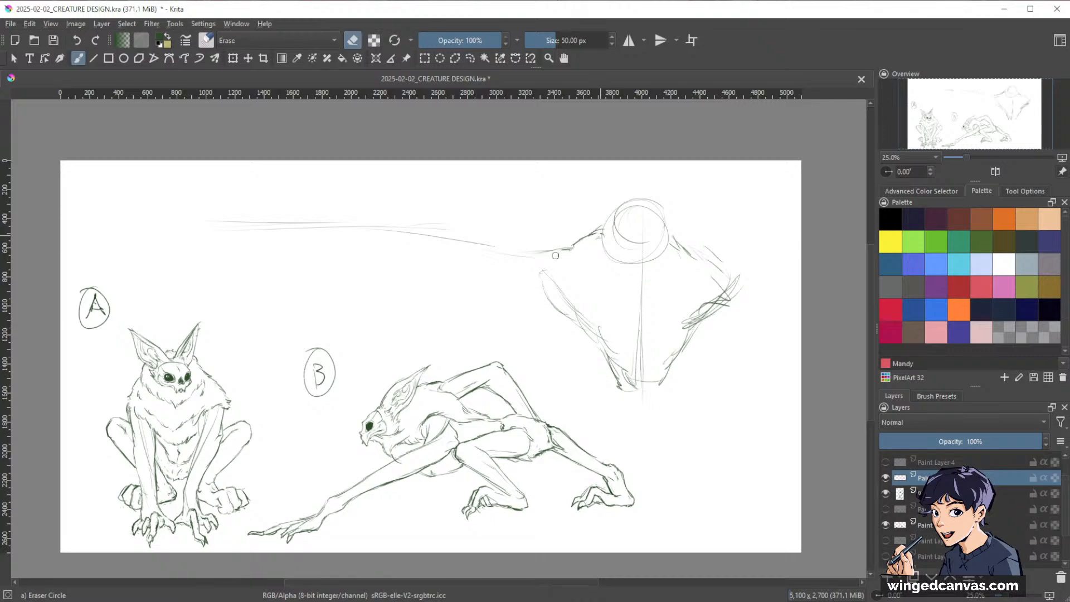
key(slash)
key(slash)
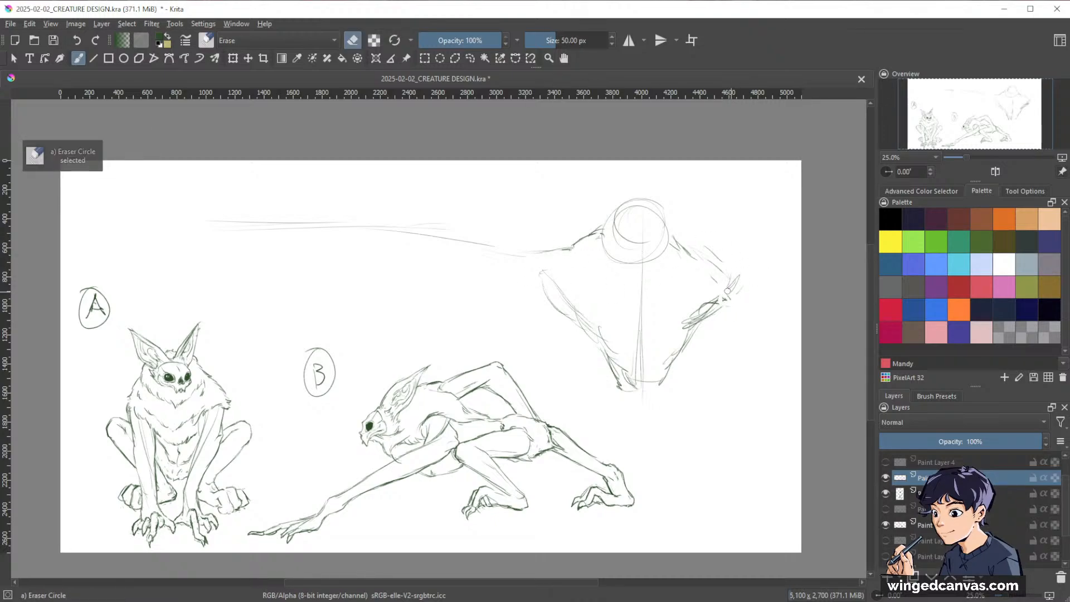
key(slash)
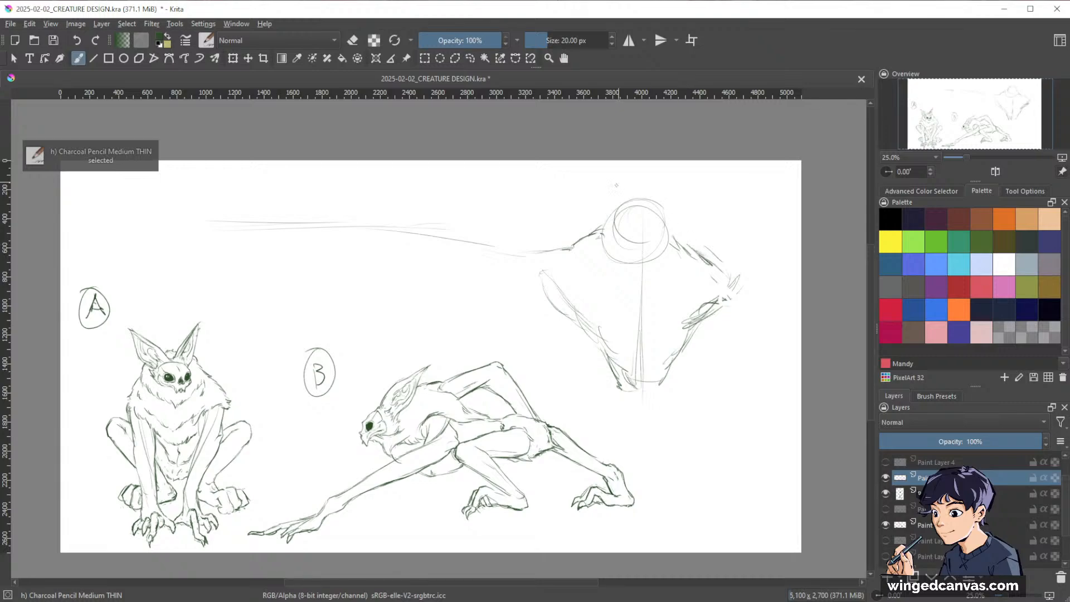
- Draw two pointed ears spreading sideways and a skull face with dark eye sockets, nose and teeth on the head
mouse_move(617, 211)
mouse_down()
mouse_move(659, 208)
mouse_move(614, 205)
mouse_move(600, 227)
mouse_up()
mouse_move(667, 208)
mouse_down()
mouse_move(709, 209)
mouse_move(676, 233)
mouse_up()
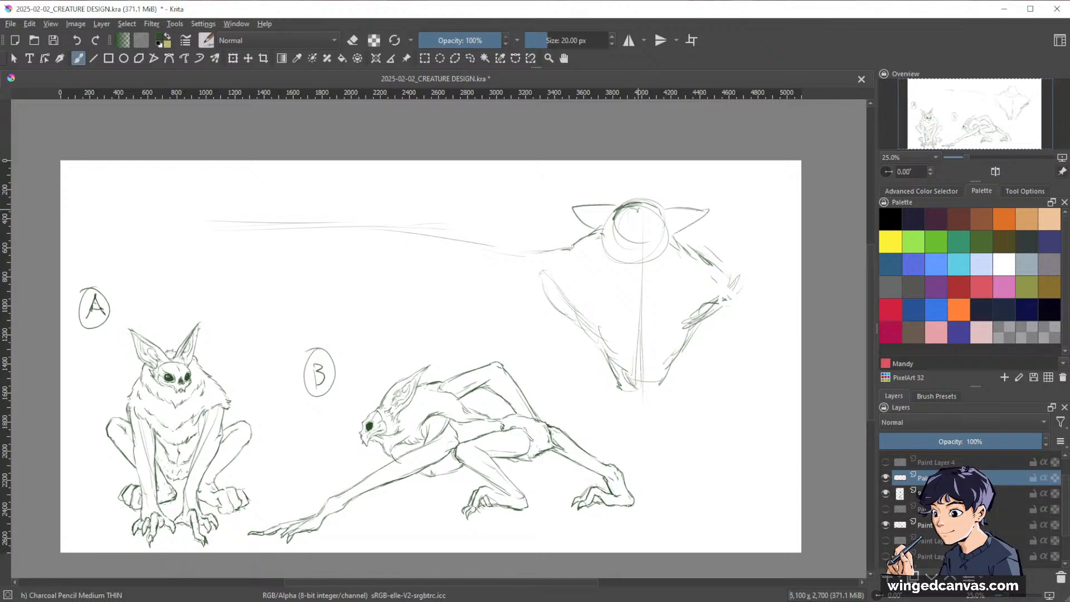
drag(640, 215, 646, 208)
drag(620, 214, 655, 207)
drag(622, 205, 642, 202)
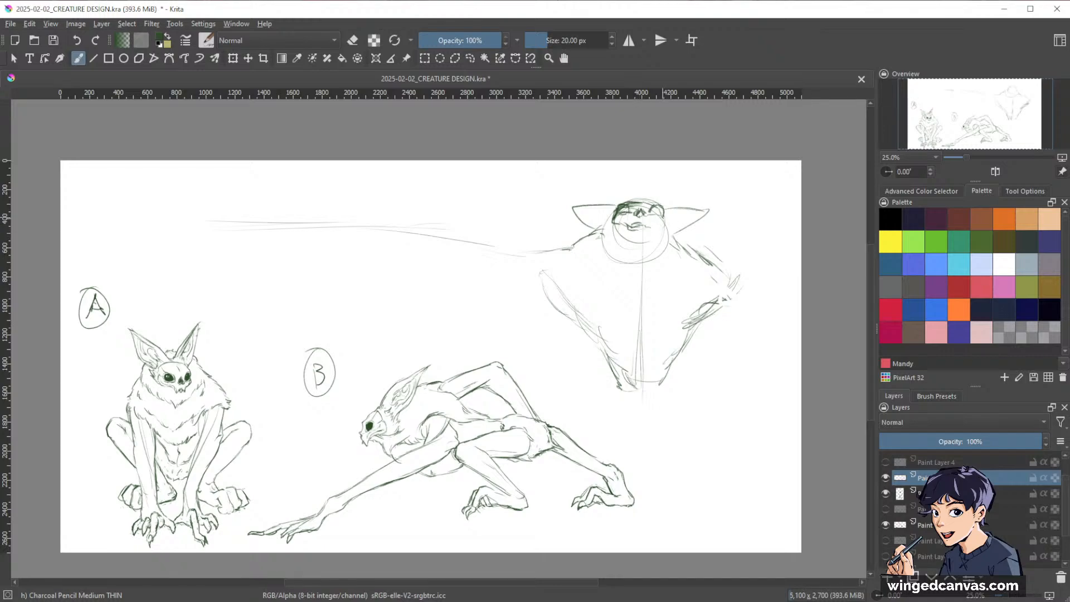
mouse_move(664, 215)
mouse_down()
mouse_move(667, 227)
mouse_move(628, 226)
mouse_up()
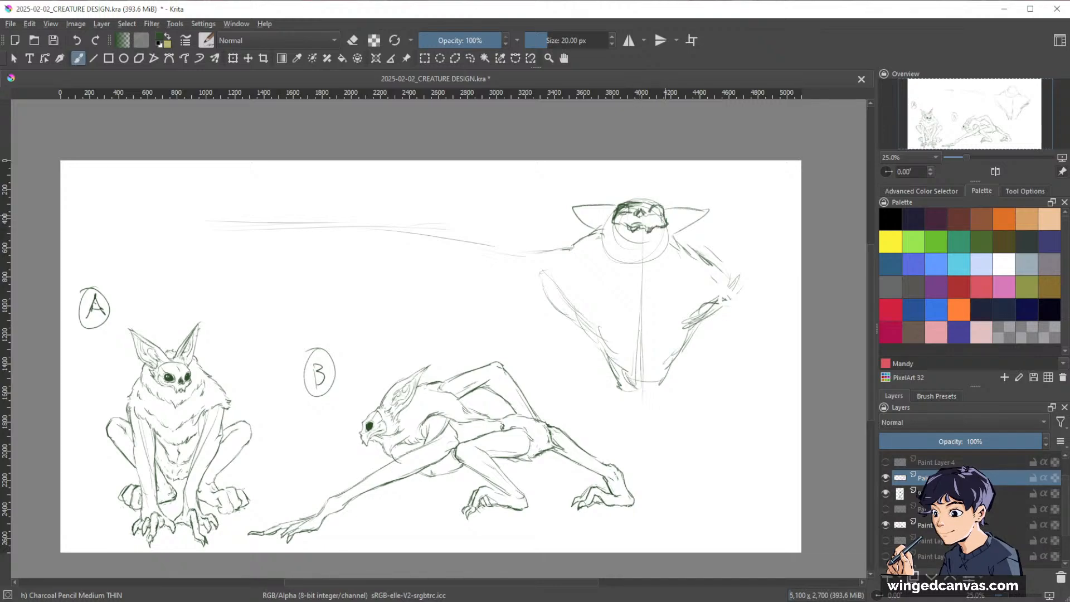
drag(652, 212, 660, 214)
- Sketch the chest muscle contours and the curved rib line across the new pose's torso
key(space)
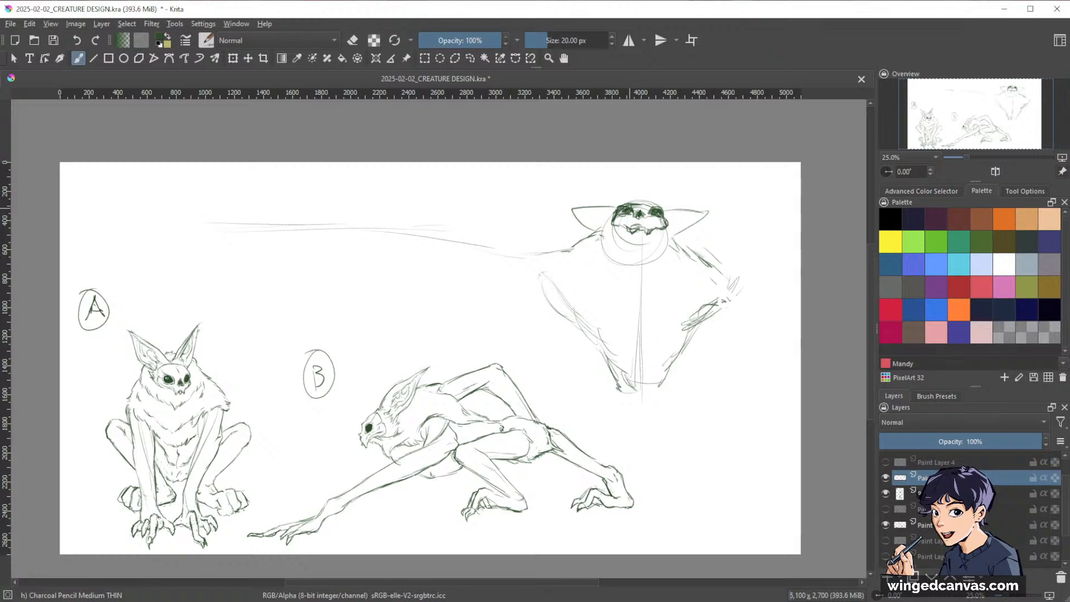
key(space)
drag(704, 175, 702, 161)
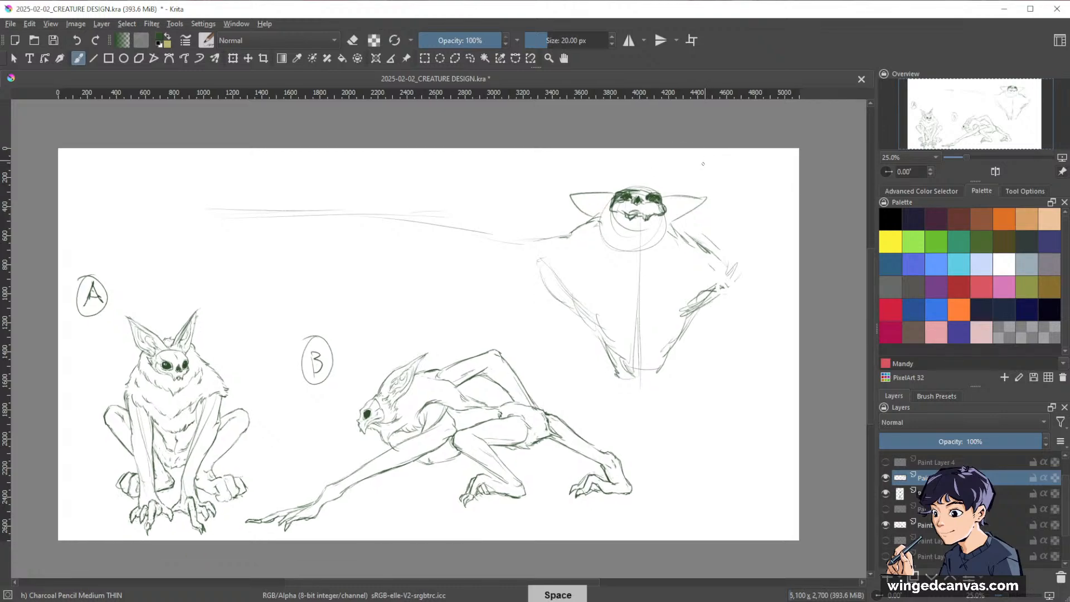
key(ctrl+space)
drag(667, 241, 730, 209)
mouse_move(812, 221)
mouse_down()
mouse_move(773, 281)
mouse_move(649, 204)
mouse_up()
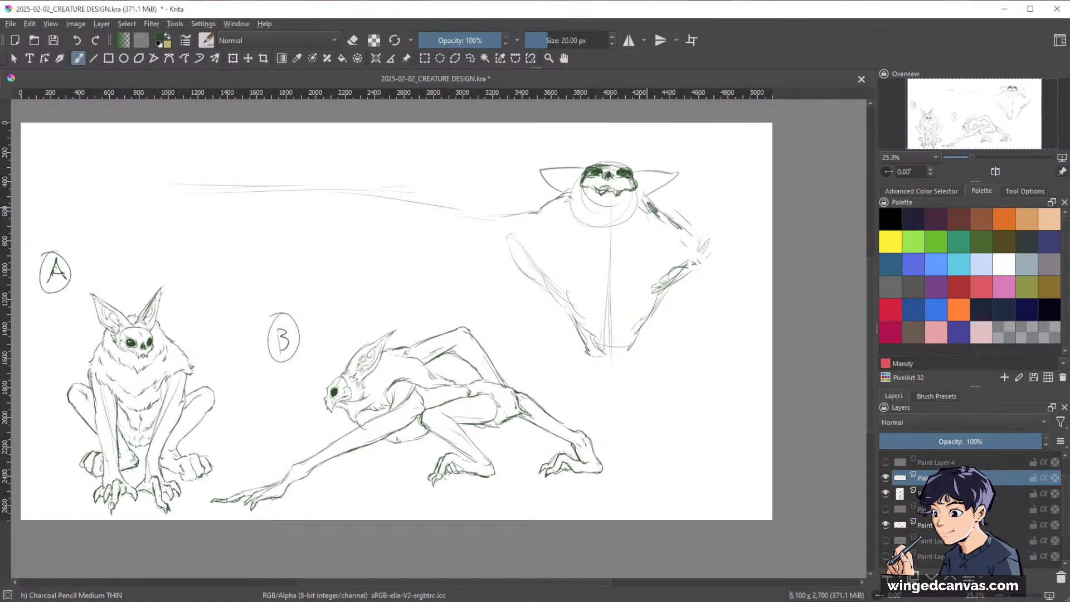
mouse_move(563, 234)
mouse_down()
mouse_move(599, 263)
mouse_move(669, 235)
mouse_up()
drag(603, 306, 657, 286)
drag(570, 297, 614, 307)
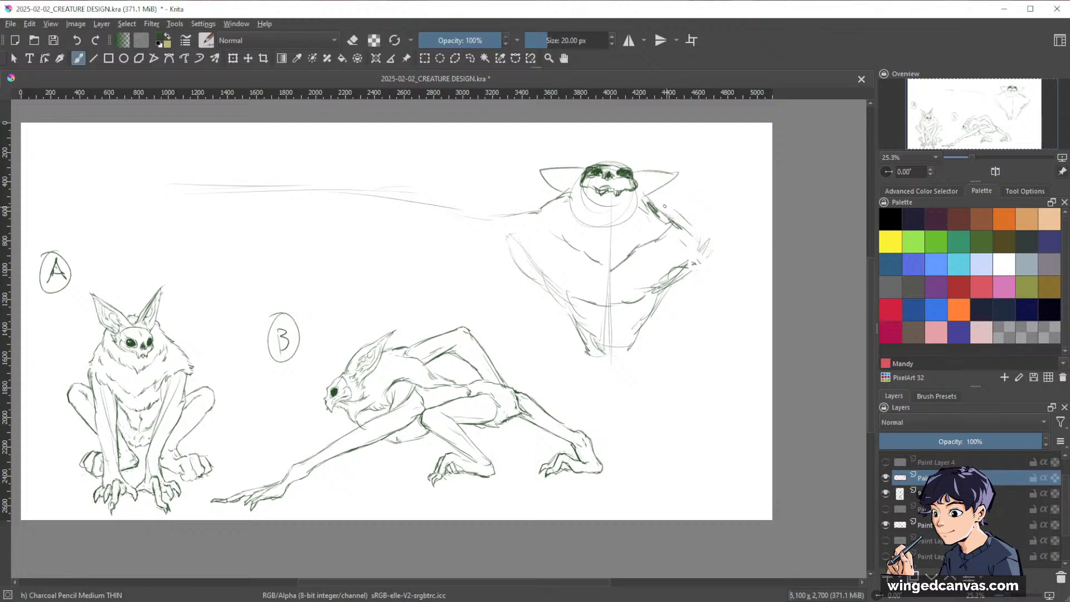
- Sketch the long arm hanging down from the right shoulder, with its upper arm and forearm contours
mouse_move(657, 205)
mouse_down()
mouse_move(706, 243)
mouse_move(688, 261)
mouse_move(718, 300)
mouse_move(724, 350)
mouse_up()
drag(711, 258, 754, 361)
drag(718, 288, 750, 363)
drag(671, 294, 704, 337)
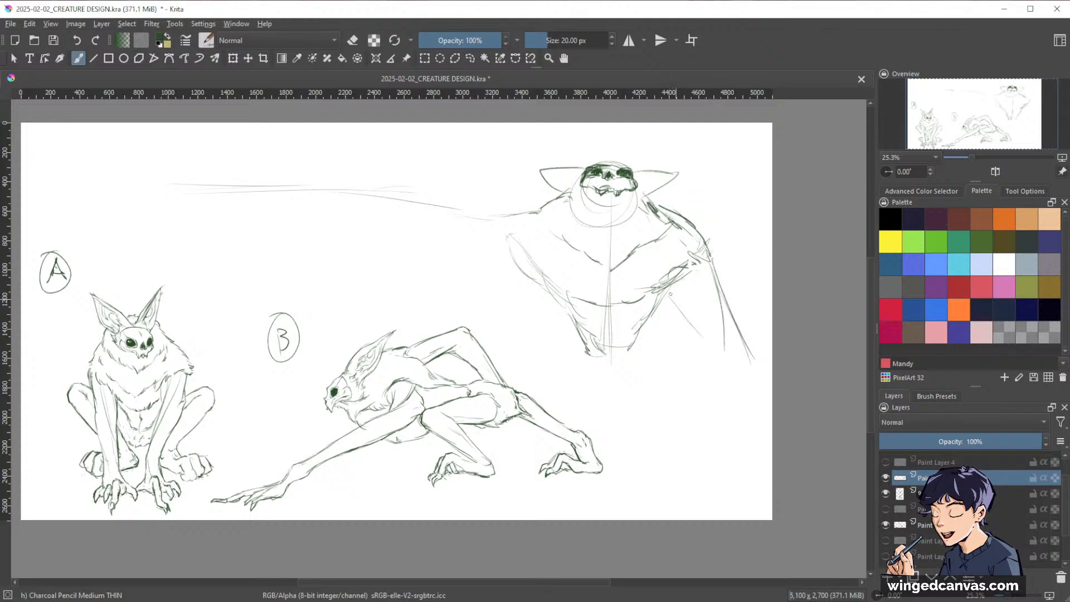
drag(706, 262, 736, 393)
mouse_move(676, 282)
mouse_down()
mouse_move(719, 357)
mouse_move(721, 348)
mouse_move(738, 403)
mouse_up()
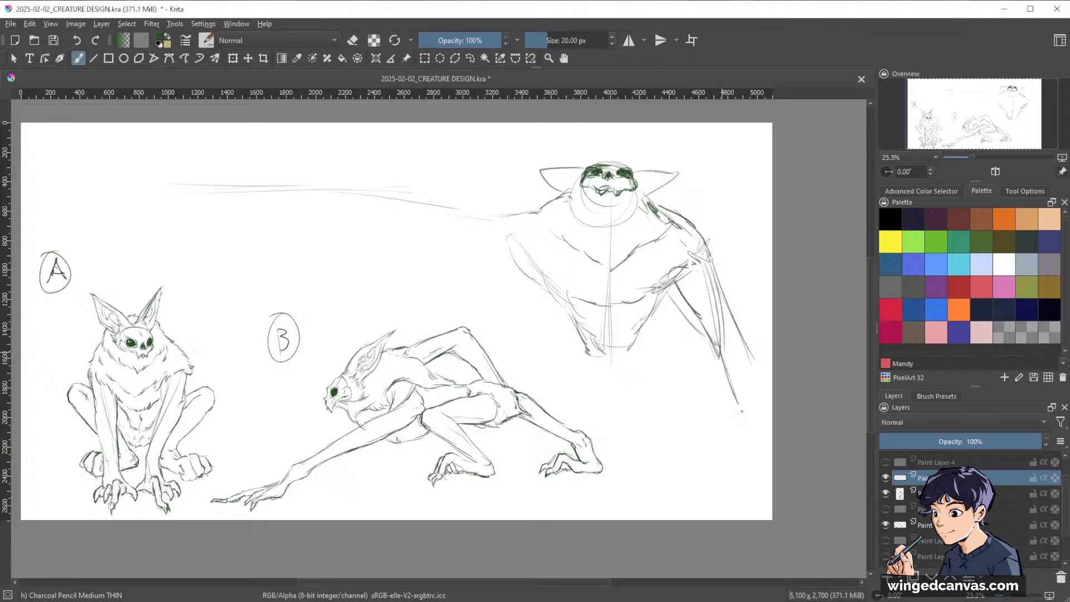
mouse_move(746, 345)
mouse_down()
mouse_move(764, 399)
mouse_move(761, 373)
mouse_move(763, 427)
mouse_up()
drag(713, 356, 746, 429)
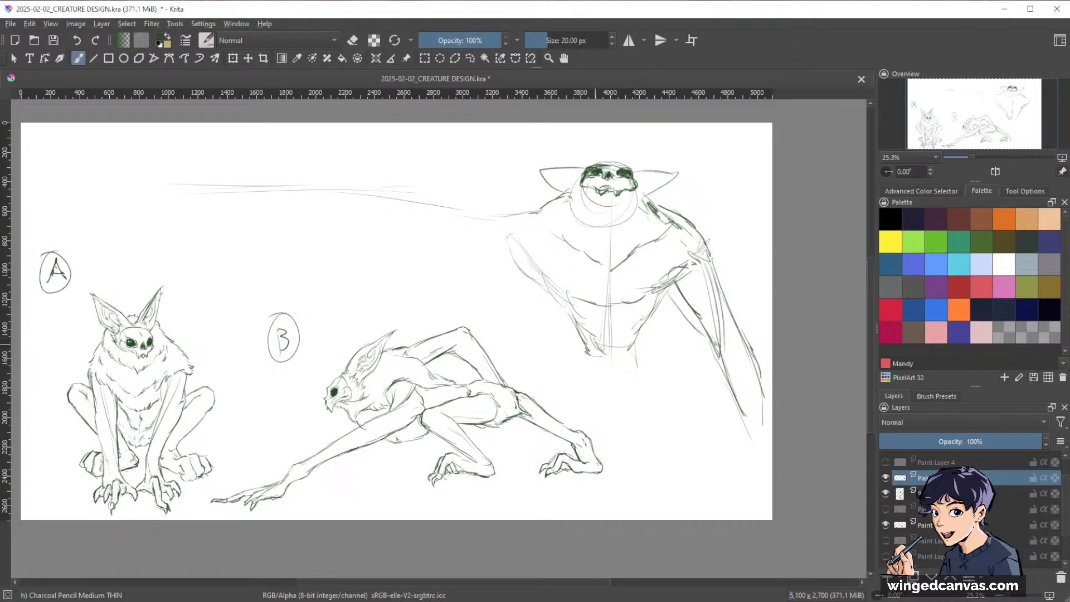
- Sketch the wing hand above pose A with one long bent outer finger and a second finger slanting down from the palm
drag(124, 182, 276, 190)
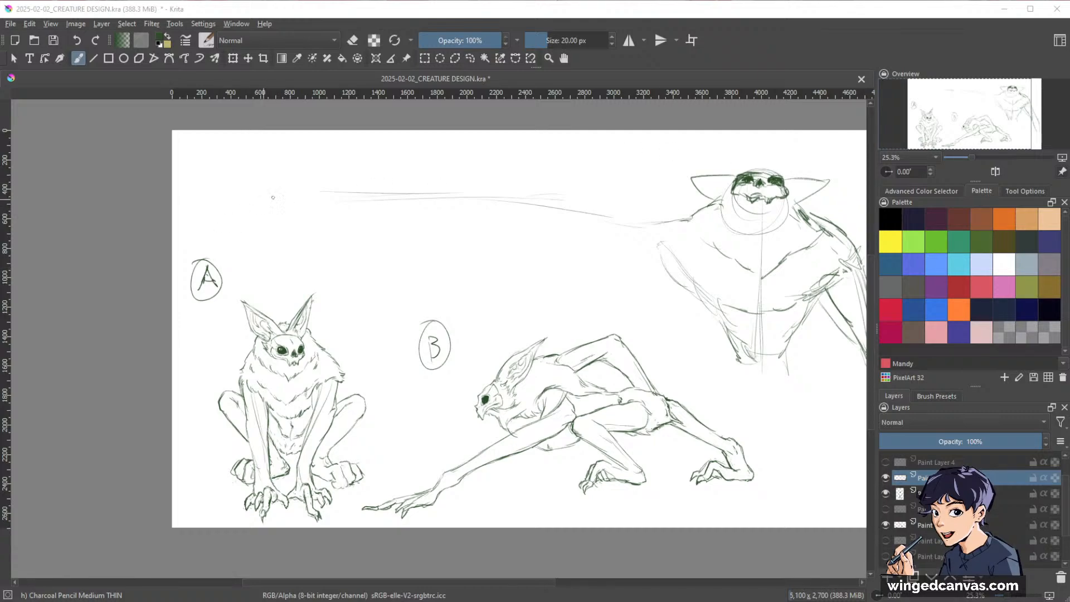
drag(219, 221, 365, 291)
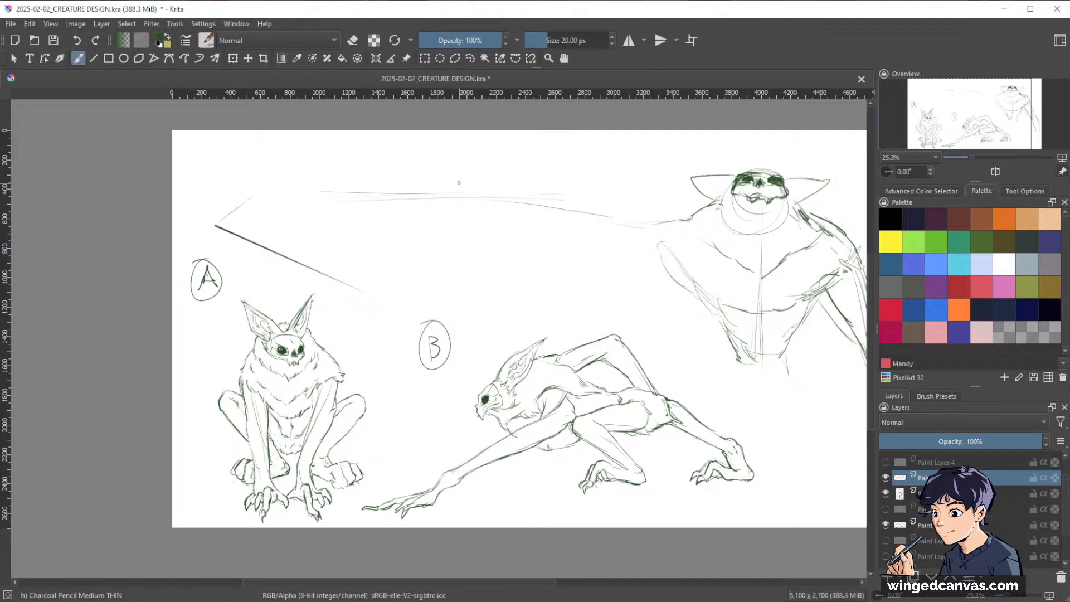
key(ctrl+z)
mouse_move(207, 225)
mouse_down()
mouse_move(291, 190)
mouse_move(328, 188)
mouse_up()
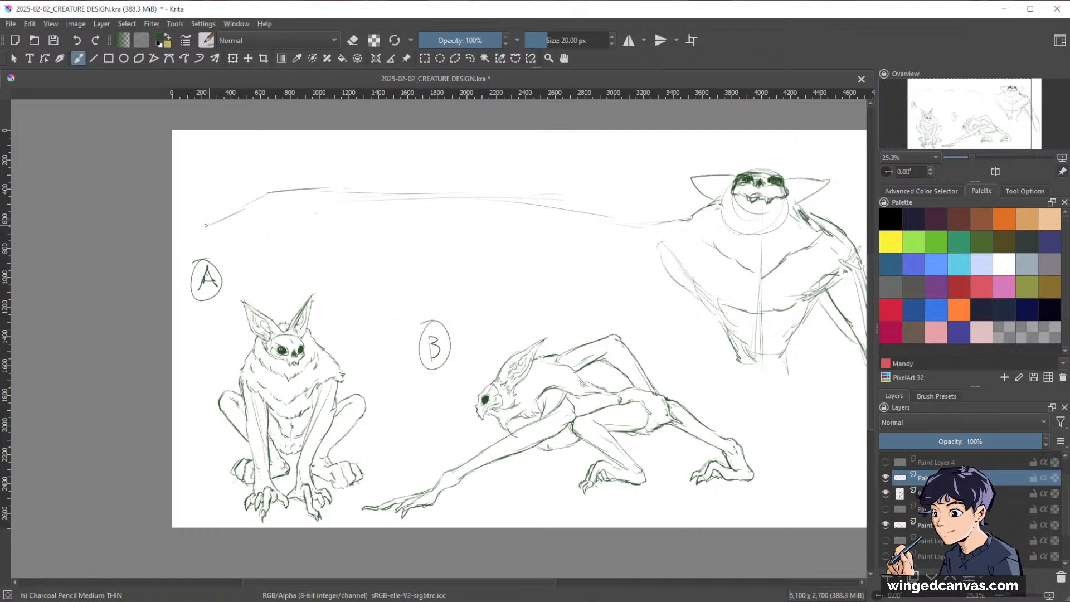
mouse_move(197, 227)
mouse_down()
mouse_move(251, 201)
mouse_move(361, 190)
mouse_move(352, 191)
mouse_move(335, 192)
mouse_move(434, 208)
mouse_move(312, 186)
mouse_move(390, 172)
mouse_up()
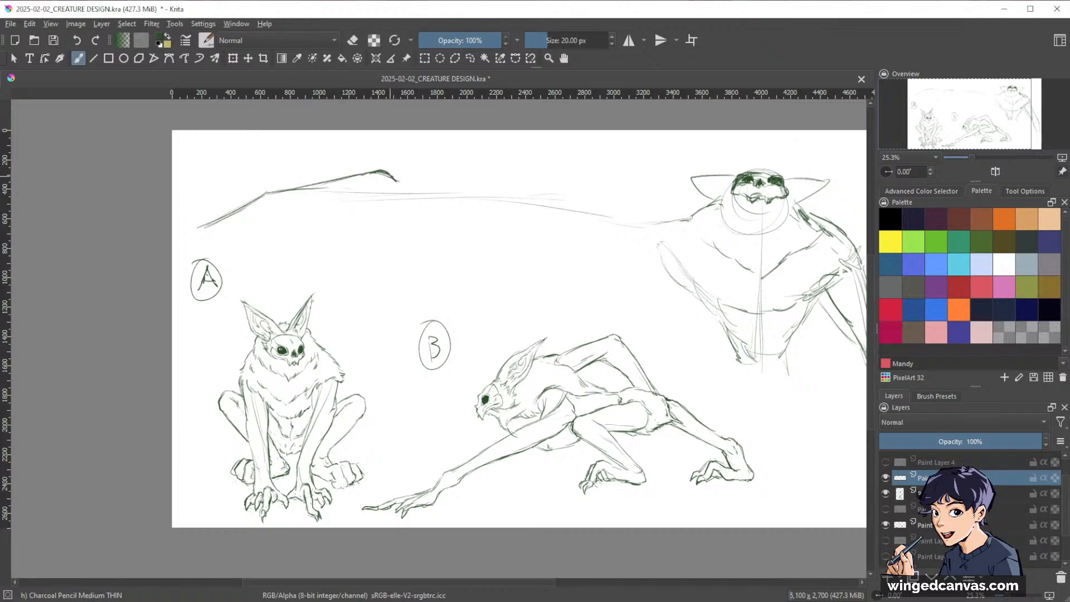
drag(358, 183, 262, 276)
- Sketch the outstretched wing arm from the hand through a bent elbow to the shoulder, with a straighter leading-edge line above the bend
mouse_move(359, 185)
mouse_down()
mouse_move(335, 206)
mouse_move(459, 192)
mouse_move(534, 207)
mouse_move(606, 263)
mouse_up()
mouse_move(597, 266)
mouse_down()
mouse_move(637, 265)
mouse_move(664, 246)
mouse_up()
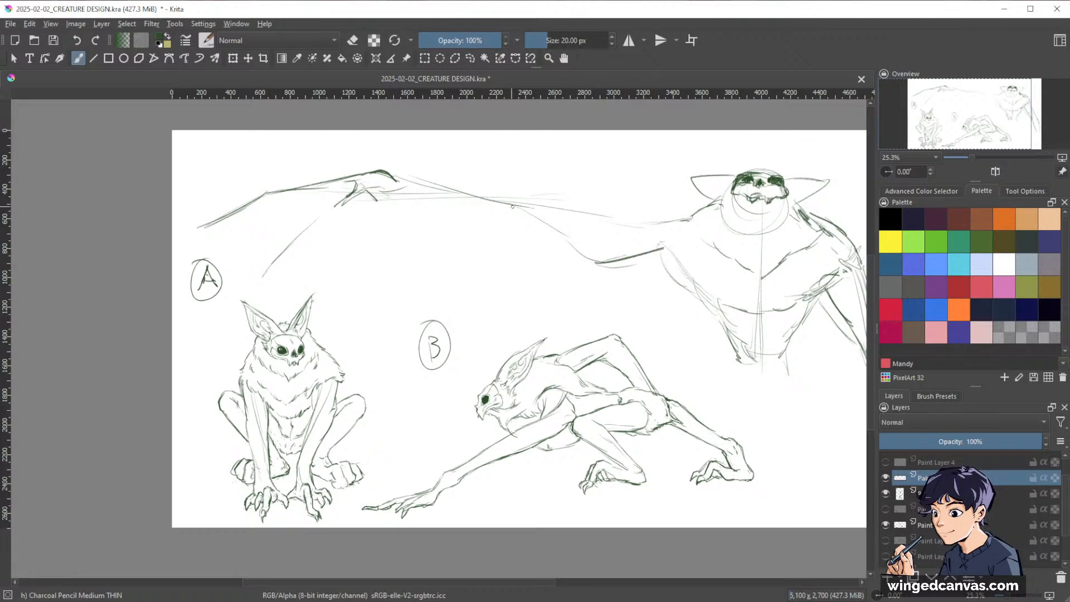
drag(513, 204, 605, 273)
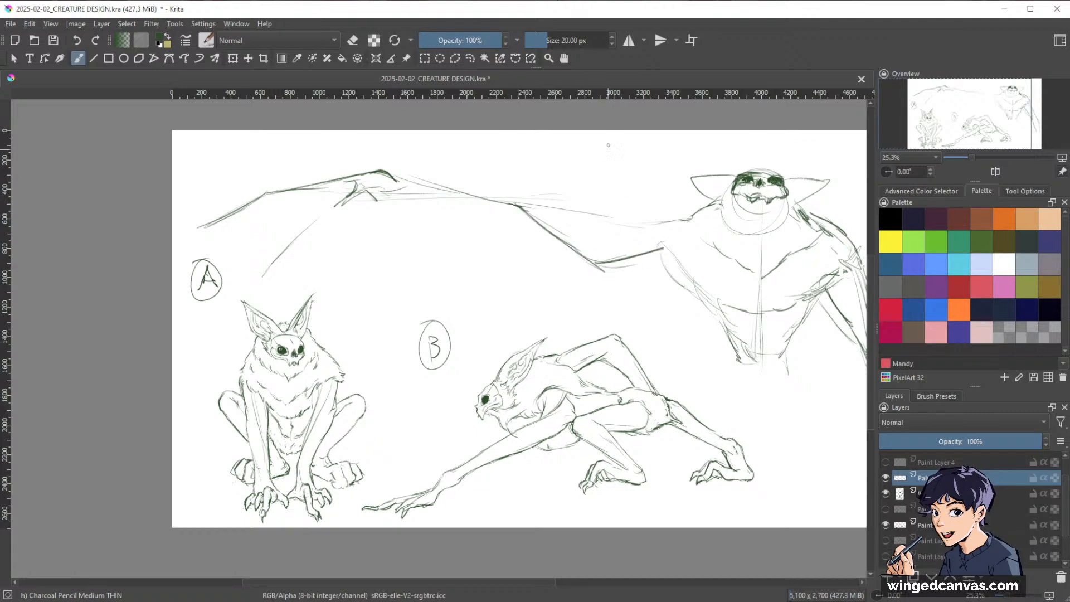
mouse_move(527, 203)
mouse_down()
mouse_move(674, 227)
mouse_move(693, 220)
mouse_up()
drag(614, 229, 691, 222)
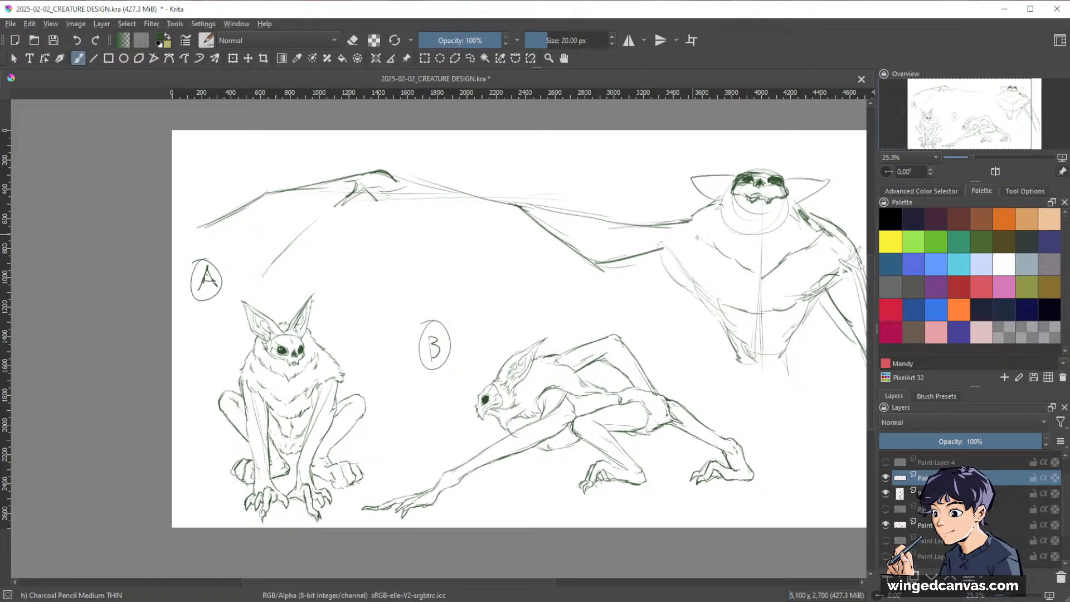
- Sketch the shoulder and the side contour of the chest where the wing arm joins the torso
key(space)
drag(740, 262, 703, 257)
mouse_move(633, 224)
mouse_down()
mouse_move(623, 236)
mouse_move(639, 234)
mouse_move(650, 258)
mouse_up()
drag(637, 253, 667, 285)
drag(663, 278, 684, 290)
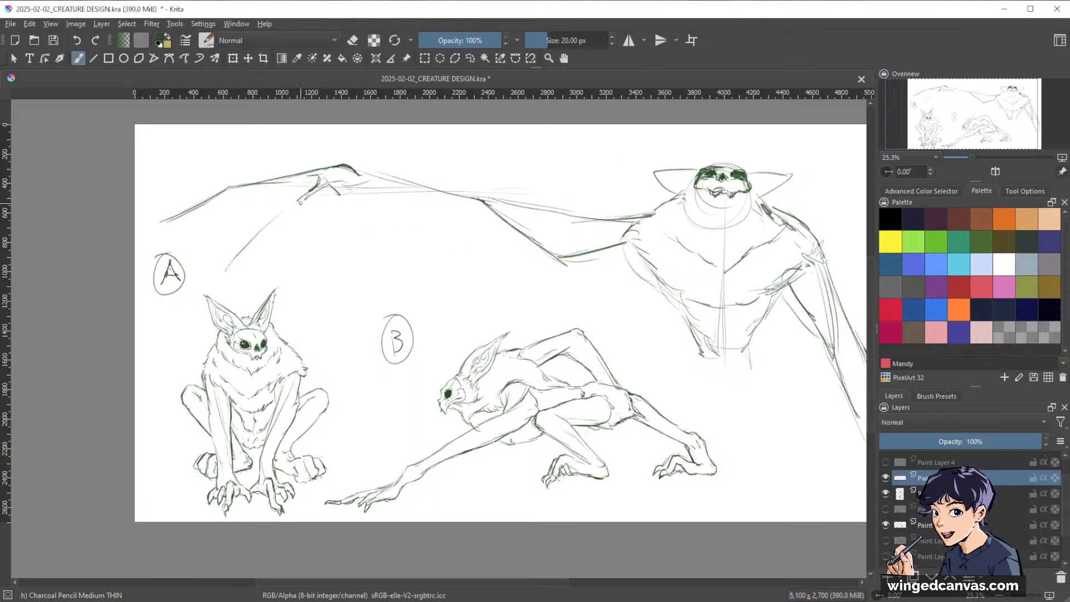
- Redraw the second wing finger at a steeper angle and remove its old line with the 50 px Eraser Circle
drag(300, 199, 283, 234)
key(e)
key(slash)
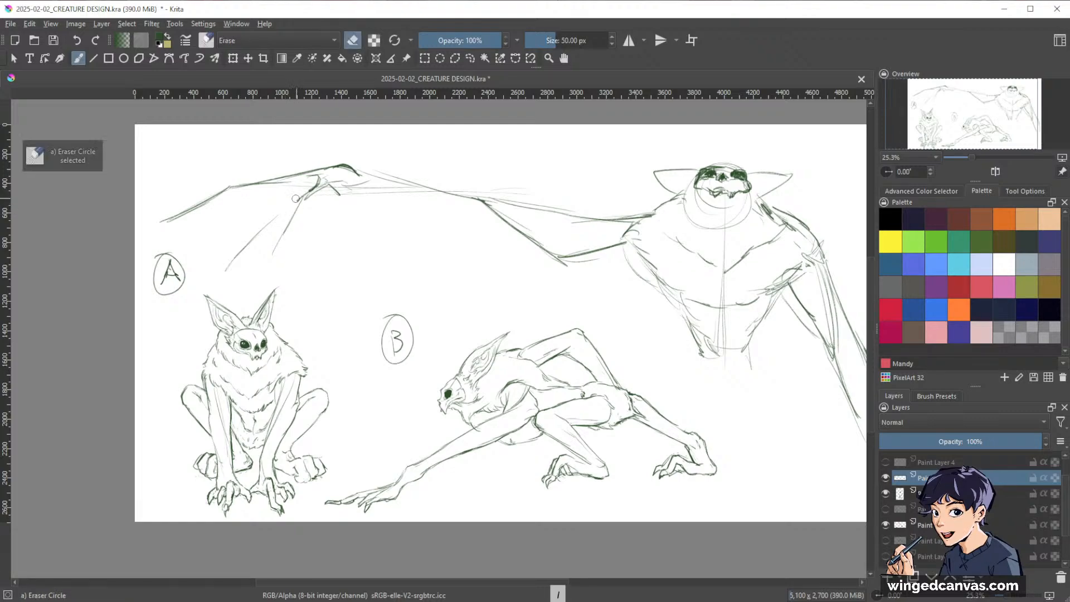
mouse_move(297, 197)
mouse_down()
mouse_move(218, 277)
mouse_move(300, 198)
mouse_move(257, 271)
mouse_up()
key(slash)
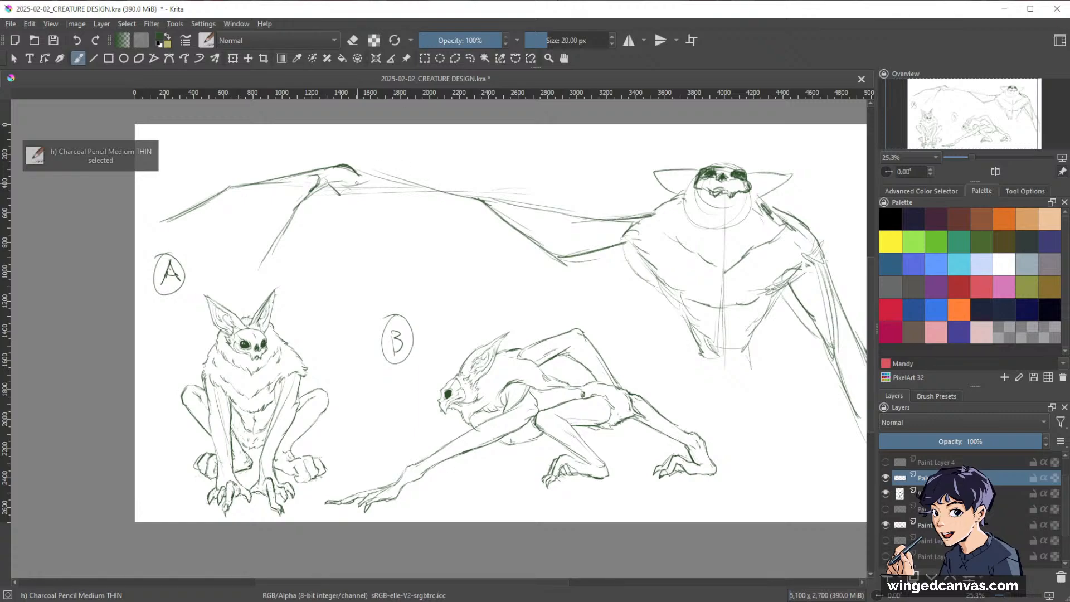
- Darken and double the contours of the wing arm's outer segment, bent elbow section and leading edge up to the shoulder
mouse_move(357, 176)
mouse_down()
mouse_move(485, 204)
mouse_move(408, 189)
mouse_move(457, 202)
mouse_up()
drag(394, 184, 474, 208)
drag(376, 182, 474, 208)
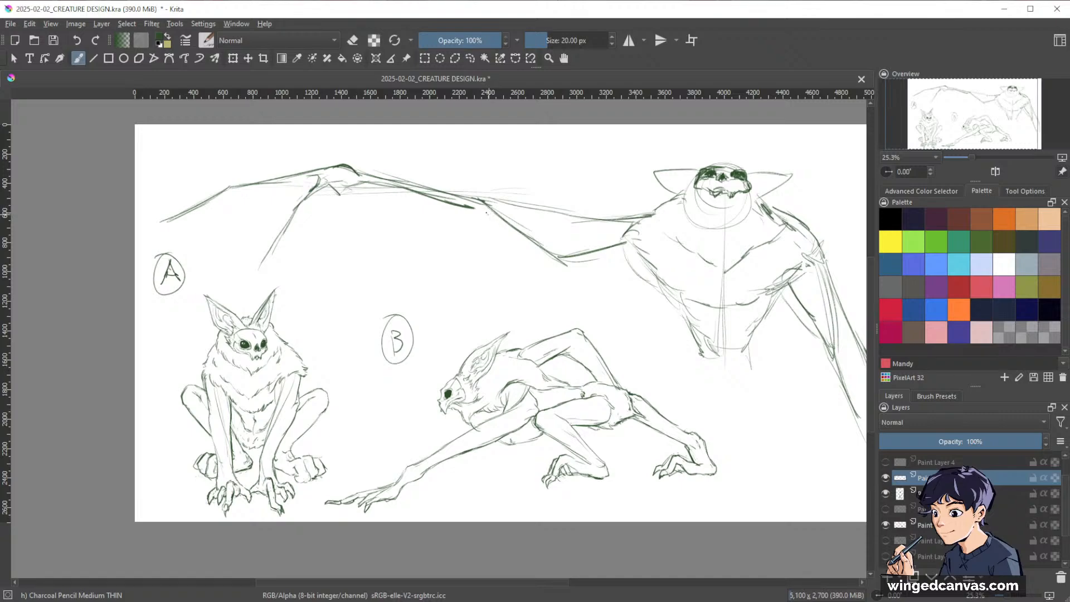
mouse_move(494, 216)
mouse_down()
mouse_move(559, 269)
mouse_move(624, 250)
mouse_up()
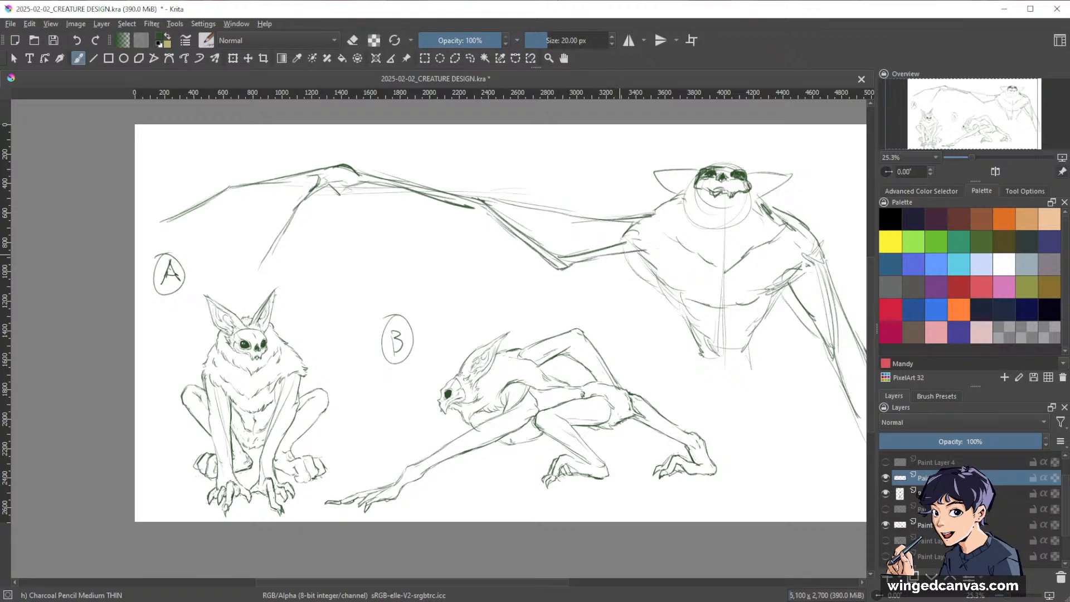
mouse_move(490, 202)
mouse_down()
mouse_move(617, 211)
mouse_move(639, 223)
mouse_up()
drag(505, 207, 645, 217)
drag(543, 210, 605, 218)
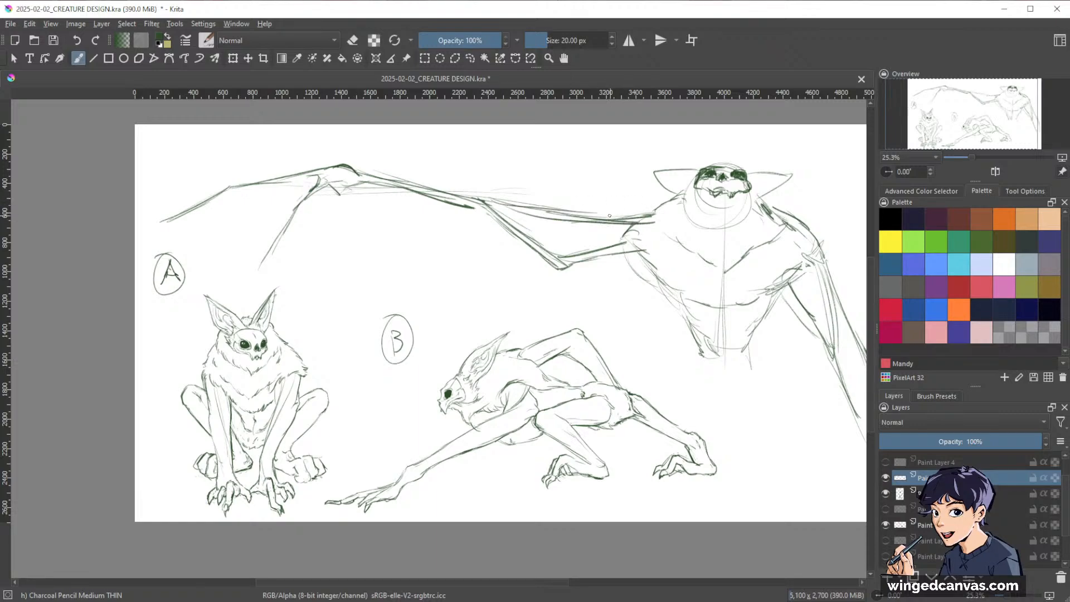
- Draw a third finger hanging down from the wing hand and light membrane guide curves over pose B
mouse_move(352, 192)
mouse_down()
mouse_move(376, 190)
mouse_move(374, 273)
mouse_up()
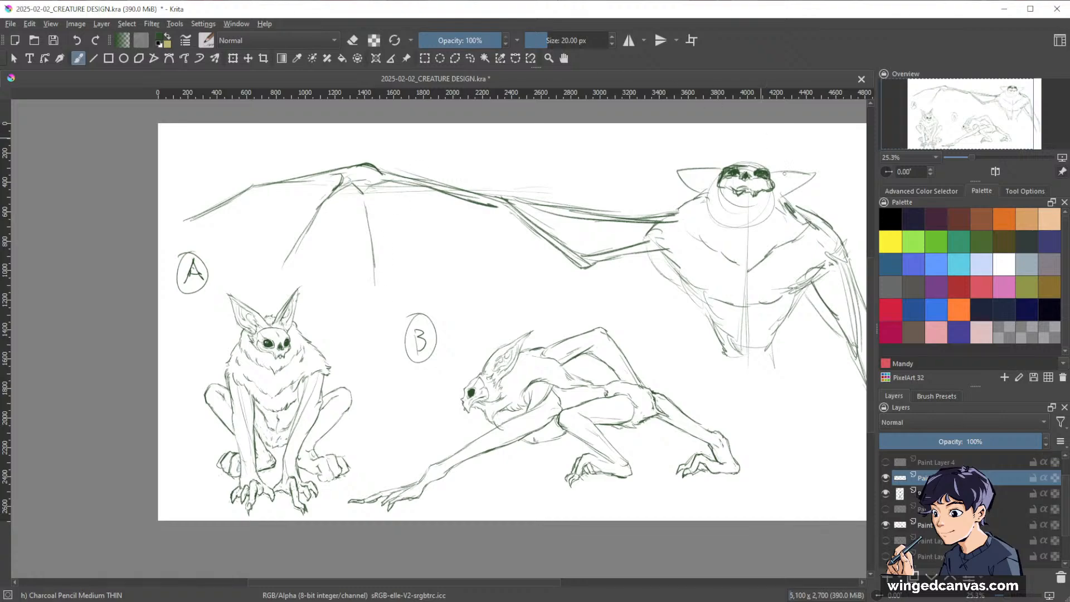
drag(587, 301, 501, 302)
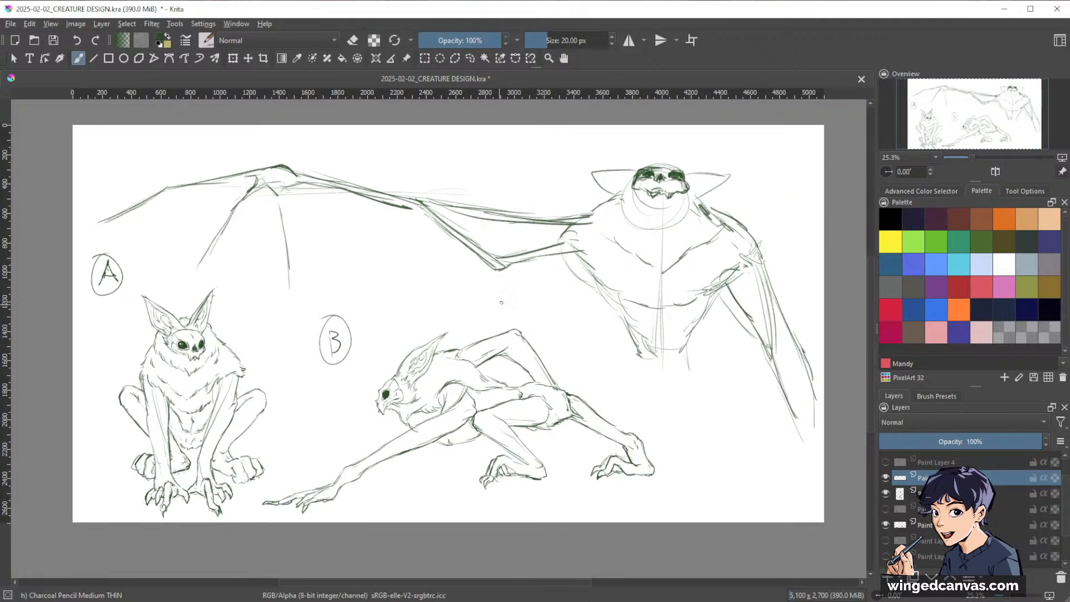
drag(540, 349, 610, 389)
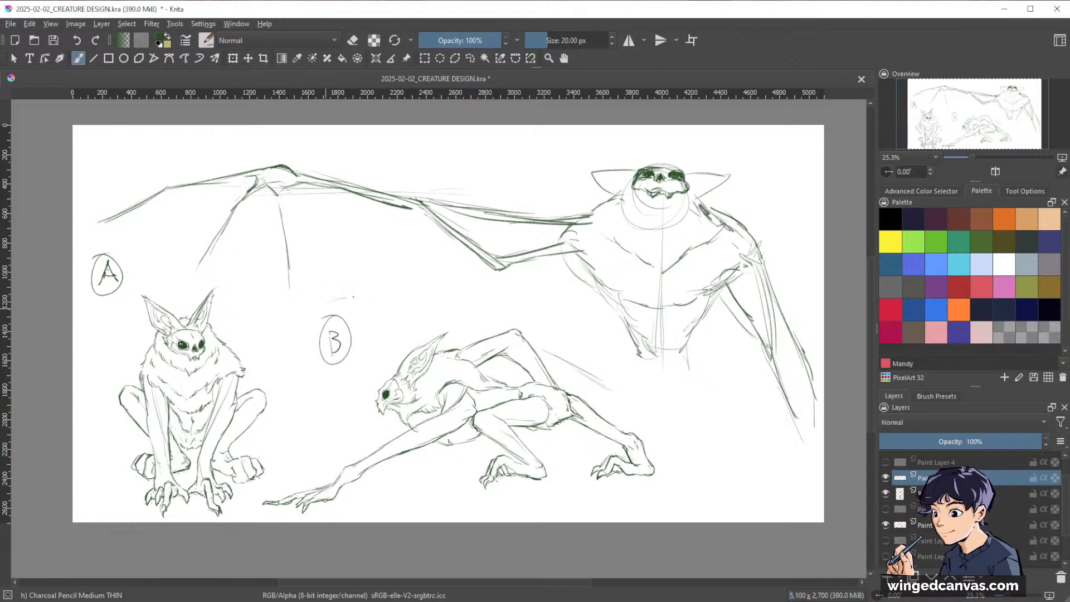
drag(308, 310, 441, 310)
- Add cheek and jaw lines beneath the skull face and short contour strokes at the winged pose's waist
drag(692, 341, 689, 362)
drag(693, 349, 687, 362)
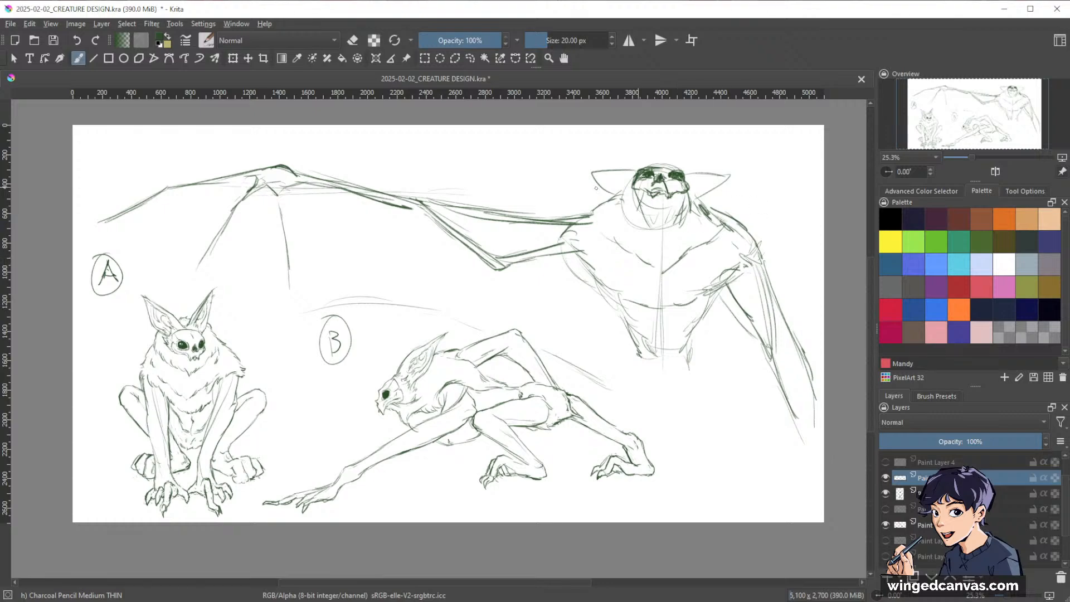
drag(801, 327, 801, 344)
drag(764, 391, 657, 387)
drag(471, 426, 540, 340)
drag(775, 229, 445, 395)
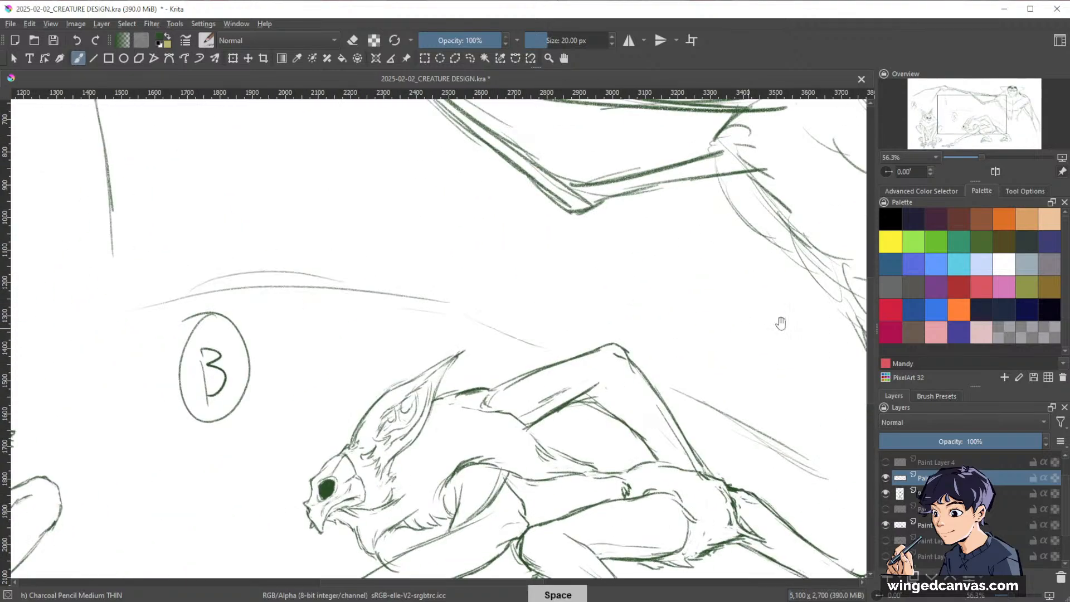
drag(781, 323, 589, 422)
drag(741, 360, 726, 399)
drag(749, 396, 718, 379)
drag(716, 366, 701, 388)
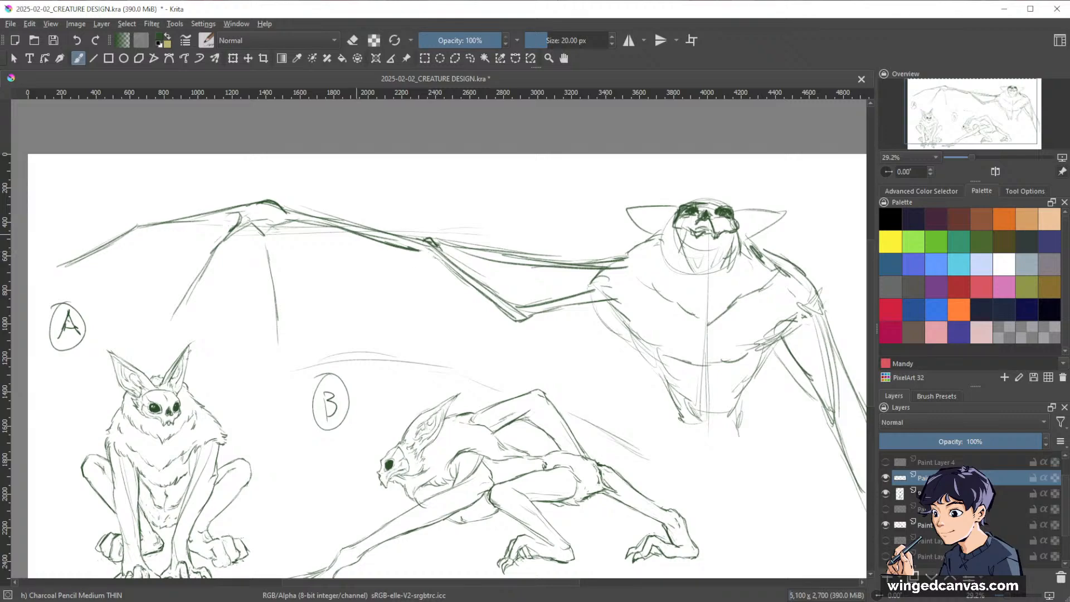
- Refine the wing arm's outer segment between the hand and the middle joint, cleaning it up with the pencil in eraser mode
drag(356, 234, 428, 254)
key(e)
mouse_move(358, 229)
mouse_down()
mouse_move(426, 250)
mouse_move(323, 229)
mouse_move(414, 250)
mouse_up()
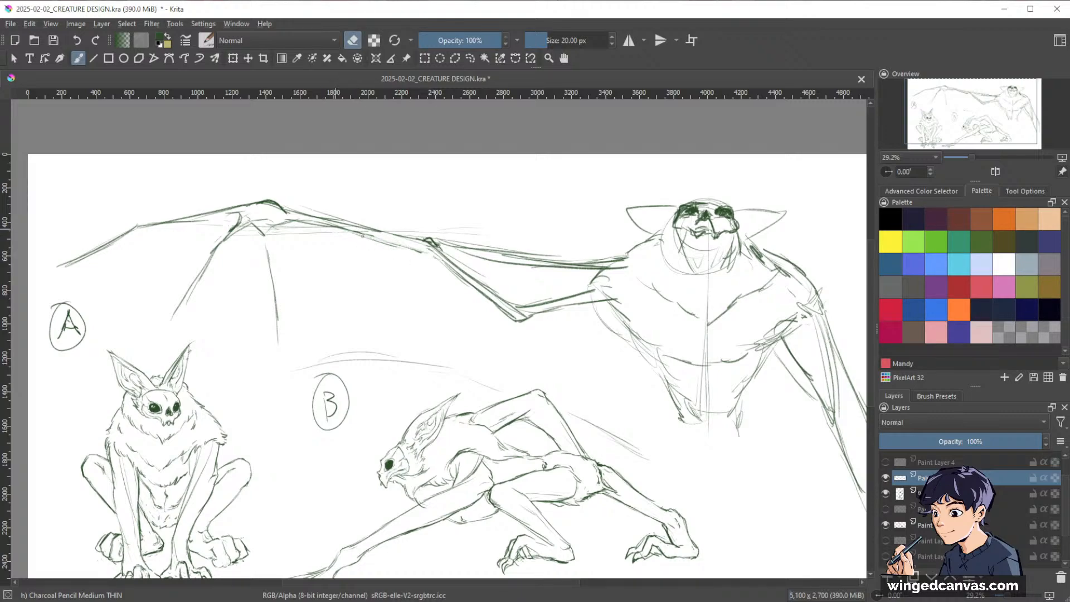
key(e)
drag(341, 229, 434, 253)
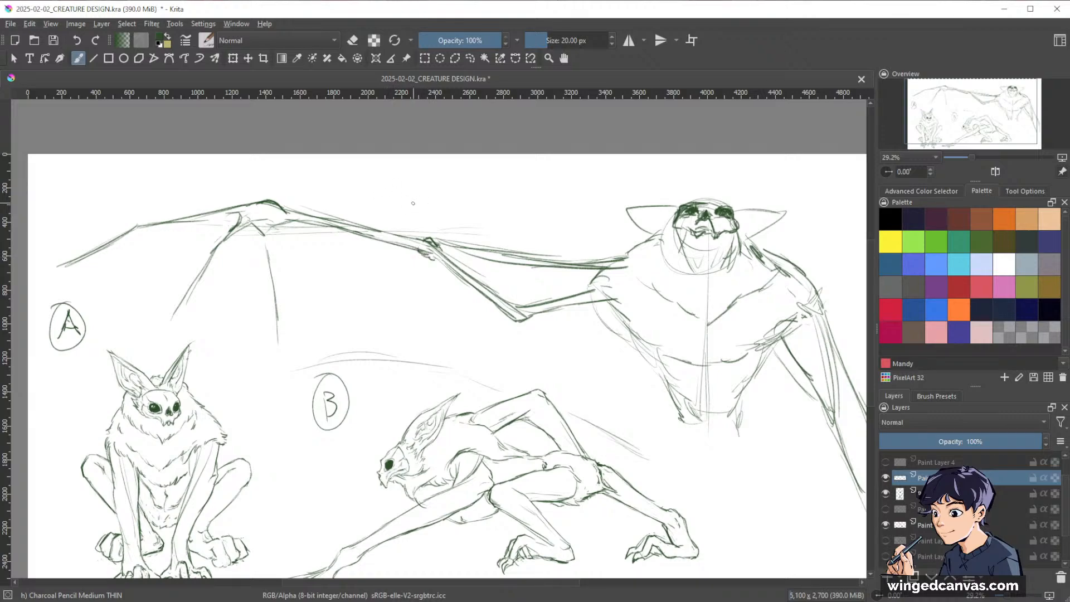
- Enlarge the pencil to 22 px and shape a knobby joint midway along the wing arm, alternating drawing and erasing
key(])
key(e)
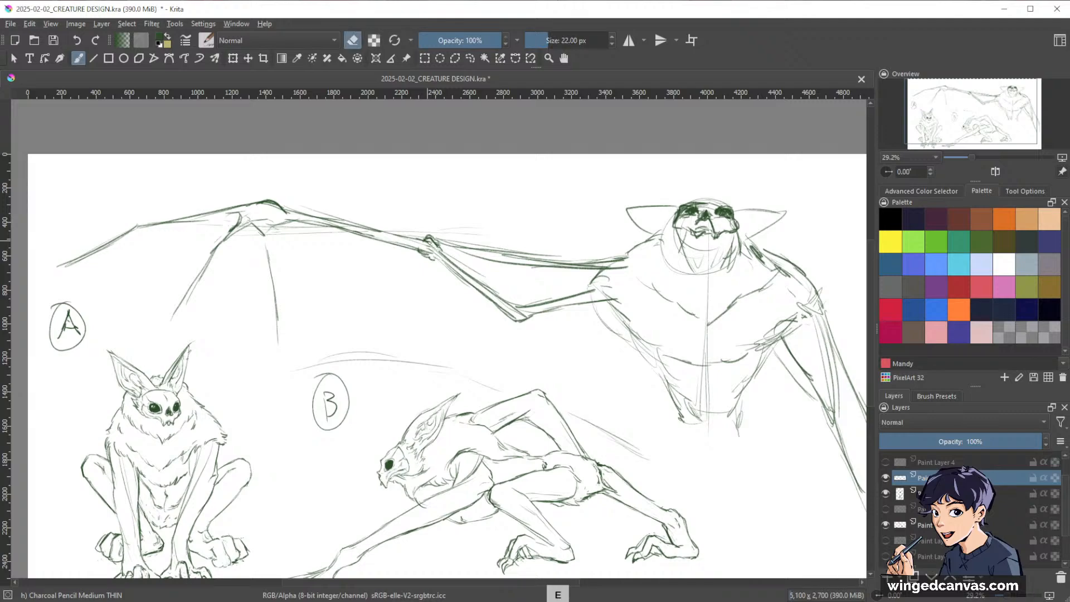
key(e)
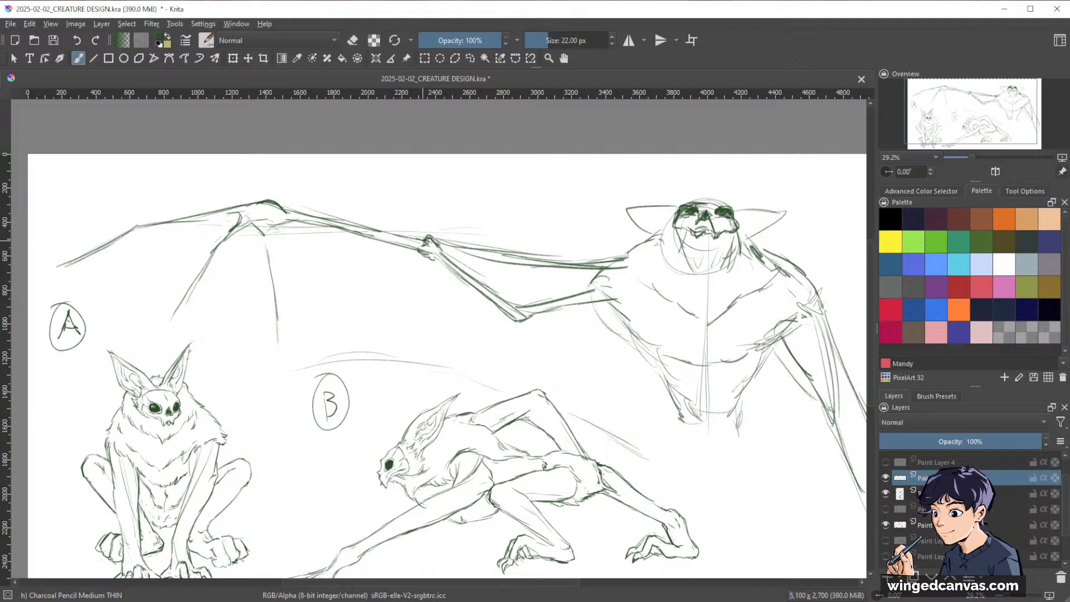
key(e)
key(e)
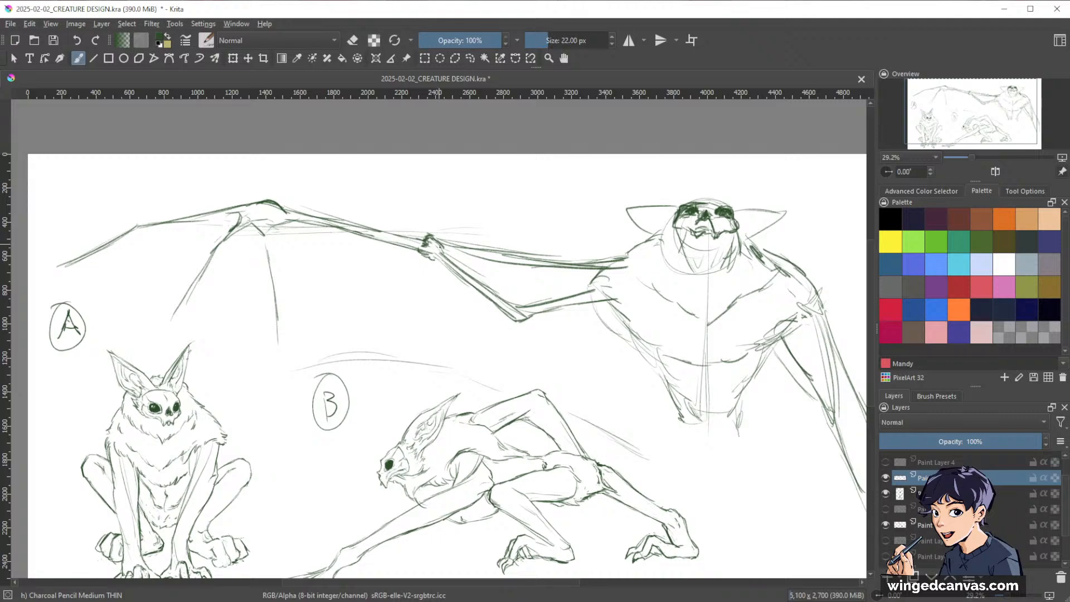
key(e)
key(e)
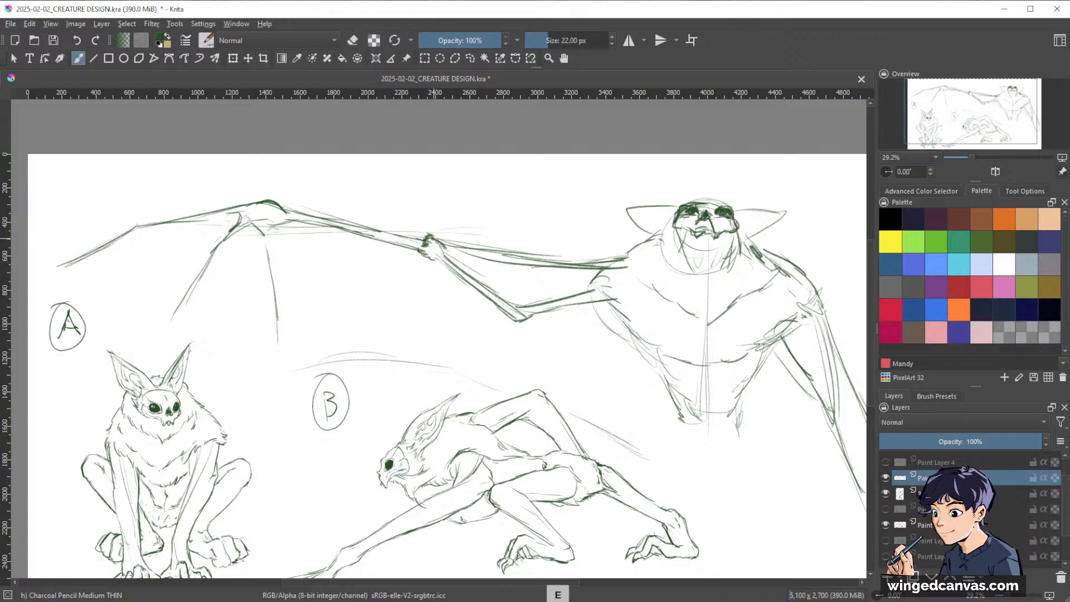
drag(442, 246, 453, 259)
- Thicken the bases of the two lower fingers where they leave the wing hand
key(space)
drag(589, 290, 633, 213)
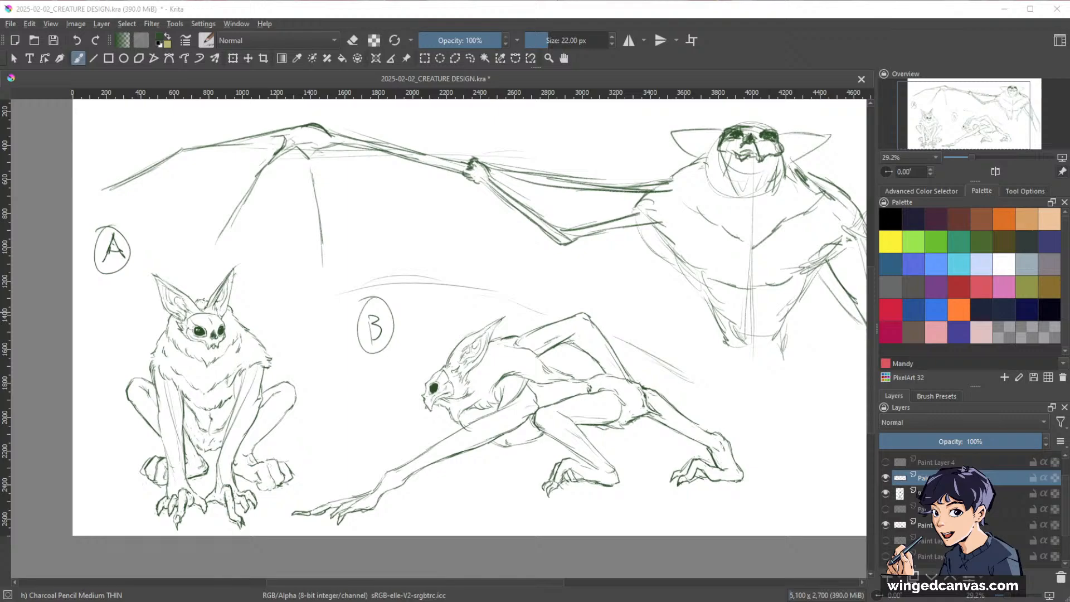
key(space)
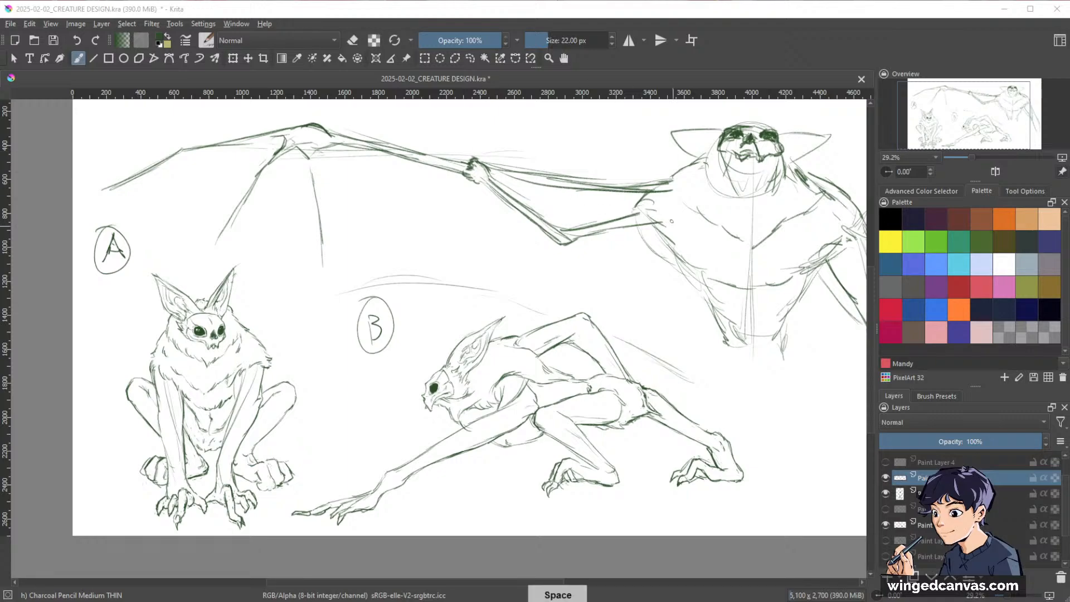
mouse_move(624, 159)
mouse_down()
mouse_move(610, 201)
mouse_move(560, 268)
mouse_up()
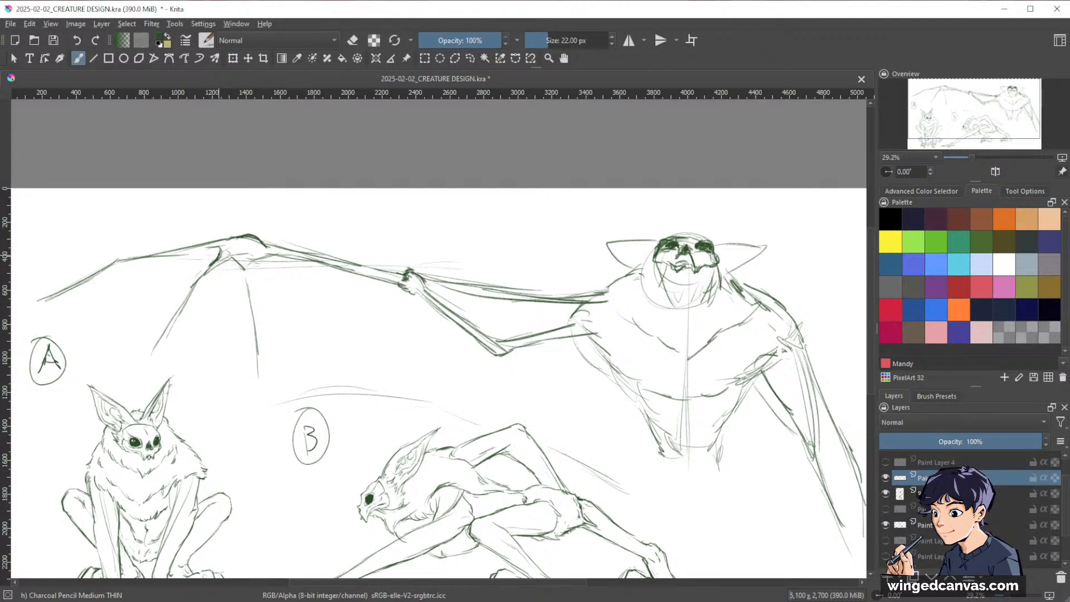
key(space)
drag(309, 278, 496, 250)
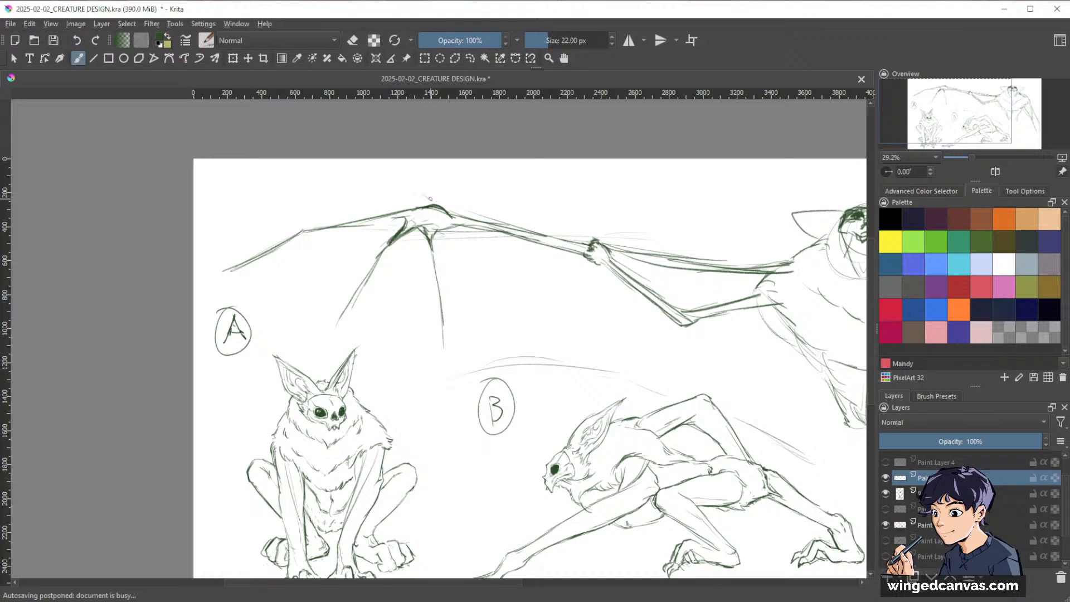
- Draw a pointed thumb claw rising from the top of the wing hand and erase the overlapping lines at its base
drag(443, 212, 409, 180)
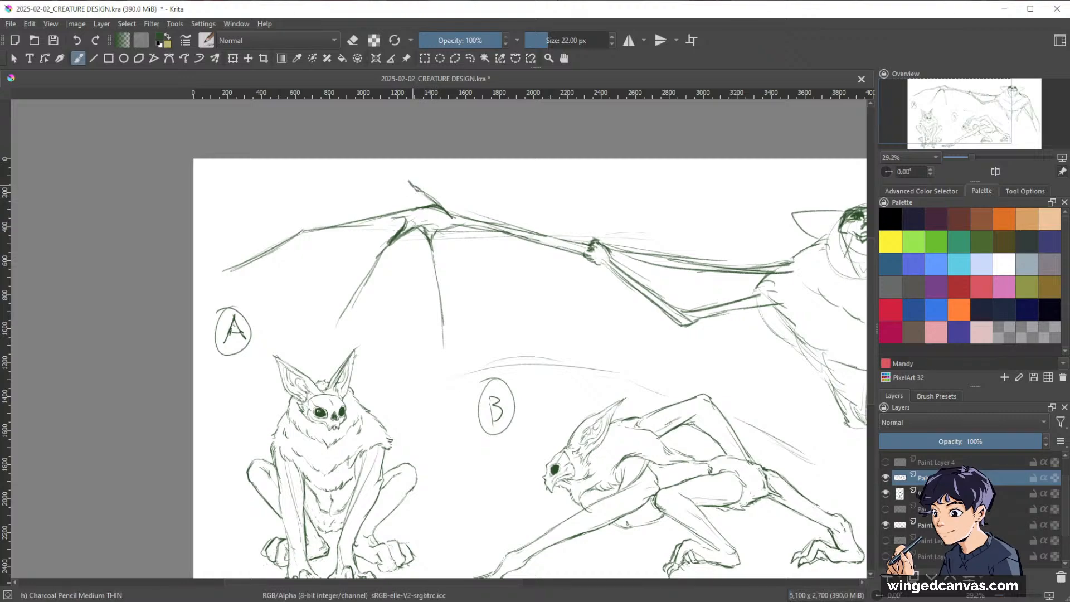
key(space)
drag(751, 260, 678, 278)
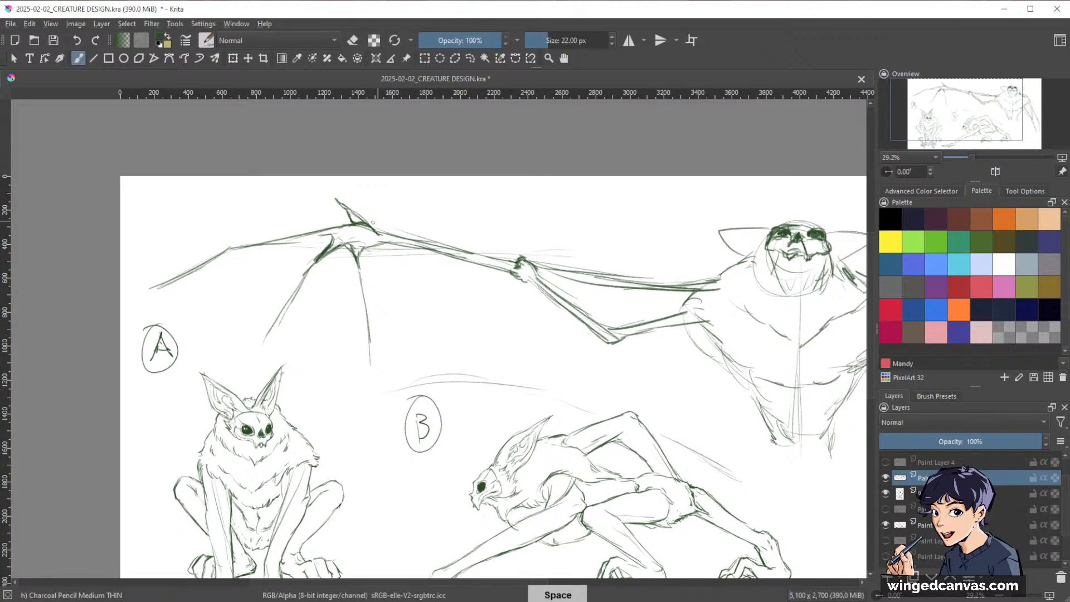
key(e)
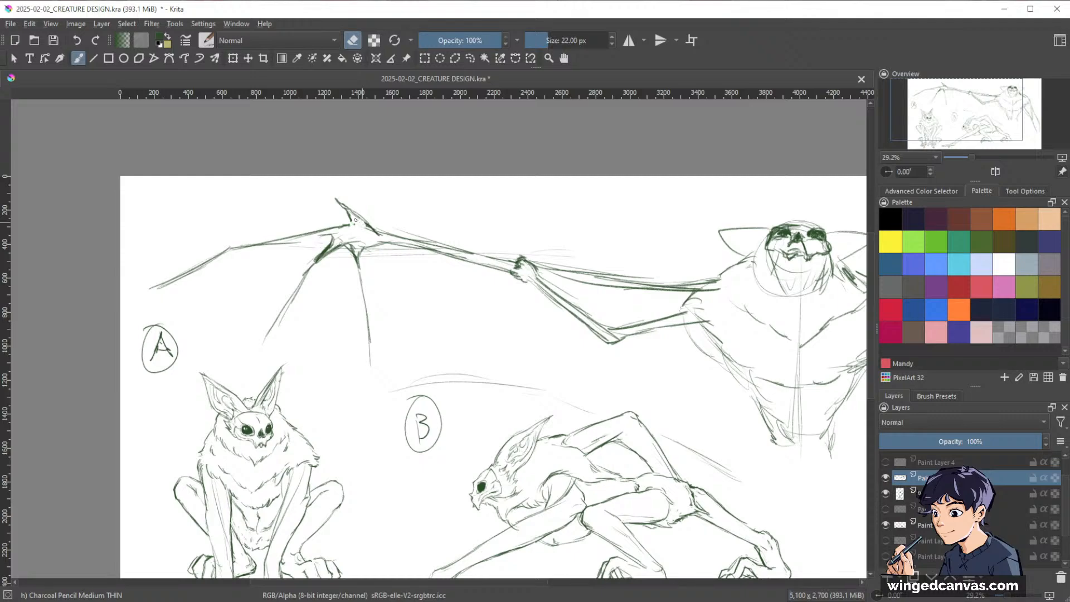
key(e)
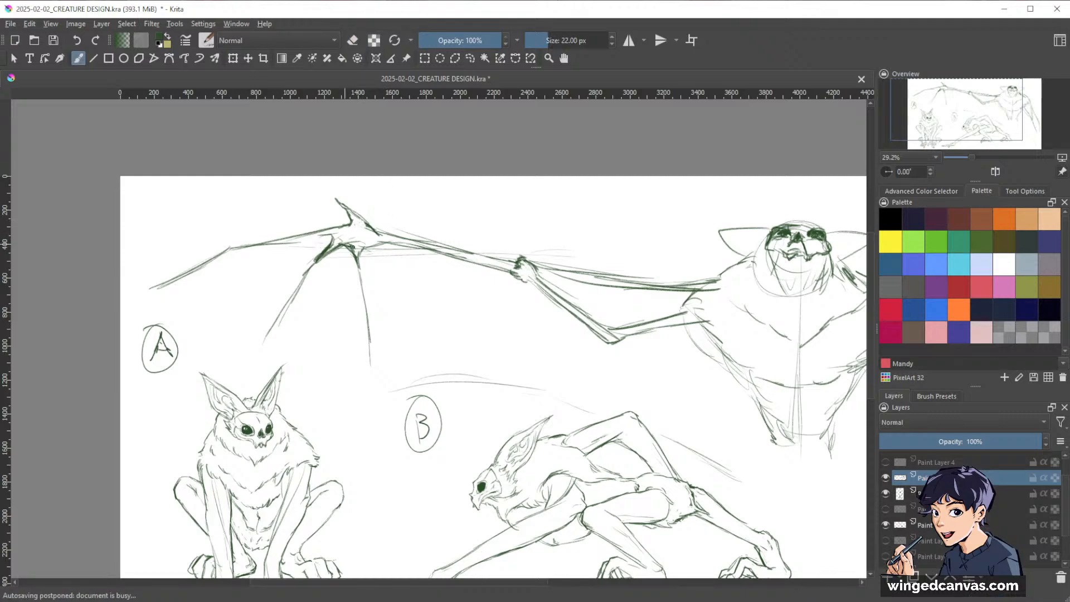
- Clean up the palm lines in eraser mode and thicken the outermost wing finger from the hand to its knuckle
key(e)
drag(301, 239, 593, 301)
key(e)
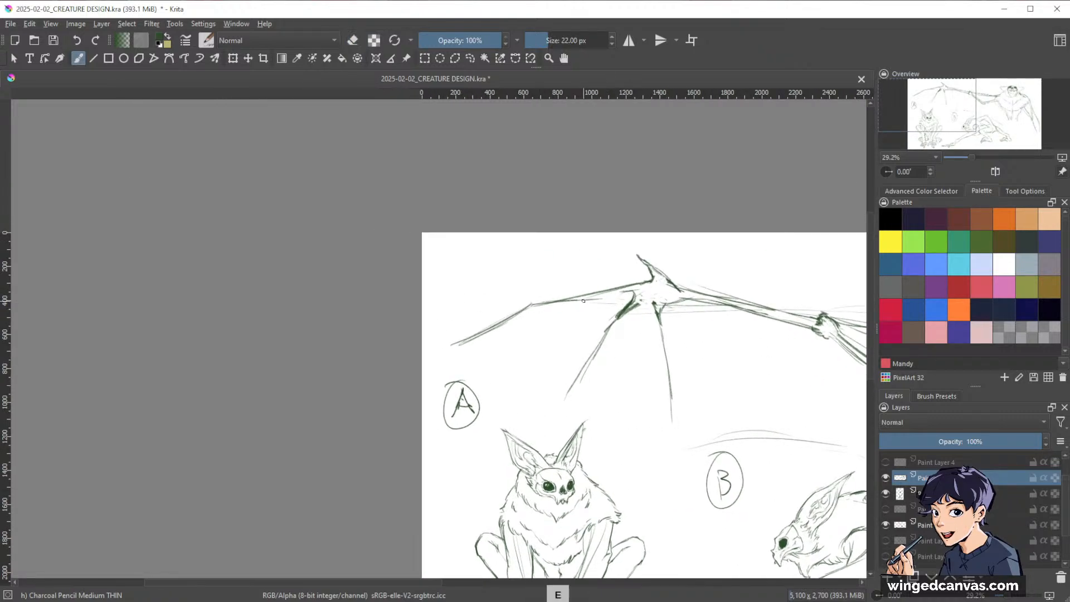
key(e)
mouse_move(611, 295)
mouse_down()
mouse_move(502, 320)
mouse_move(610, 288)
mouse_up()
key(e)
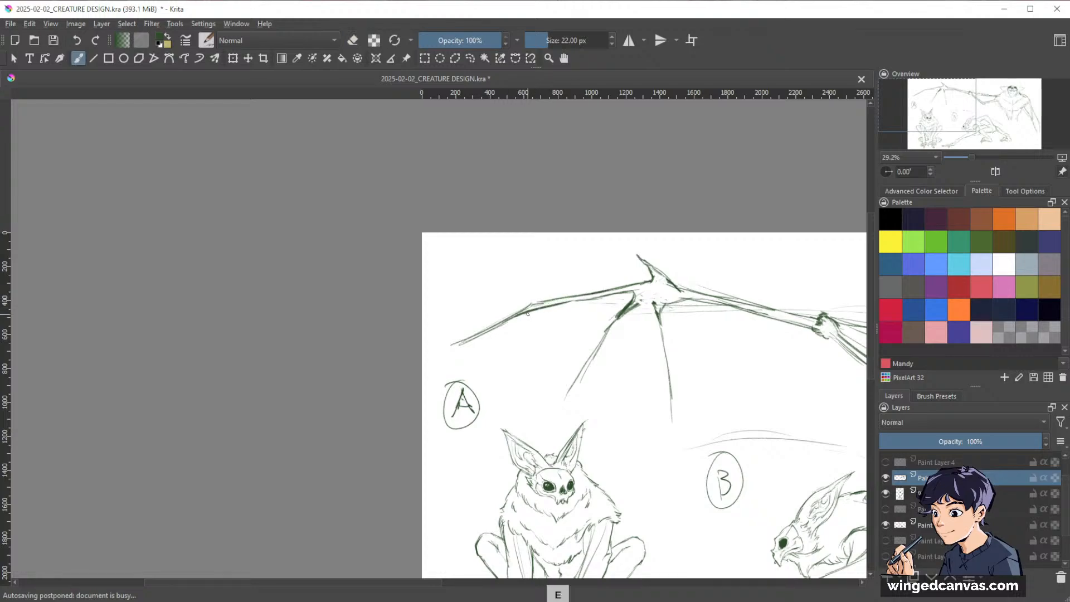
- Darken the bases of the two lower wing fingers and the underside of the wrist, cleaning up stray lines beside them
key(space)
drag(780, 382, 629, 370)
key(e)
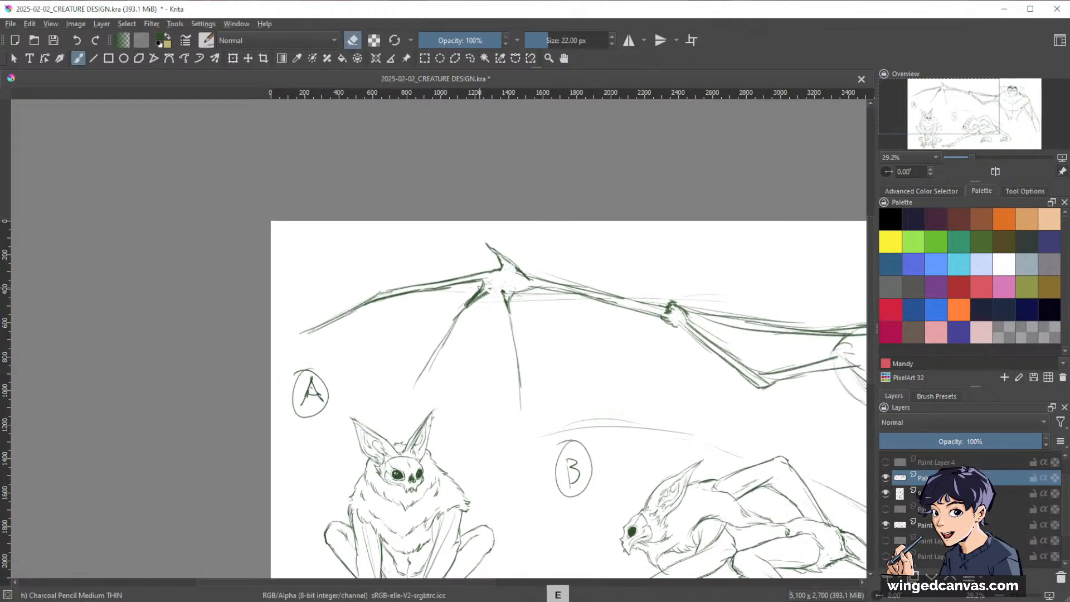
key(e)
drag(467, 306, 502, 288)
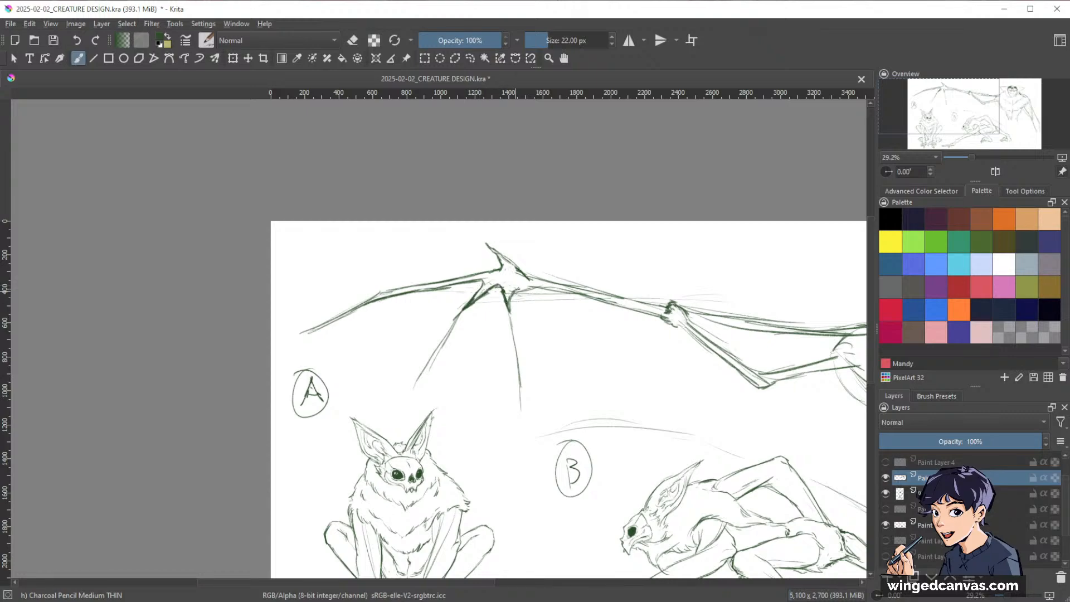
mouse_move(571, 266)
mouse_down()
mouse_move(370, 274)
mouse_move(435, 325)
mouse_move(469, 332)
mouse_up()
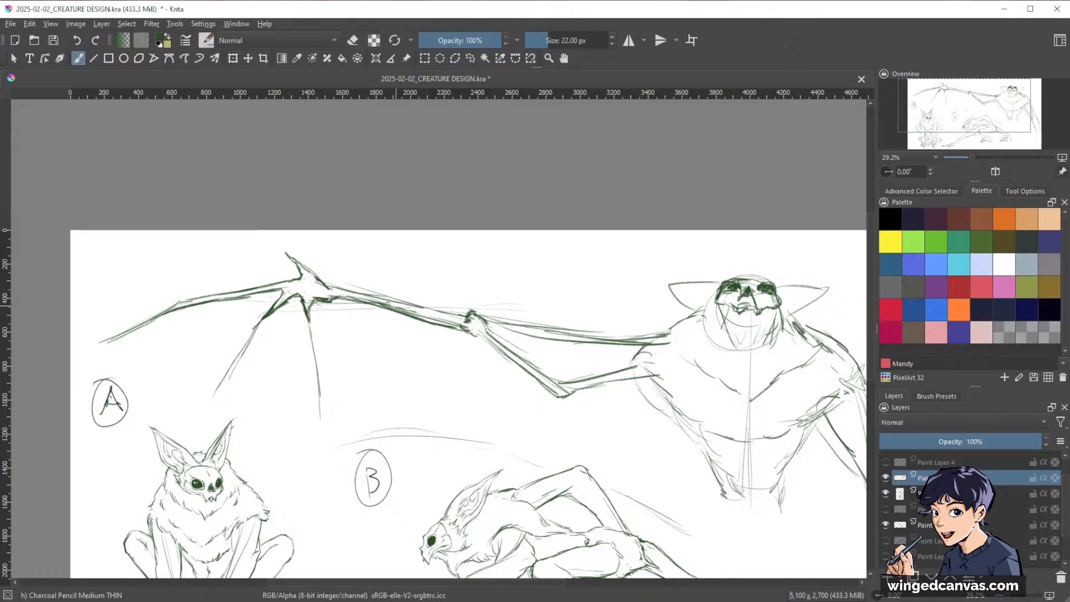
key(e)
mouse_move(369, 301)
mouse_down()
mouse_move(462, 327)
mouse_move(373, 302)
mouse_move(463, 313)
mouse_up()
key(e)
drag(540, 269, 489, 242)
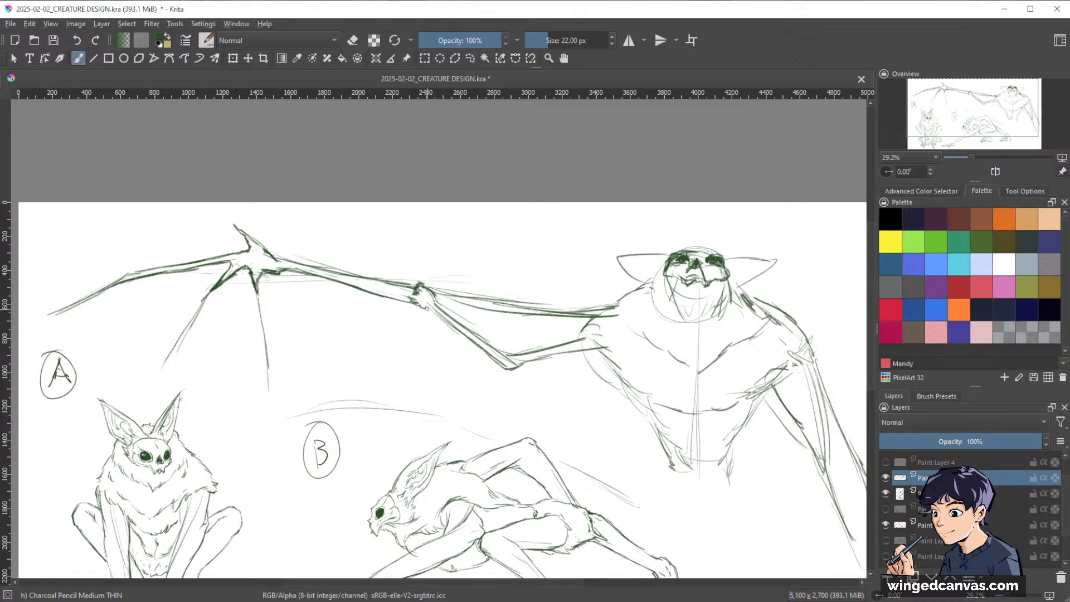
- Erase the knobby mid-arm joint and the sketch lines around it between the wing's wrist and elbow
drag(425, 306, 505, 365)
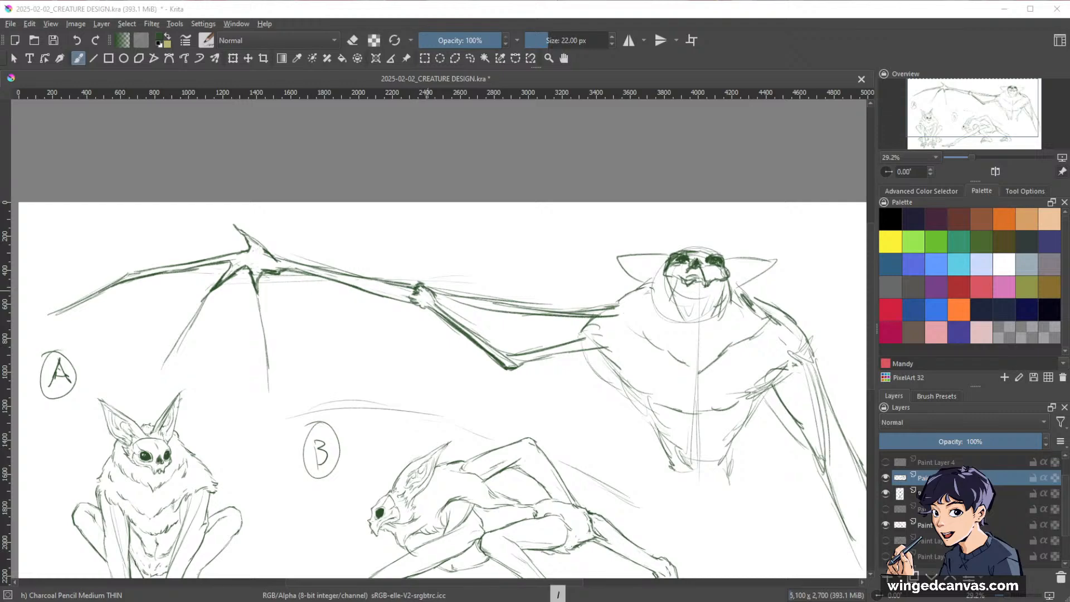
drag(411, 279, 465, 322)
key(e)
mouse_move(449, 252)
mouse_down()
mouse_move(404, 265)
mouse_move(480, 334)
mouse_move(370, 279)
mouse_move(372, 305)
mouse_up()
mouse_move(451, 330)
mouse_down()
mouse_move(499, 357)
mouse_move(445, 334)
mouse_up()
key(e)
- Redraw the wing forearm as two long, nearly straight contours running from the wrist to the elbow
mouse_move(298, 273)
mouse_down()
mouse_move(494, 361)
mouse_move(400, 313)
mouse_up()
drag(294, 265, 418, 319)
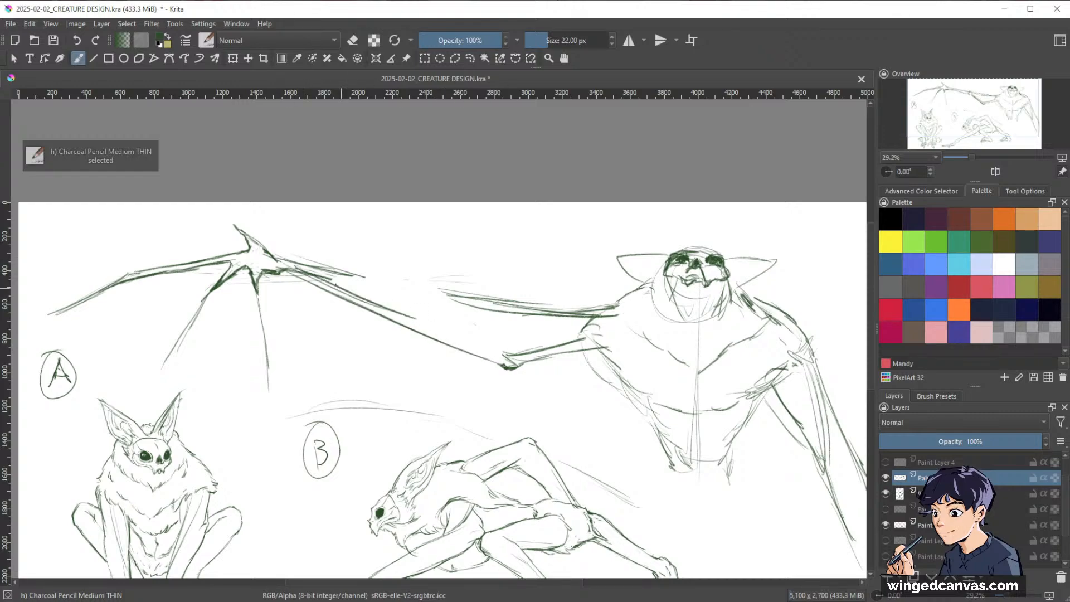
drag(340, 282, 448, 329)
drag(388, 299, 511, 357)
key(e)
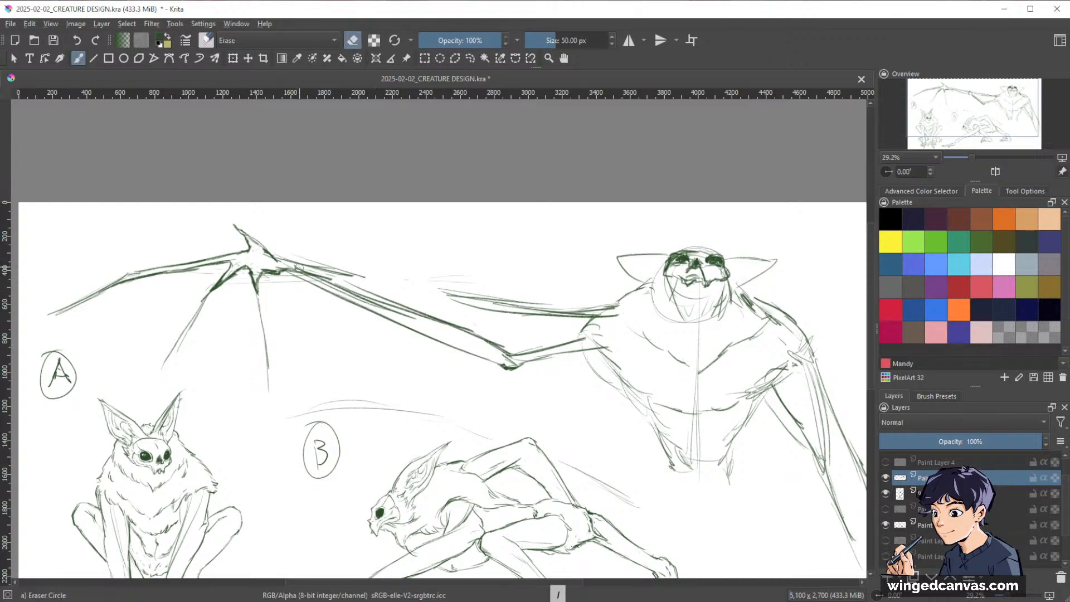
- Erase the forearm's upper contour and redraw it with a cleaner line from the wrist towards the elbow
drag(295, 265, 457, 329)
drag(374, 295, 428, 315)
key(e)
drag(294, 267, 440, 319)
drag(371, 294, 473, 330)
- Erase the elbow and the adjoining half of the forearm's lower contour using the Eraser Circle brush
key(slash)
mouse_move(516, 363)
mouse_down()
mouse_move(490, 342)
mouse_move(511, 352)
mouse_move(497, 355)
mouse_up()
drag(400, 322, 495, 362)
drag(405, 327, 436, 338)
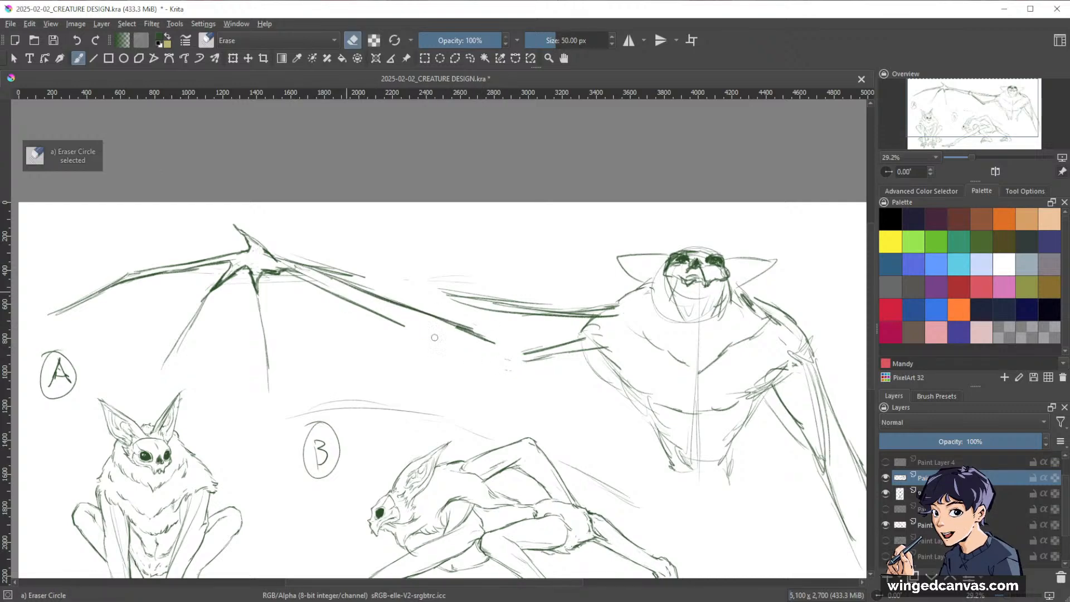
- Redraw the forearm's lower contour, a knobby elbow and a thicker upper arm reaching the shoulder with the charcoal pencil
key(slash)
drag(295, 271, 402, 325)
drag(353, 304, 462, 357)
drag(398, 330, 483, 366)
mouse_move(400, 325)
mouse_down()
mouse_move(496, 379)
mouse_move(605, 350)
mouse_up()
drag(496, 350, 589, 332)
mouse_move(551, 339)
mouse_down()
mouse_move(586, 332)
mouse_move(523, 353)
mouse_move(601, 344)
mouse_up()
key(slash)
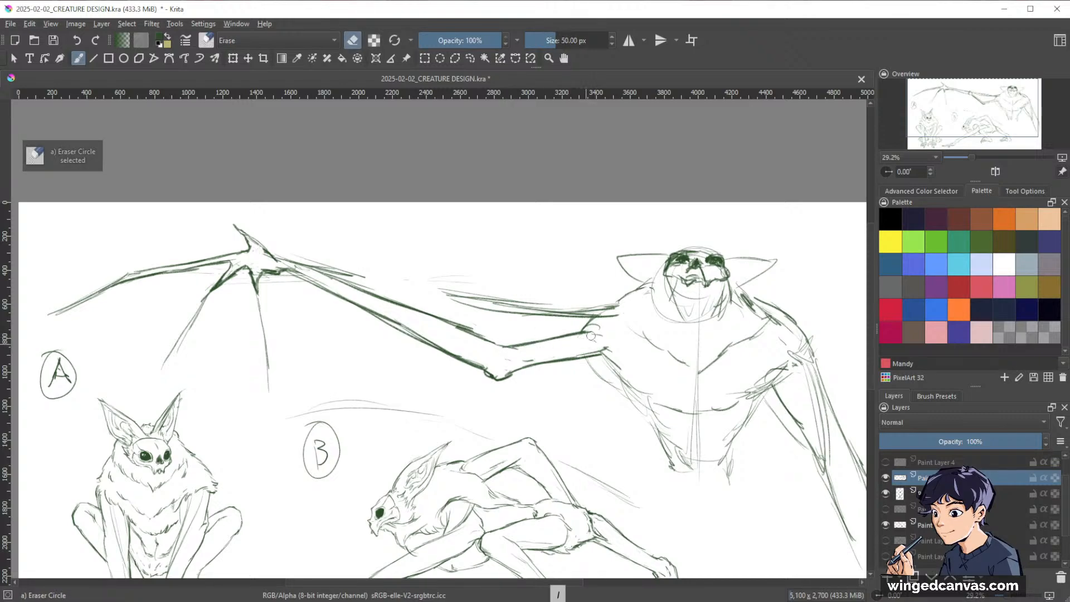
- Rotate the canvas about 89° and draw the membrane's leading edge from the wing's wrist to the shoulder
key(slash)
drag(777, 361, 548, 339)
drag(587, 265, 589, 254)
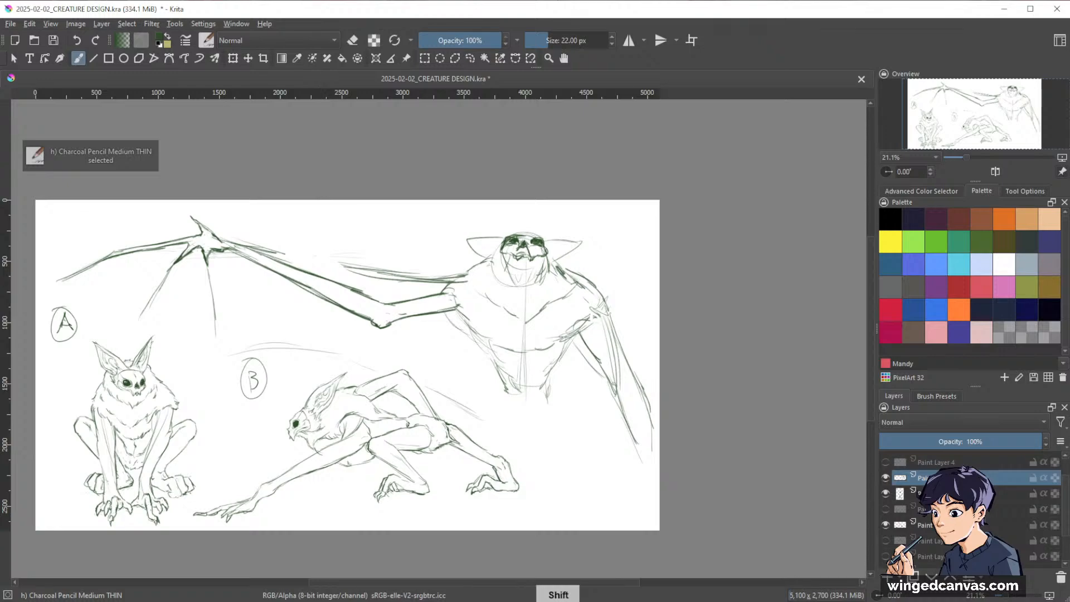
drag(434, 217, 618, 306)
drag(635, 292, 612, 424)
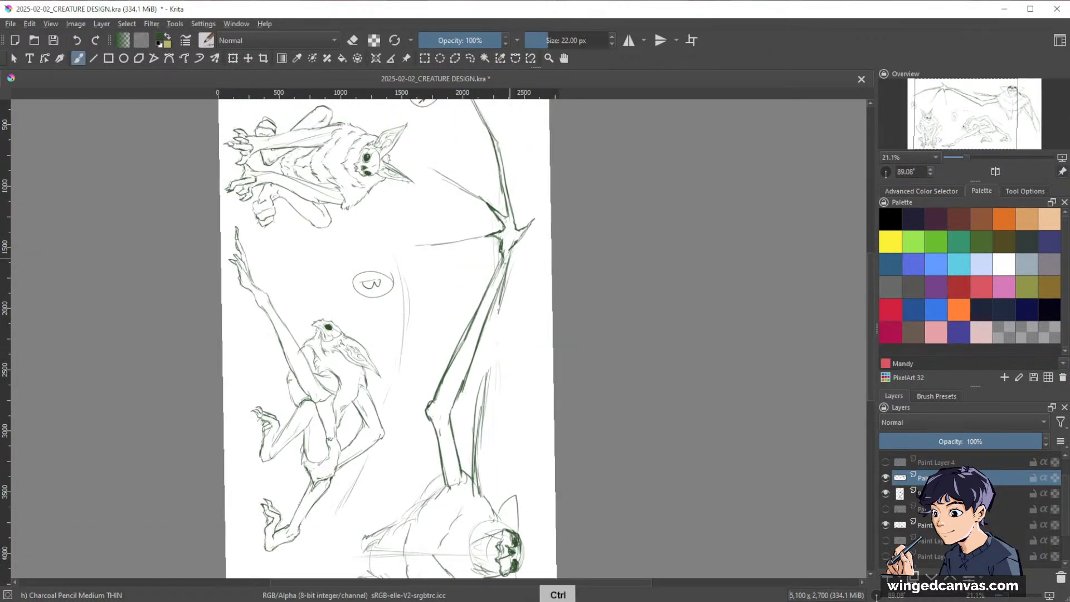
drag(499, 312, 492, 348)
drag(509, 266, 486, 395)
drag(500, 314, 479, 444)
drag(492, 353, 475, 473)
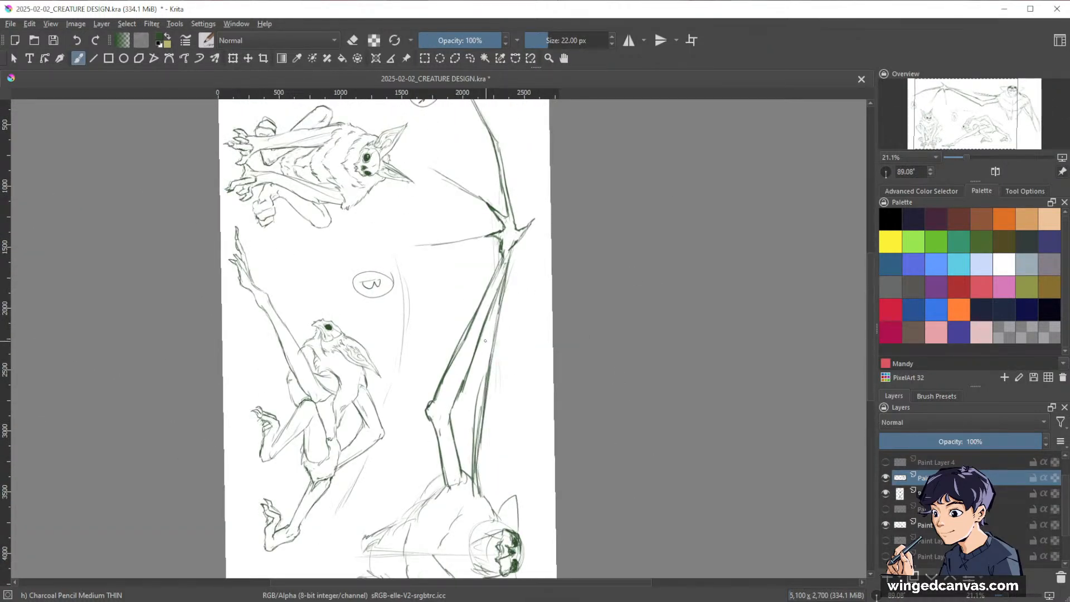
- Erase the doubled strokes along the membrane's leading edge and return the canvas to its upright rotation
key(e)
drag(484, 340, 472, 477)
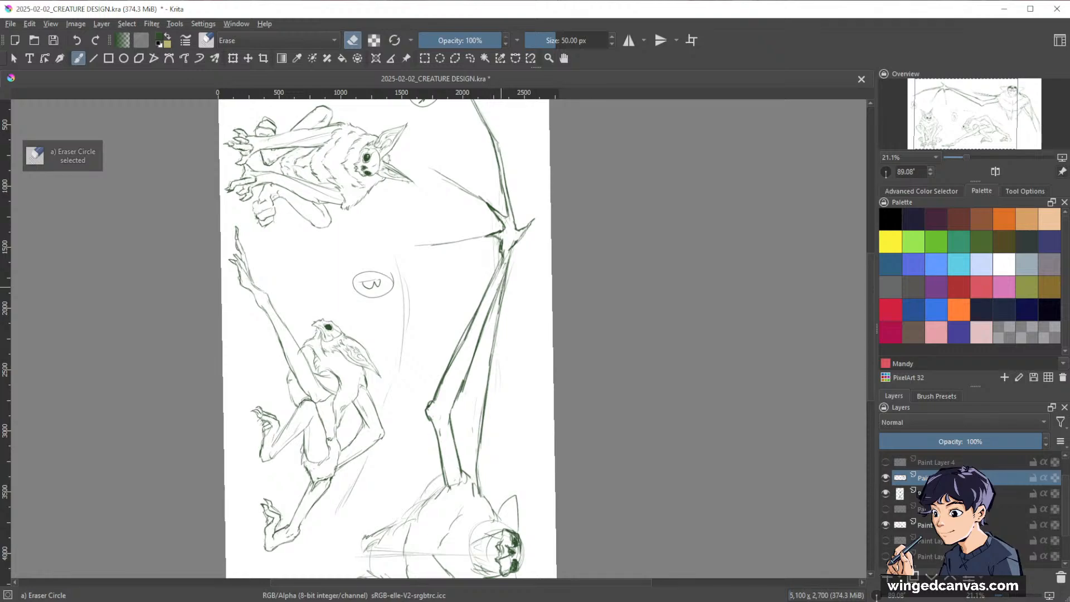
drag(501, 291, 481, 449)
key(e)
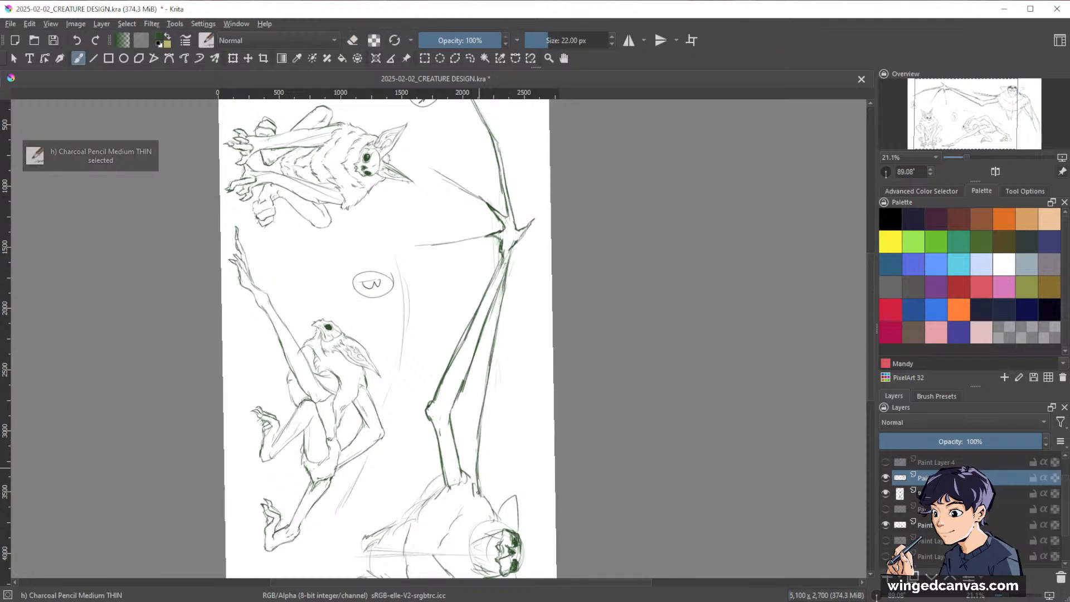
key(ctrl)
key(space)
drag(585, 467, 575, 198)
drag(775, 370, 748, 365)
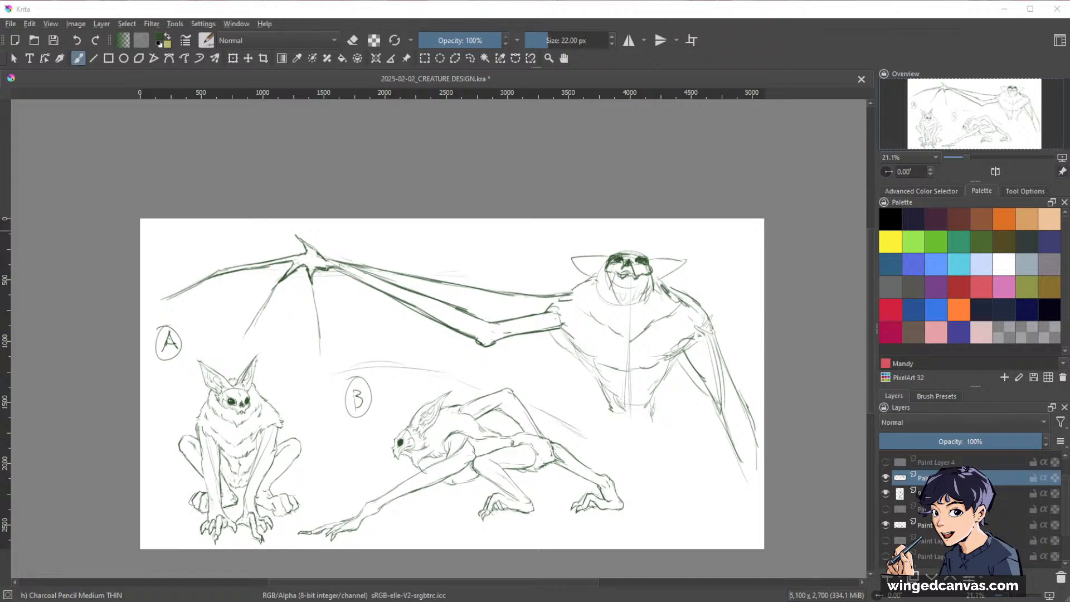
- Switch to the browser, examine several vampire bat photos for wing and limb anatomy, and return to the Krita drawing
drag(2, 105, 592, 79)
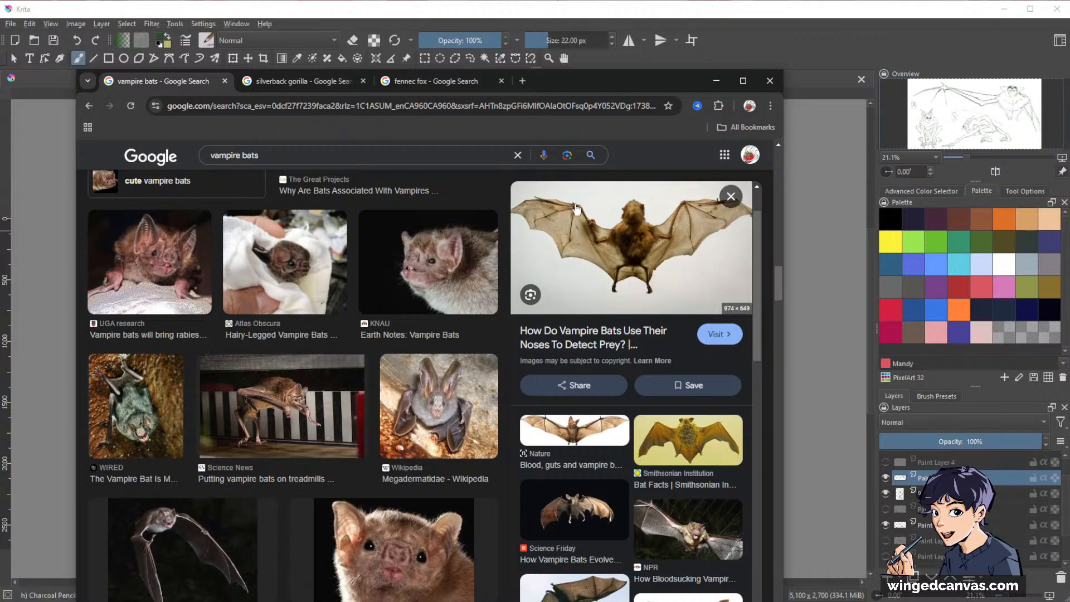
click(590, 438)
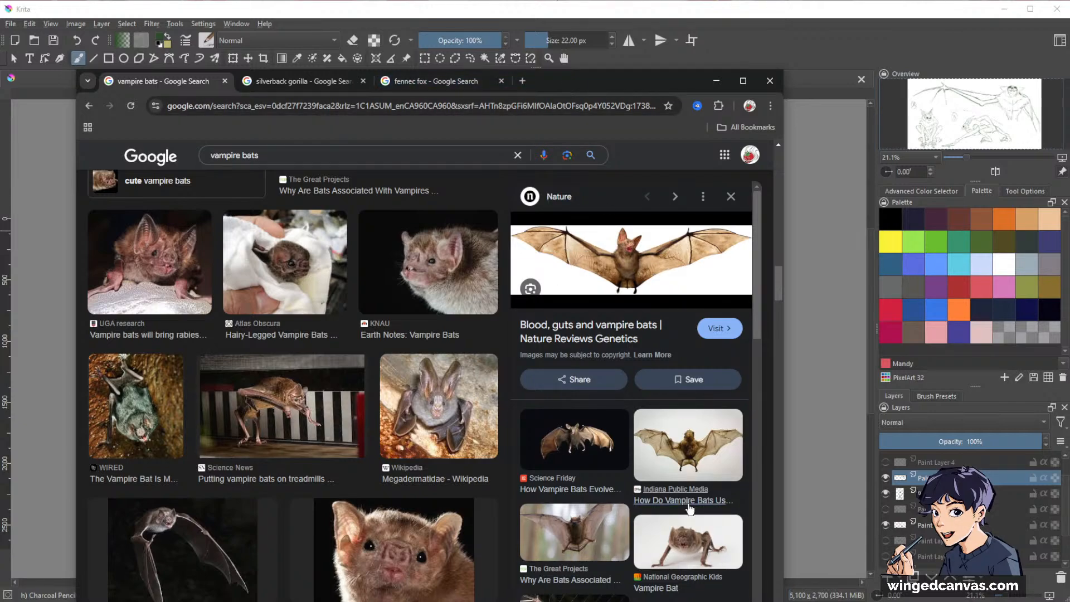
click(688, 541)
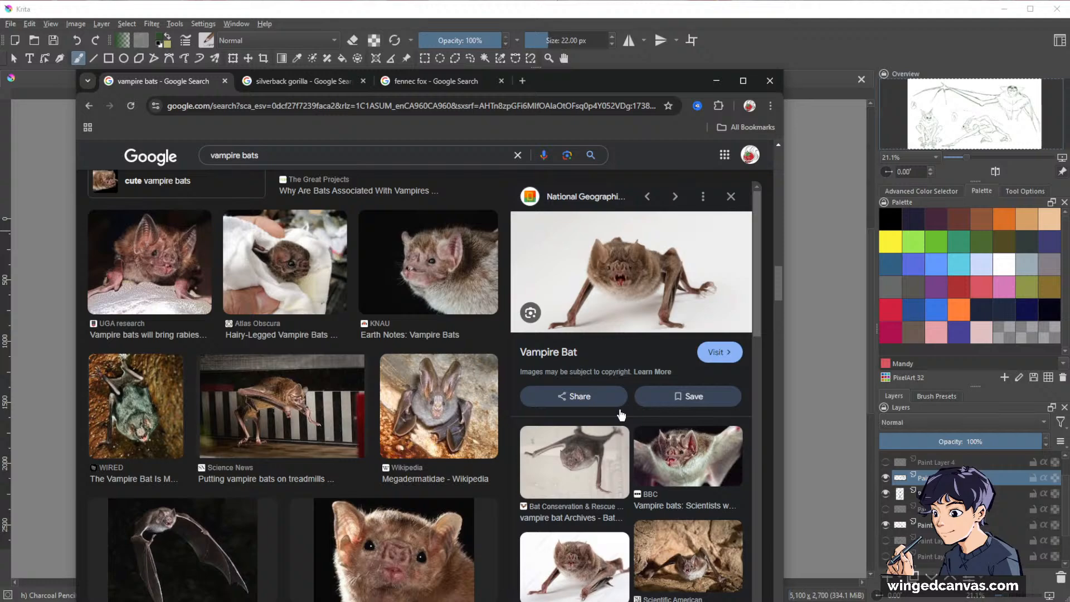
click(585, 473)
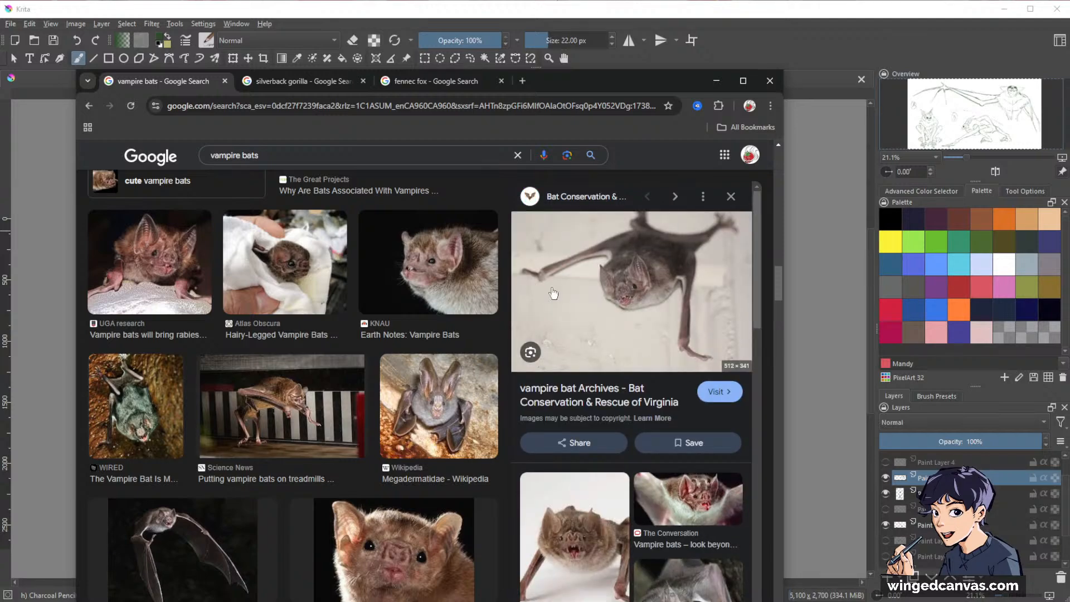
scroll(639, 403, down, 3)
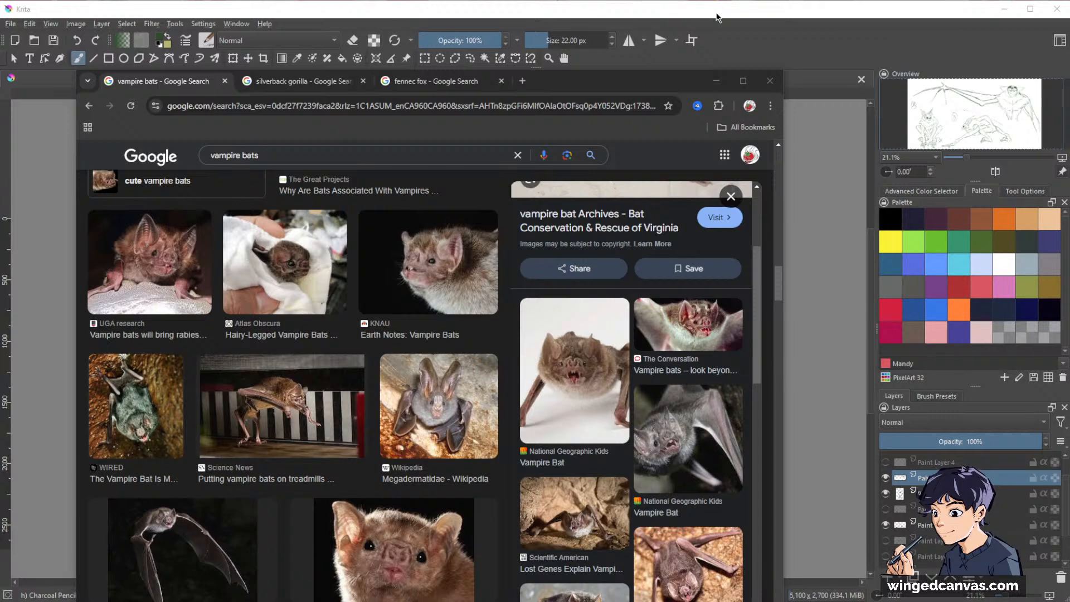
drag(607, 85, 0, 78)
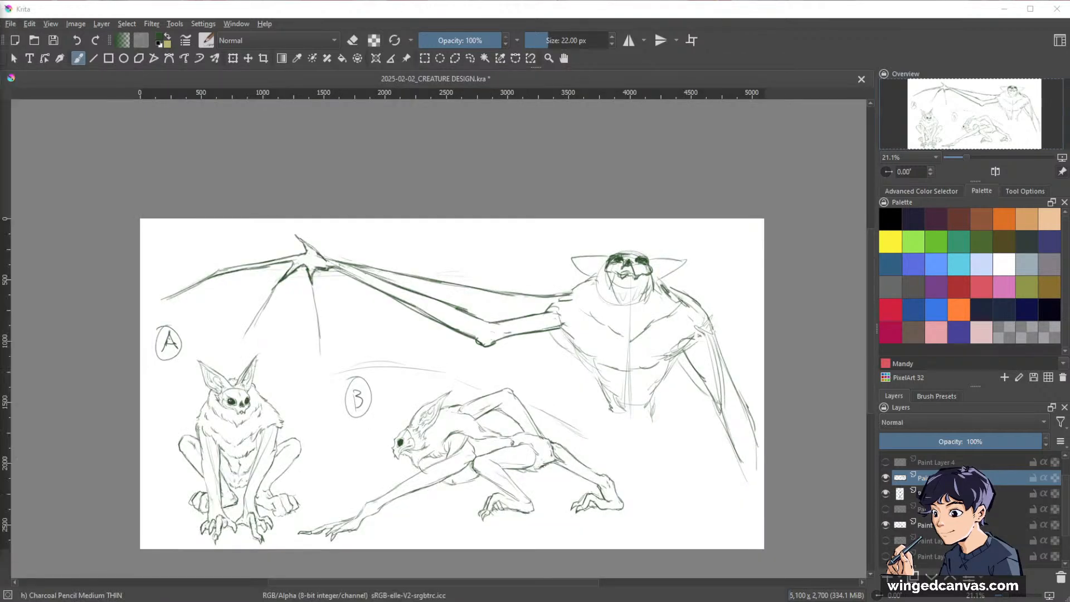
click(879, 29)
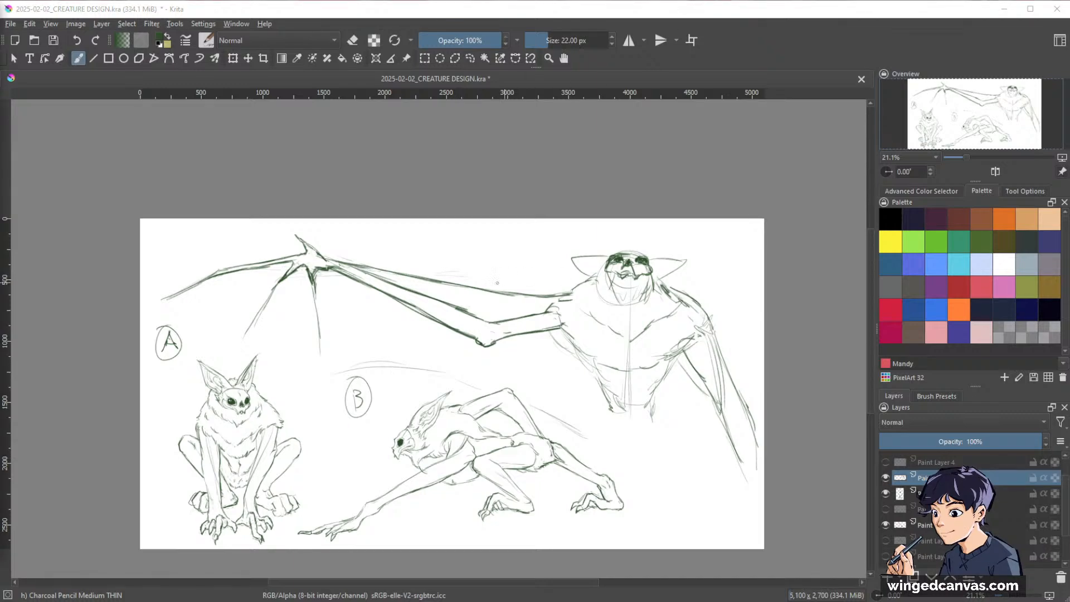
drag(537, 294, 568, 289)
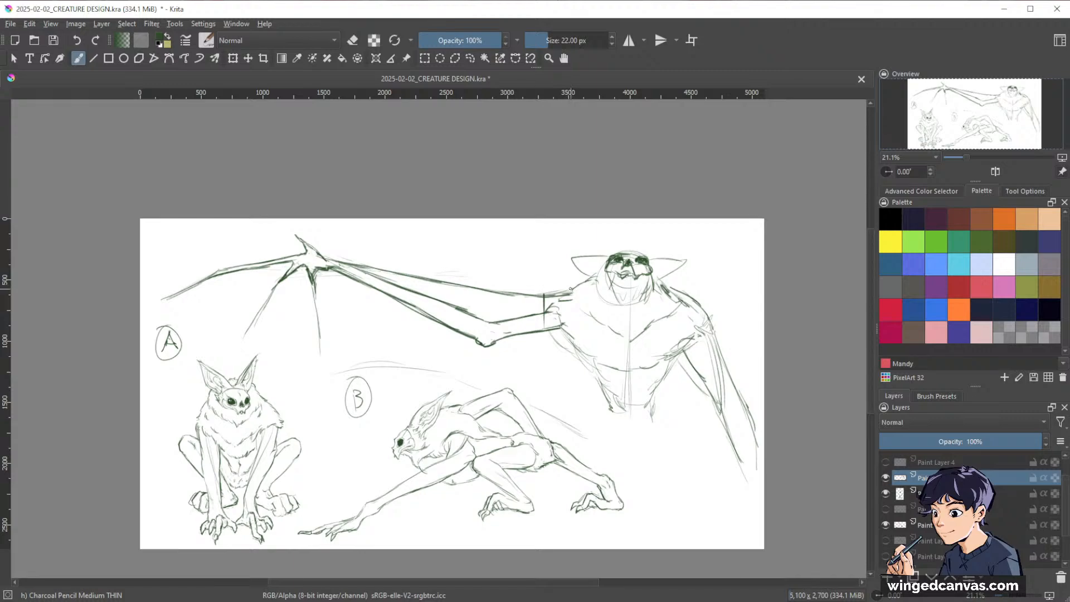
key(ctrl+z)
key(ctrl+z)
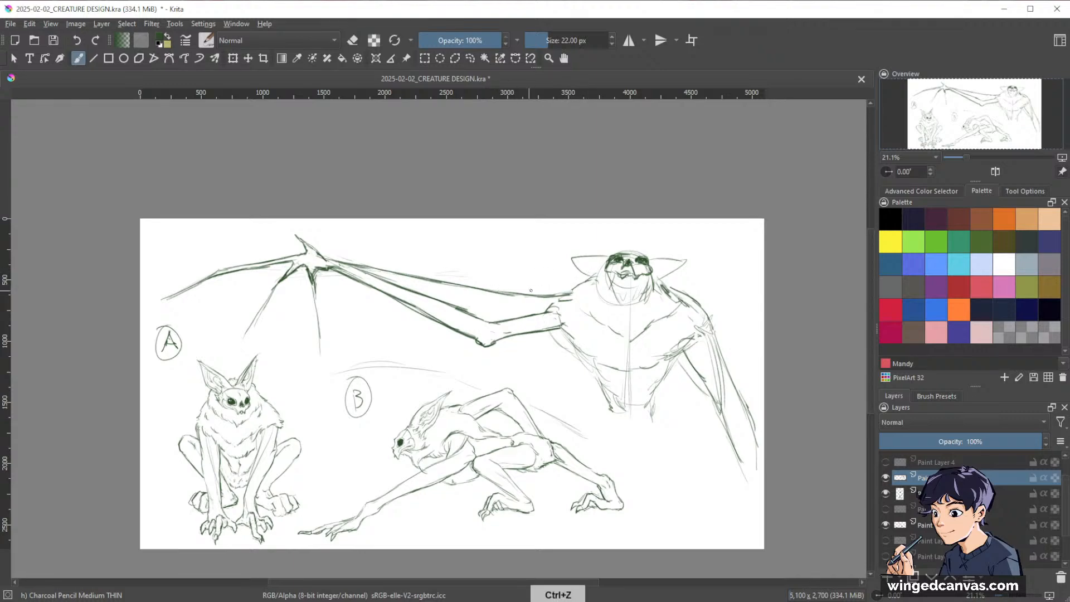
- Erase the membrane's leading edge from the shoulder back towards the wrist, leaving only its start by the hand
key(e)
drag(560, 293, 468, 287)
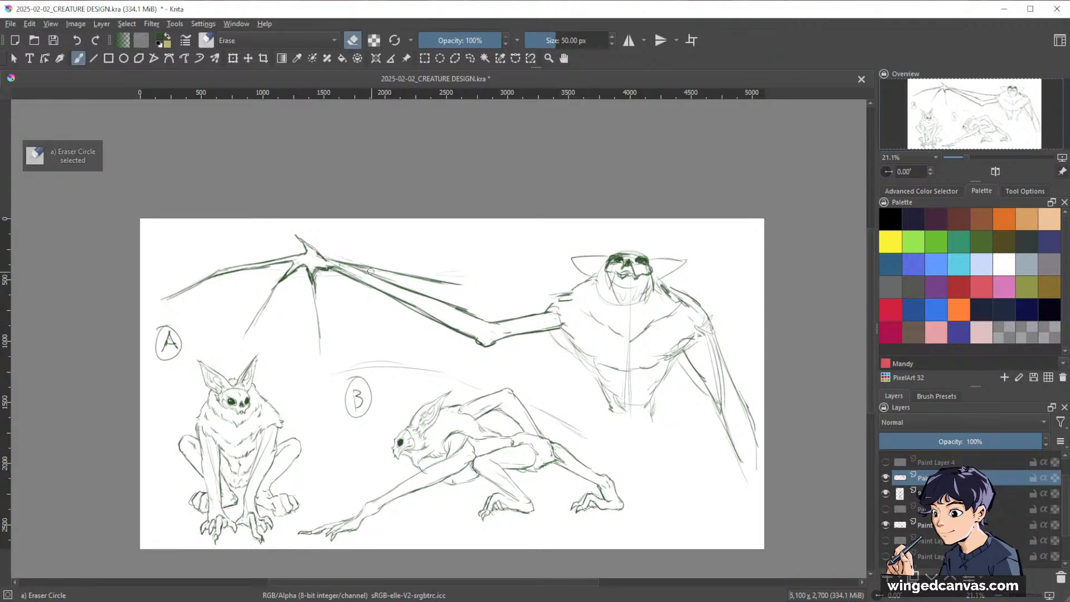
drag(371, 272, 467, 278)
key(slash)
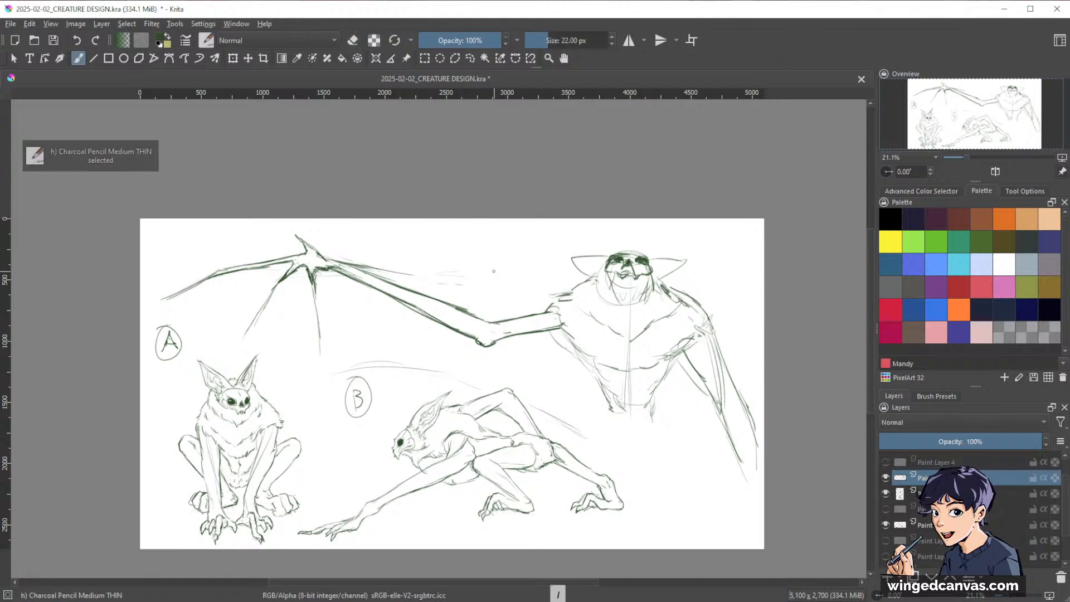
- Draw a higher, gently sagging leading edge from the wrist to the base of the neck and erase the extra guideline
drag(390, 271, 581, 276)
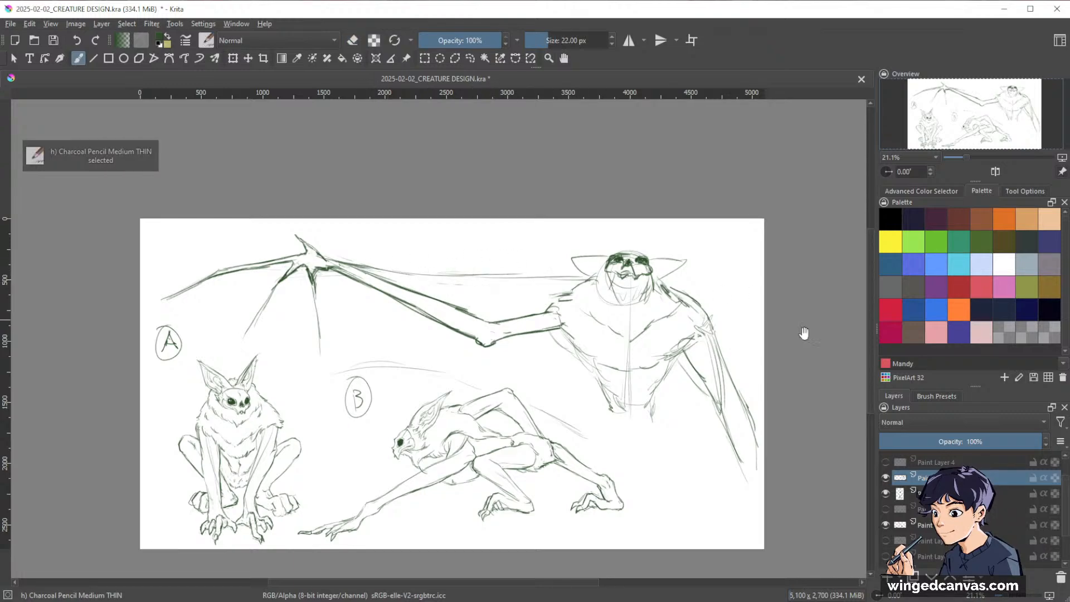
drag(802, 332, 779, 313)
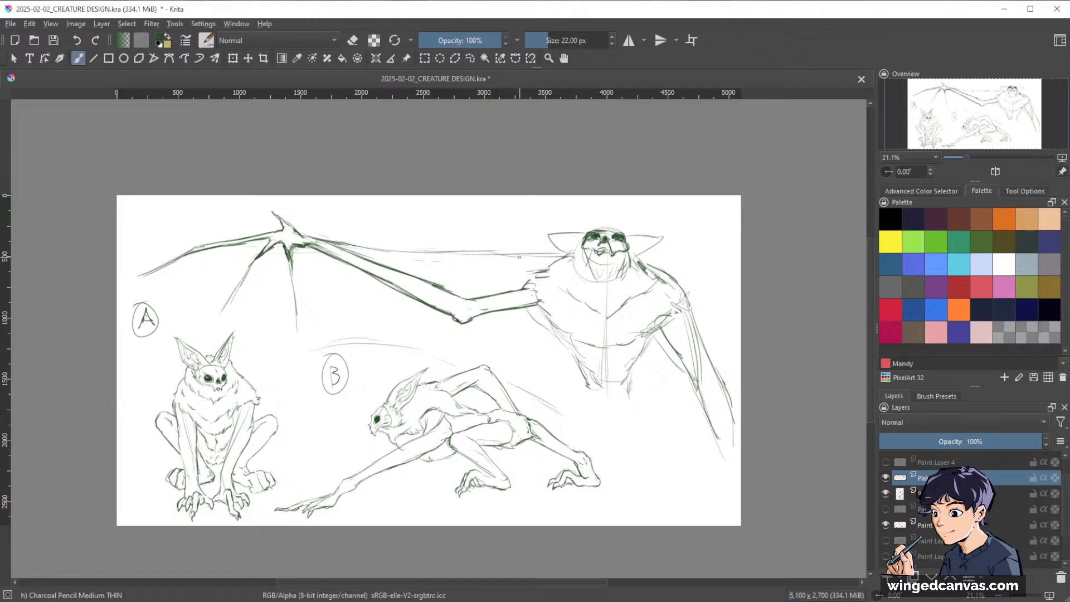
drag(342, 242, 551, 260)
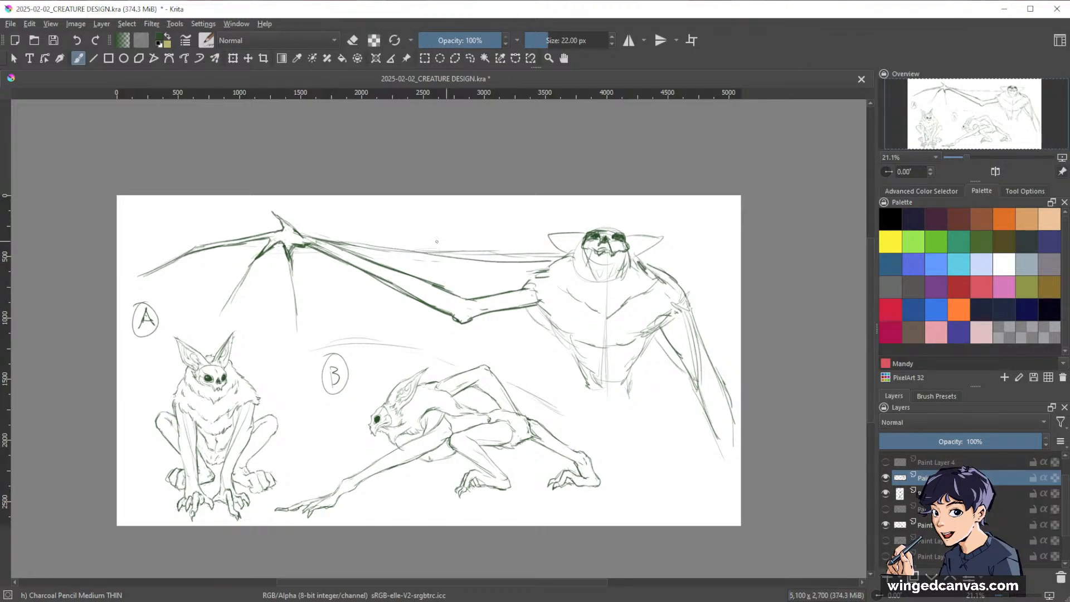
key(slash)
mouse_move(463, 250)
mouse_down()
mouse_move(440, 247)
mouse_move(524, 253)
mouse_up()
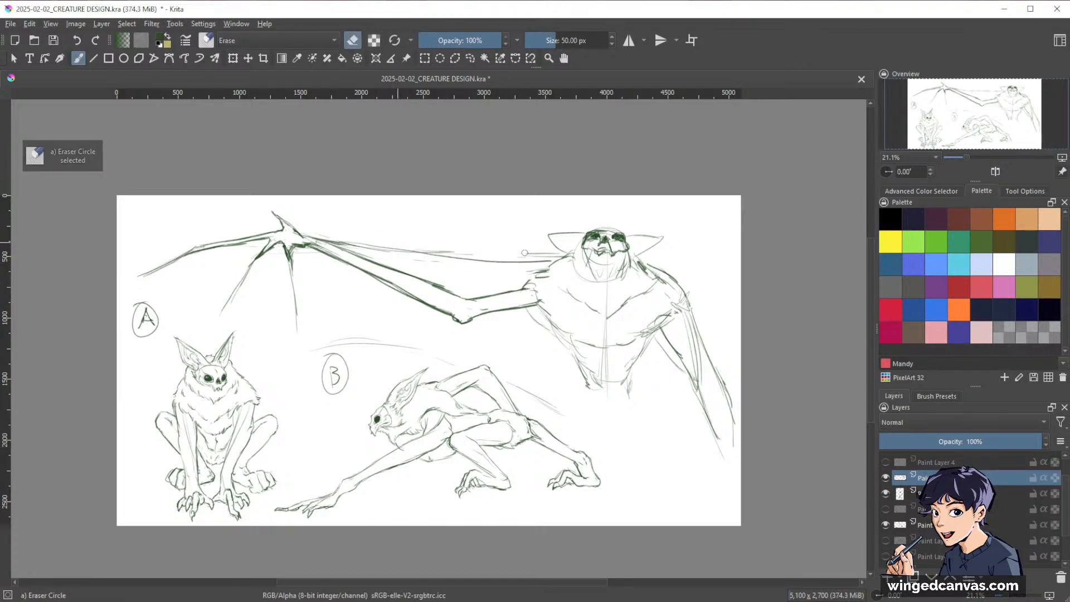
key(slash)
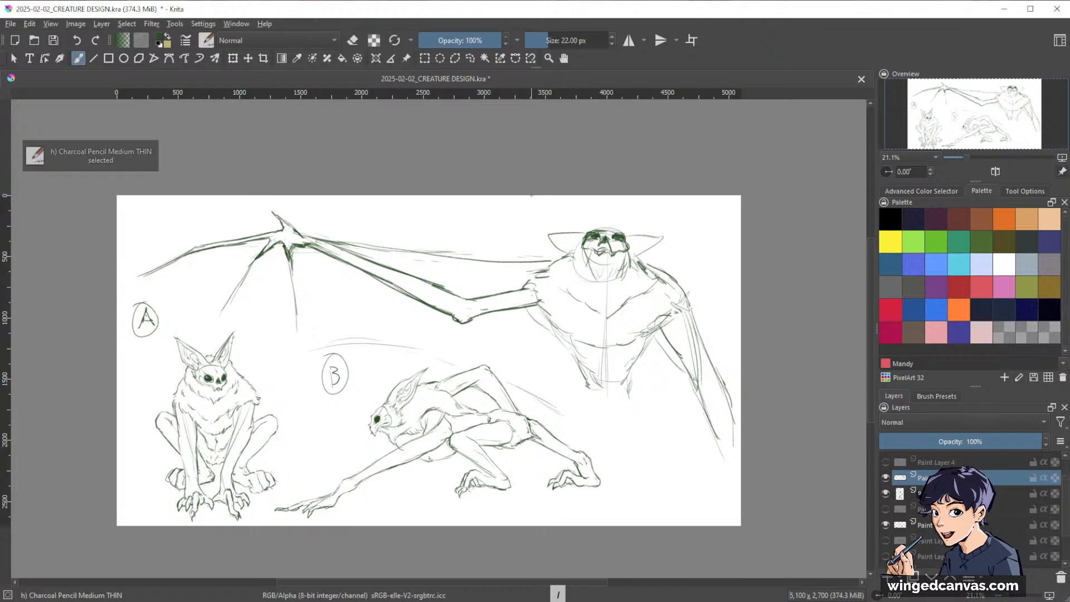
- Fade the third pose's sketch layer to a low opacity and add a new paint layer above it for lining
ctrl+drag(681, 246, 732, 184)
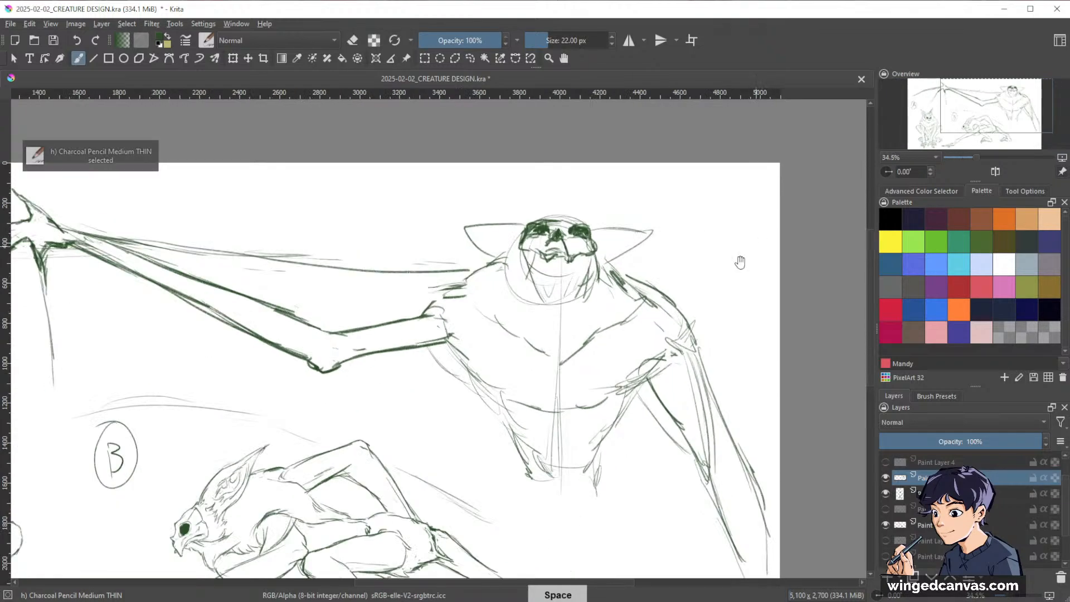
drag(740, 262, 777, 372)
drag(745, 263, 737, 190)
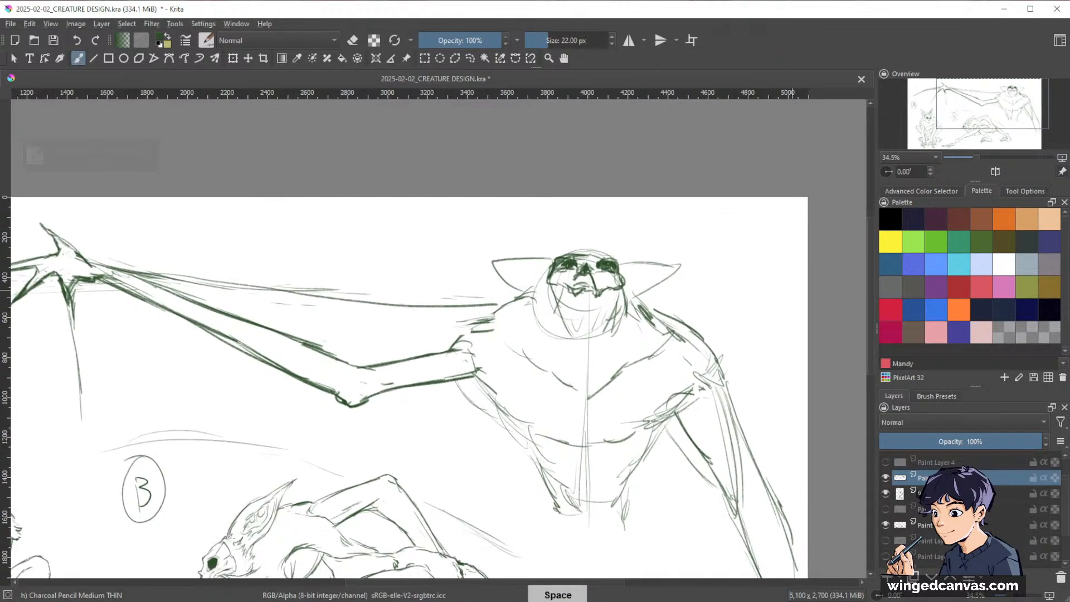
click(906, 442)
click(887, 578)
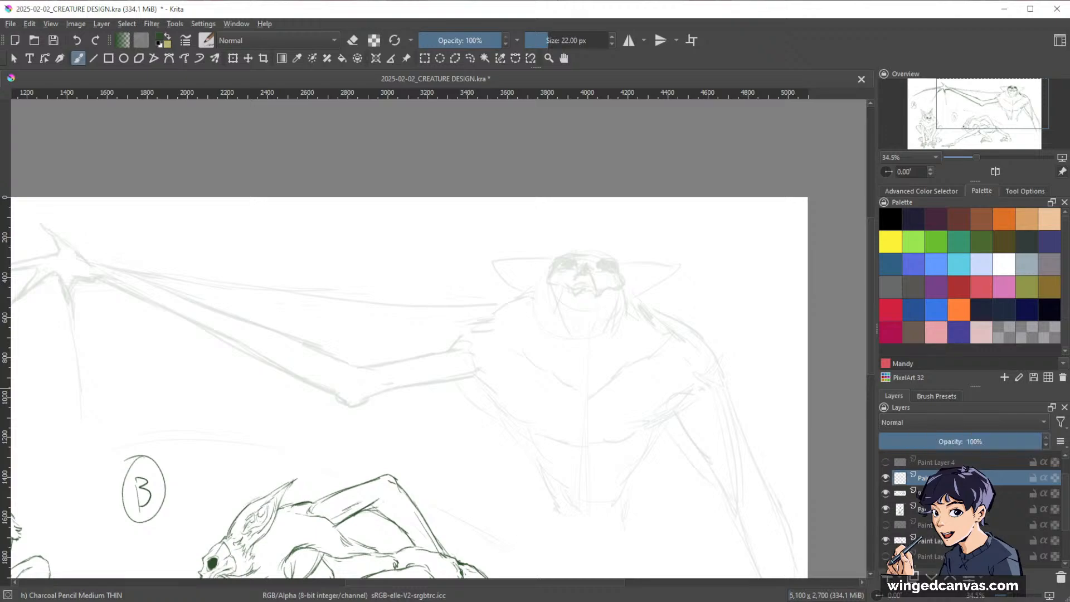
mouse_move(589, 231)
mouse_down()
mouse_move(723, 137)
mouse_move(623, 269)
mouse_move(553, 295)
mouse_up()
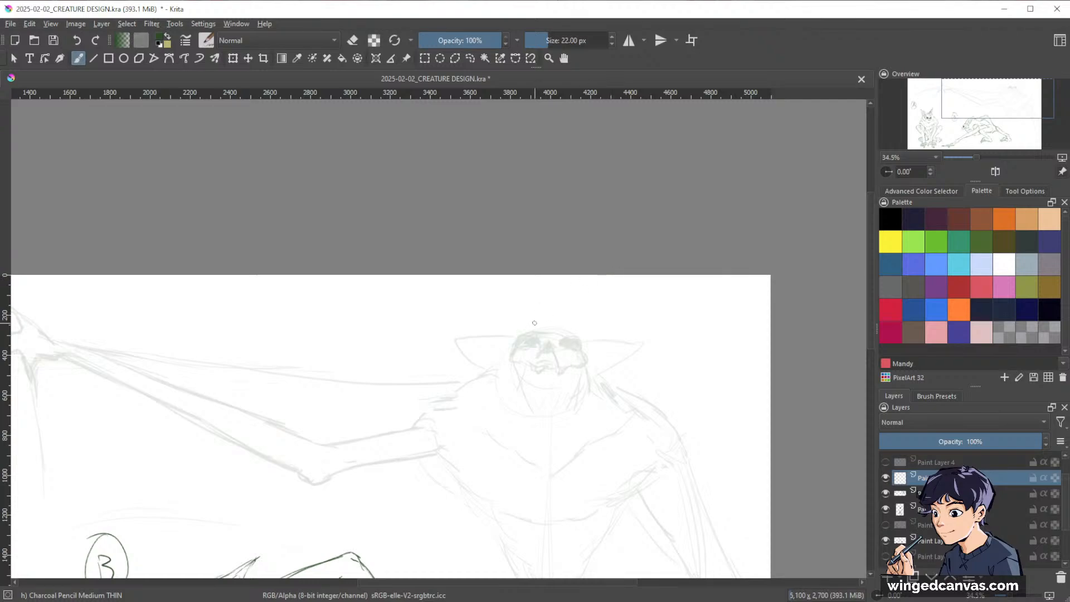
- Turn on horizontal mirroring, align its axis with the third pose's face, and line the skull outline, eye sockets and upper jaw
drag(530, 332, 551, 329)
click(629, 40)
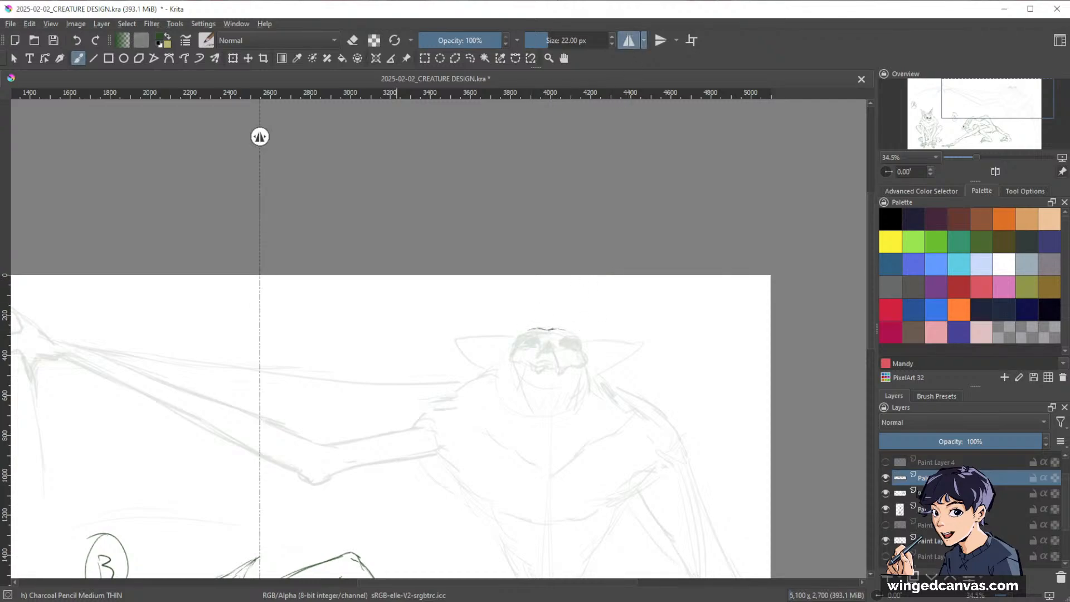
drag(259, 137, 549, 171)
mouse_move(552, 327)
mouse_down()
mouse_move(524, 329)
mouse_move(515, 358)
mouse_move(543, 355)
mouse_move(515, 358)
mouse_move(531, 358)
mouse_move(514, 352)
mouse_move(525, 353)
mouse_move(515, 338)
mouse_move(507, 363)
mouse_up()
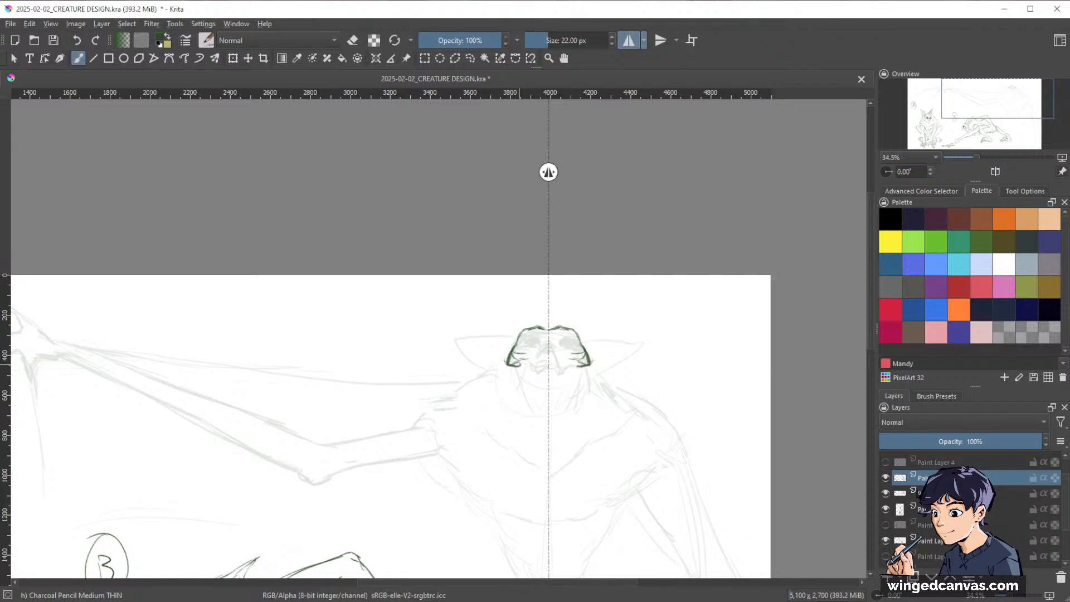
drag(523, 359, 534, 368)
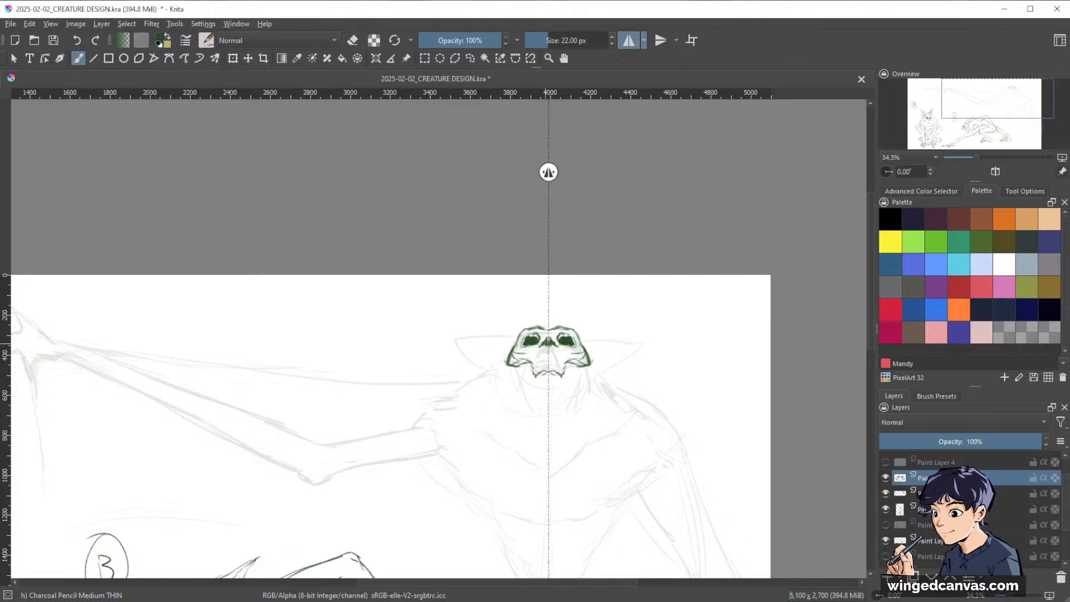
- Detail the skull's nose, cheeks and fangs symmetrically, and erase the excess lines below the upper jaw
key(e)
key(e)
drag(555, 334, 660, 262)
drag(755, 238, 698, 295)
right_click(622, 317)
key(space)
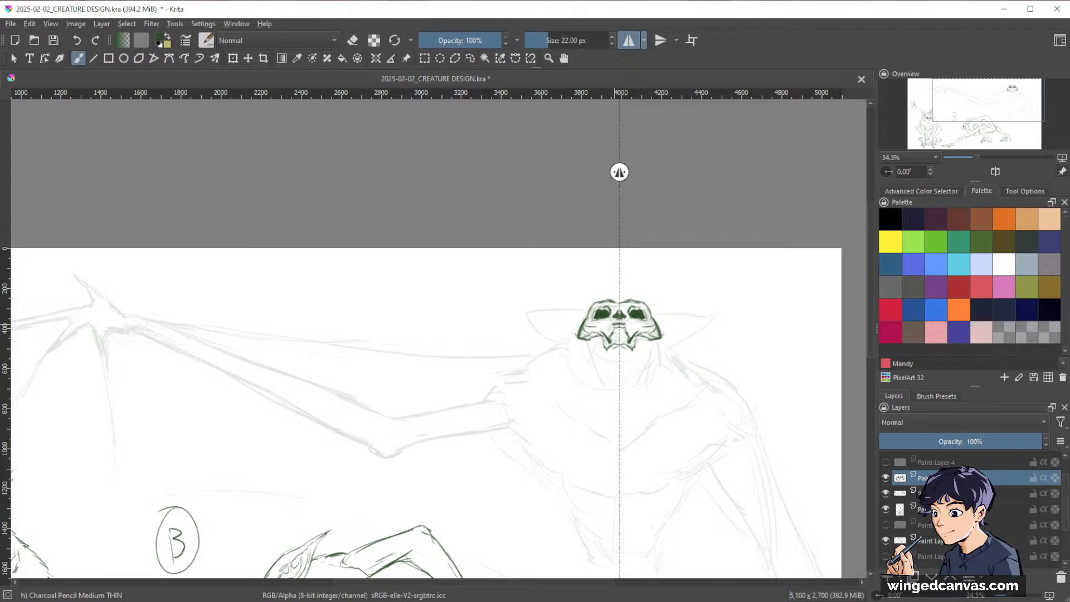
key(e)
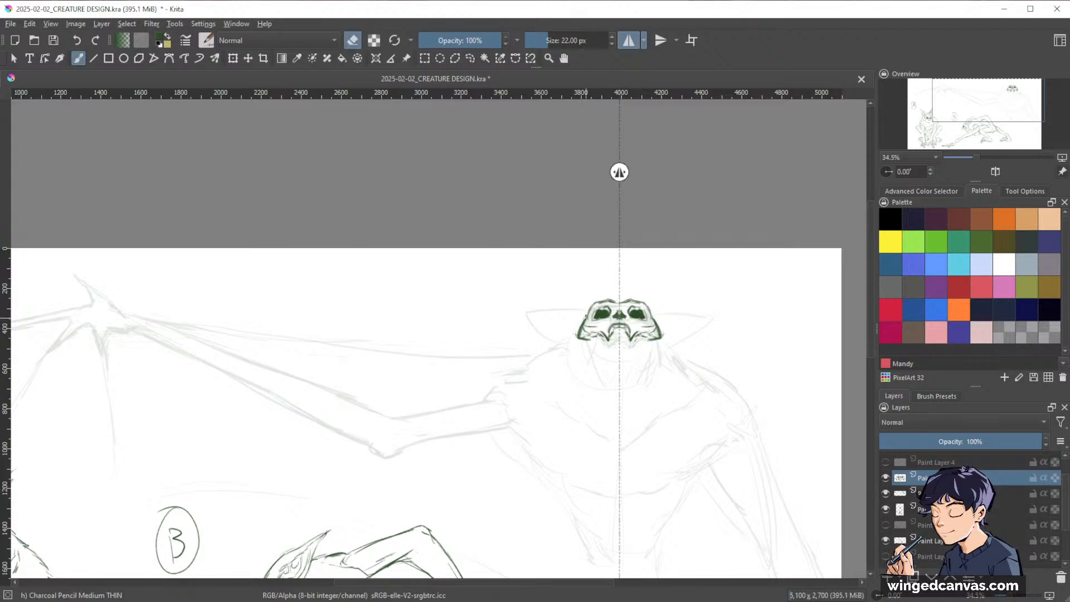
mouse_move(586, 317)
mouse_down()
mouse_move(582, 334)
mouse_move(669, 229)
mouse_up()
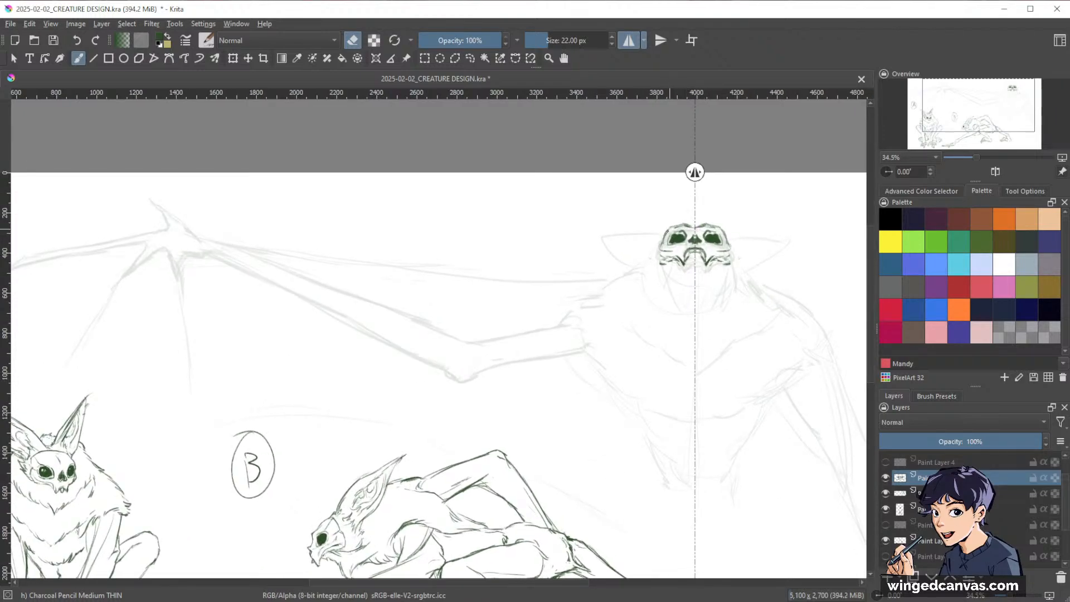
- Redraw the skull's cheekbones and outer jaw edges with darker mirrored lines and clean them up with the eraser
key(e)
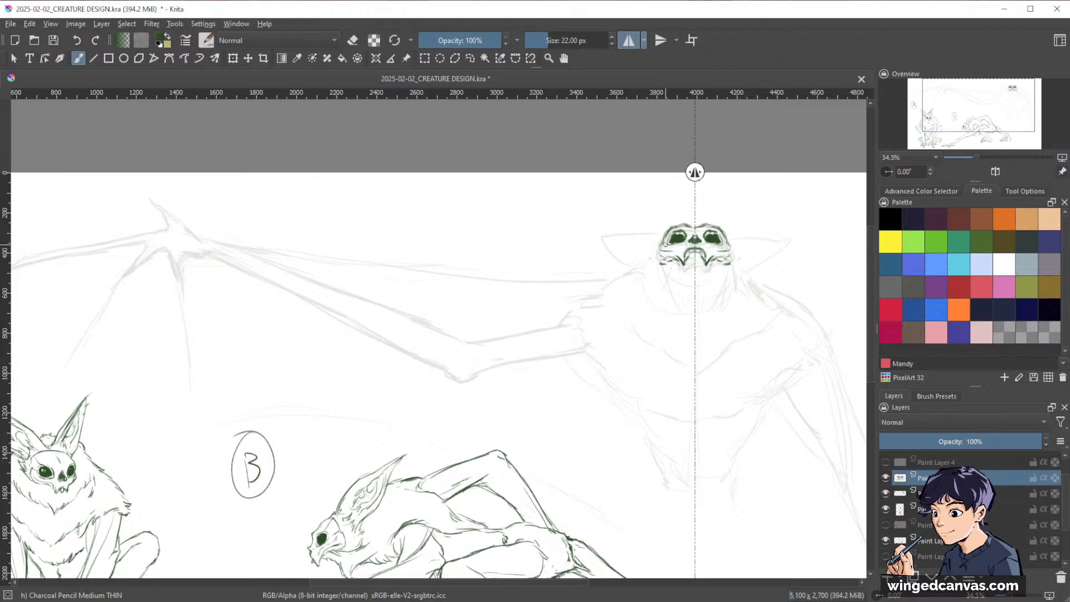
mouse_move(662, 244)
mouse_down()
mouse_move(734, 246)
mouse_move(675, 260)
mouse_up()
key(e)
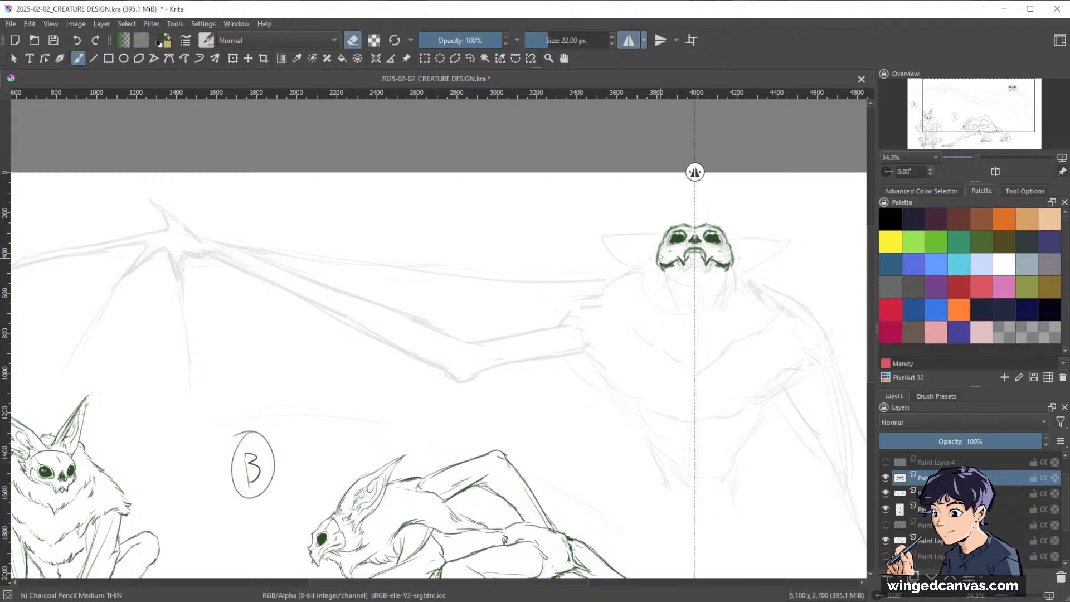
key(e)
key(space)
drag(774, 316, 758, 311)
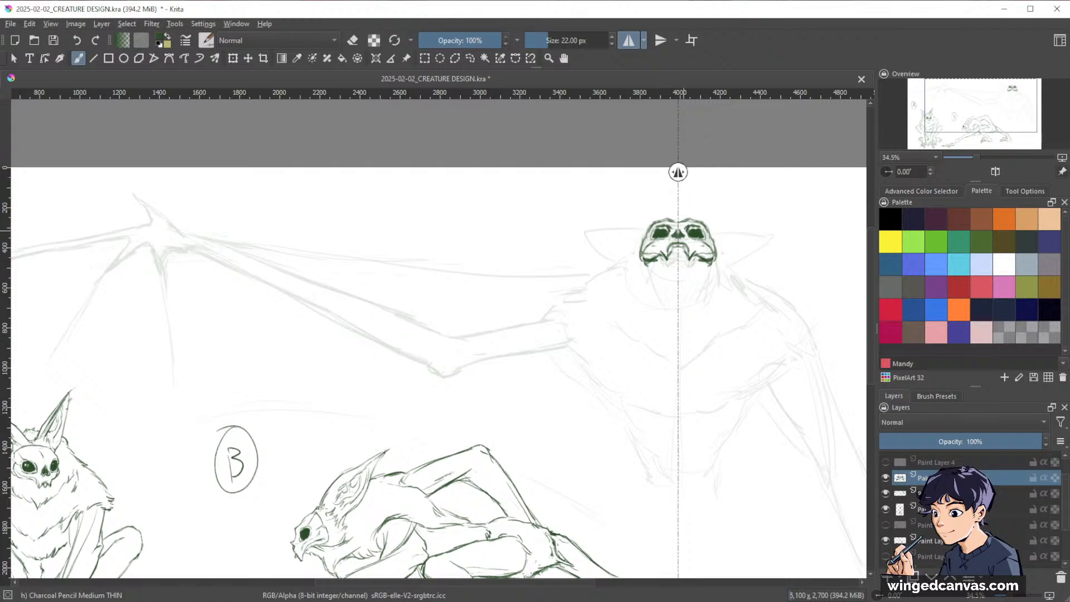
- Line the shaggy fur beneath the jaw on both sides, tapering to a V-shaped point on the chest with inner throat lines
key(space)
drag(813, 240, 789, 212)
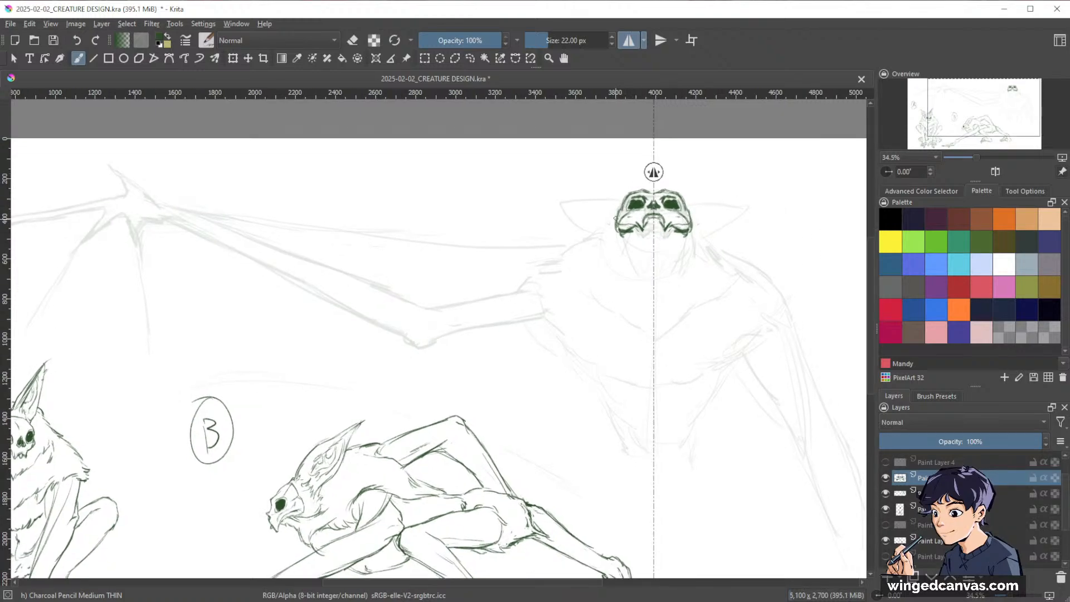
drag(613, 222, 599, 254)
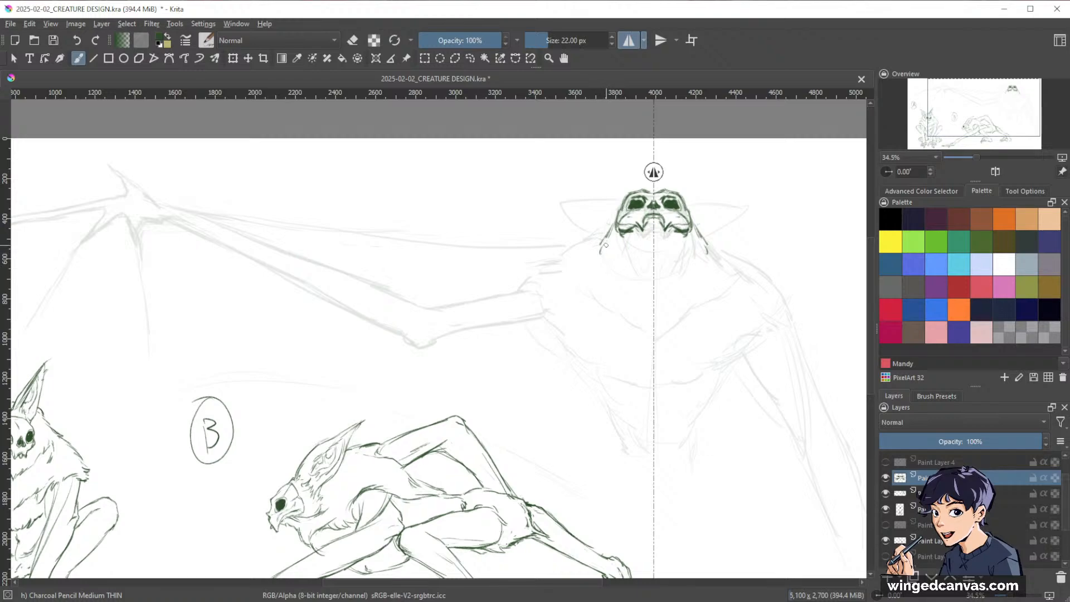
mouse_move(606, 245)
mouse_down()
mouse_move(615, 278)
mouse_move(668, 229)
mouse_move(685, 228)
mouse_move(698, 246)
mouse_up()
key(space)
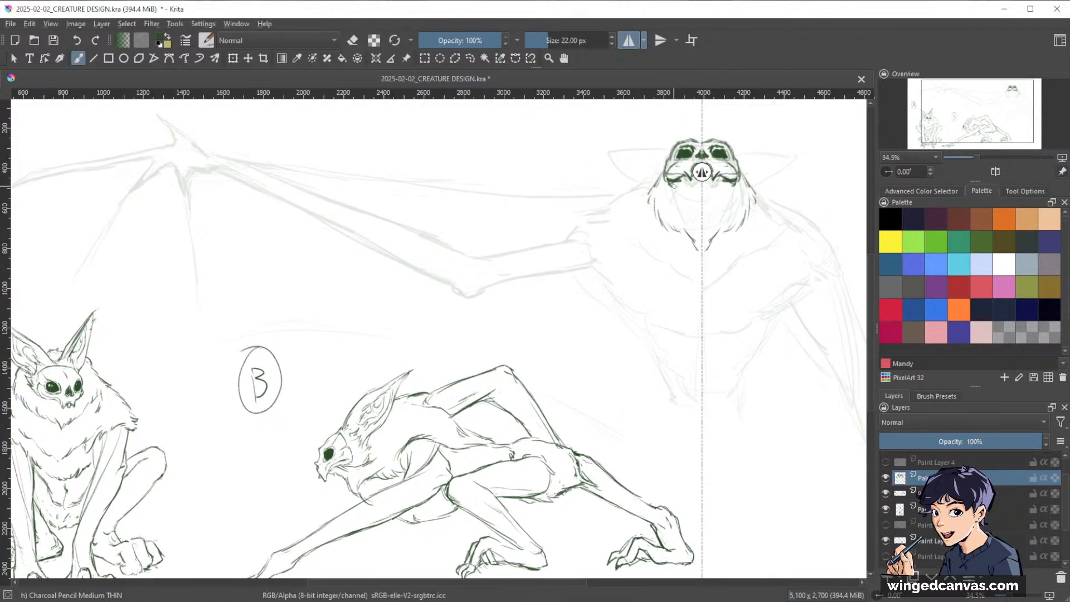
drag(673, 186, 689, 214)
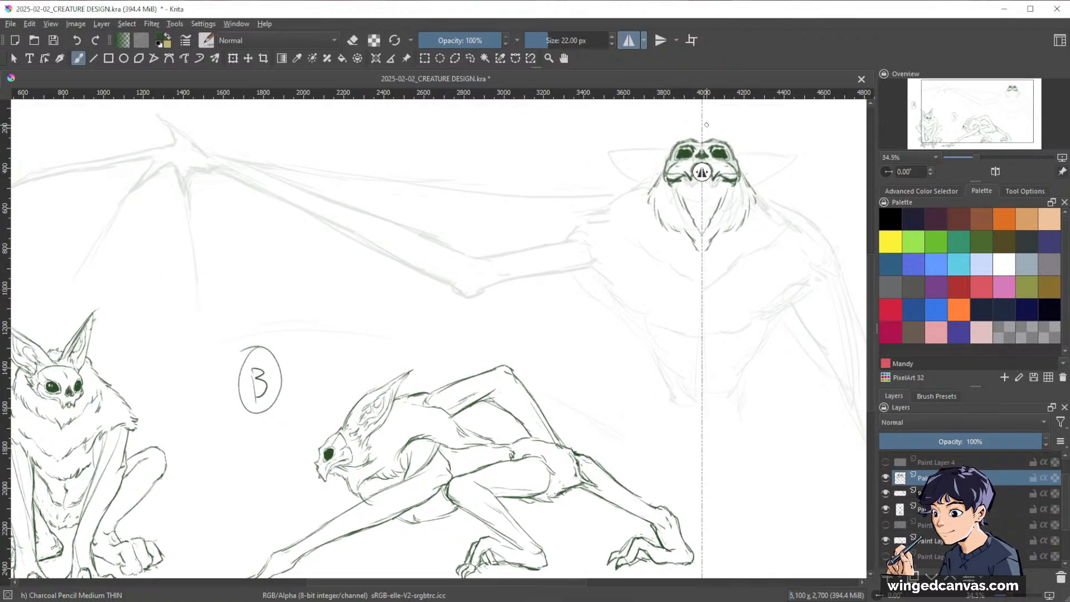
- Add dark, jagged fur tufts on both cheeks beside the skull, below where the ears attach
key(space)
drag(737, 310, 756, 393)
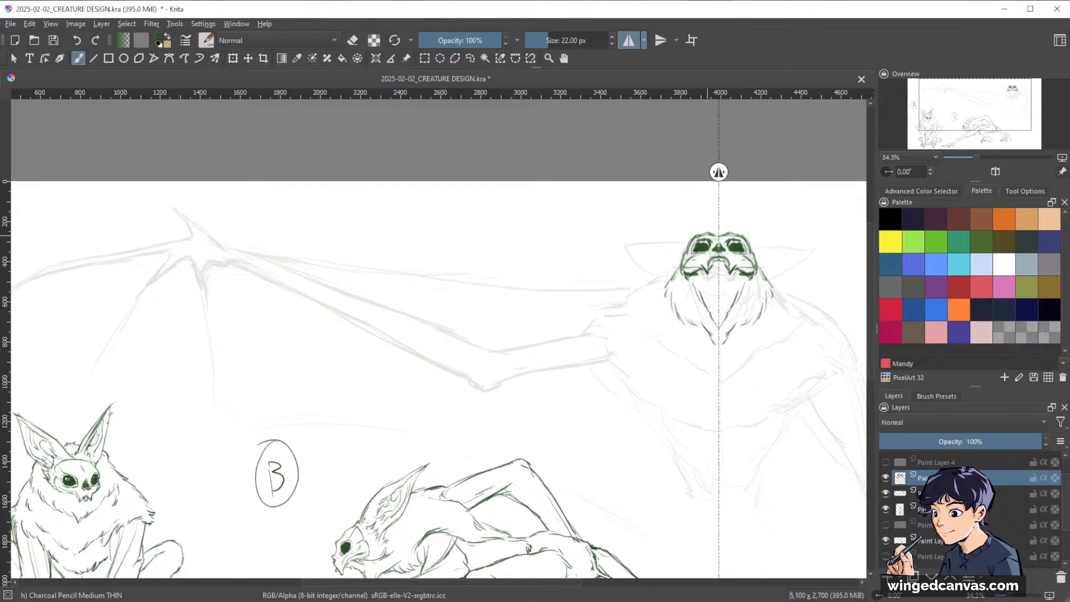
mouse_move(682, 250)
mouse_down()
mouse_move(665, 283)
mouse_move(656, 273)
mouse_up()
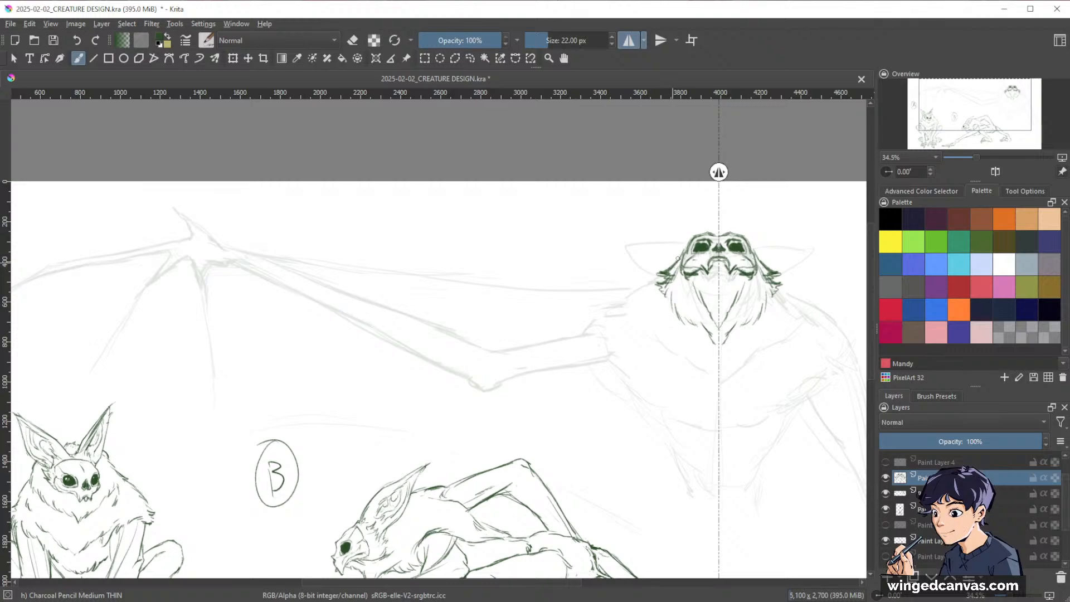
- Line the long, pointed outlines of both ears, spreading outward and slightly upward from the skull
drag(586, 220, 649, 273)
drag(586, 219, 681, 248)
drag(634, 223, 669, 242)
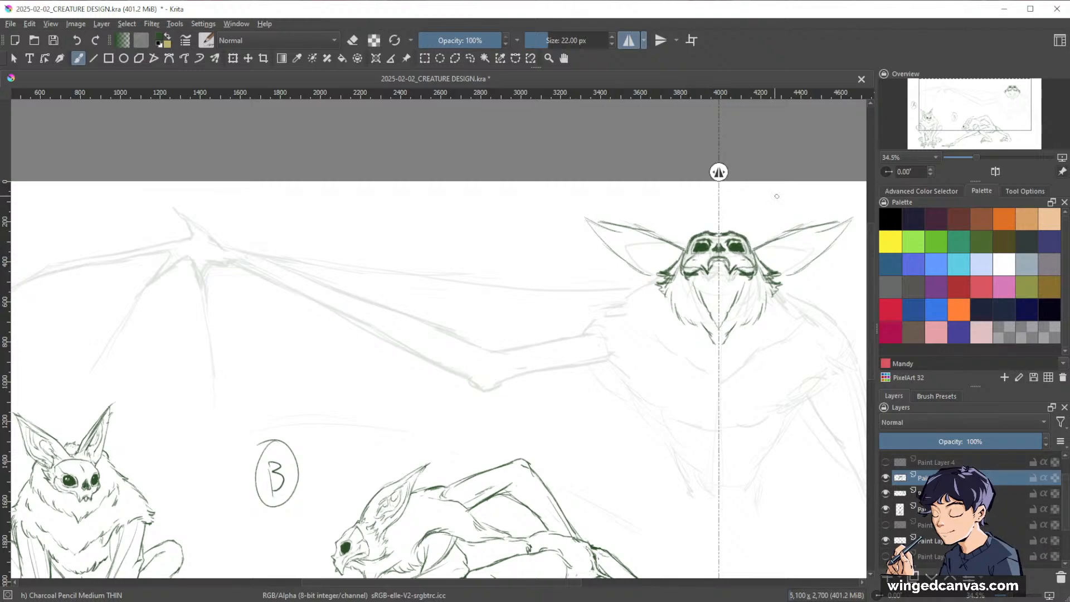
key(e)
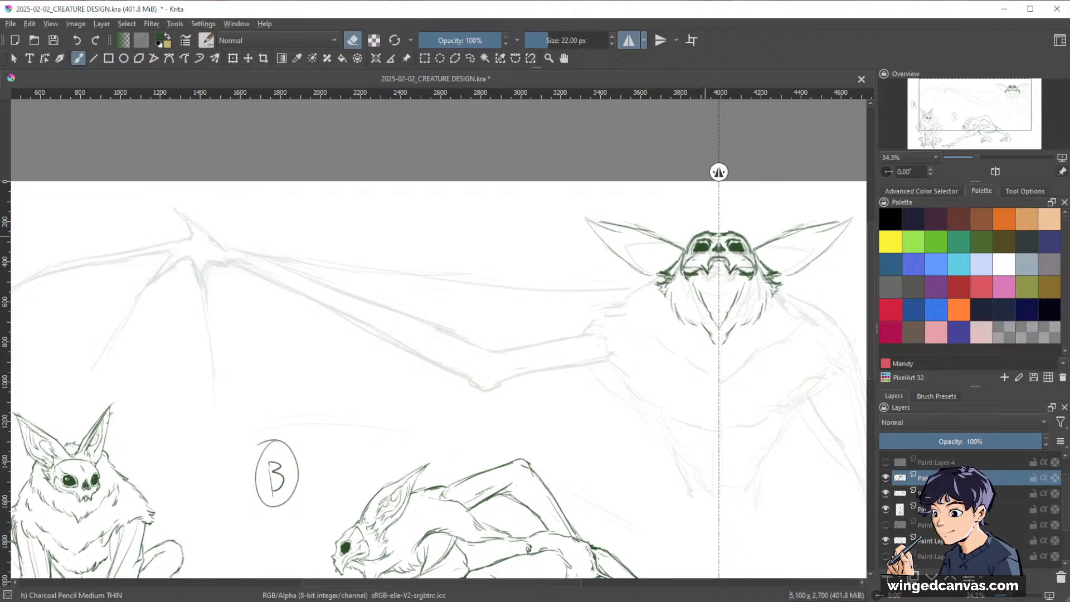
key(e)
- Sharpen the ear tips, thicken the ear edges, and draw the inner folds and fur inside both ears
drag(793, 260, 773, 160)
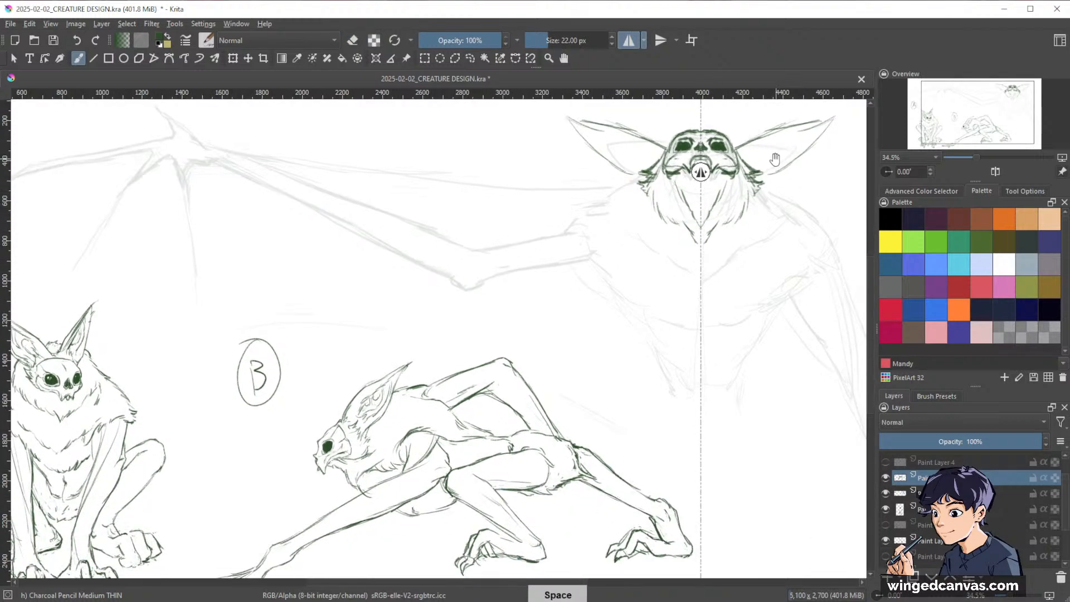
drag(786, 209, 774, 307)
drag(782, 277, 699, 411)
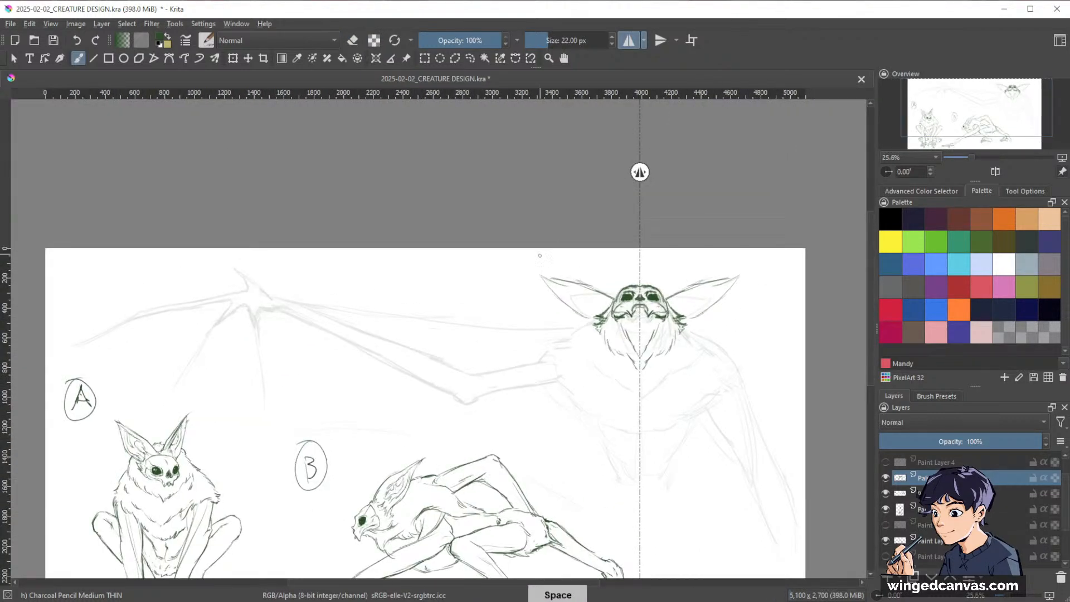
drag(540, 277, 562, 279)
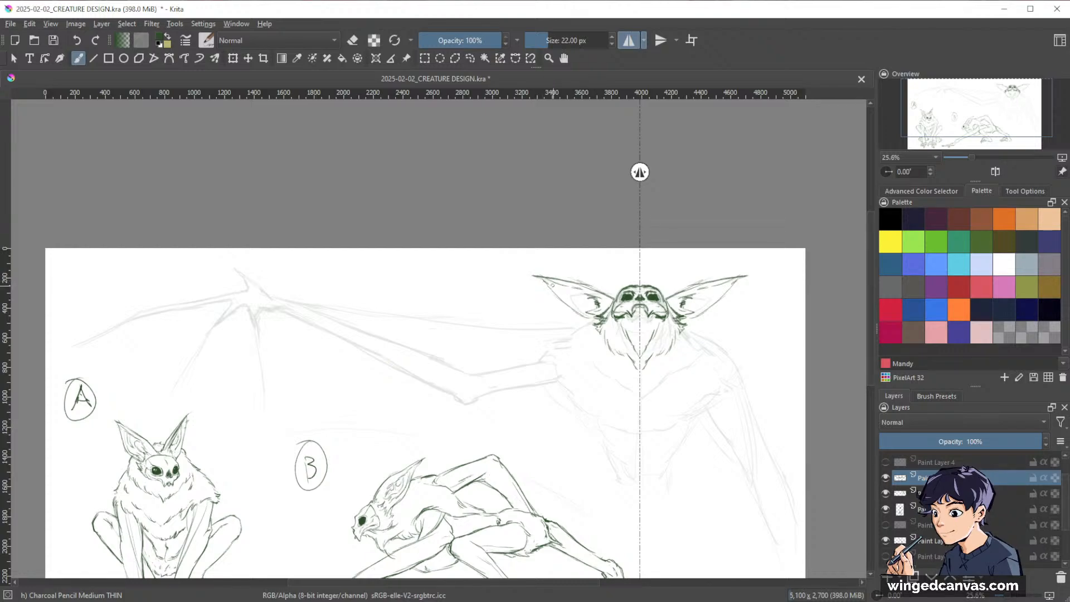
drag(542, 280, 584, 315)
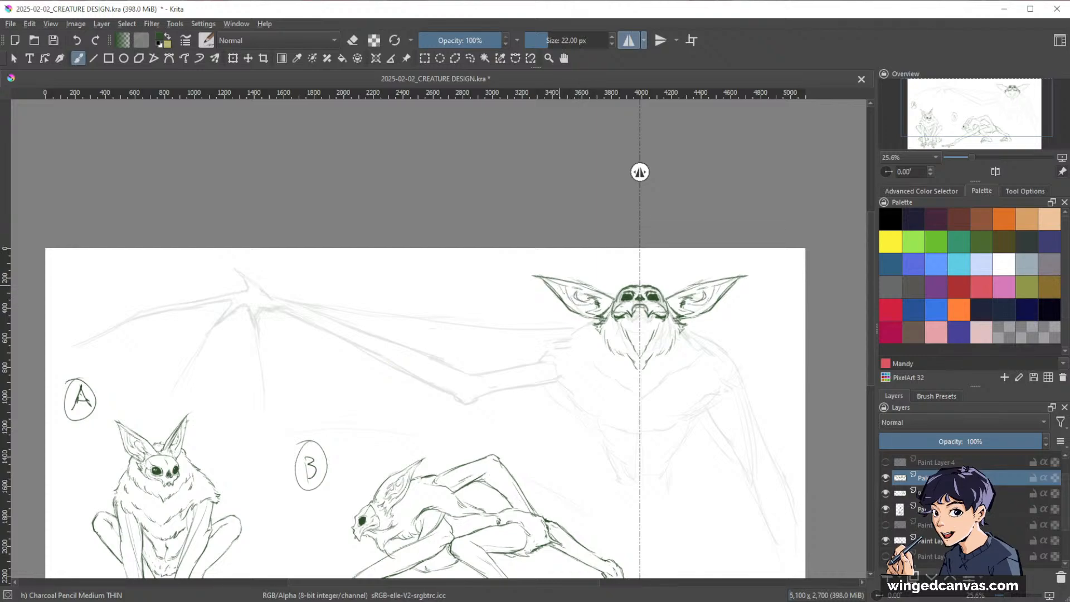
scroll(608, 308, up, 3)
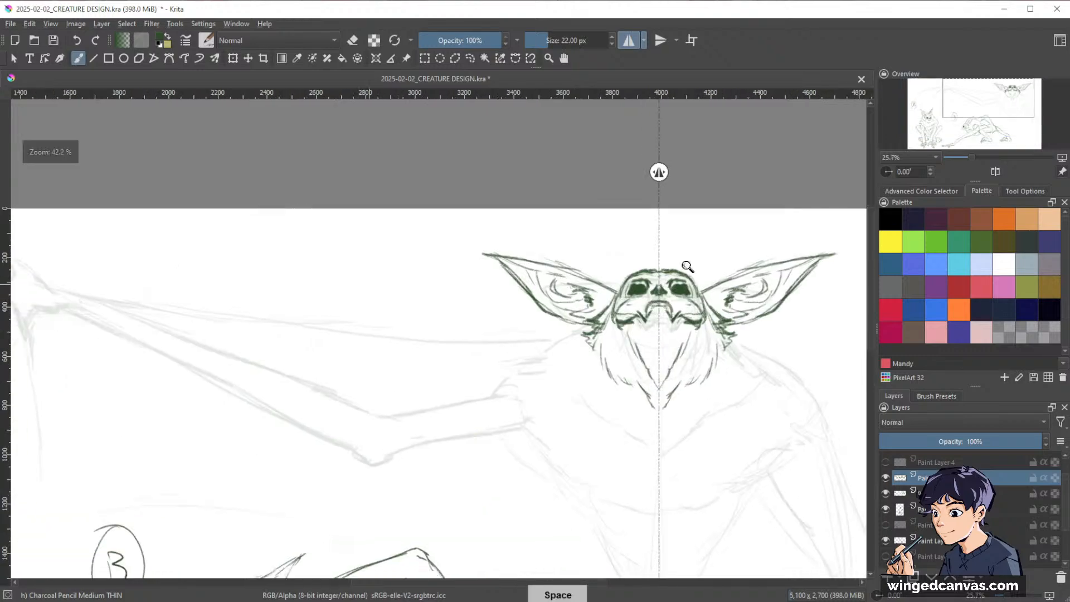
mouse_move(553, 286)
mouse_down()
mouse_move(552, 275)
mouse_move(566, 277)
mouse_move(578, 290)
mouse_up()
scroll(808, 336, down, 2)
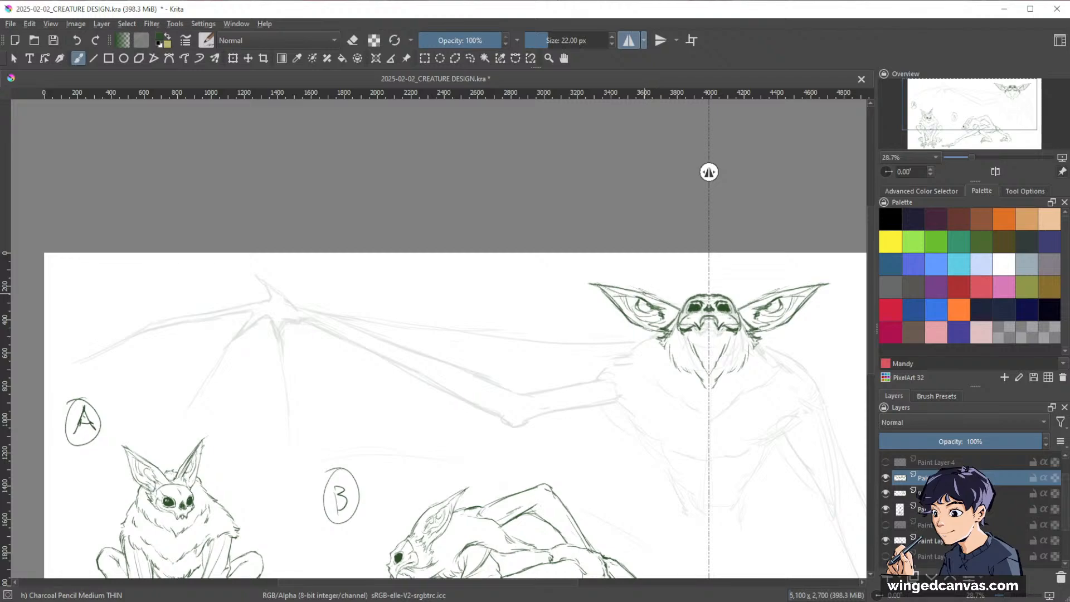
- Extend mirrored fur strokes from beneath the ears down both sides of the neck and trim them with the eraser
key(space)
drag(796, 372, 736, 327)
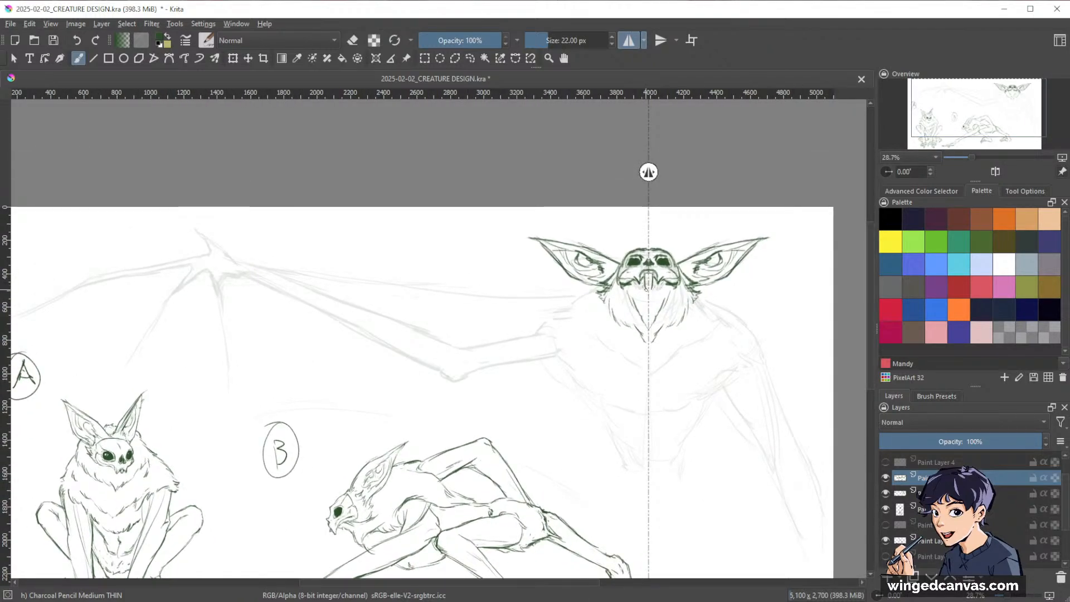
click(636, 43)
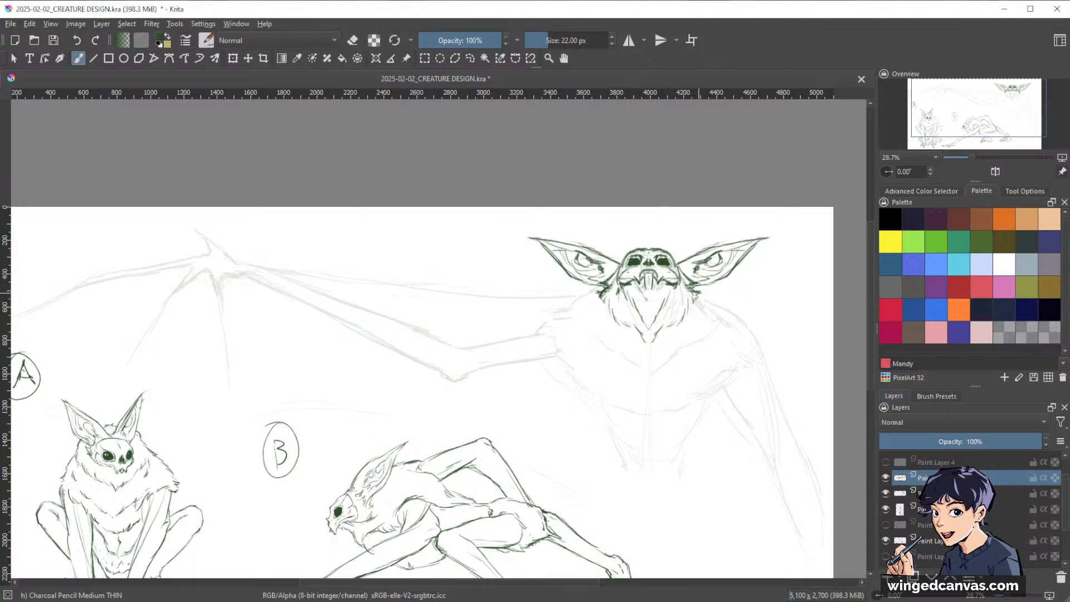
click(630, 41)
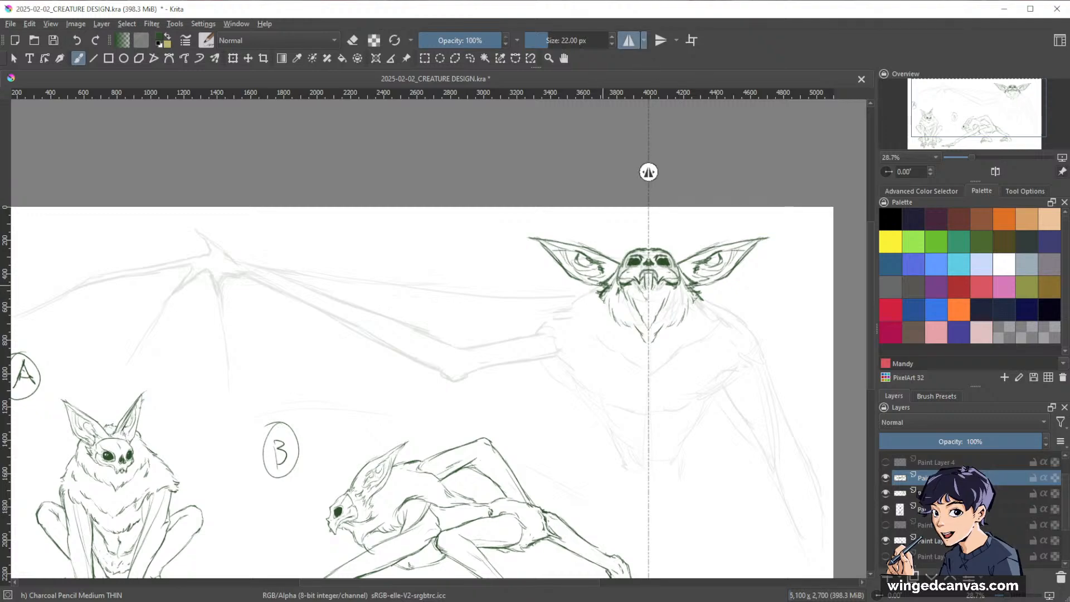
drag(602, 285, 588, 300)
key(e)
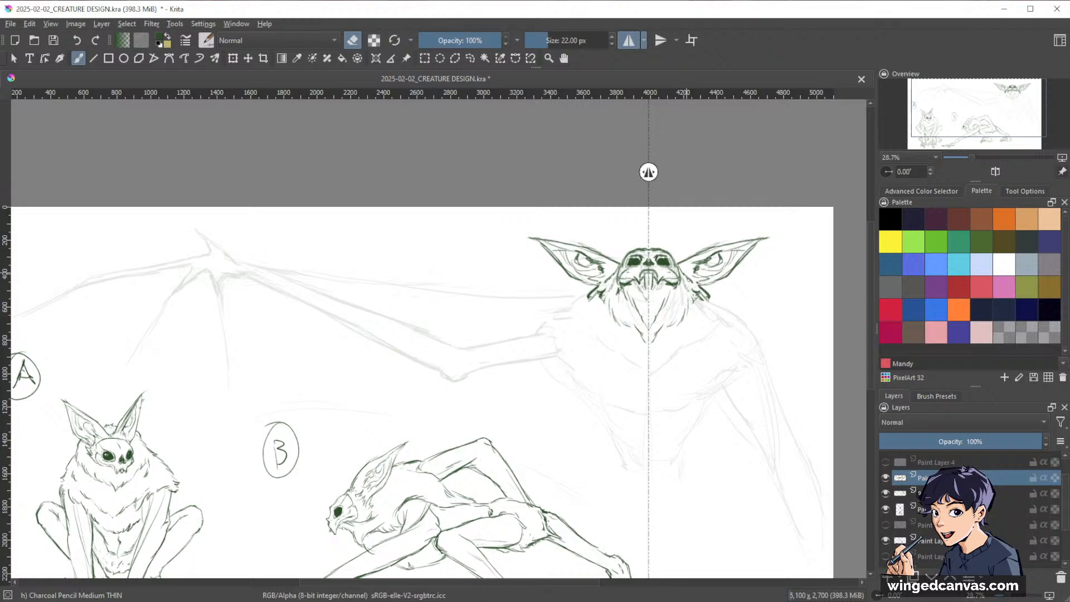
key(e)
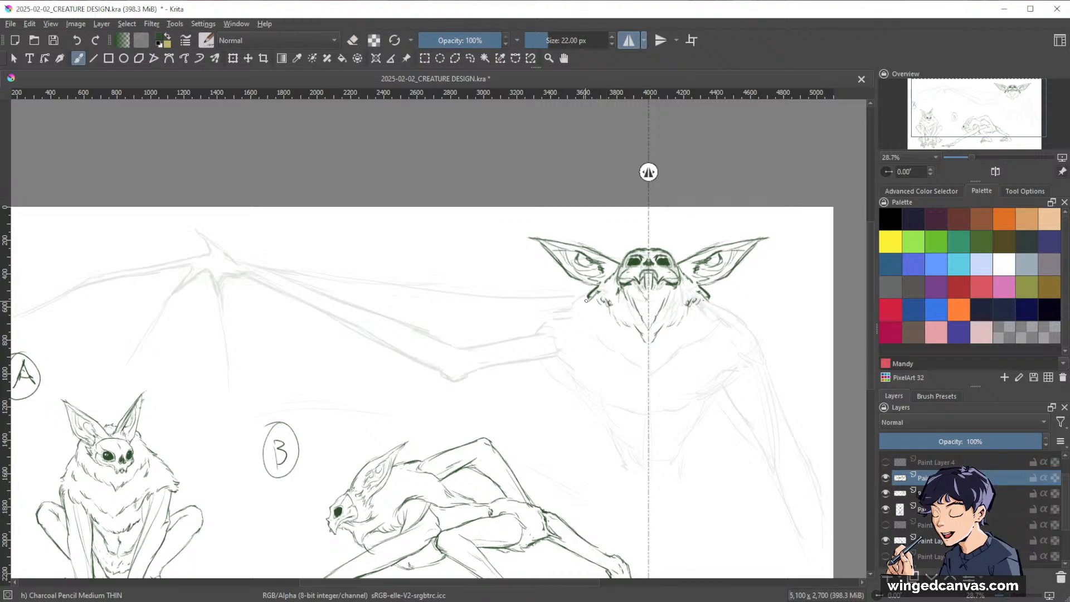
- Line the jagged fur collar from the neck out to both shoulders and down to a point at the centre of the chest
drag(588, 294, 564, 317)
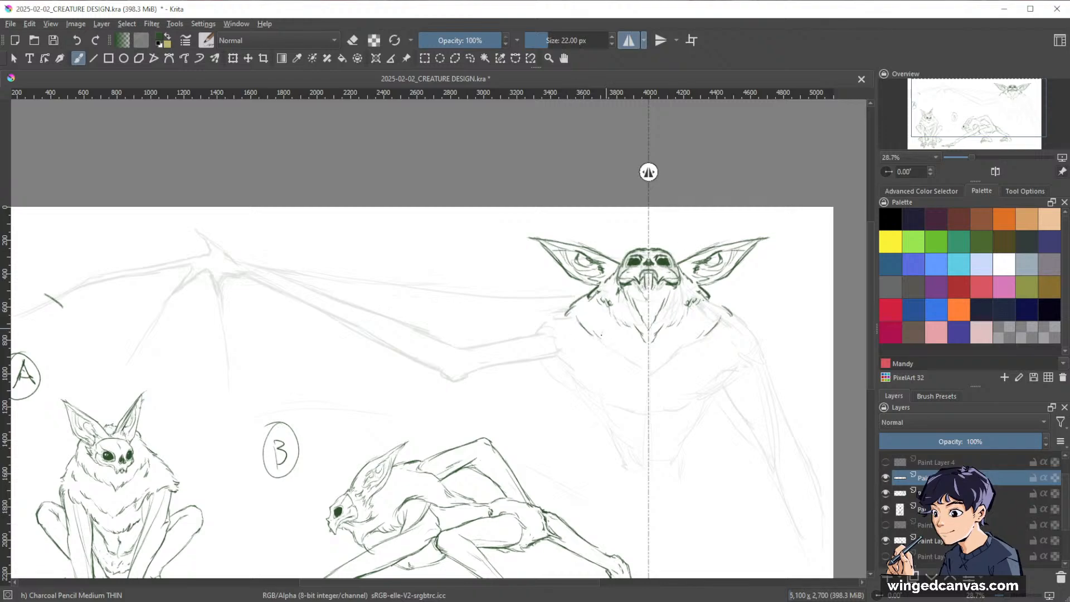
drag(599, 338, 648, 380)
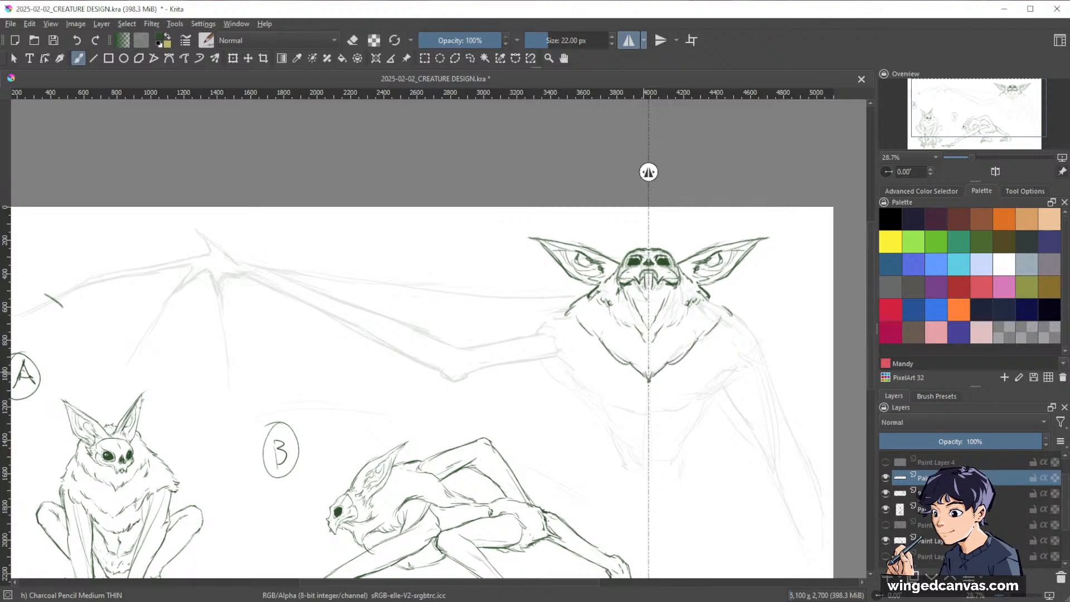
mouse_move(564, 311)
mouse_down()
mouse_move(531, 328)
mouse_move(553, 341)
mouse_up()
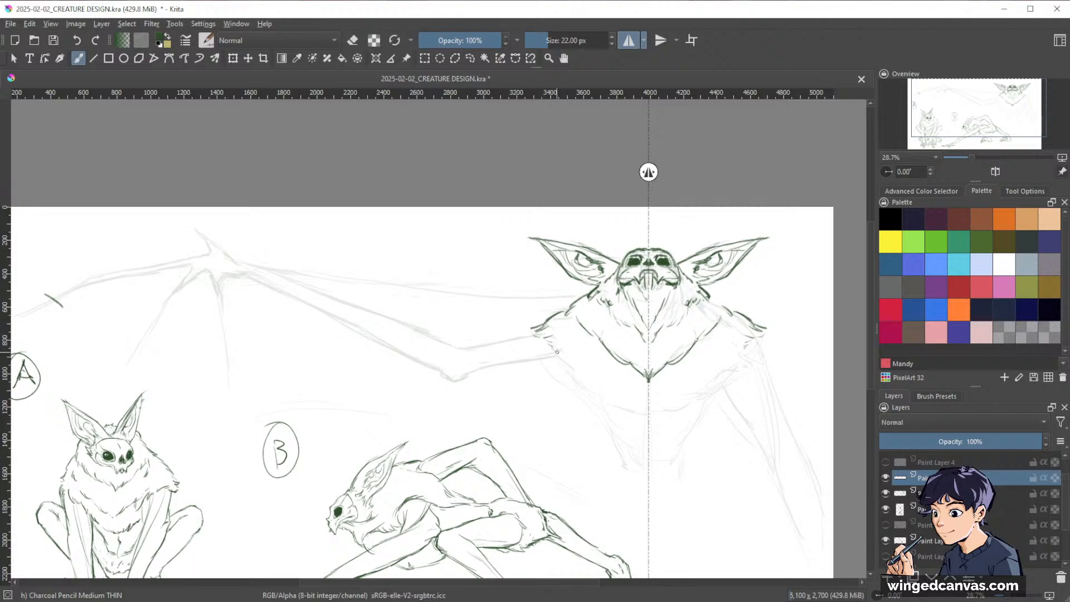
- Erase the central teeth and rework the skull's mouth, fangs and jaw edge with mirrored strokes
key(e)
drag(645, 276, 648, 289)
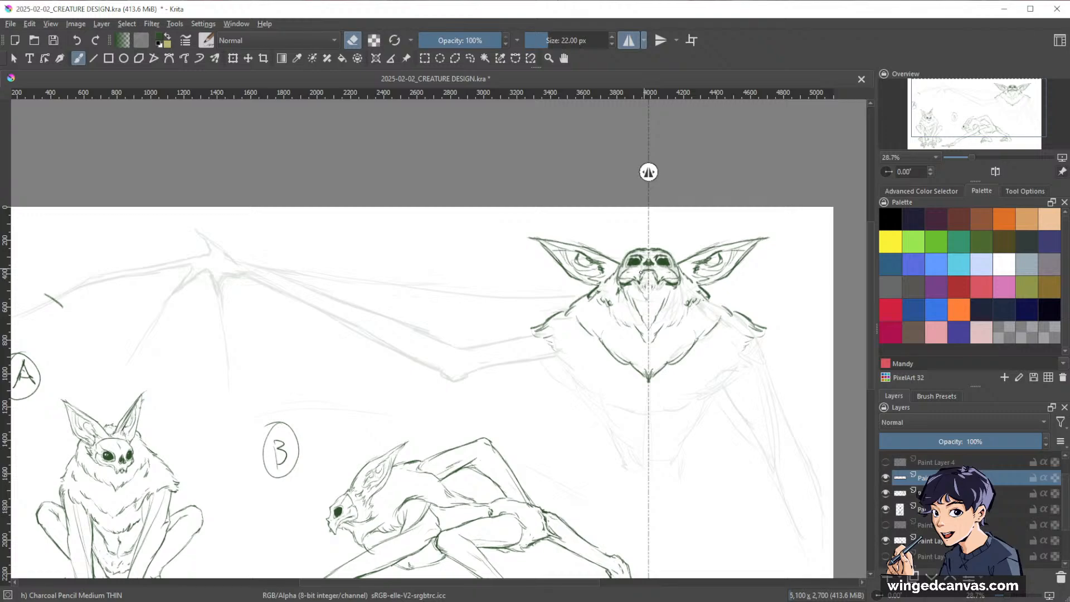
key(e)
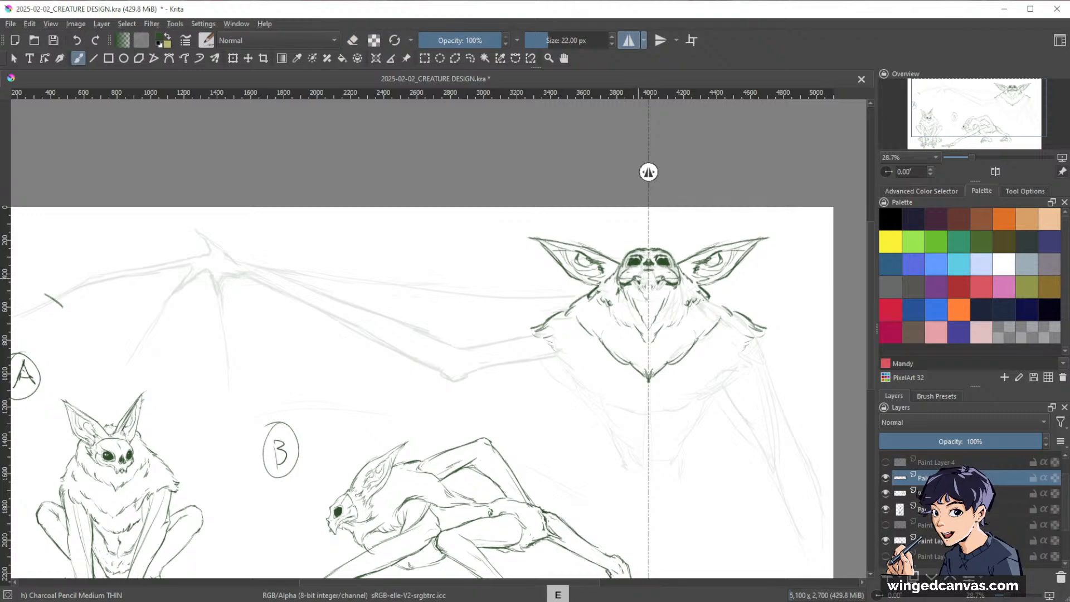
key(e)
drag(618, 279, 635, 286)
key(e)
key(e)
key(e)
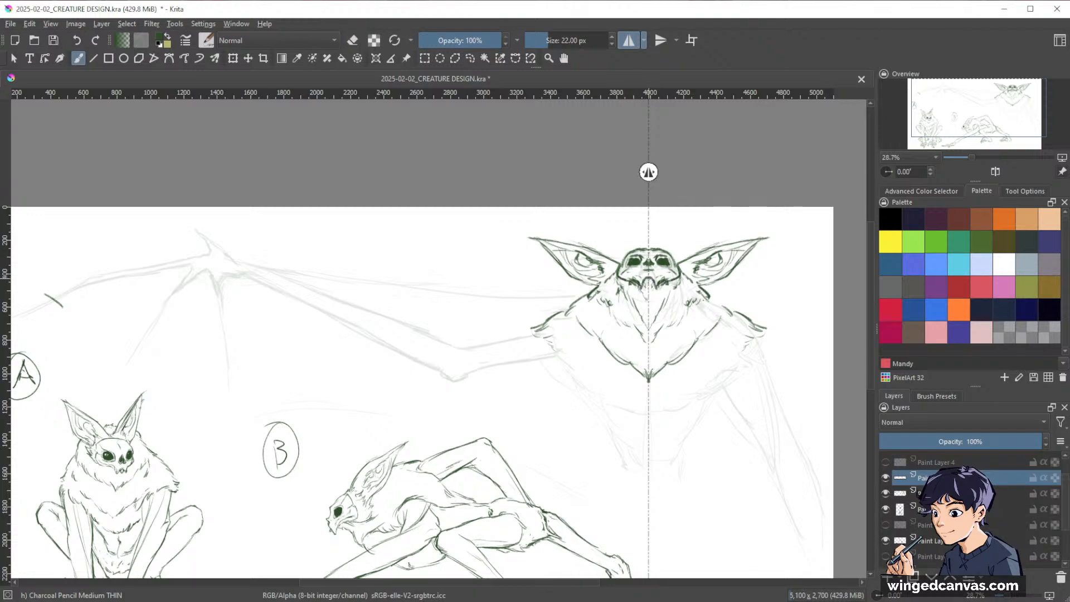
key(e)
key(e)
drag(645, 270, 652, 276)
scroll(736, 220, down, 1)
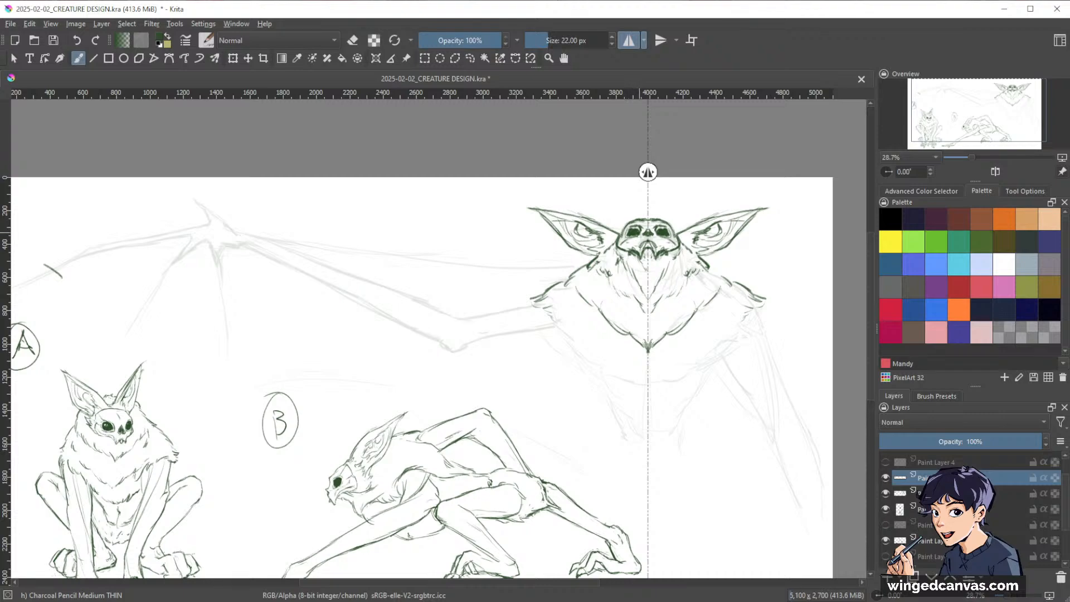
- Line the lower chest fur, rib edges and waist of the winged pose with mirrored strokes
key(e)
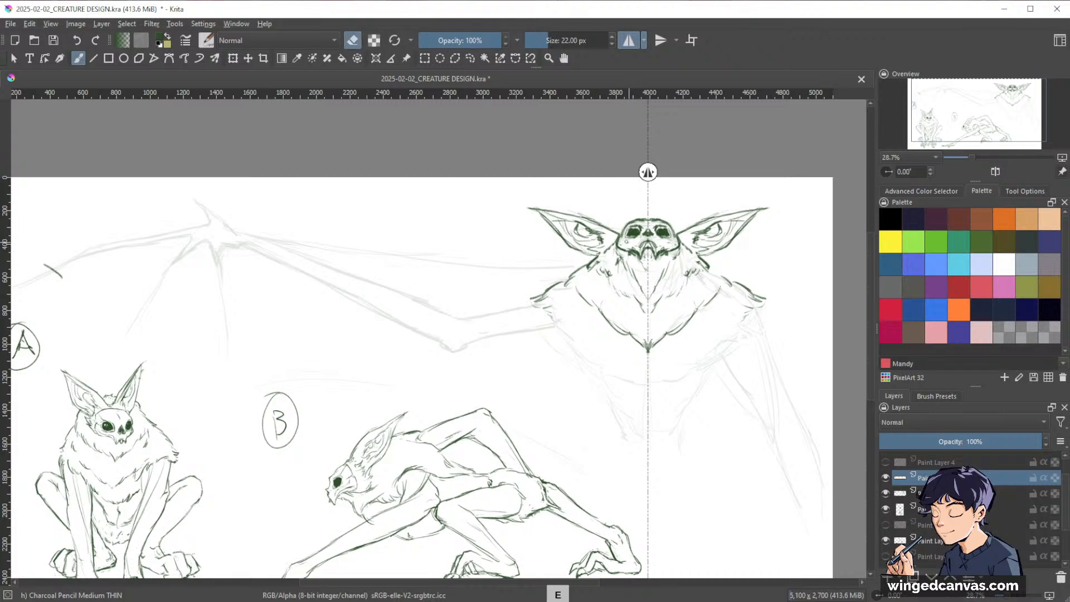
key(e)
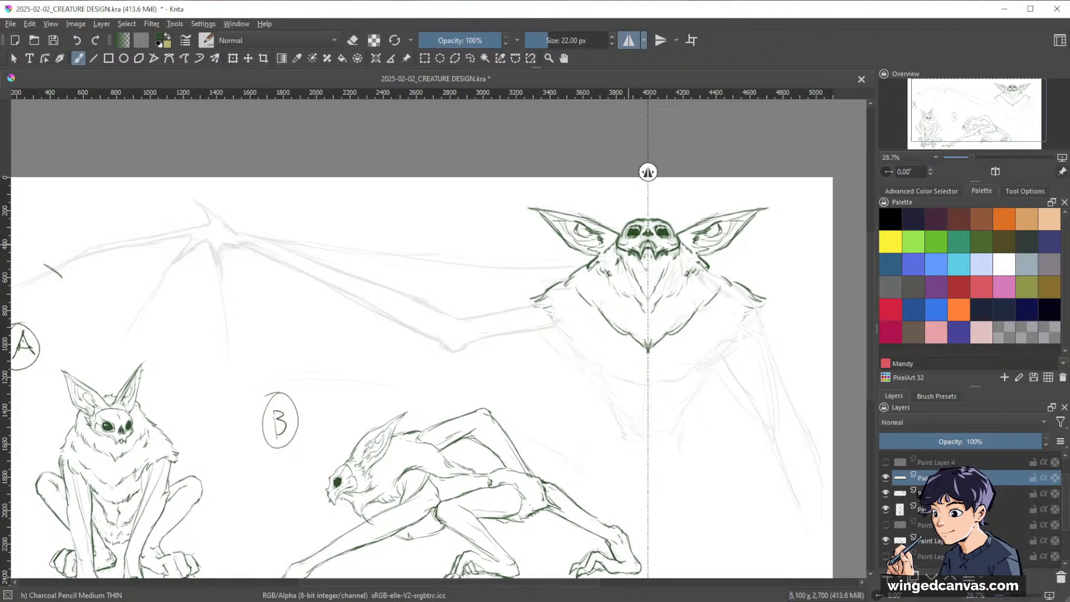
mouse_move(557, 321)
mouse_down()
mouse_move(538, 272)
mouse_move(577, 321)
mouse_move(610, 340)
mouse_up()
drag(605, 338, 627, 353)
mouse_move(613, 340)
mouse_down()
mouse_move(628, 348)
mouse_move(592, 348)
mouse_move(607, 390)
mouse_move(629, 381)
mouse_up()
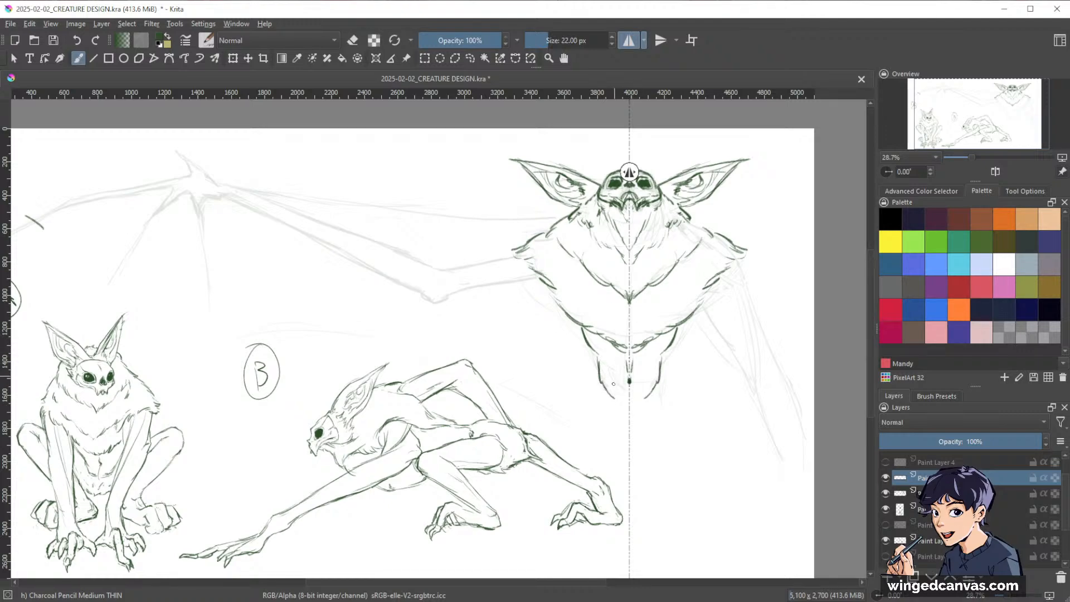
- Line the hips and curled toes below the waist with mirrored strokes, joining them towards the centre
mouse_move(594, 400)
mouse_down()
mouse_move(614, 448)
mouse_move(630, 405)
mouse_move(587, 412)
mouse_move(608, 449)
mouse_up()
mouse_move(608, 450)
mouse_down()
mouse_move(603, 409)
mouse_move(598, 418)
mouse_move(591, 407)
mouse_move(588, 424)
mouse_move(607, 447)
mouse_up()
key(e)
key(e)
drag(605, 437, 620, 458)
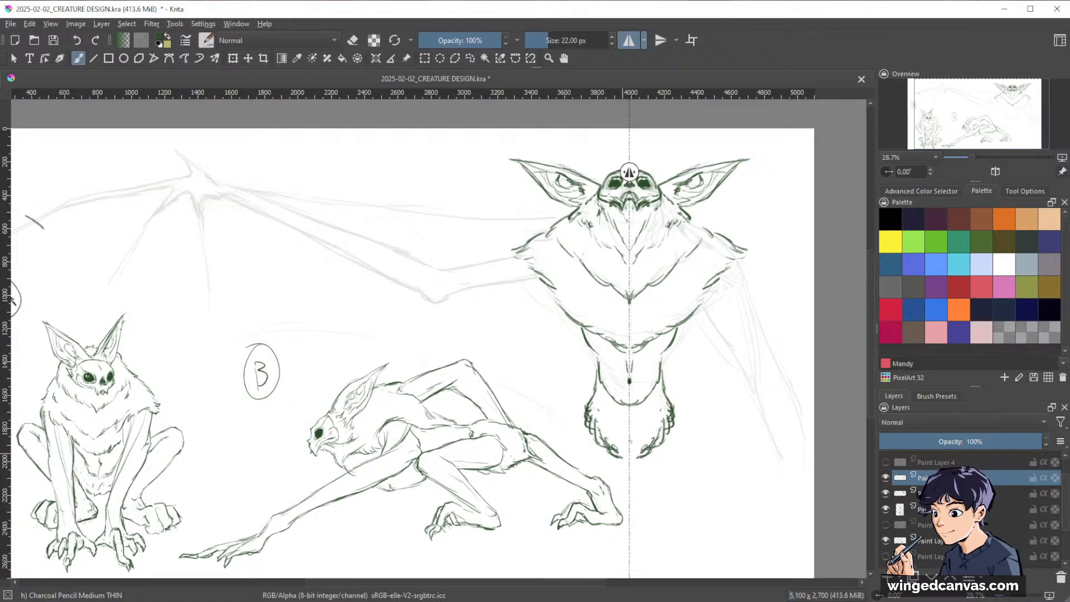
- Turn off symmetry and line the shoulder joint below the fur collar on the folded-arm side
key(space)
click(629, 40)
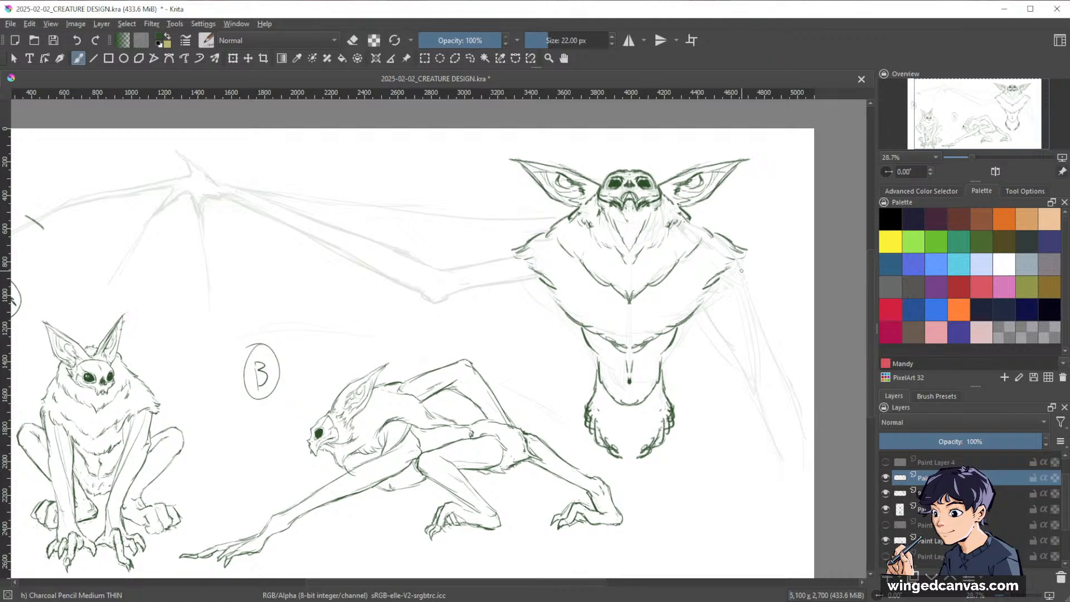
drag(738, 245, 742, 276)
- Add mirrored strokes between the skull's cheeks and the ear bases, and trim the jaw edge with the eraser
drag(606, 175, 588, 190)
click(629, 40)
key(e)
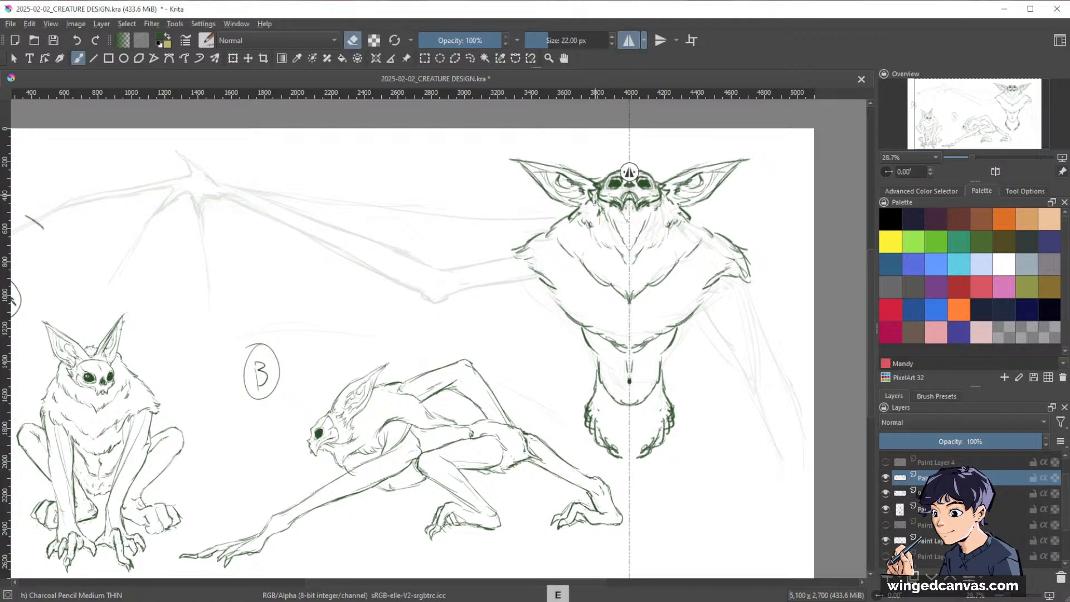
key(e)
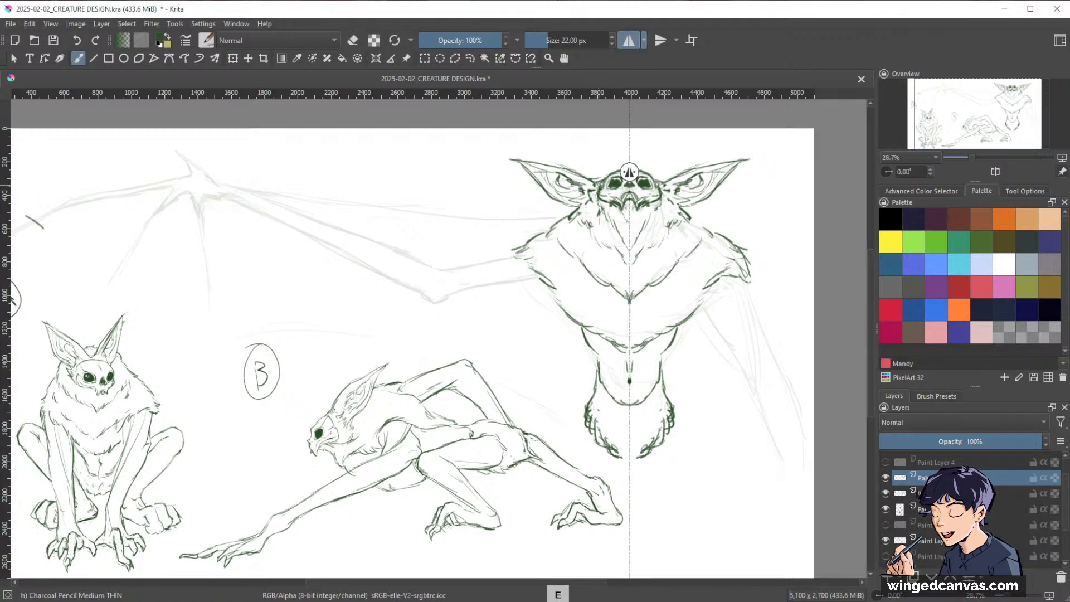
click(628, 40)
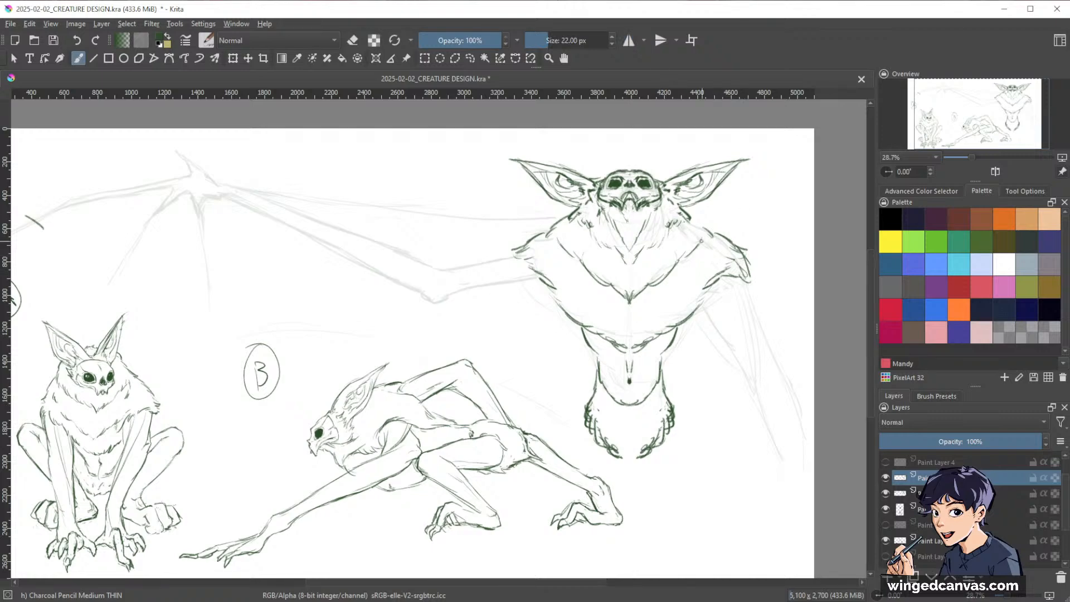
key(e)
click(629, 40)
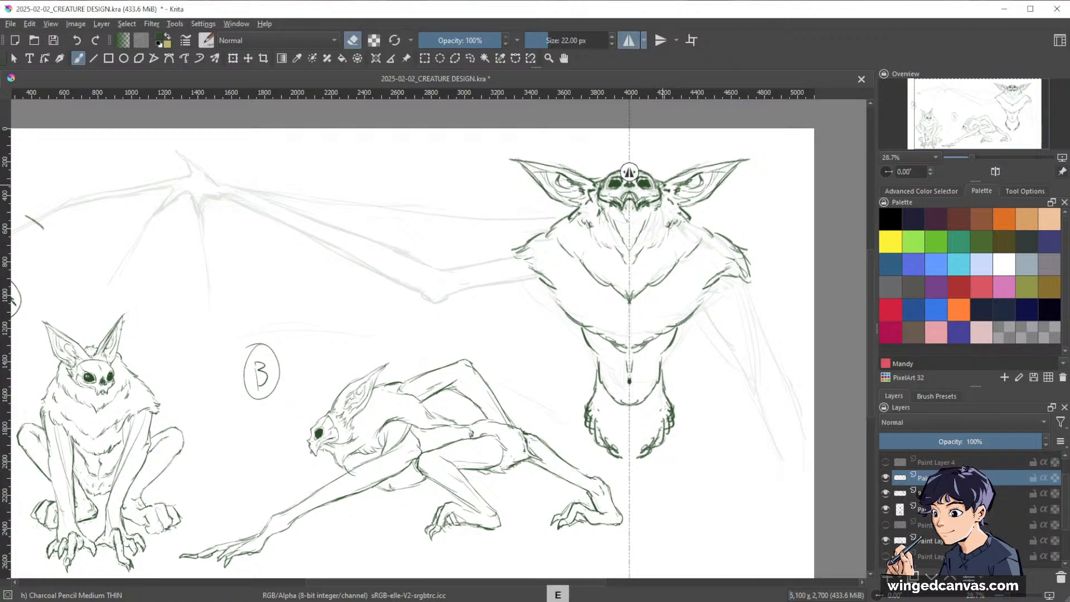
drag(650, 205, 640, 206)
key(e)
click(628, 40)
- Erase the winged pose's eyes and face with symmetry on, and outline an upturned skull with an arched centre
scroll(760, 281, down, 2)
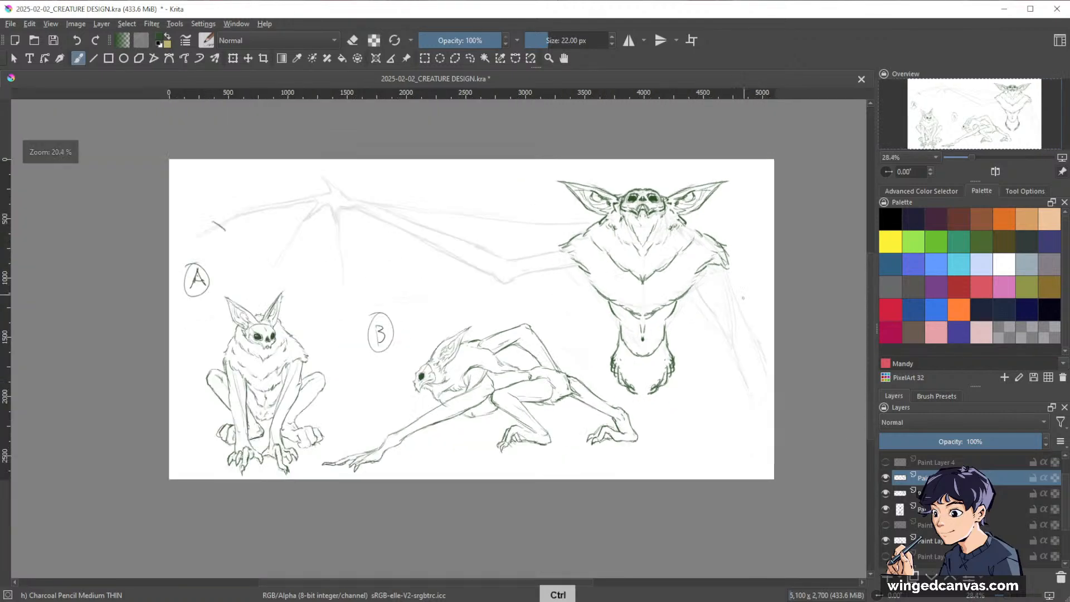
scroll(761, 236, up, 2)
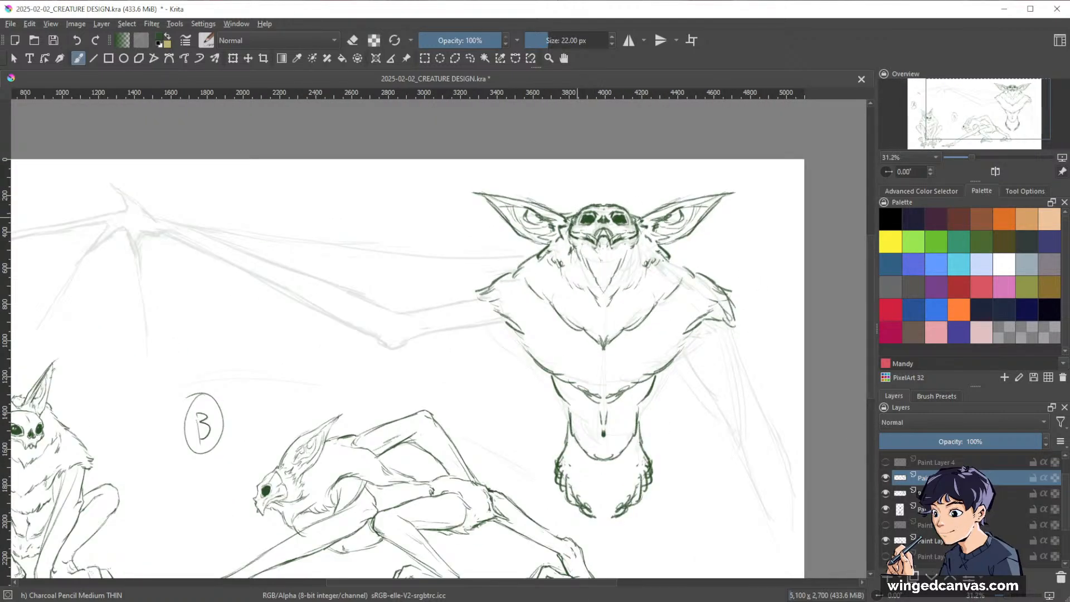
mouse_move(585, 204)
mouse_down()
mouse_move(621, 198)
mouse_move(634, 224)
mouse_move(616, 224)
mouse_move(625, 216)
mouse_up()
click(630, 43)
key(e)
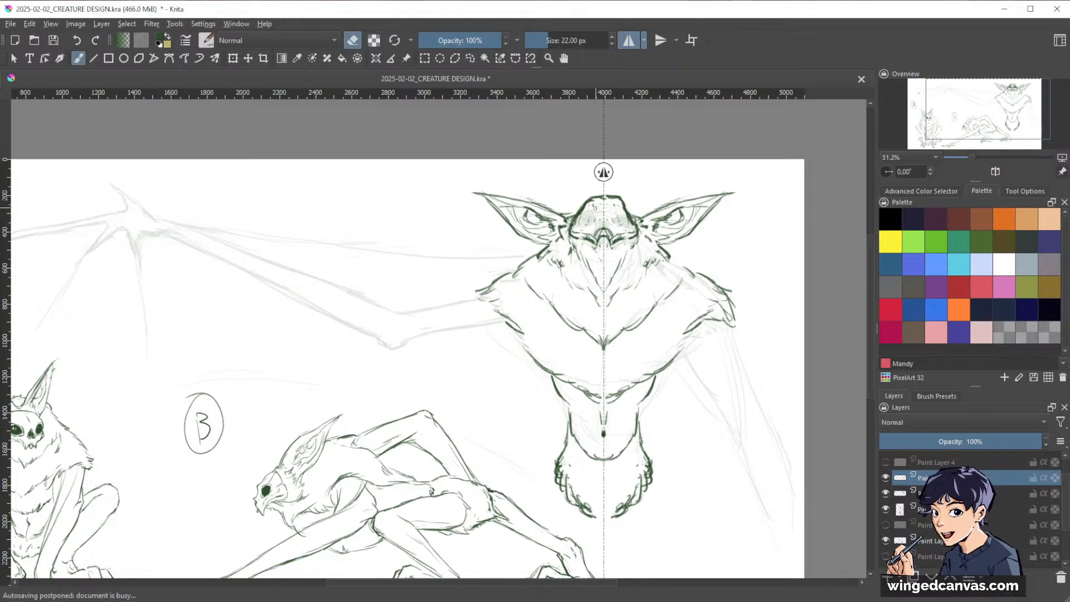
key(e)
mouse_move(584, 236)
mouse_down()
mouse_move(608, 220)
mouse_move(591, 242)
mouse_move(603, 229)
mouse_up()
- Trim the top of the upturned skull and add a dark mirrored patch at its centre
key(e)
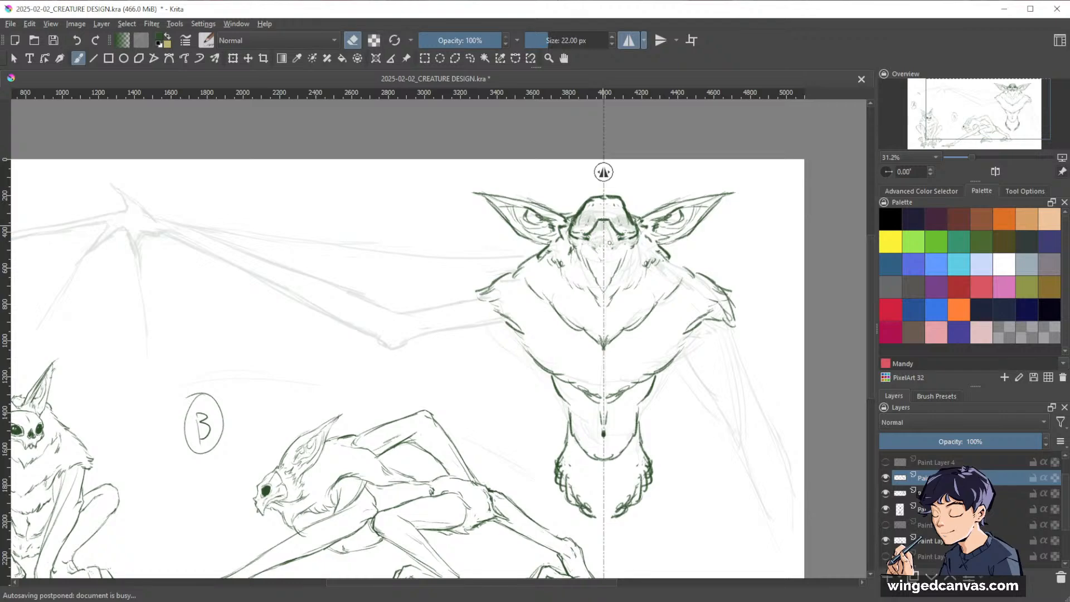
mouse_move(617, 193)
mouse_down()
mouse_move(623, 205)
mouse_move(599, 201)
mouse_up()
key(e)
key(e)
key(e)
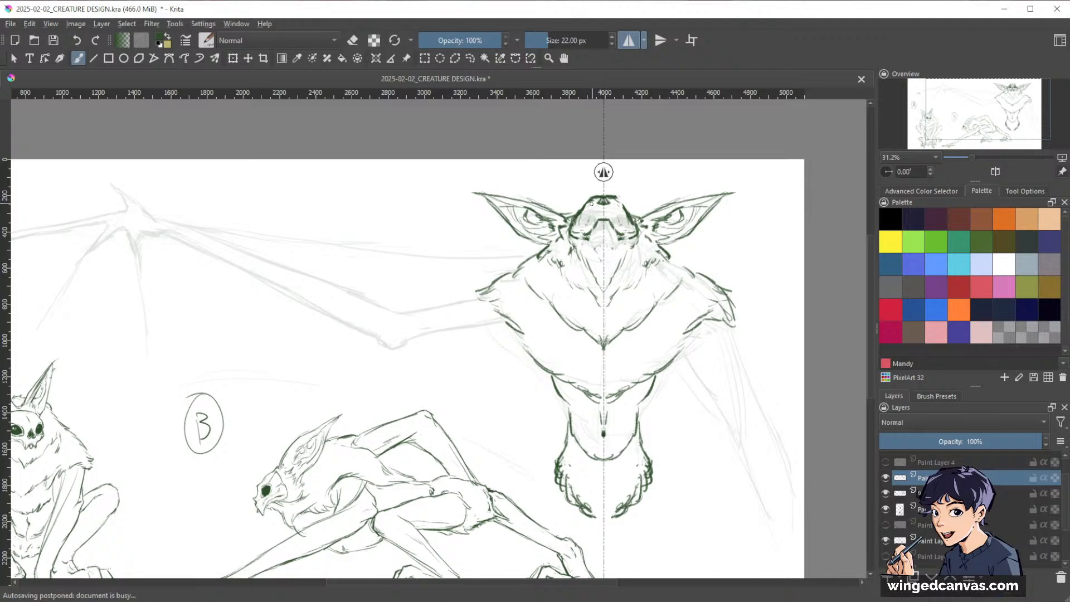
- Draw dark mirrored eye sockets on the upper sides of the skull and refine the small shape between them
key(e)
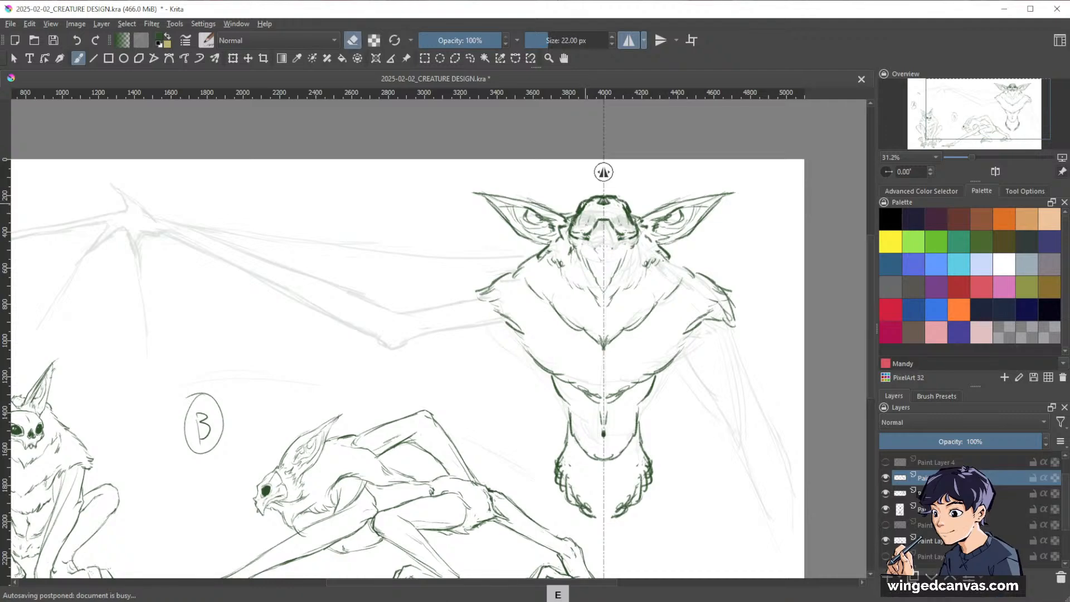
key(e)
key(e)
mouse_move(588, 204)
mouse_down()
mouse_move(581, 212)
mouse_move(586, 191)
mouse_up()
key(e)
key(space)
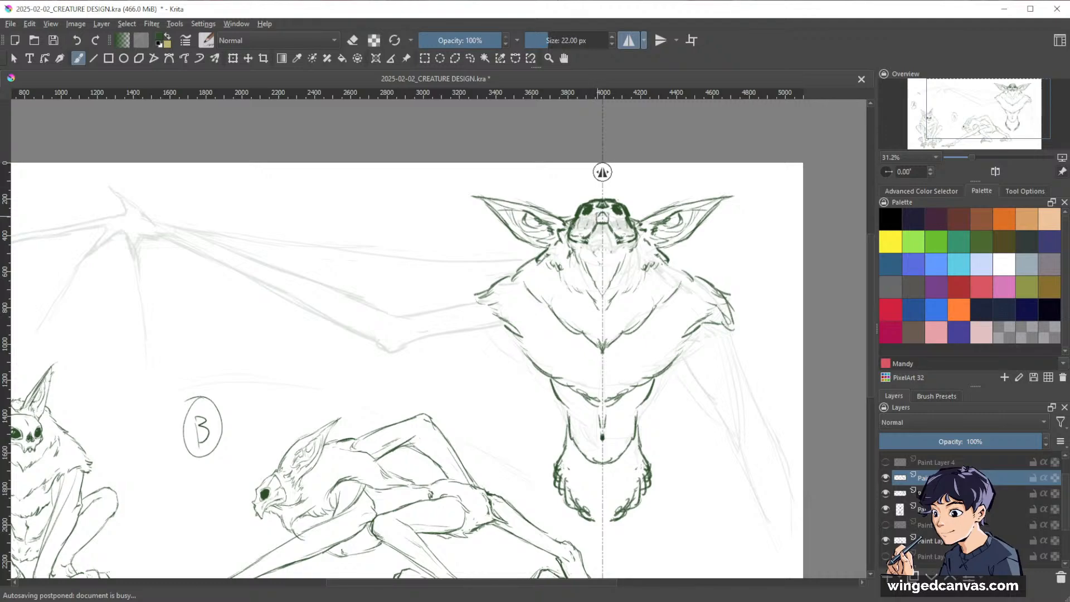
key(e)
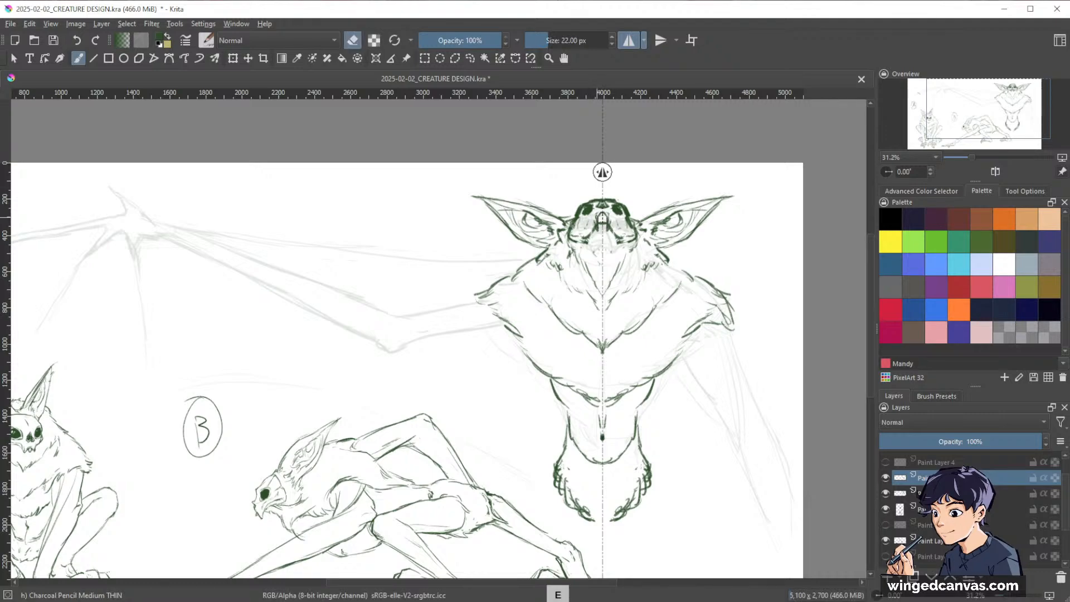
key(e)
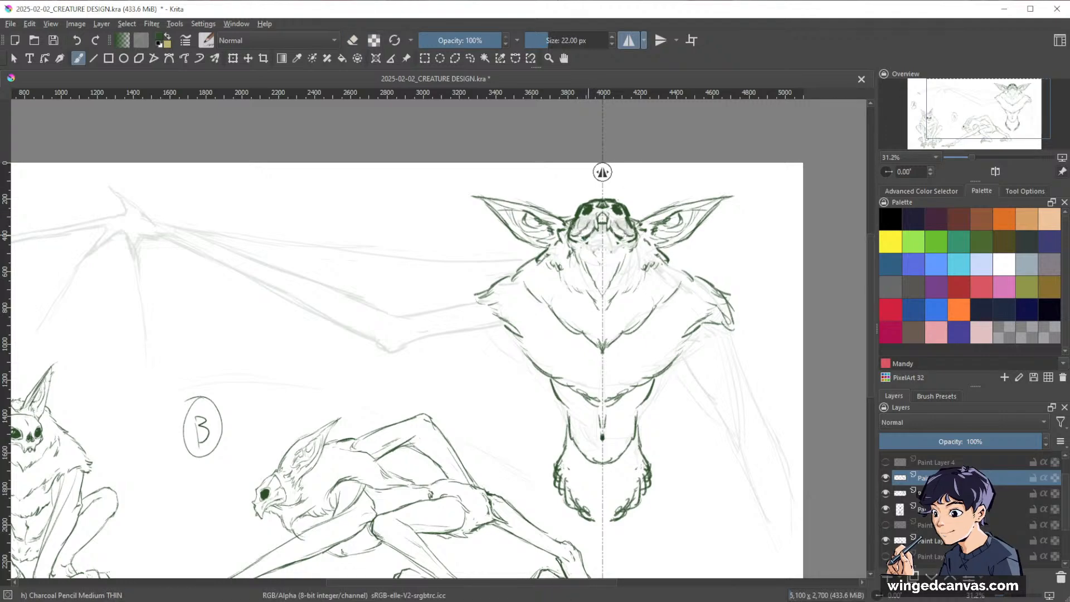
- Thicken the skull's lower jaw contour on both sides and clean up the stray lines beneath it
drag(568, 231, 593, 257)
key(e)
key(e)
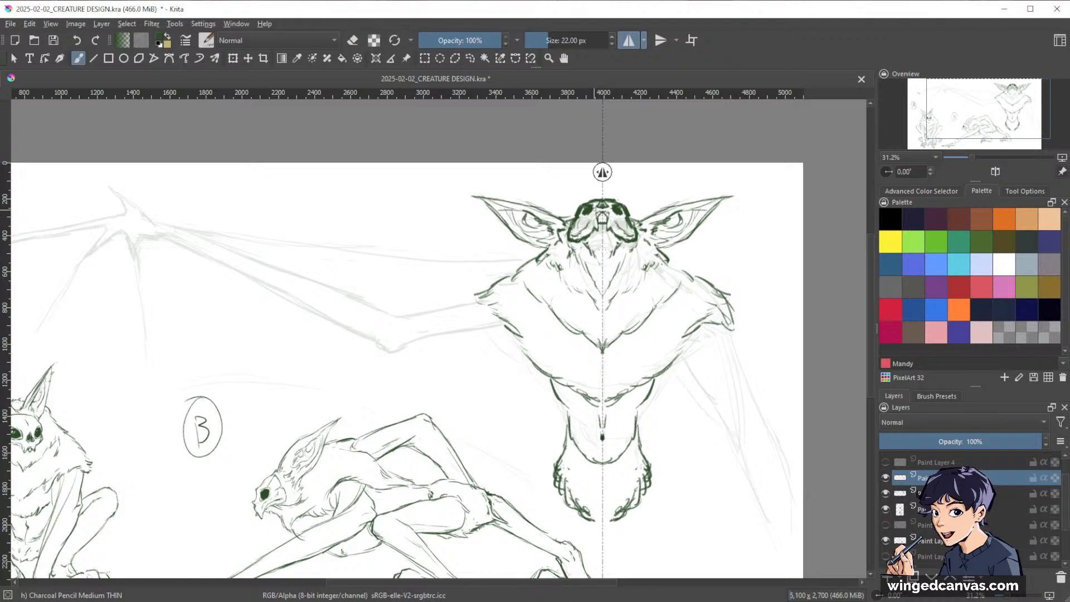
key(e)
key(e)
- Turn off symmetry and line the folded arm's inner and outer edges from the shoulder down to the canvas edge
key(space)
drag(675, 218, 749, 184)
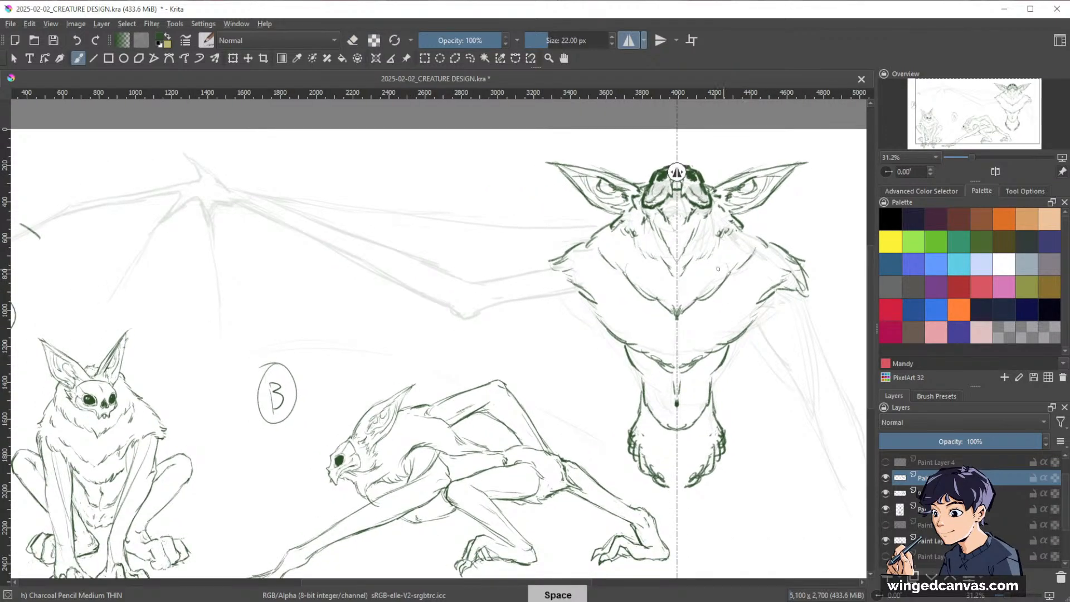
click(629, 40)
key(space)
key(ctrl+space)
drag(651, 358, 655, 394)
key(space)
drag(735, 327, 693, 268)
key(ctrl+space)
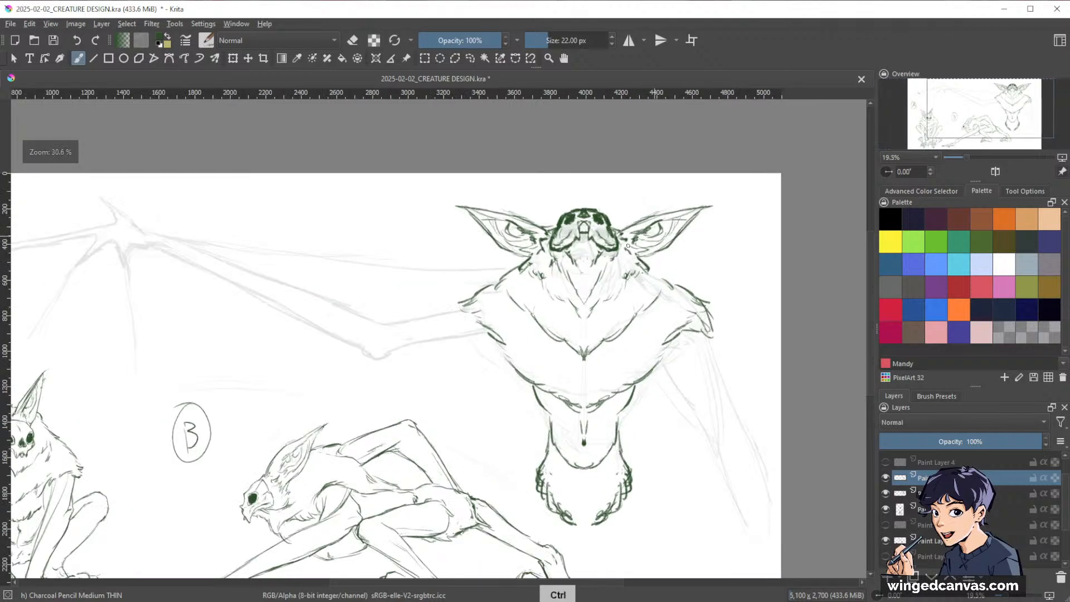
key(space)
drag(733, 308, 709, 258)
key(ctrl+space)
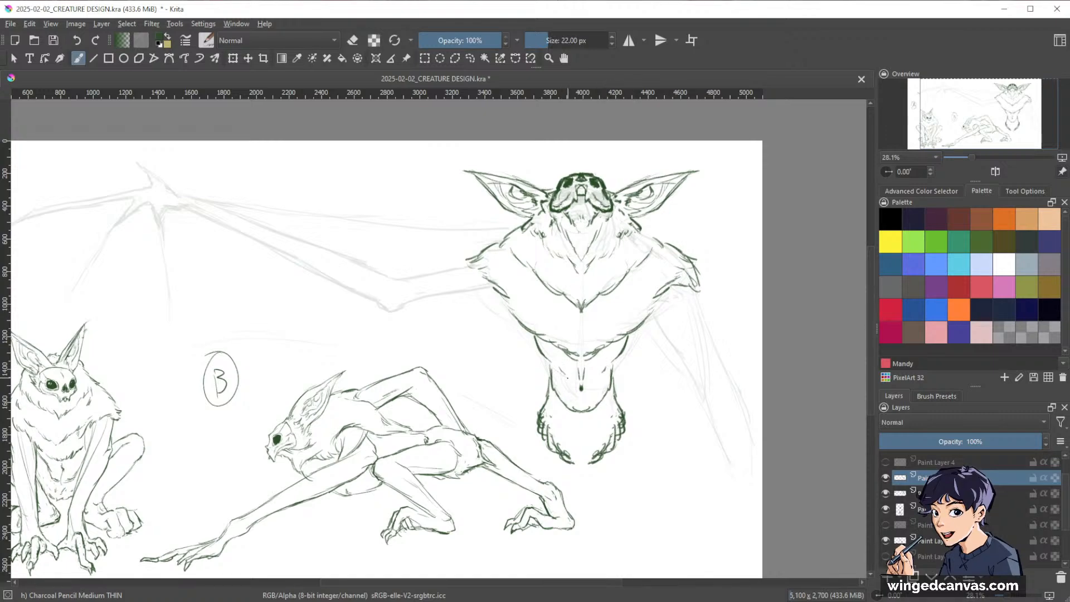
drag(694, 291, 714, 421)
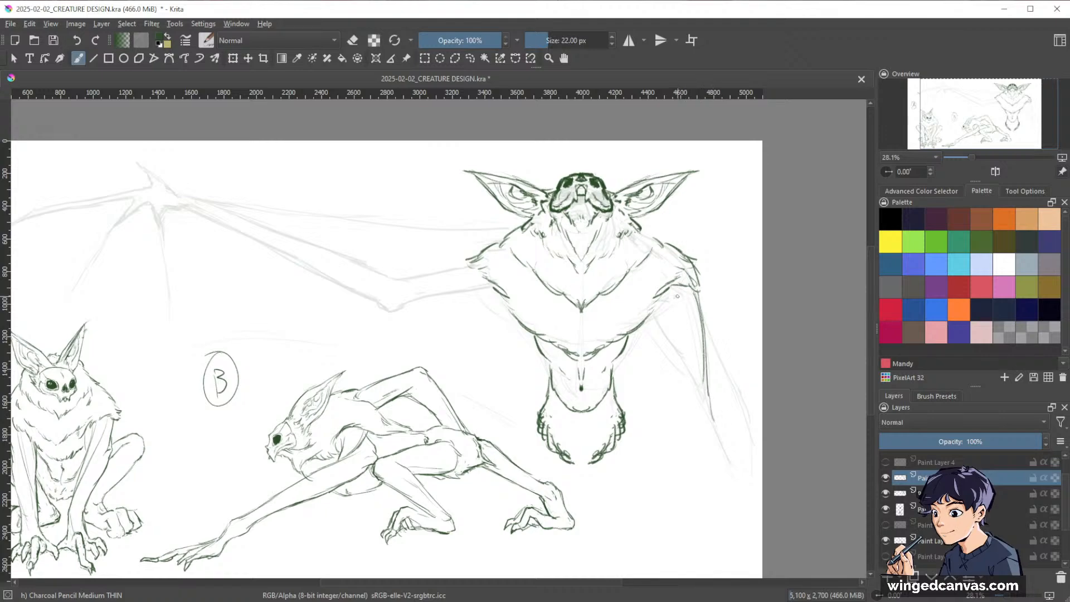
drag(657, 312, 730, 465)
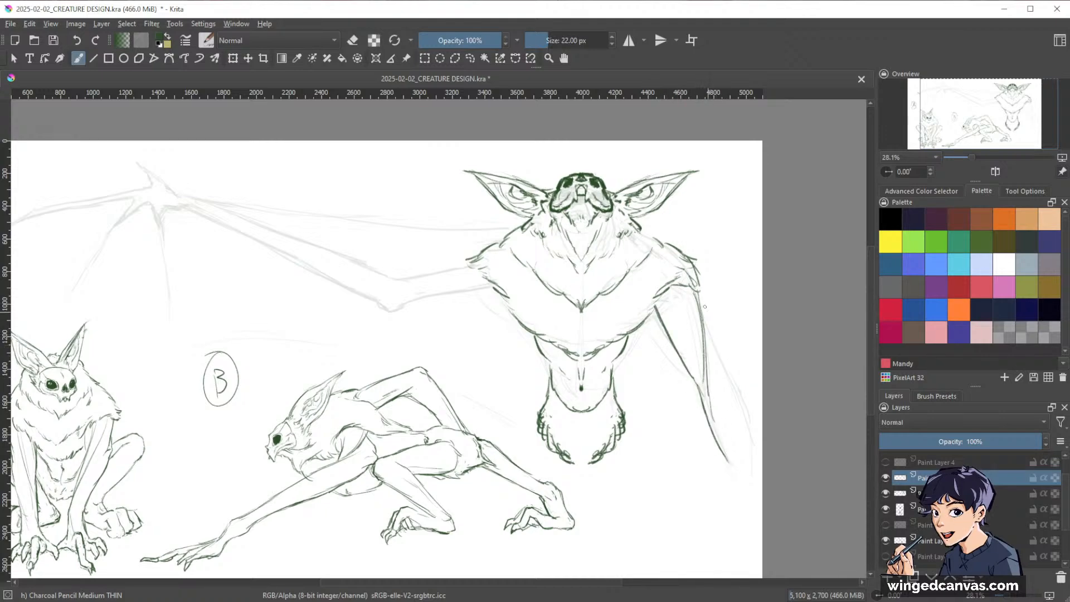
drag(699, 287, 732, 399)
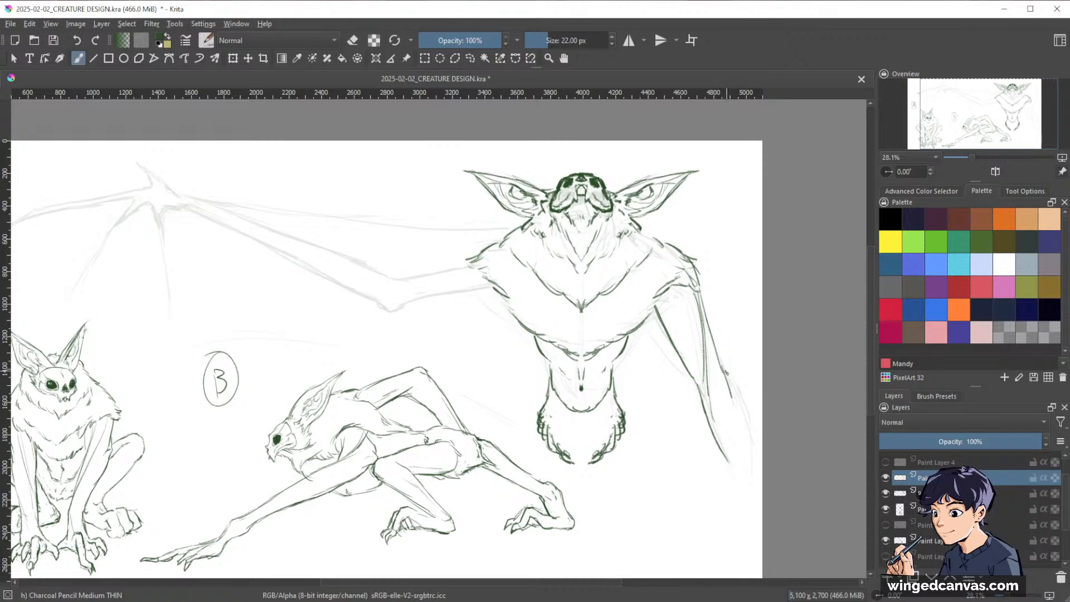
drag(719, 361, 761, 480)
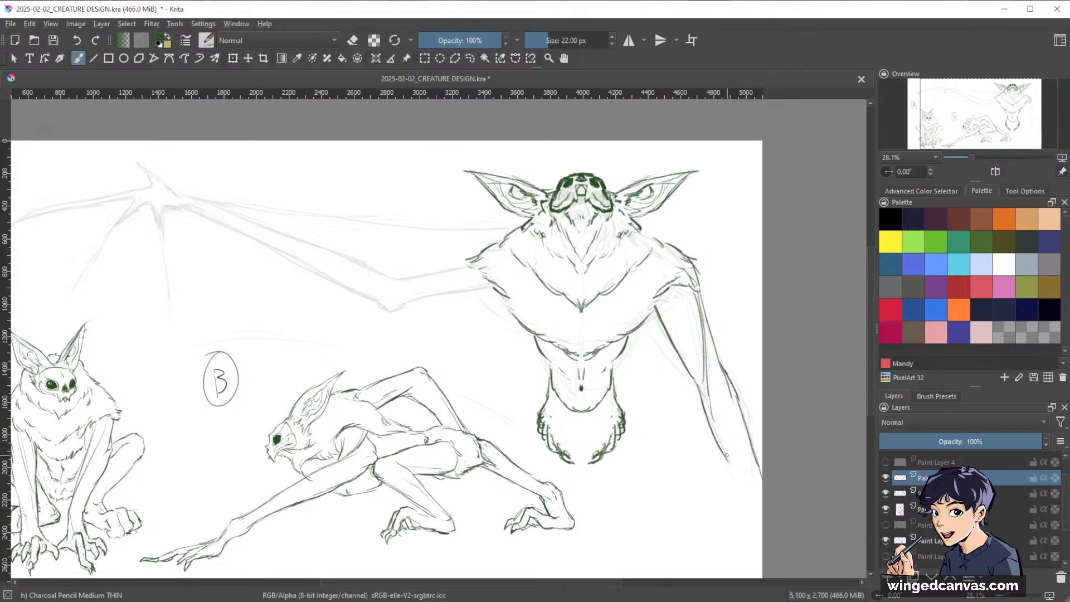
- Erase the toe details on the lower body with symmetry on, leaving a rounded furry outline
key(space)
drag(780, 392, 806, 357)
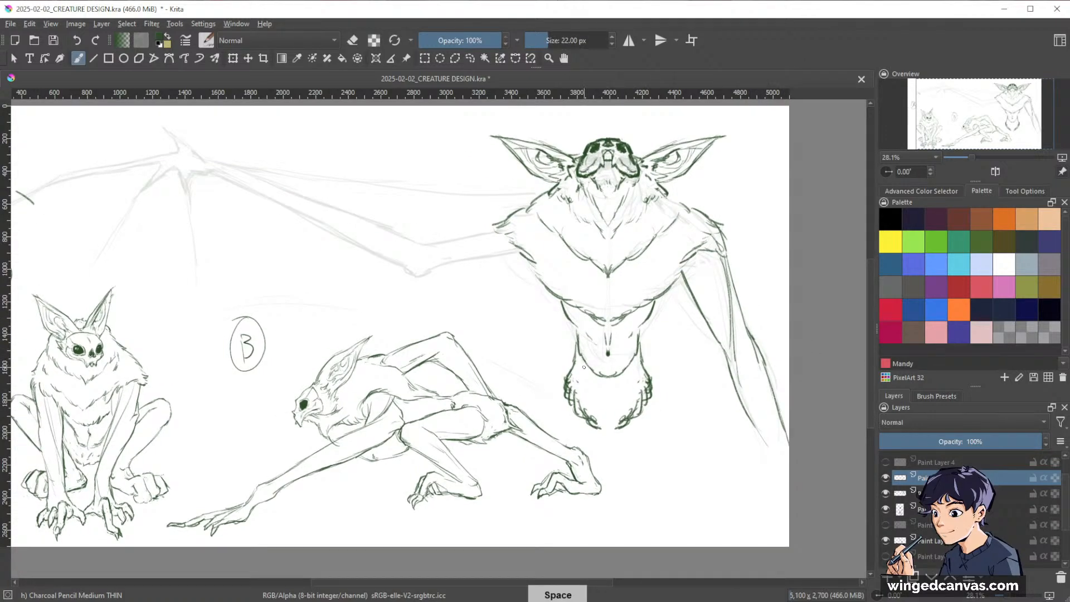
key(e)
click(628, 40)
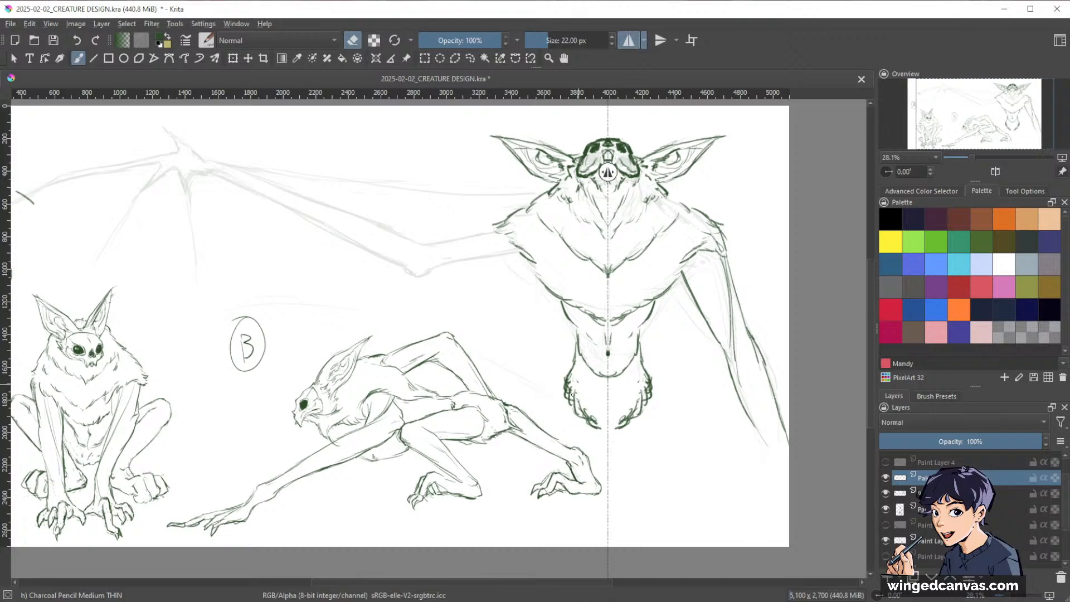
drag(582, 411, 598, 426)
drag(564, 382, 568, 392)
key(e)
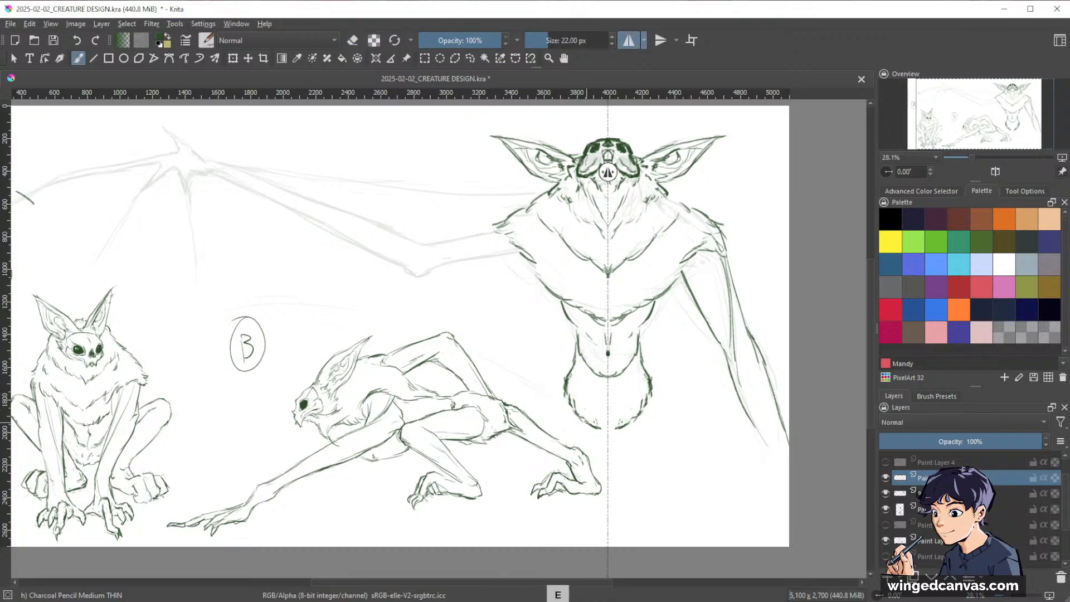
drag(636, 361, 707, 354)
key(e)
click(628, 39)
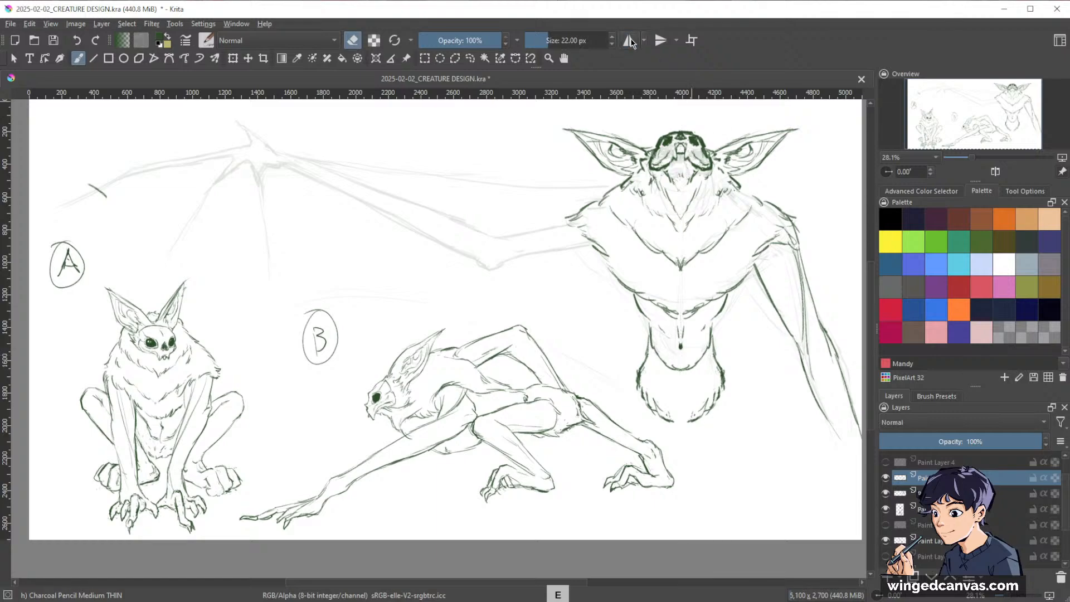